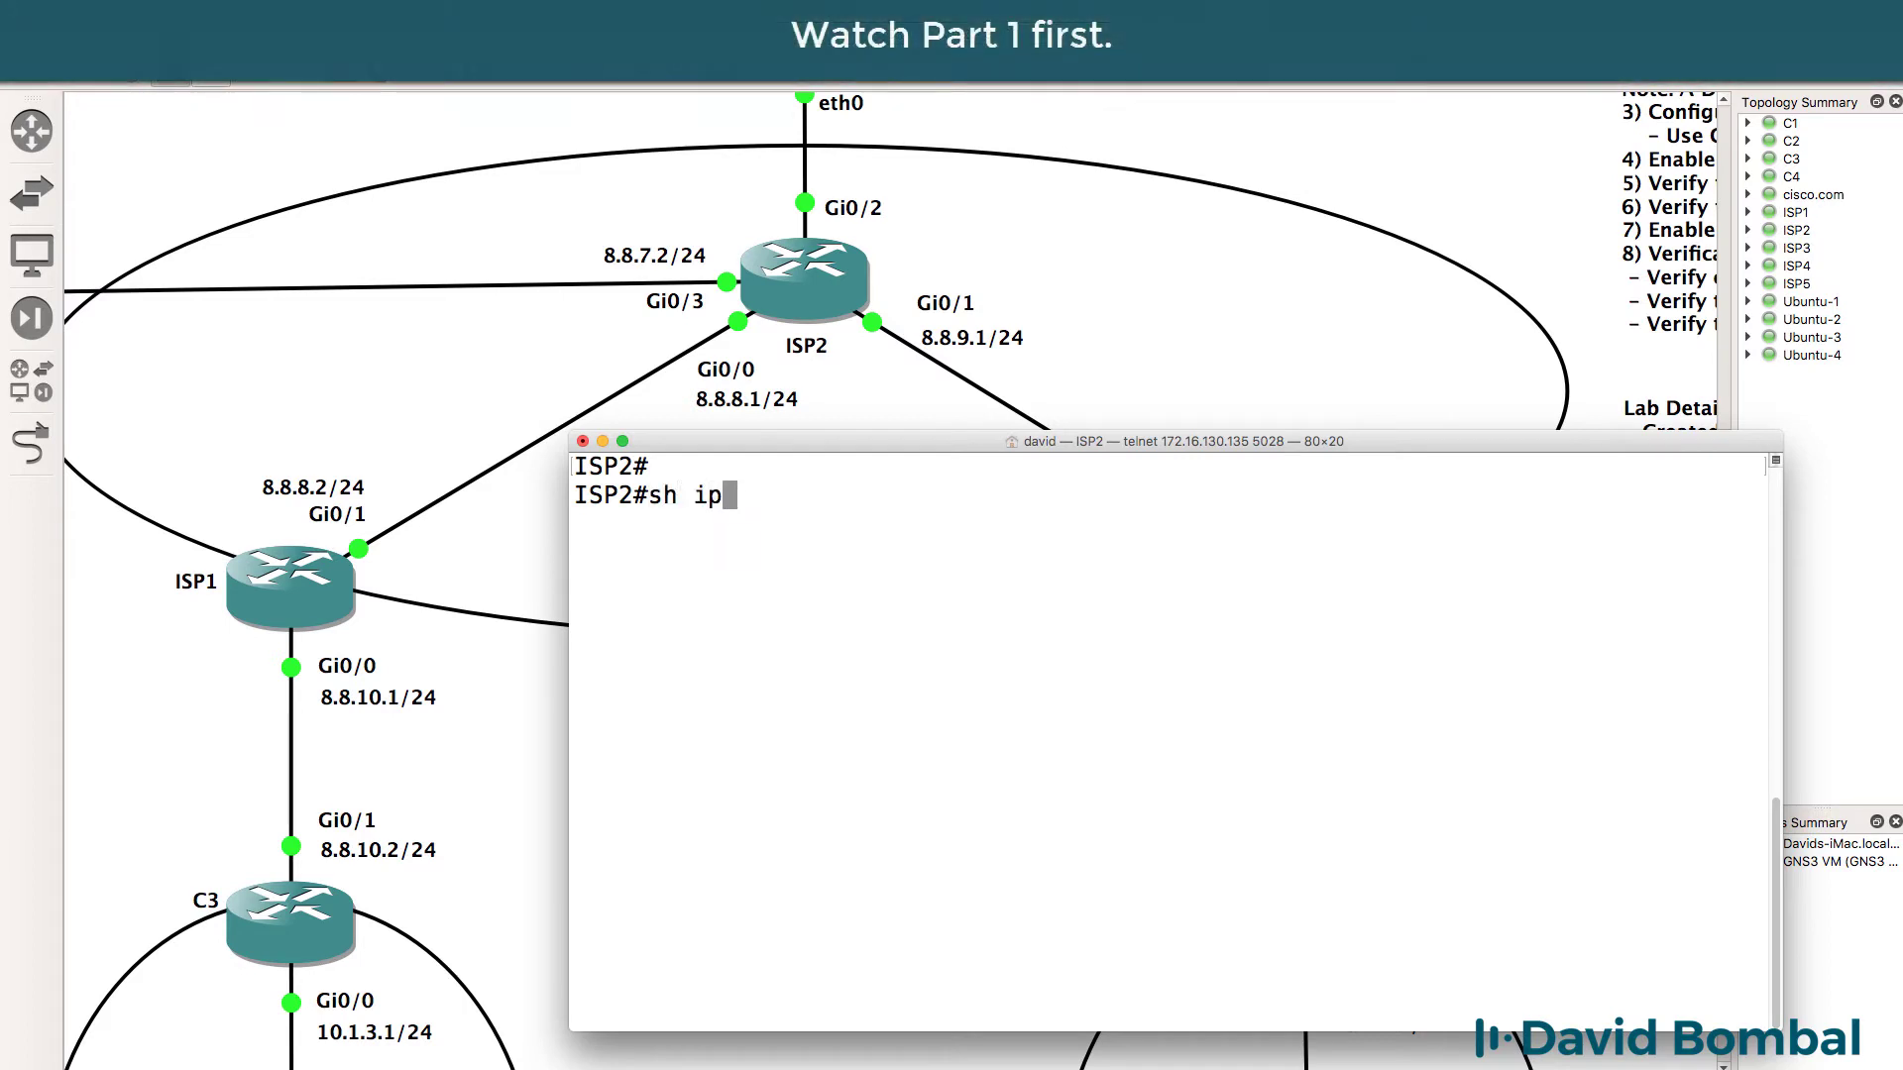
Step: Check ISP2's interface addresses and running routing protocols with sh ip int brief and sh ip protocols
{"action": "type", "text": " int brief"}
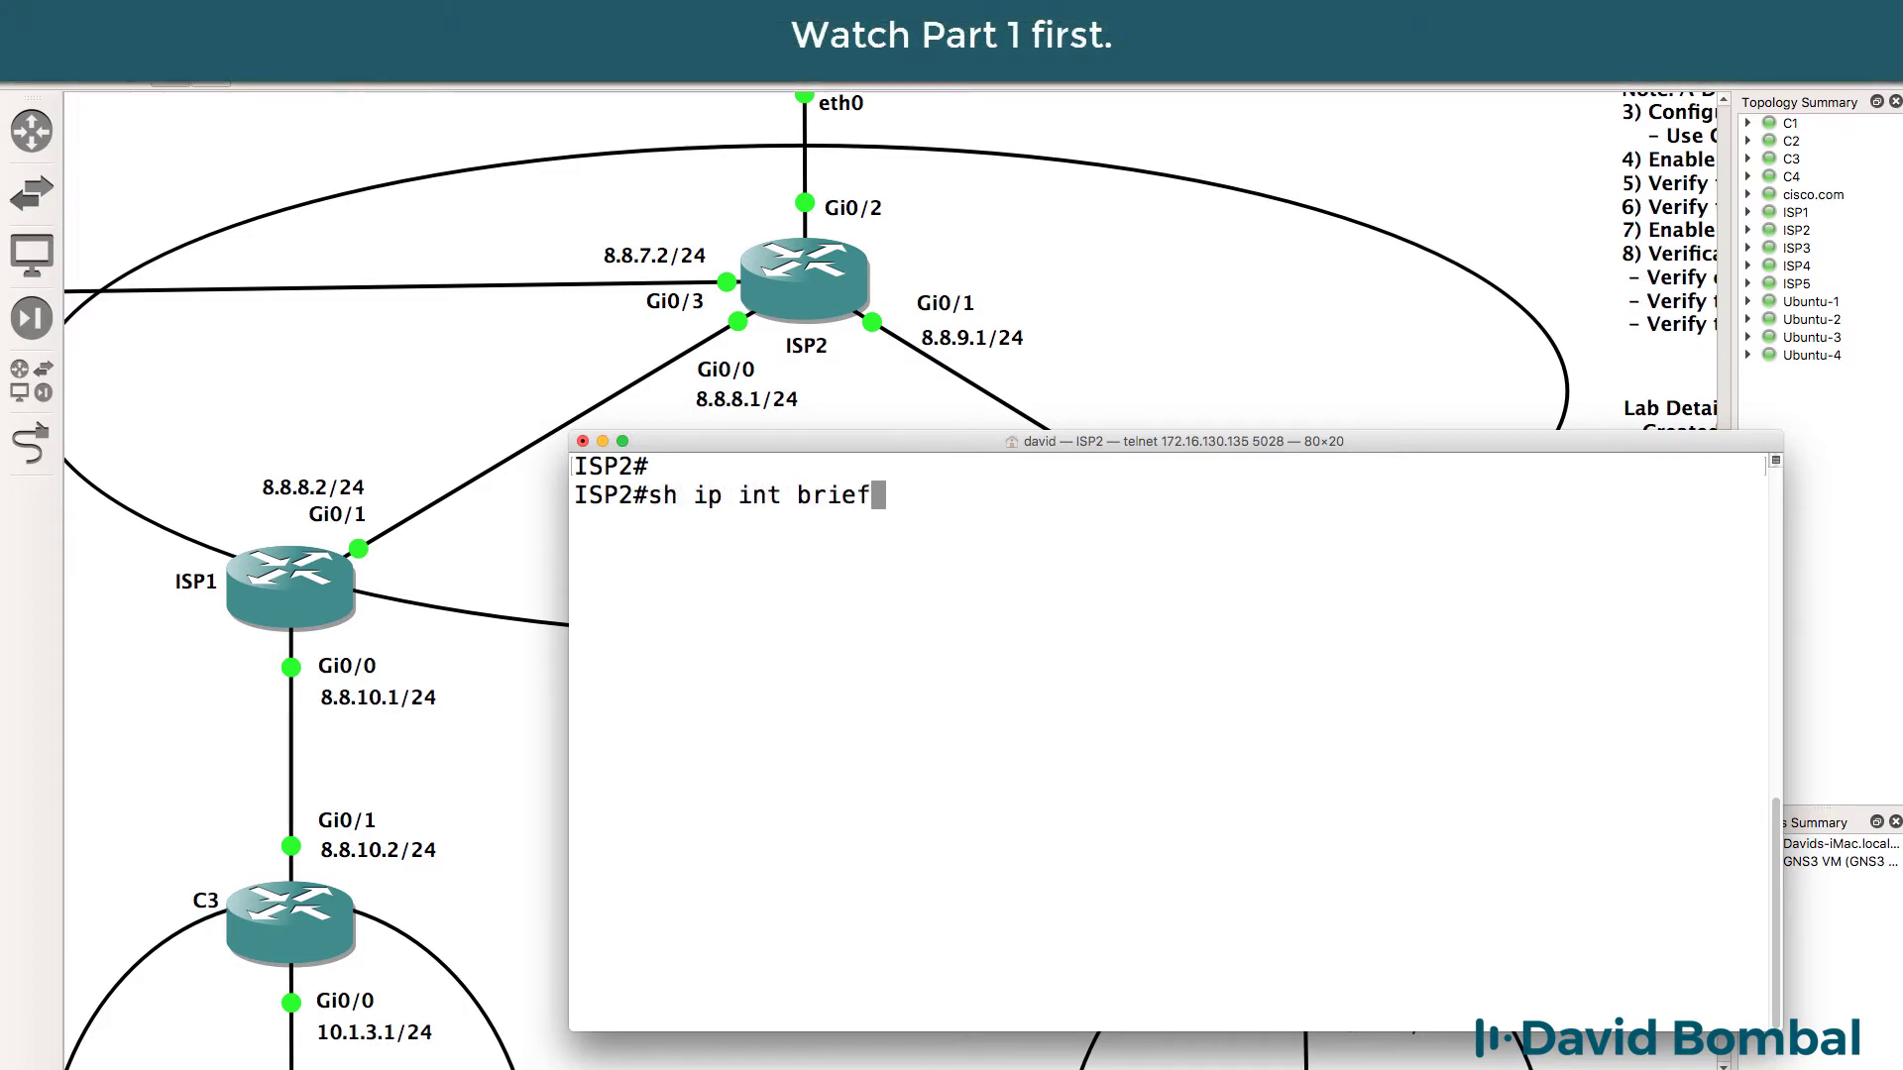
{"action": "key", "text": "Return"}
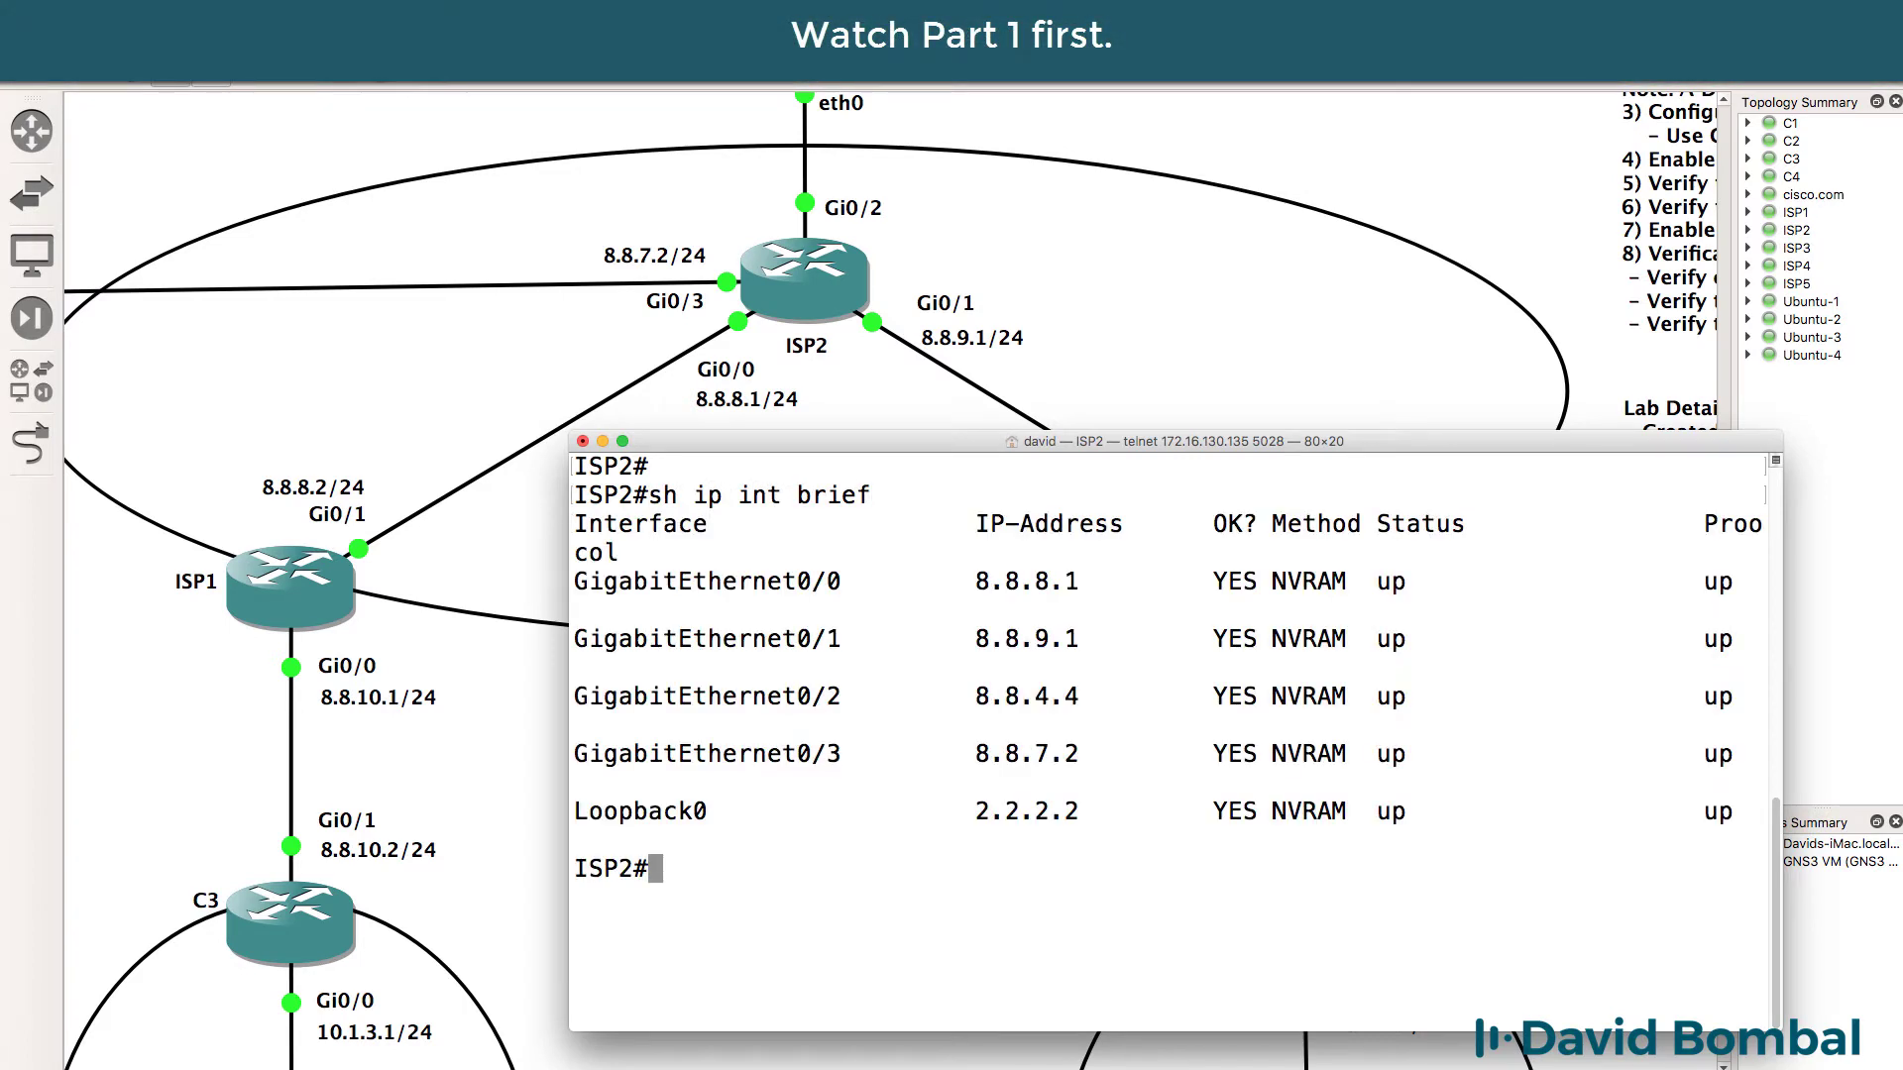
{"action": "type", "text": "sh ip po"}
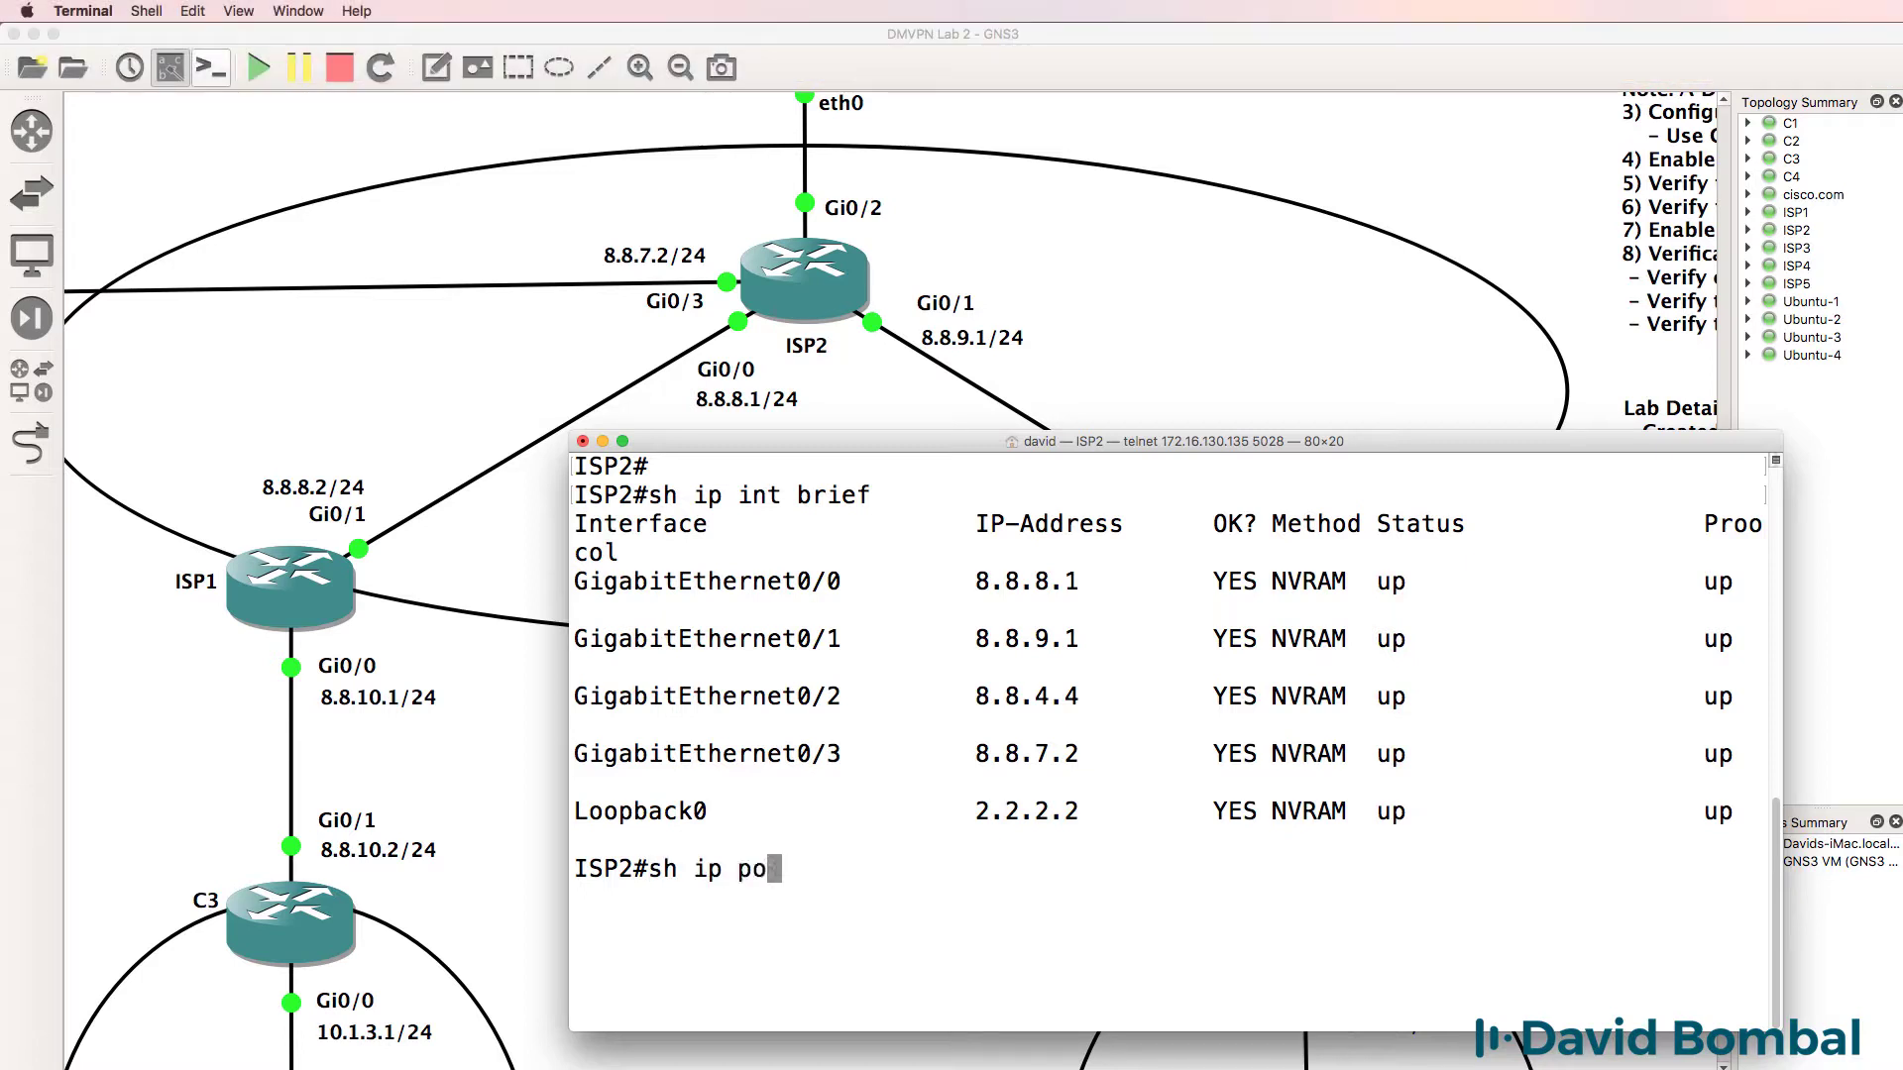
{"action": "key", "text": "BackSpace"}
{"action": "type", "text": "rot"}
{"action": "key", "text": "Return"}
Step: Start BGP AS 65000 on ISP2 and add neighbor 8.8.7.1 with remote-as 65001
{"action": "type", "text": "conf t"}
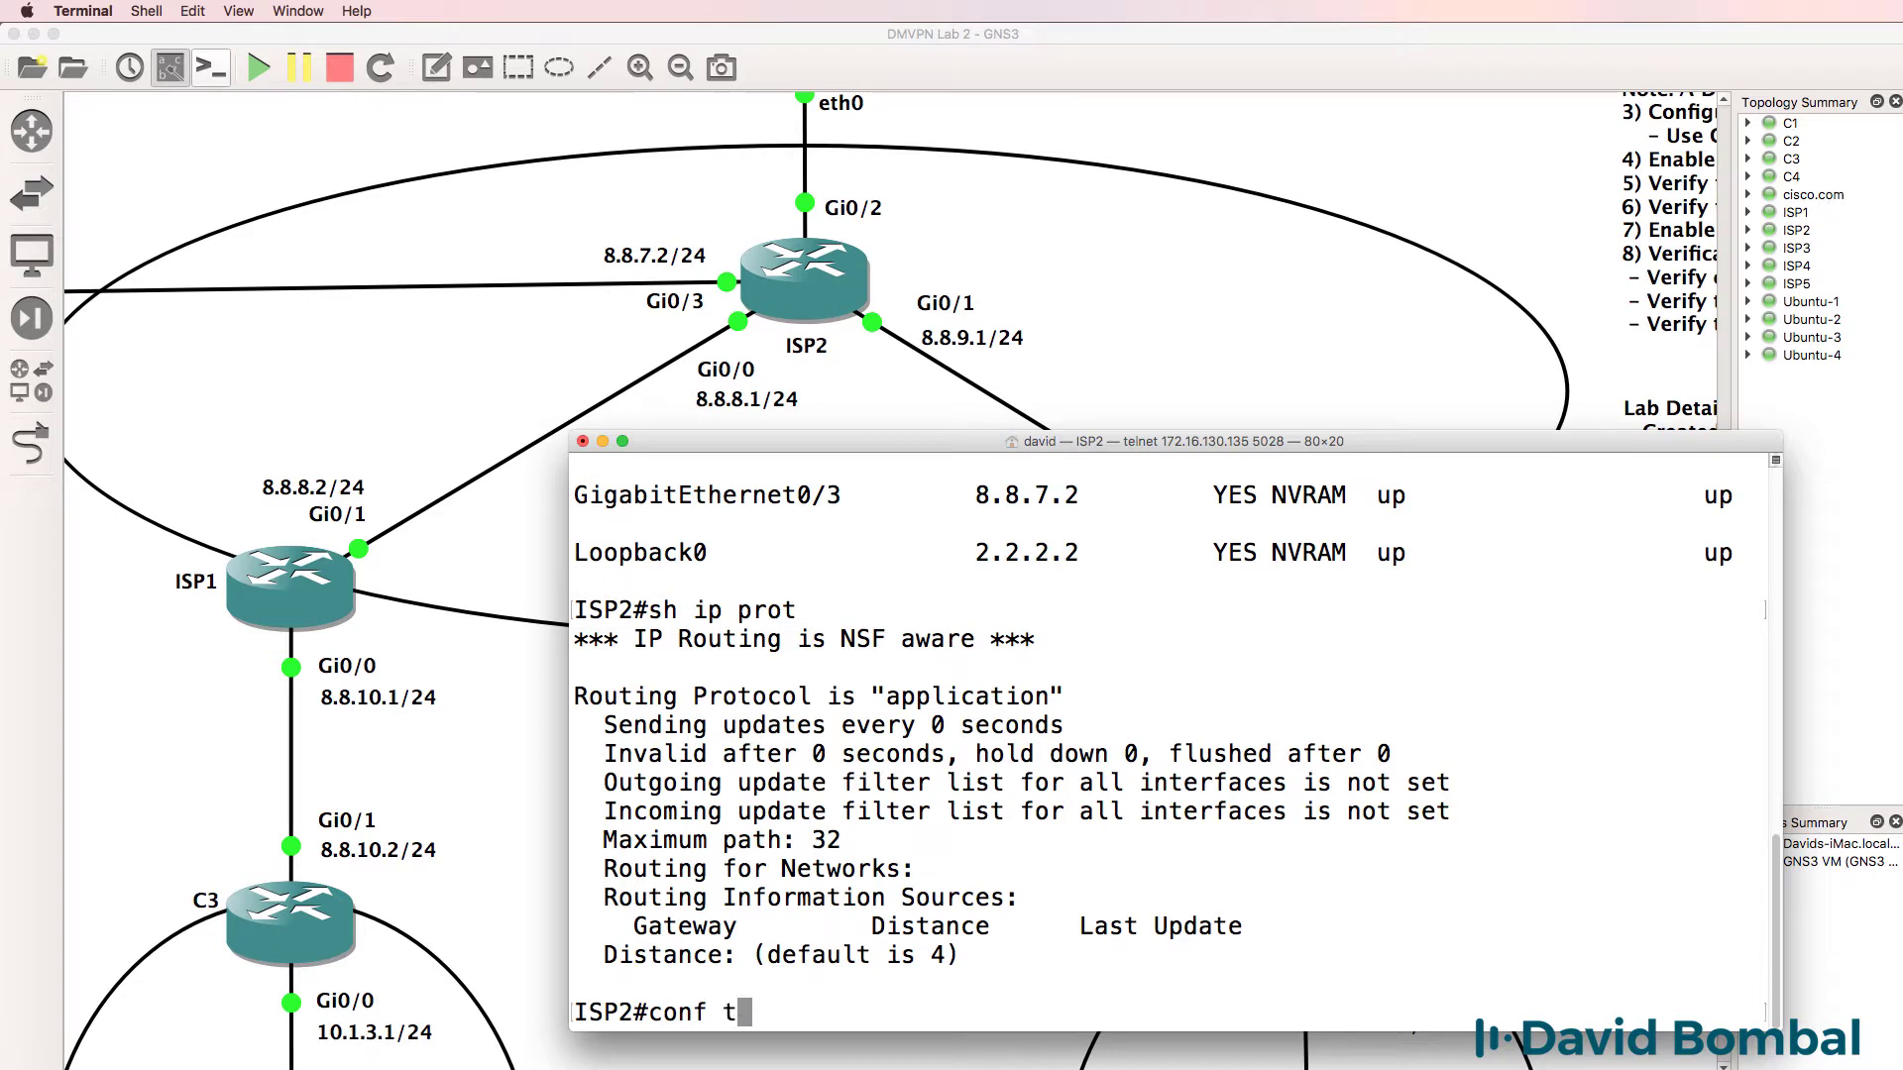
{"action": "key", "text": "Return"}
{"action": "type", "text": "r"}
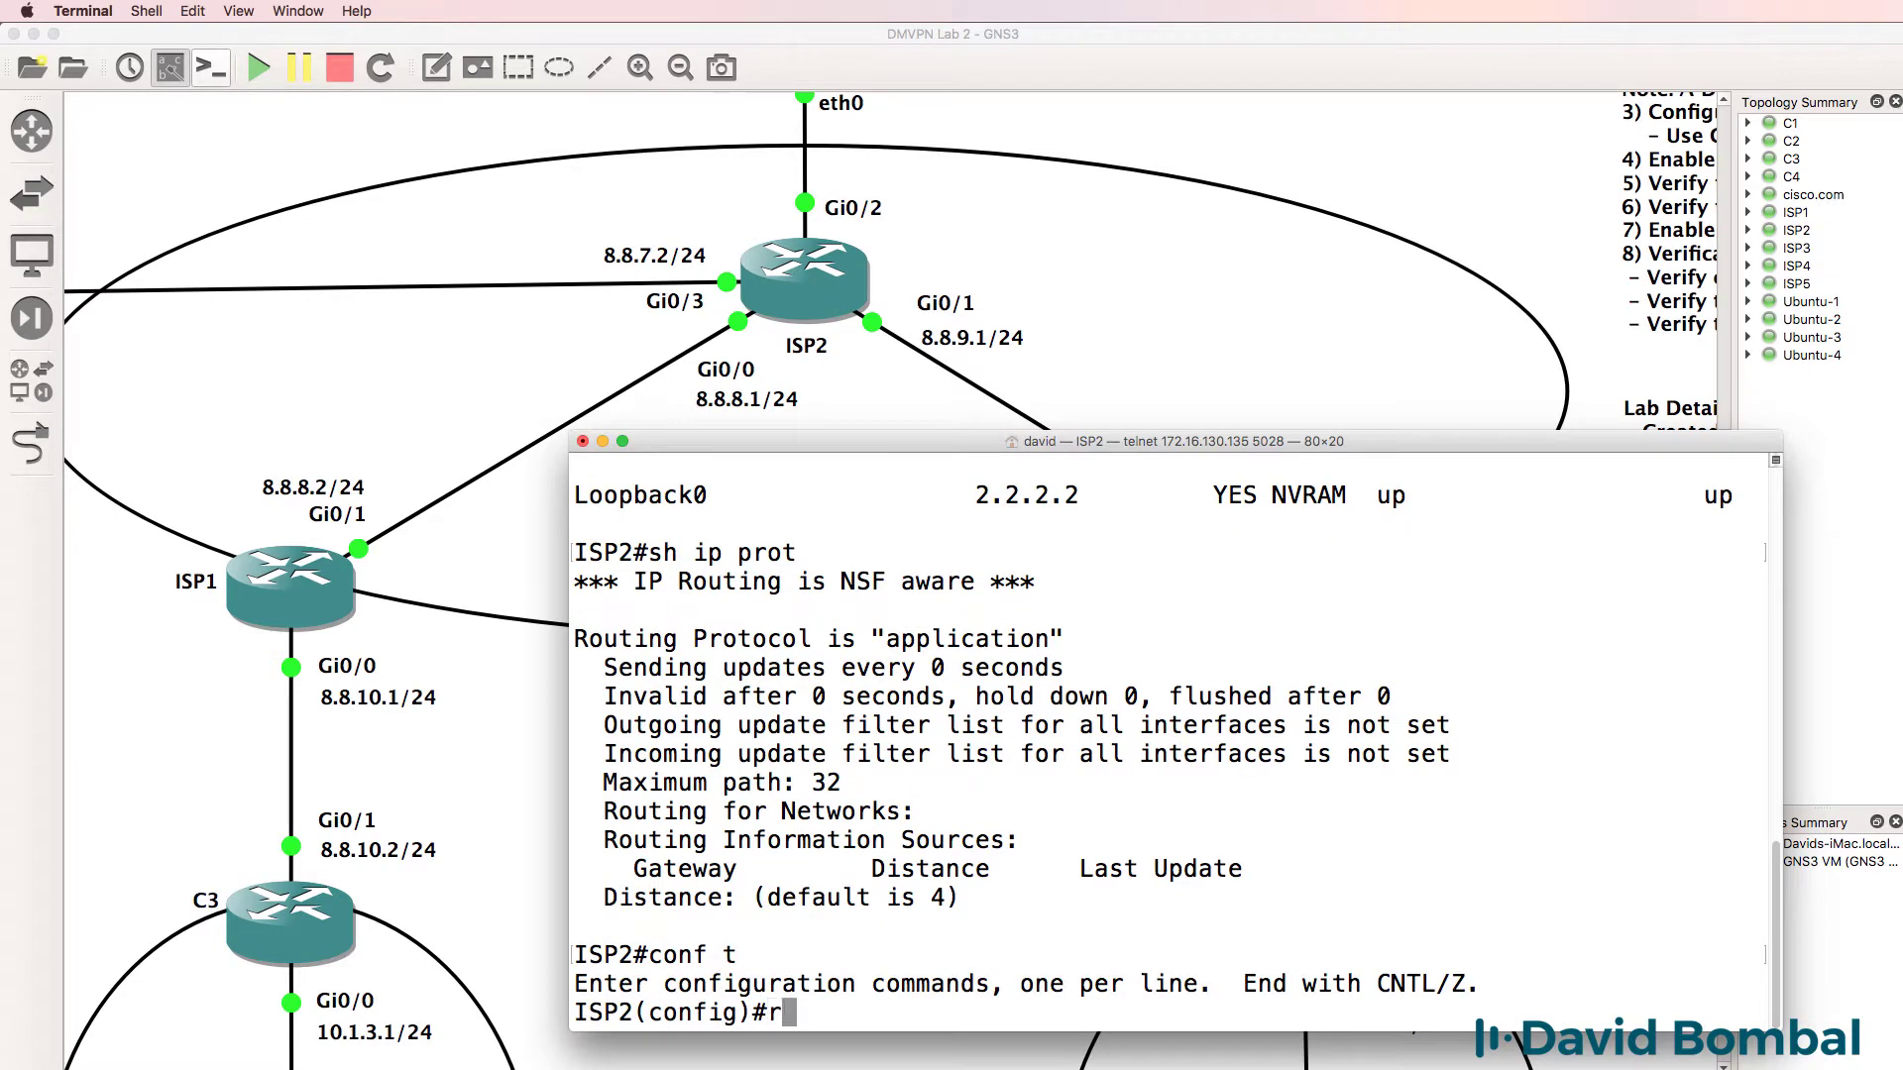
{"action": "type", "text": "outer bgp "}
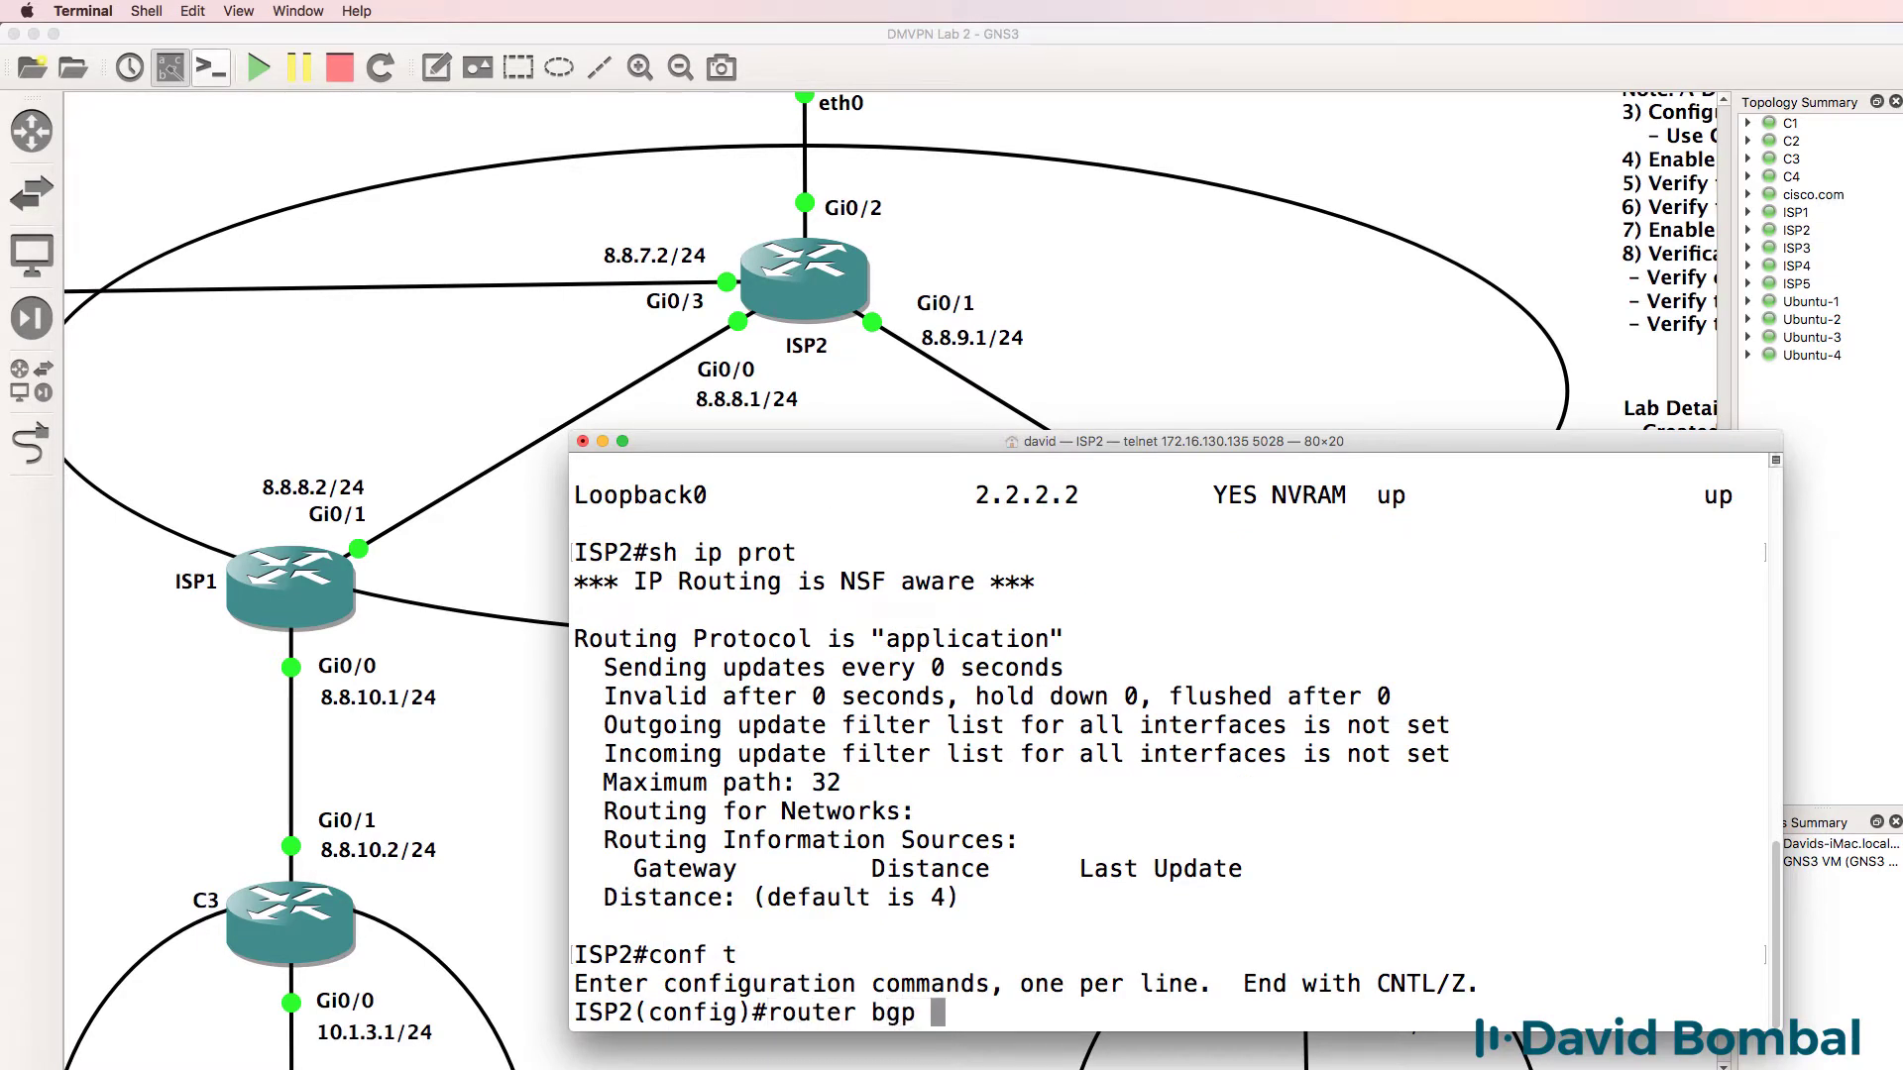
{"action": "type", "text": "650000"}
{"action": "key", "text": "Return"}
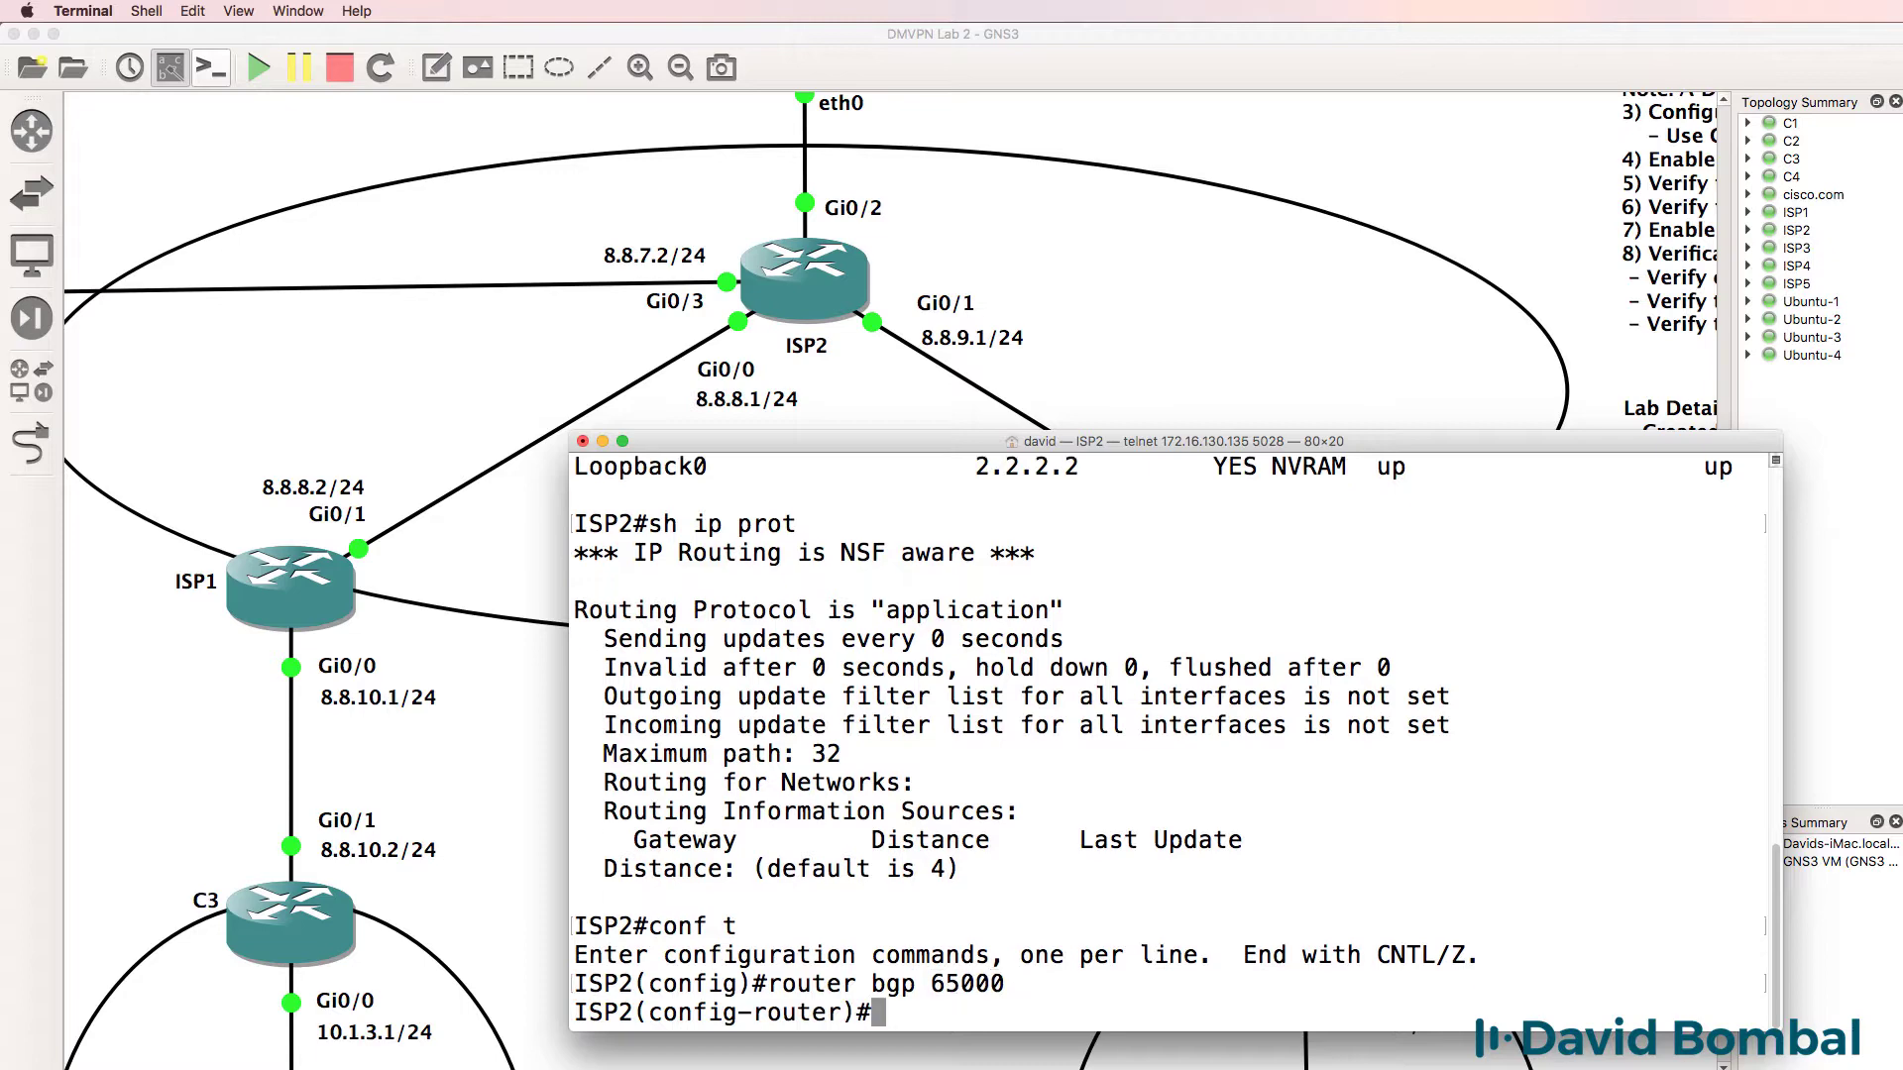
{"action": "left_click_drag", "start_coordinate": [806, 448], "coordinate": [882, 437]}
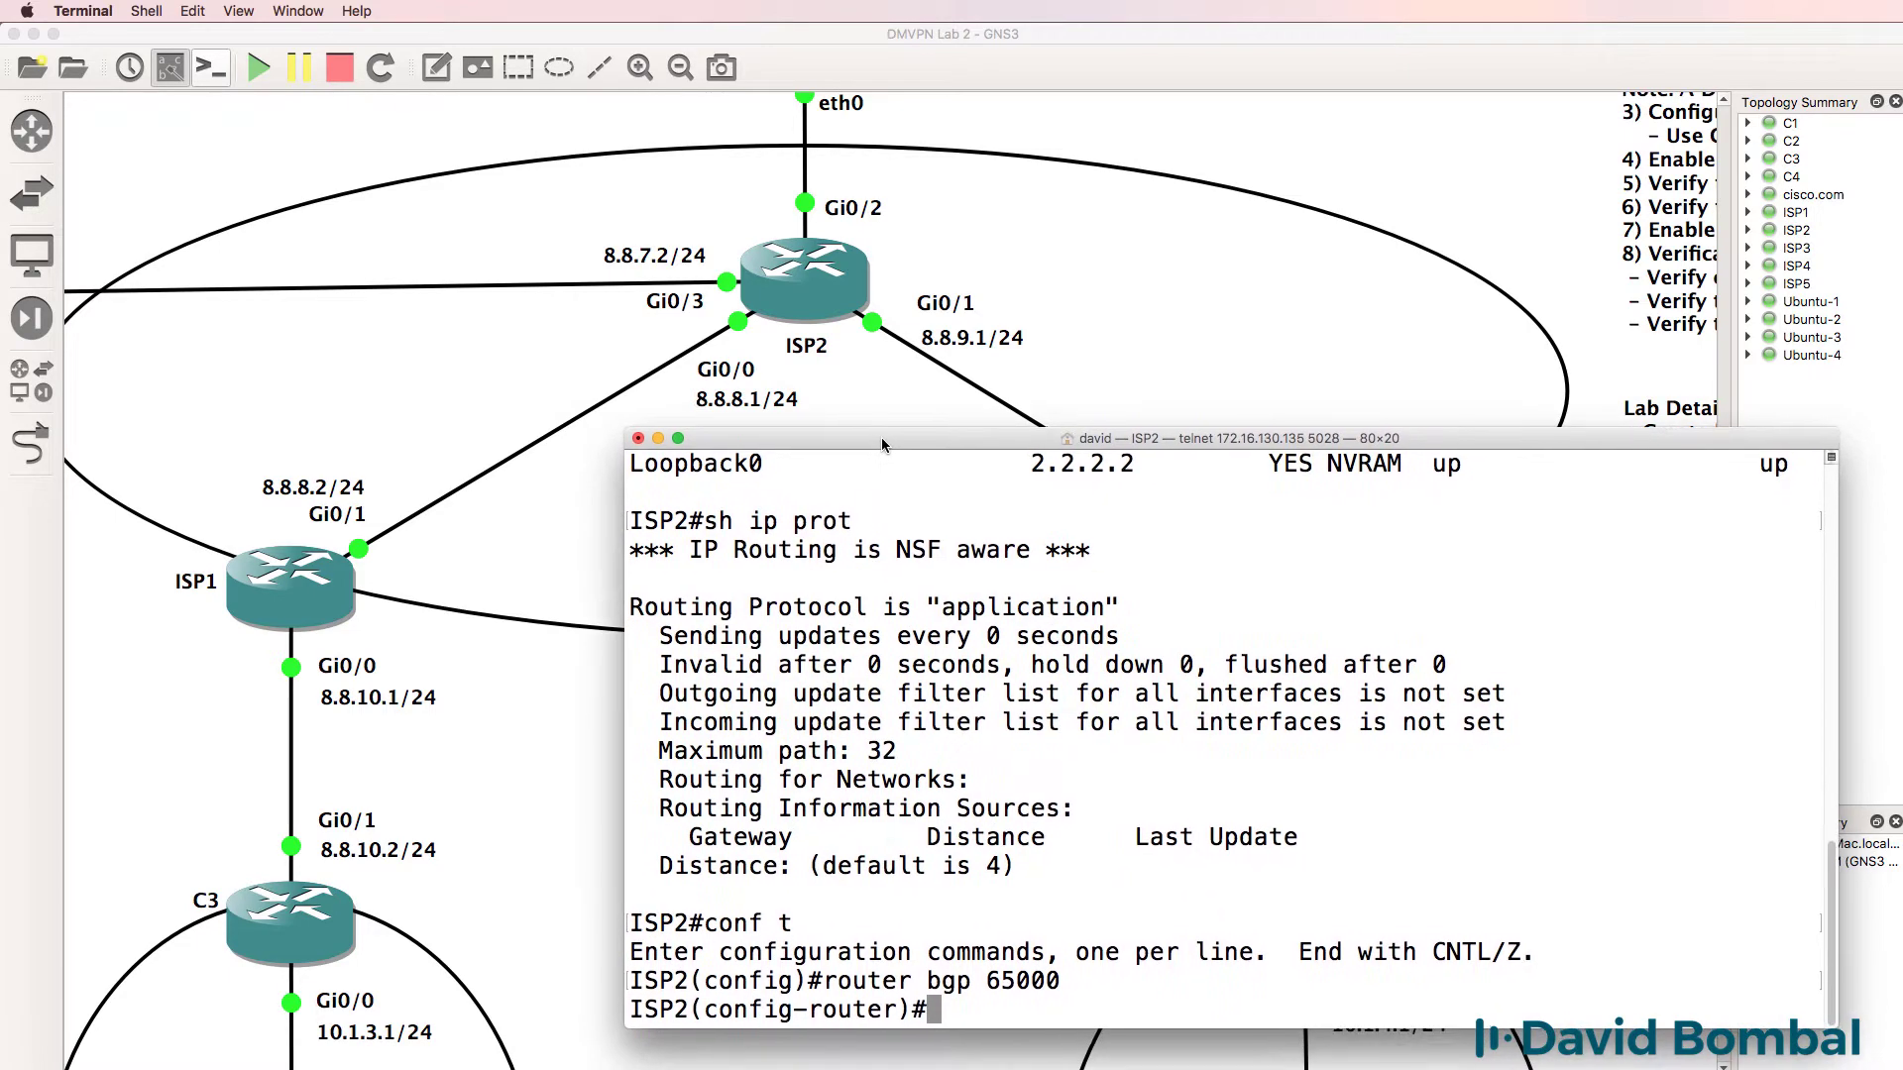
{"action": "type", "text": "nei"}
{"action": "key", "text": "Tab"}
{"action": "type", "text": "8.8."}
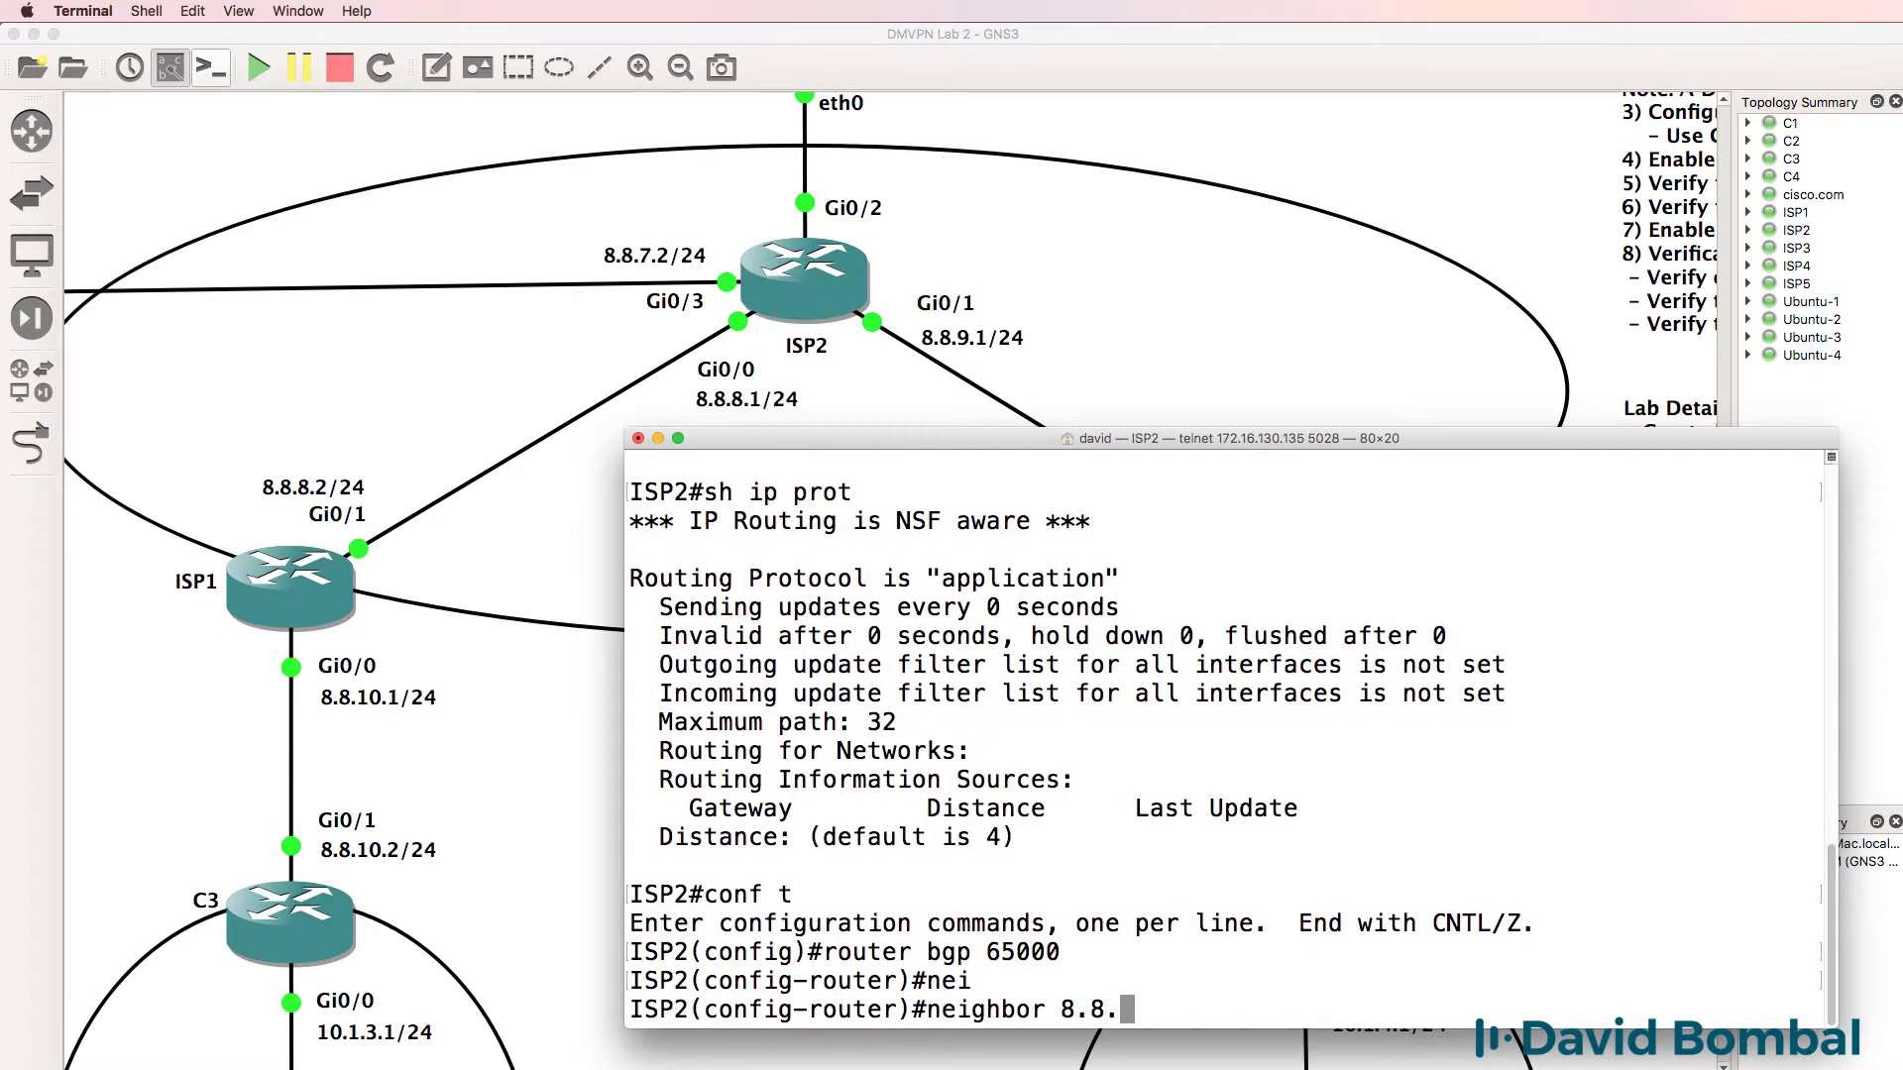
{"action": "type", "text": "7.1 remot"}
{"action": "key", "text": "Tab"}
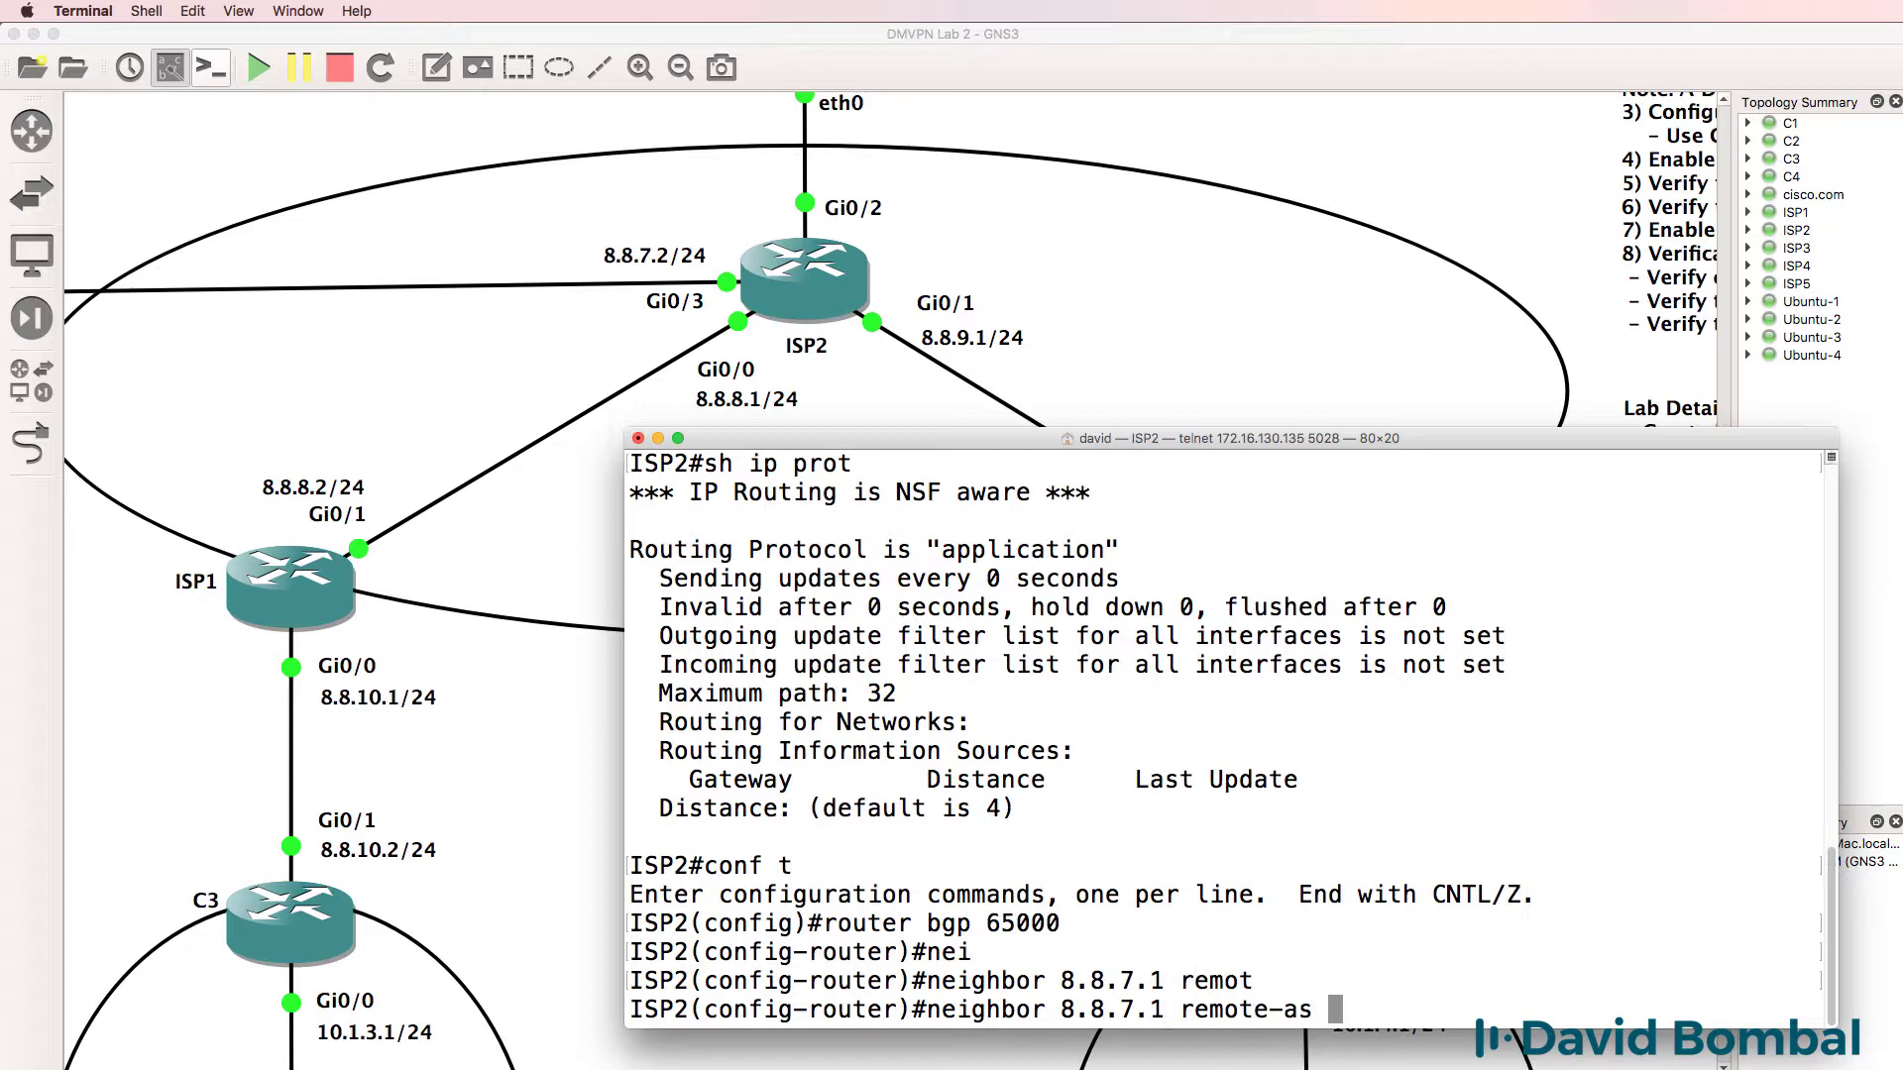
{"action": "type", "text": "65001"}
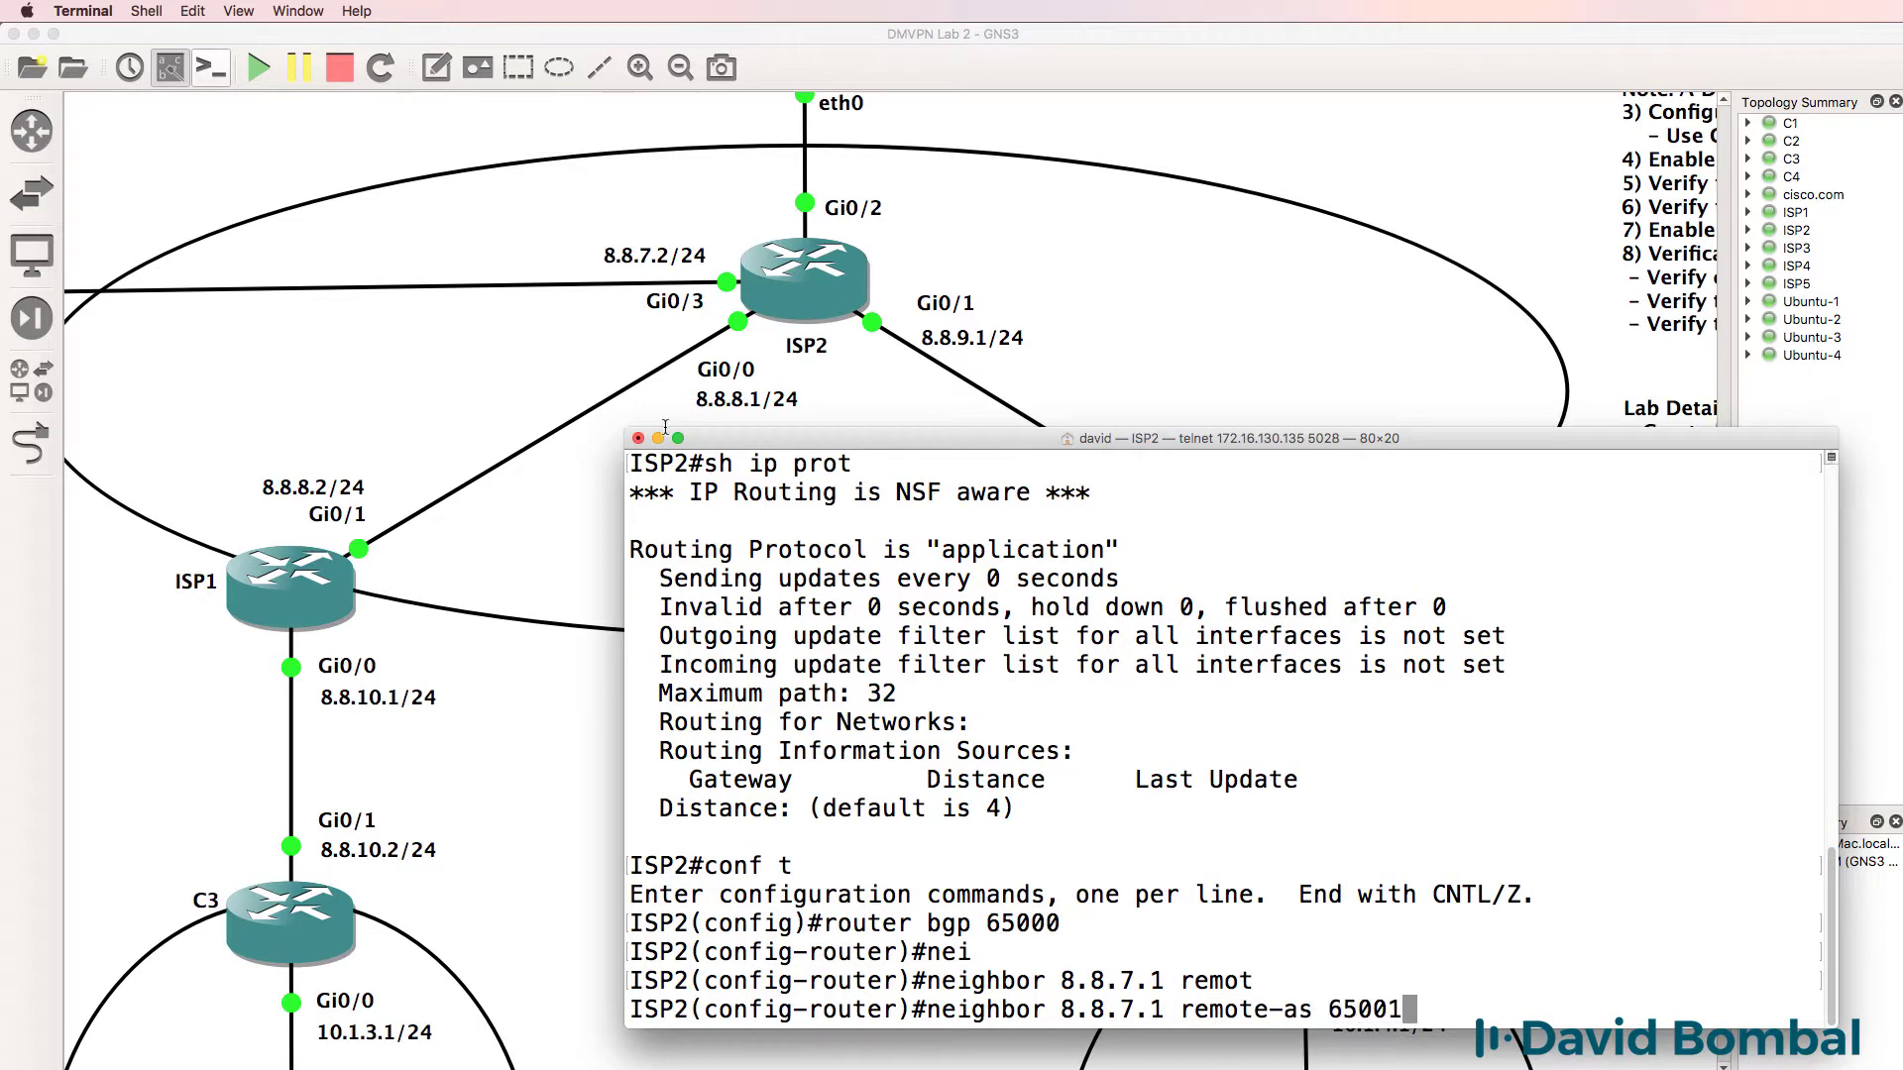
Step: Look over the topology diagram, then return to the ISP2 console
{"action": "left_click", "coordinate": [764, 1049]}
{"action": "scroll", "coordinate": [414, 327], "scroll_direction": "left", "scroll_amount": 10}
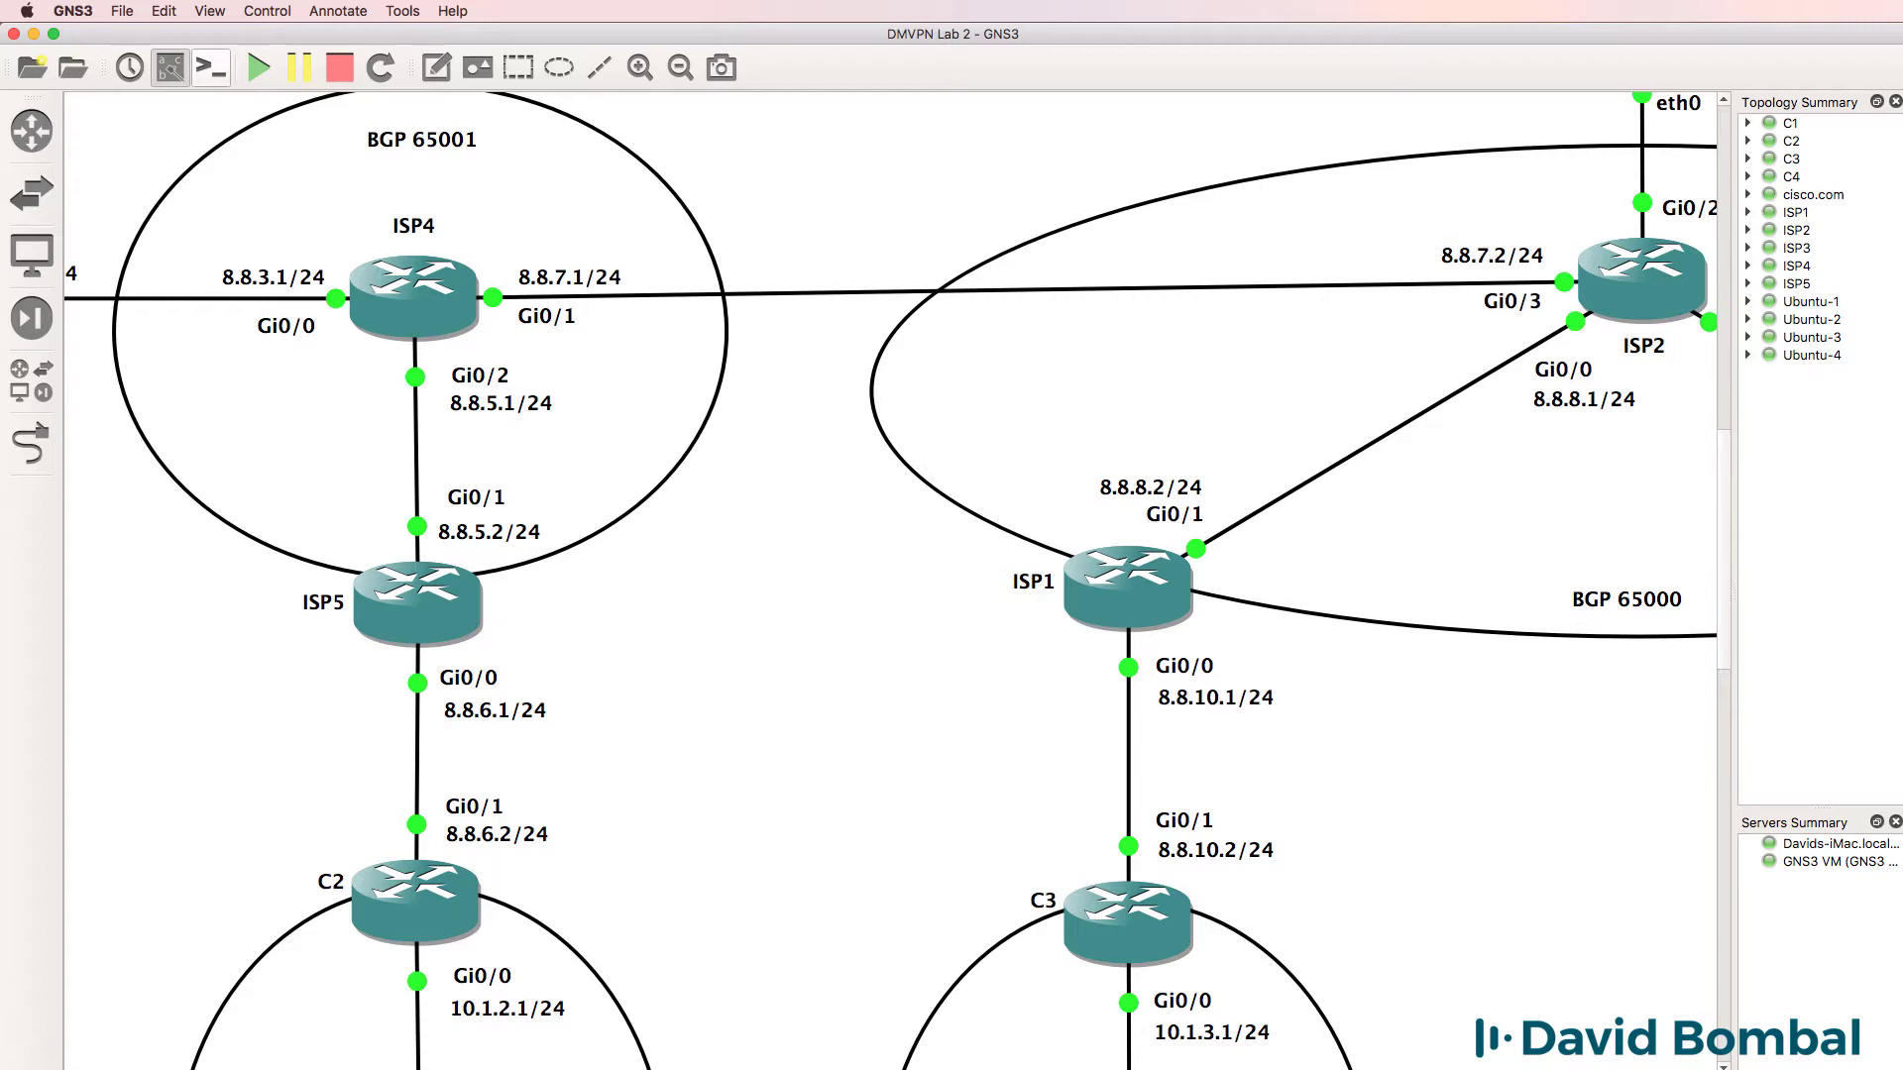
{"action": "scroll", "coordinate": [892, 575], "scroll_direction": "right", "scroll_amount": 10}
{"action": "right_click", "coordinate": [618, 1056]}
{"action": "left_click", "coordinate": [615, 984]}
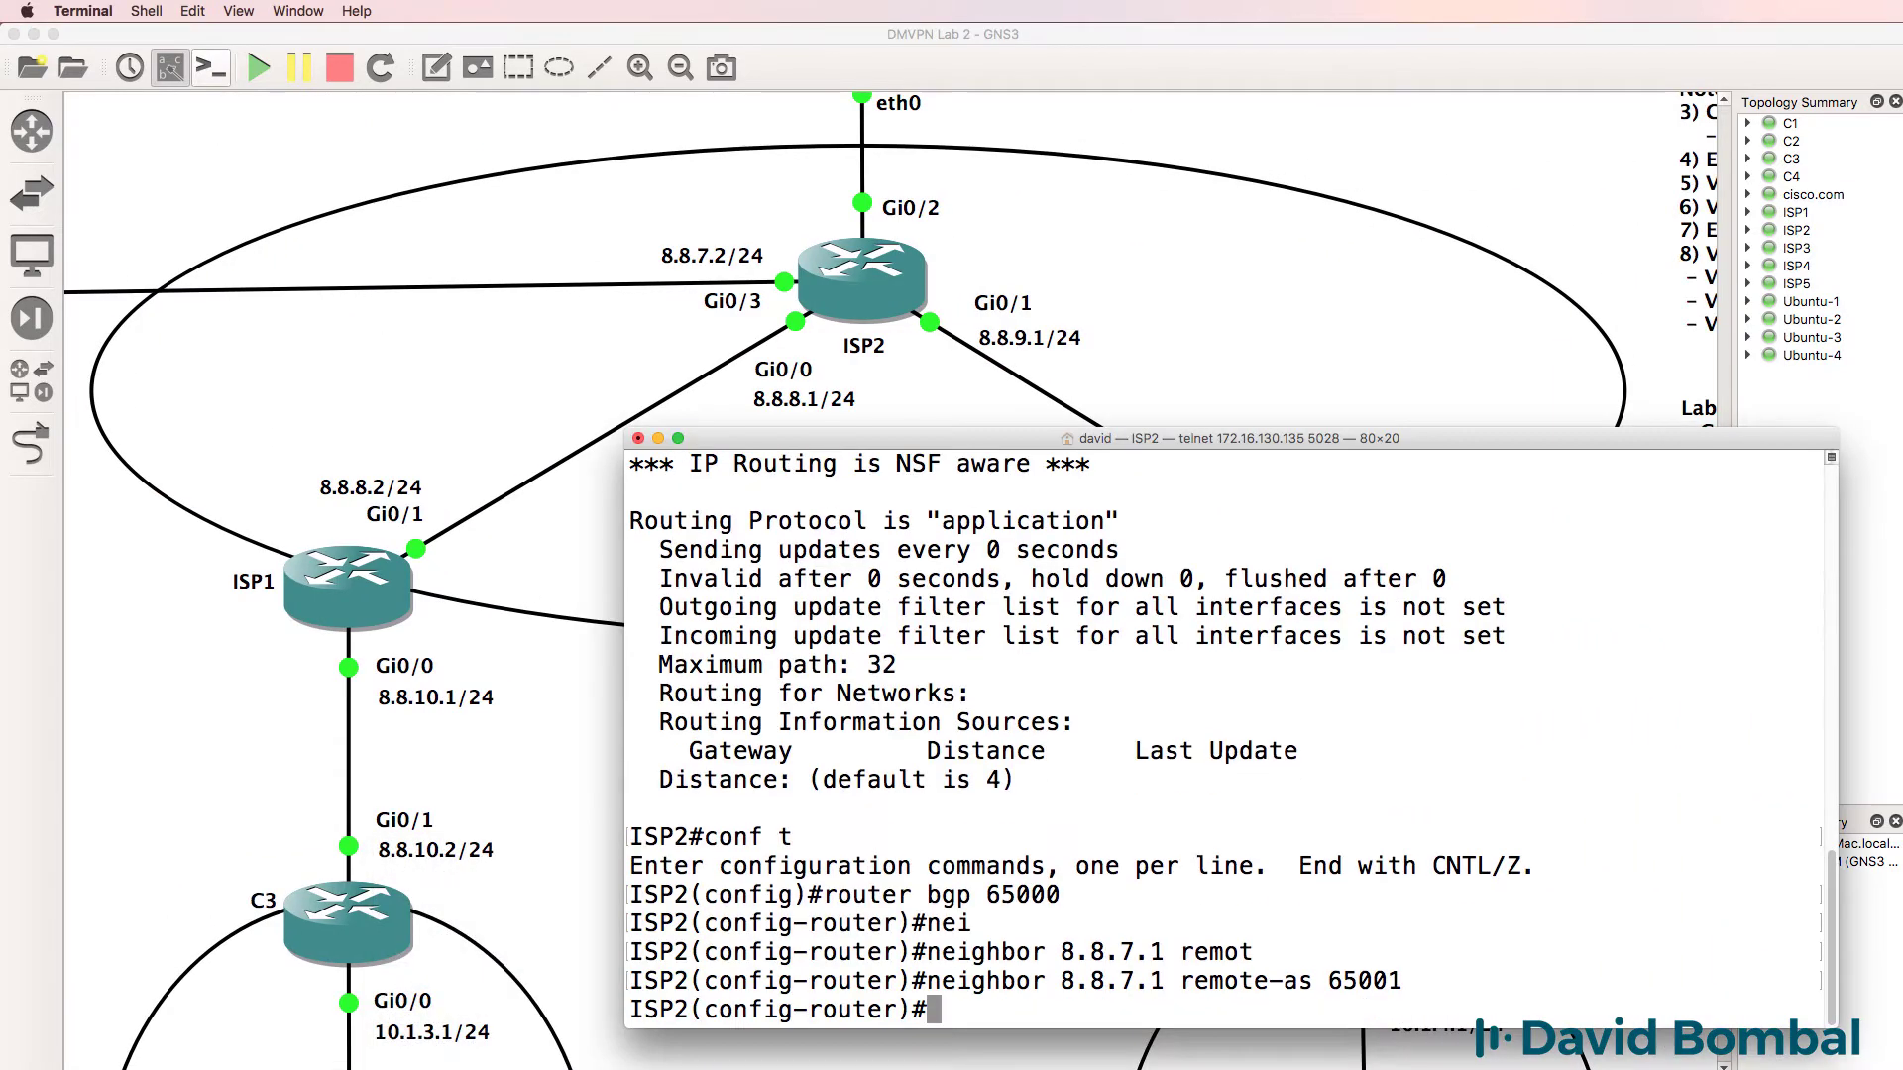
Step: Add 8.8.8.2 as an iBGP neighbor in AS 65000
{"action": "type", "text": "nei"}
{"action": "key", "text": "Tab"}
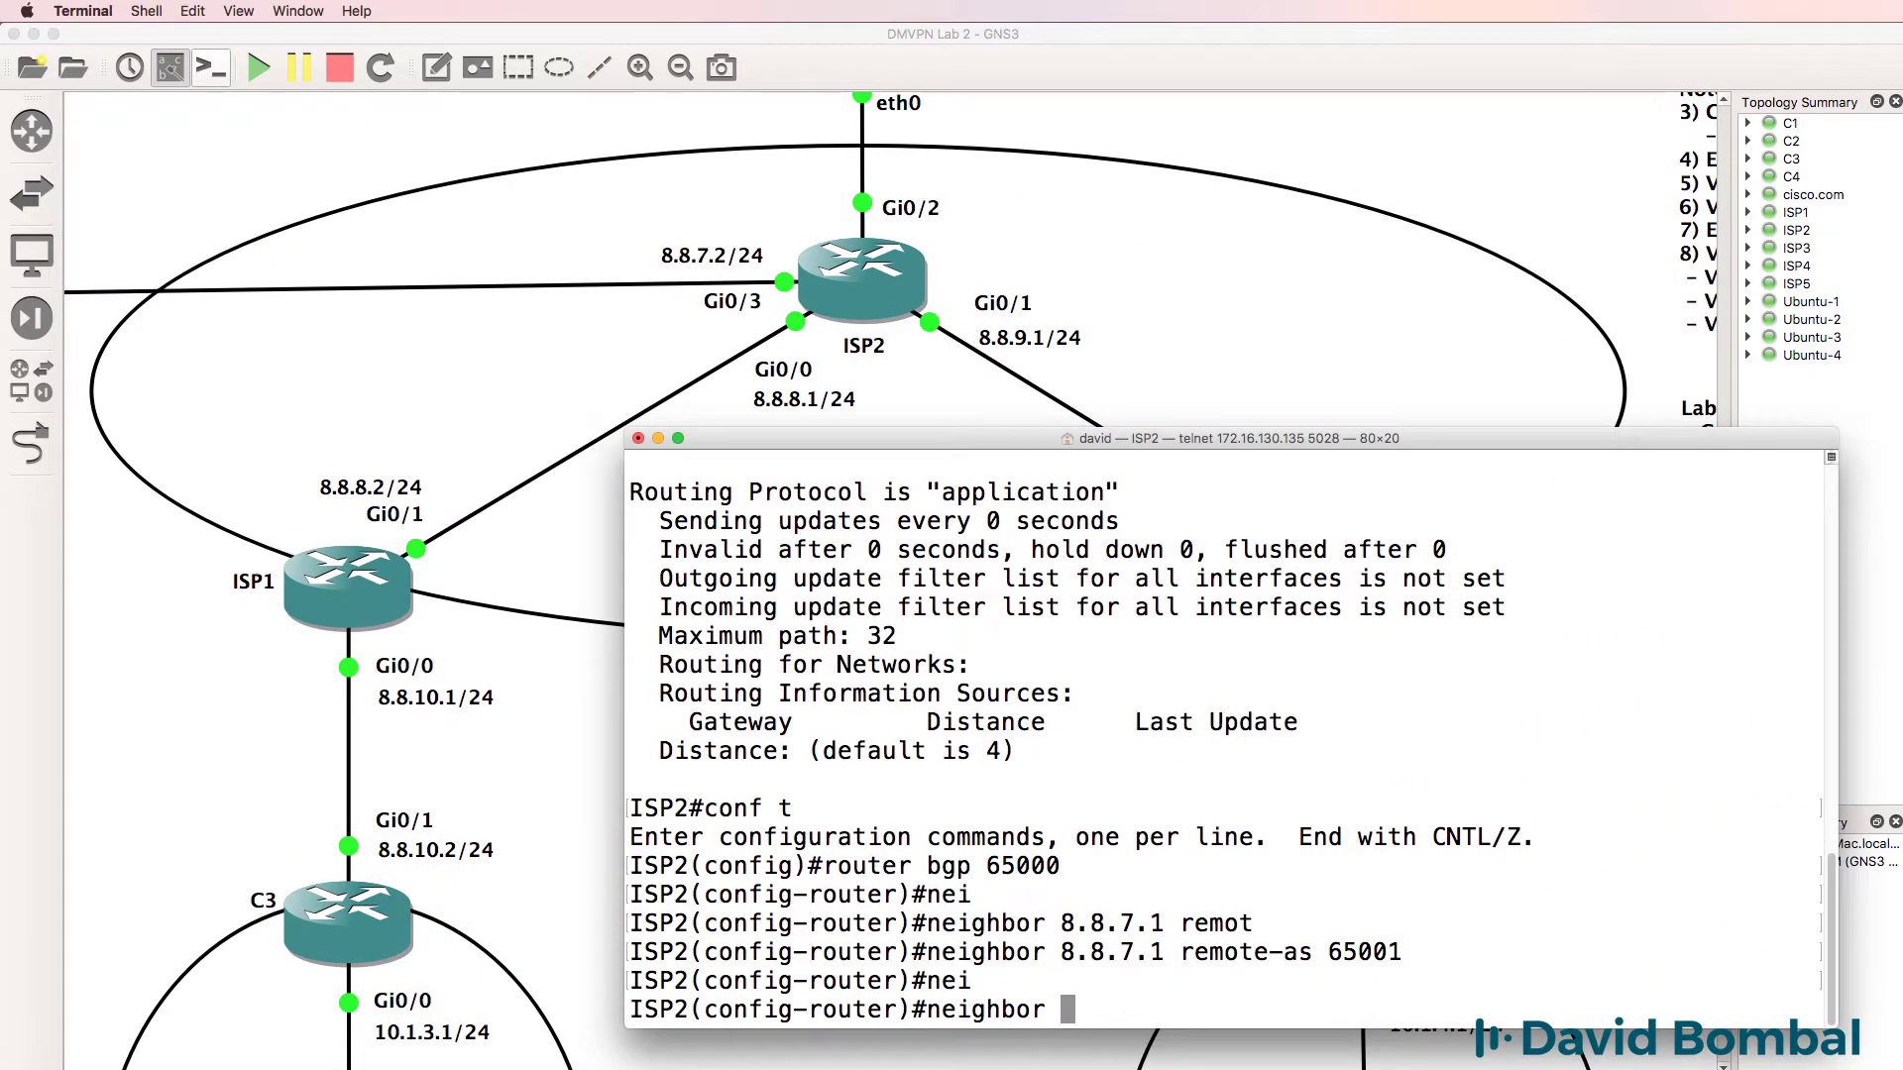
{"action": "type", "text": "8.8."}
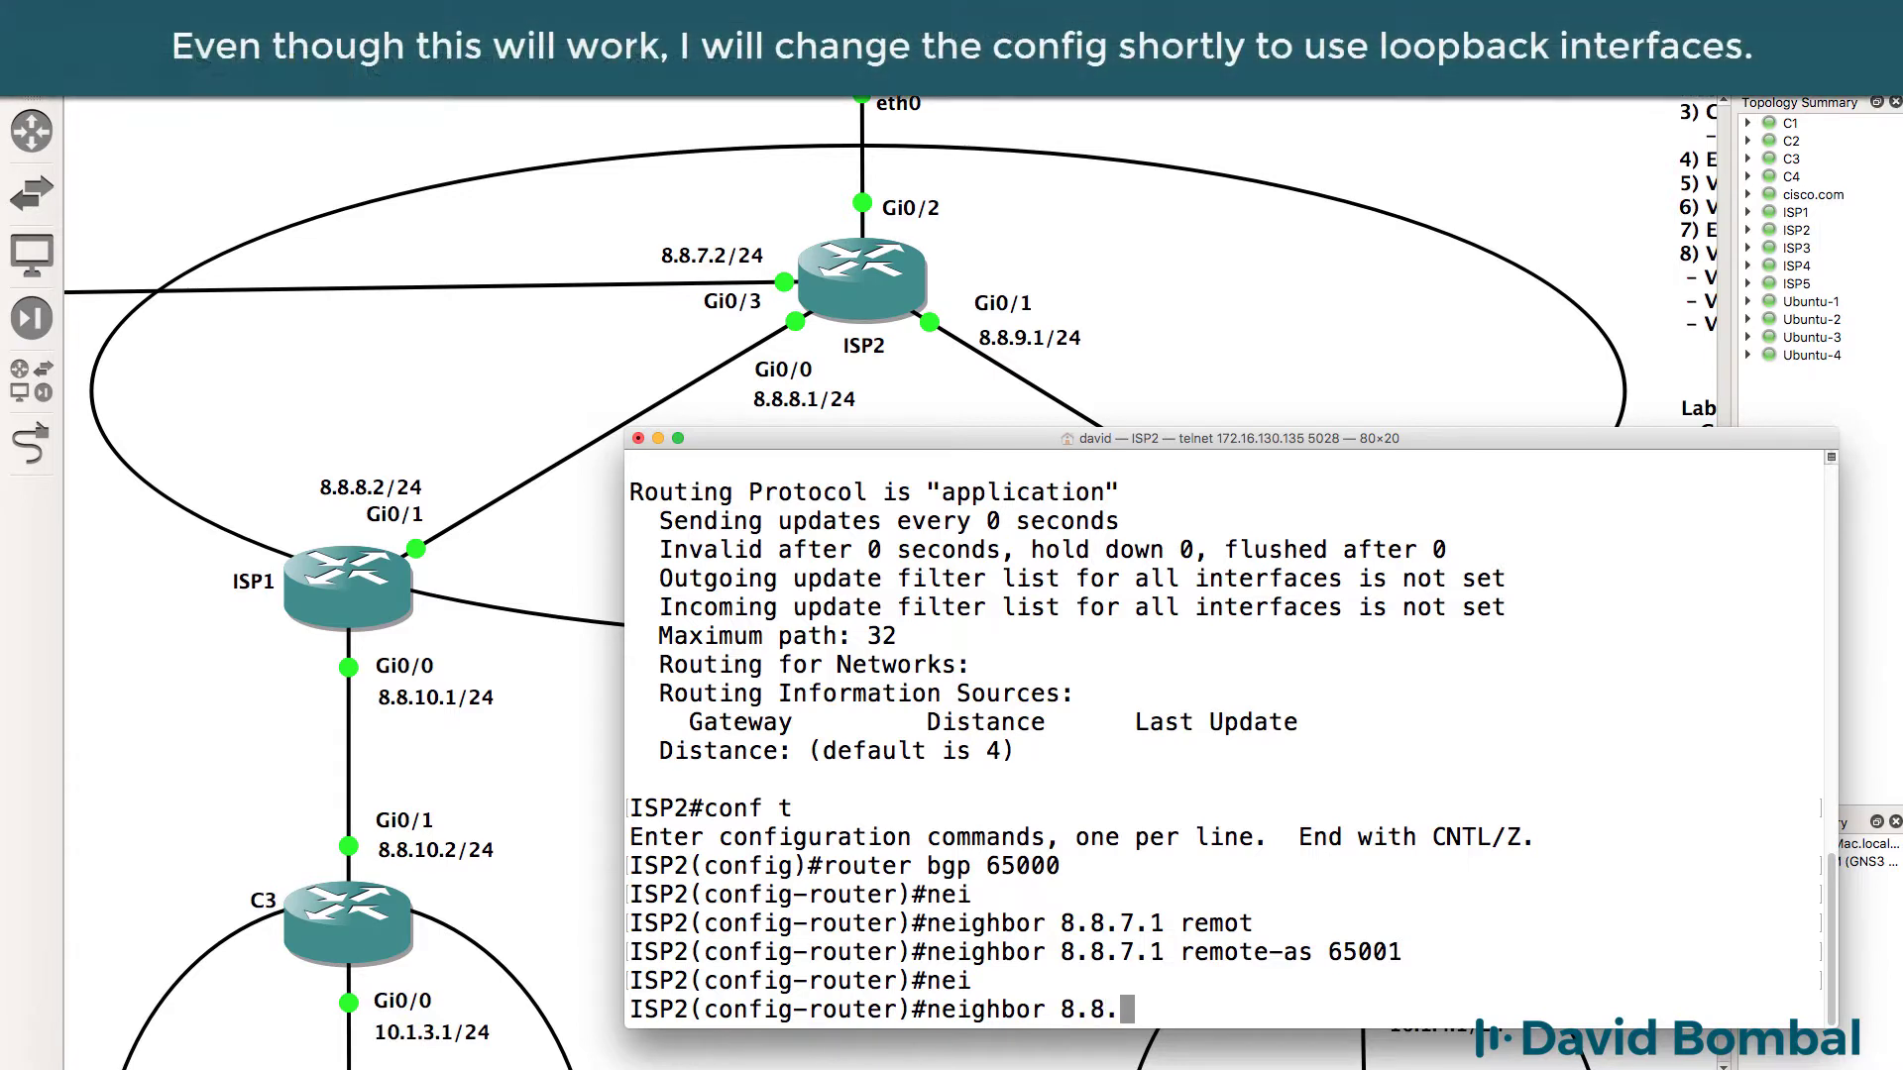
{"action": "type", "text": "8.2 remot"}
{"action": "key", "text": "Tab"}
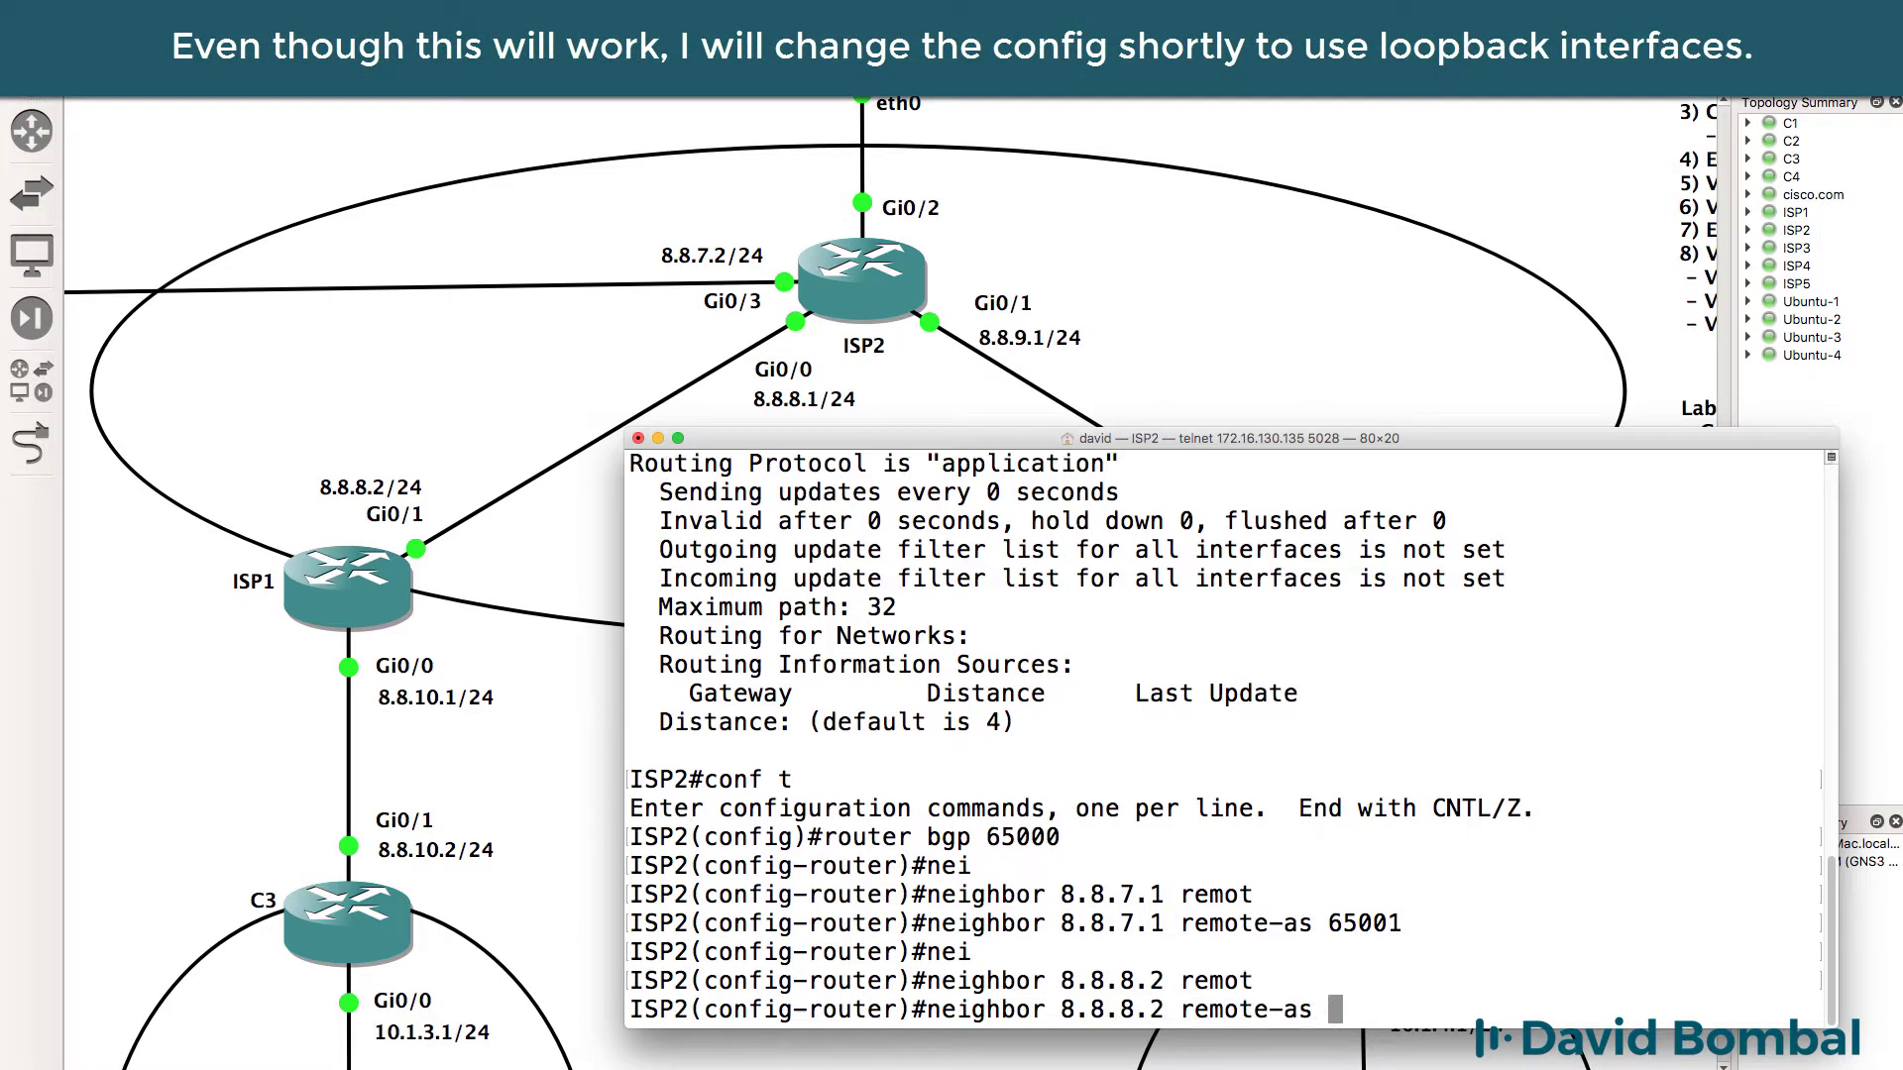
{"action": "type", "text": "6"}
{"action": "type", "text": "5001"}
{"action": "key", "text": "Return"}
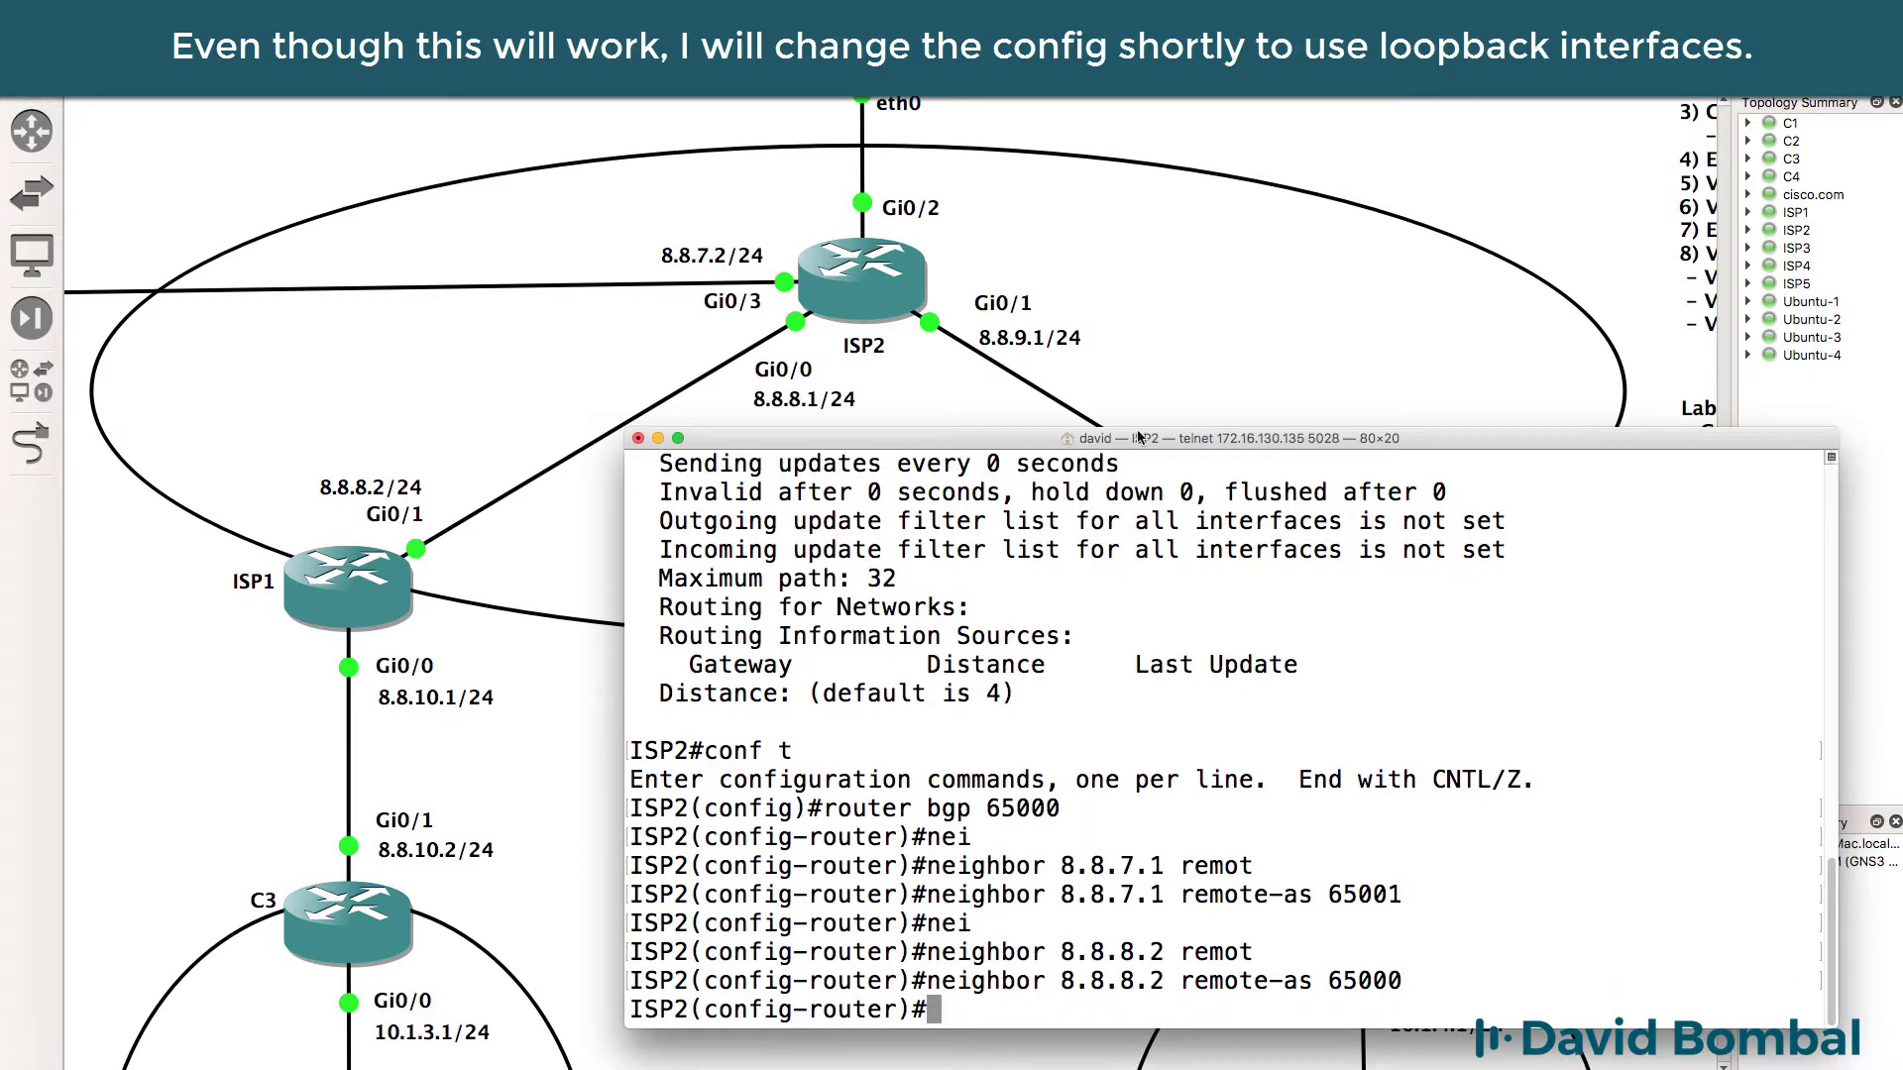
Step: Shrink the console to reveal ISP3 and add neighbor 8.8.9.2 with remote-as 65000
{"action": "mouse_move", "coordinate": [1137, 440]}
{"action": "left_mouse_down"}
{"action": "mouse_move", "coordinate": [1031, 30]}
{"action": "mouse_move", "coordinate": [1030, 292]}
{"action": "mouse_move", "coordinate": [1072, 407]}
{"action": "mouse_move", "coordinate": [1168, 454]}
{"action": "left_mouse_up"}
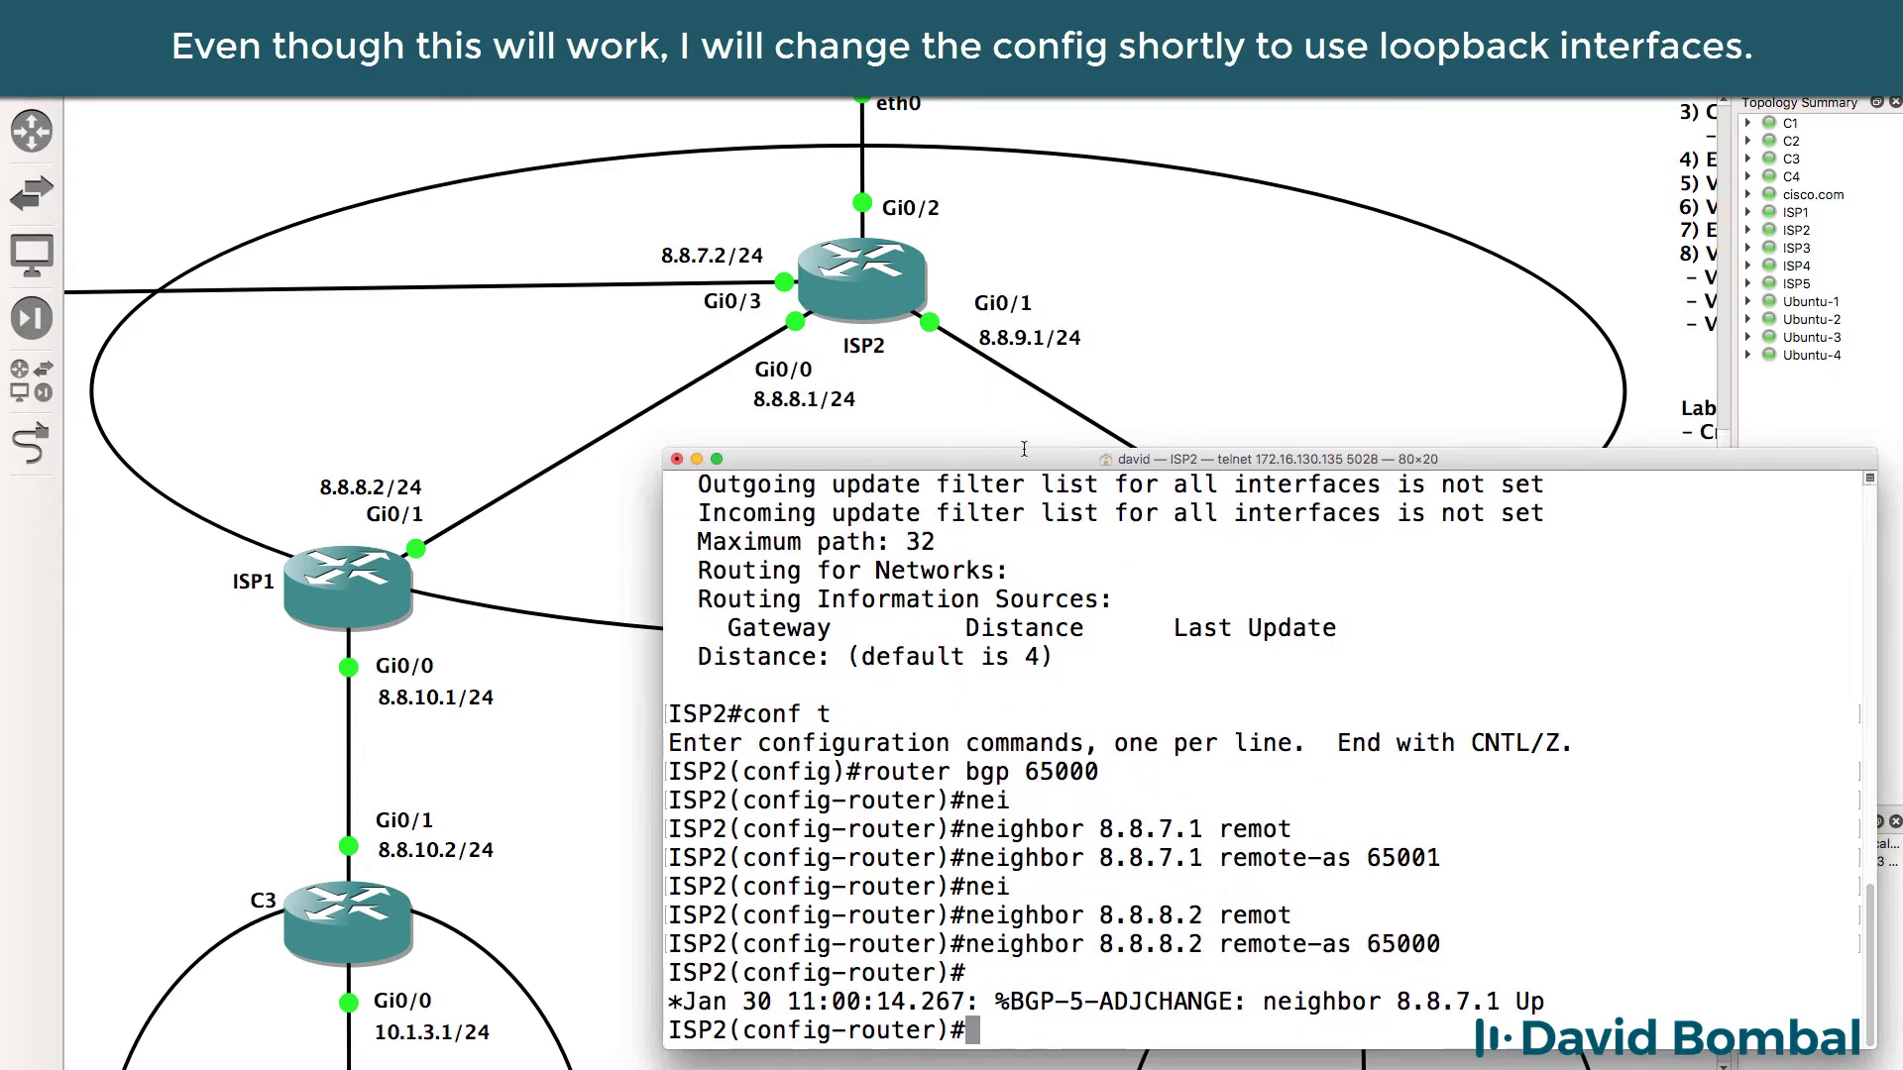
{"action": "left_click_drag", "start_coordinate": [1024, 449], "coordinate": [1040, 651]}
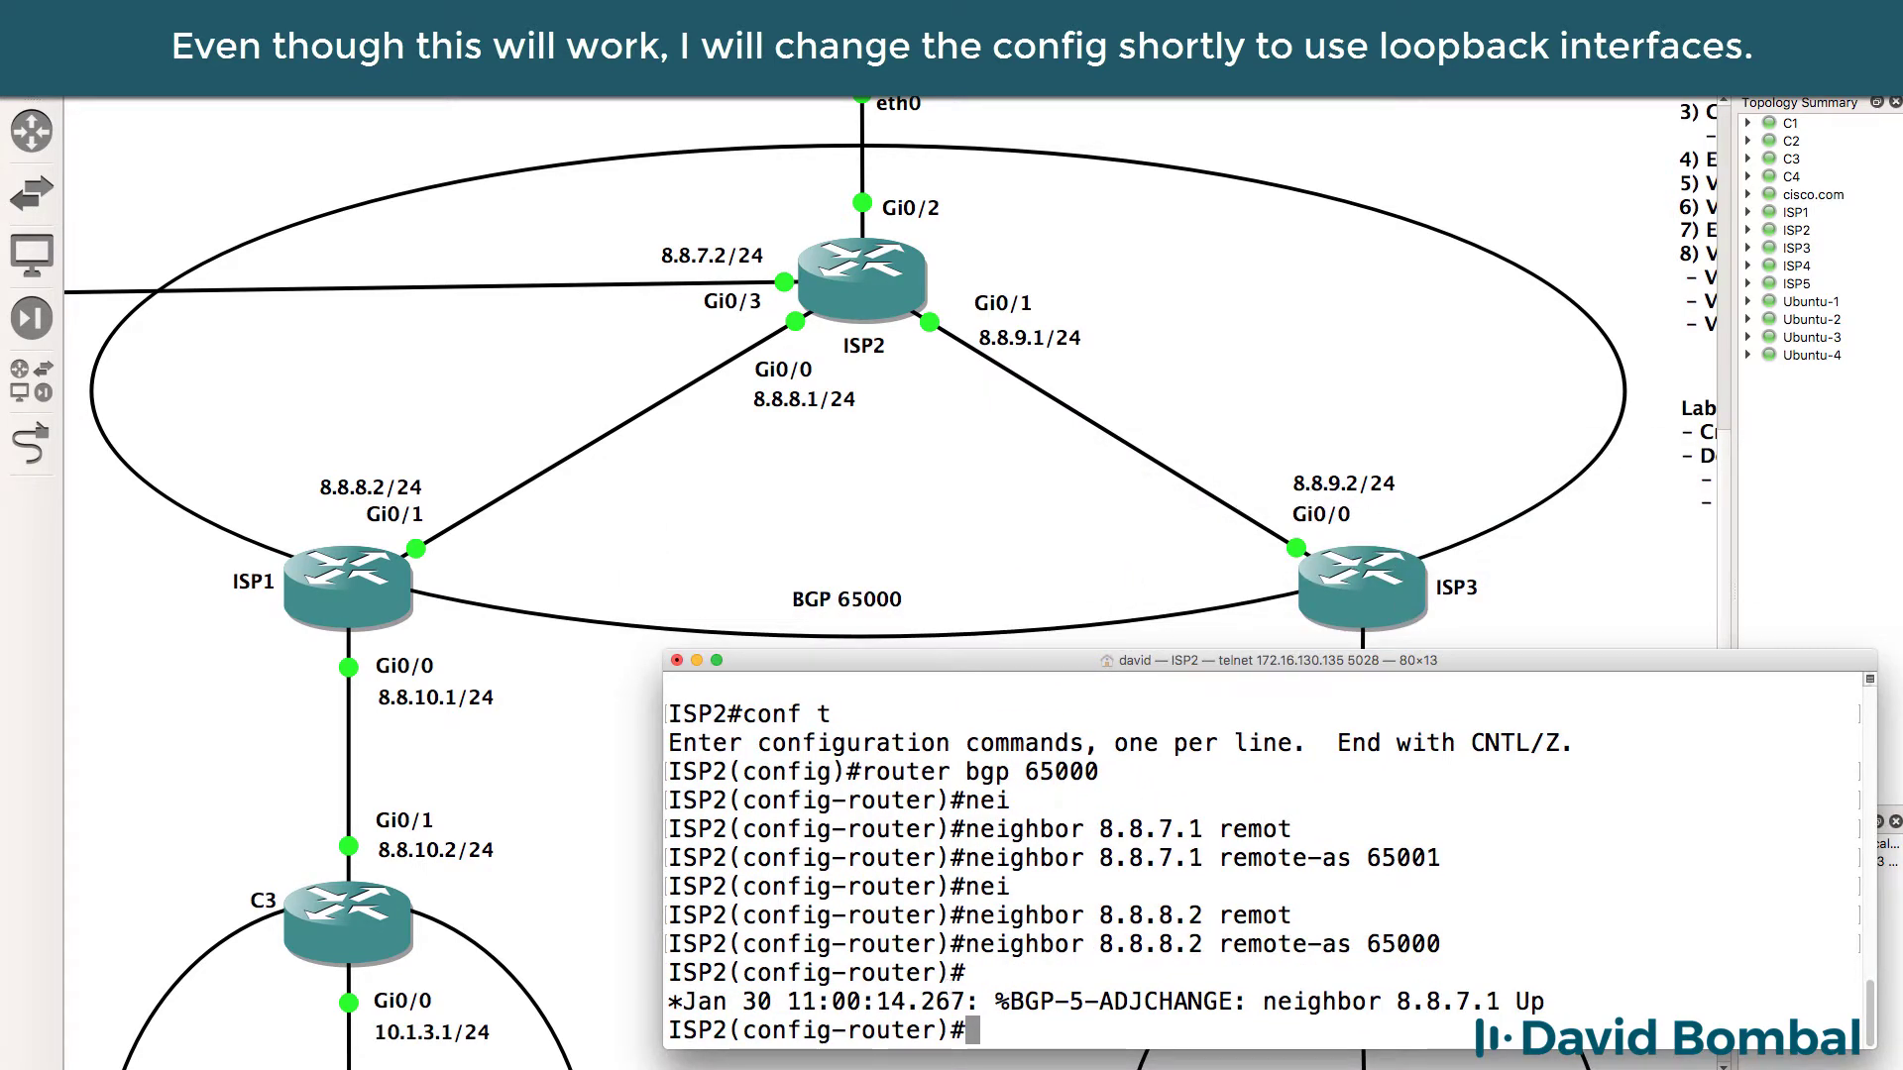
{"action": "type", "text": "nei"}
{"action": "key", "text": "Tab"}
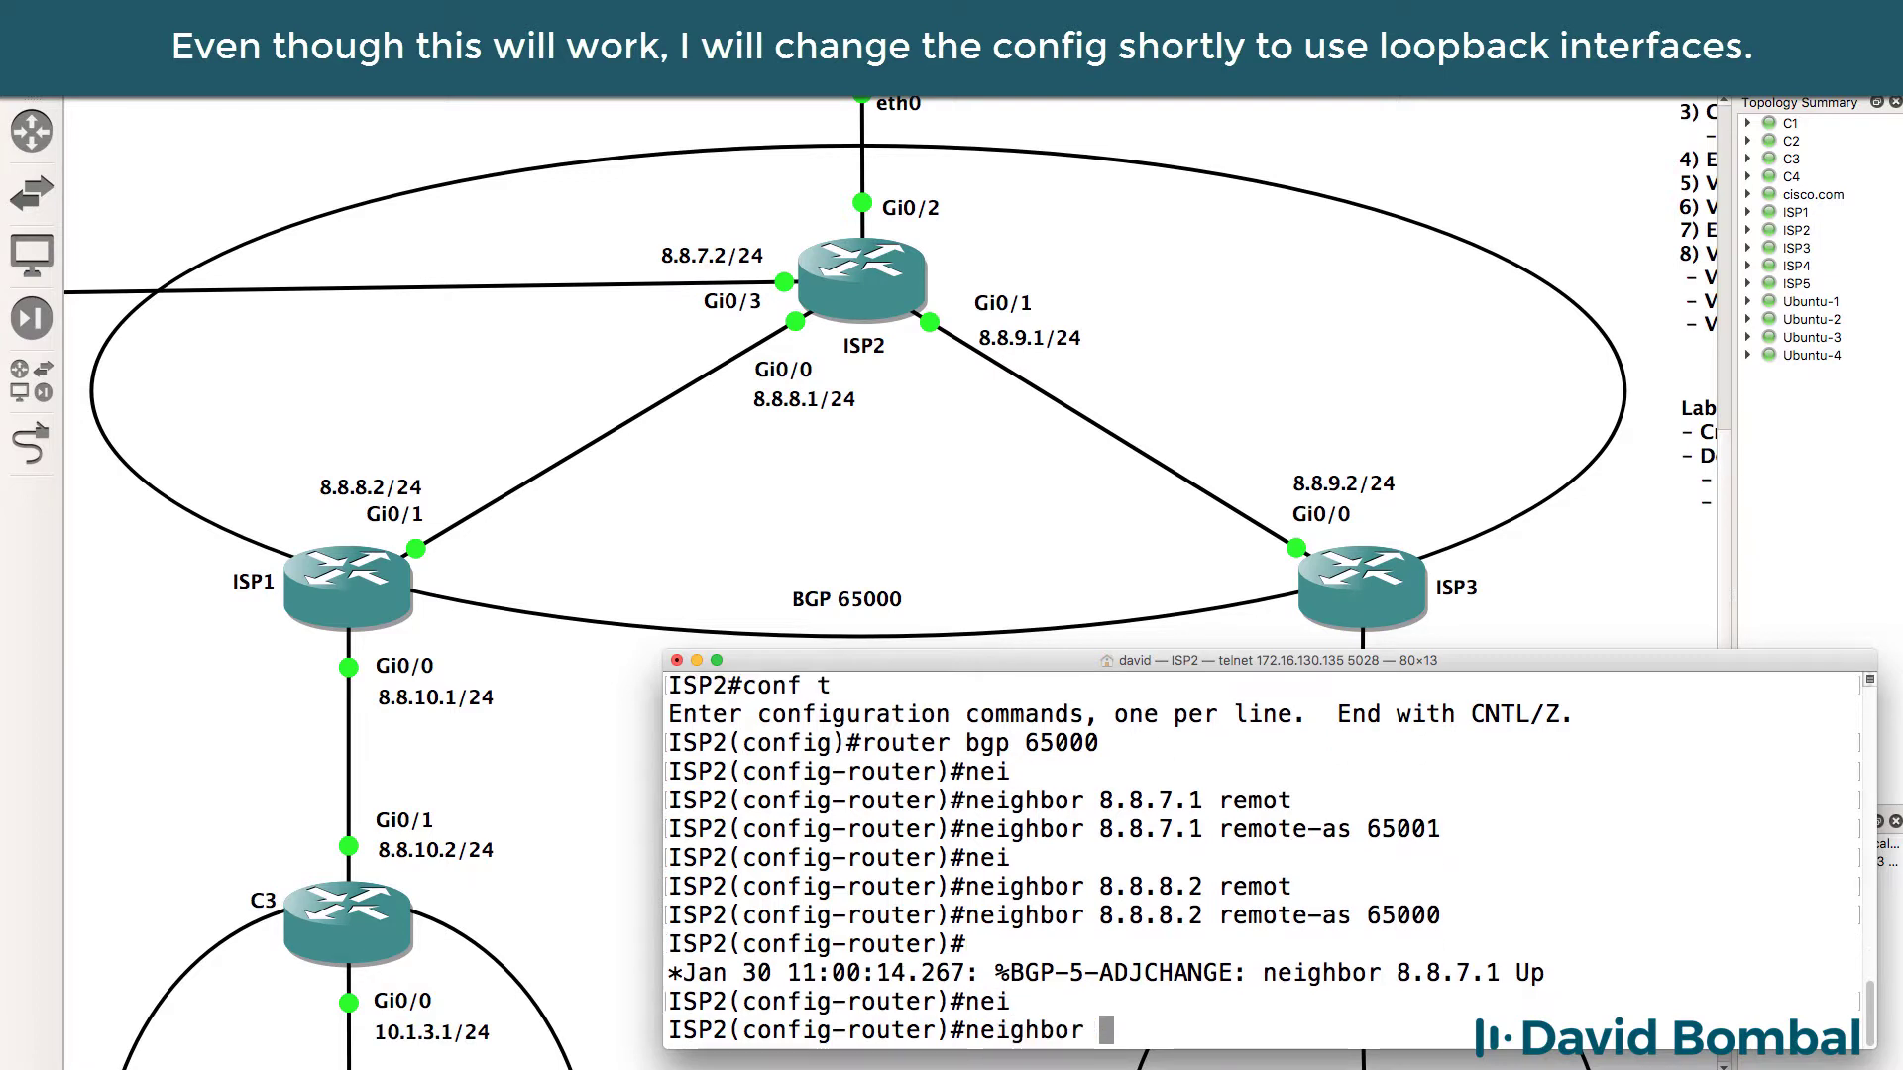
{"action": "type", "text": "8."}
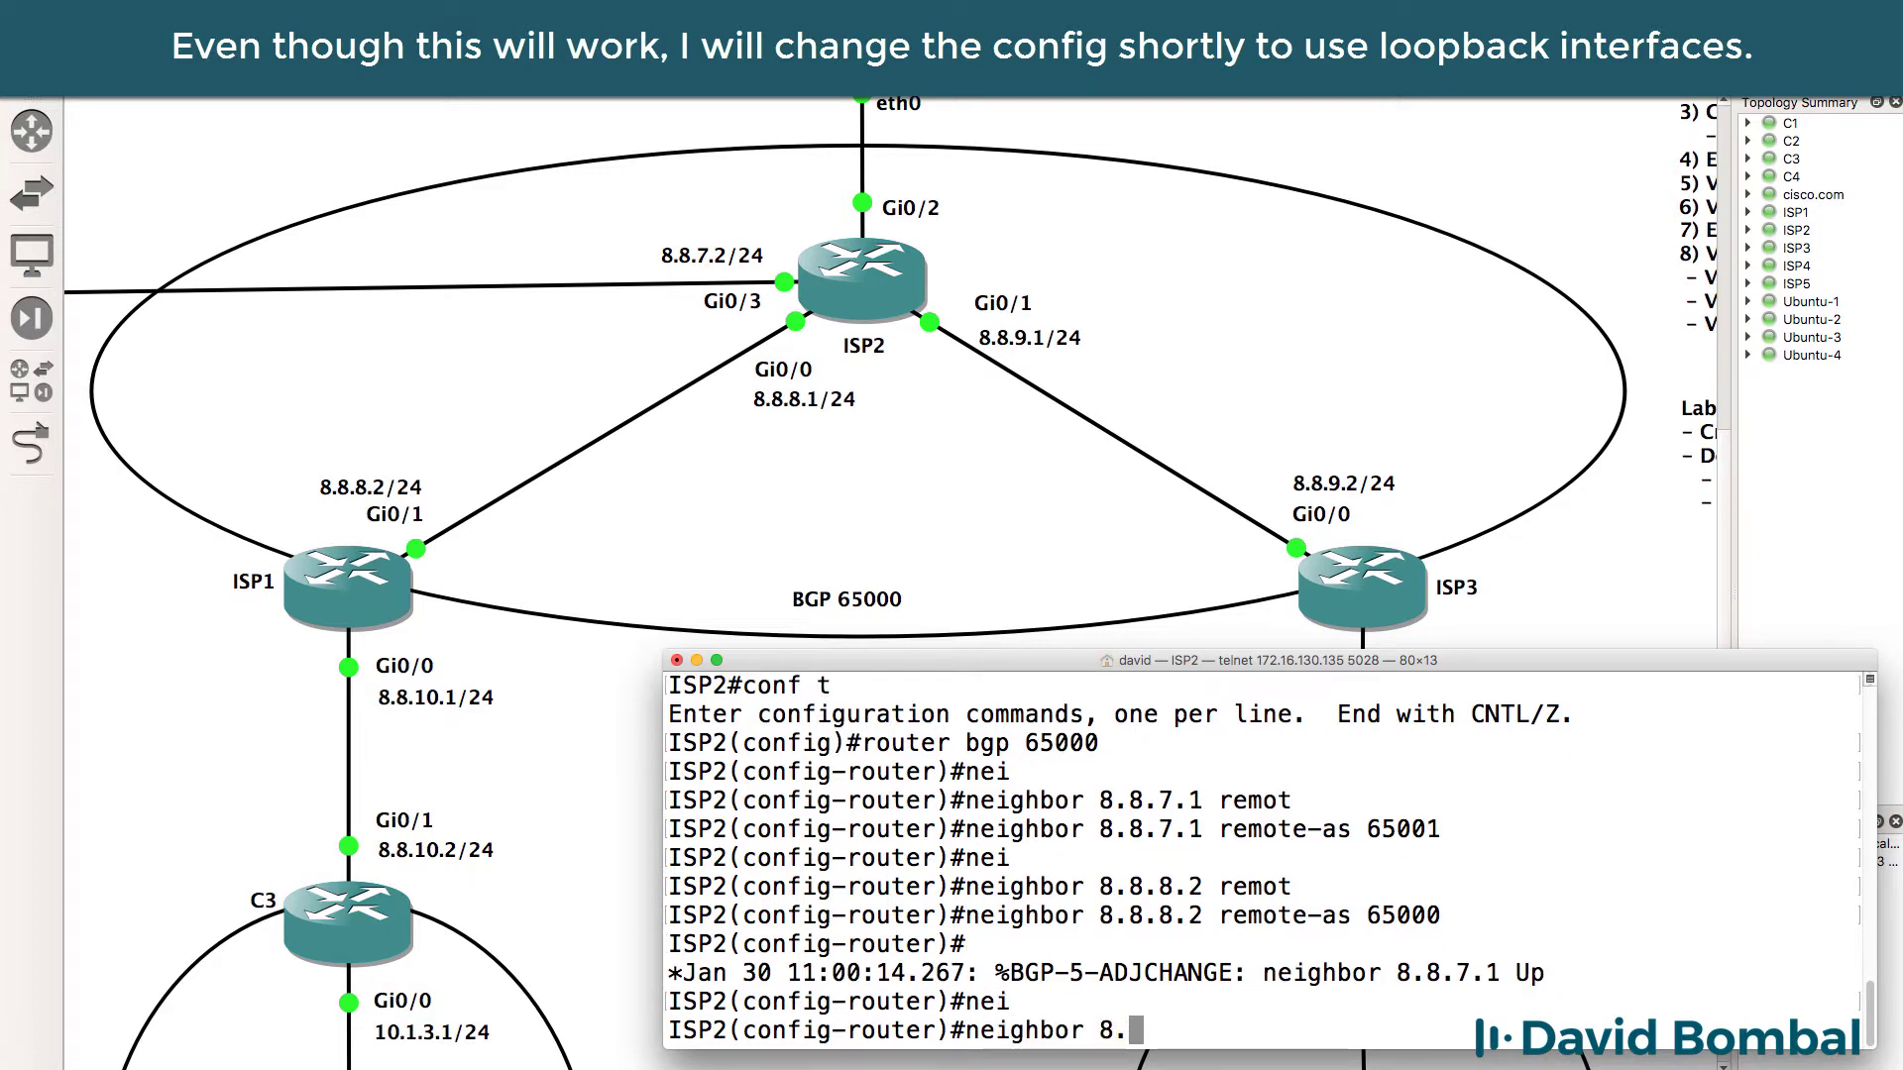
{"action": "type", "text": "8.9.2 remot"}
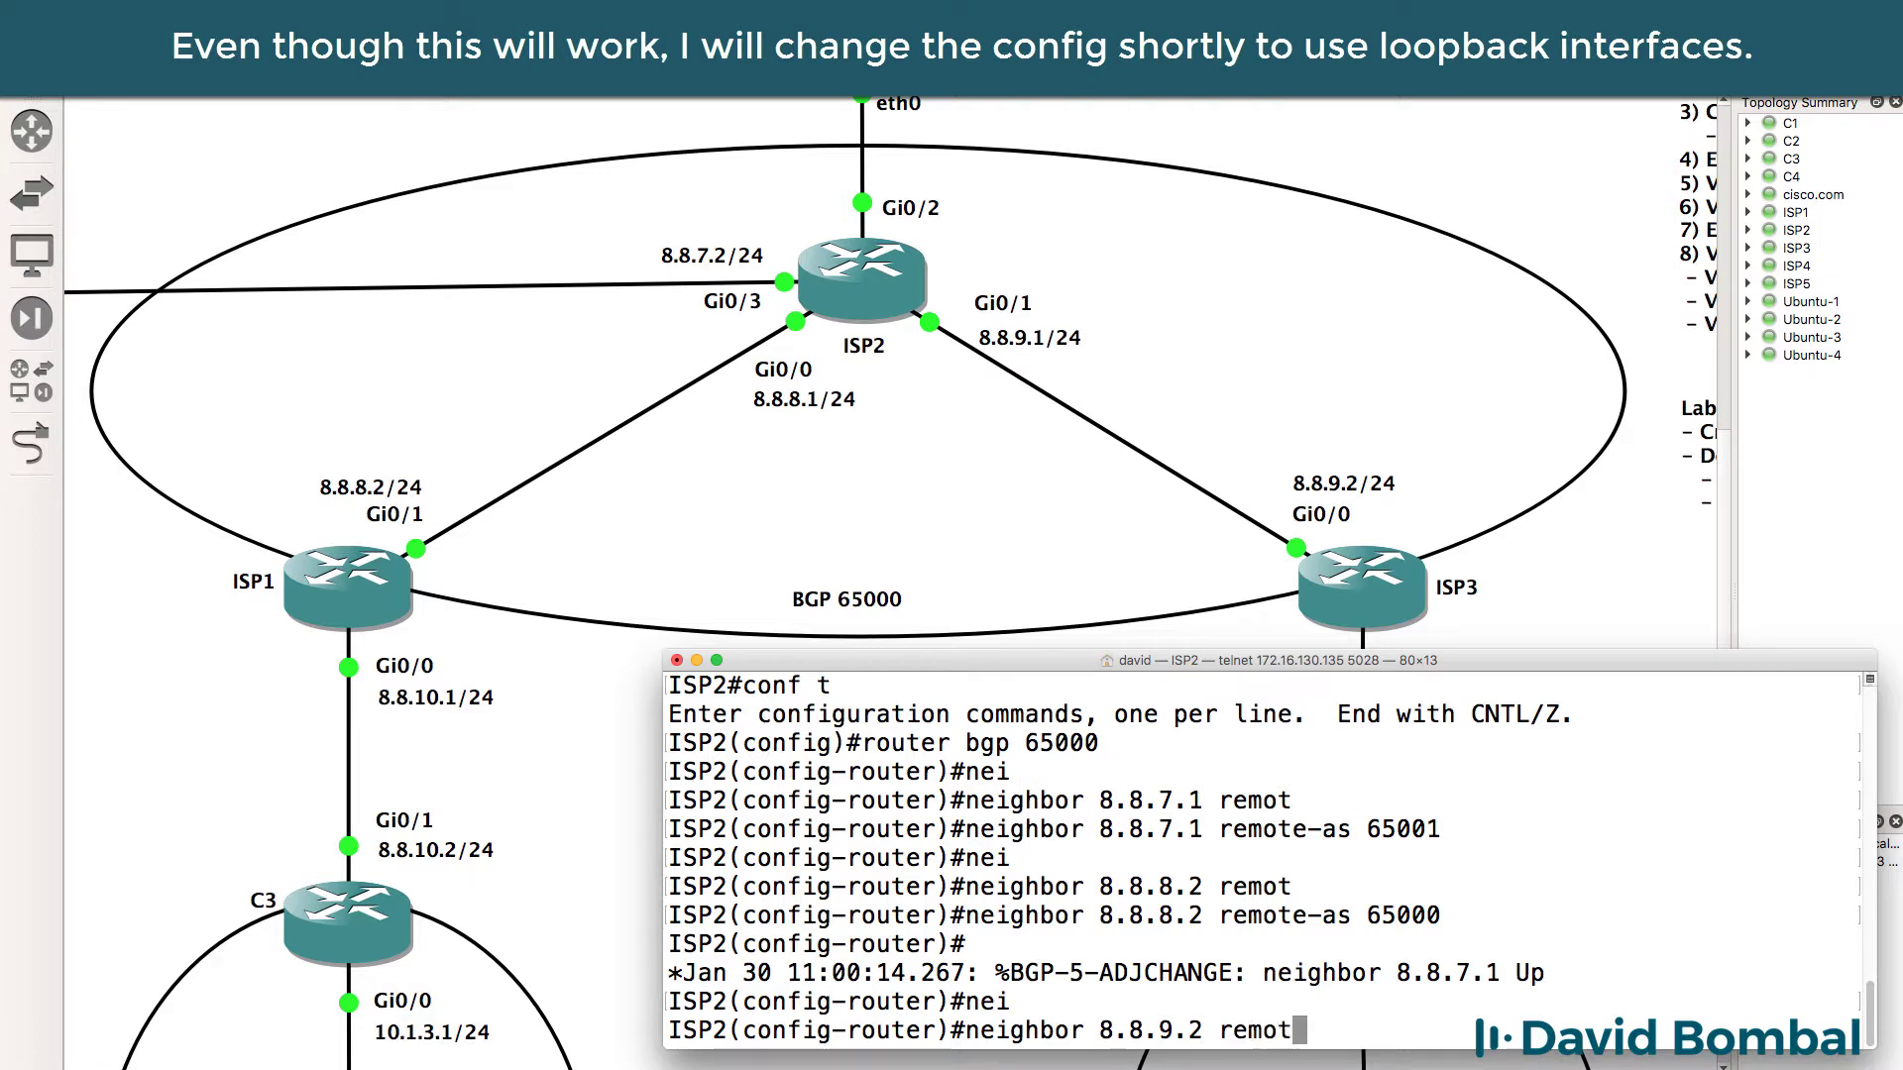
{"action": "key", "text": "Tab"}
{"action": "type", "text": "65000"}
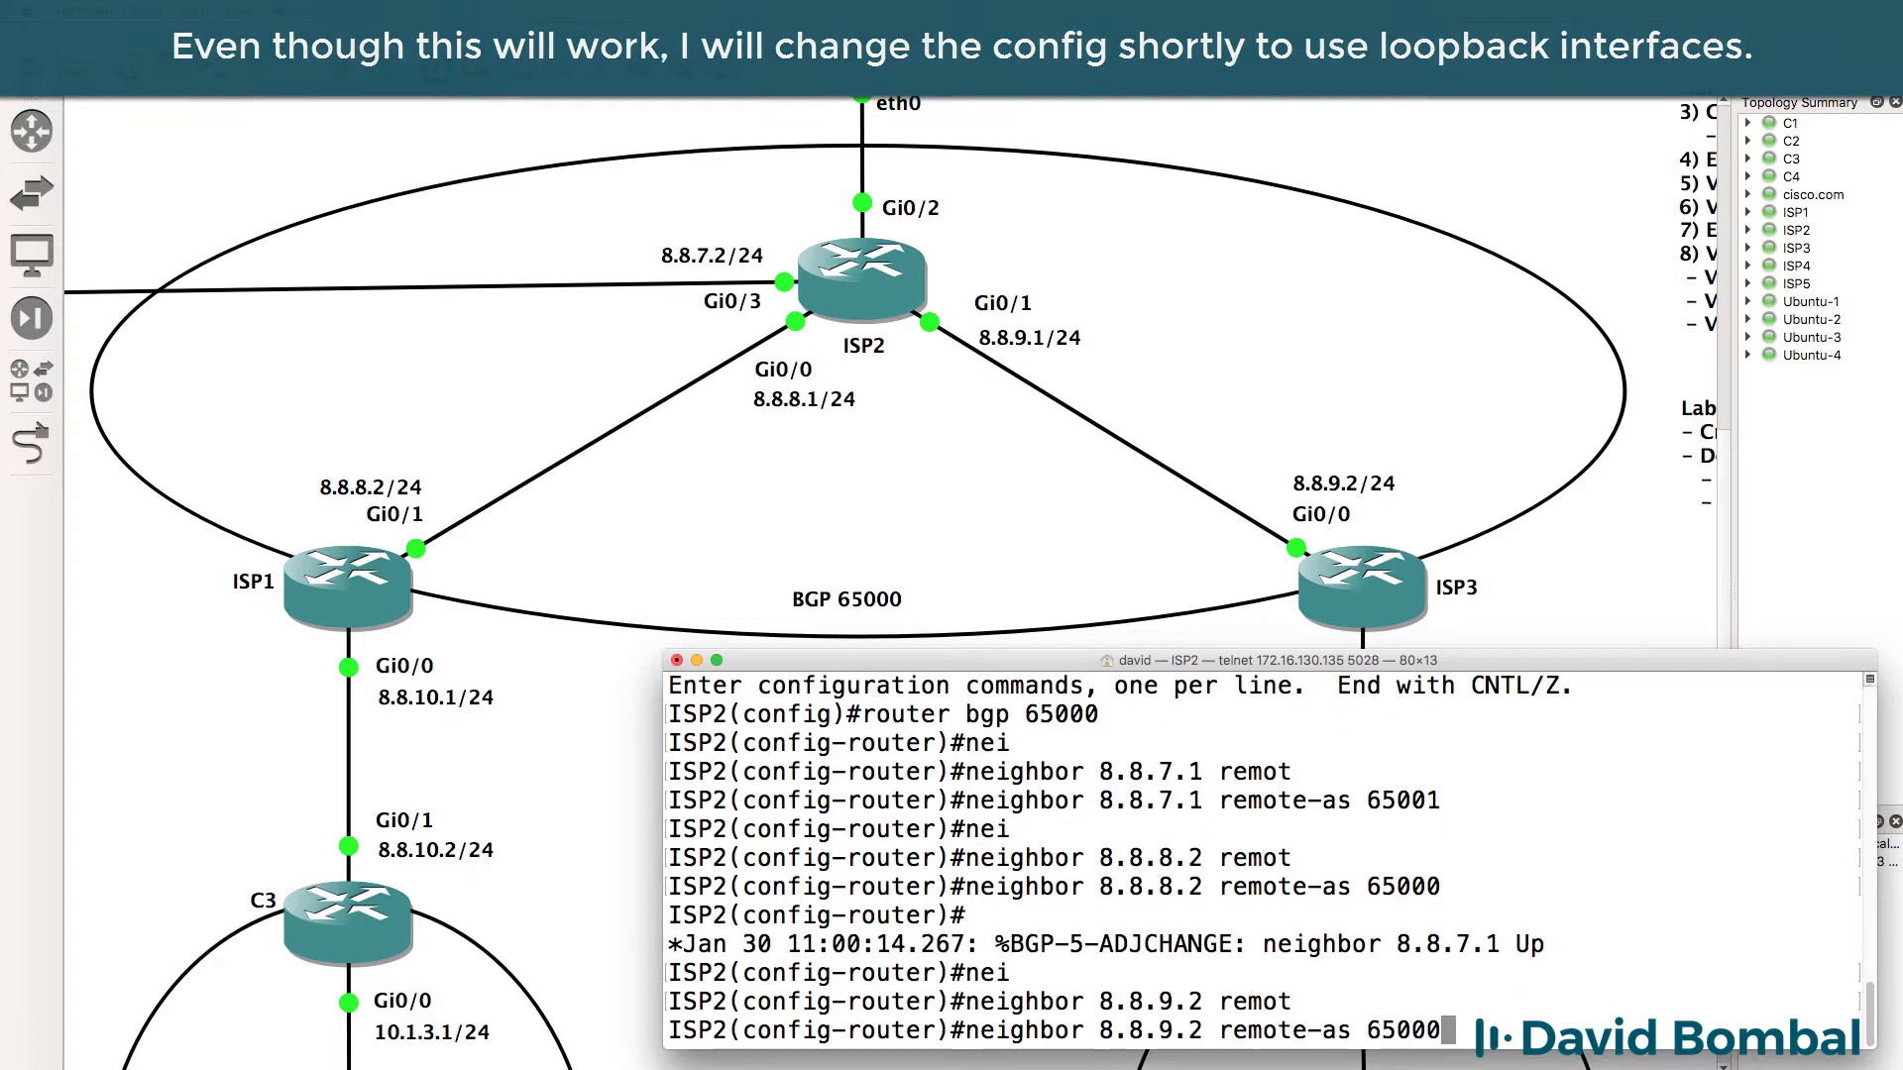
{"action": "key", "text": "Return"}
{"action": "type", "text": "net"}
{"action": "key", "text": "Tab"}
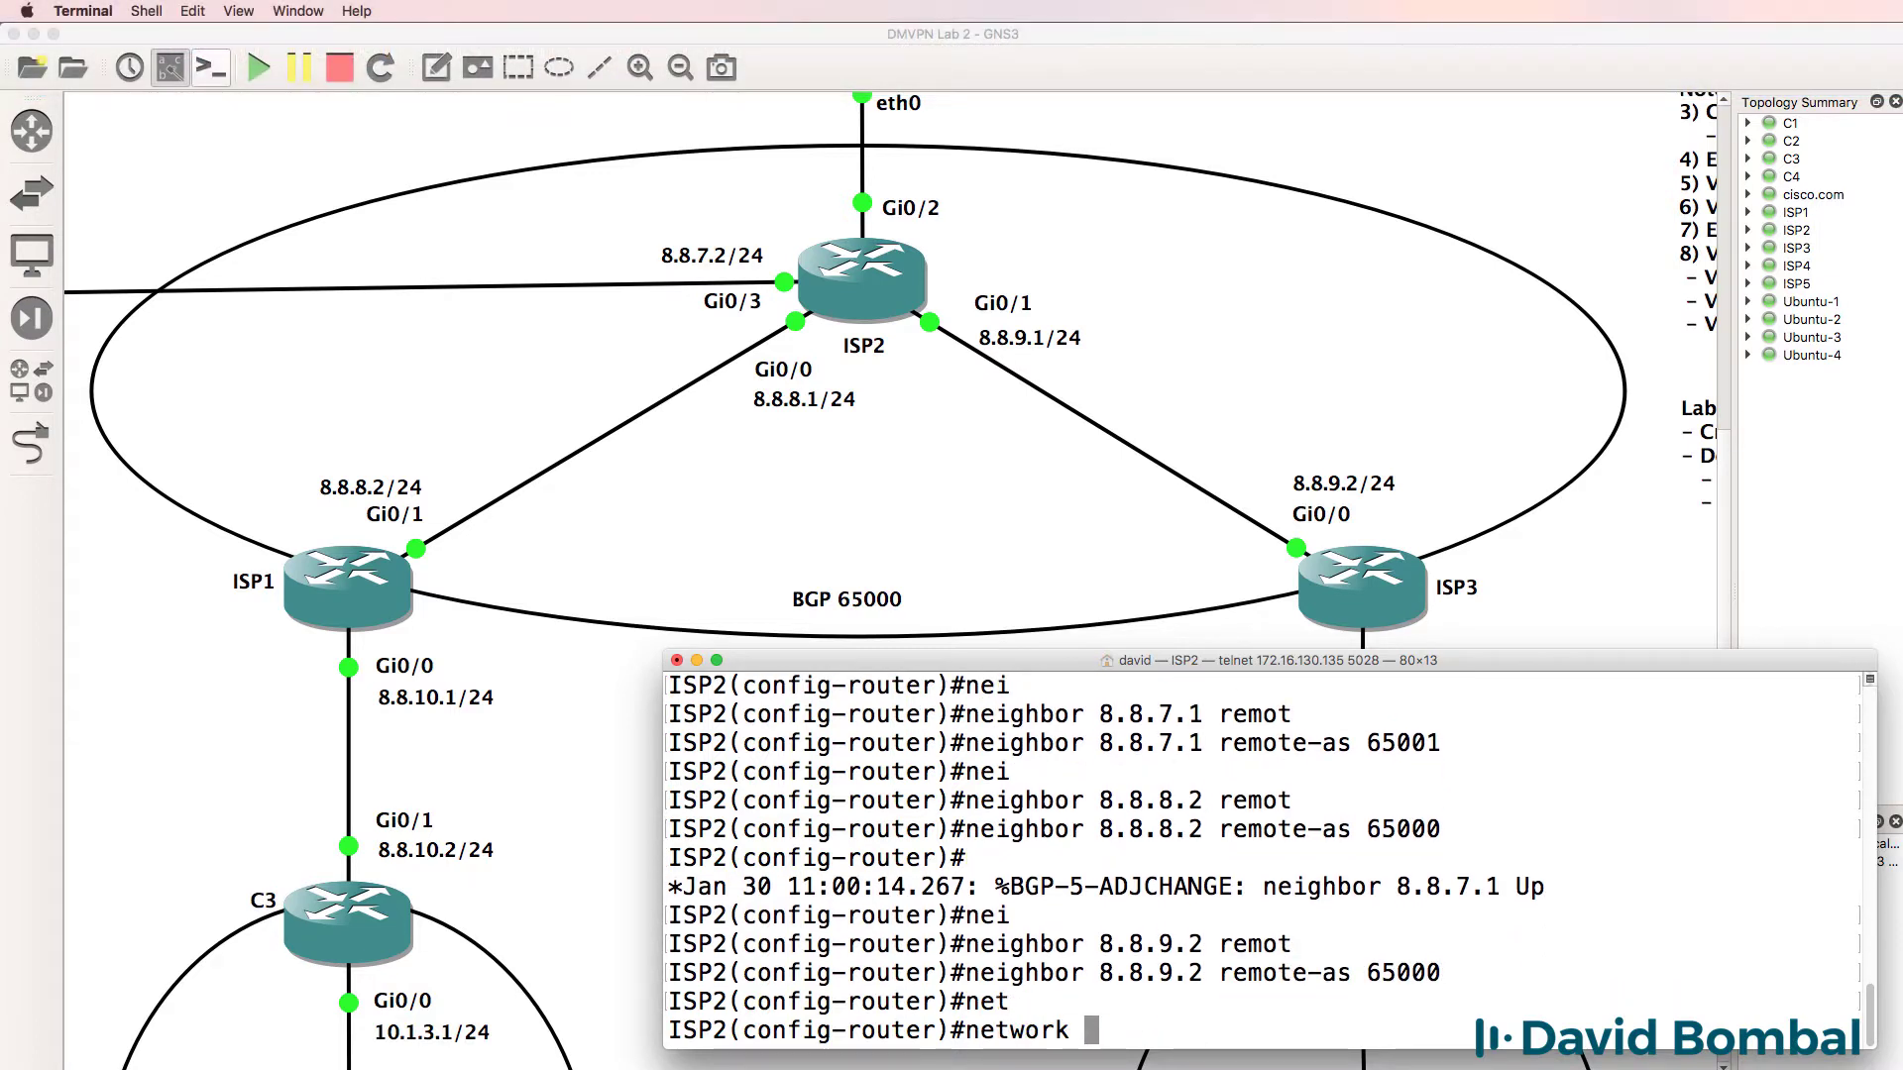
Step: Advertise networks 8.8.7.0, 8.8.8.0 and 8.8.9.0 /24 into BGP 65000
{"action": "type", "text": "8.8.7.0 mask 255.255.255.0"}
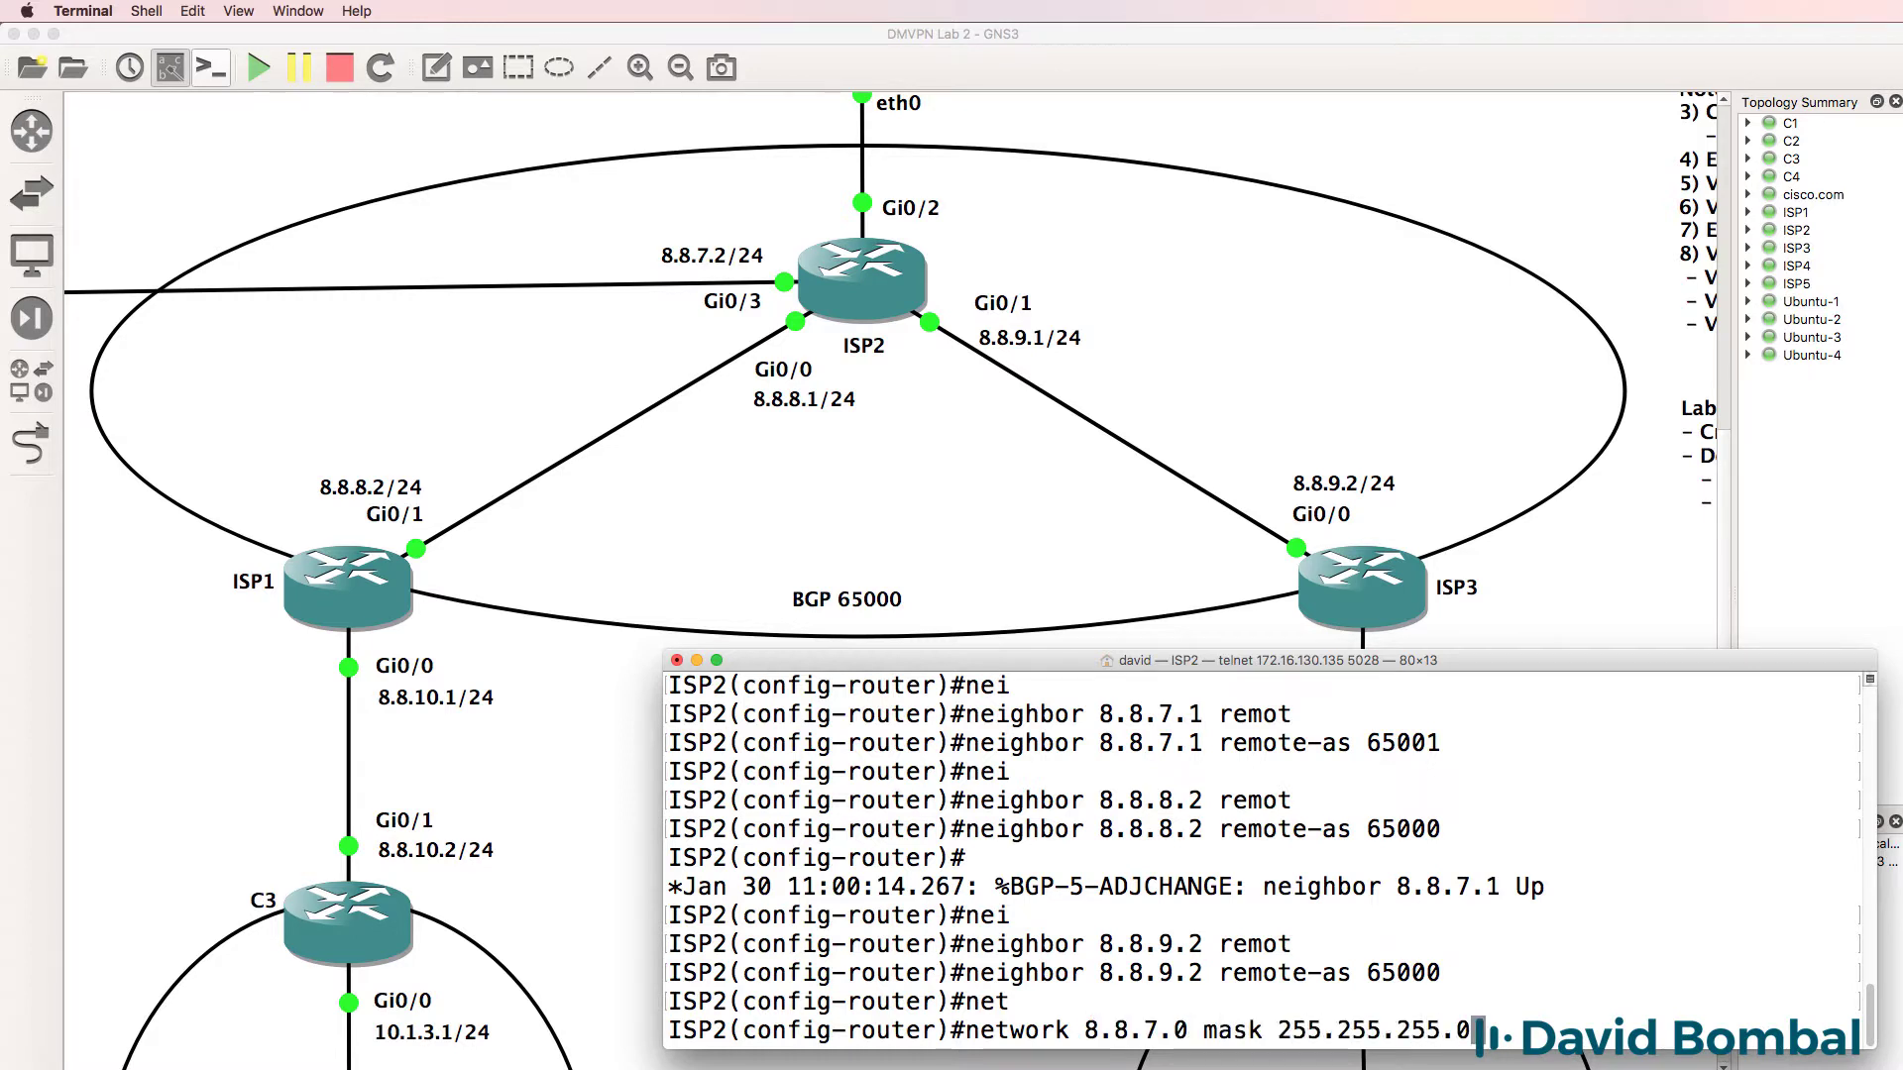
{"action": "key", "text": "Return"}
{"action": "key", "text": "Up"}
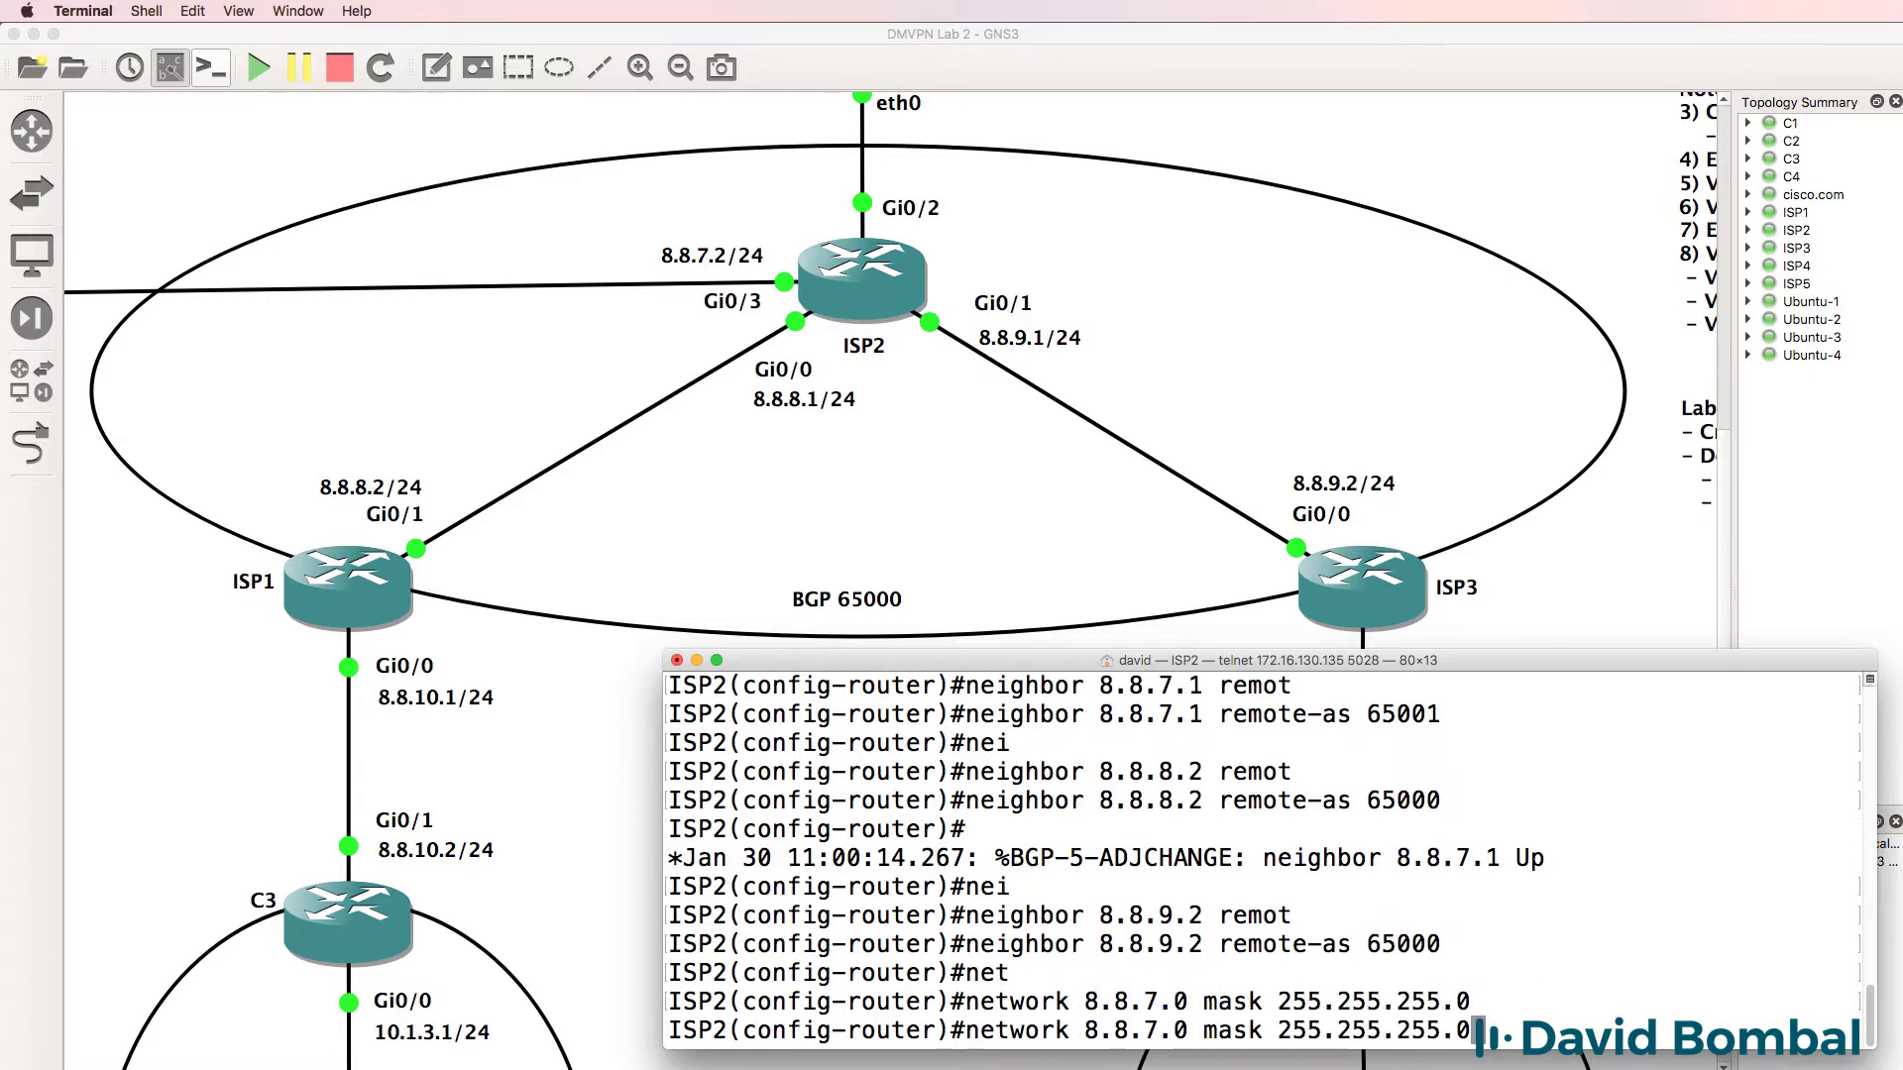
{"action": "key", "text": "Left"}
{"action": "key", "text": "Left"}
{"action": "key", "text": "Left"}
{"action": "key", "text": "Left"}
{"action": "key", "text": "Left"}
{"action": "key", "text": "Left"}
{"action": "key", "text": "Left"}
{"action": "key", "text": "Left"}
{"action": "key", "text": "Left"}
{"action": "key", "text": "Left"}
{"action": "key", "text": "Left"}
{"action": "key", "text": "Left"}
{"action": "key", "text": "Left"}
{"action": "key", "text": "Left"}
{"action": "key", "text": "Left"}
{"action": "key", "text": "Left"}
{"action": "key", "text": "Left"}
{"action": "key", "text": "Left"}
{"action": "key", "text": "Left"}
{"action": "key", "text": "Left"}
{"action": "key", "text": "Left"}
{"action": "key", "text": "BackSpace"}
{"action": "type", "text": "8"}
{"action": "key", "text": "Return"}
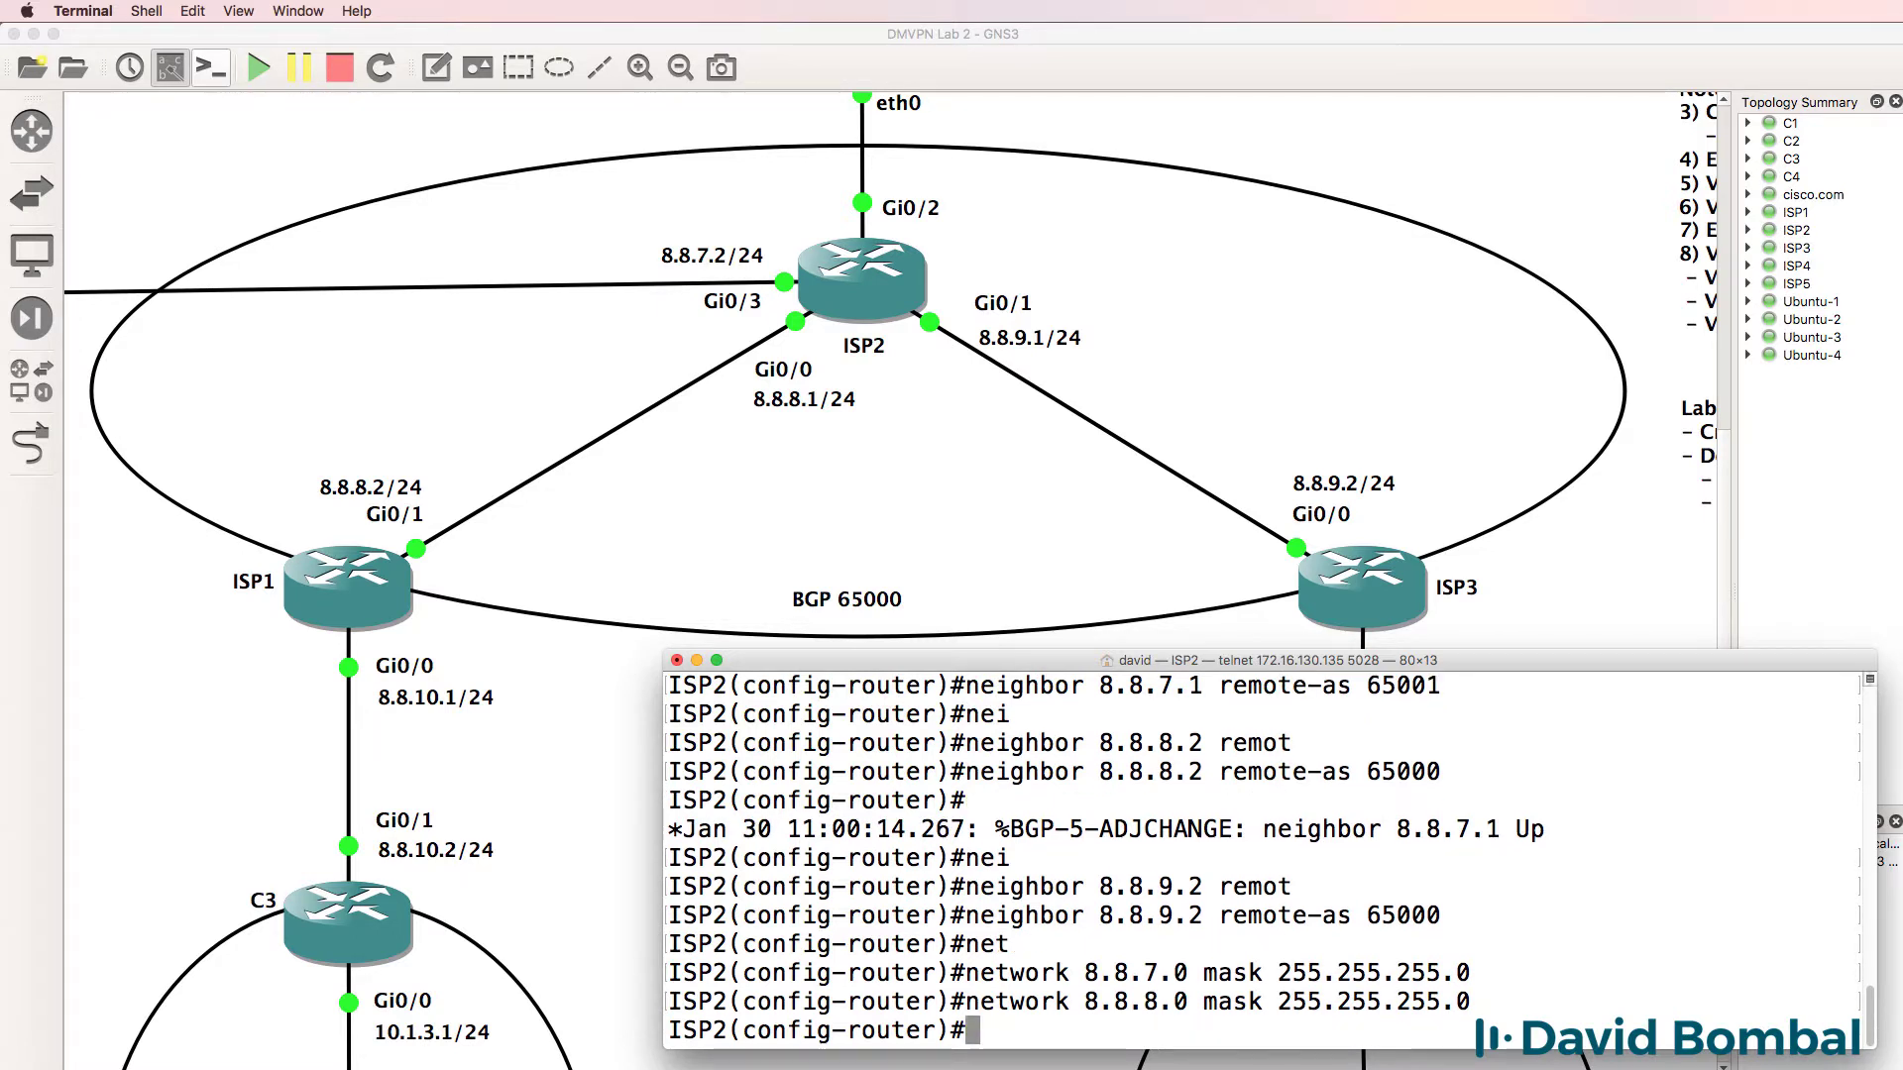
{"action": "key", "text": "Up"}
{"action": "key", "text": "Left"}
{"action": "key", "text": "Left"}
{"action": "key", "text": "Left"}
{"action": "key", "text": "Left"}
{"action": "key", "text": "Left"}
{"action": "key", "text": "Left"}
{"action": "key", "text": "Left"}
{"action": "key", "text": "Left"}
{"action": "key", "text": "Left"}
{"action": "key", "text": "Left"}
{"action": "key", "text": "Left"}
{"action": "key", "text": "Left"}
{"action": "key", "text": "Left"}
{"action": "key", "text": "Left"}
{"action": "key", "text": "Left"}
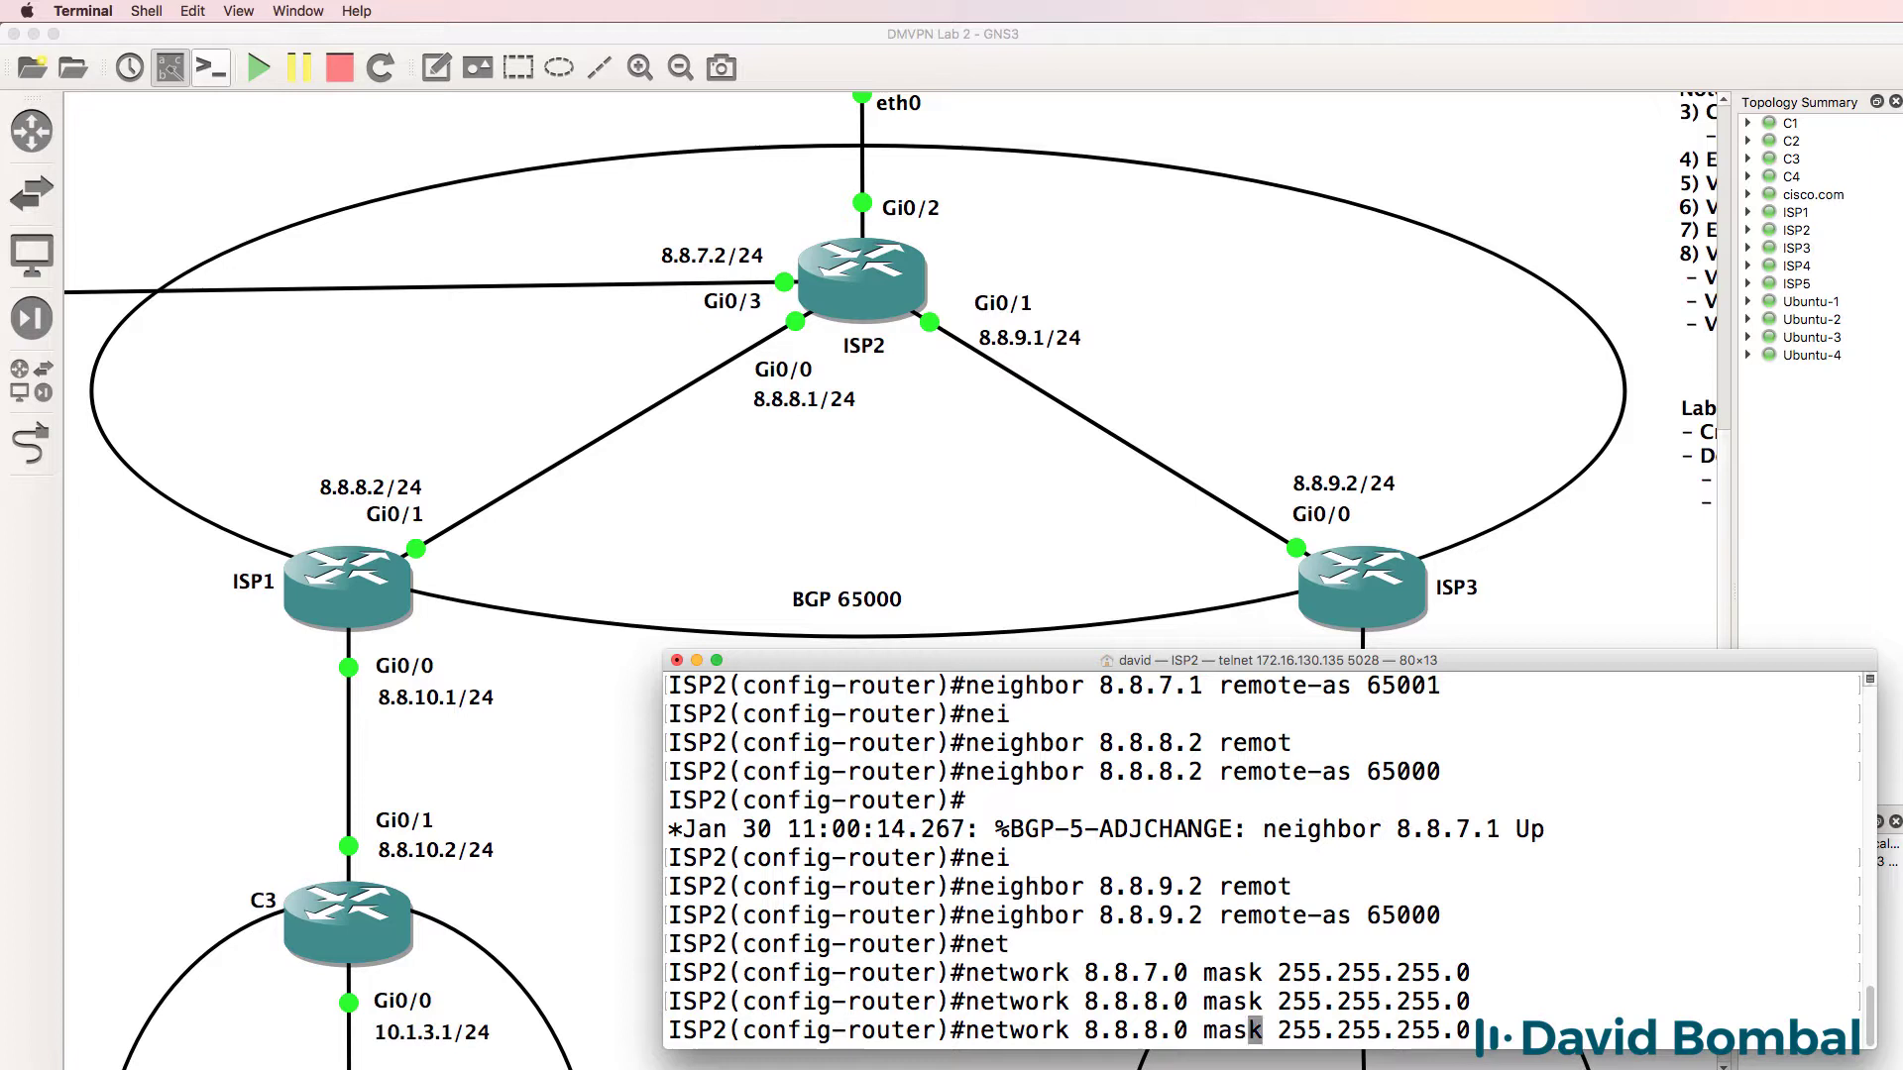
{"action": "key", "text": "Left"}
{"action": "key", "text": "Left"}
{"action": "key", "text": "Left"}
{"action": "key", "text": "Left"}
{"action": "key", "text": "Left"}
{"action": "key", "text": "Left"}
{"action": "key", "text": "BackSpace"}
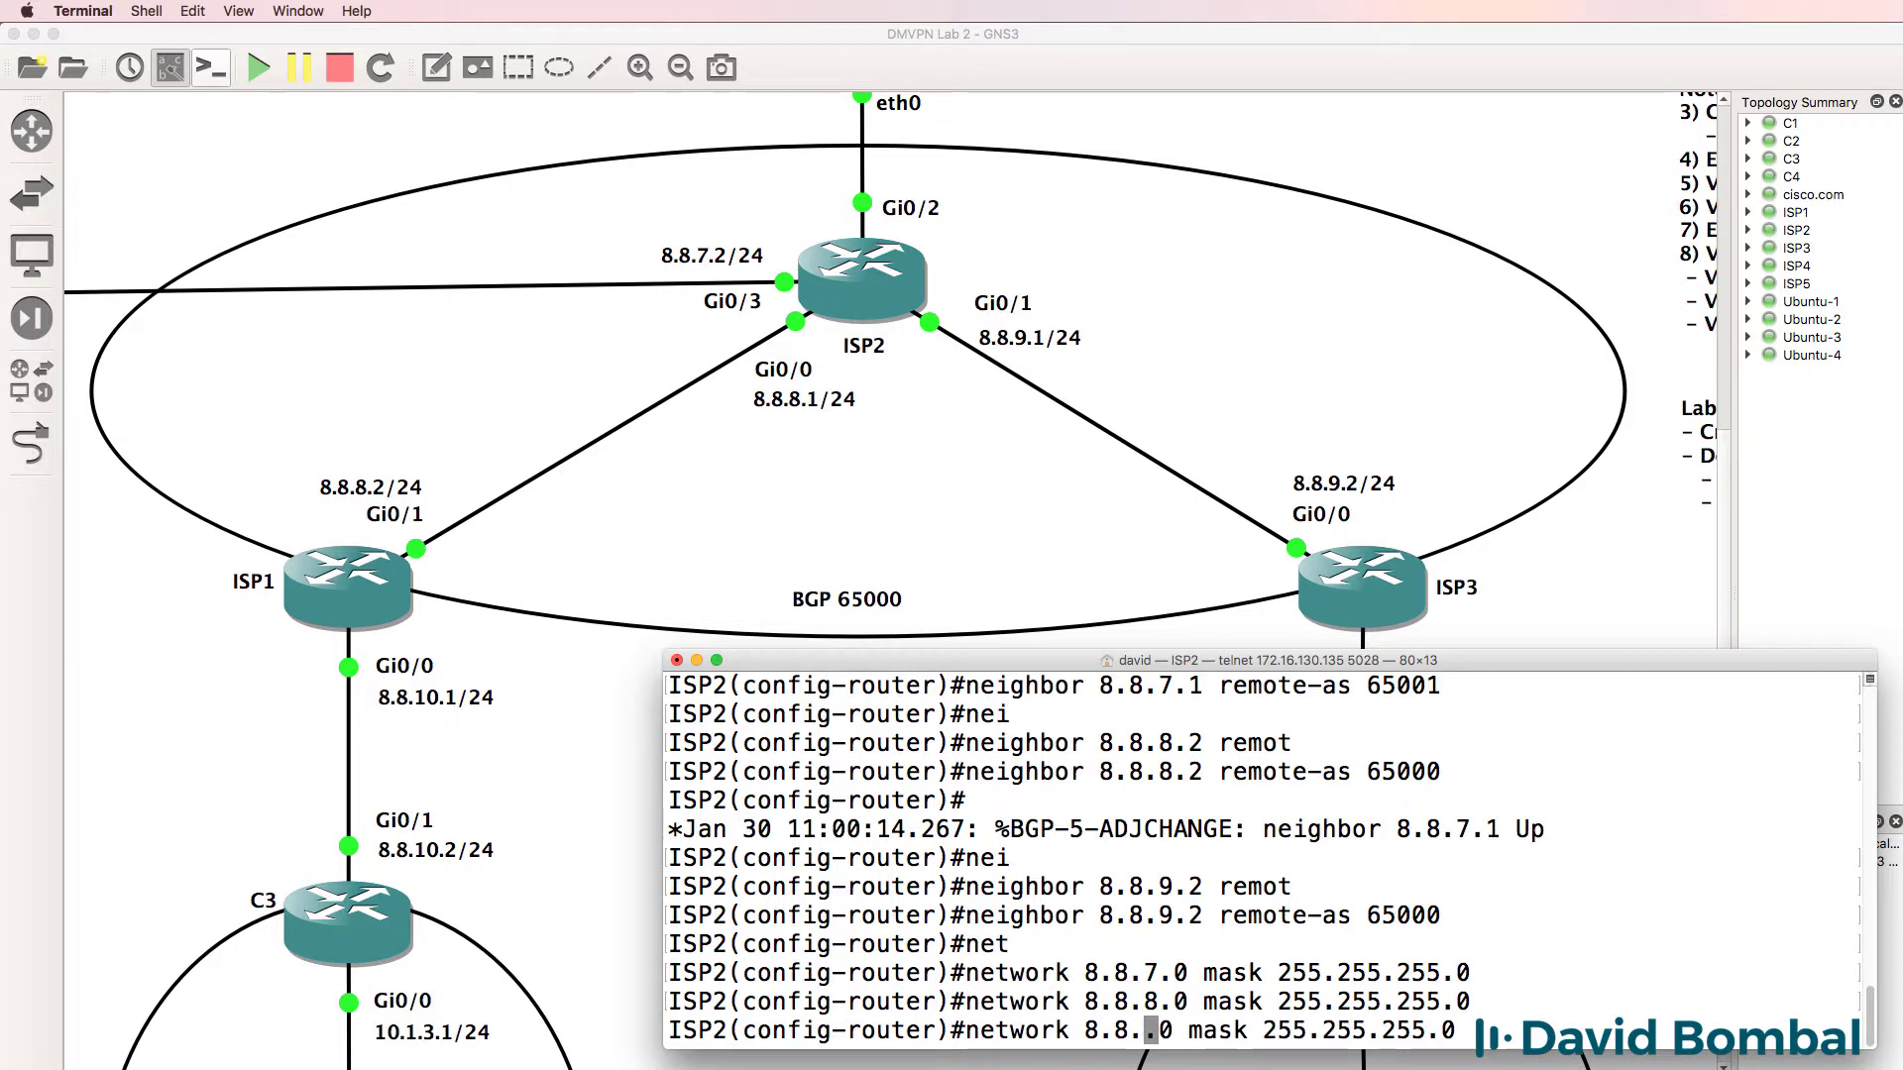
{"action": "type", "text": "9"}
{"action": "key", "text": "Return"}
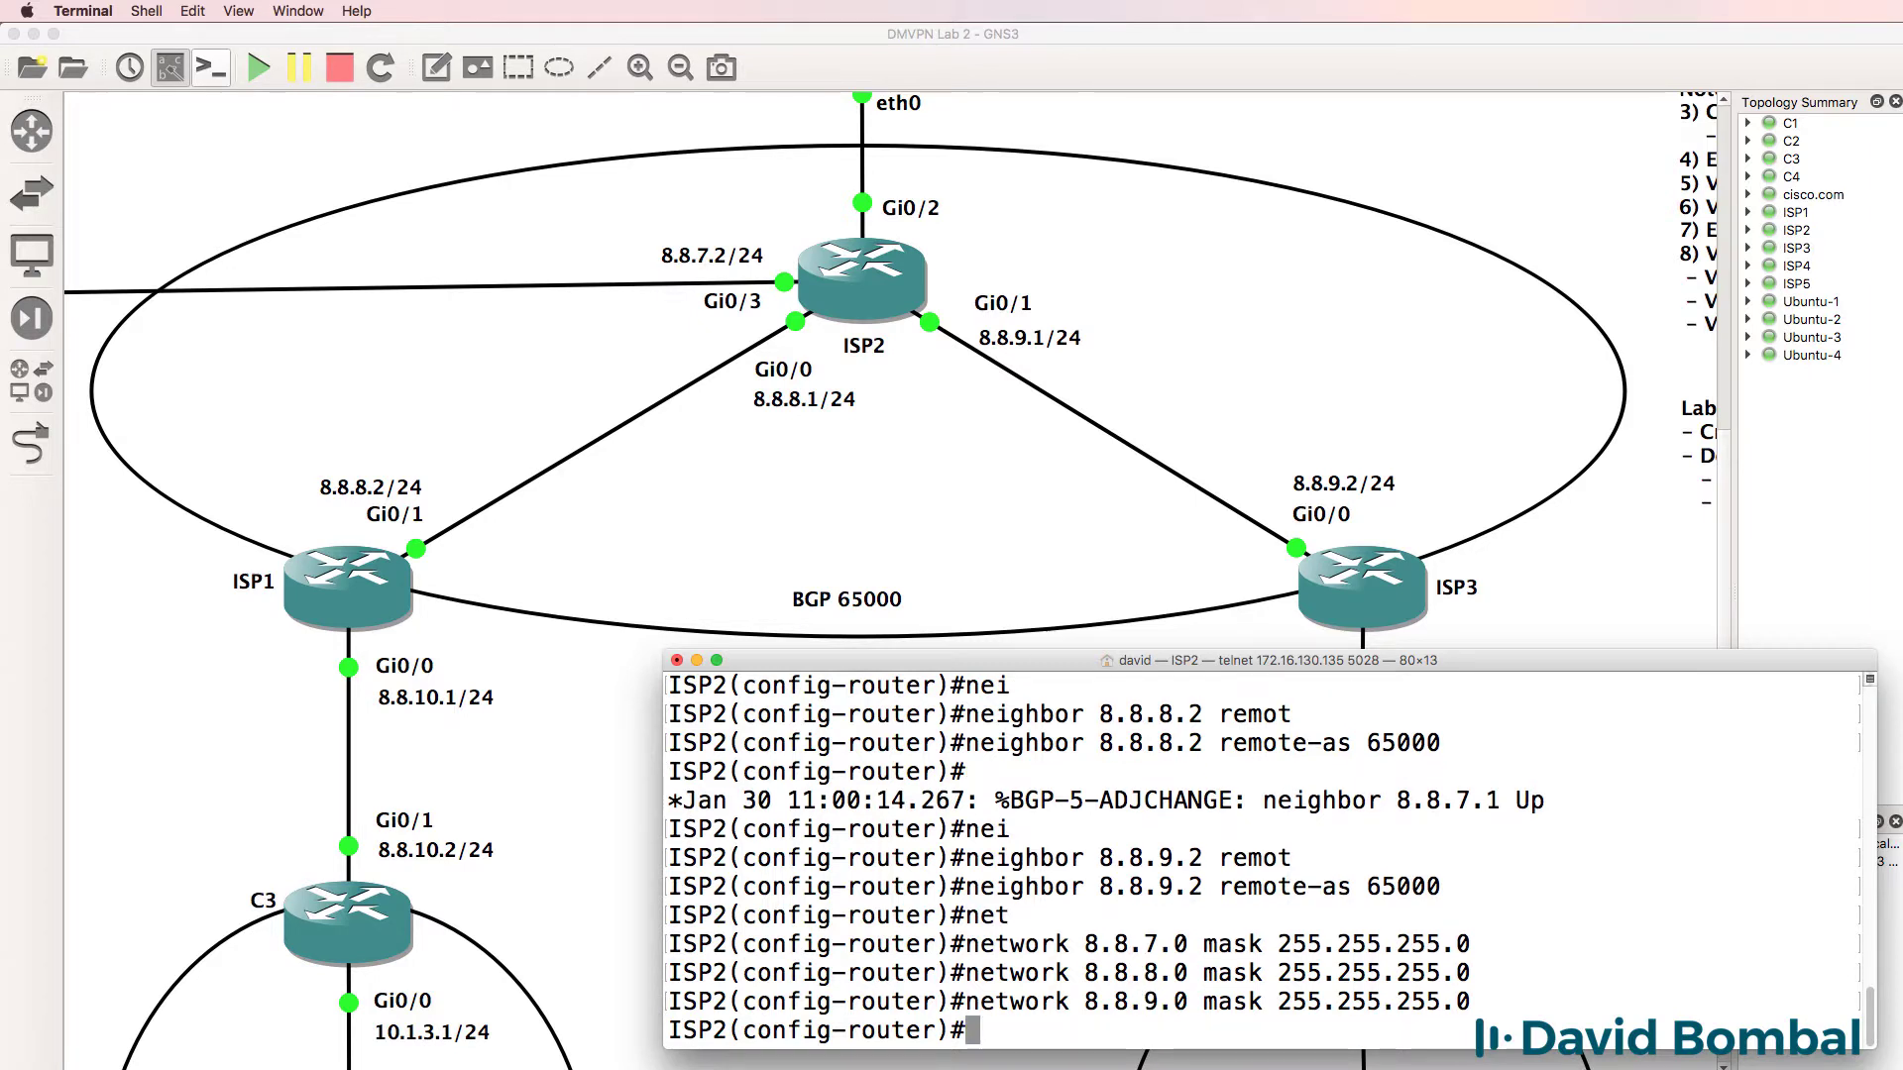
Step: Check the interface list, then advertise the 2.2.2.2/32 loopback into BGP
{"action": "type", "text": "do sh ip int brief"}
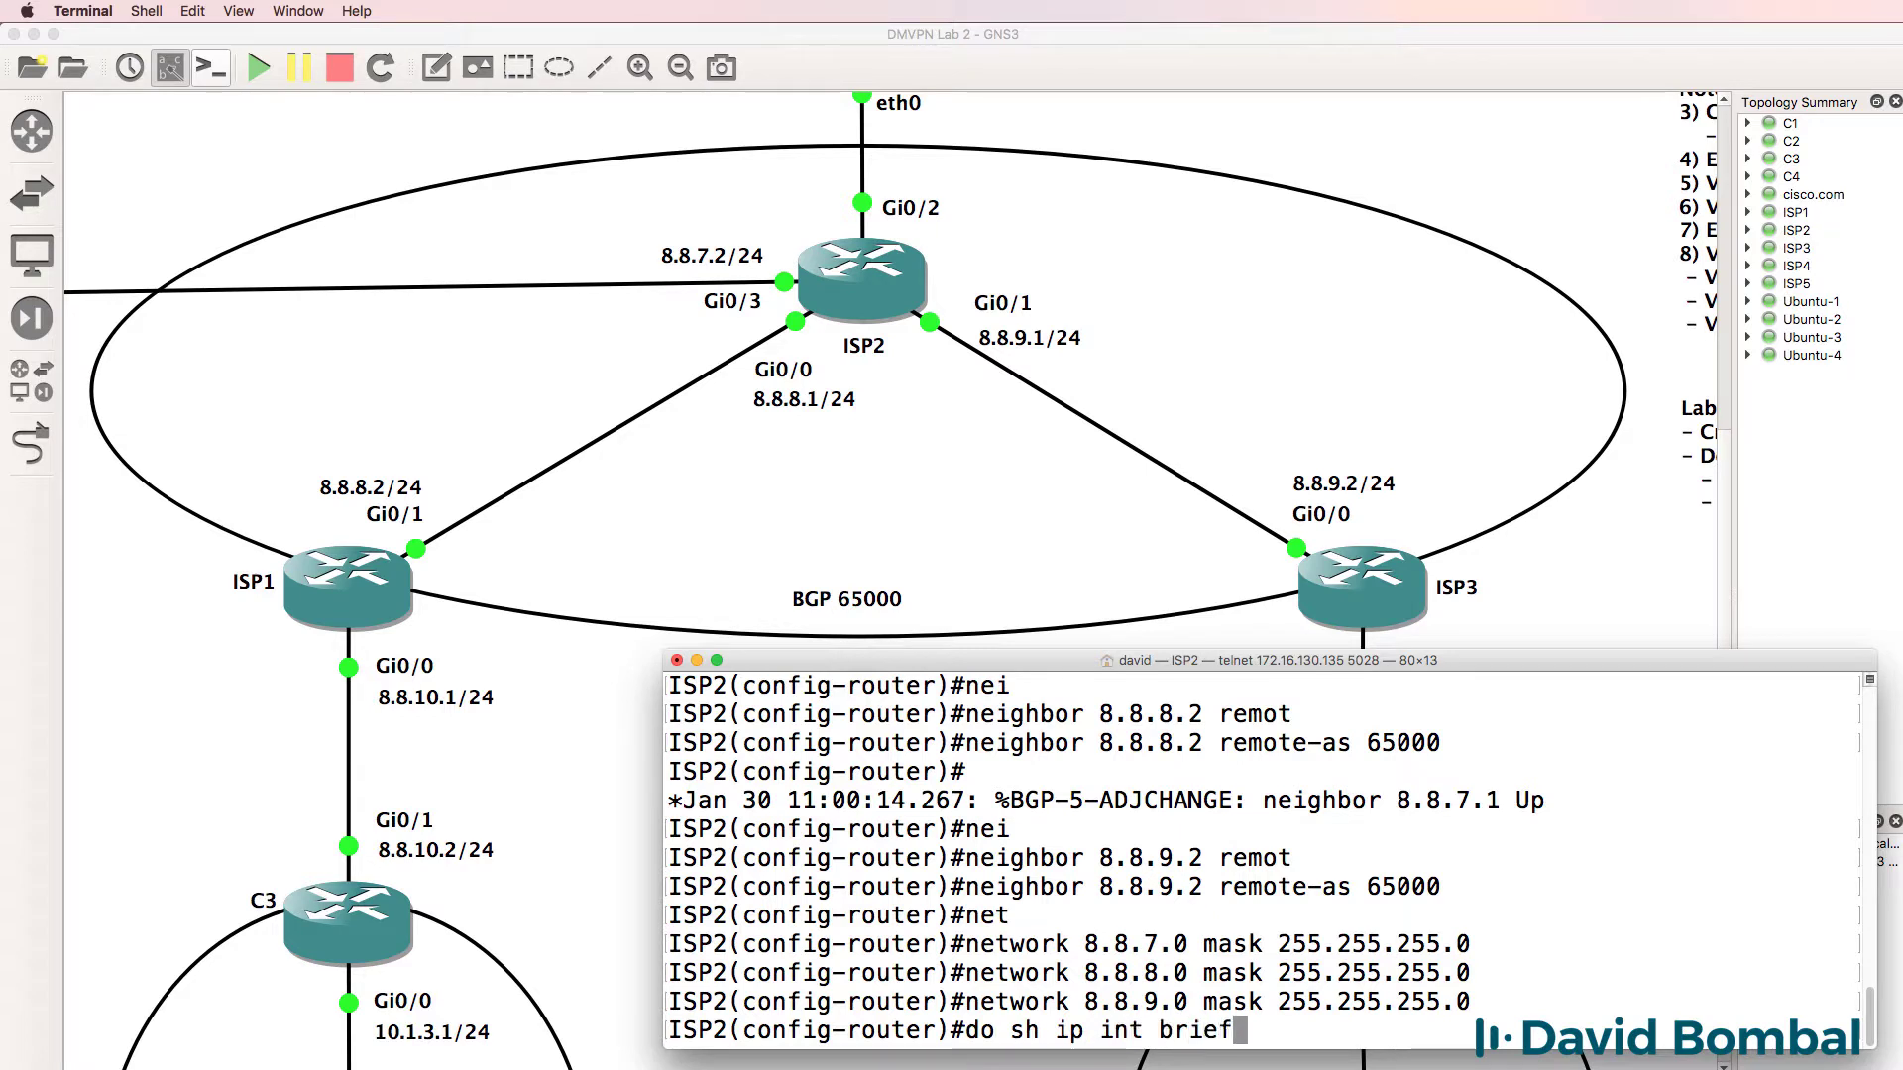
{"action": "key", "text": "Return"}
{"action": "key", "text": "Up"}
{"action": "key", "text": "BackSpace"}
{"action": "key", "text": "Up"}
{"action": "key", "text": "BackSpace"}
{"action": "key", "text": "BackSpace"}
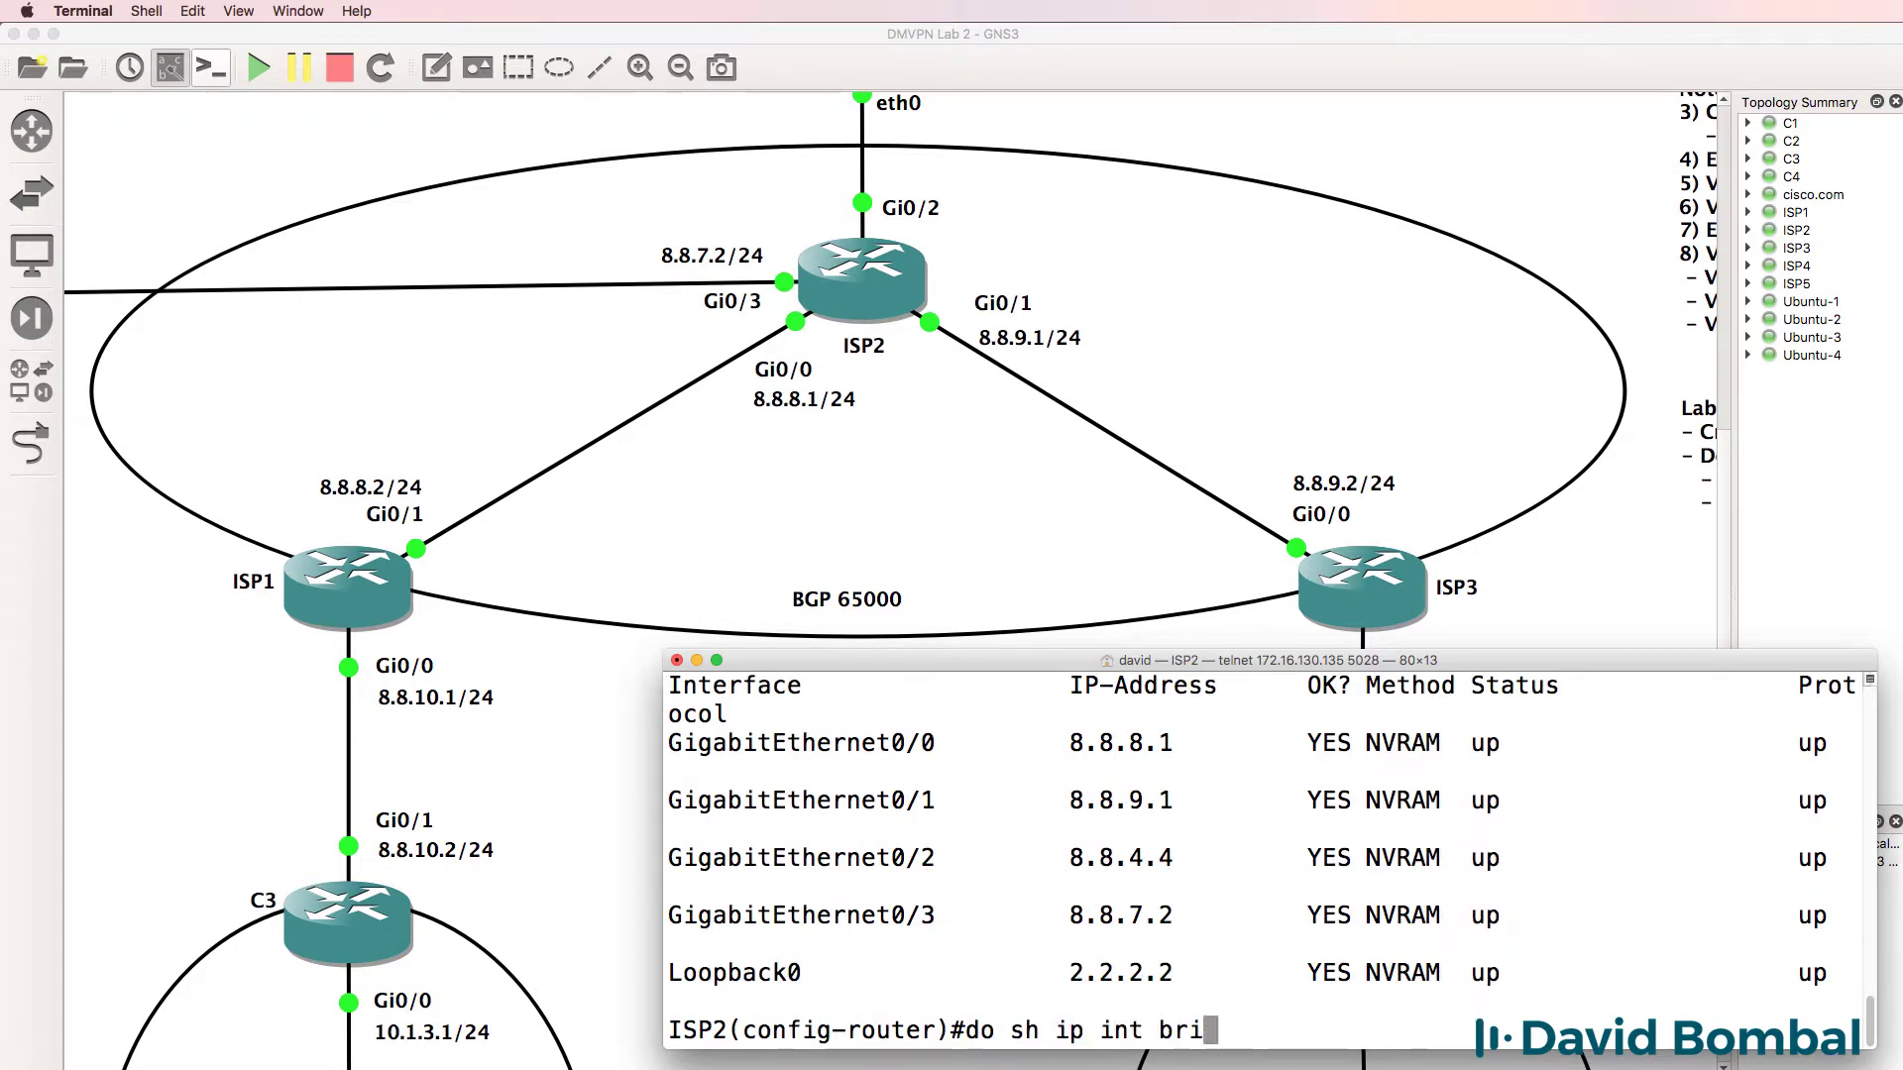
{"action": "key", "text": "BackSpace"}
{"action": "key", "text": "BackSpace"}
{"action": "key", "text": "BackSpace"}
{"action": "key", "text": "BackSpace"}
{"action": "key", "text": "BackSpace"}
{"action": "key", "text": "BackSpace"}
{"action": "key", "text": "BackSpace"}
{"action": "key", "text": "BackSpace"}
{"action": "key", "text": "BackSpace"}
{"action": "key", "text": "BackSpace"}
{"action": "key", "text": "BackSpace"}
{"action": "key", "text": "BackSpace"}
{"action": "key", "text": "BackSpace"}
{"action": "key", "text": "BackSpace"}
{"action": "key", "text": "BackSpace"}
{"action": "key", "text": "BackSpace"}
{"action": "type", "text": "netw"}
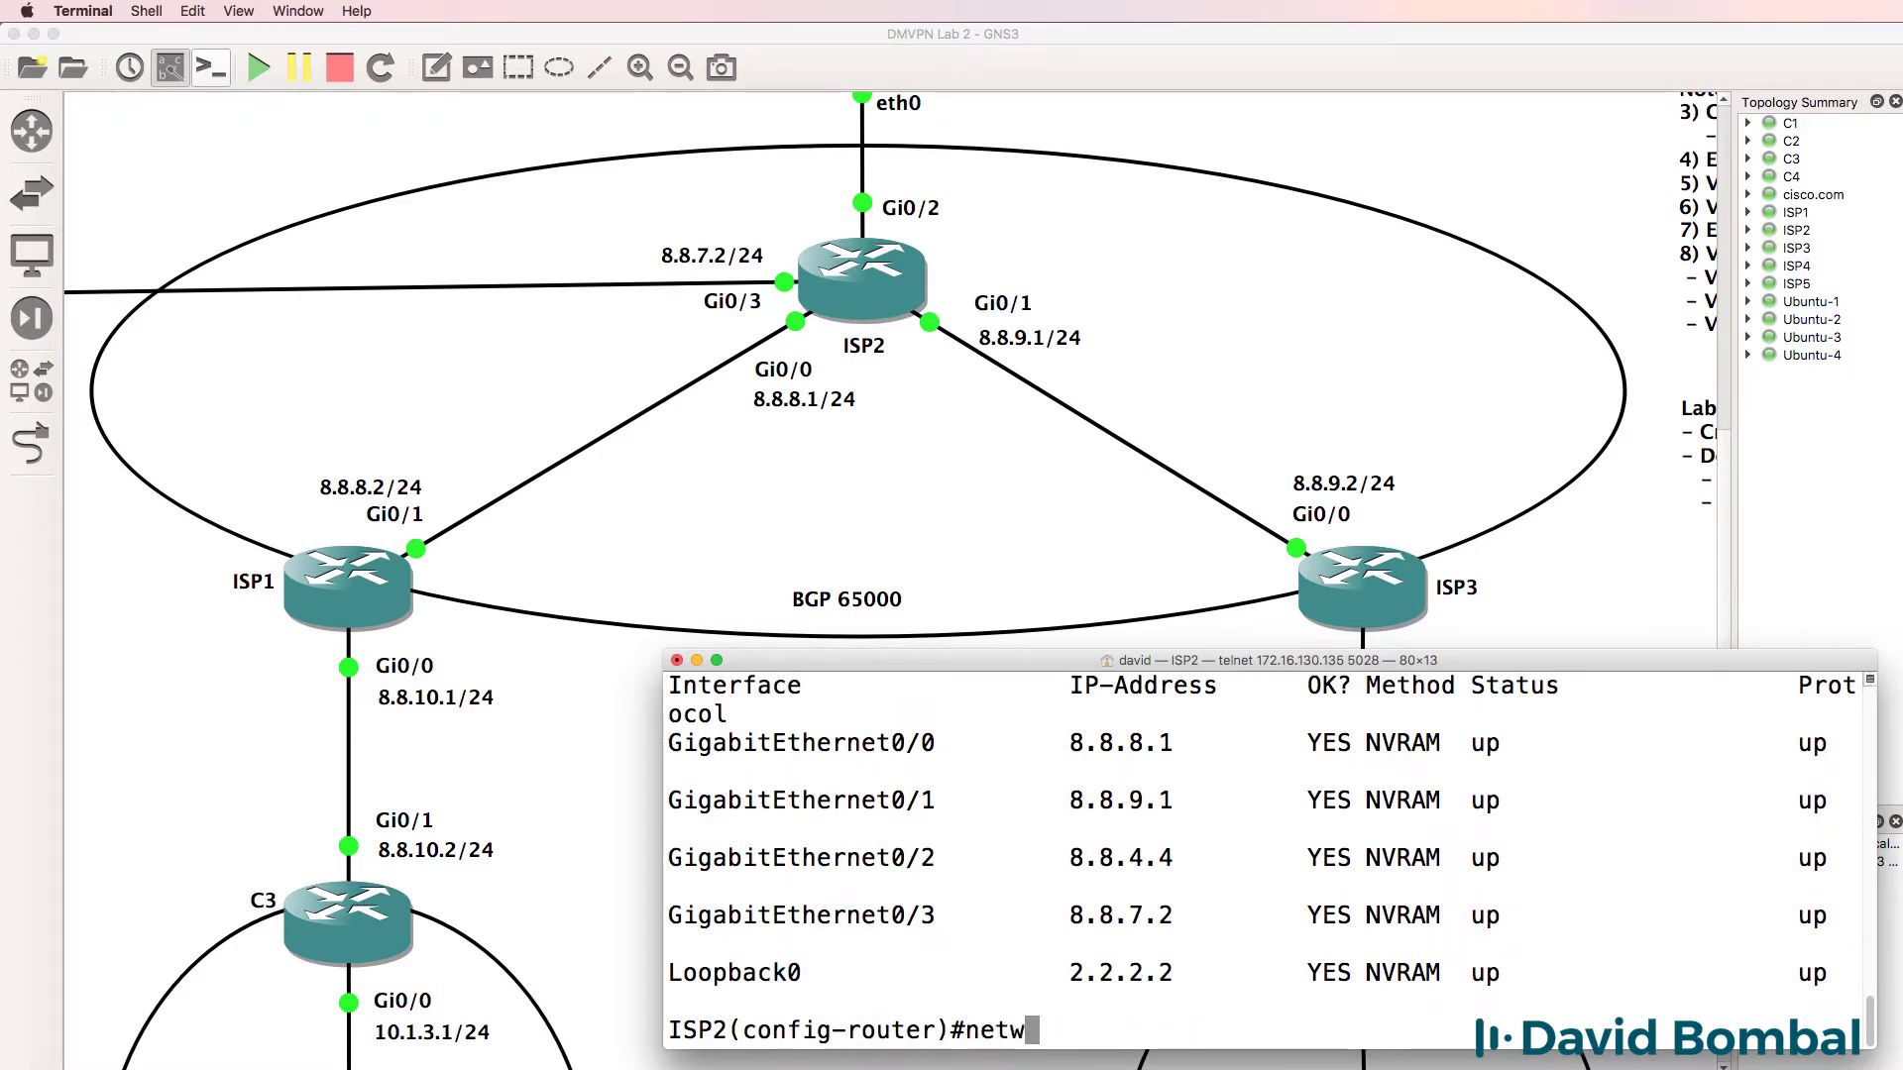
{"action": "type", "text": "ork 2.2.2.2 "}
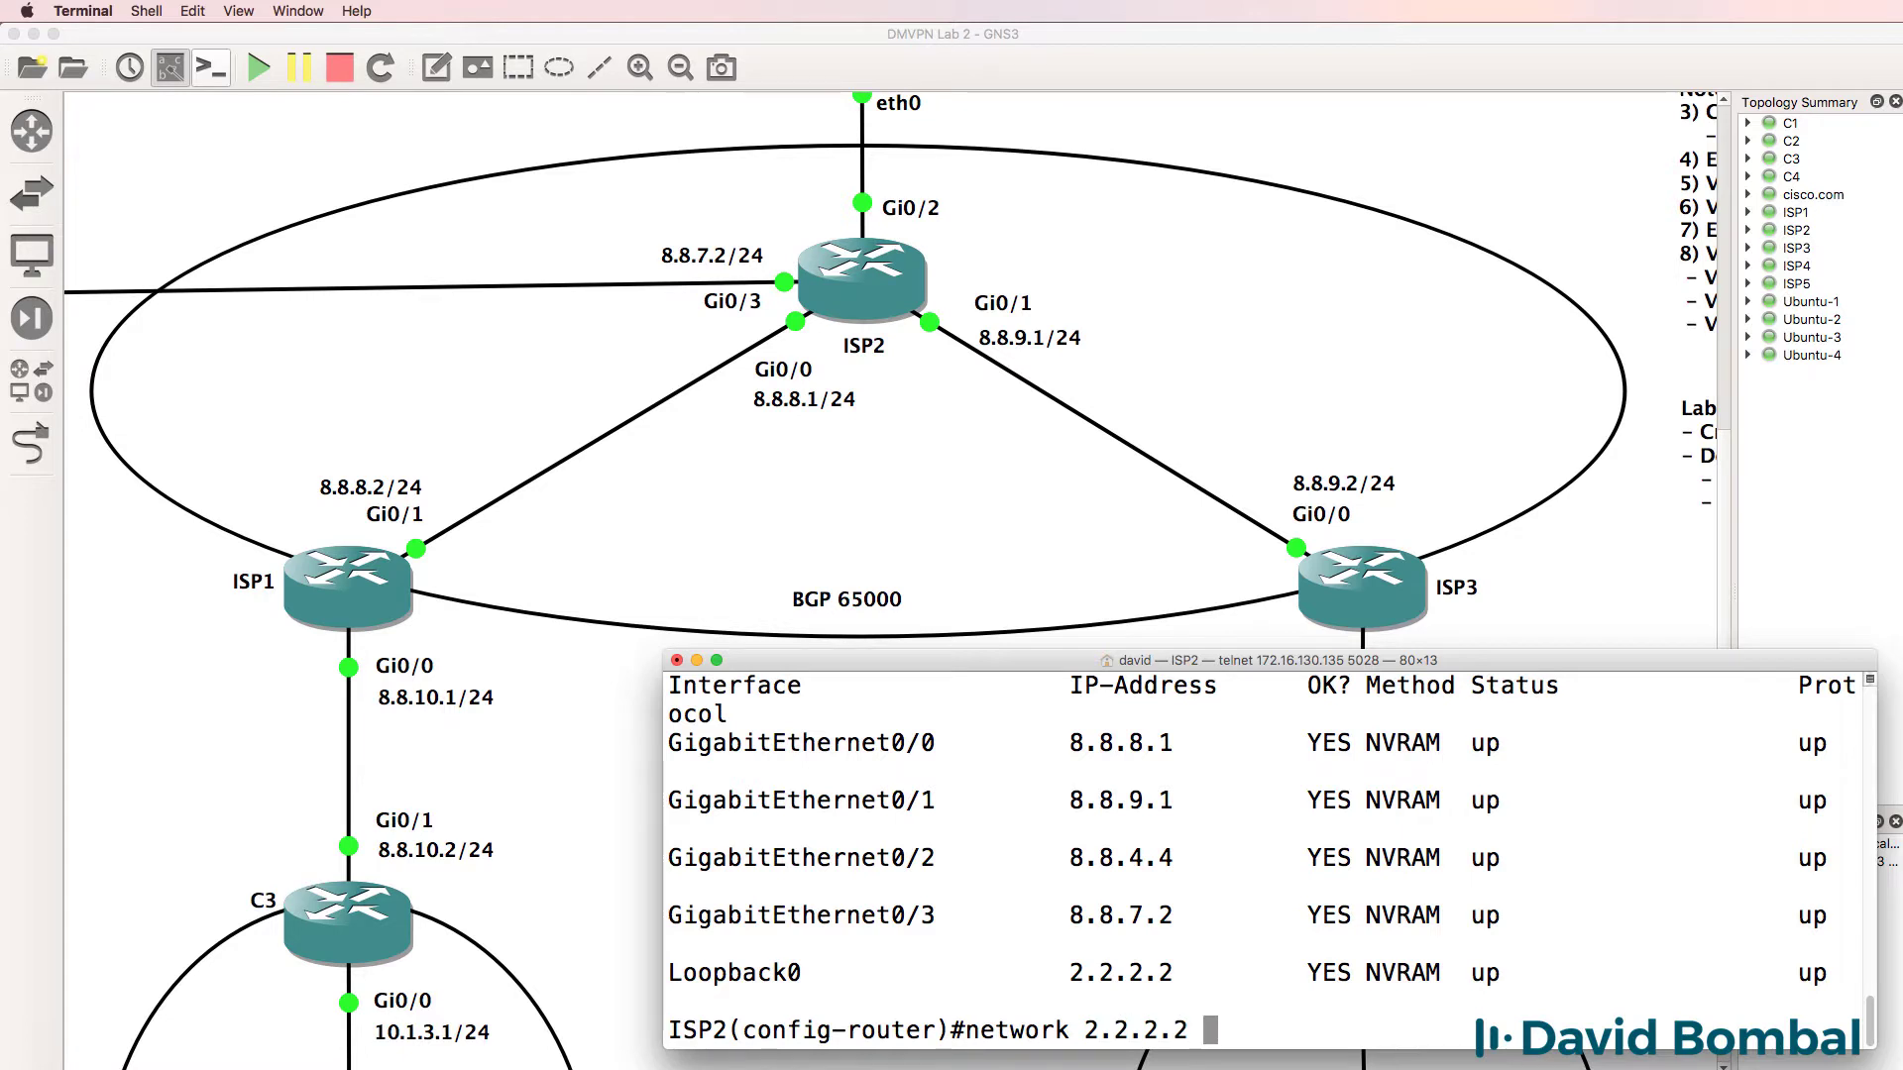
{"action": "type", "text": "mask 255.255.255."}
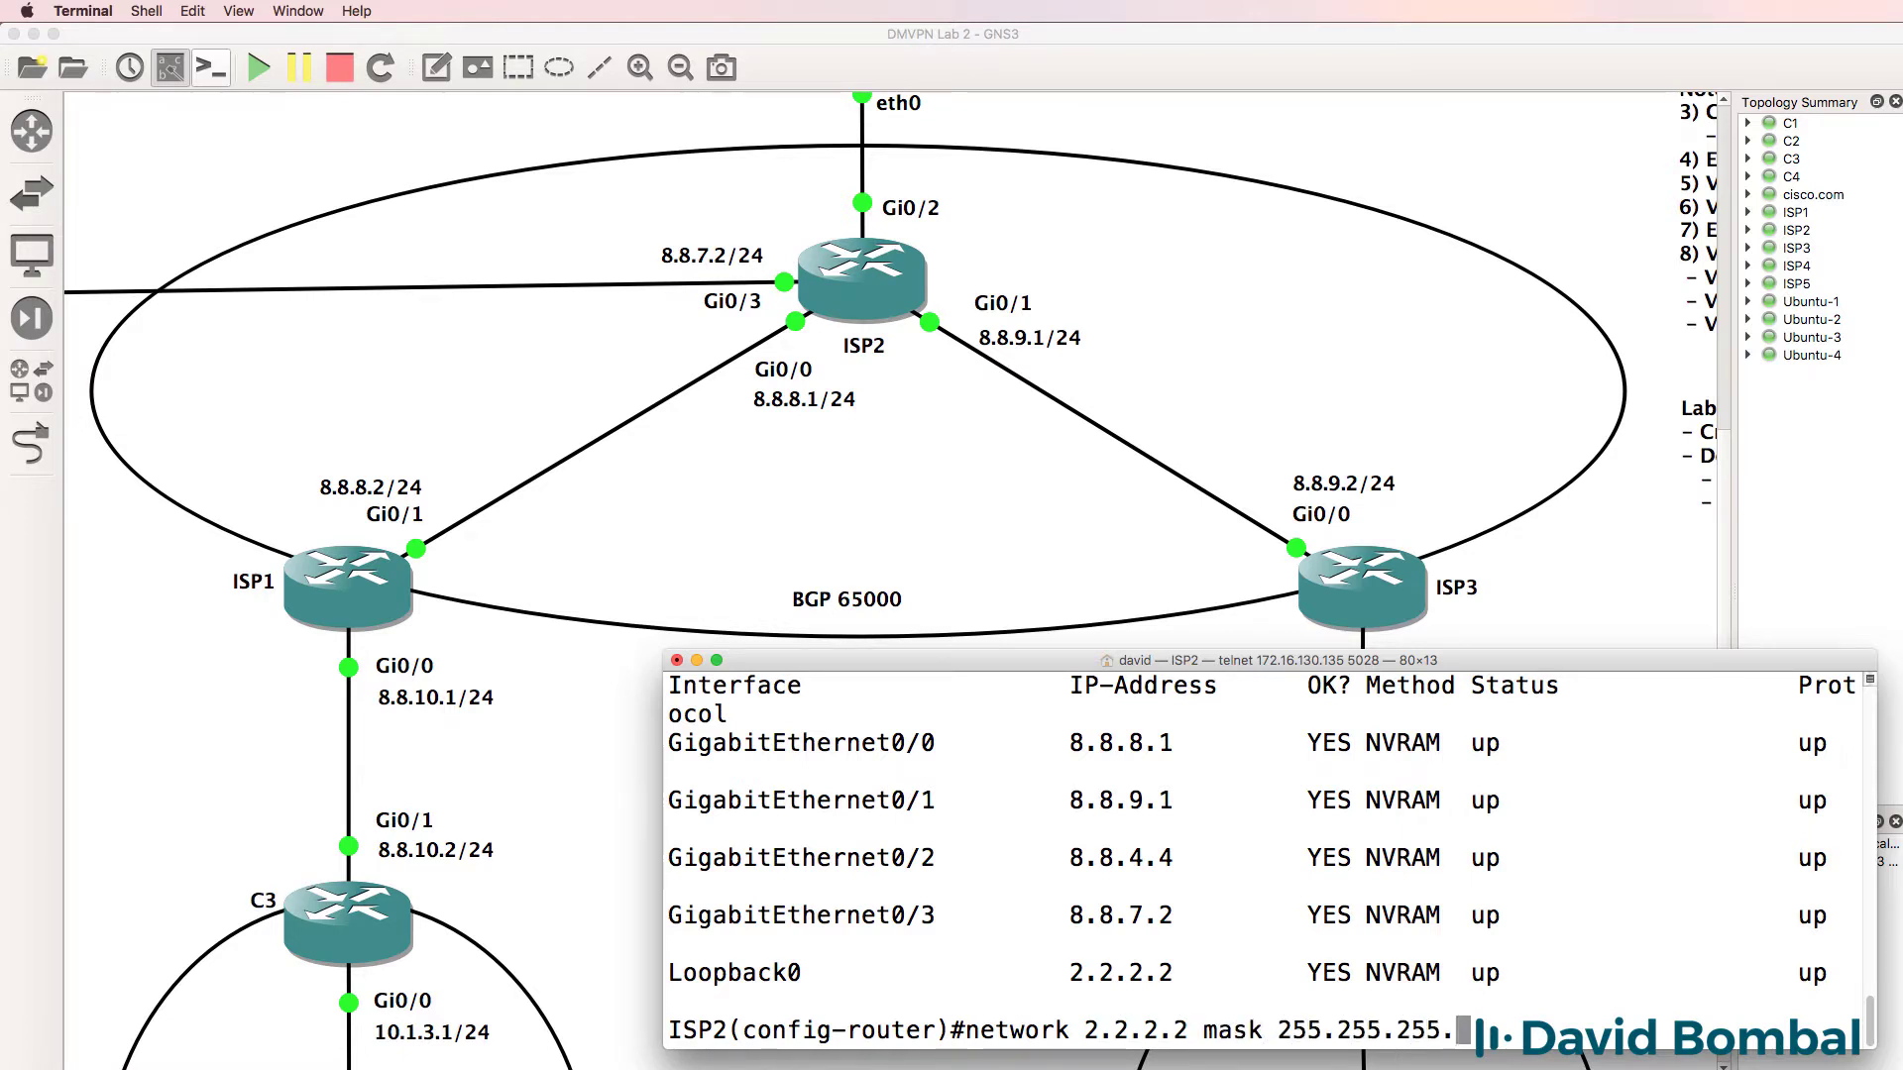
{"action": "type", "text": "255"}
{"action": "key", "text": "Return"}
Step: Advertise network 8.8.4.0/24 into BGP
{"action": "type", "text": "do sh ip int brief"}
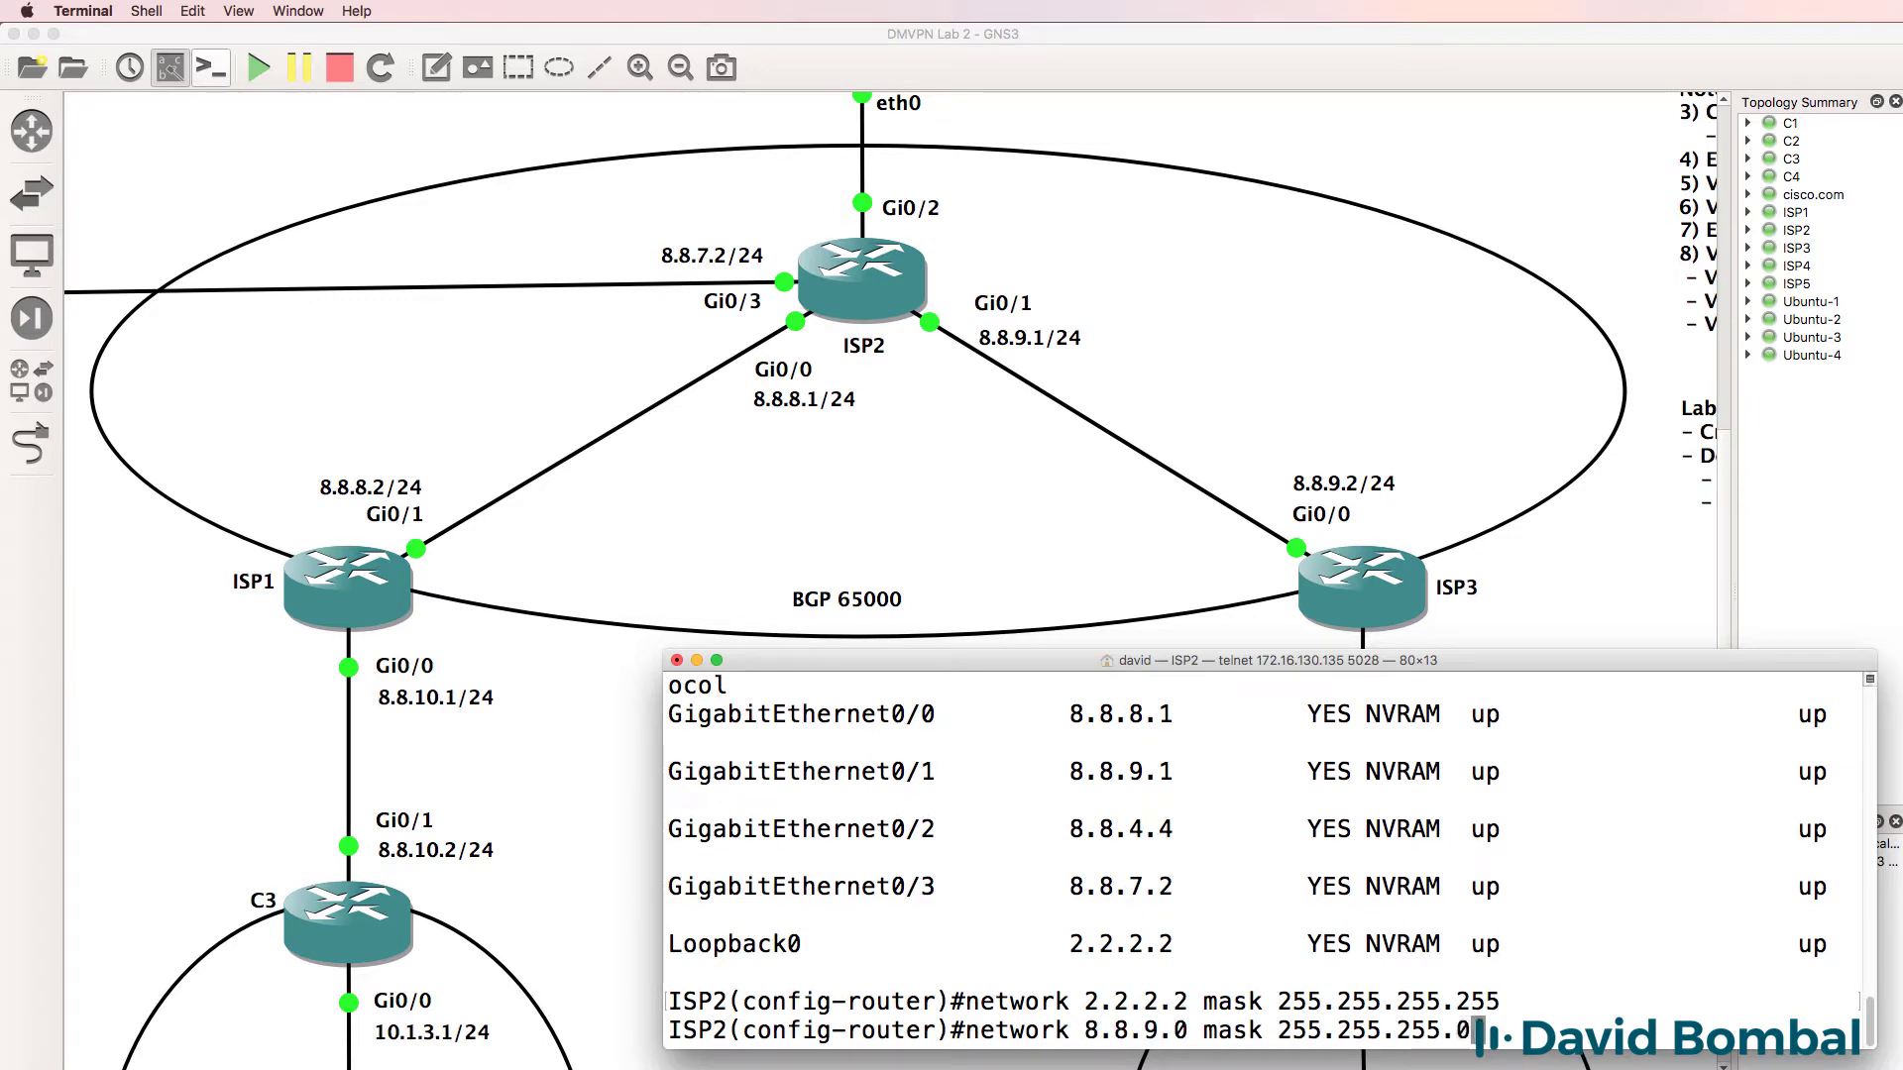
{"action": "key", "text": "Left"}
{"action": "key", "text": "Left"}
{"action": "key", "text": "Left"}
{"action": "key", "text": "Left"}
{"action": "key", "text": "Left"}
{"action": "key", "text": "Left"}
{"action": "key", "text": "Left"}
{"action": "key", "text": "Left"}
{"action": "key", "text": "Left"}
{"action": "key", "text": "Left"}
{"action": "key", "text": "Left"}
{"action": "key", "text": "Left"}
{"action": "key", "text": "Left"}
{"action": "key", "text": "Left"}
{"action": "key", "text": "Left"}
{"action": "key", "text": "Left"}
{"action": "key", "text": "Left"}
{"action": "key", "text": "Left"}
{"action": "key", "text": "Left"}
{"action": "key", "text": "Left"}
{"action": "key", "text": "Left"}
{"action": "key", "text": "BackSpace"}
{"action": "type", "text": "4"}
{"action": "key", "text": "Return"}
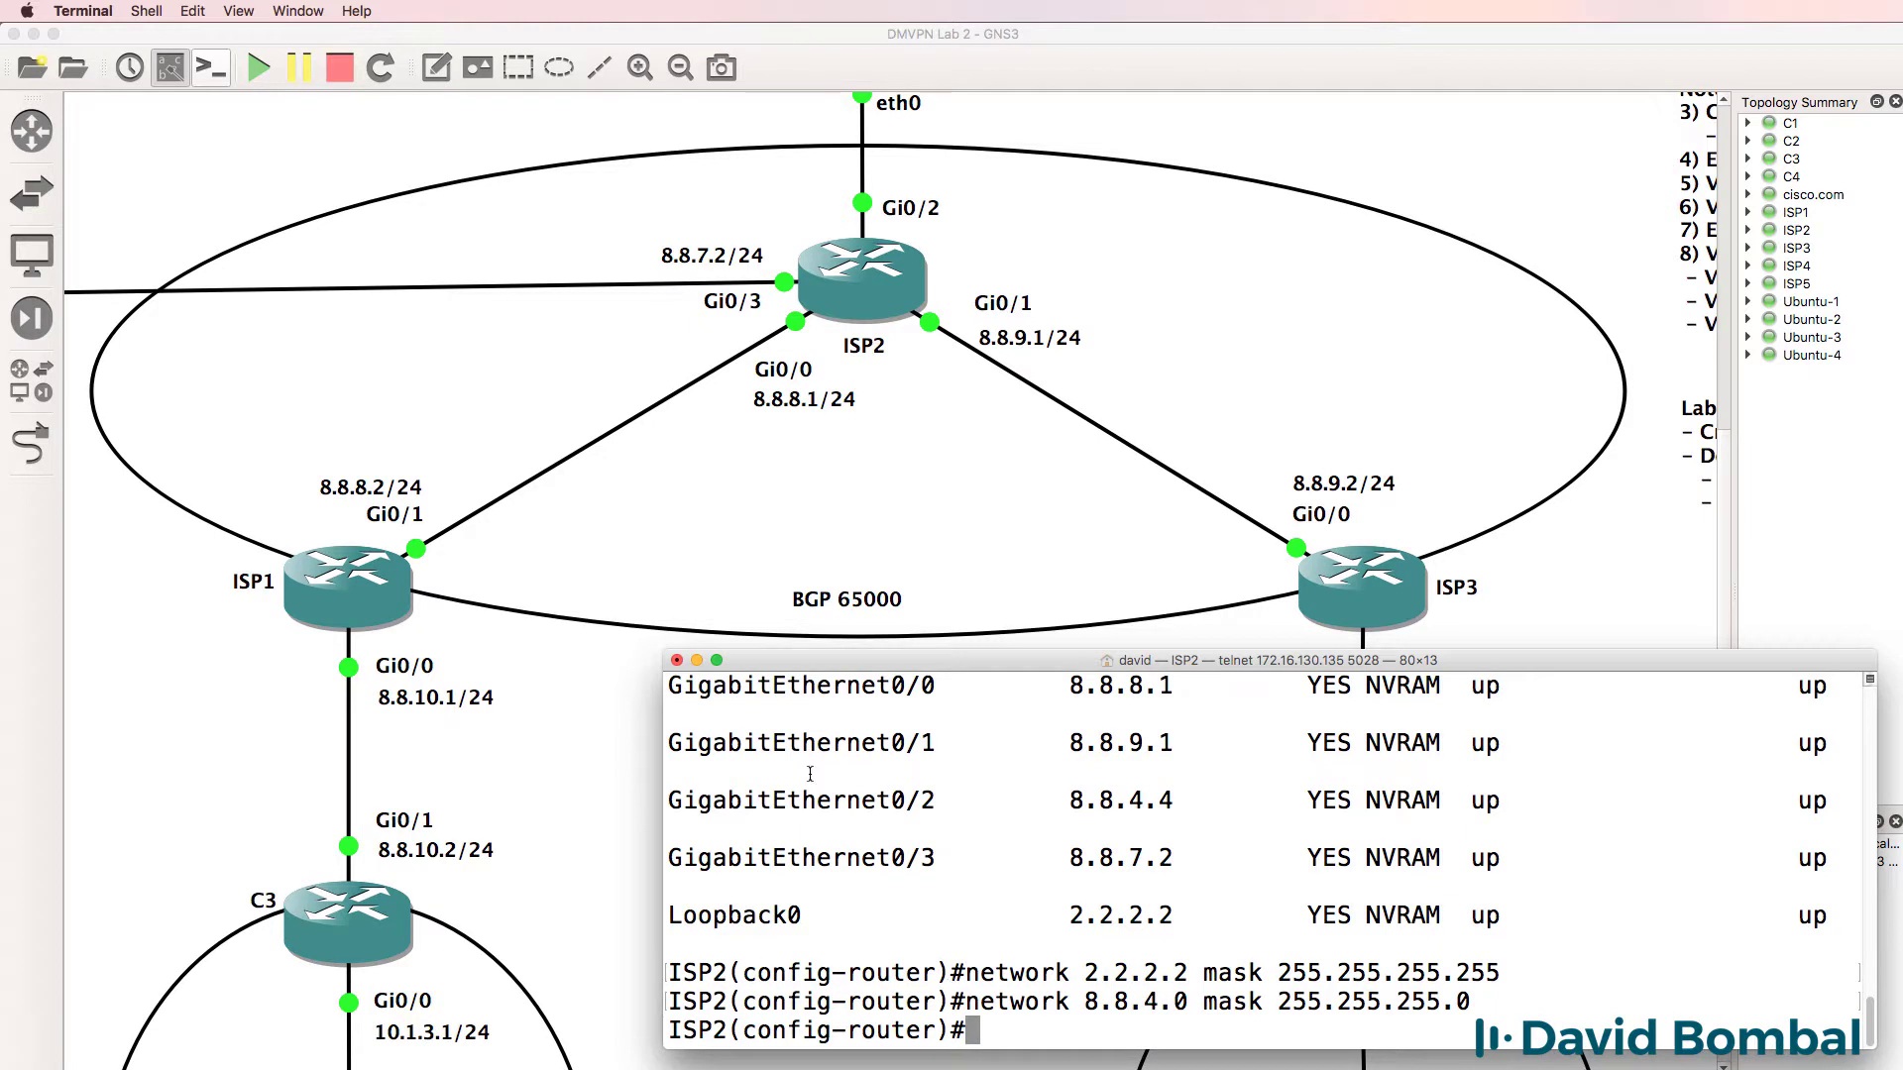
Step: Review the topology diagram and return to the ISP2 console
{"action": "left_click", "coordinate": [1727, 468]}
{"action": "scroll", "coordinate": [1739, 420], "scroll_direction": "up", "scroll_amount": 5}
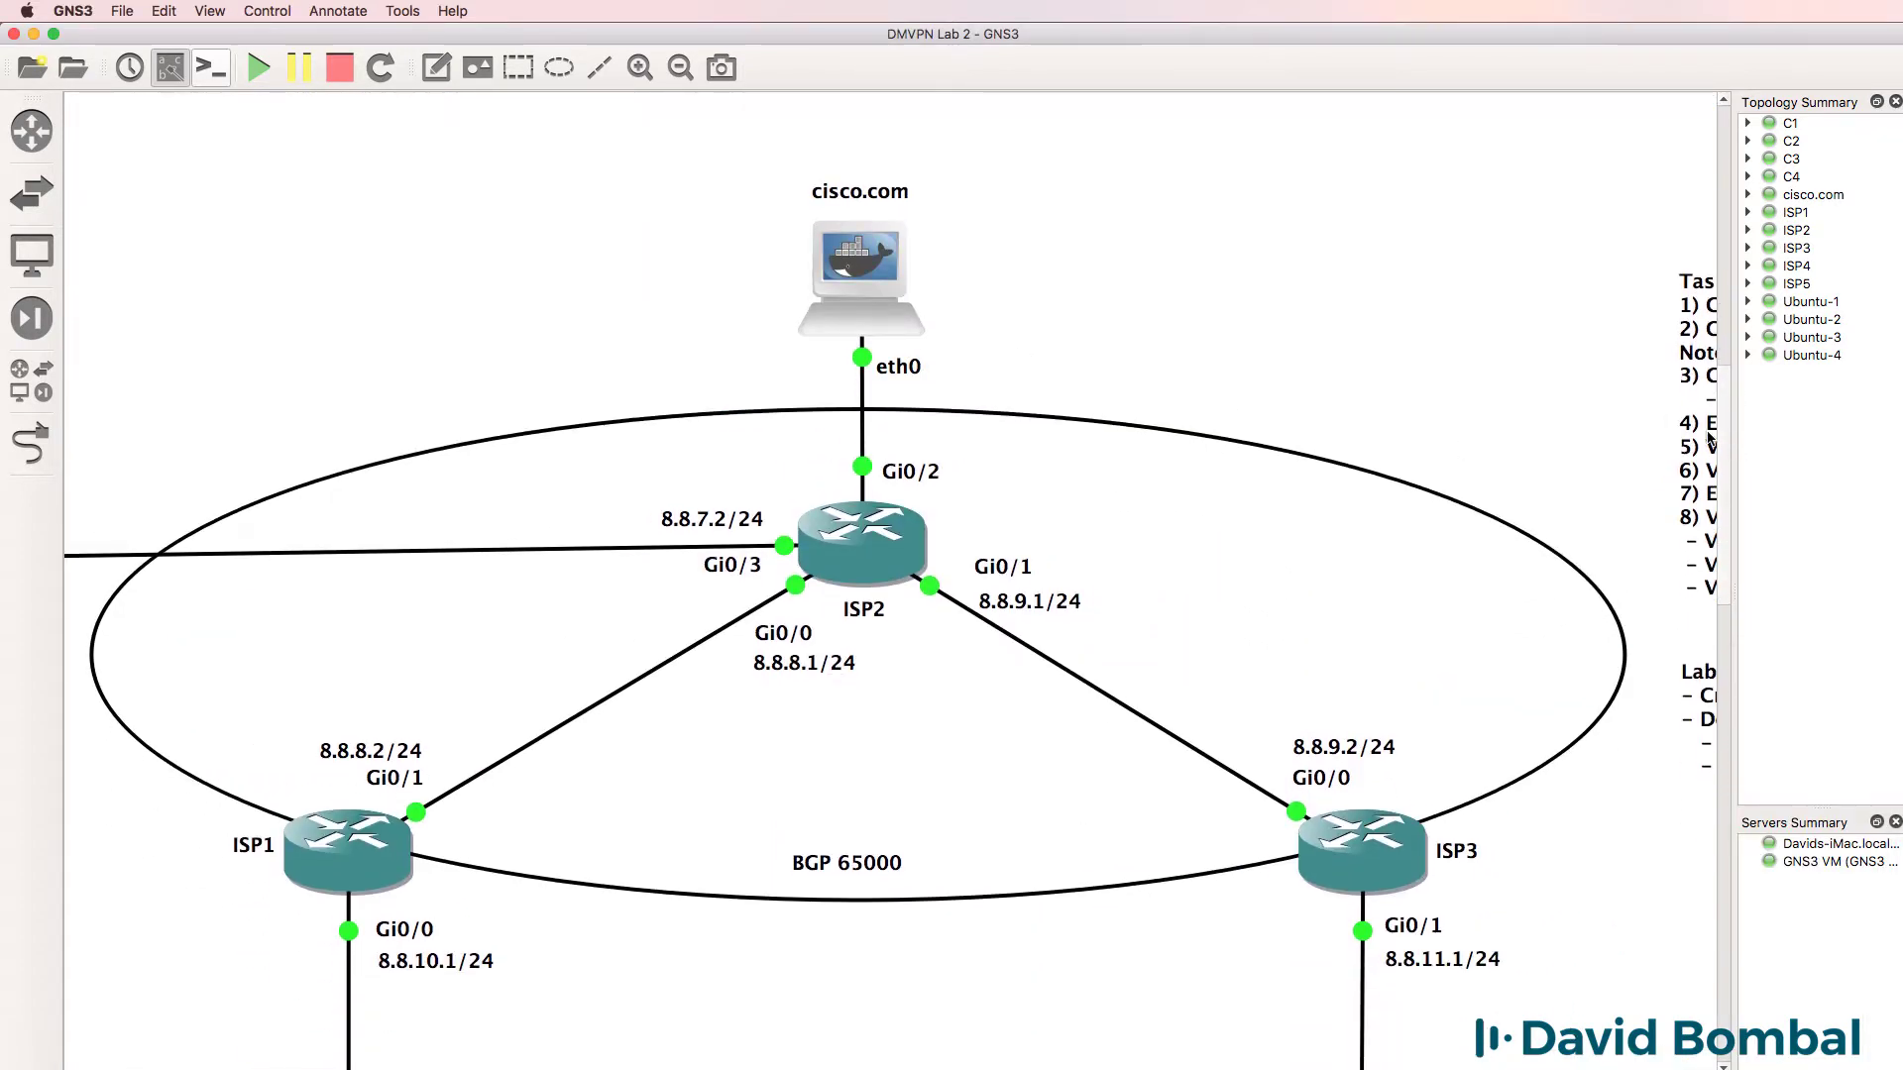
{"action": "scroll", "coordinate": [1709, 440], "scroll_direction": "down", "scroll_amount": 1}
{"action": "key", "text": "super+Tab"}
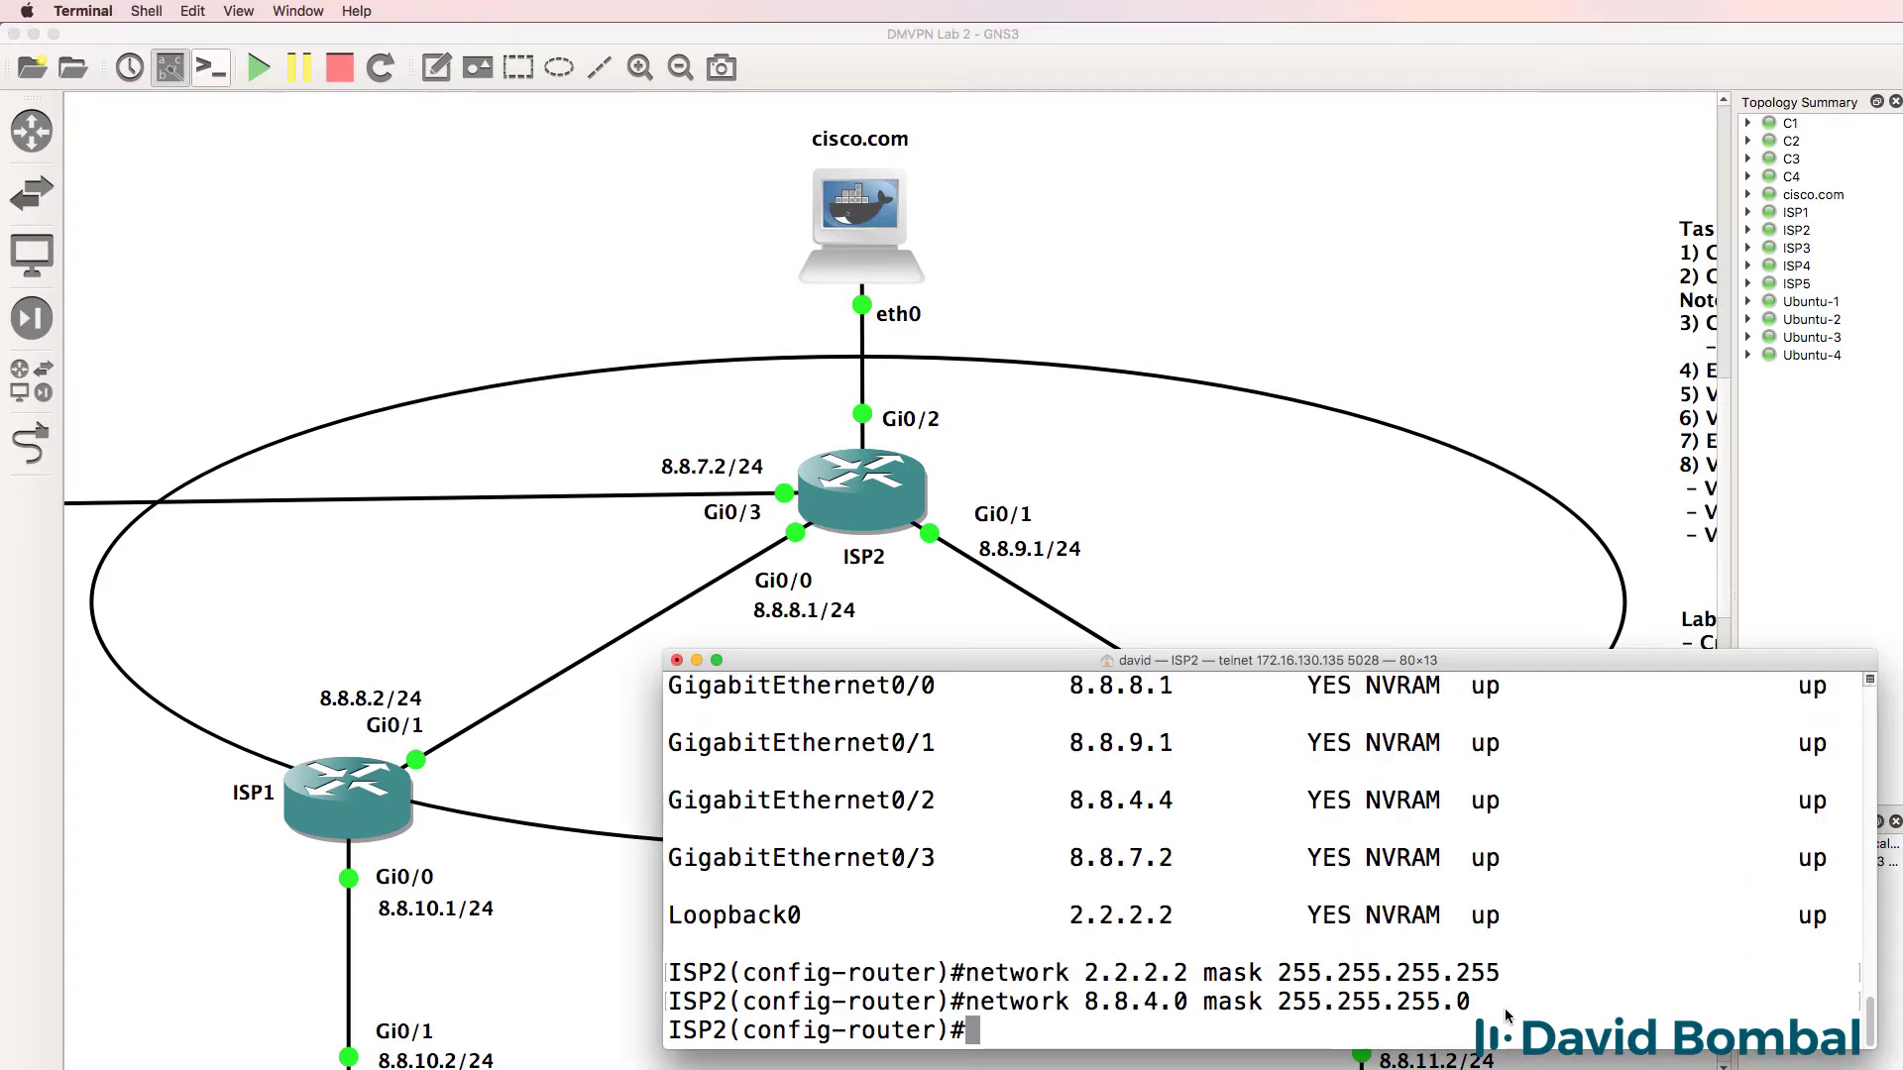
{"action": "scroll", "coordinate": [1323, 957], "scroll_direction": "up", "scroll_amount": 1}
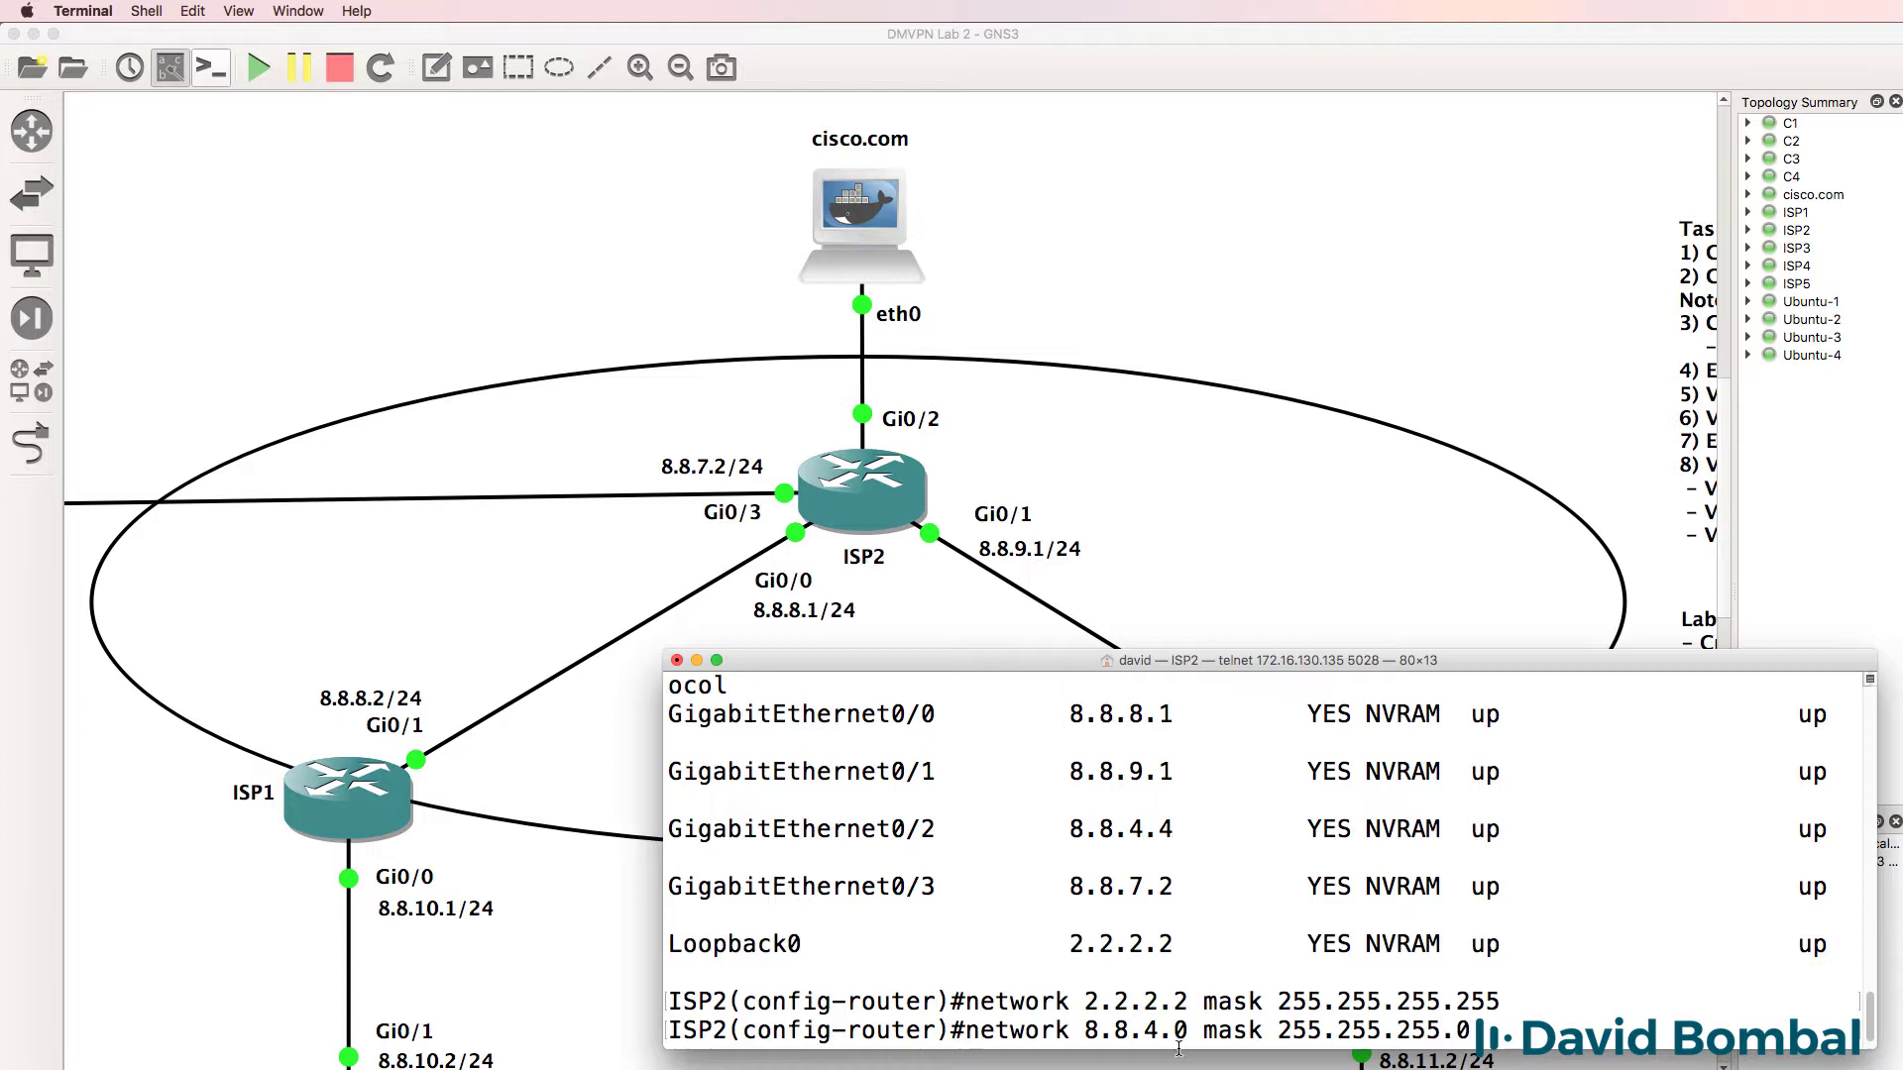
{"action": "scroll", "coordinate": [1182, 981], "scroll_direction": "down", "scroll_amount": 1}
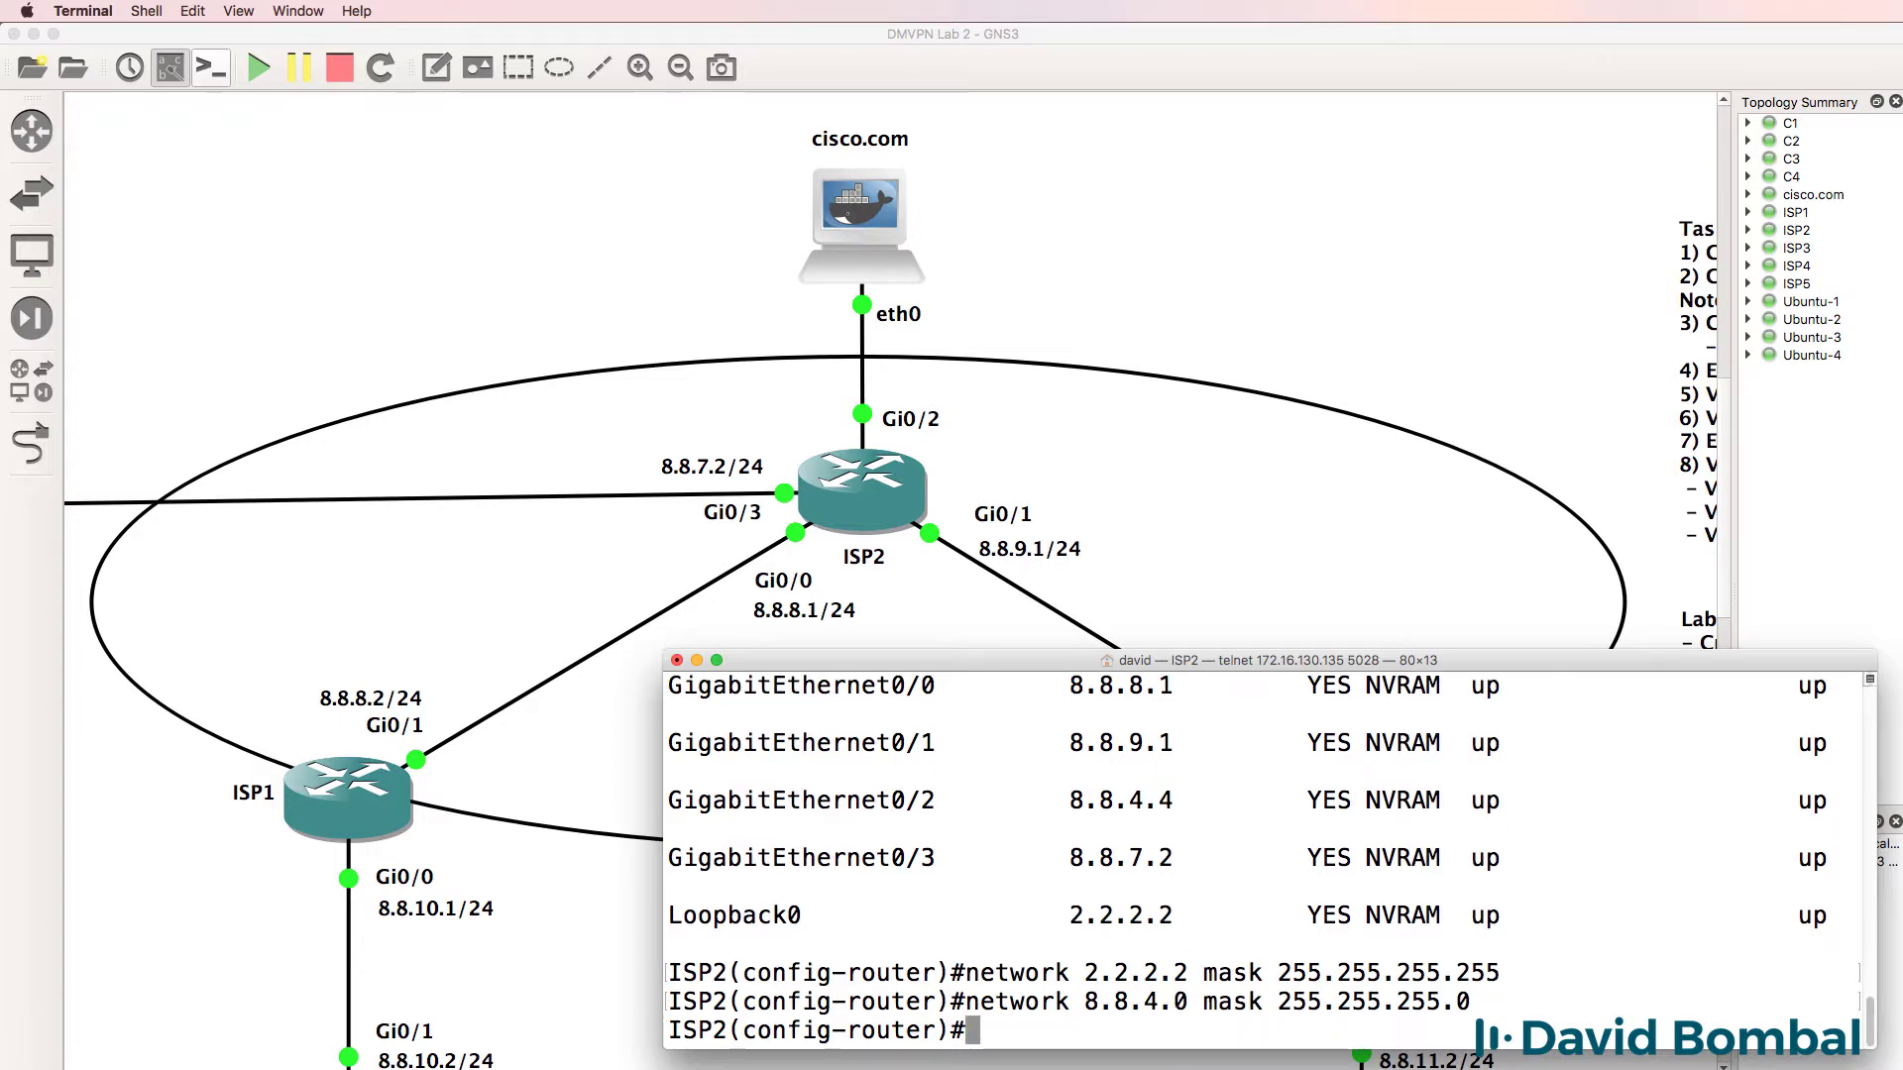
Step: Exit configuration mode and confirm the five advertised networks with sh run | section bgp
{"action": "type", "text": "end"}
{"action": "key", "text": "Return"}
{"action": "key", "text": "Return"}
{"action": "type", "text": "sh r"}
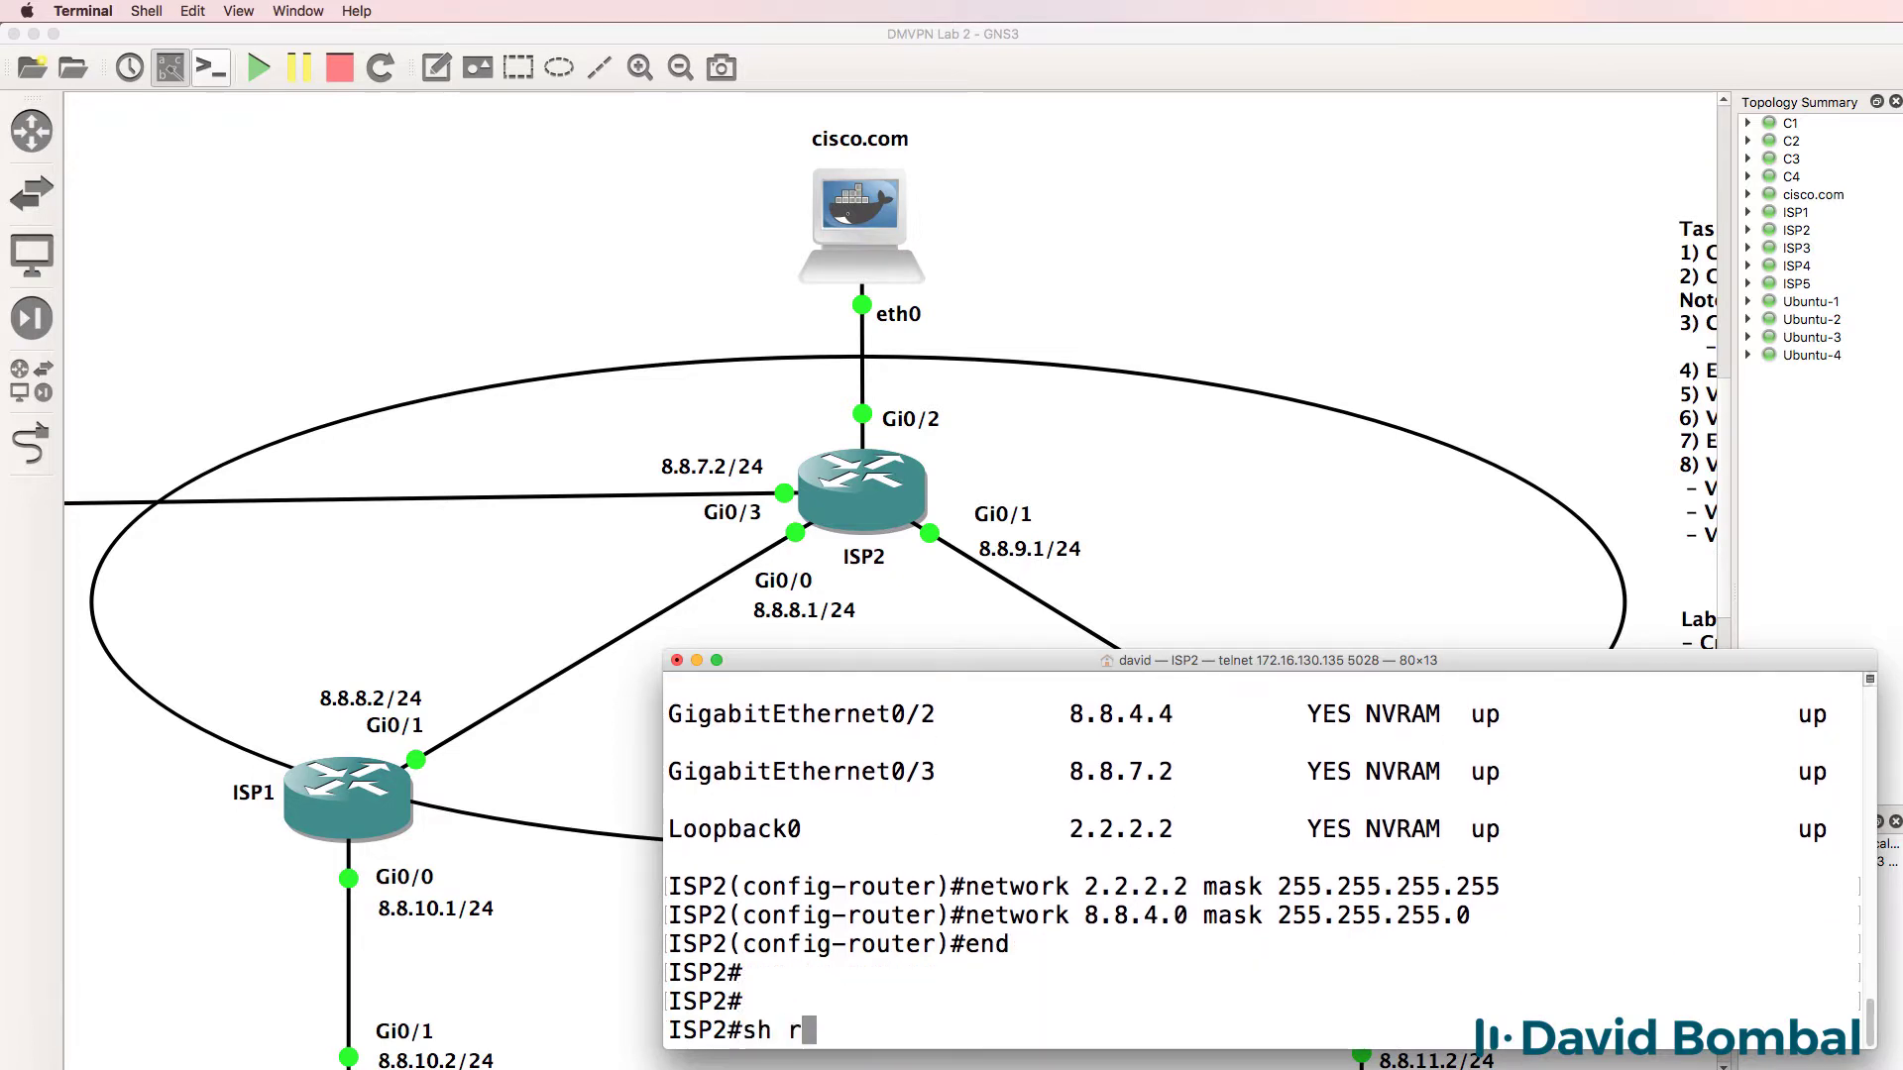
{"action": "type", "text": "un | se"}
{"action": "key", "text": "Tab"}
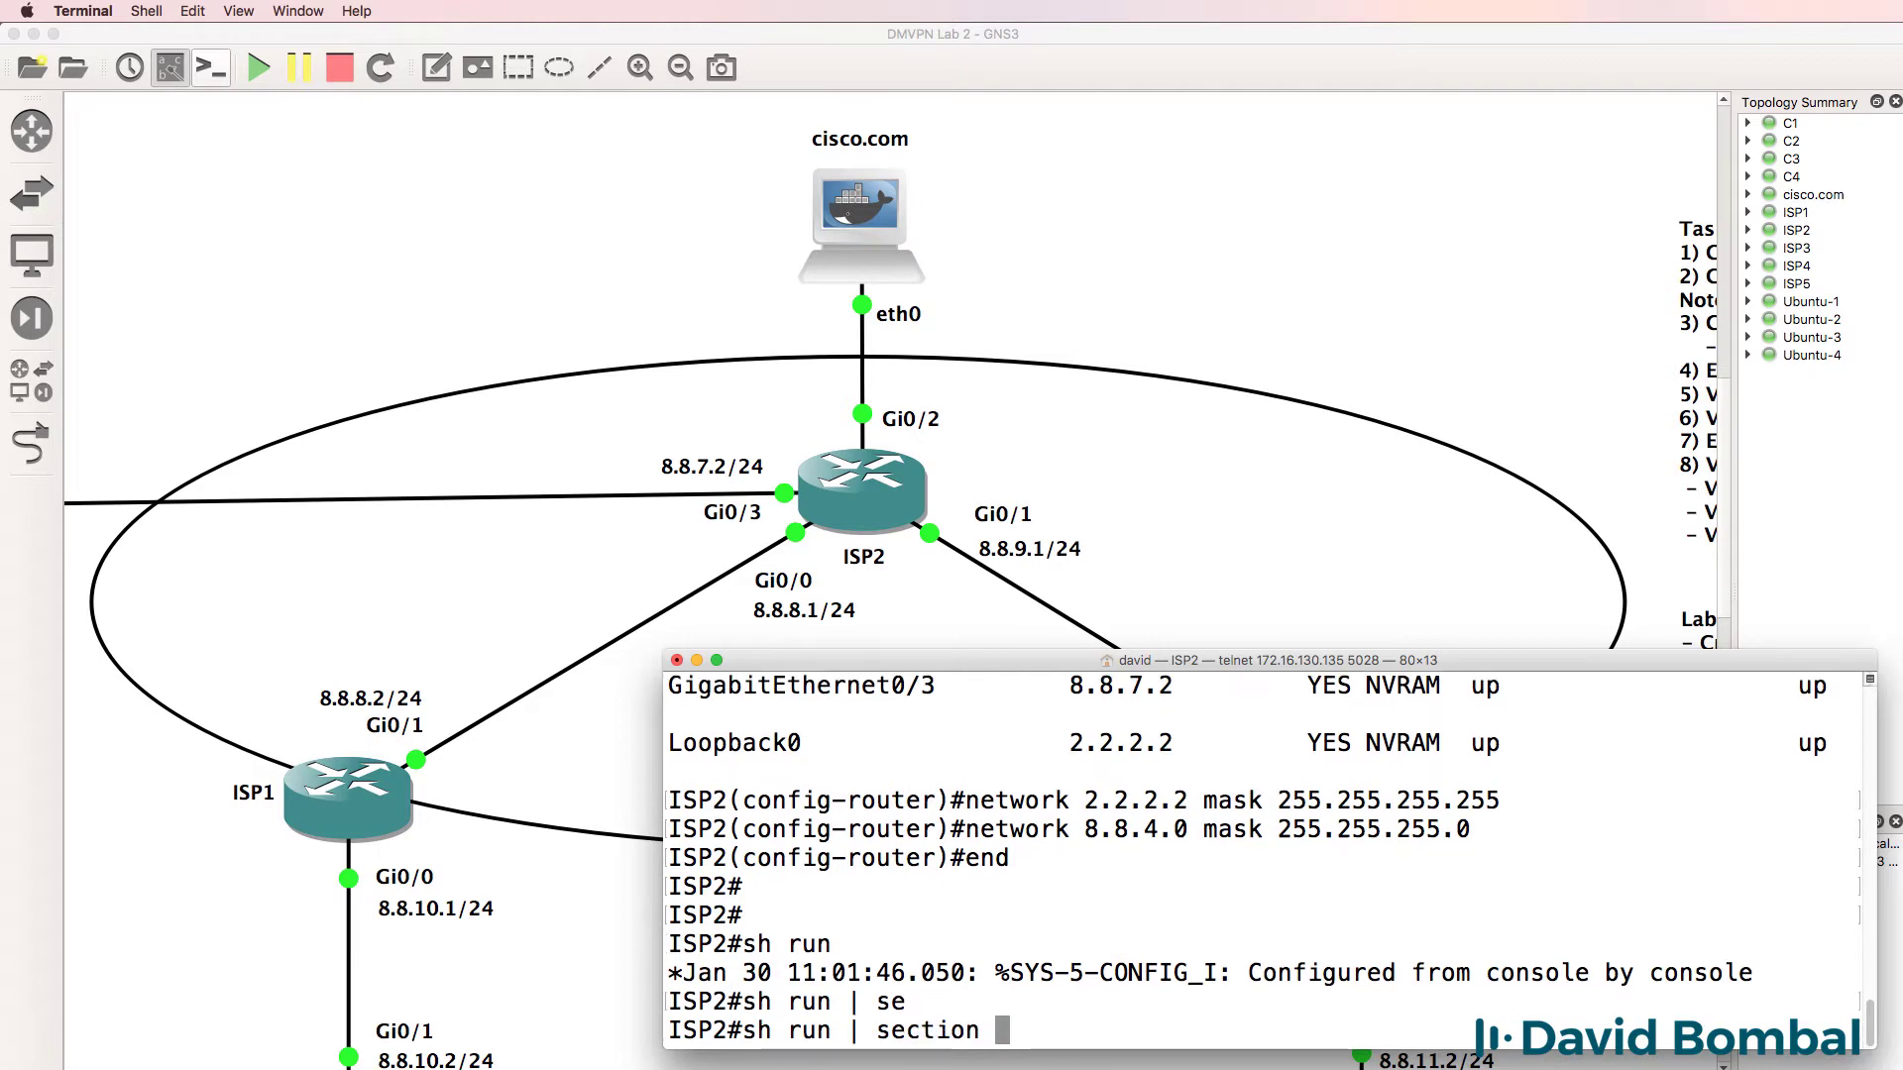
{"action": "type", "text": "bgp"}
{"action": "key", "text": "Return"}
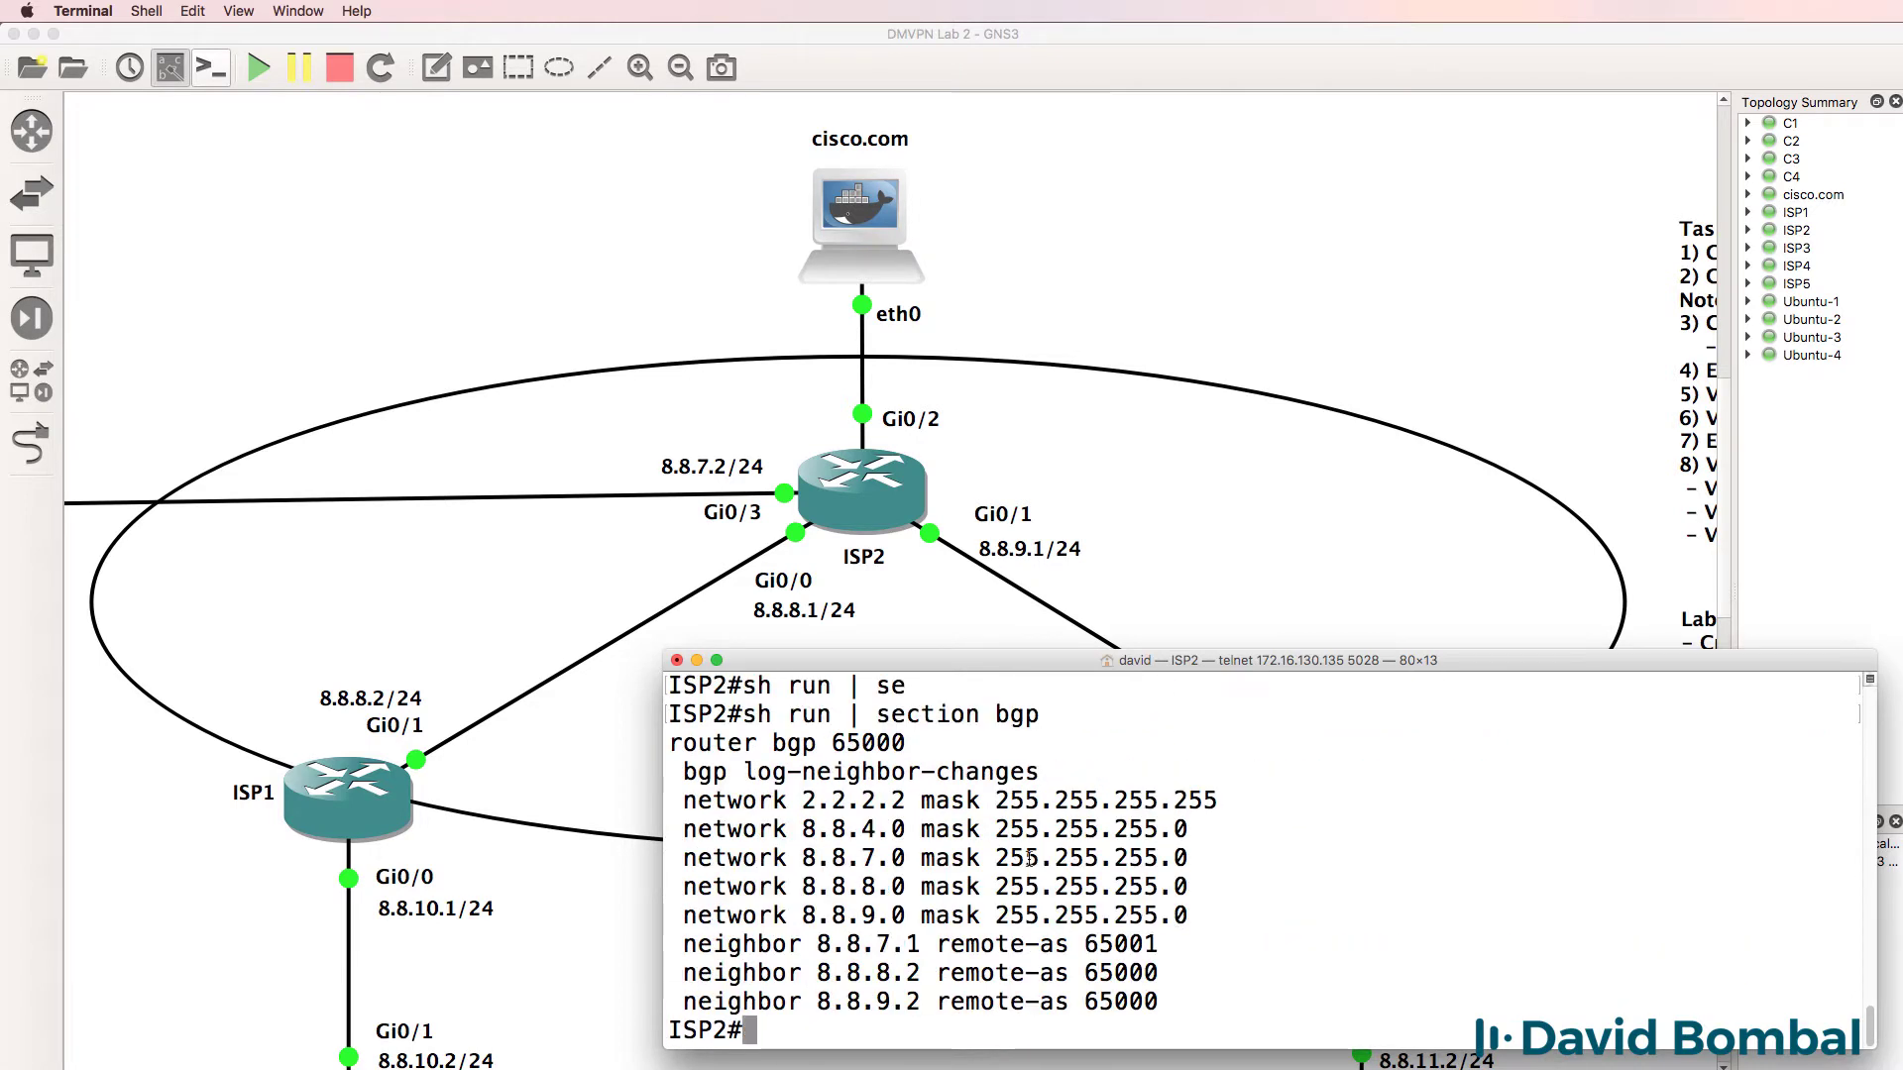
{"action": "left_click_drag", "start_coordinate": [1206, 909], "coordinate": [674, 796]}
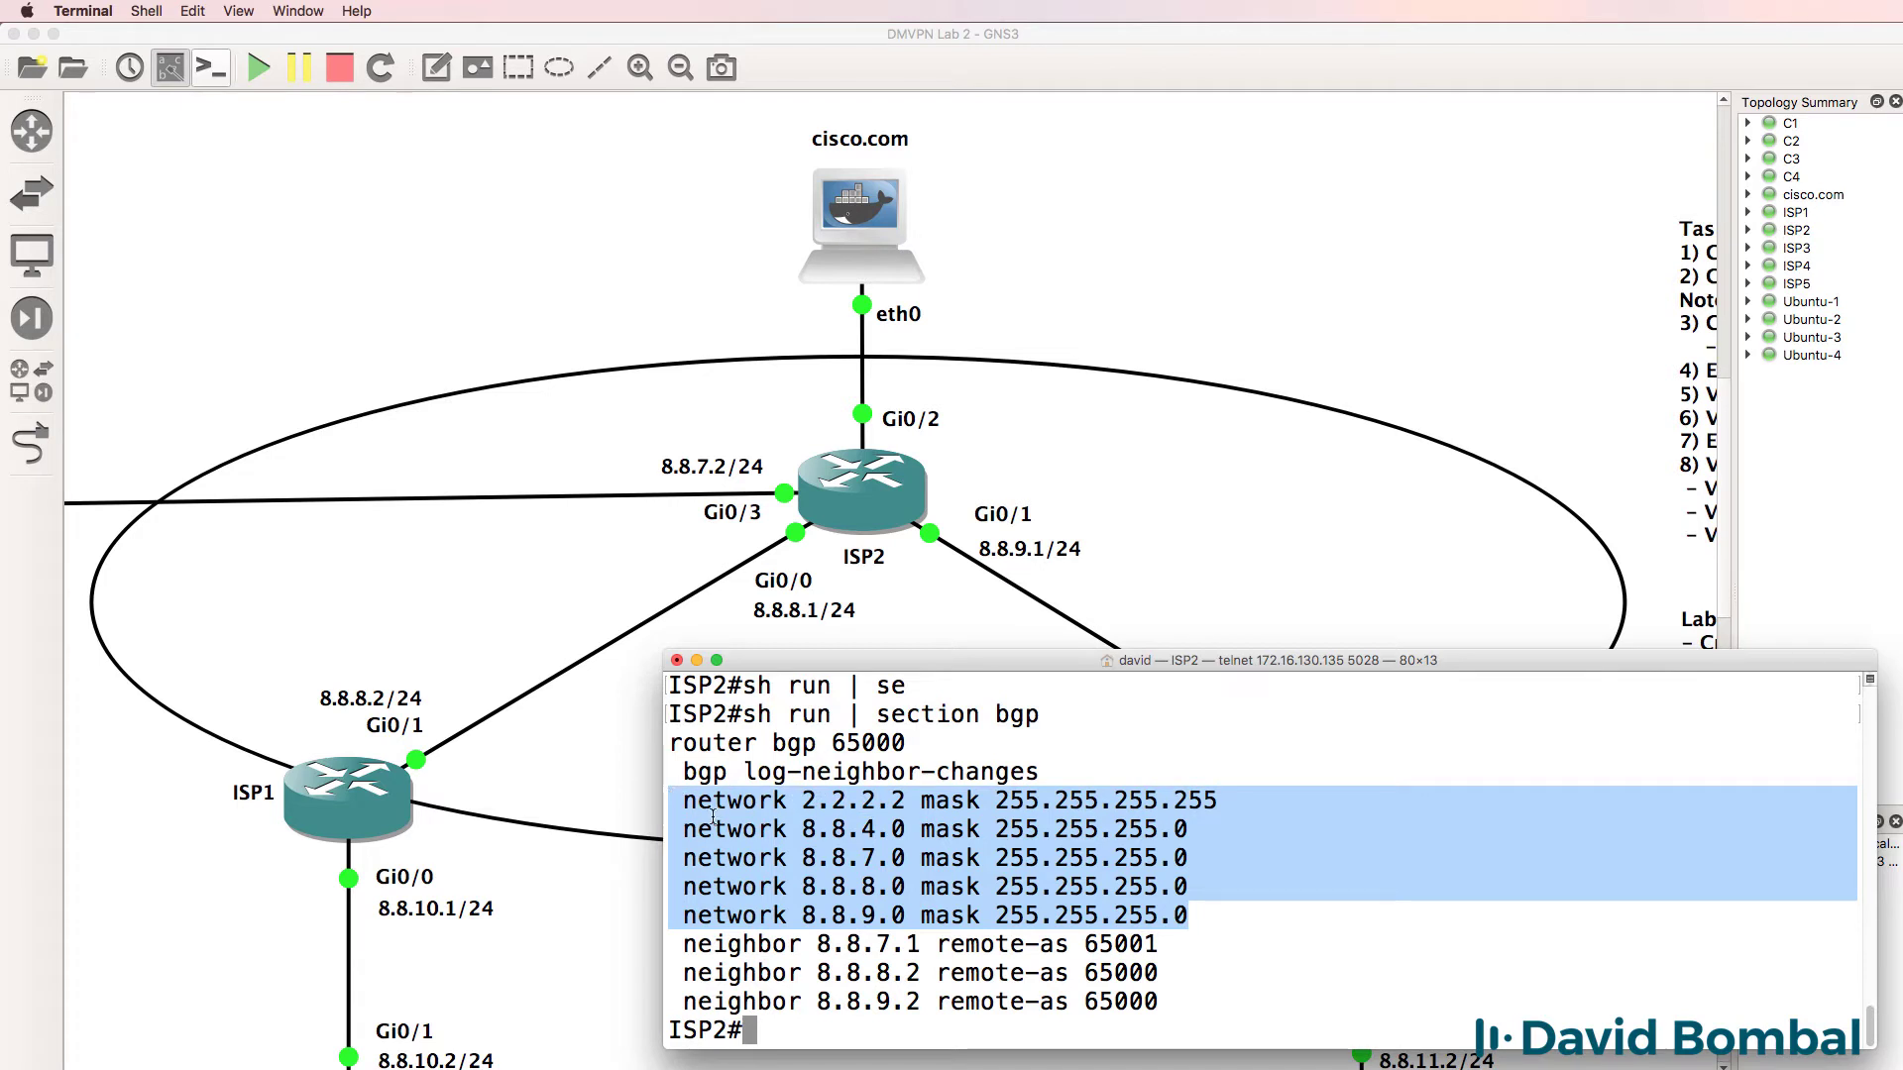
Step: Show the BGP neighbor summary and check the three neighbor rows, including 8.8.7.1
{"action": "type", "text": "sh"}
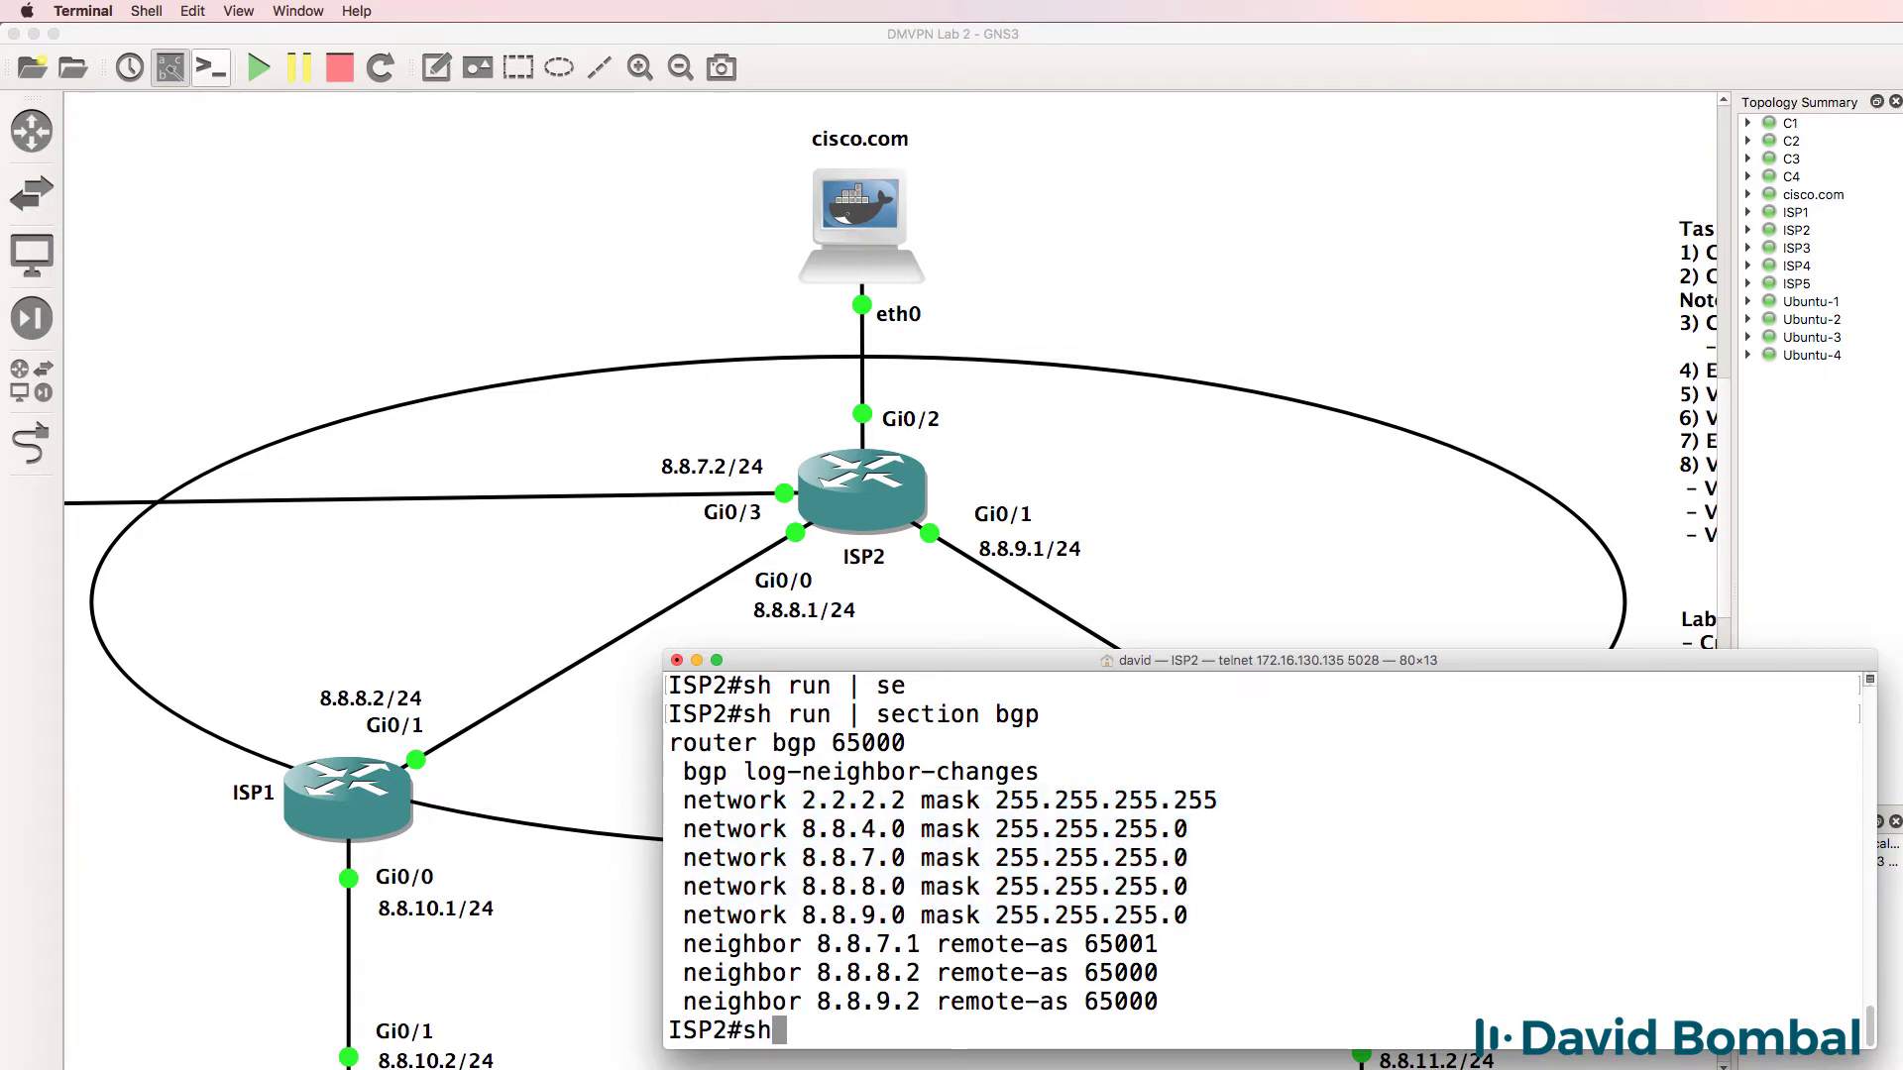
{"action": "type", "text": " ip bgp sum"}
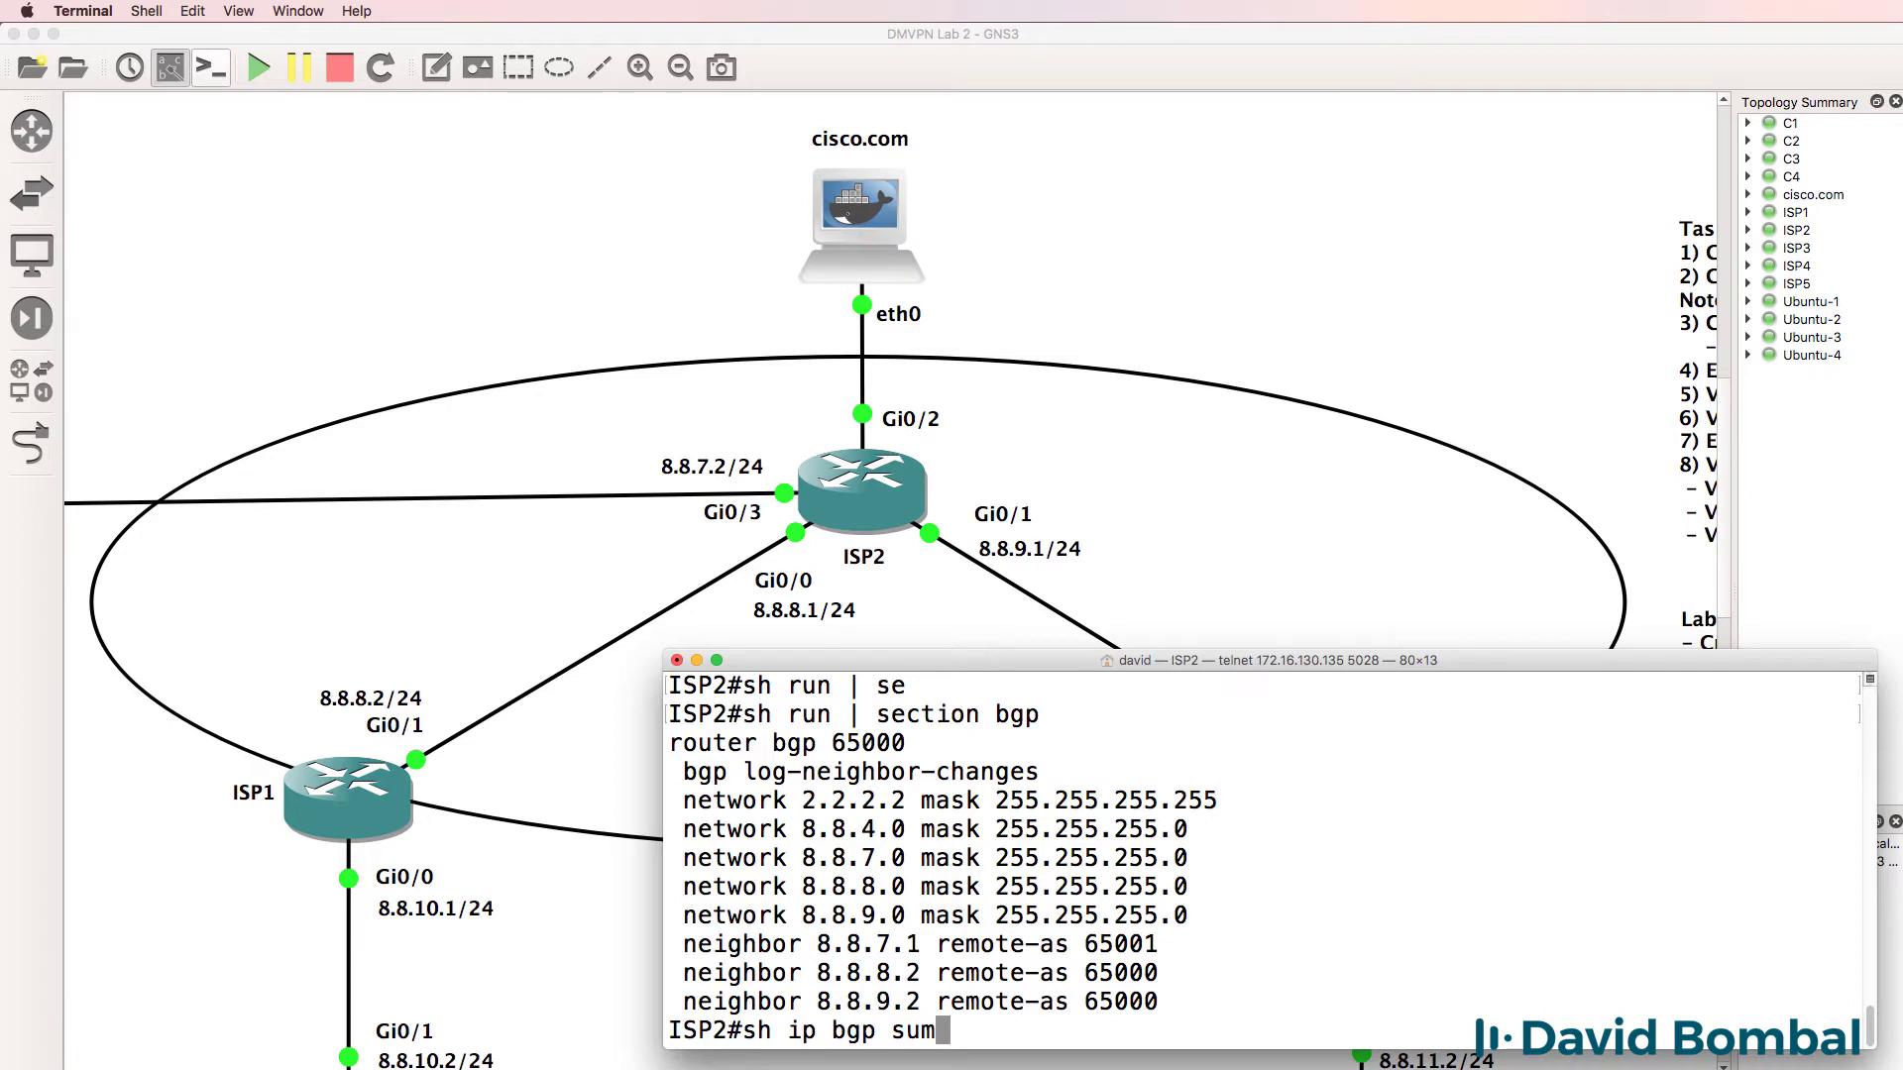
{"action": "key", "text": "Return"}
{"action": "left_click_drag", "start_coordinate": [650, 779], "coordinate": [472, 778]}
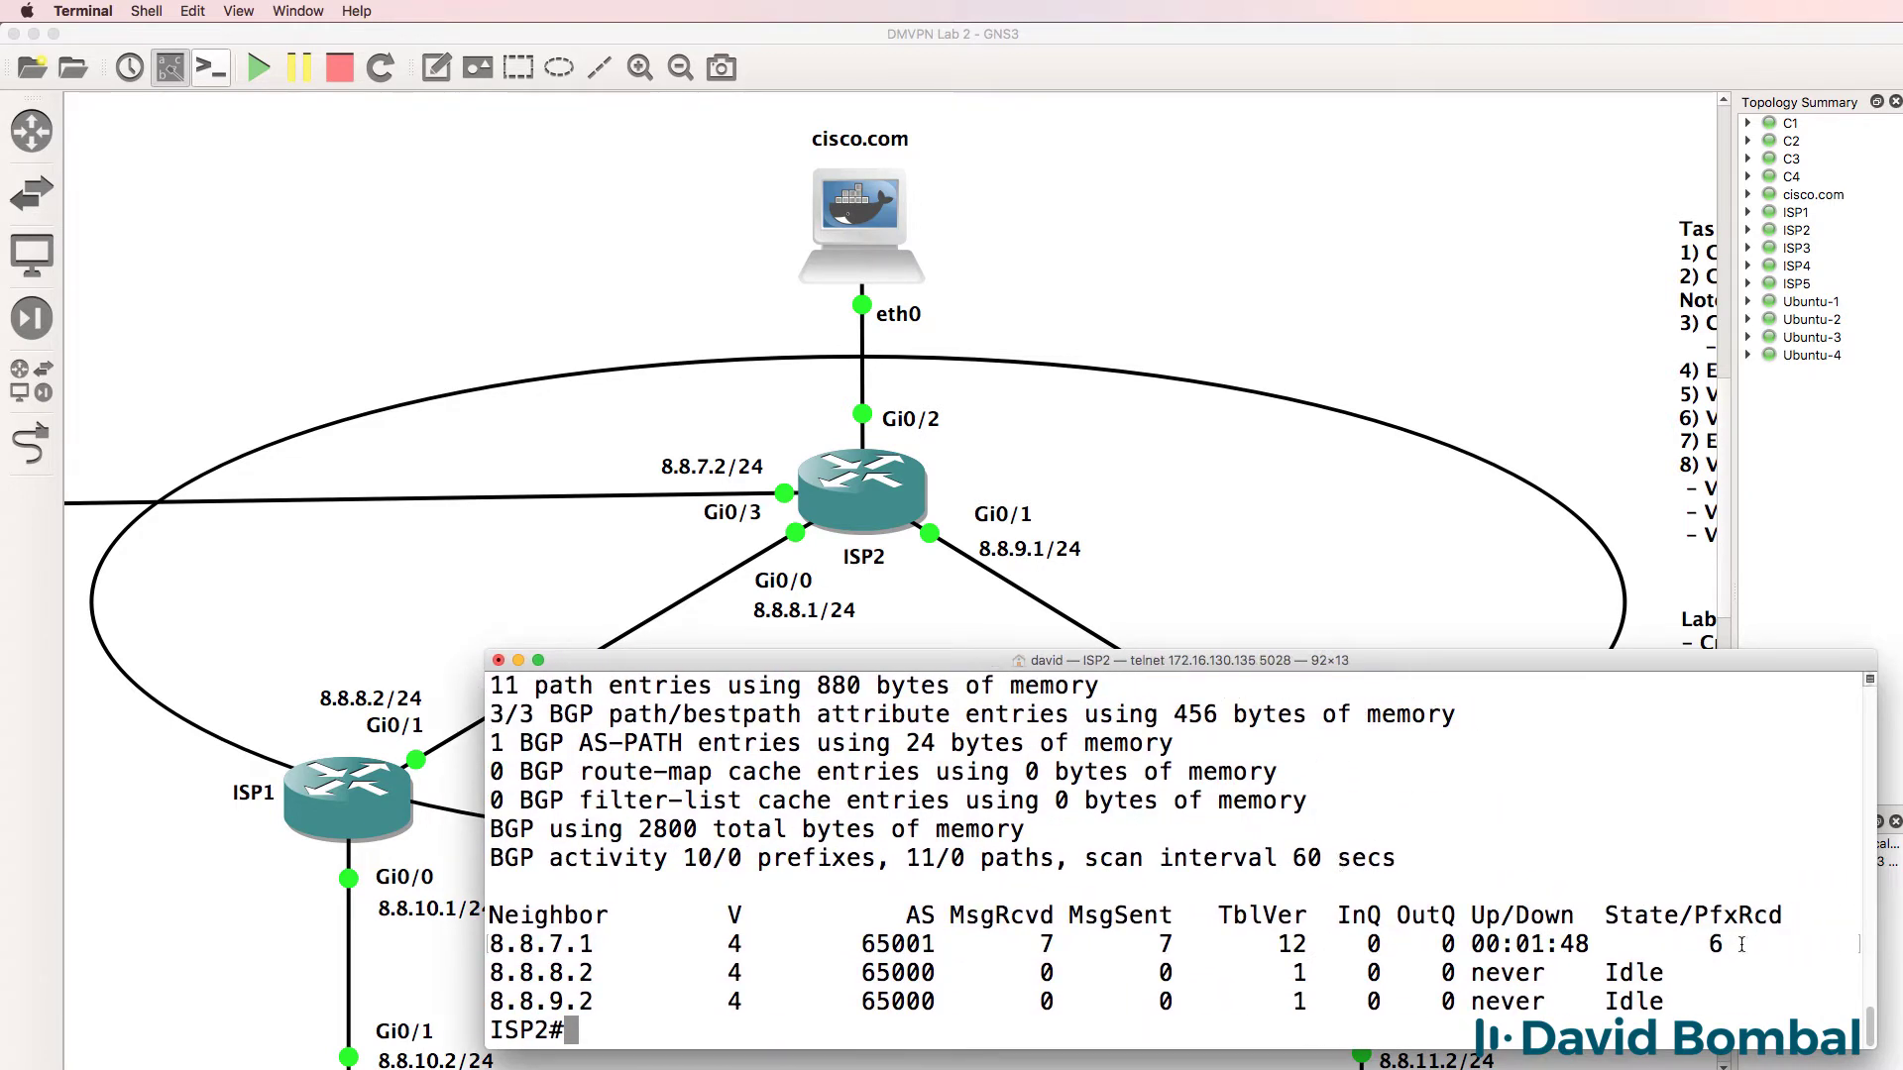
{"action": "left_click_drag", "start_coordinate": [1741, 945], "coordinate": [459, 946]}
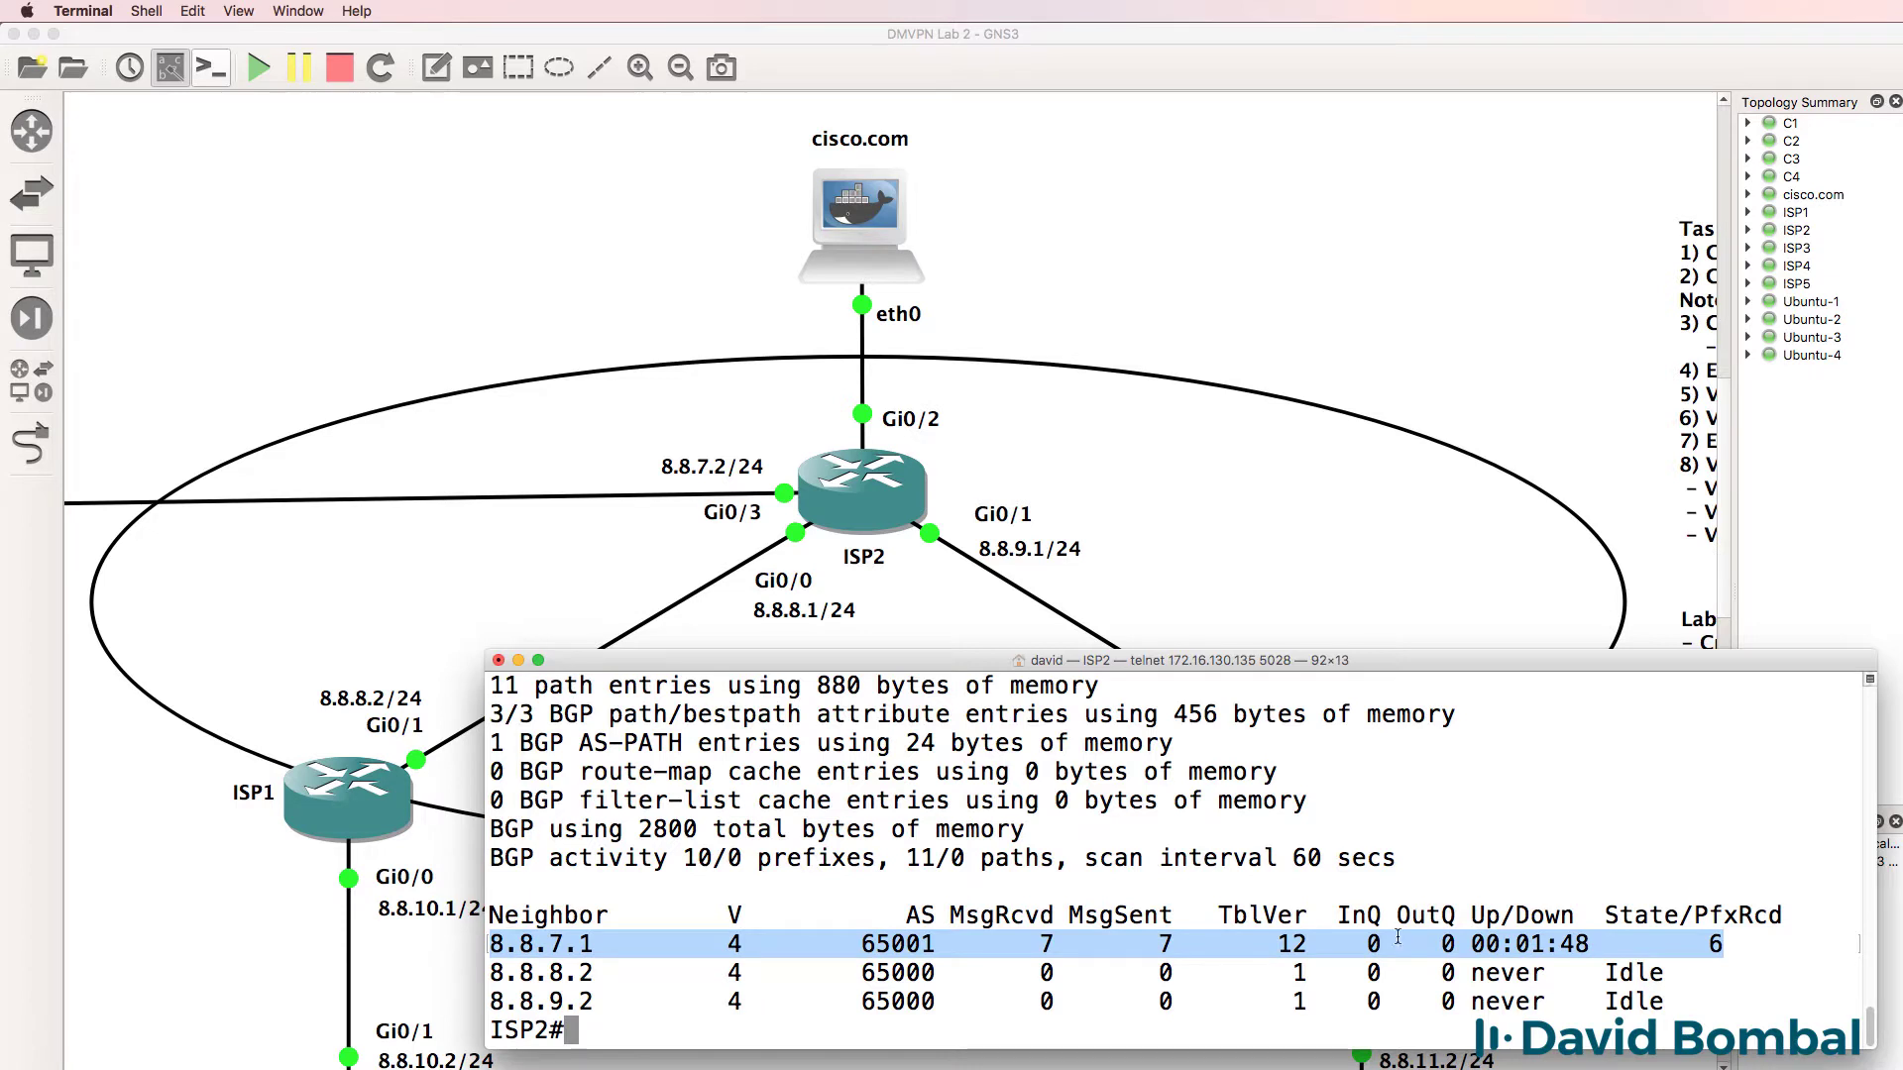
{"action": "left_click_drag", "start_coordinate": [1702, 1000], "coordinate": [489, 959]}
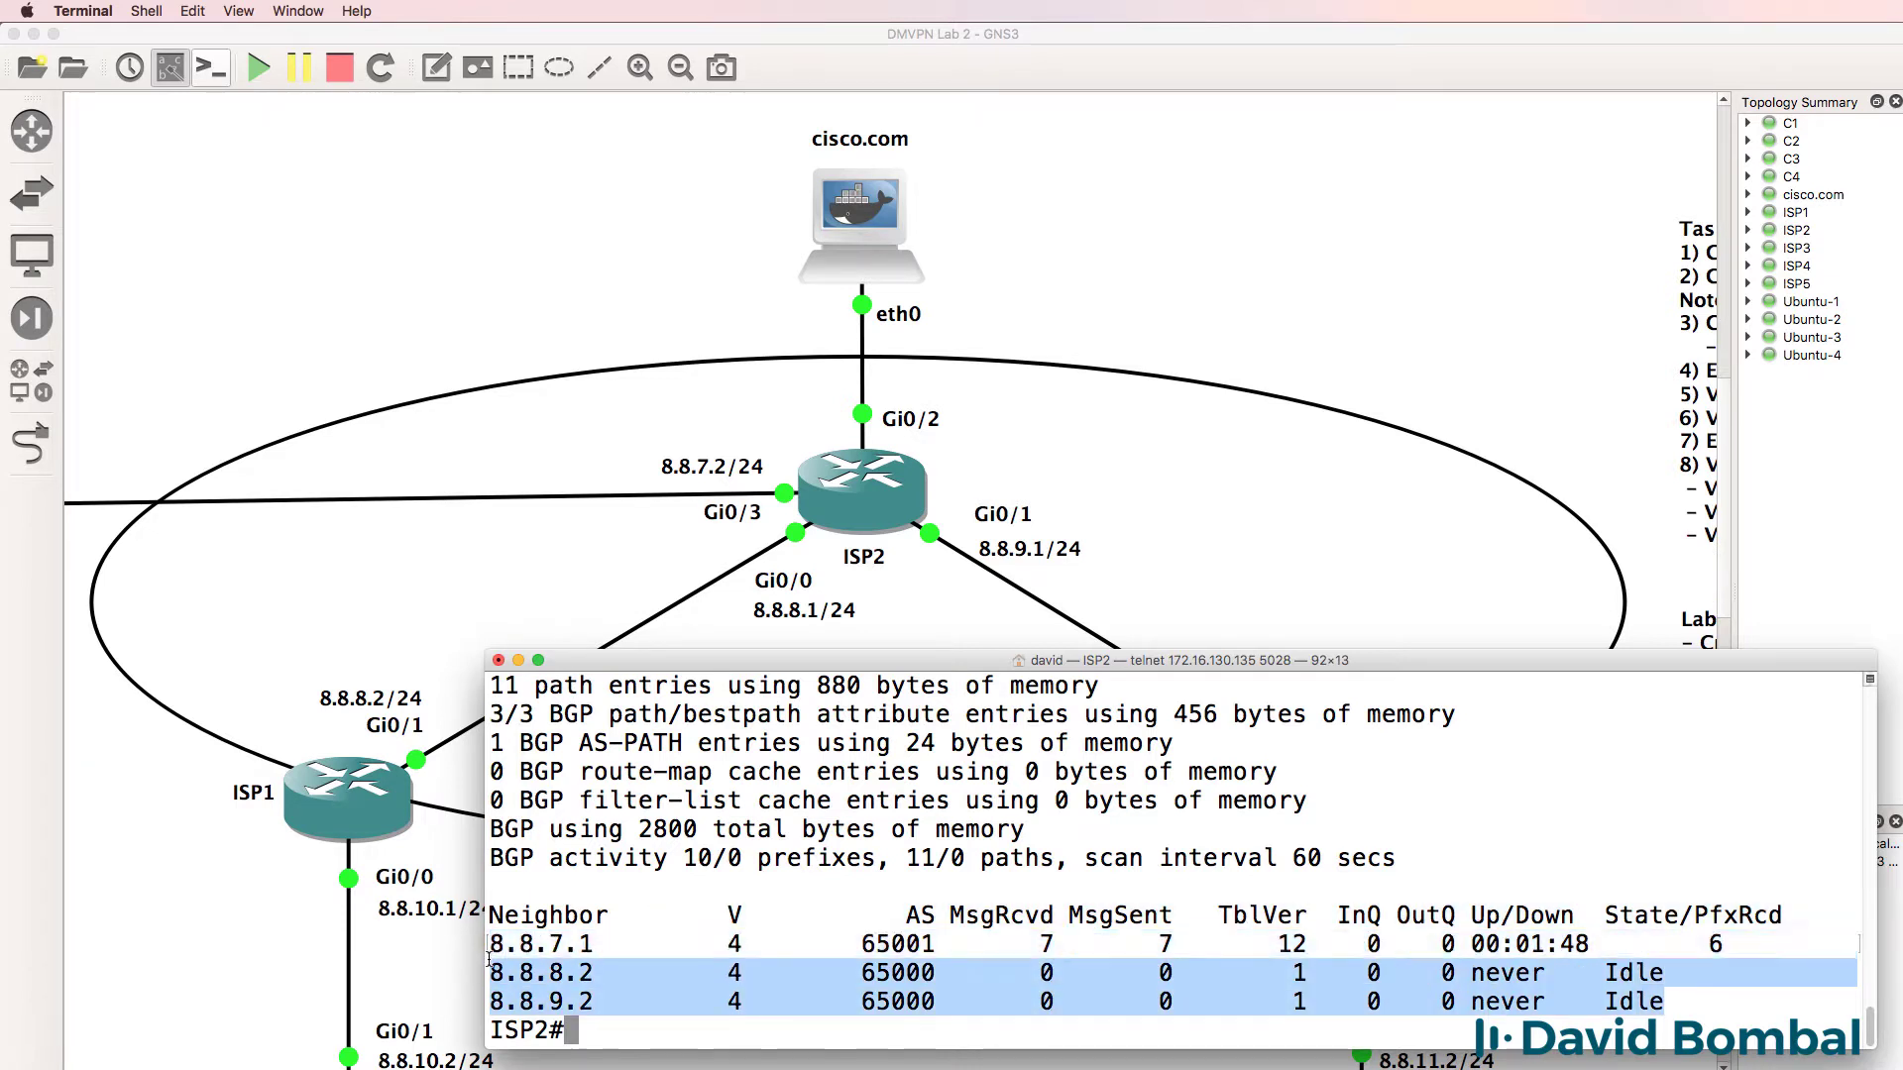
{"action": "key", "text": "Return"}
{"action": "key", "text": "Return"}
{"action": "key", "text": "Return"}
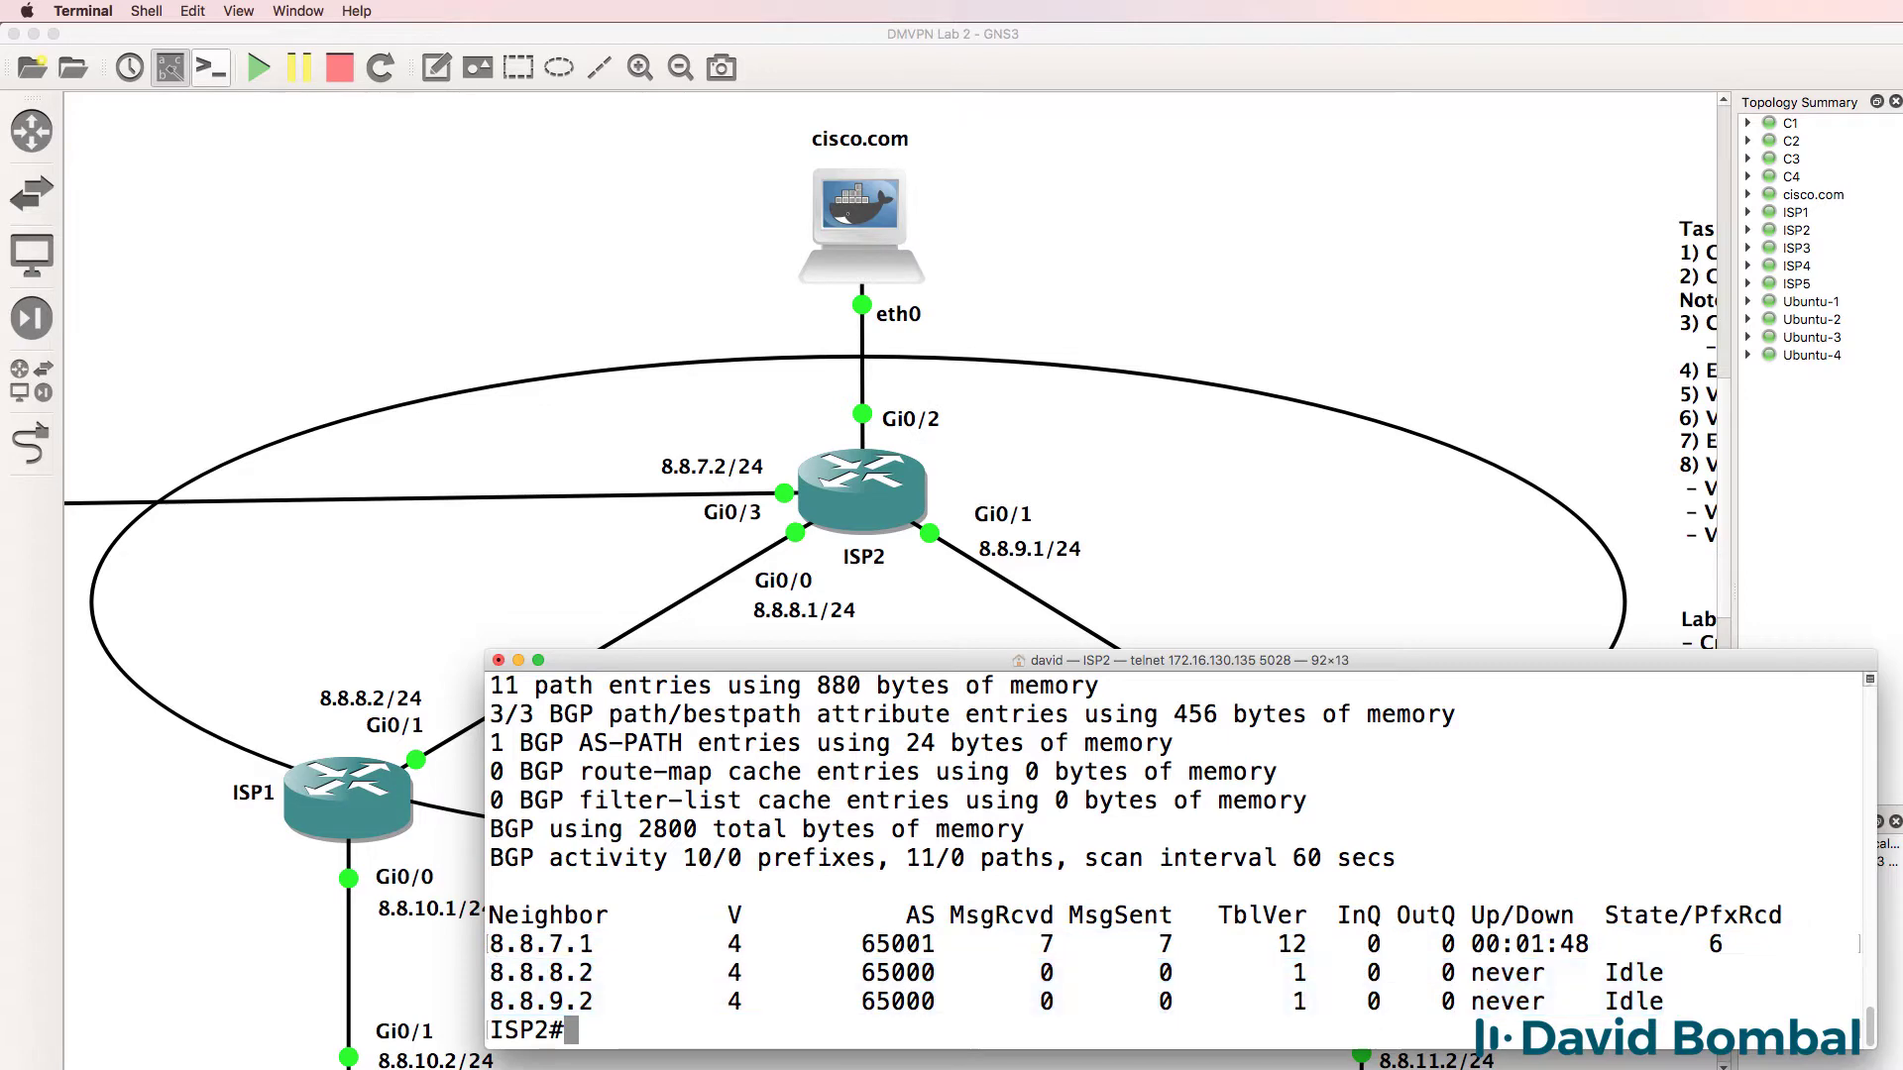
Step: Display the BGP table and ping 4.4.4.4 and 5.5.5.5 successfully
{"action": "type", "text": "sh ip bgp"}
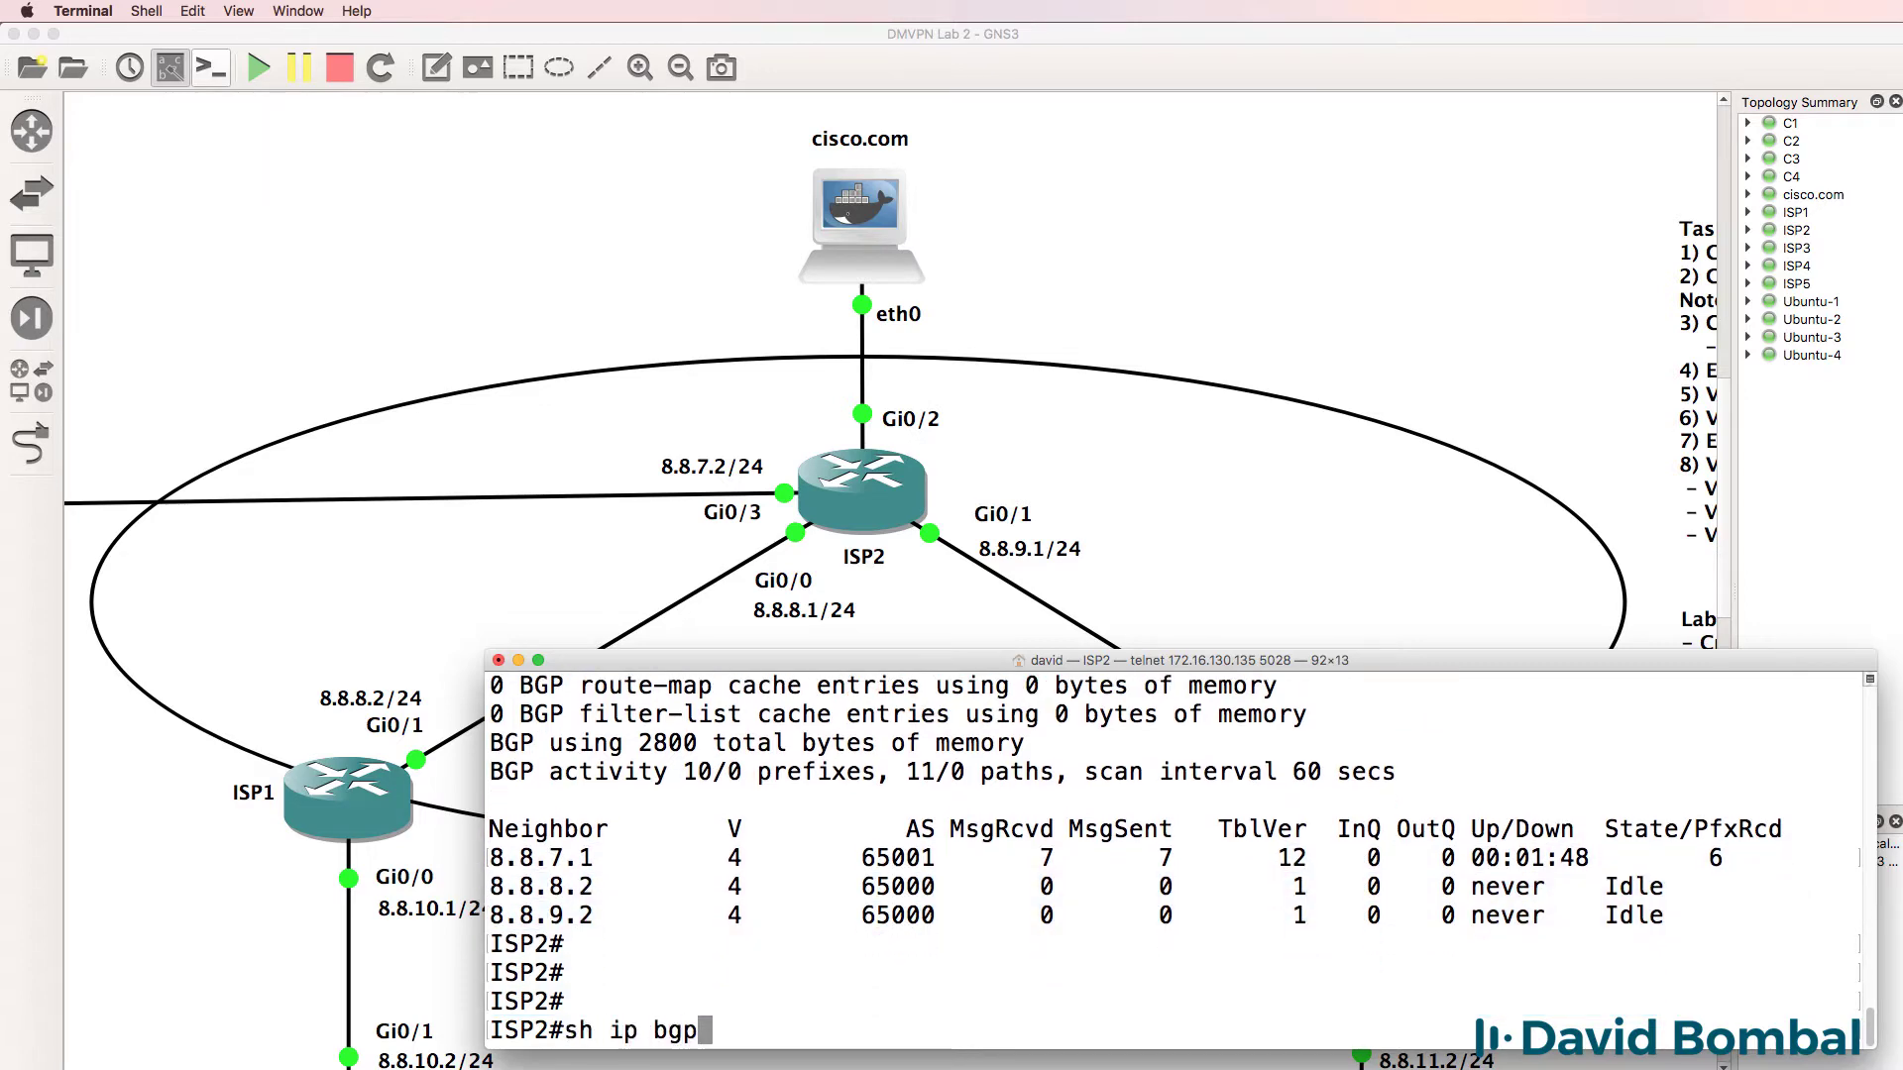
{"action": "key", "text": "Return"}
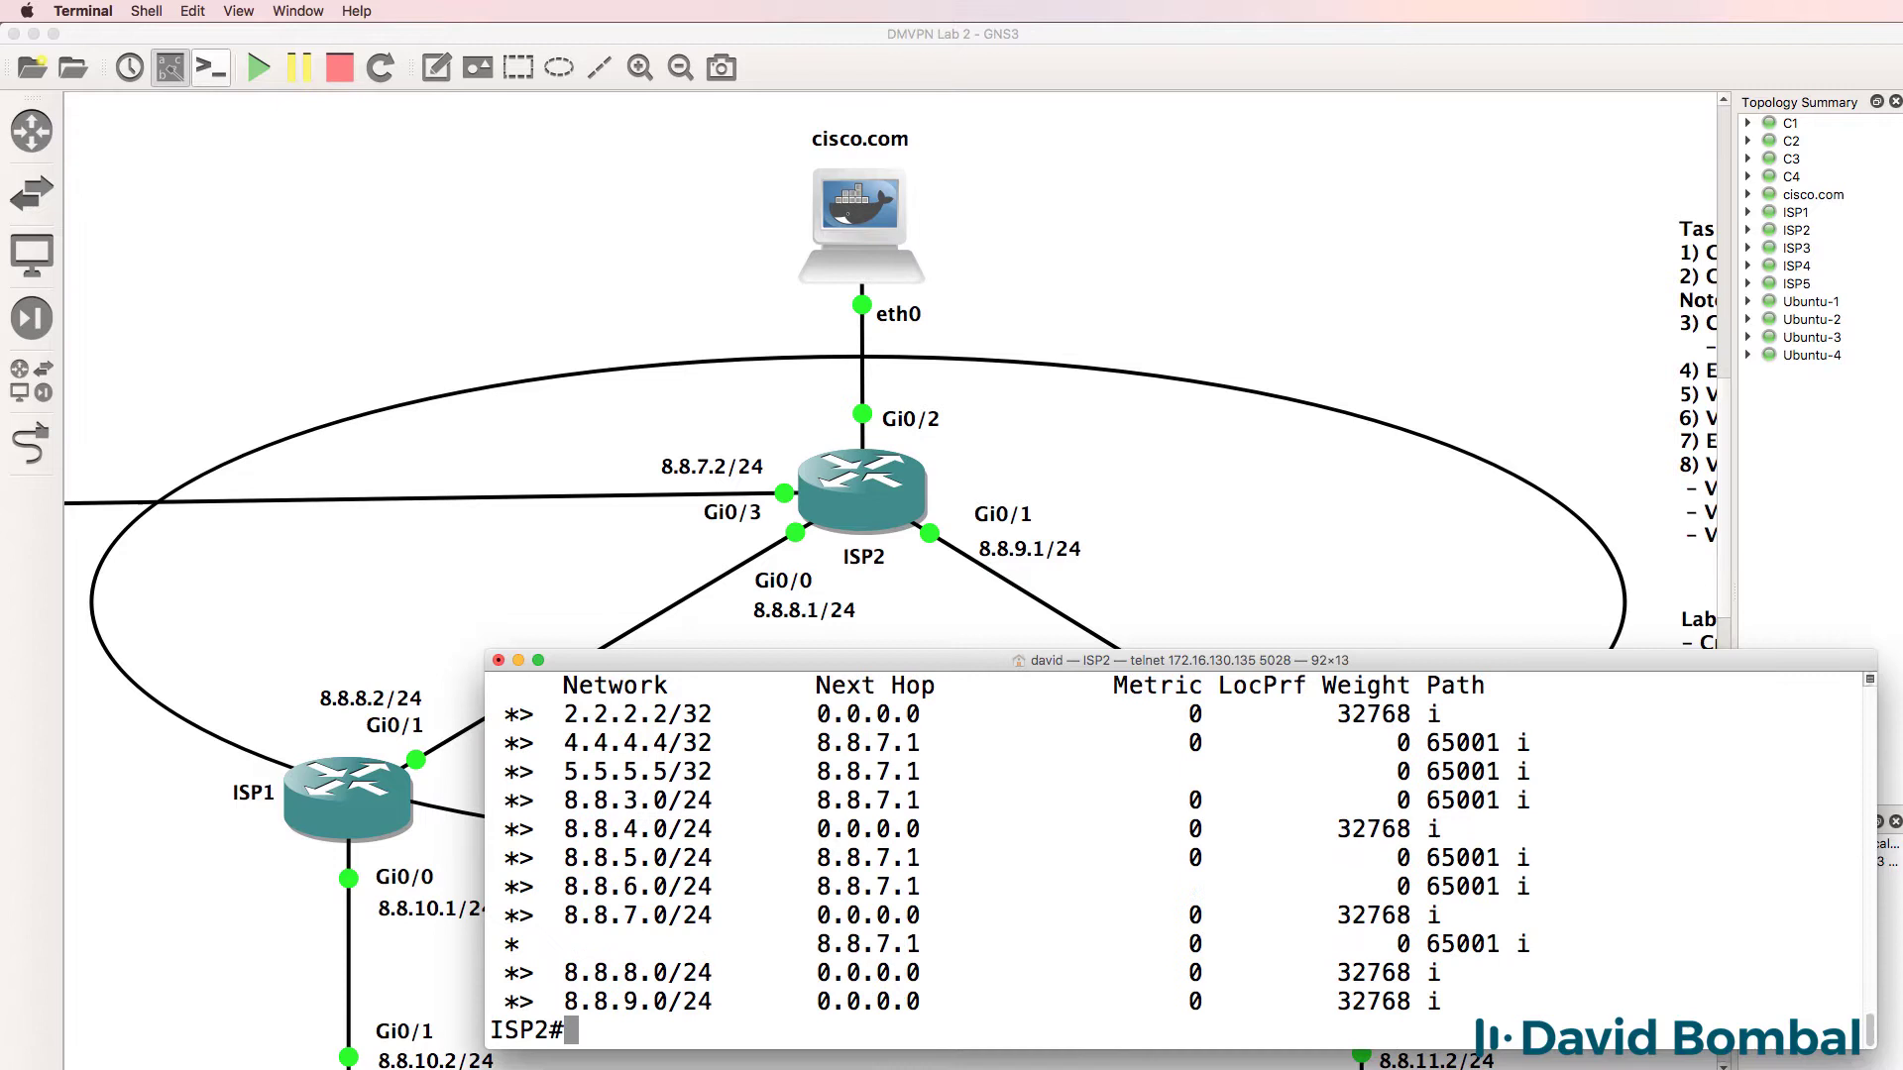
{"action": "left_click_drag", "start_coordinate": [765, 651], "coordinate": [753, 390]}
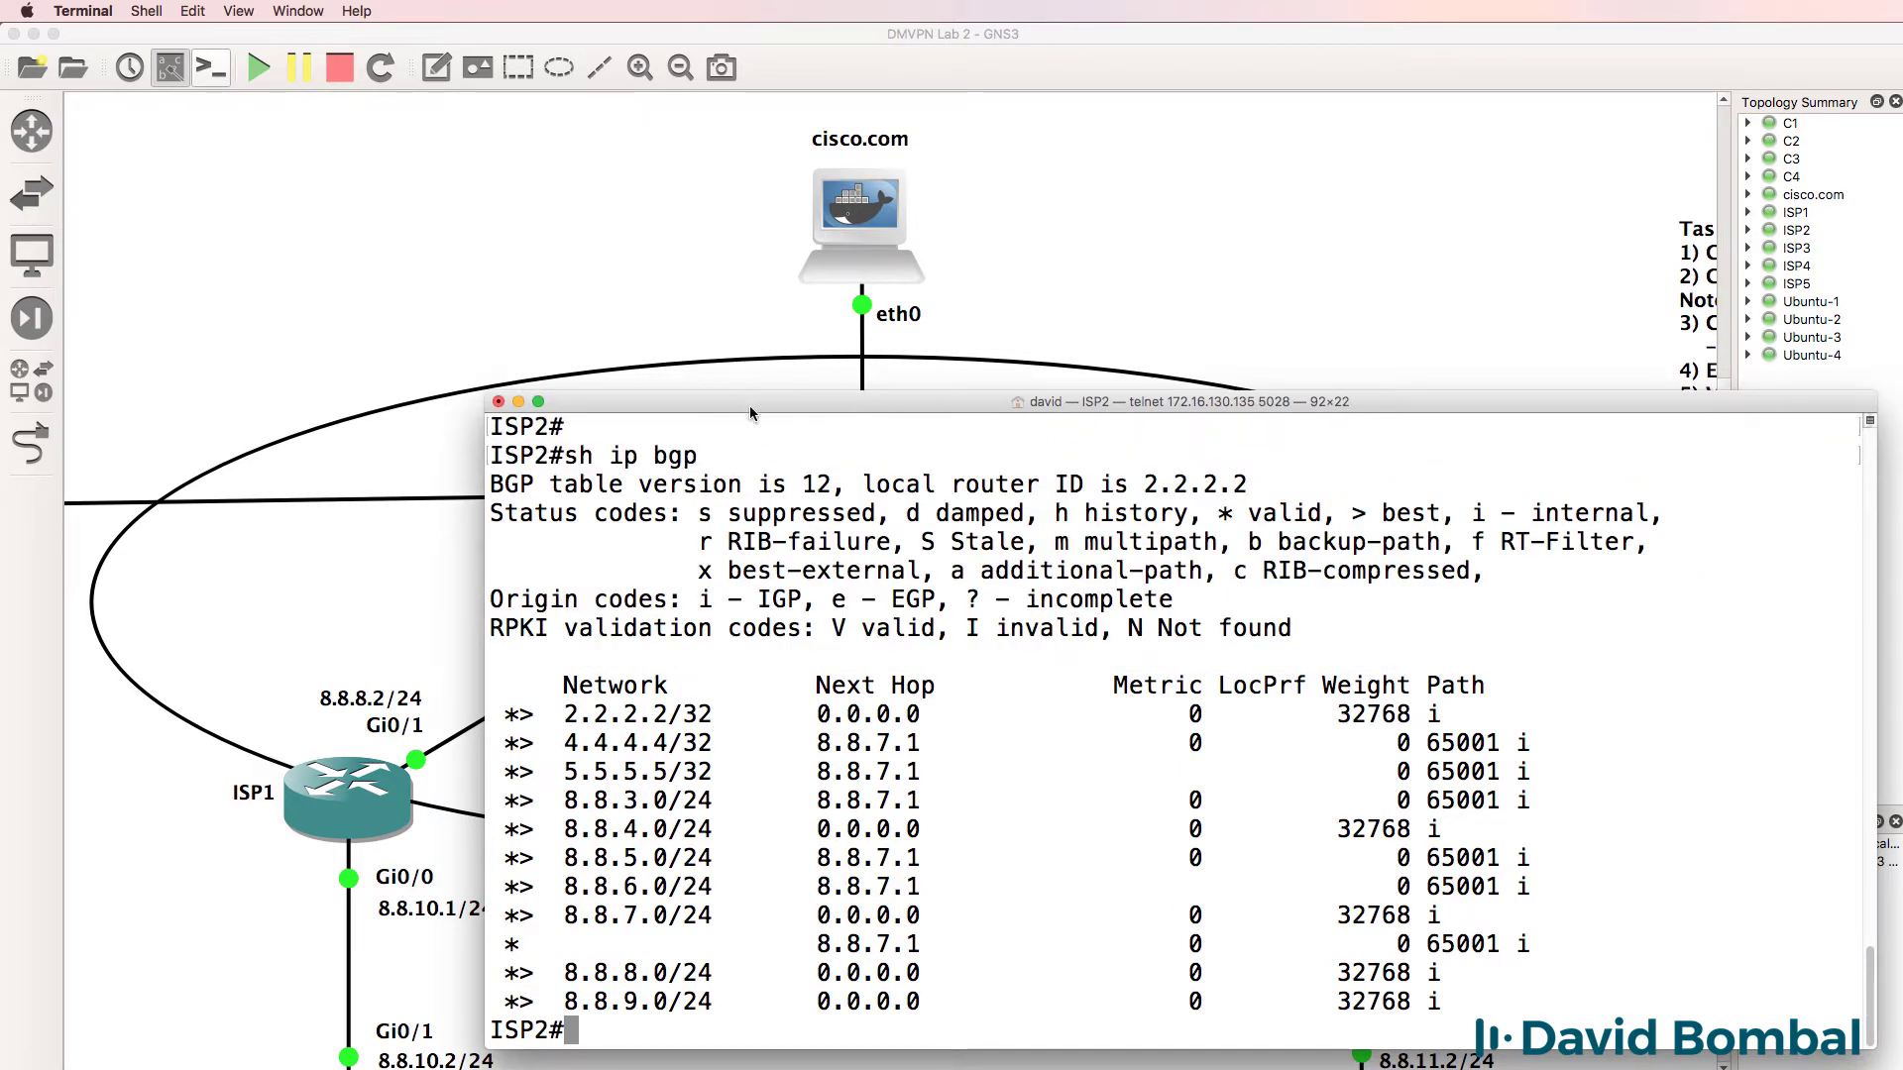
{"action": "type", "text": "ping 4.4.4.4"}
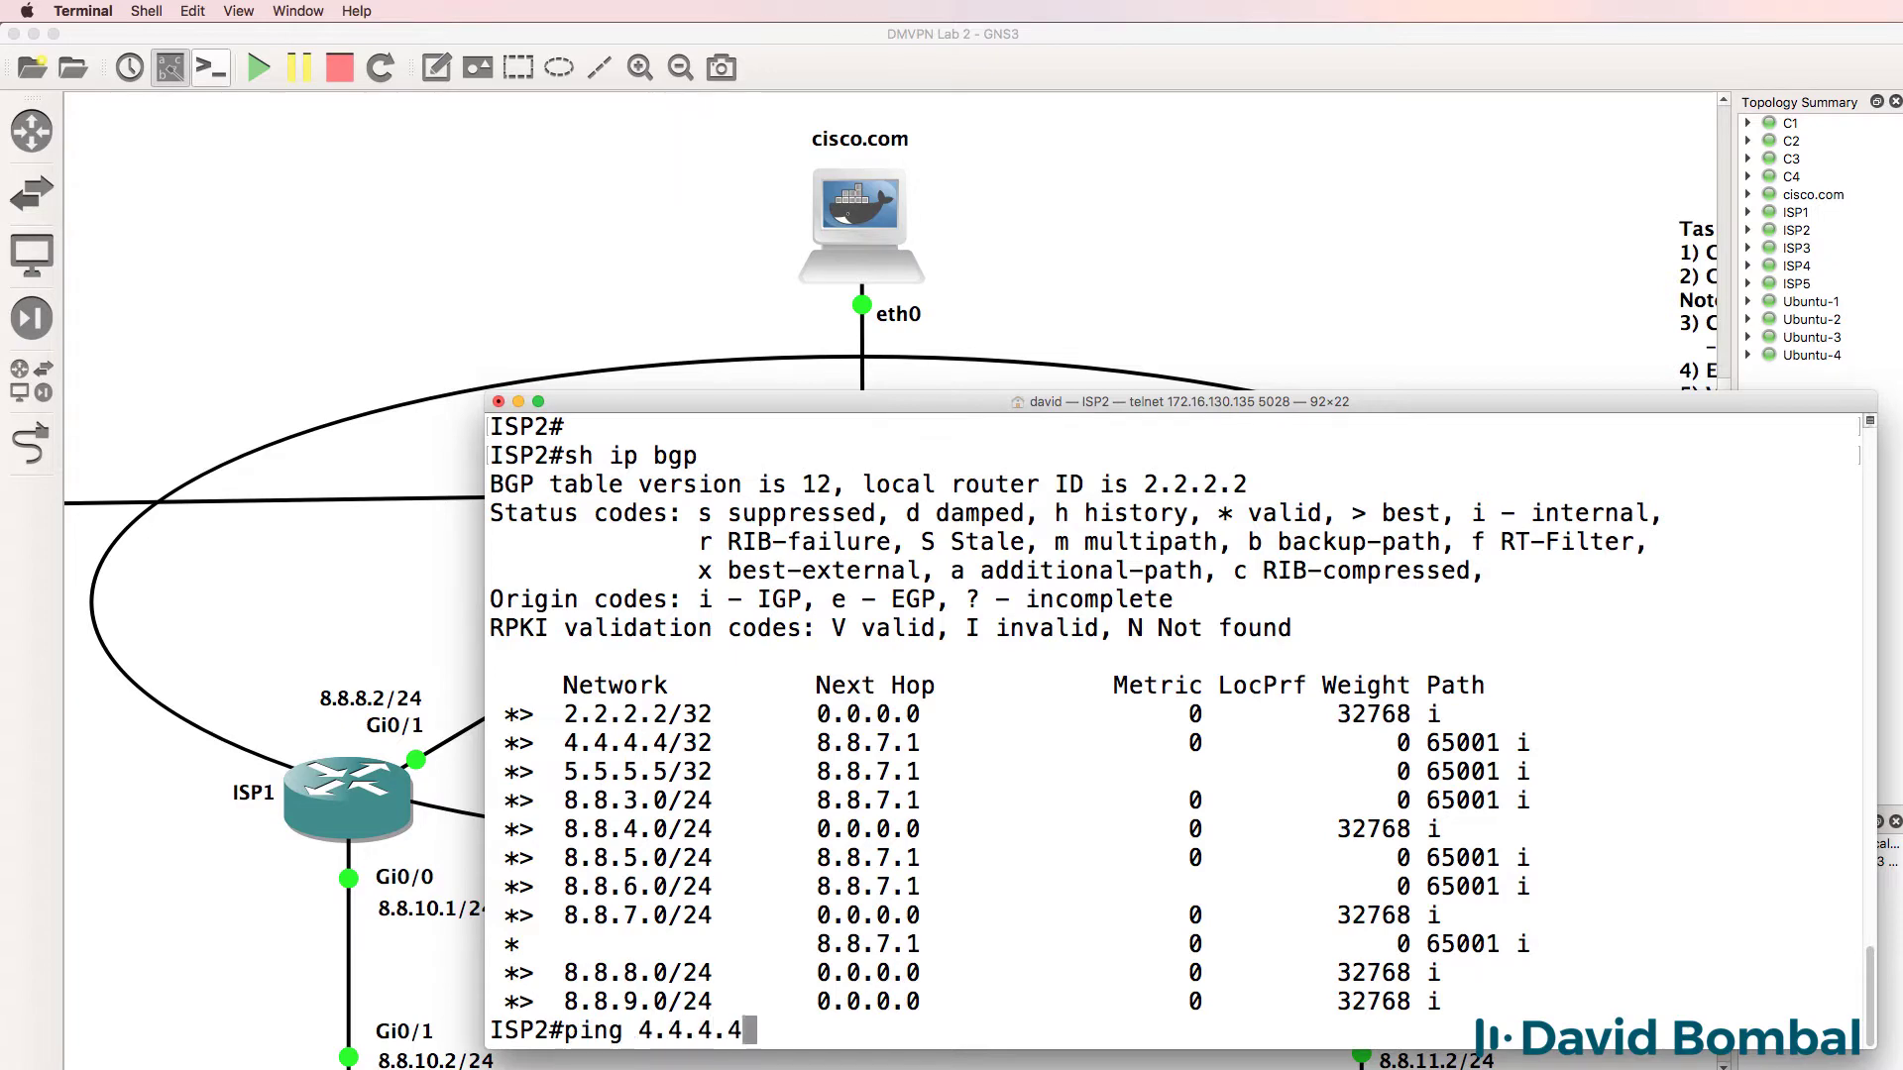
{"action": "key", "text": "Return"}
{"action": "type", "text": "ping 5."}
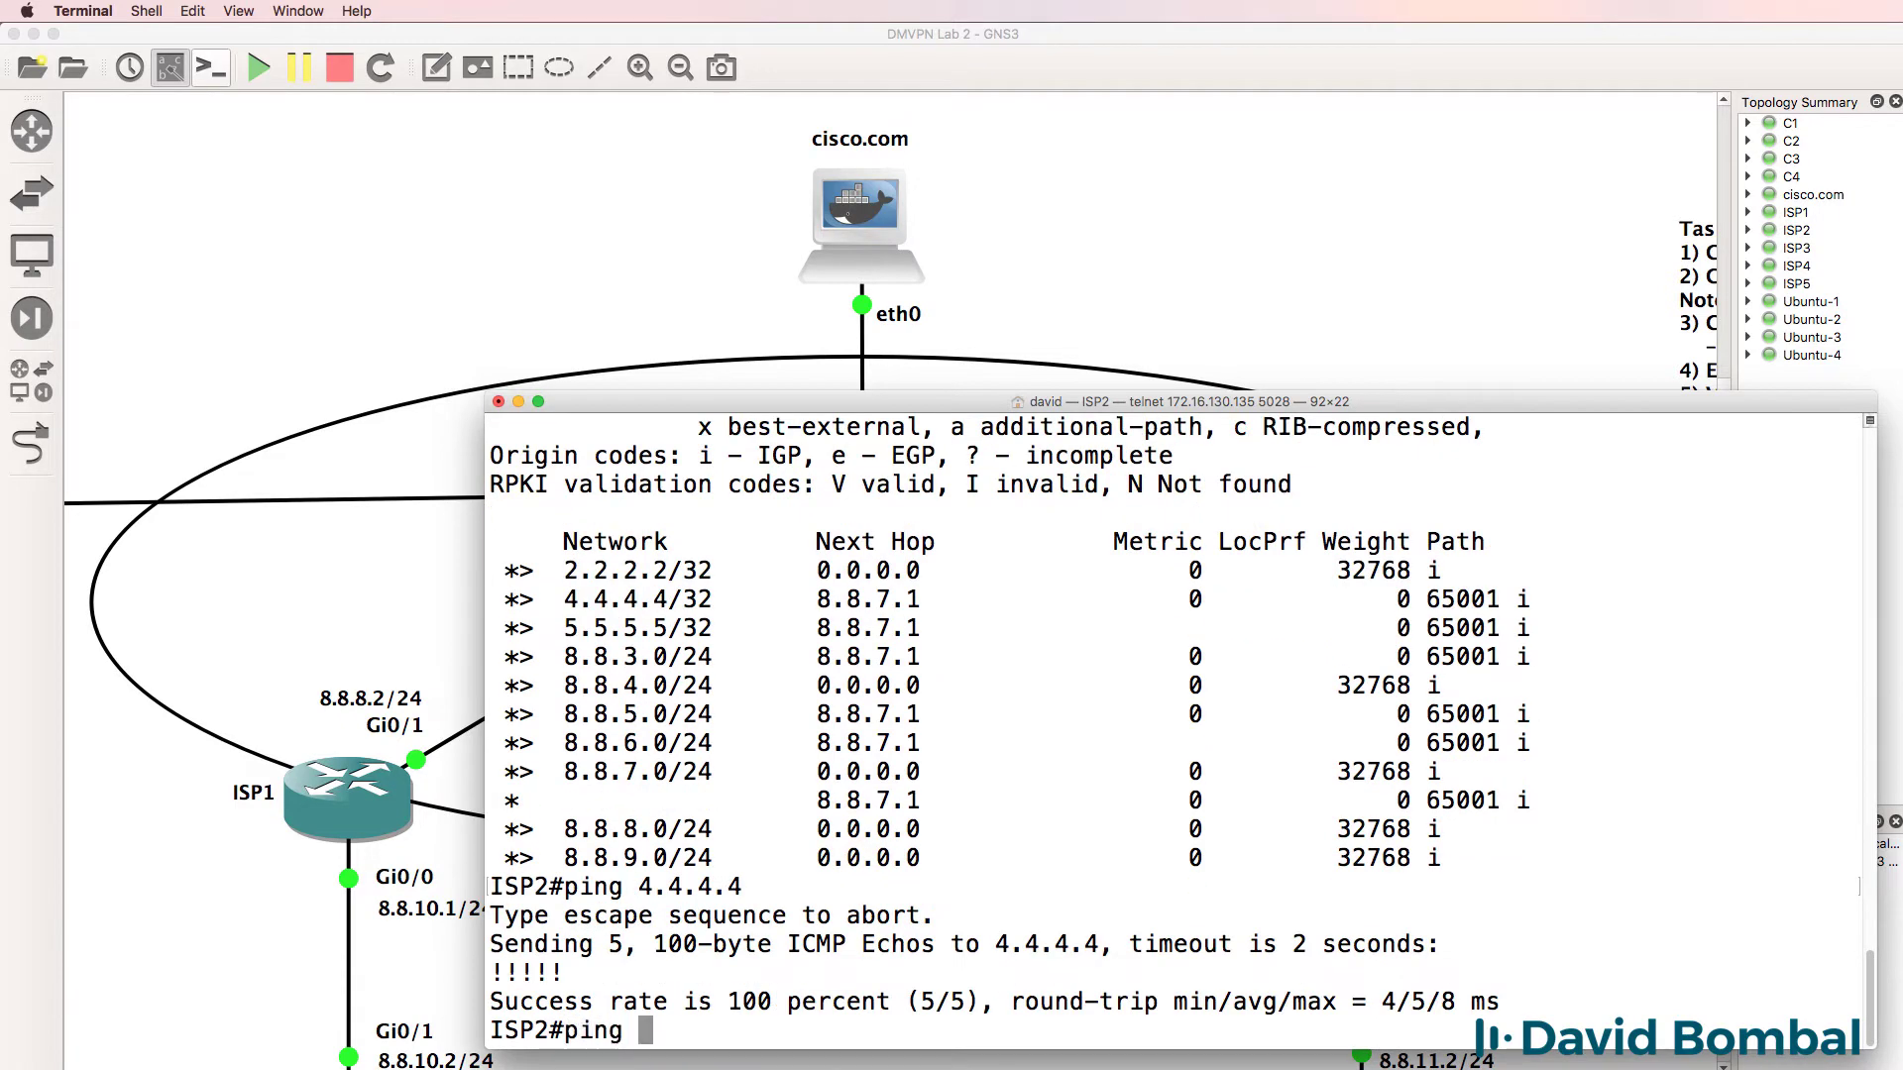
{"action": "type", "text": "5.5.5"}
{"action": "key", "text": "Return"}
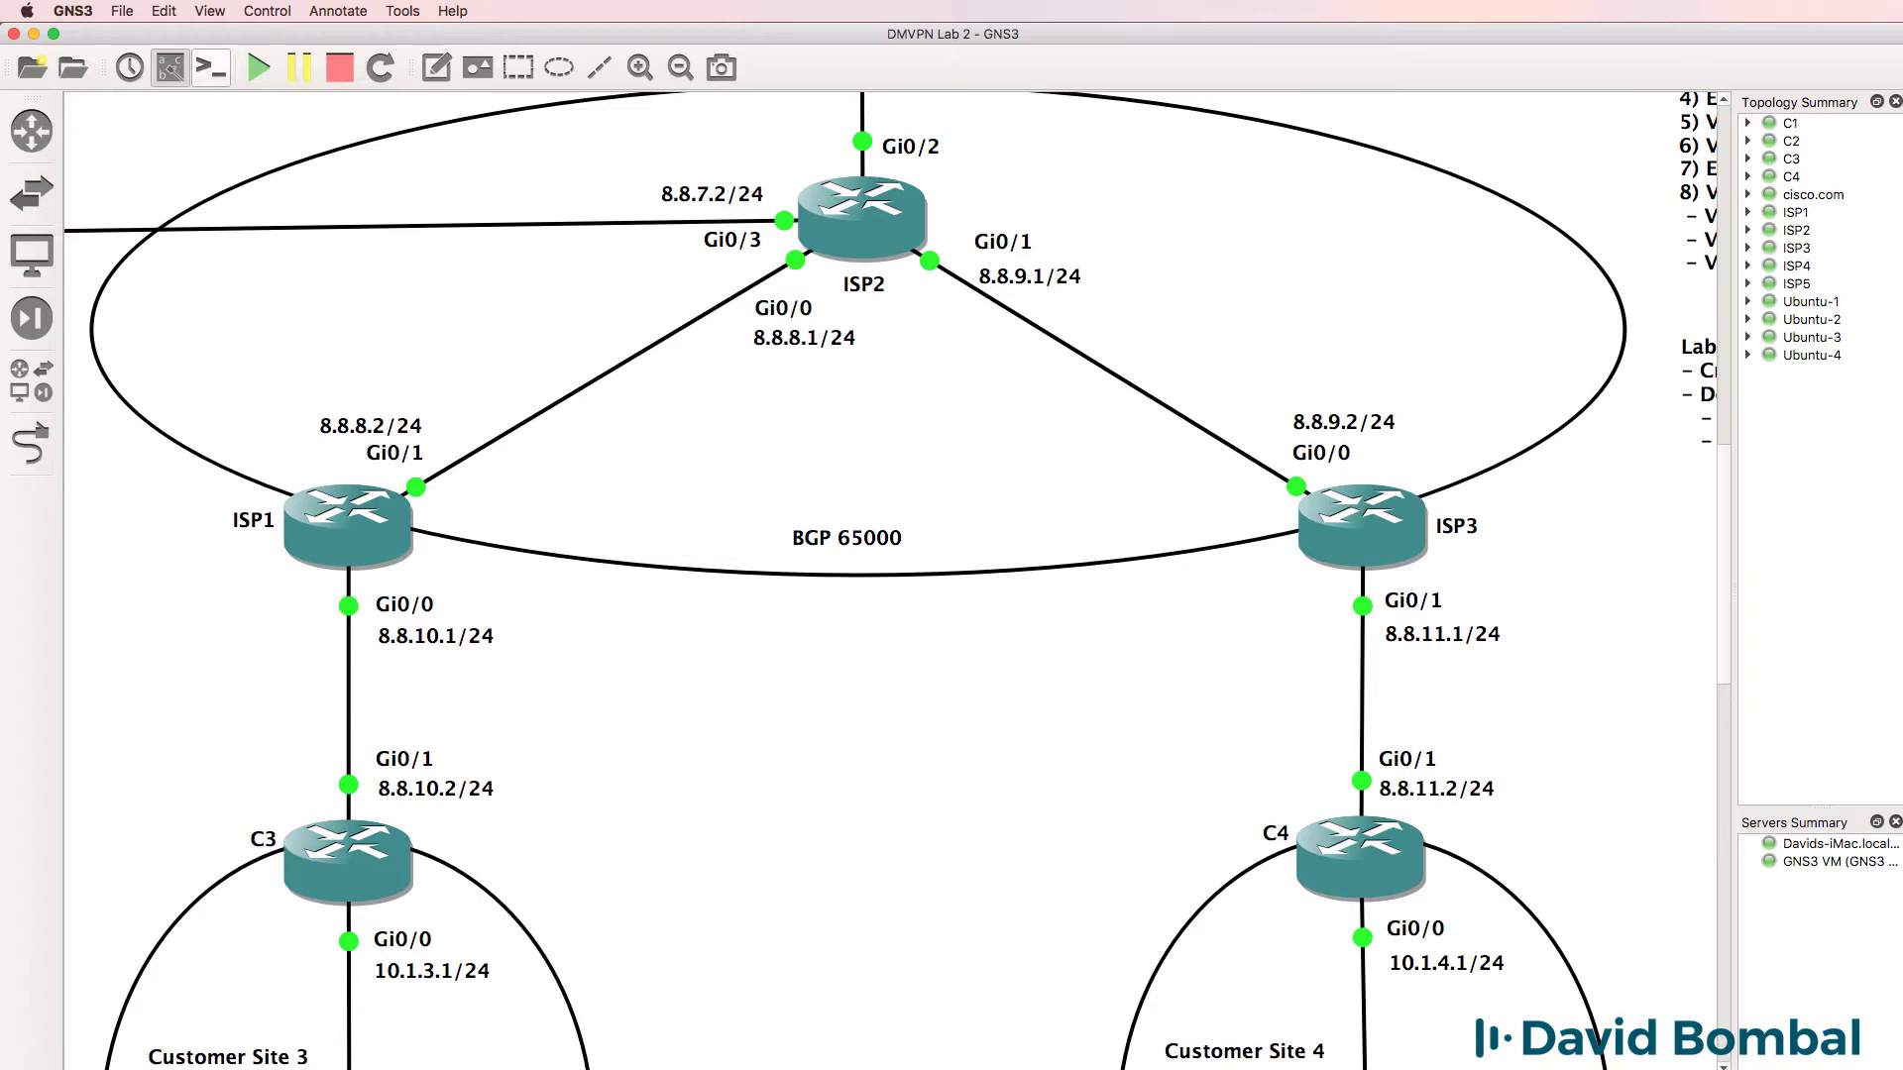
Step: Bring the ISP2 console forward and shrink it to uncover ISP3
{"action": "right_click", "coordinate": [618, 1069]}
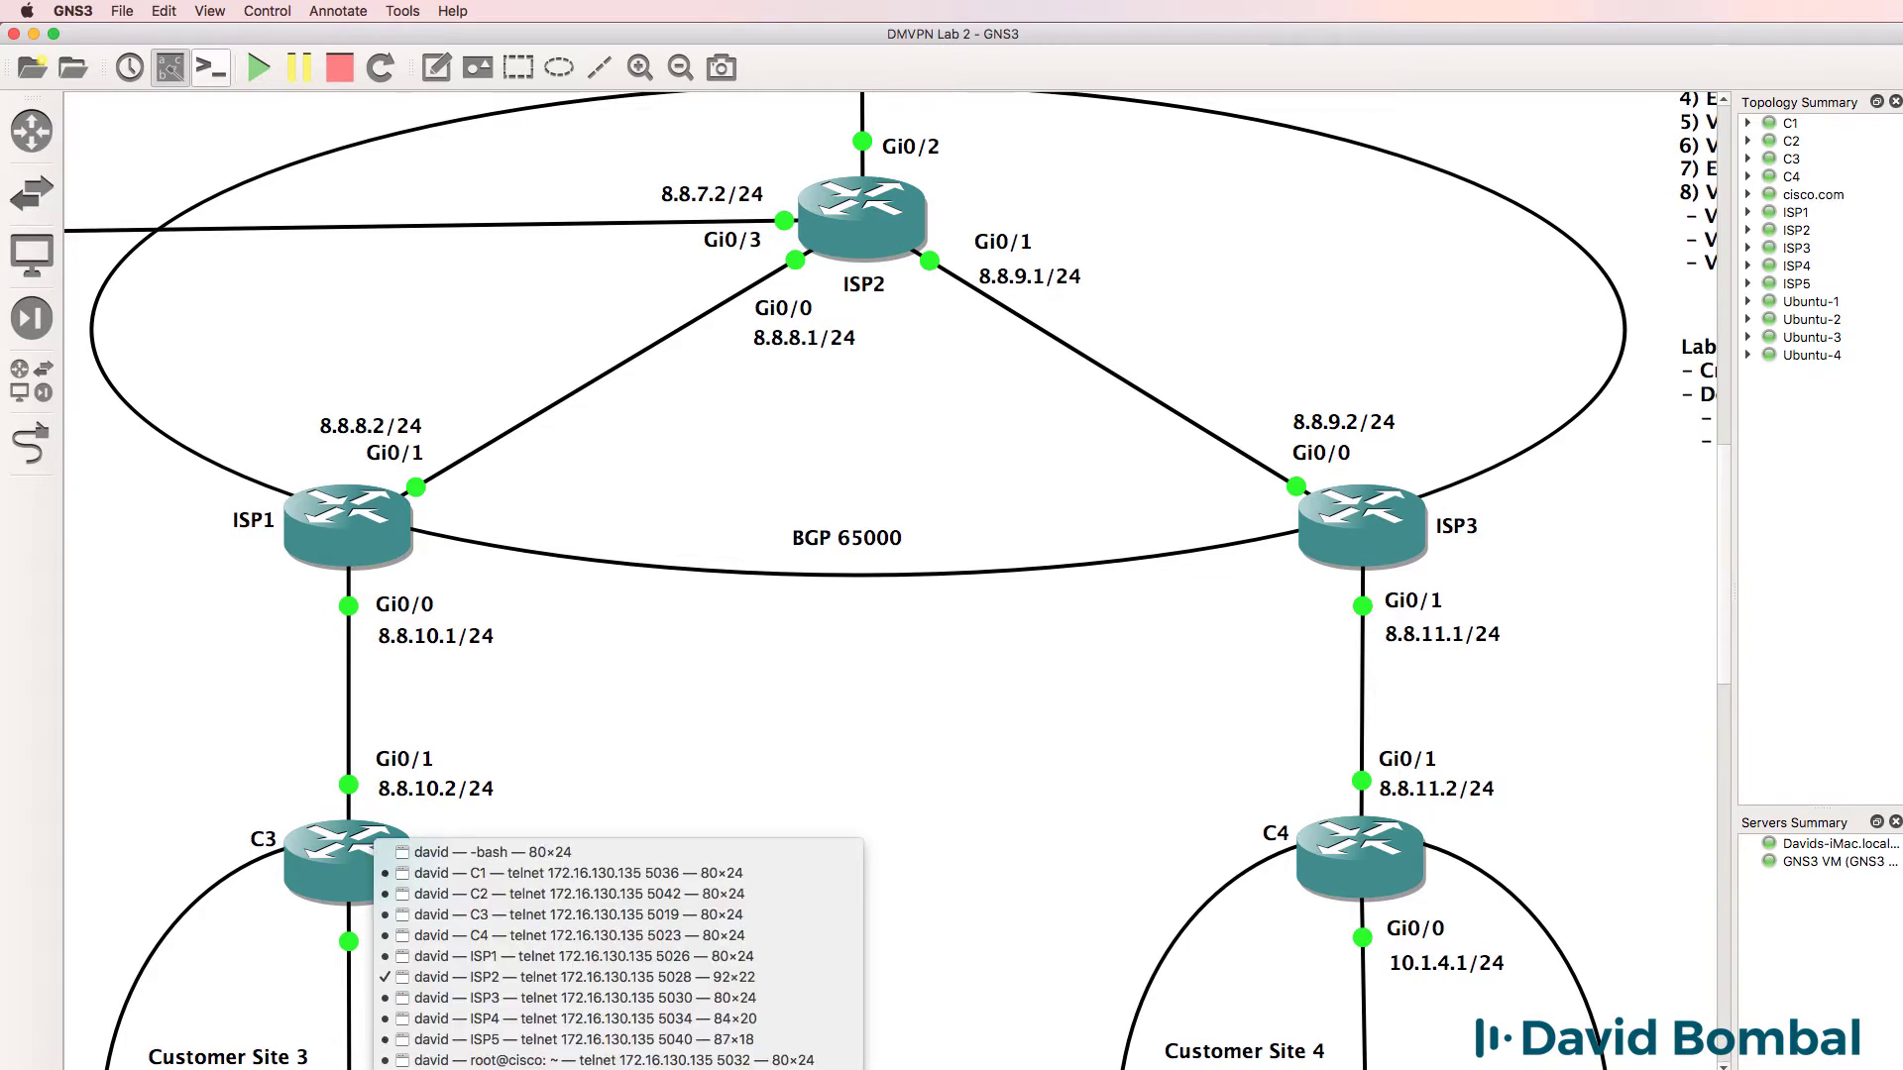
{"action": "left_click", "coordinate": [470, 979]}
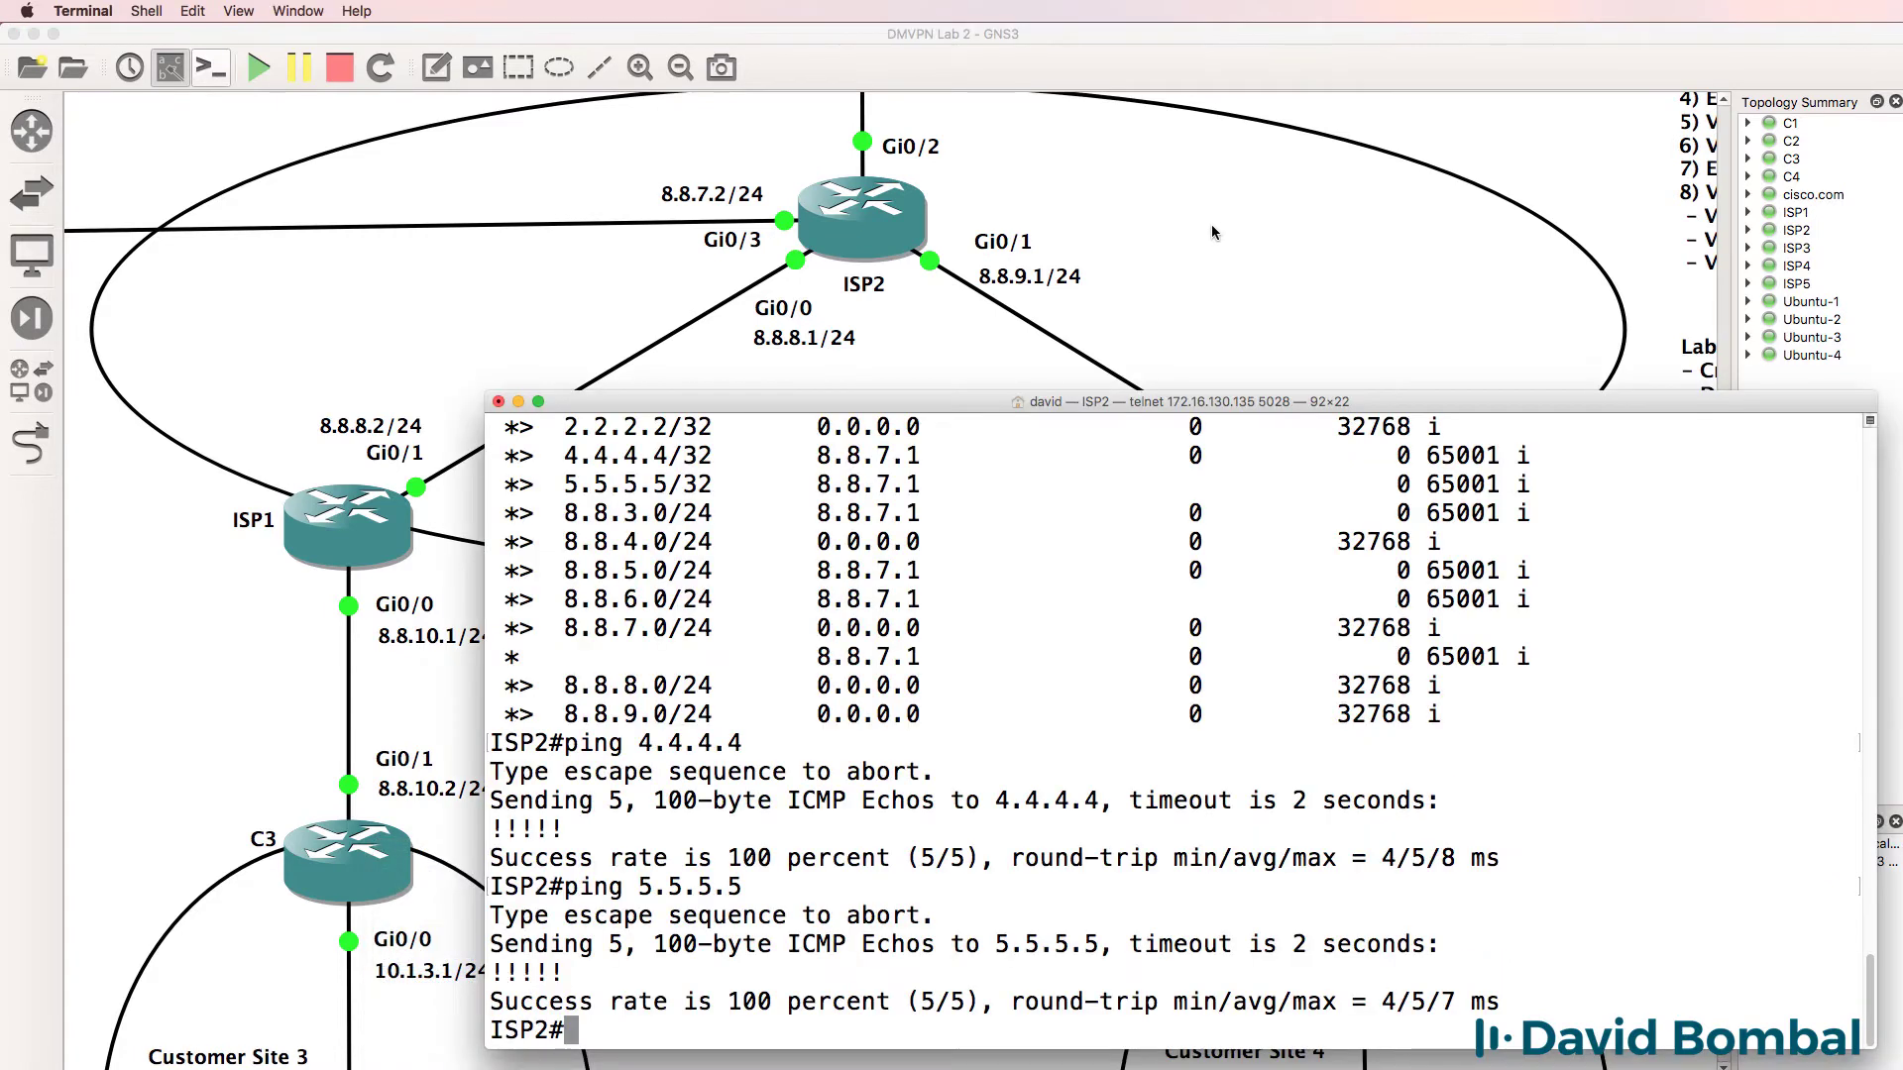
{"action": "left_click_drag", "start_coordinate": [1138, 511], "coordinate": [1130, 589]}
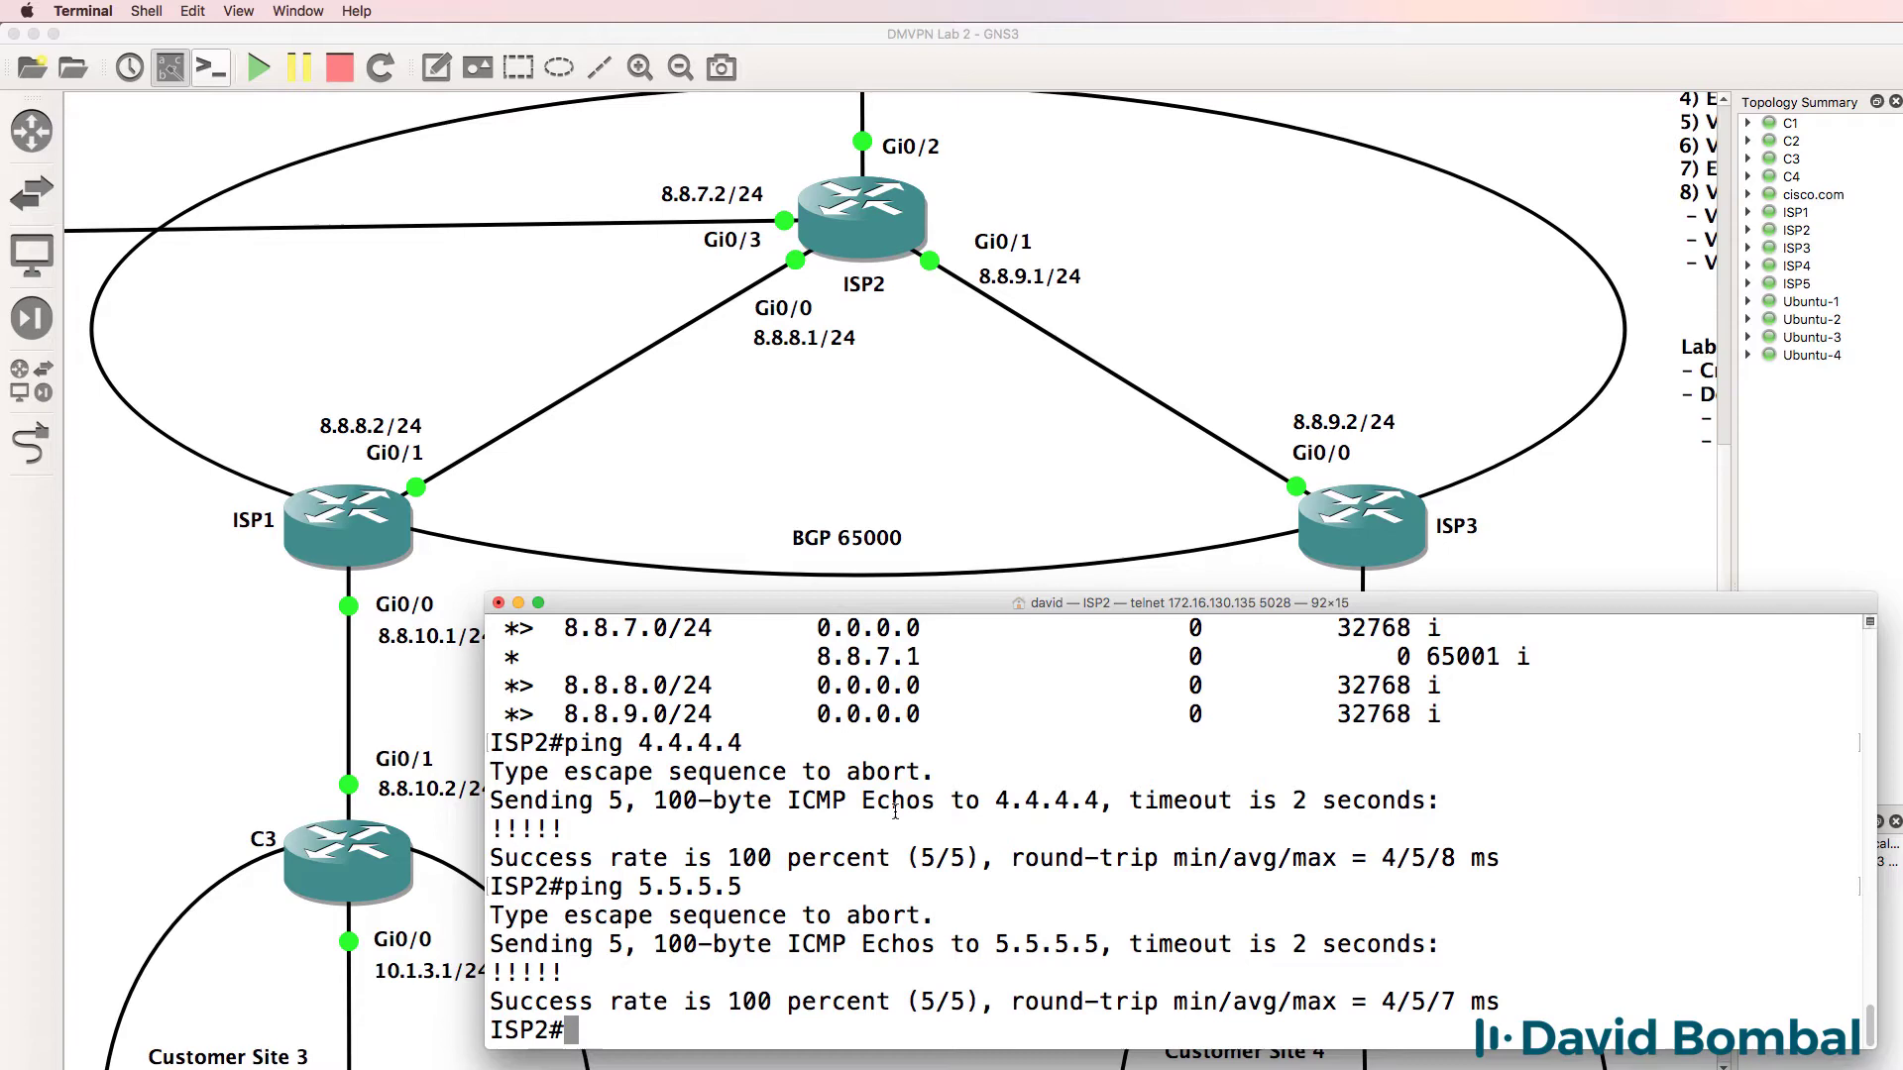
Step: Page through ISP2's running configuration to find the BGP neighbor lines
{"action": "type", "text": "sh run"}
{"action": "key", "text": "Return"}
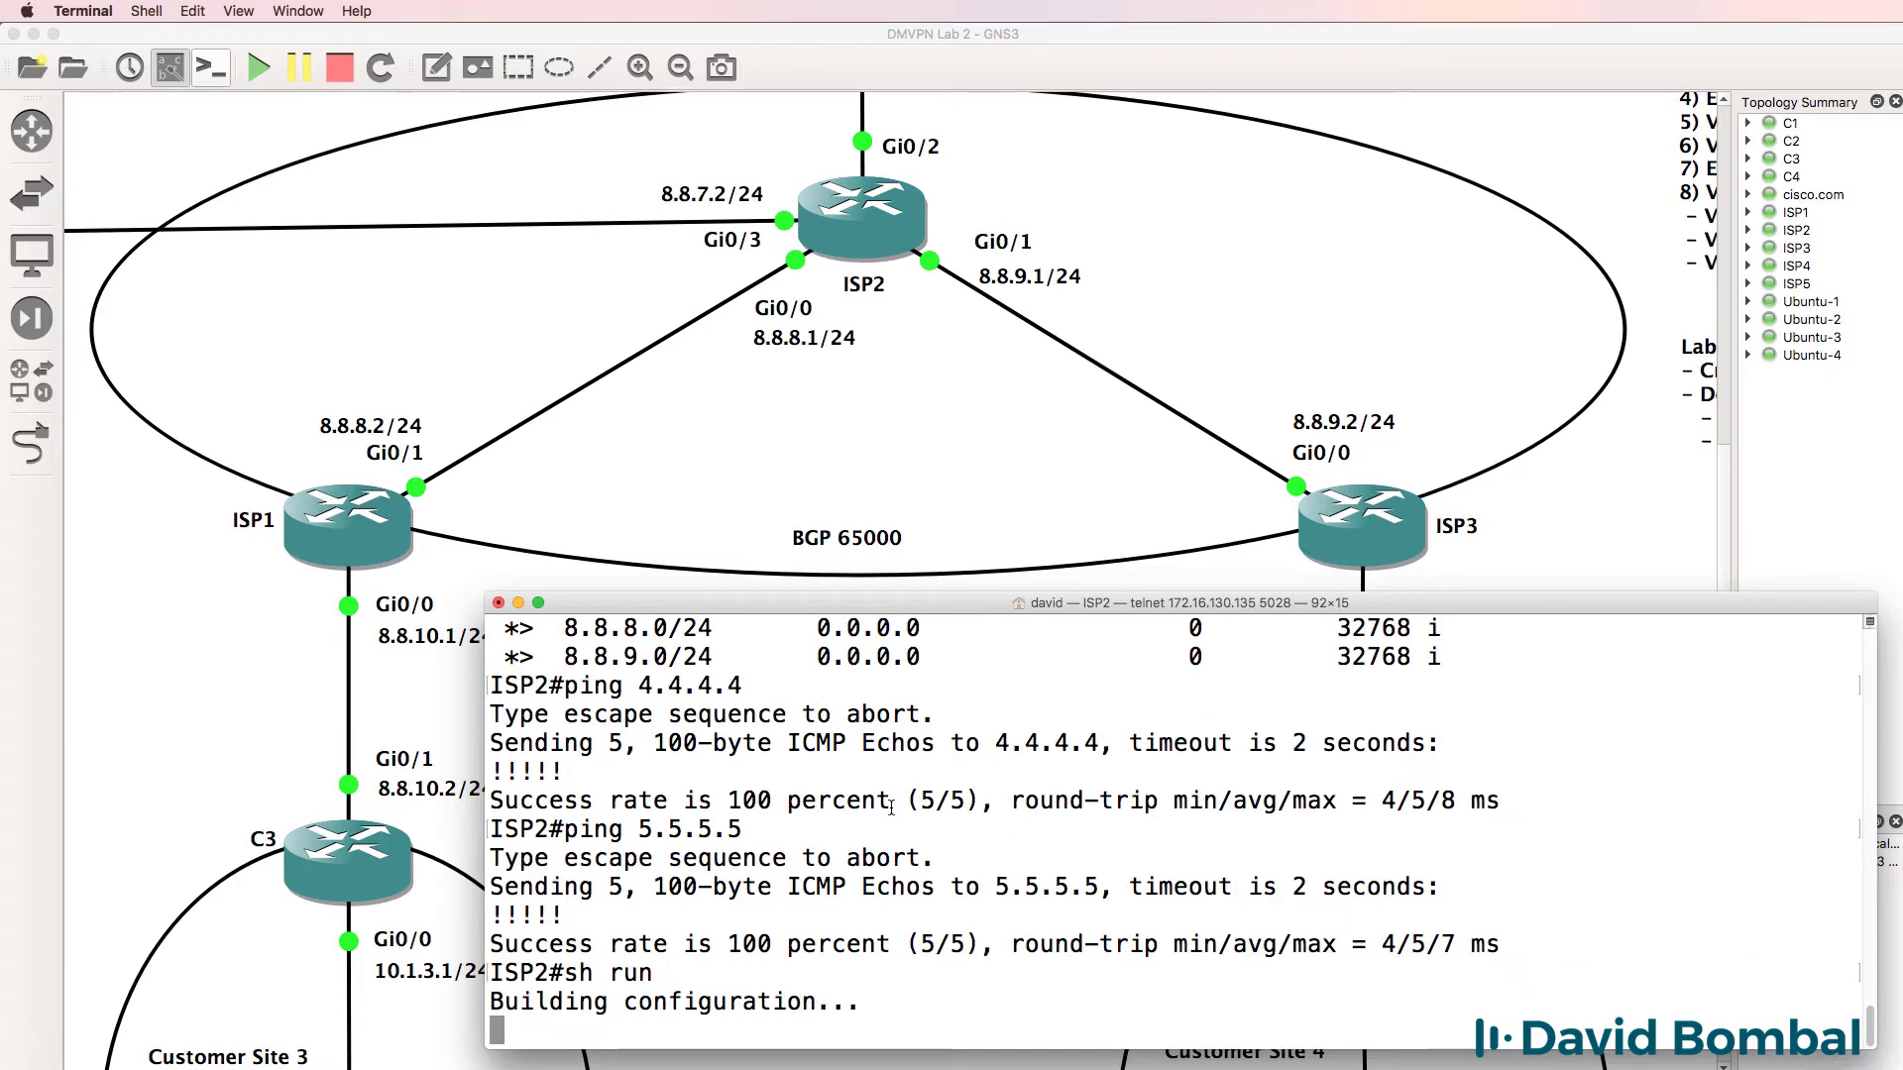
{"action": "key", "text": "space"}
{"action": "key", "text": "space"}
{"action": "key", "text": "space"}
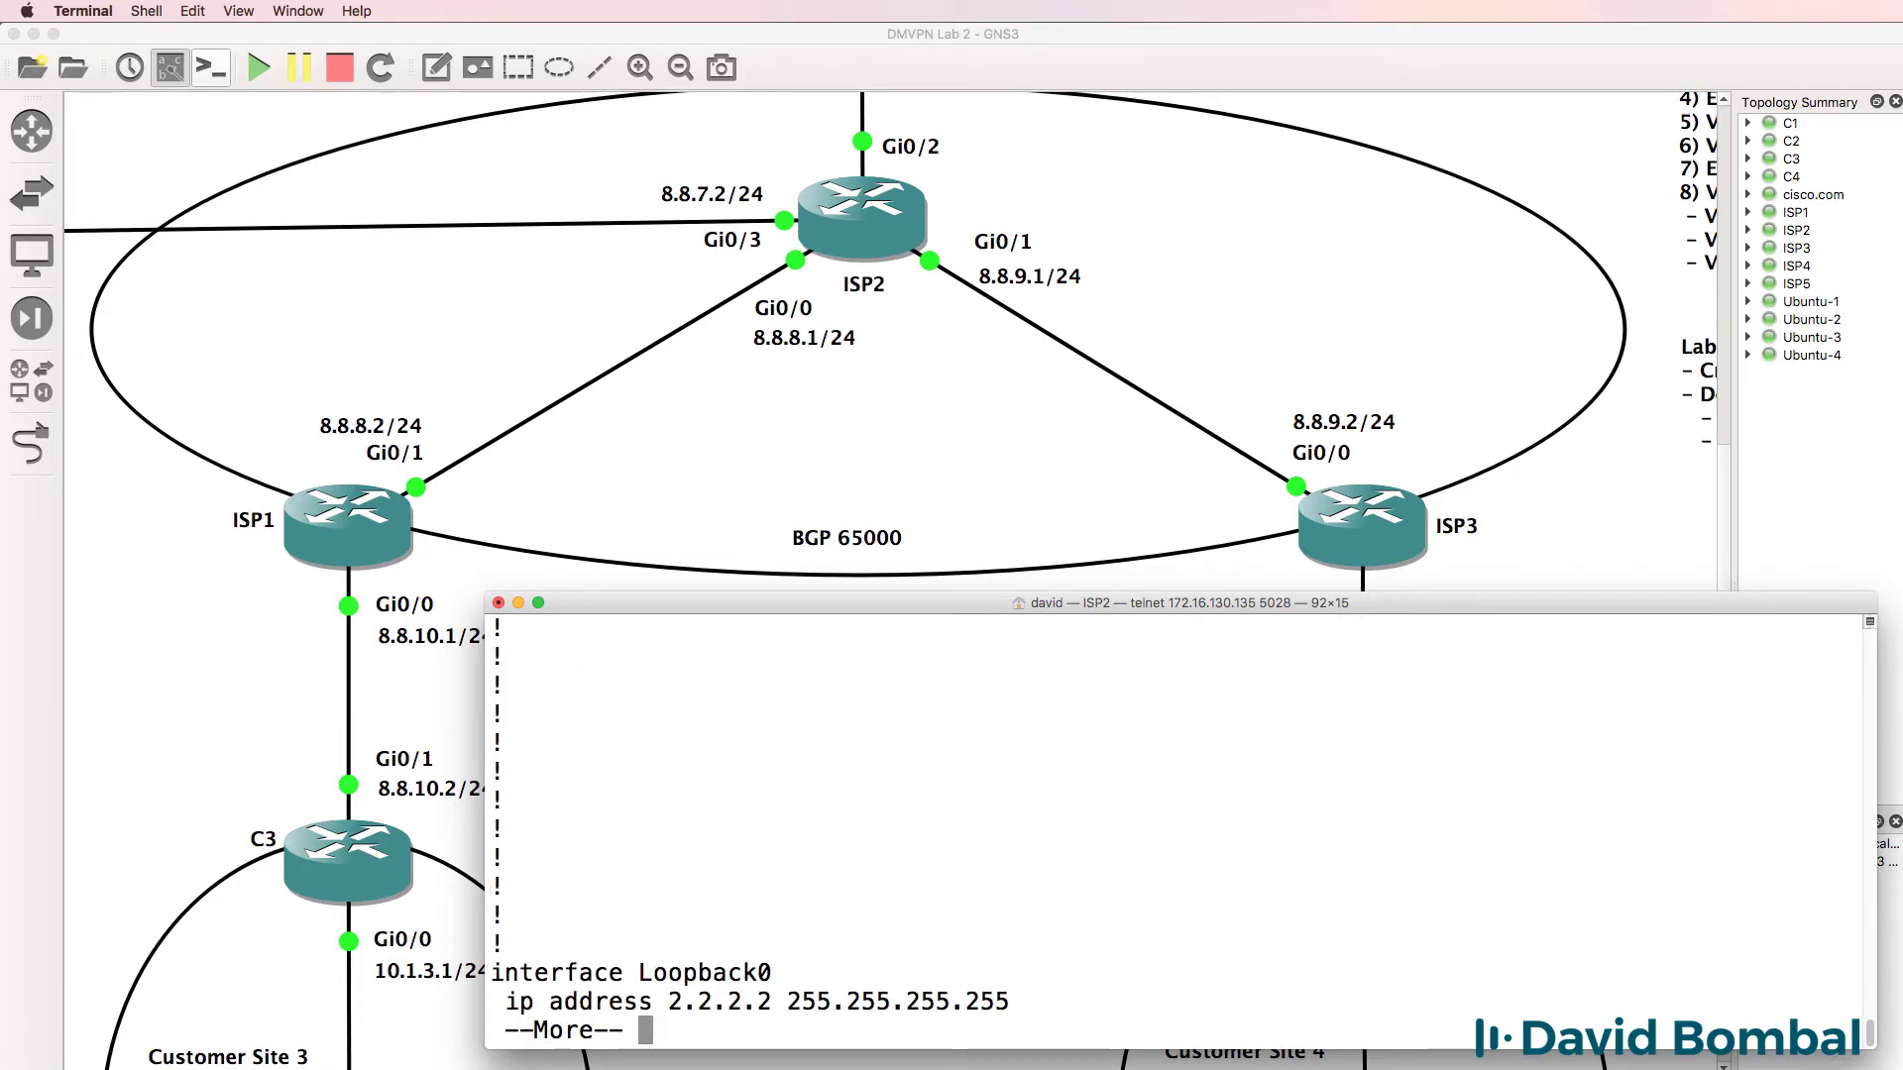
{"action": "key", "text": "space"}
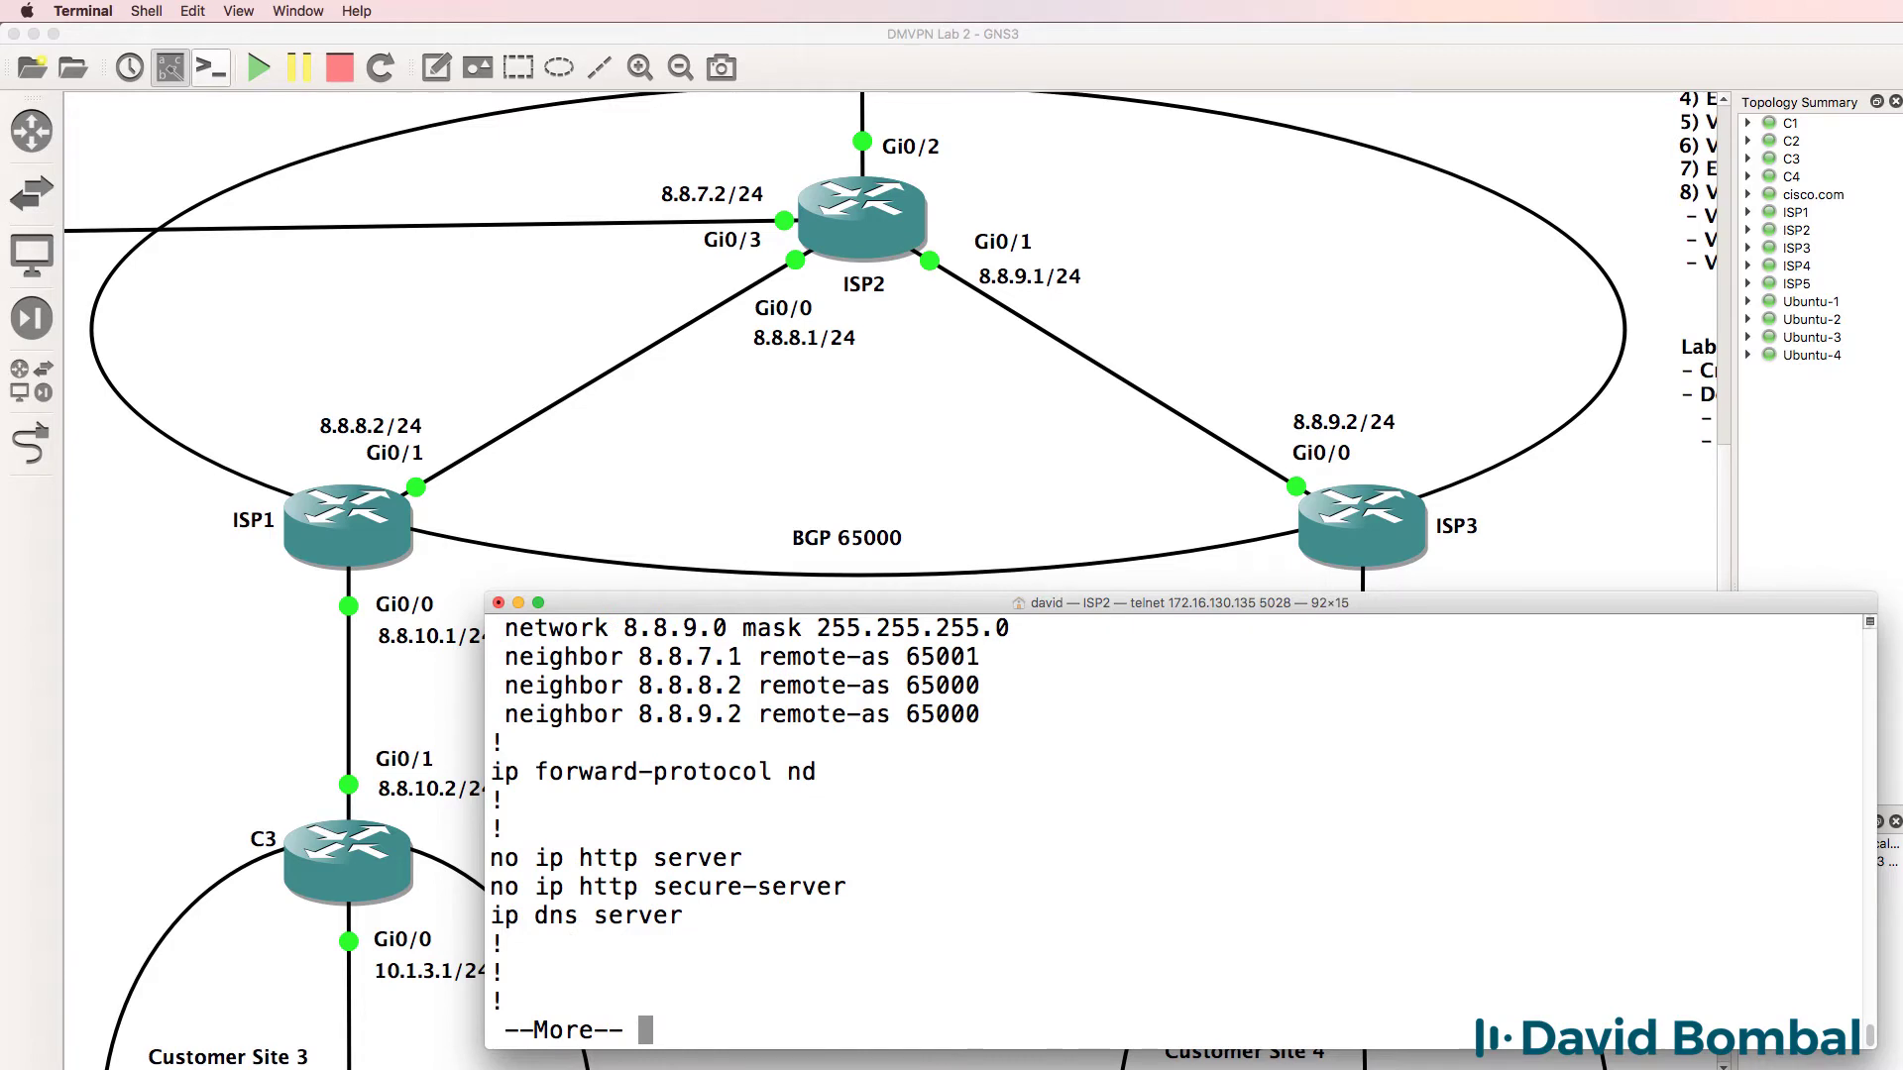
{"action": "key", "text": "q"}
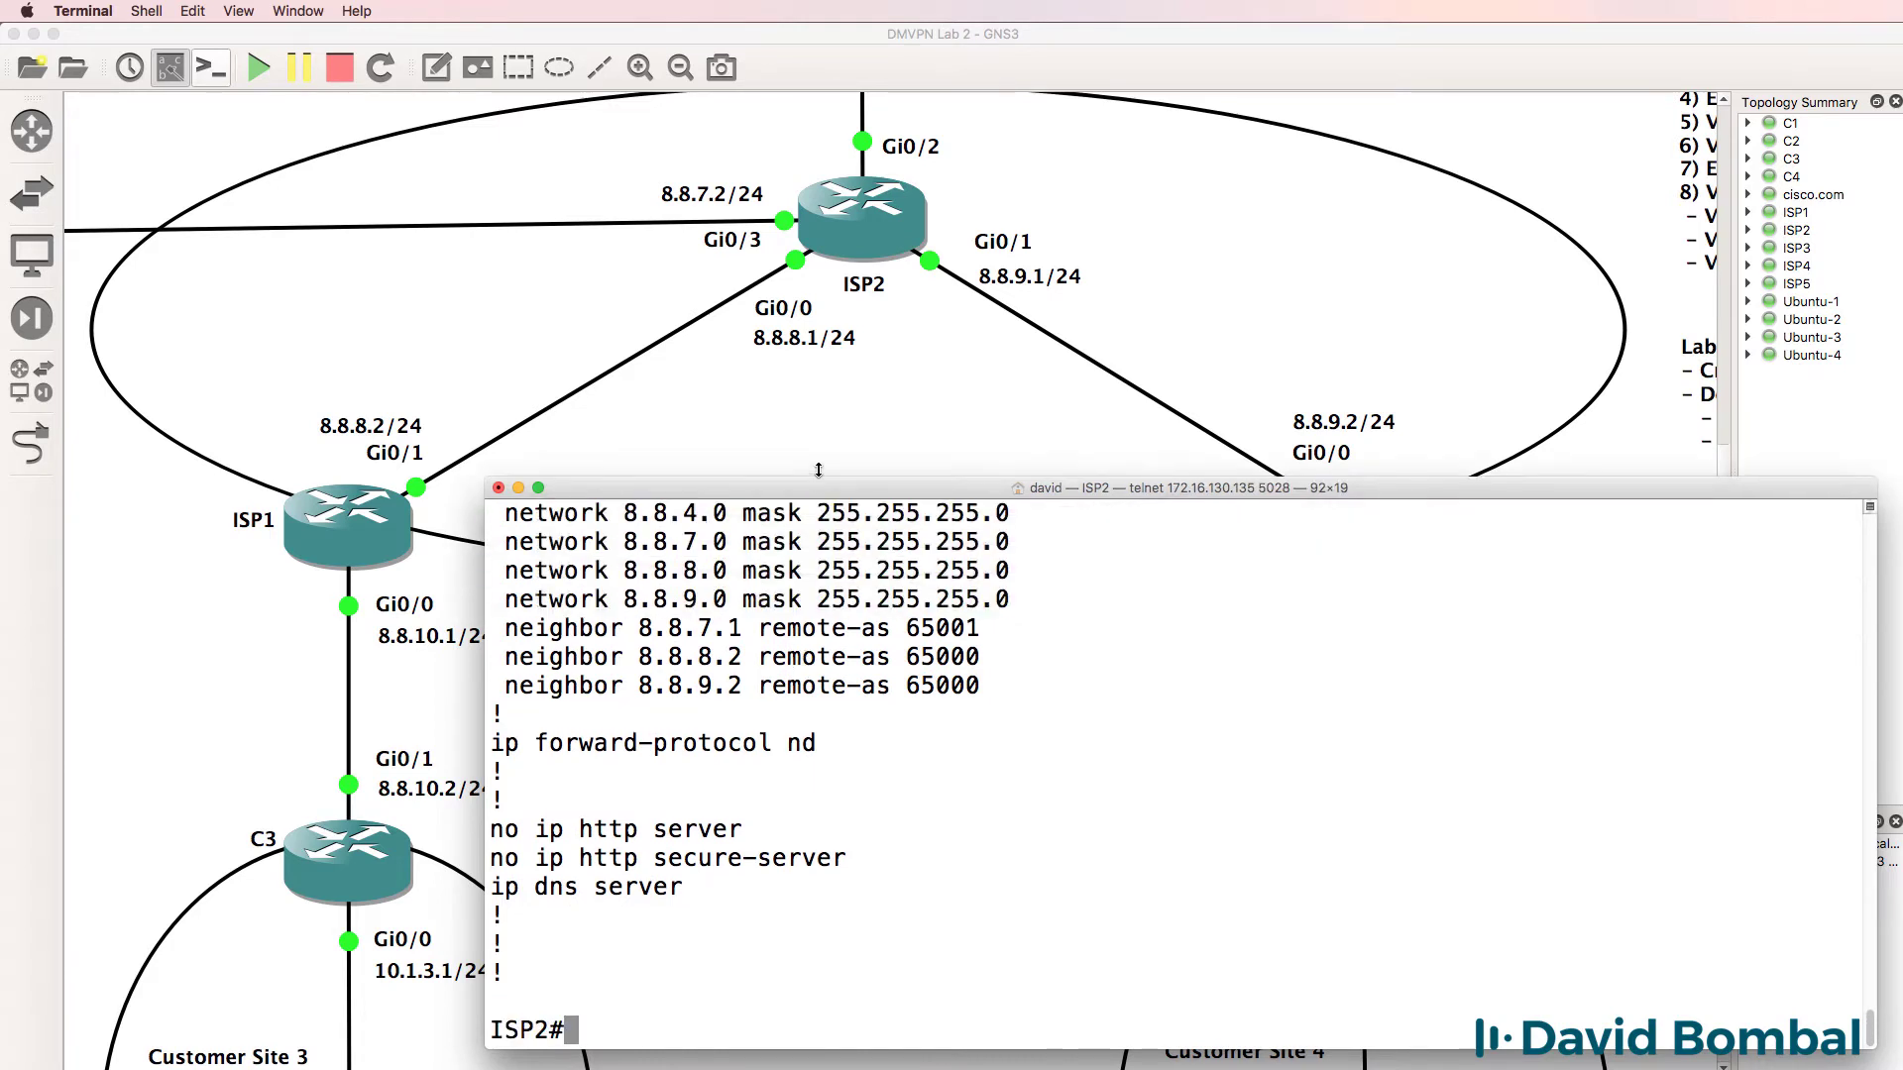
{"action": "left_click_drag", "start_coordinate": [818, 470], "coordinate": [801, 368]}
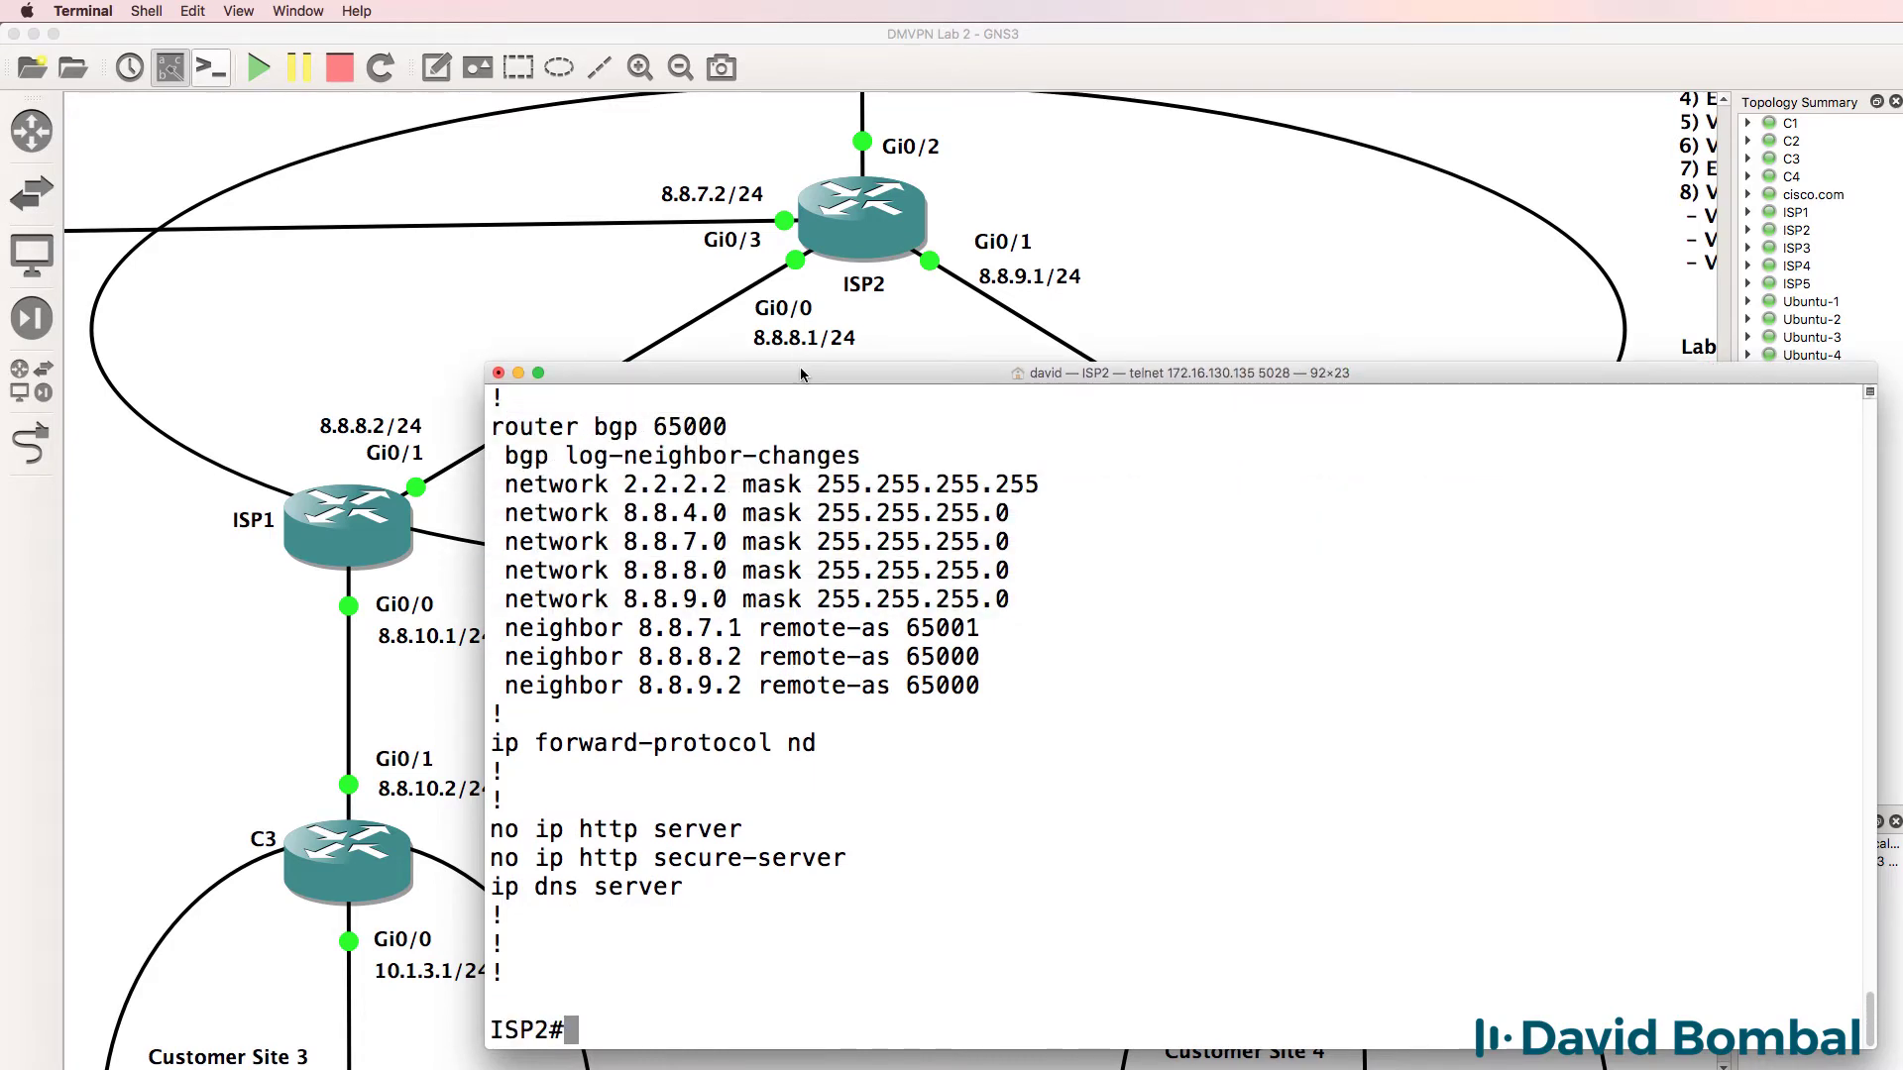
Step: In router bgp 65000, remove neighbor 8.8.8.2 remote-as 65000
{"action": "type", "text": "conf t"}
{"action": "key", "text": "Return"}
{"action": "type", "text": "rout"}
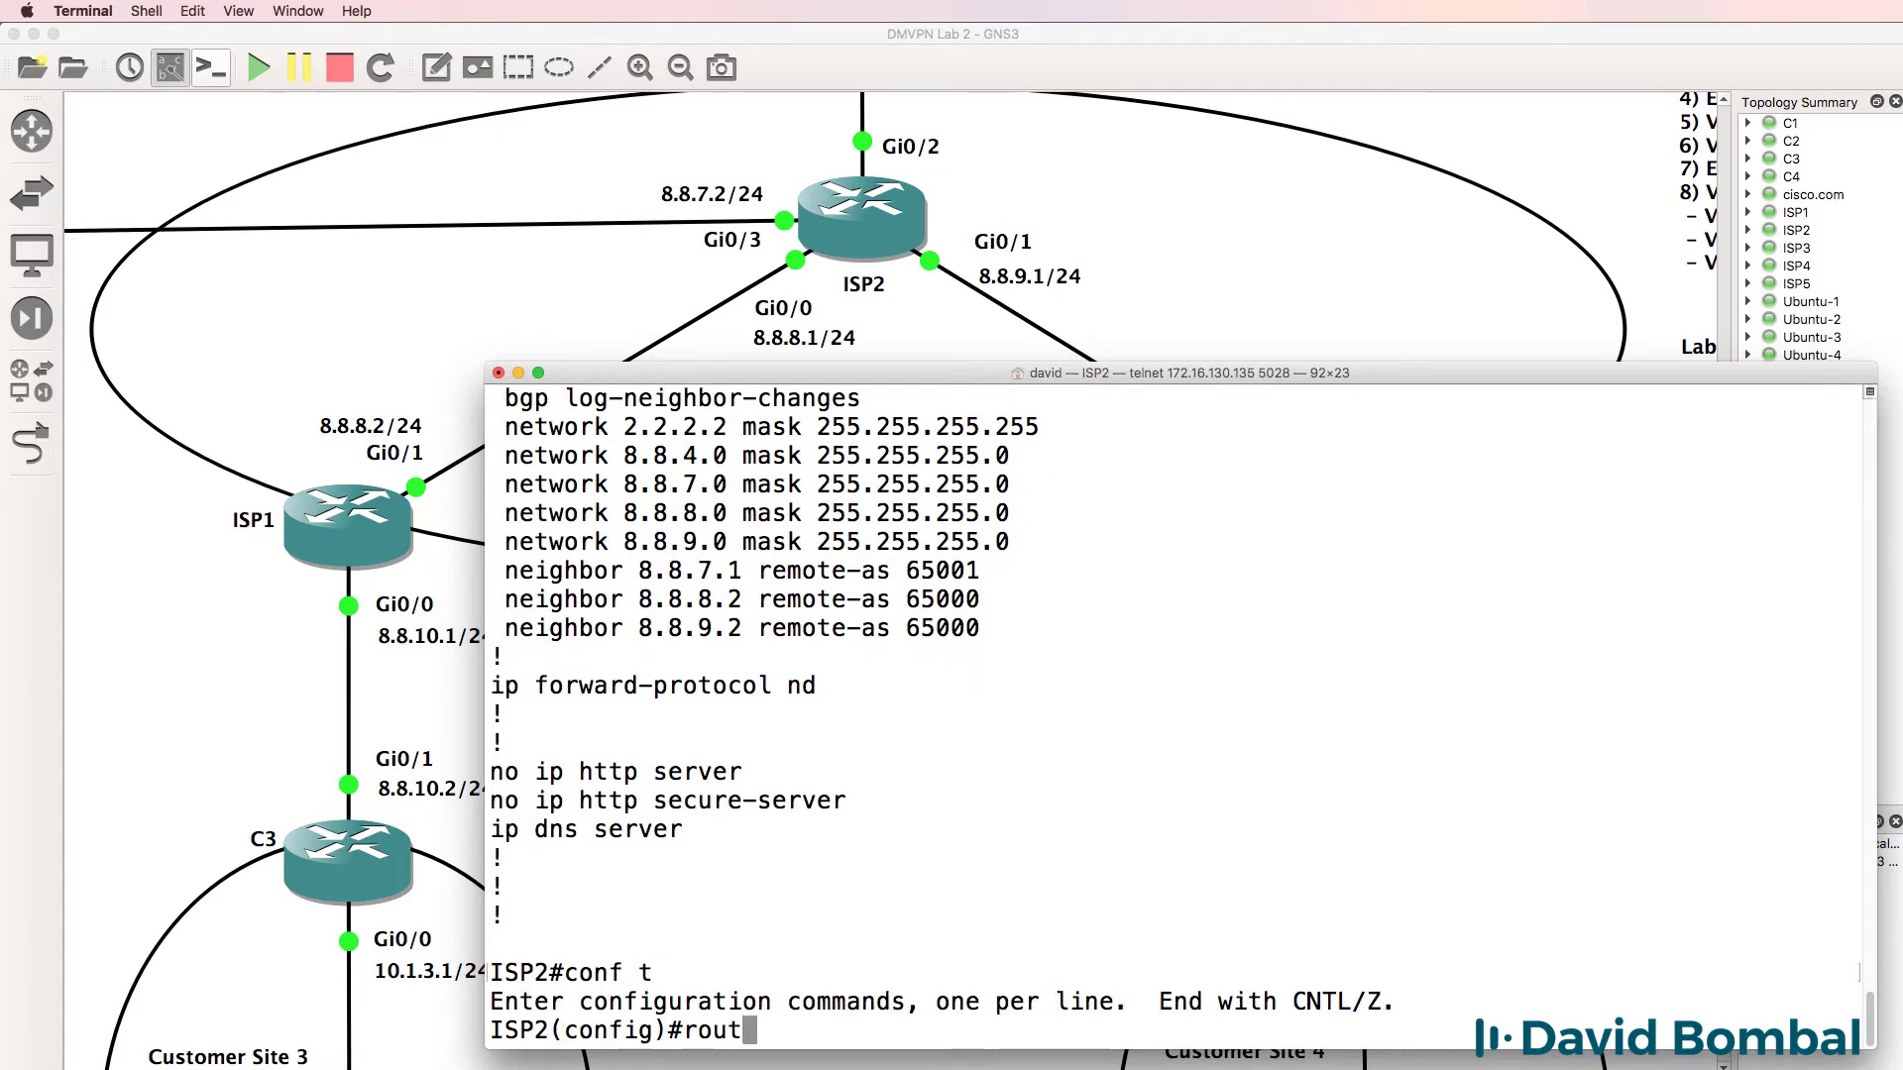
{"action": "type", "text": "er bgp 6500"}
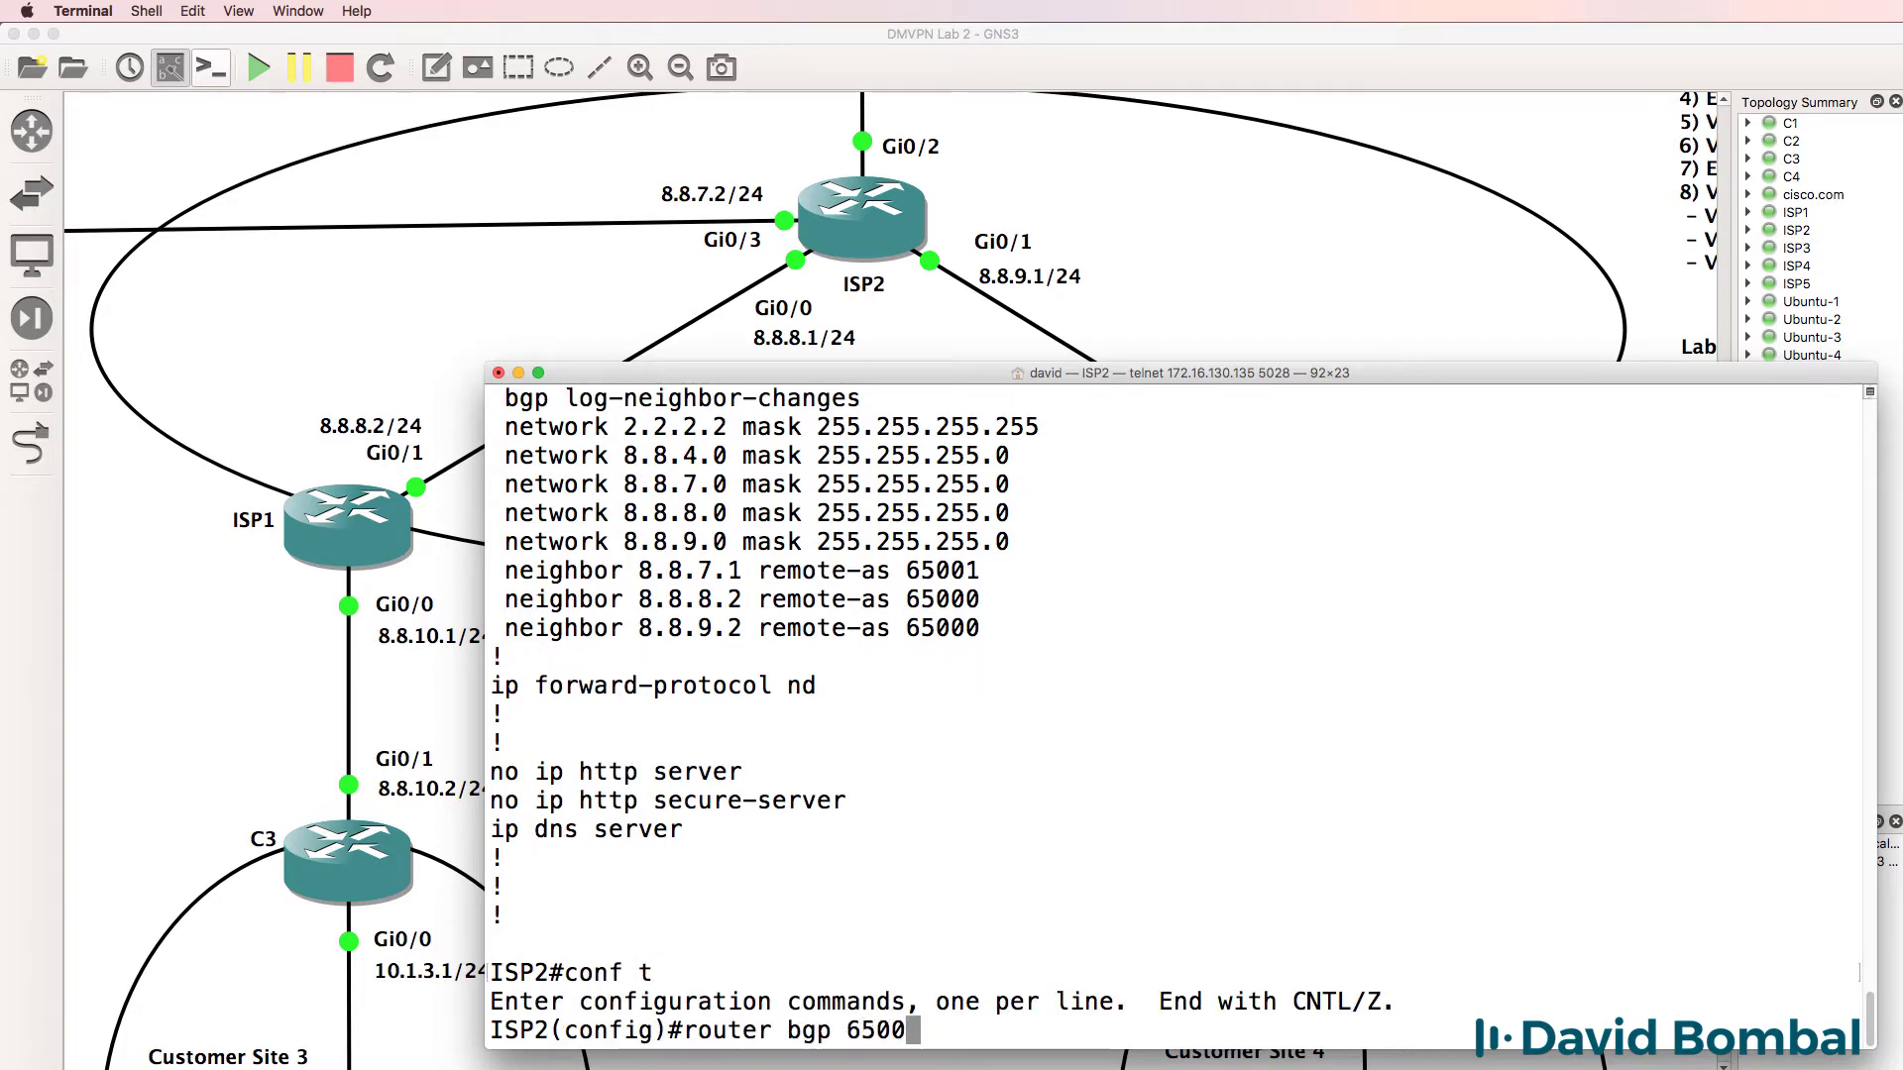
{"action": "type", "text": "0"}
{"action": "key", "text": "Return"}
{"action": "type", "text": "no"}
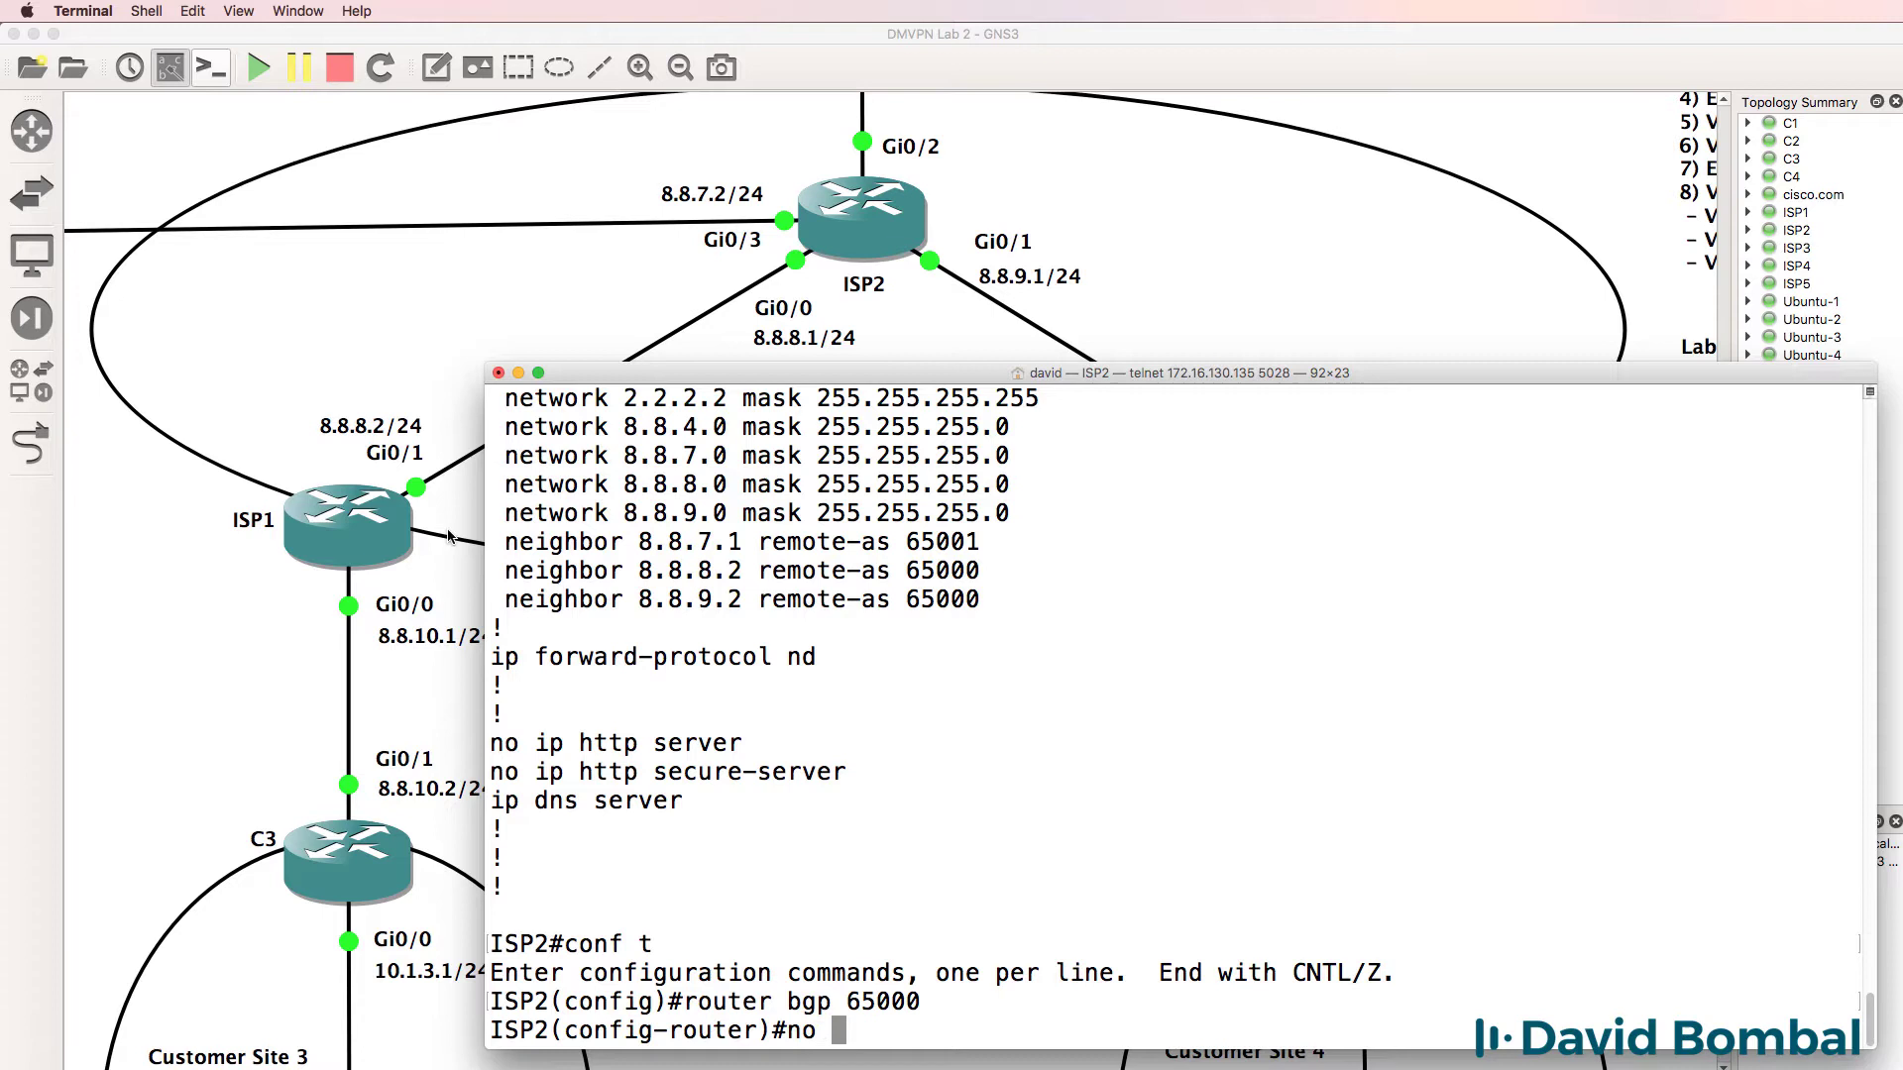
{"action": "left_click_drag", "start_coordinate": [1033, 572], "coordinate": [494, 571]}
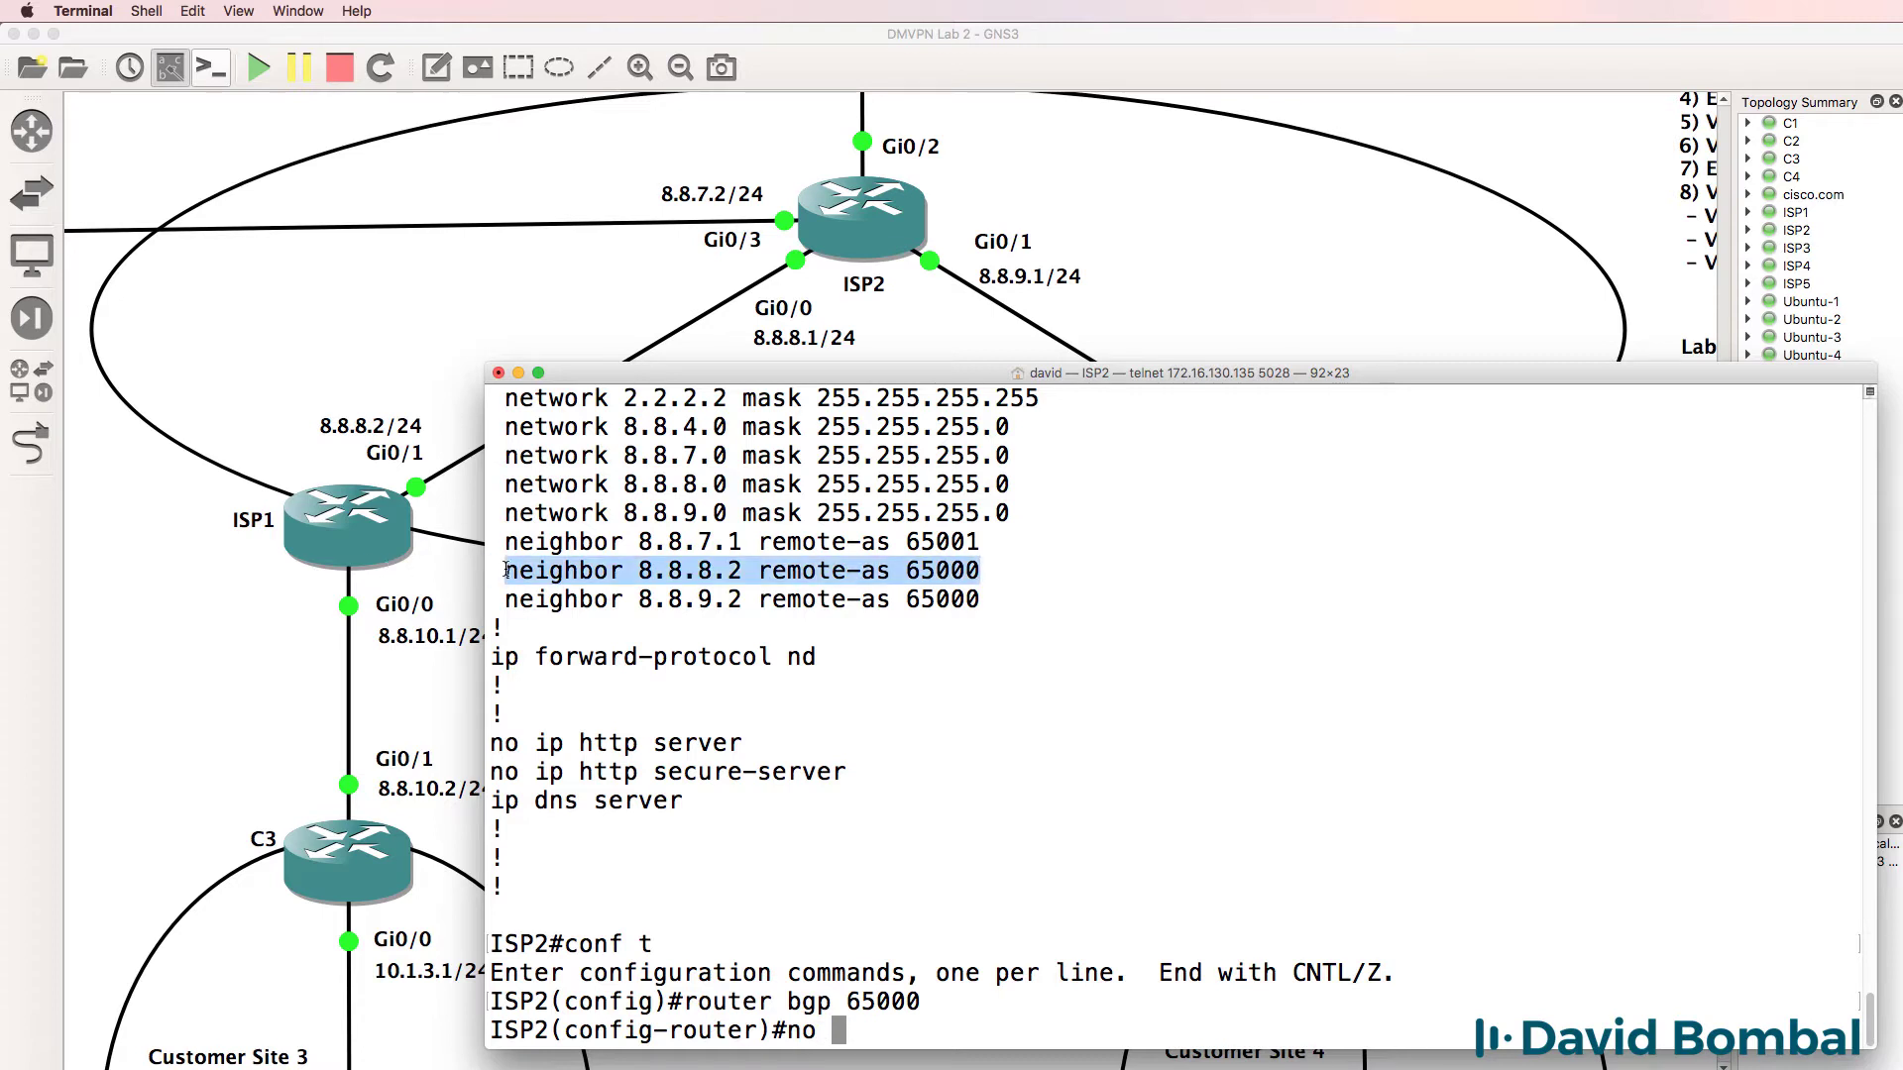
{"action": "right_click", "coordinate": [506, 571]}
{"action": "left_click", "coordinate": [602, 671]}
{"action": "right_click", "coordinate": [892, 630]}
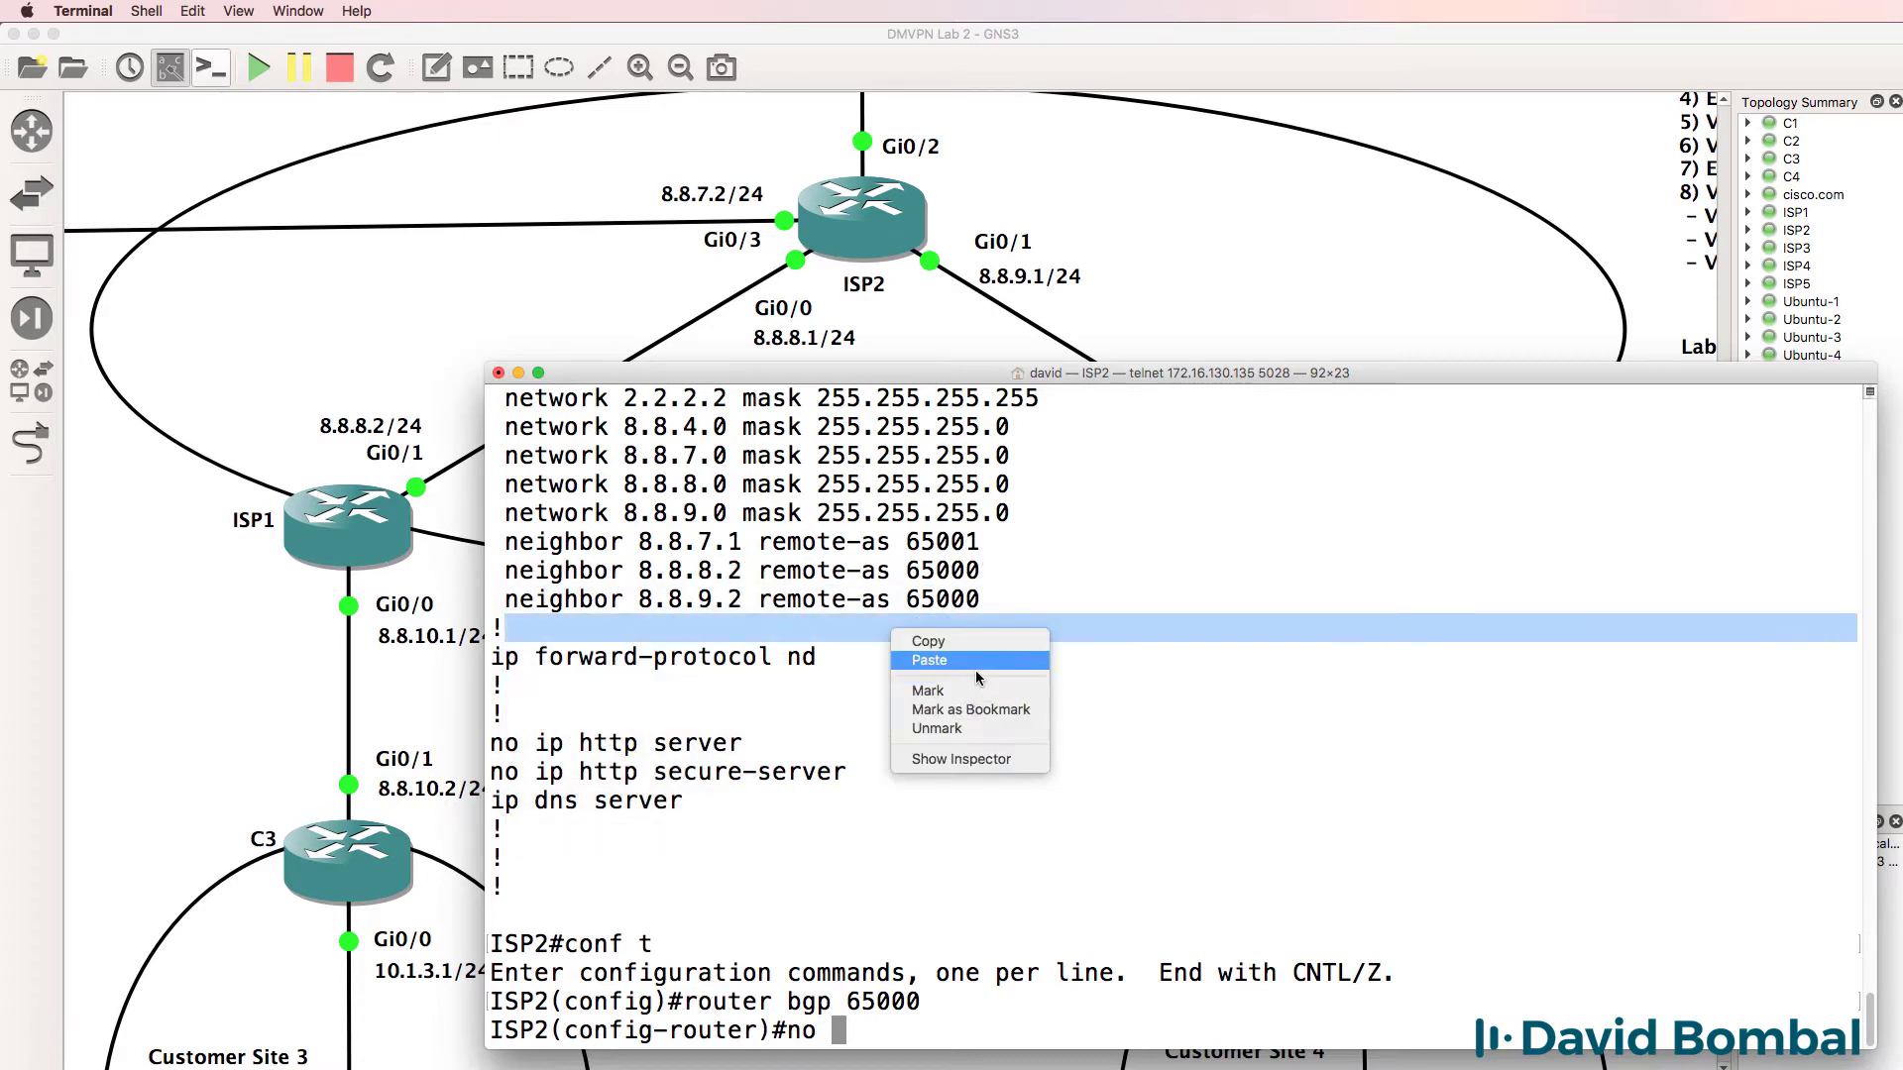
{"action": "left_click", "coordinate": [975, 664]}
{"action": "key", "text": "Return"}
Step: Remove neighbor 8.8.9.2 from BGP 65000 as well
{"action": "key", "text": "Up"}
{"action": "key", "text": "Left"}
{"action": "key", "text": "Left"}
{"action": "key", "text": "Left"}
{"action": "key", "text": "Left"}
{"action": "key", "text": "Left"}
{"action": "key", "text": "Left"}
{"action": "key", "text": "Left"}
{"action": "key", "text": "Left"}
{"action": "key", "text": "Left"}
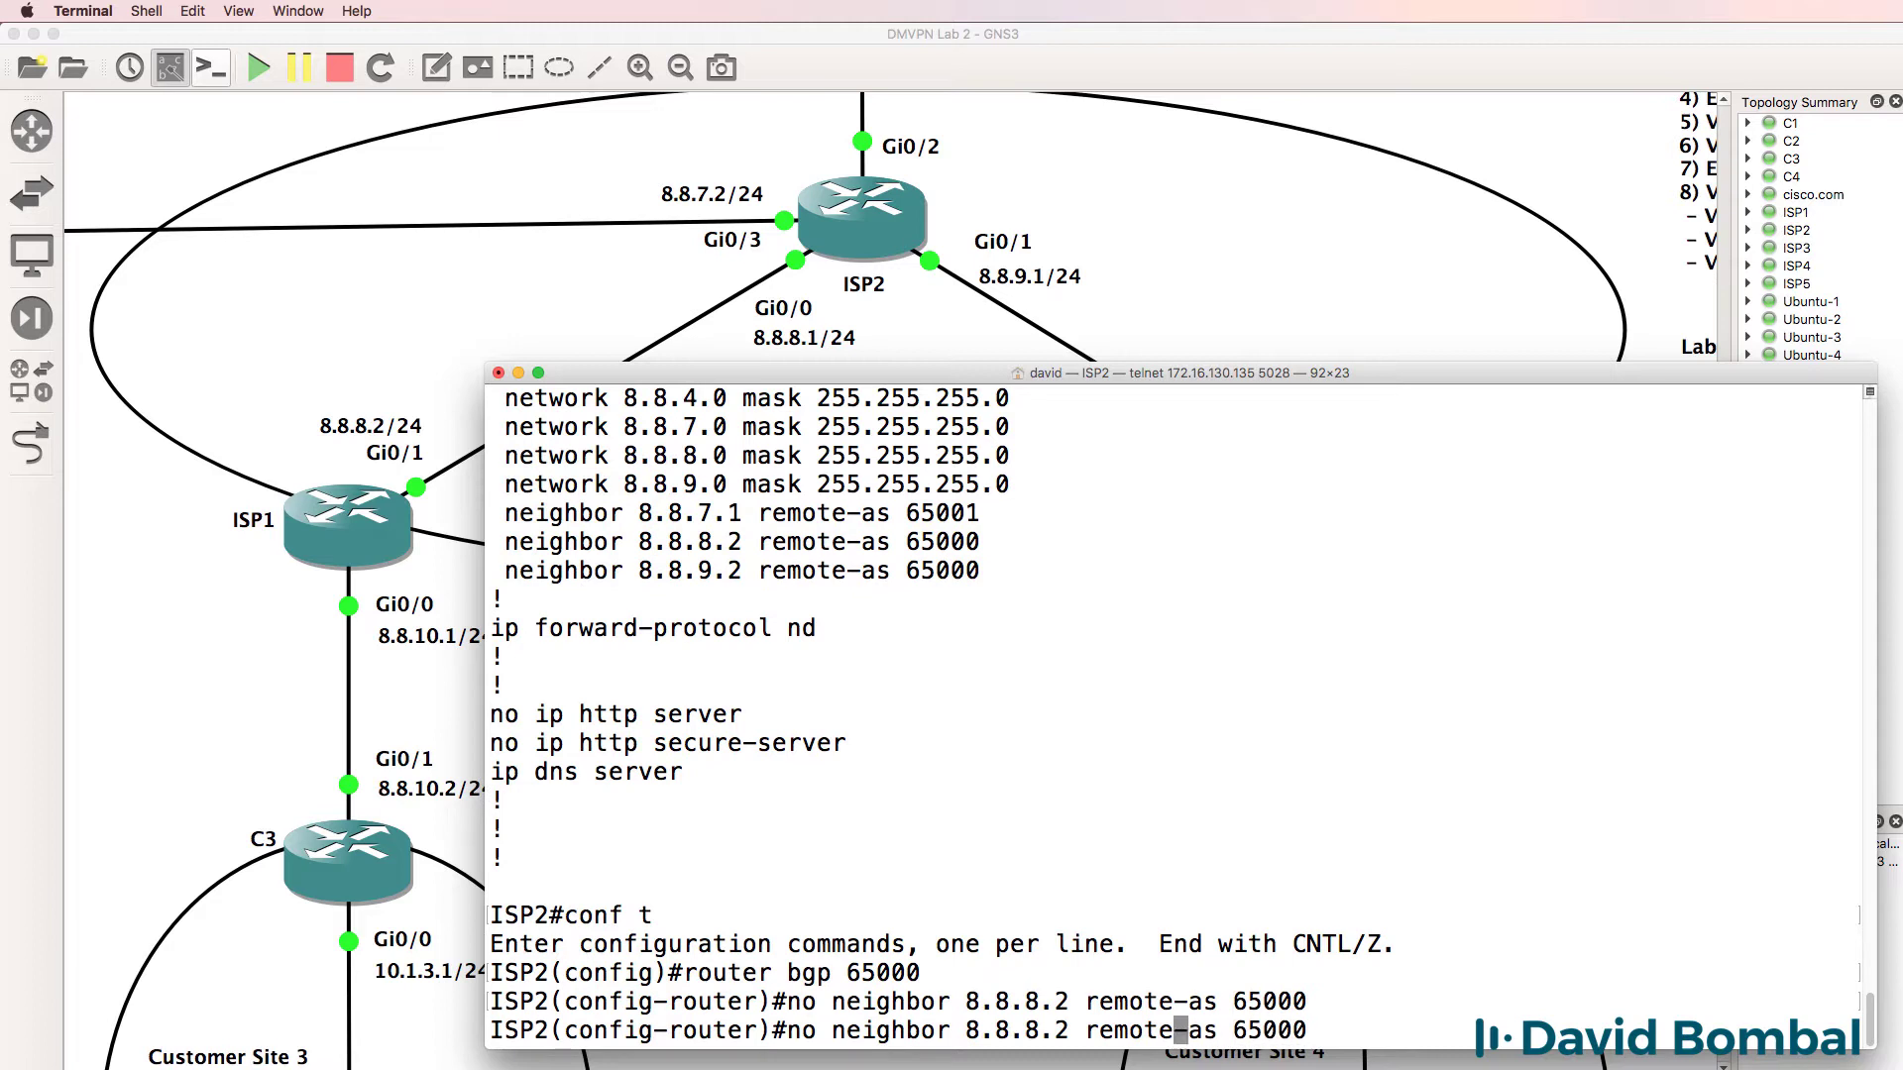
{"action": "key", "text": "Left"}
{"action": "key", "text": "Left"}
{"action": "key", "text": "Left"}
{"action": "key", "text": "Left"}
{"action": "key", "text": "Left"}
{"action": "key", "text": "Left"}
{"action": "key", "text": "Left"}
{"action": "key", "text": "Left"}
{"action": "key", "text": "Left"}
{"action": "key", "text": "BackSpace"}
{"action": "type", "text": "9"}
{"action": "key", "text": "Return"}
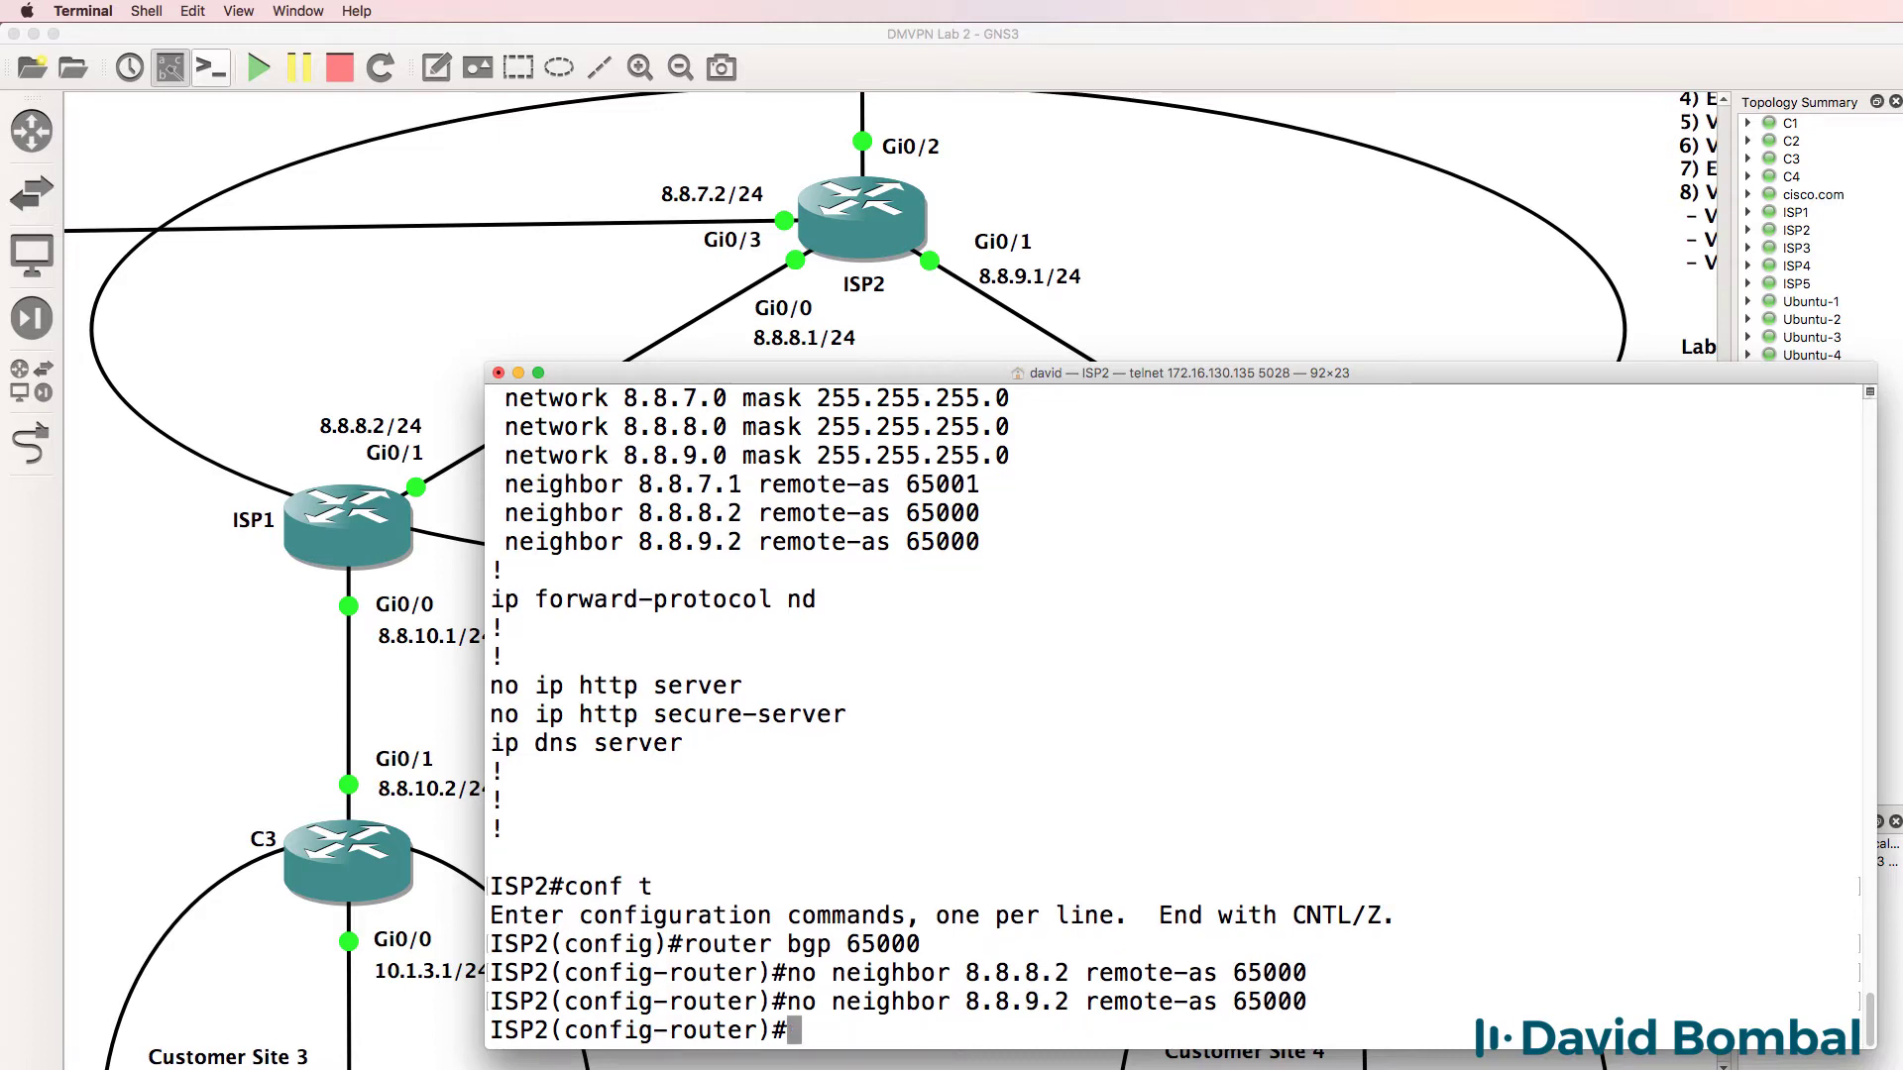
Step: Add 1.1.1.1 as an iBGP neighbor with remote-as 65000
{"action": "type", "text": "nei"}
{"action": "key", "text": "Tab"}
{"action": "type", "text": "1"}
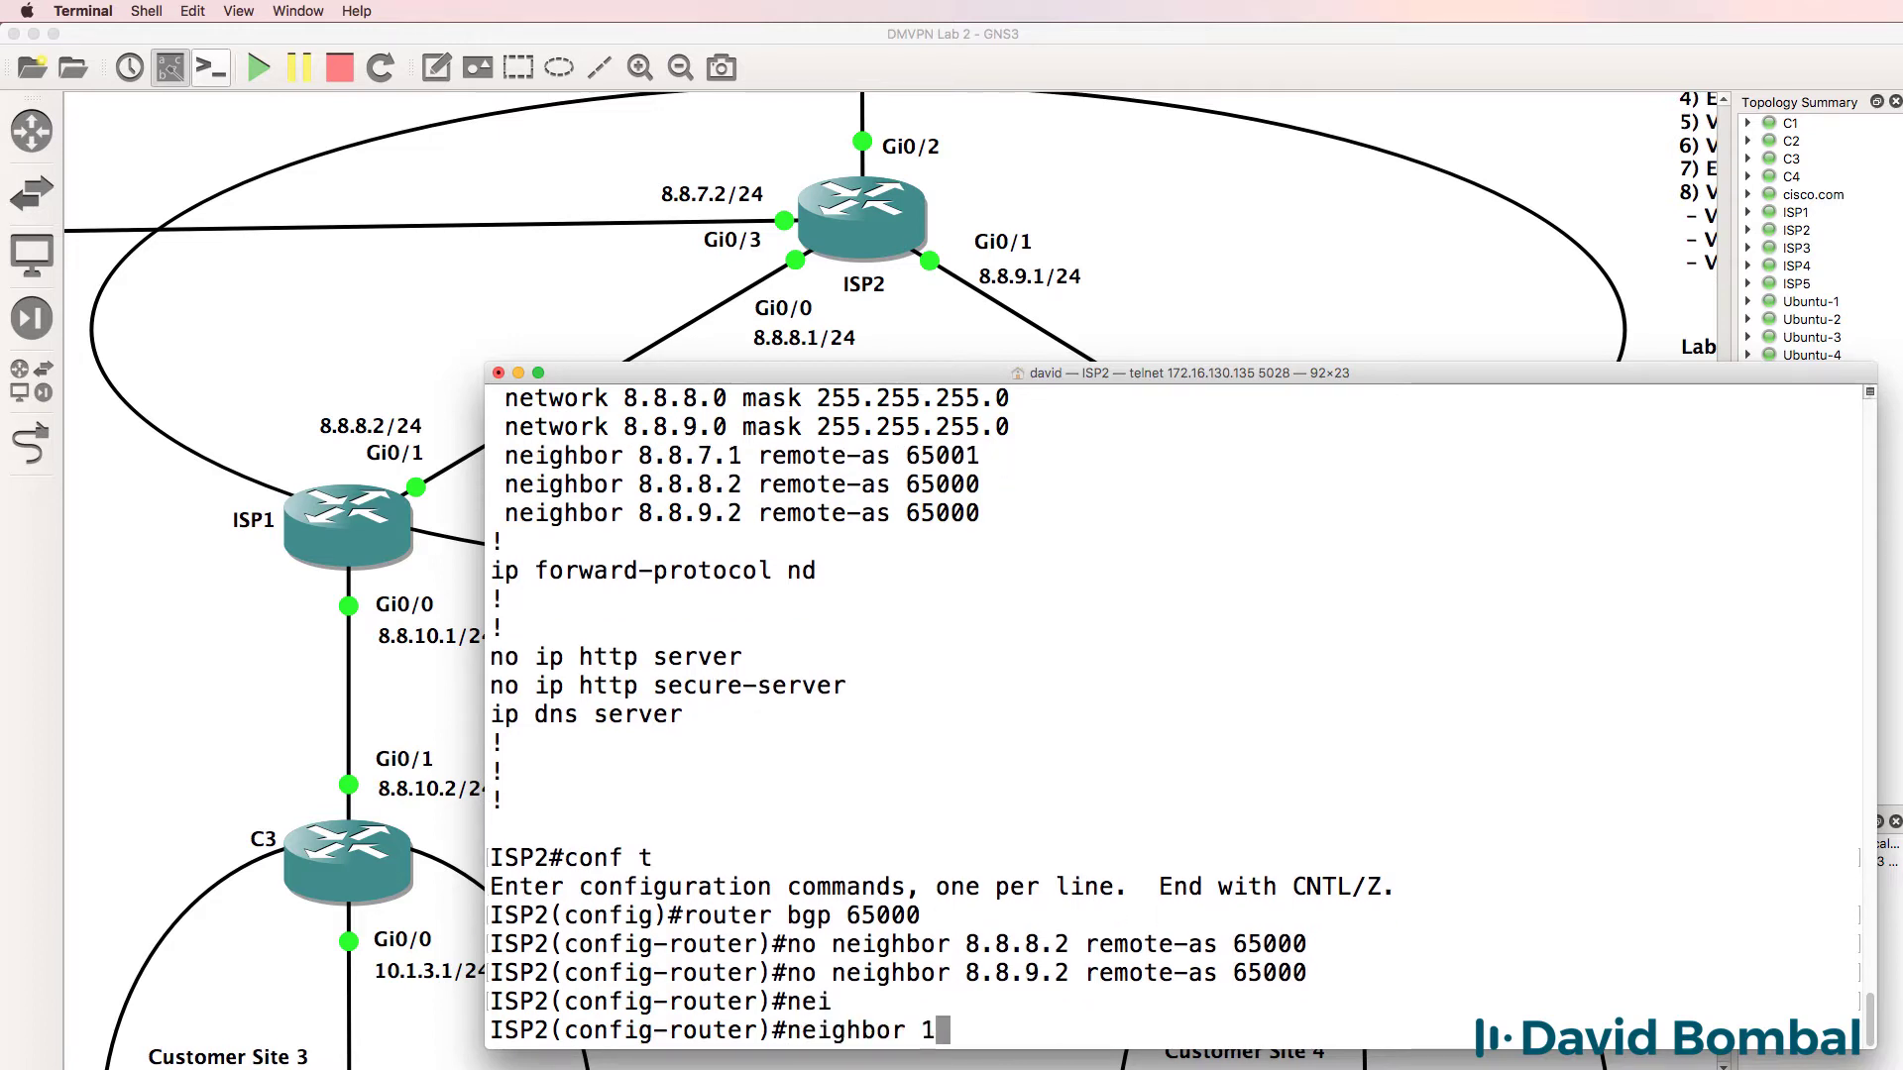
{"action": "type", "text": ".1.1.1 remot"}
{"action": "key", "text": "Tab"}
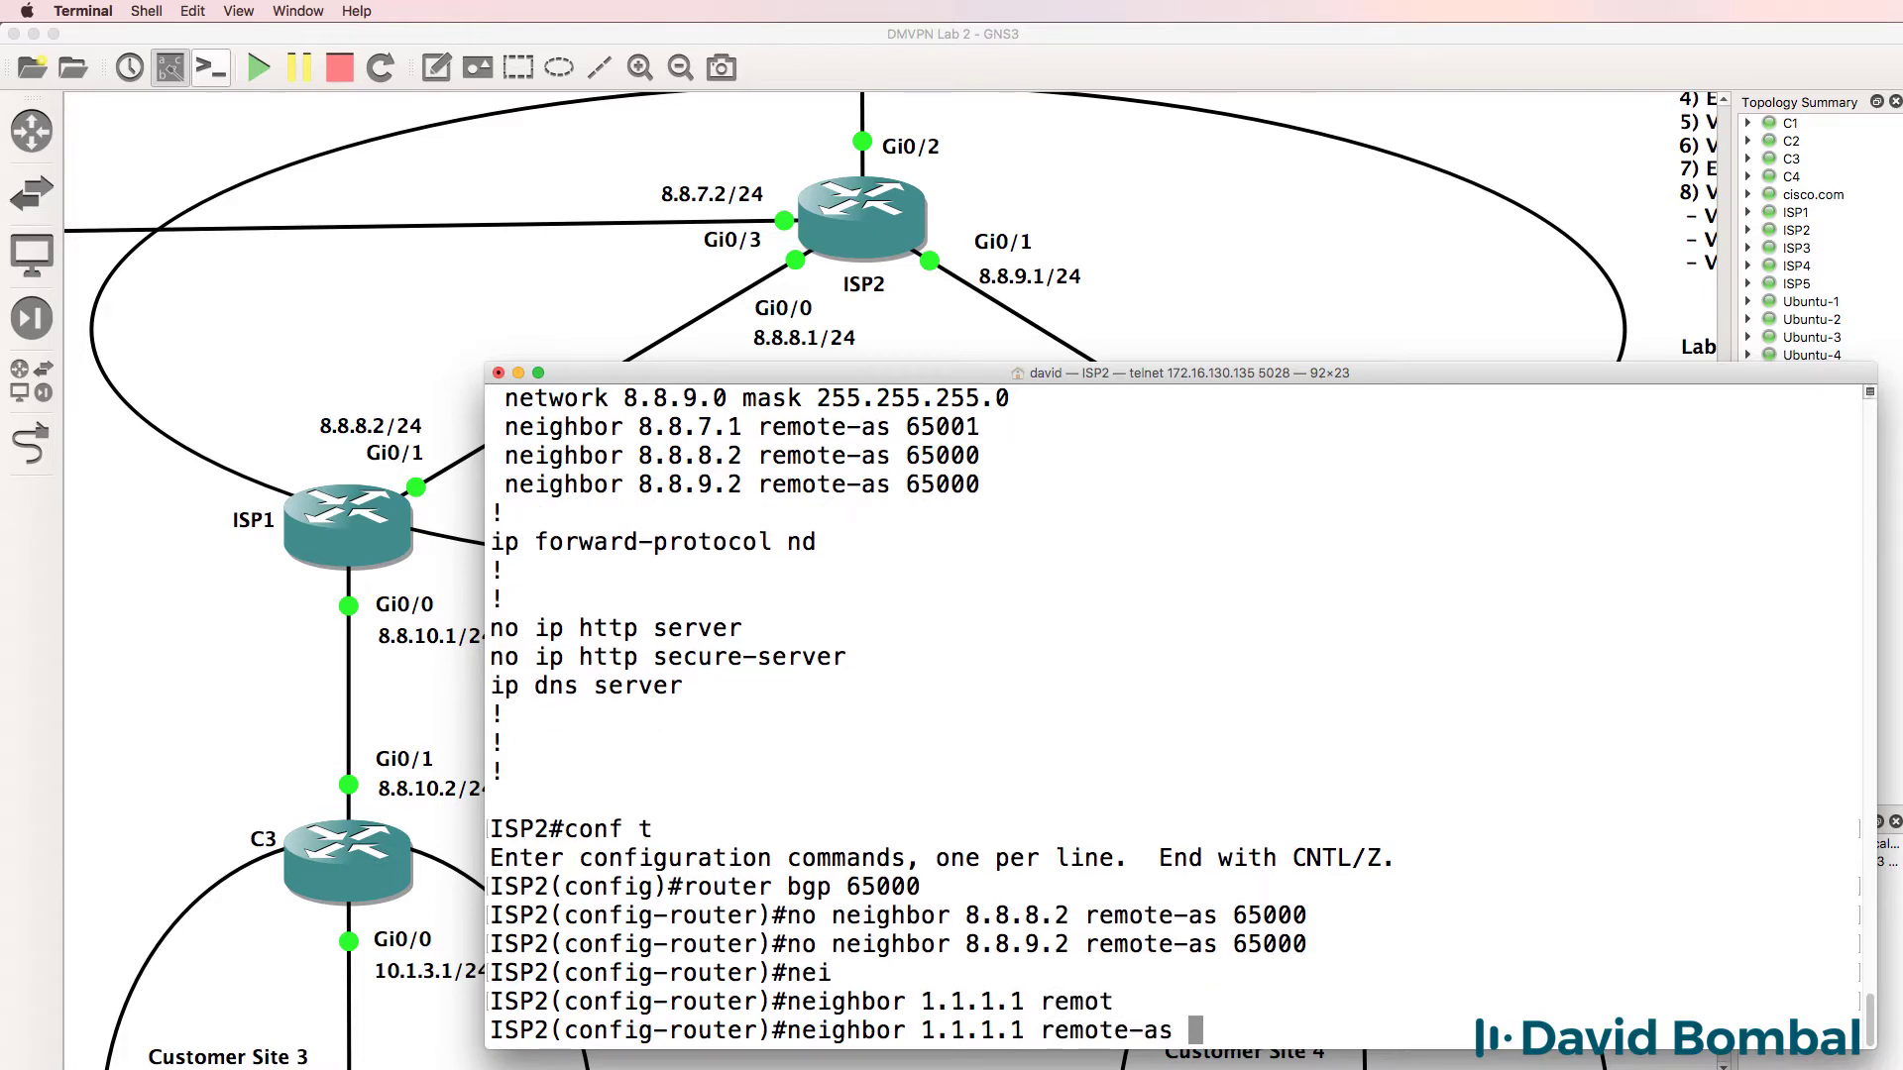
{"action": "type", "text": "65000"}
{"action": "key", "text": "Return"}
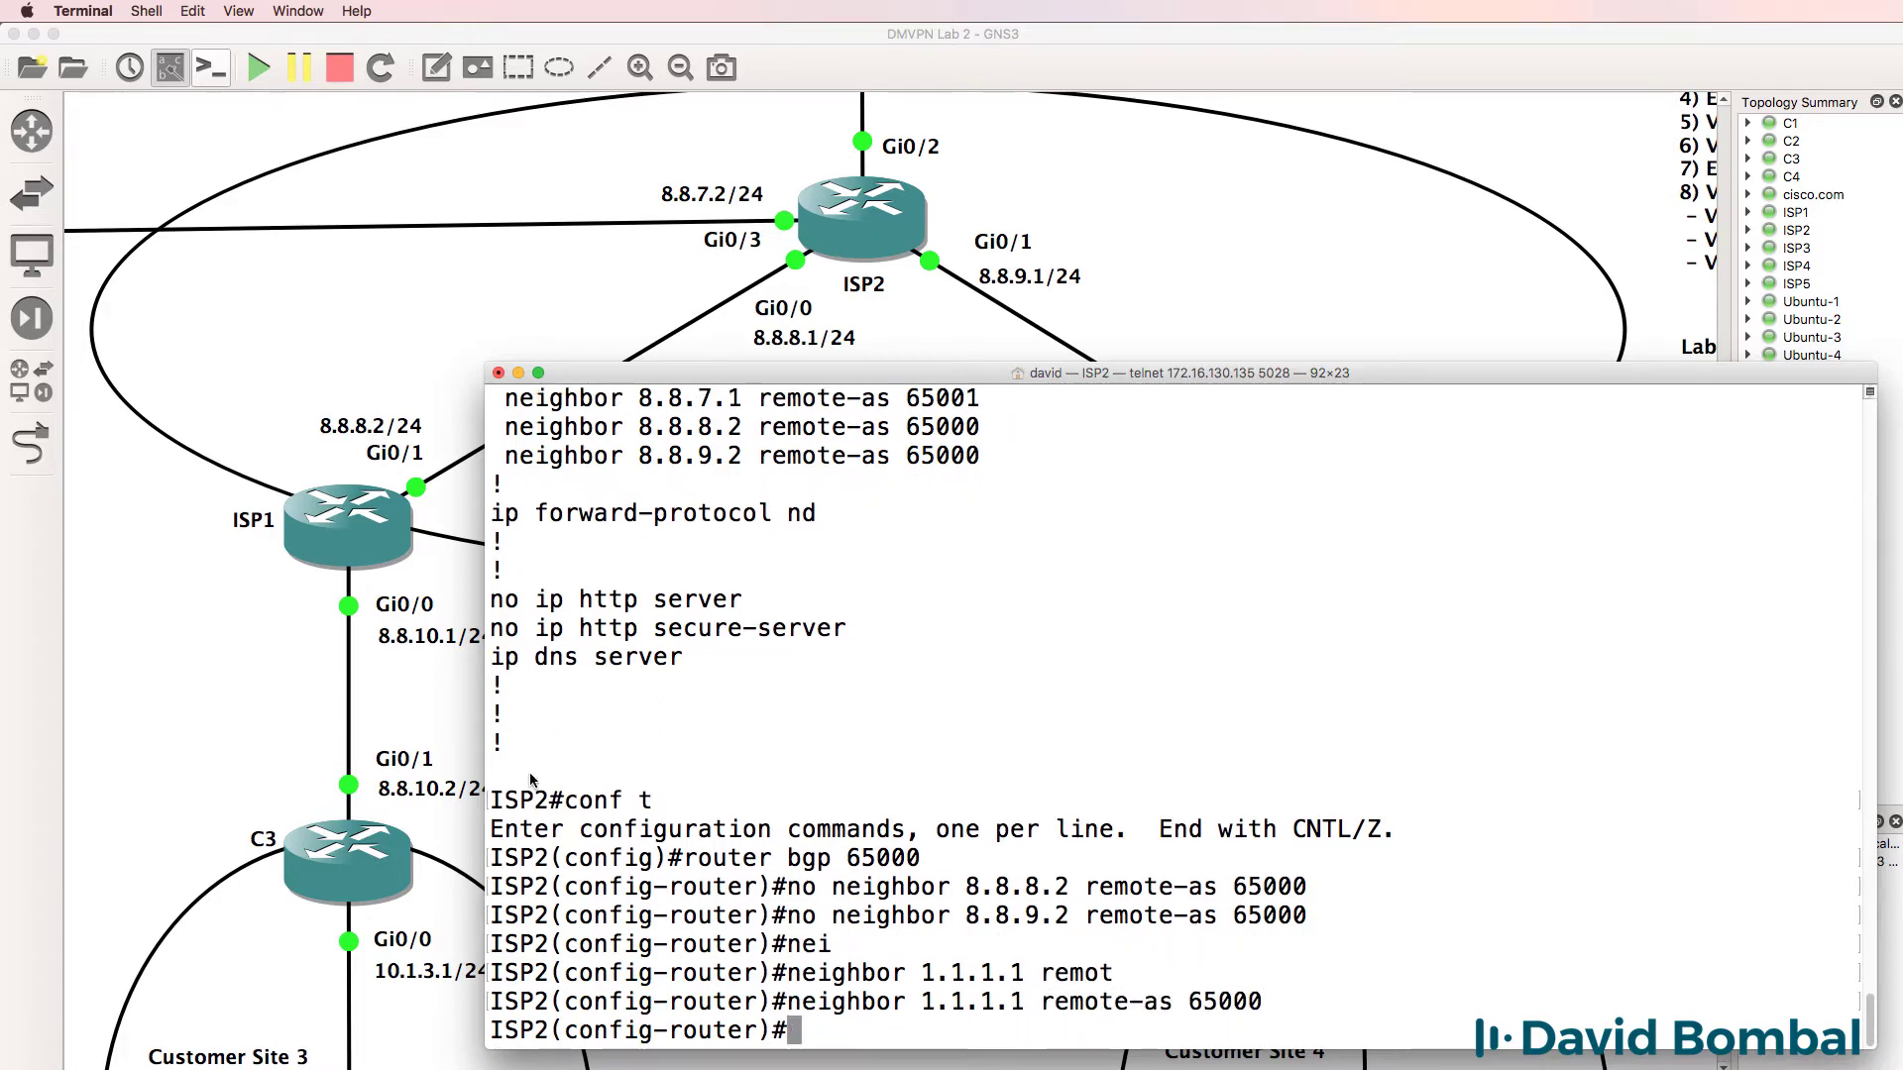
Step: On ISP1, list interfaces and confirm its loopback address is 1.1.1.1
{"action": "key", "text": "super+grave"}
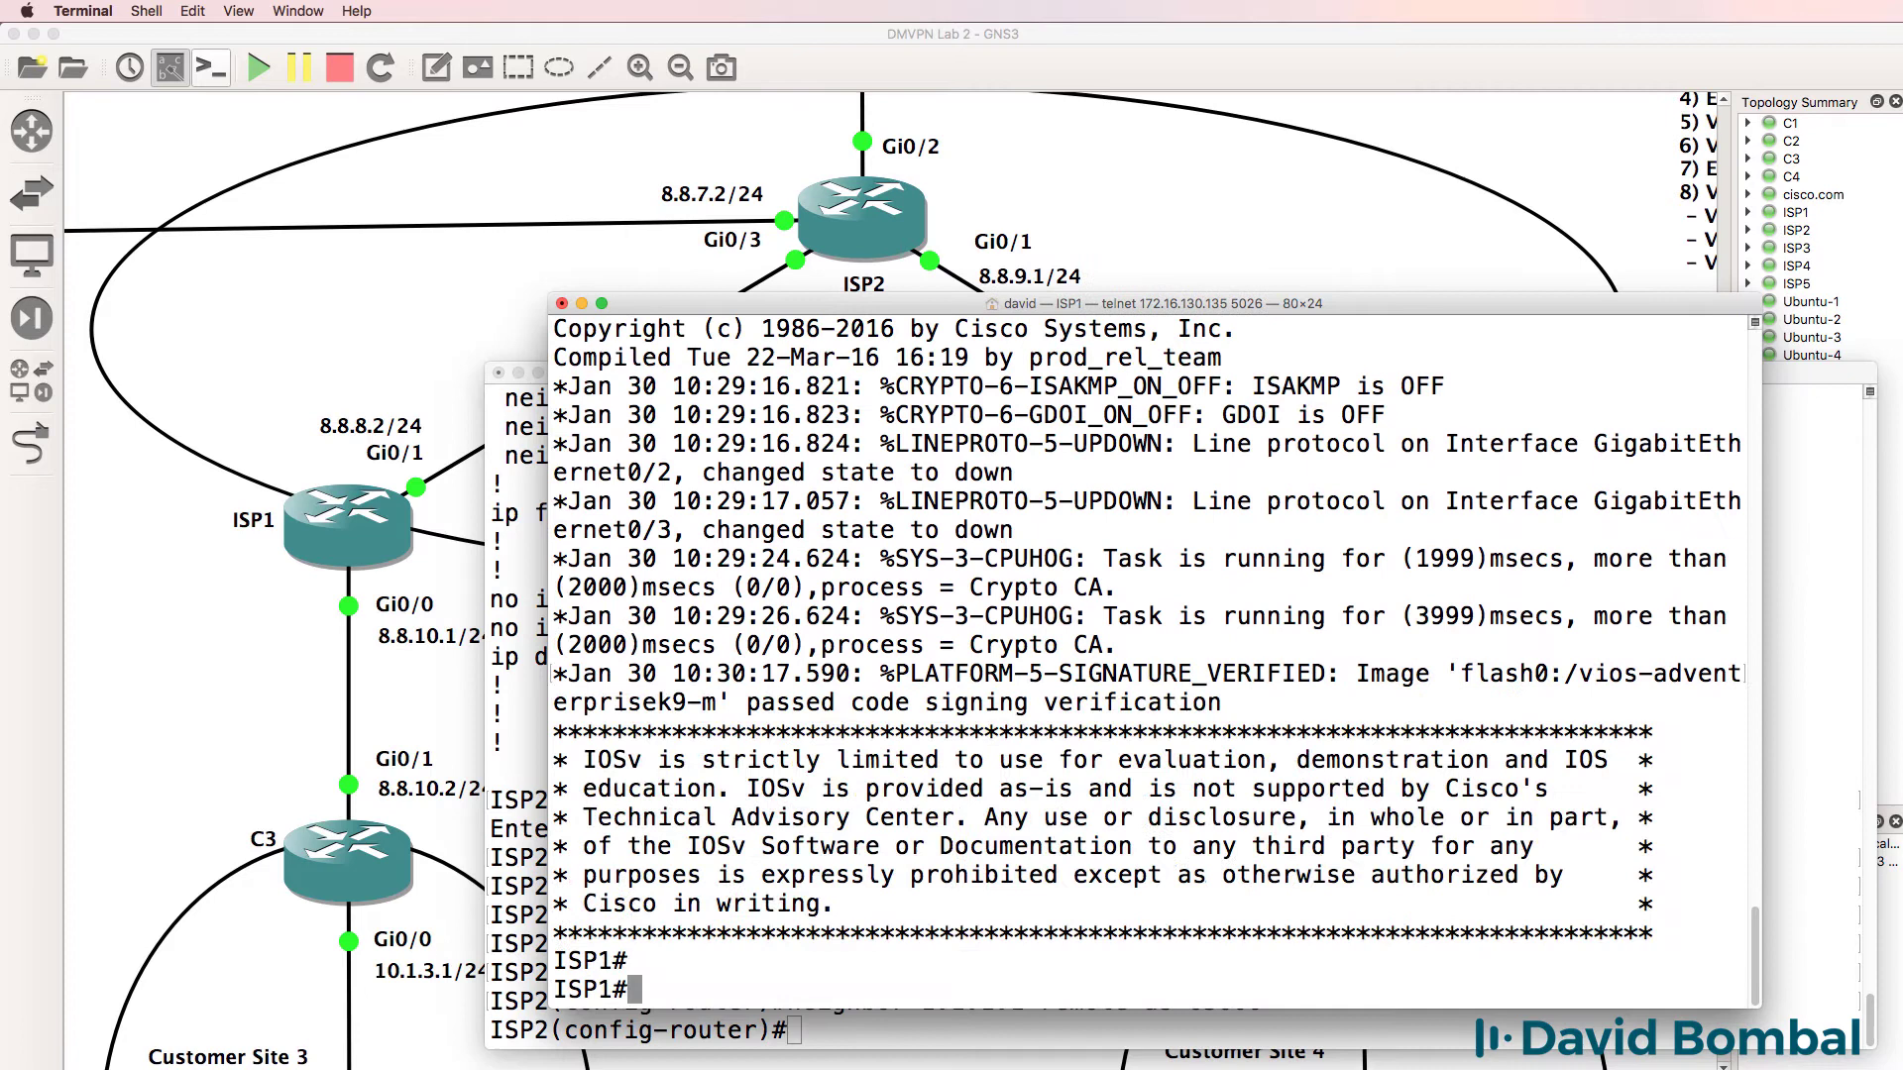
{"action": "key", "text": "BackSpace"}
{"action": "type", "text": "sh ip int brief"}
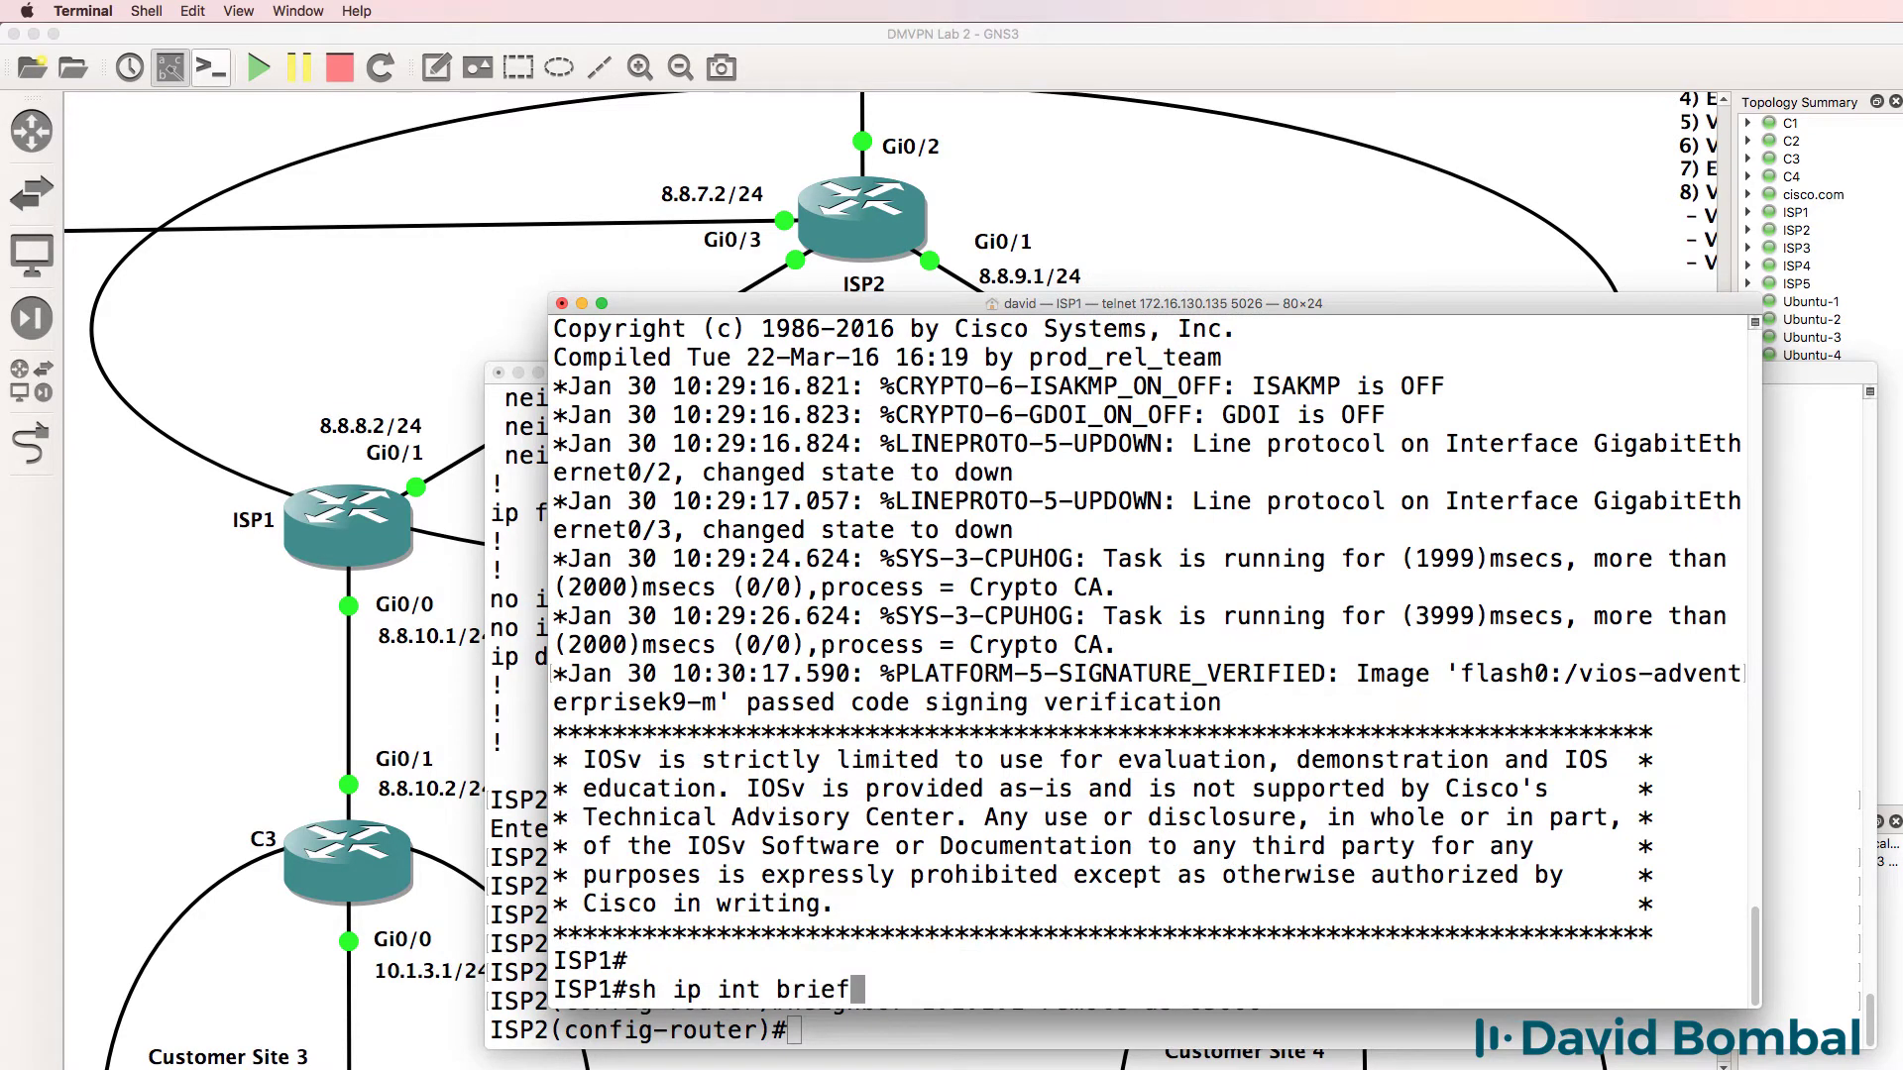
{"action": "key", "text": "Return"}
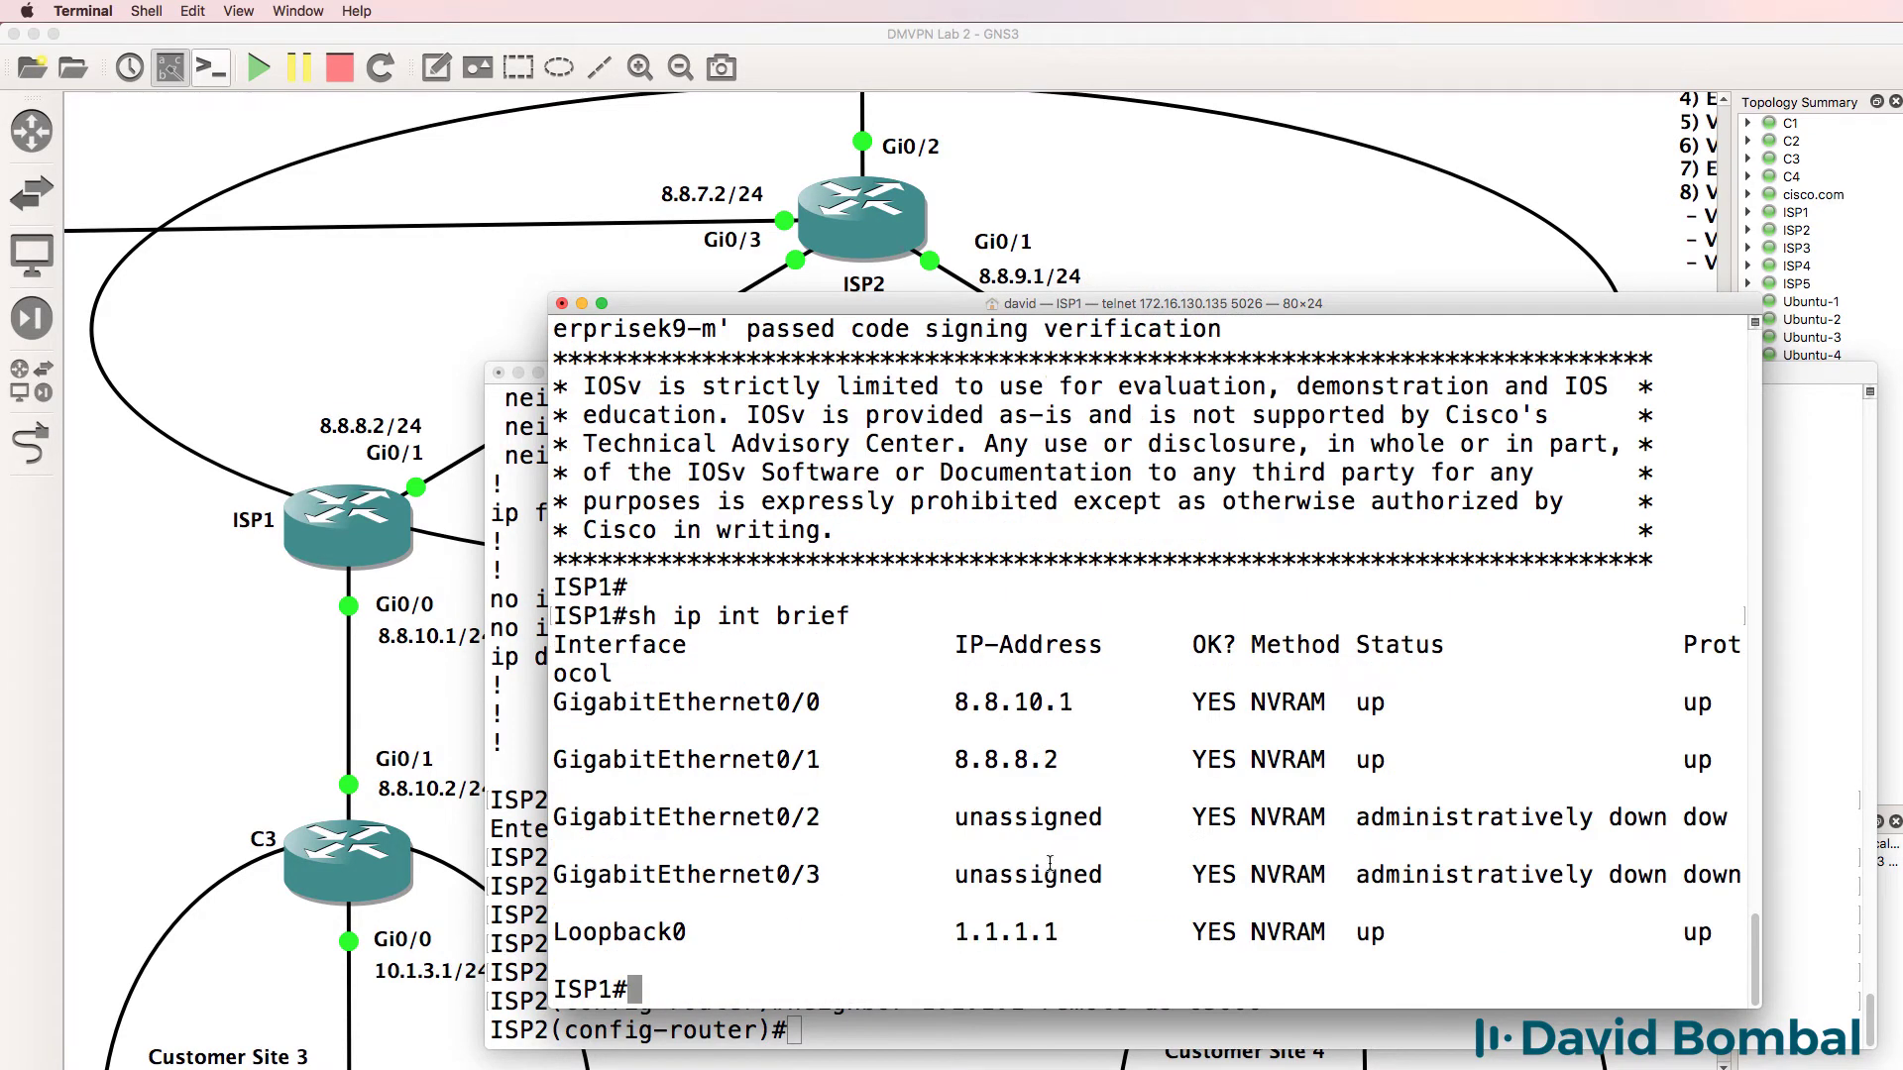
{"action": "left_click_drag", "start_coordinate": [1085, 938], "coordinate": [917, 932]}
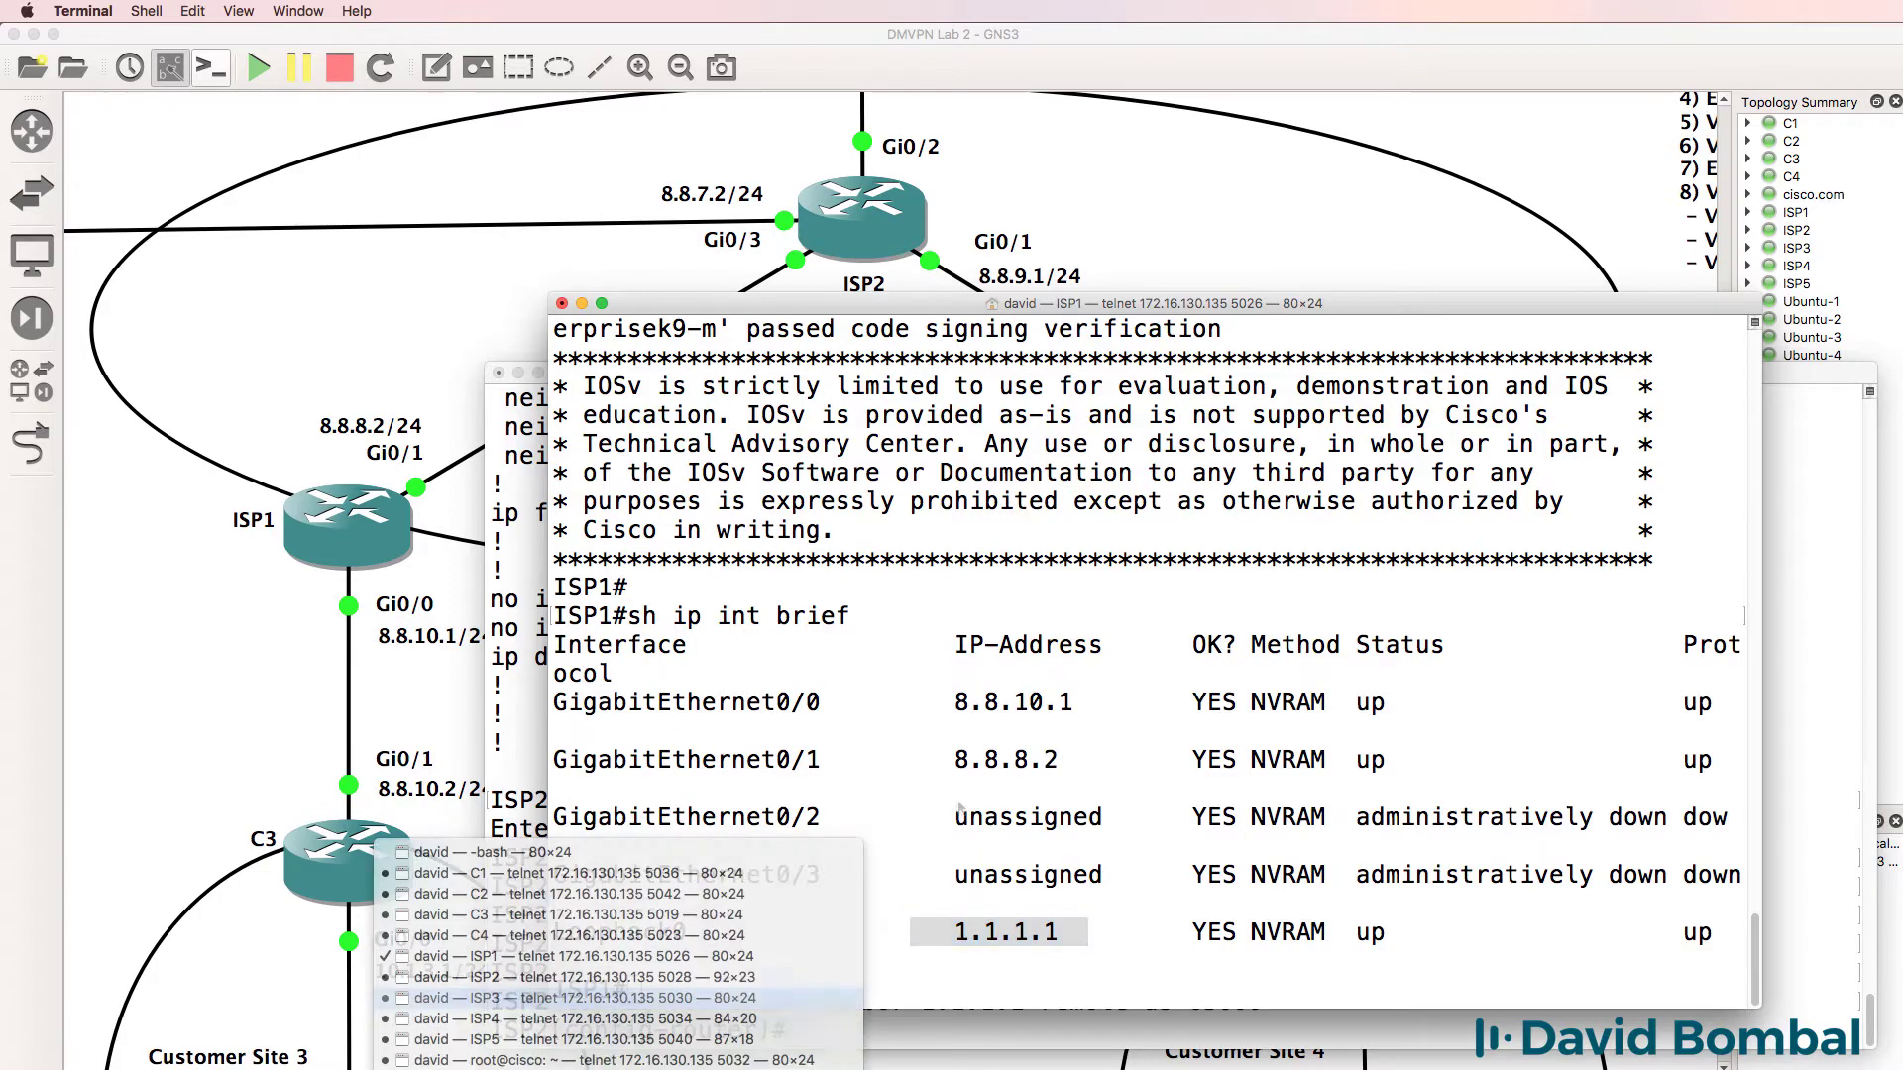
Step: On ISP3, confirm Loopback0 is 3.3.3.3, then bring the GNS3 topology back
{"action": "key", "text": "Return"}
{"action": "type", "text": "sh ip int brief"}
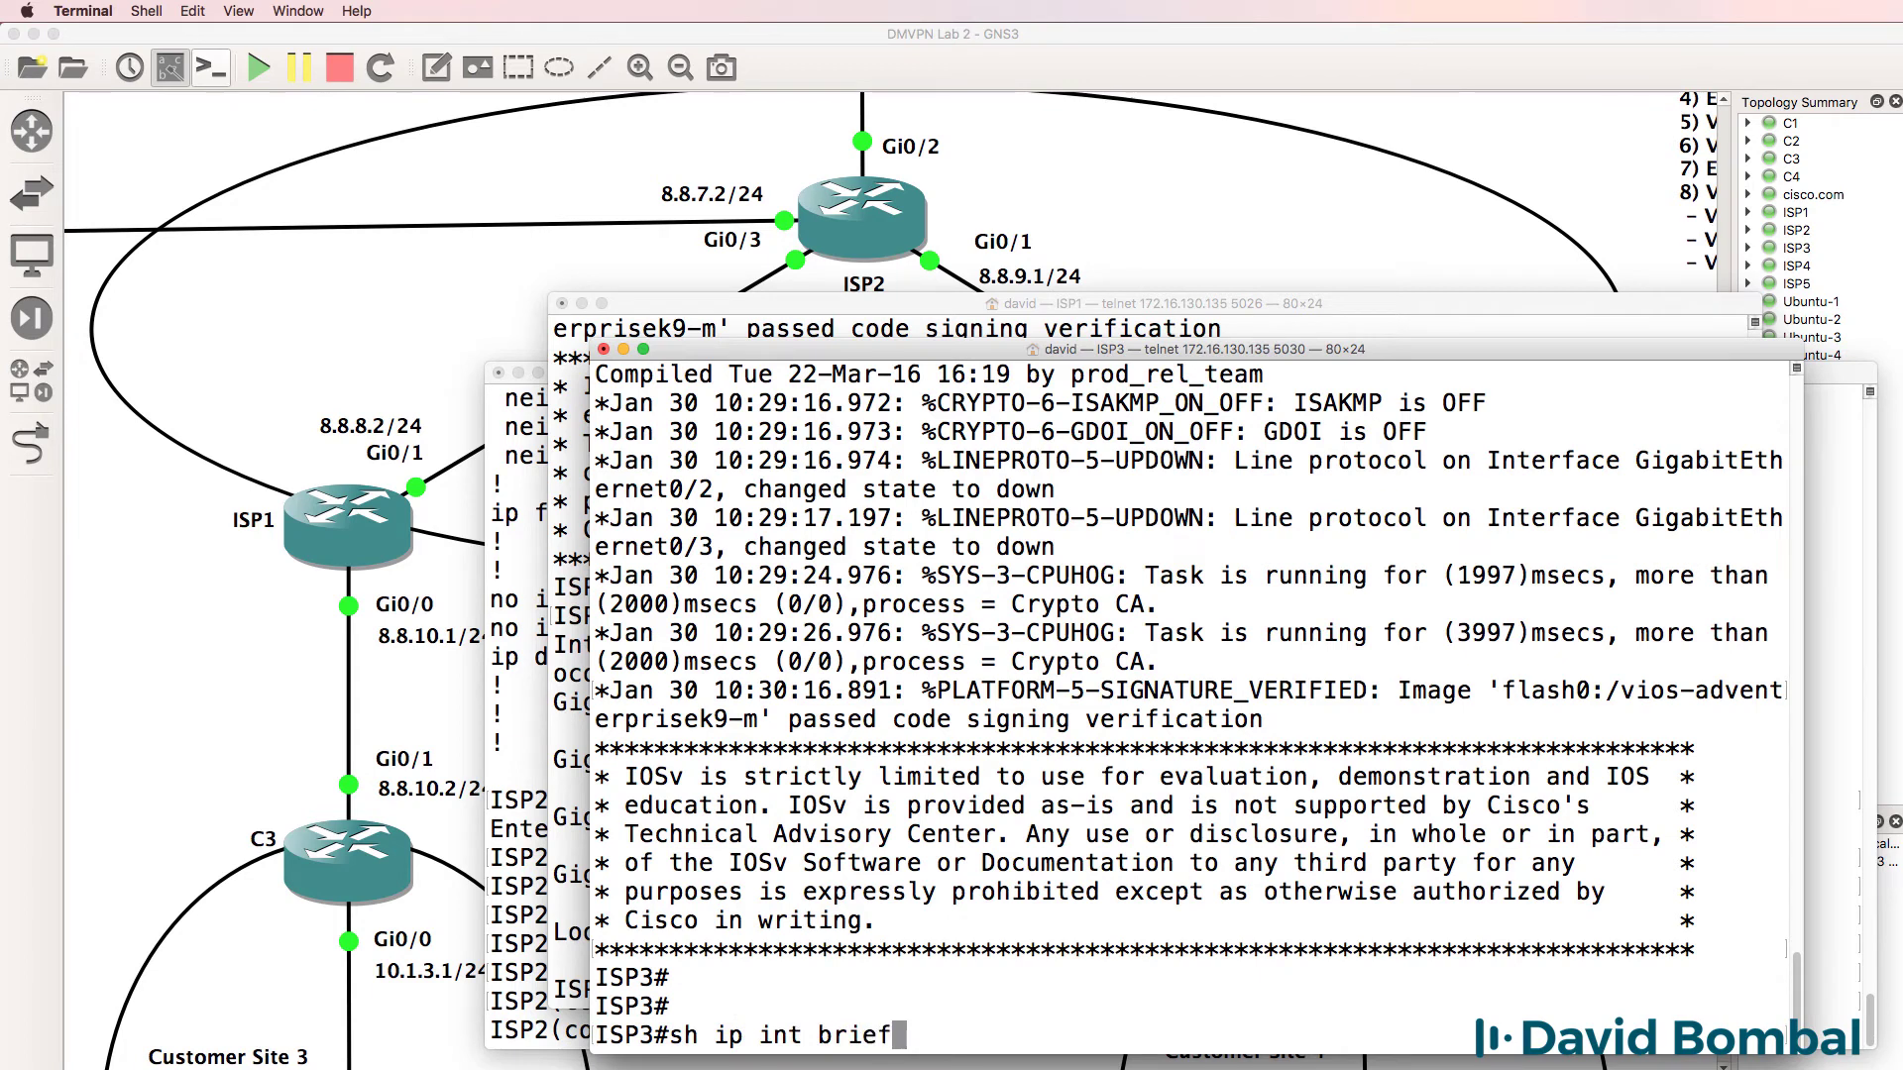
{"action": "key", "text": "Return"}
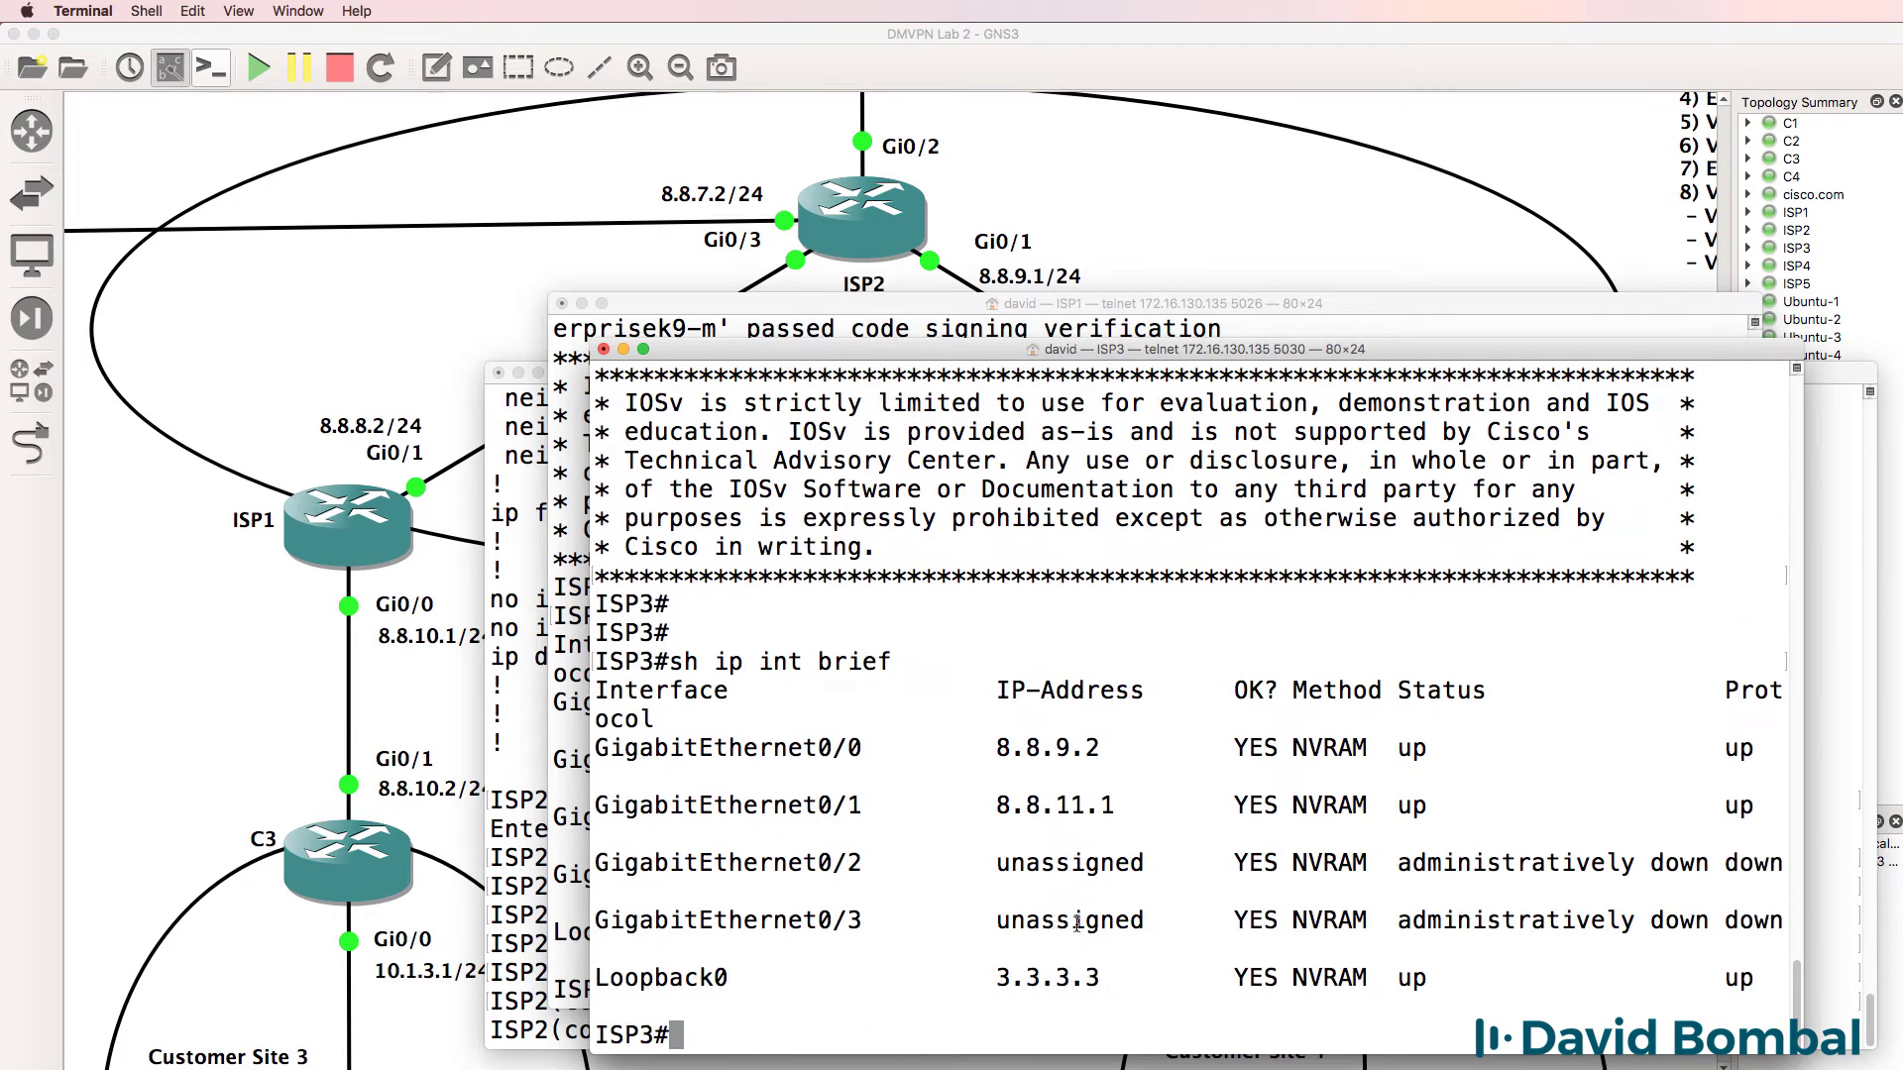
{"action": "left_click_drag", "start_coordinate": [1124, 977], "coordinate": [511, 982]}
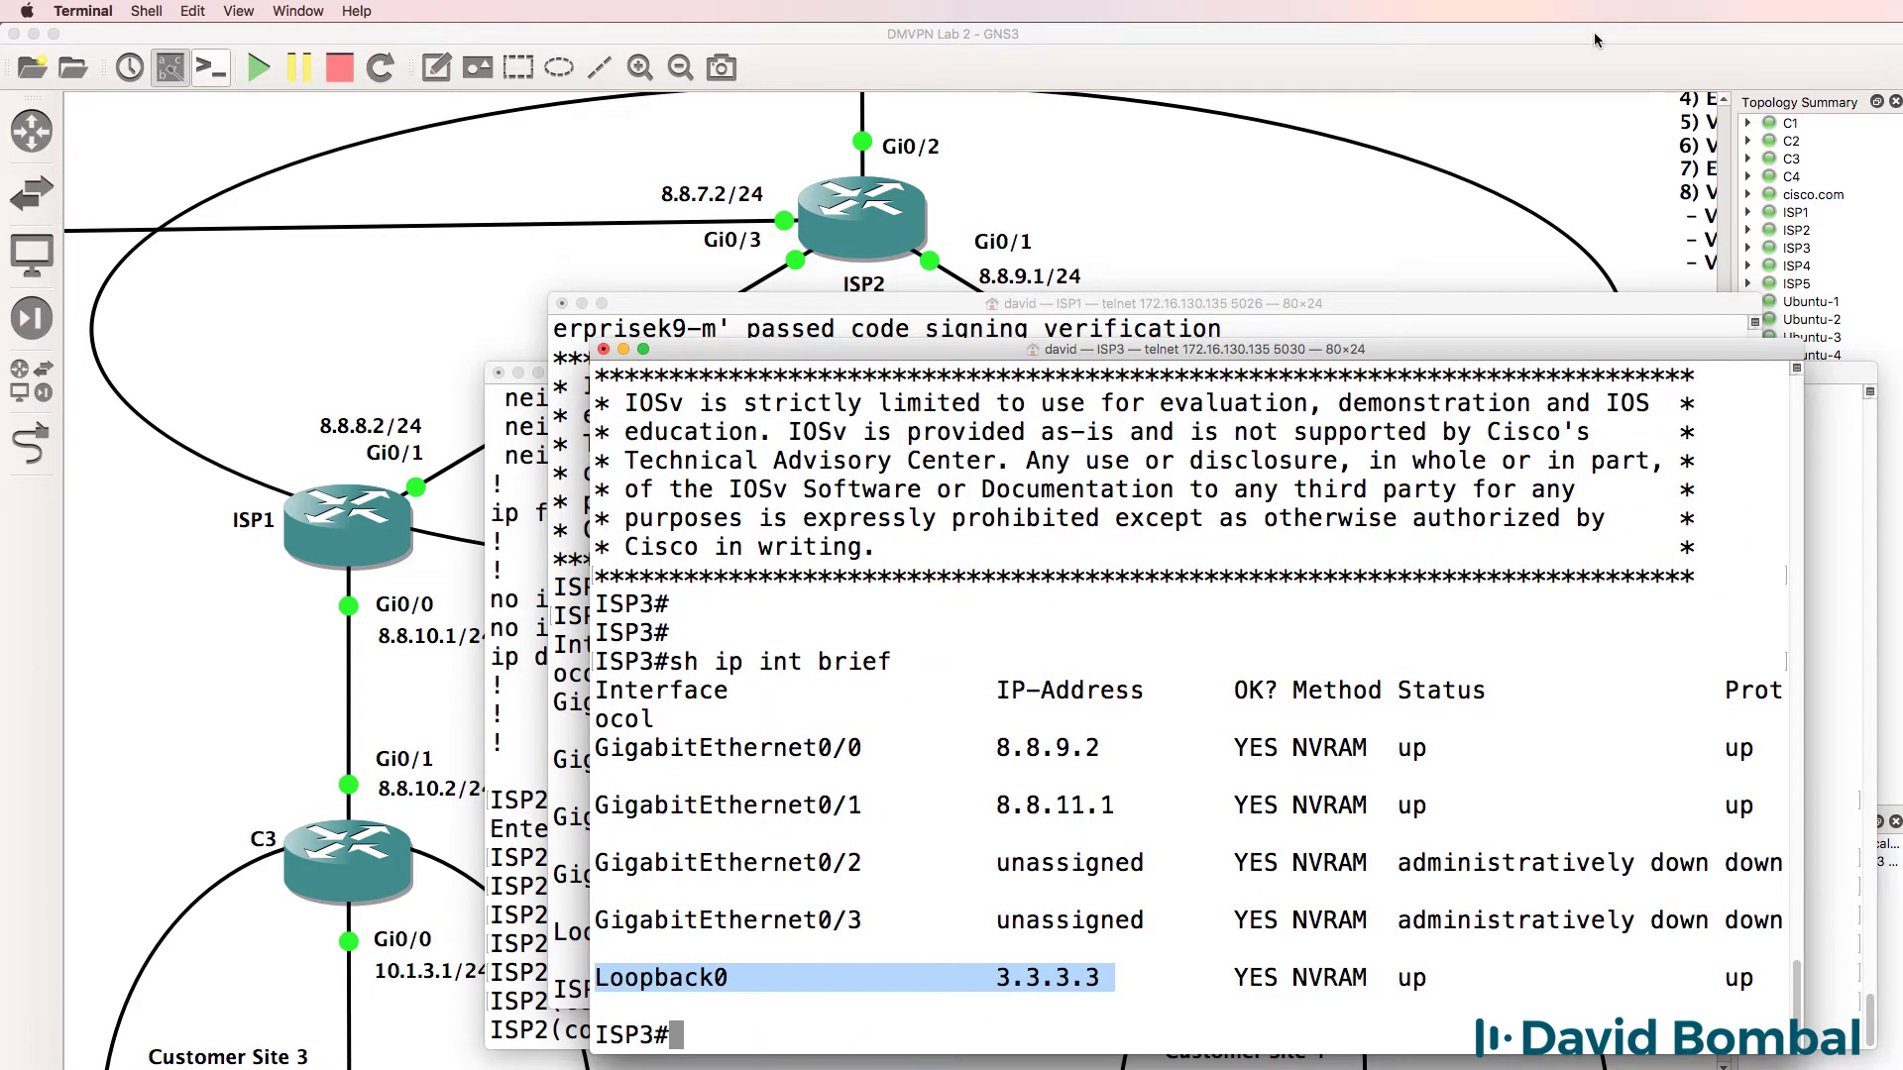
{"action": "left_click", "coordinate": [1484, 71]}
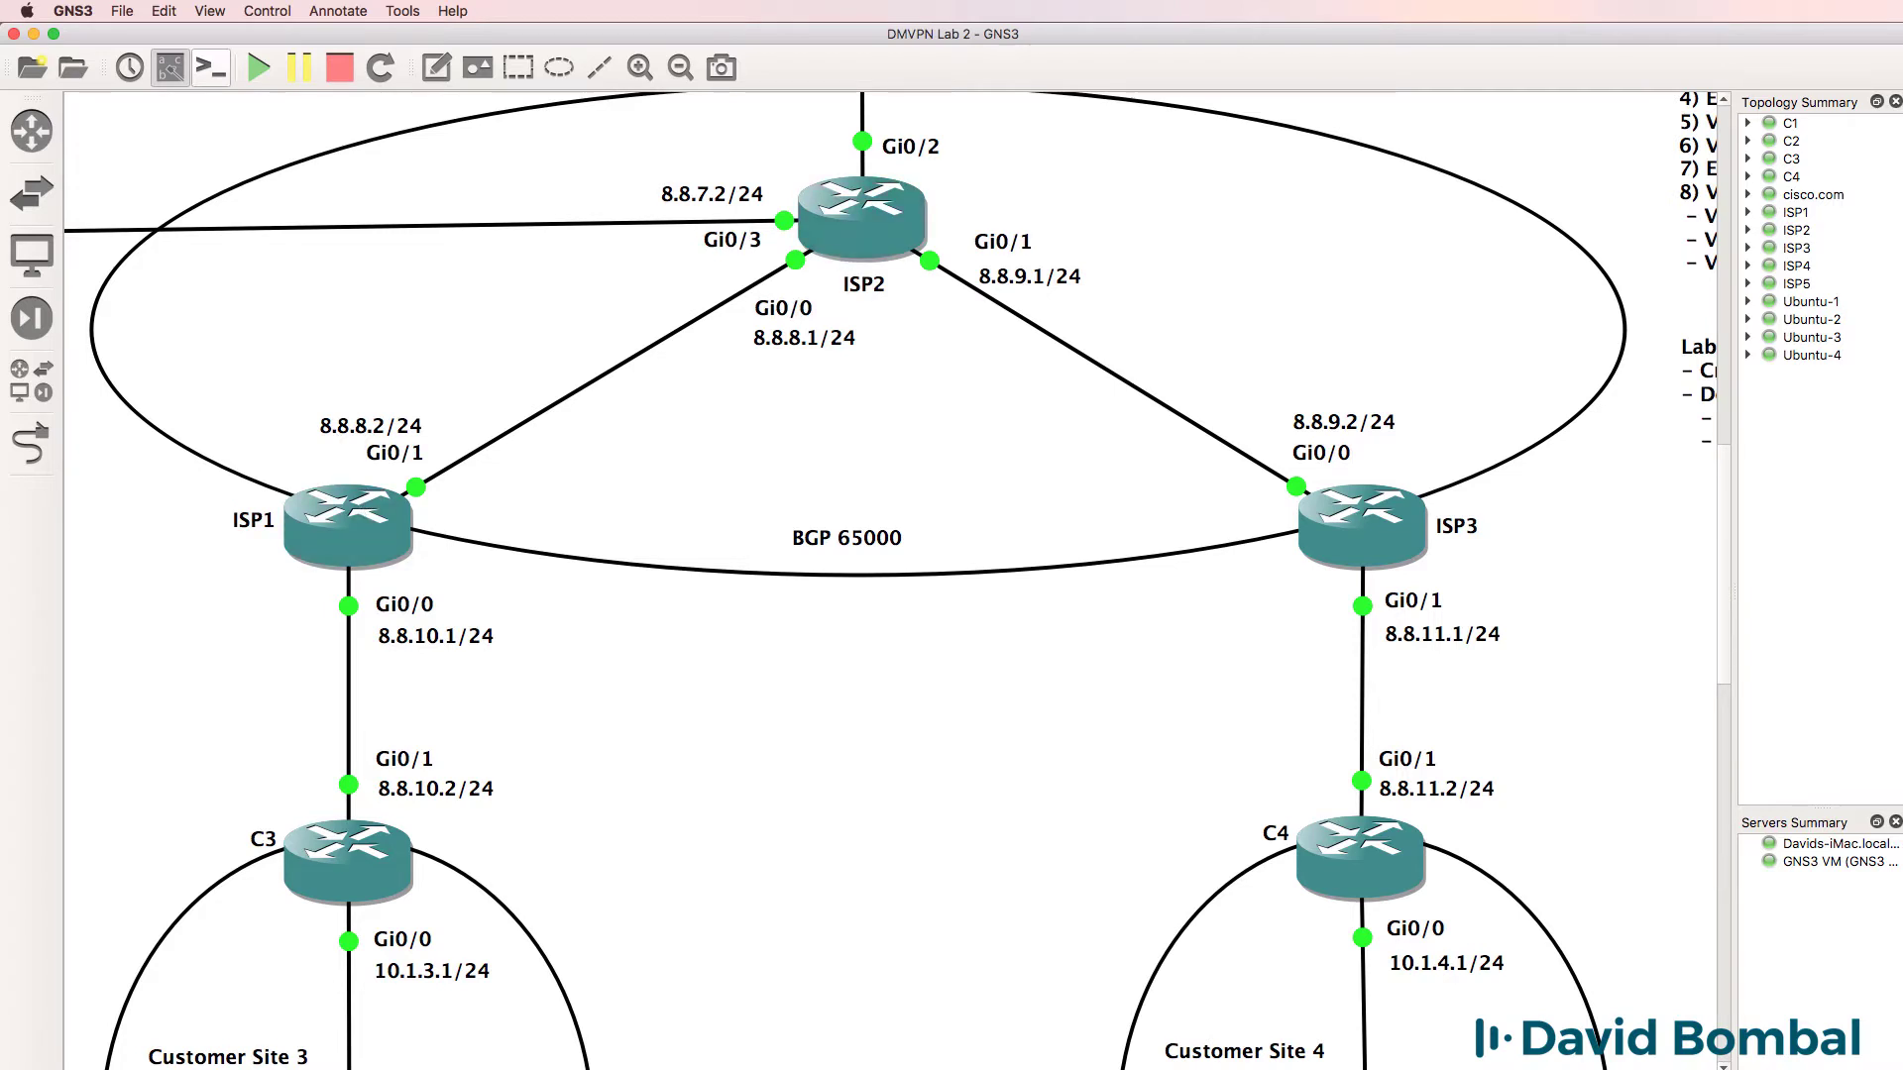
Step: On ISP2's console, add 3.3.3.3 as a BGP neighbor with remote-as 65000
{"action": "right_click", "coordinate": [619, 1069]}
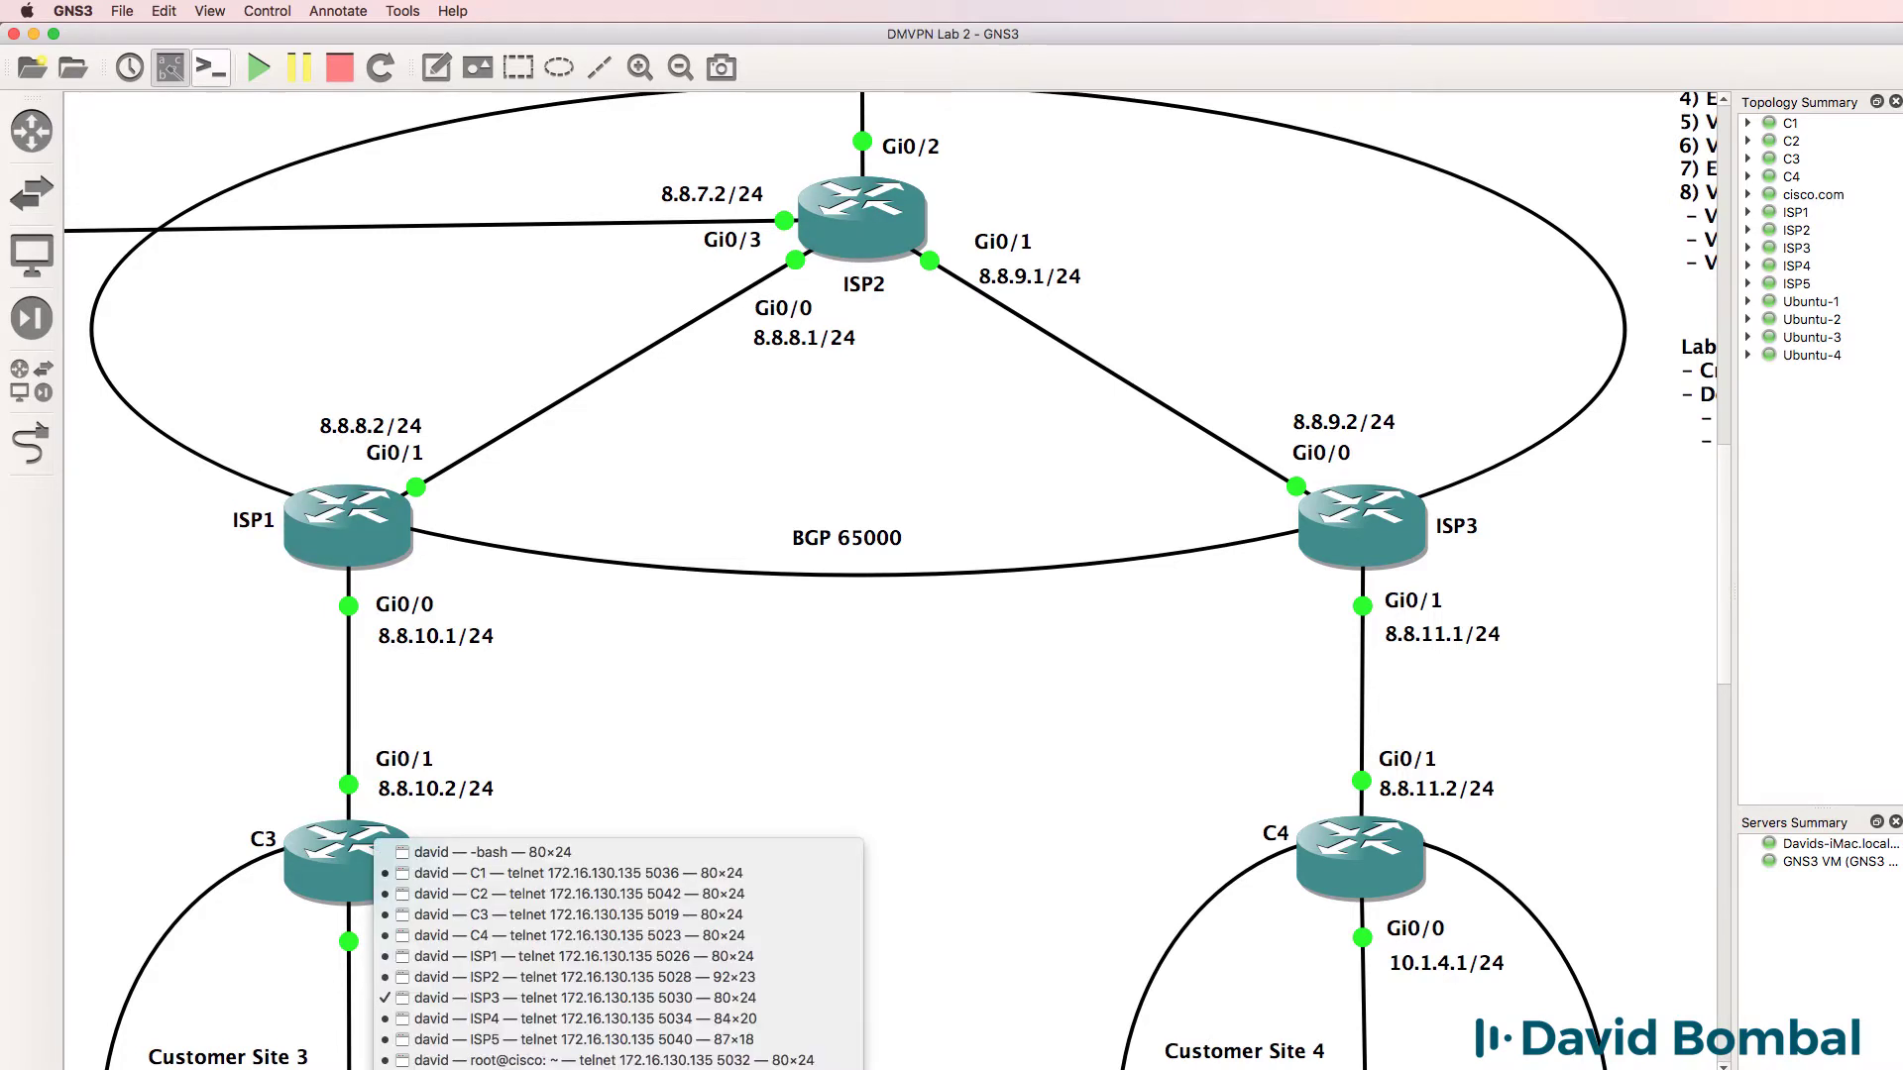
{"action": "left_click", "coordinate": [551, 977]}
{"action": "type", "text": "nei"}
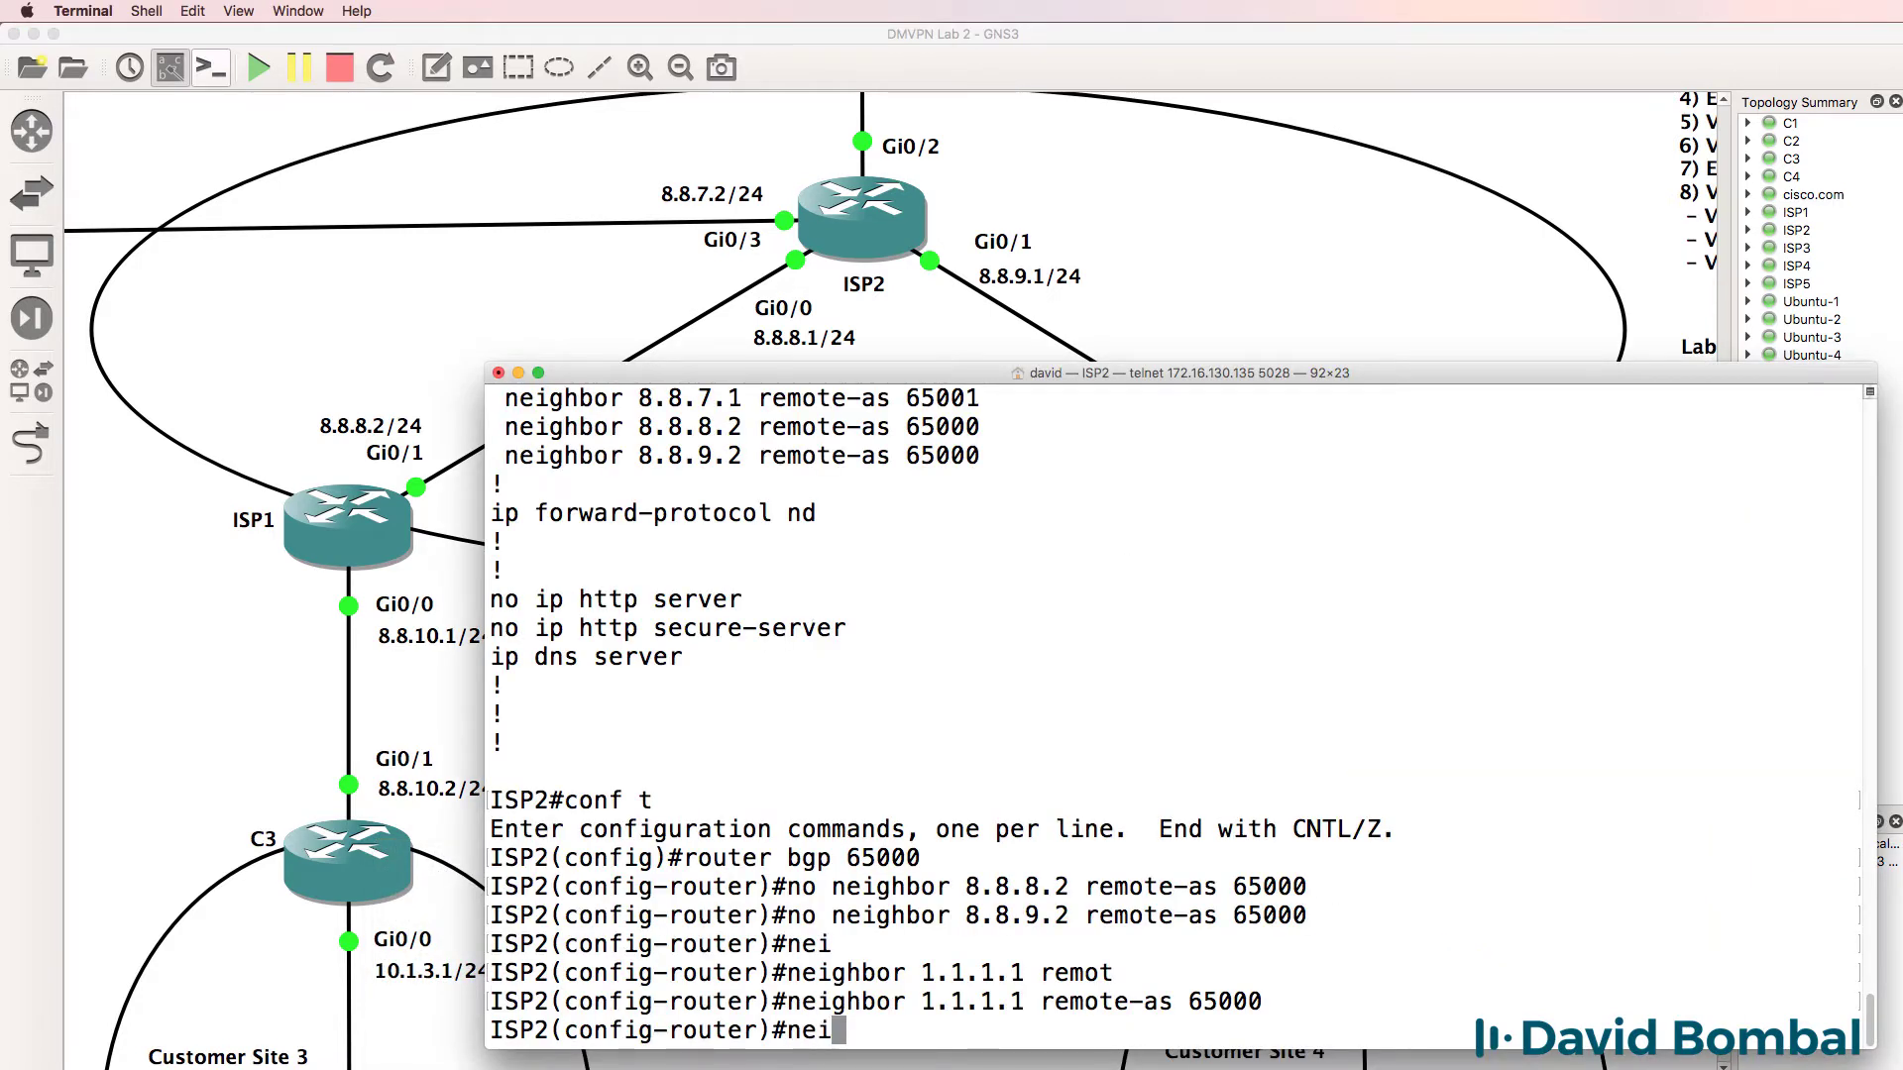
{"action": "key", "text": "Tab"}
{"action": "type", "text": "3.3.3.3 remot"}
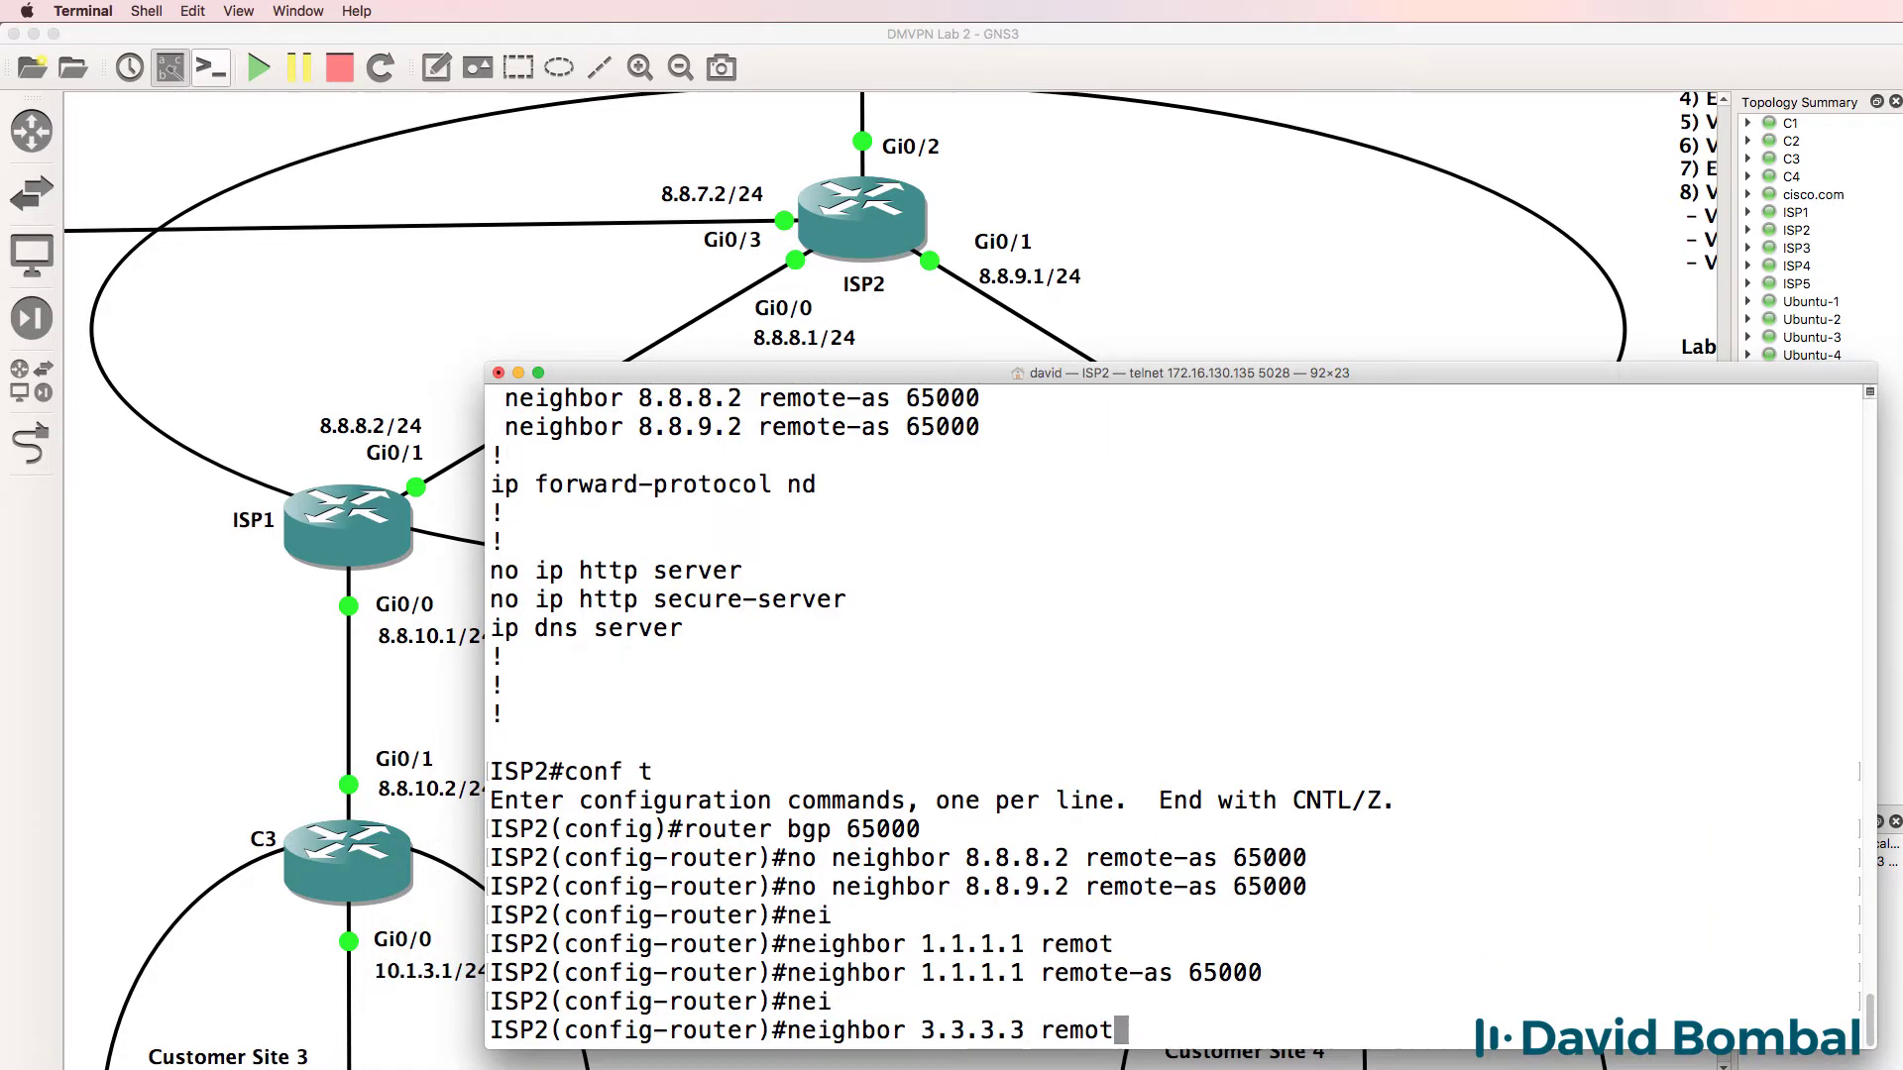
{"action": "key", "text": "Tab"}
{"action": "type", "text": "65000"}
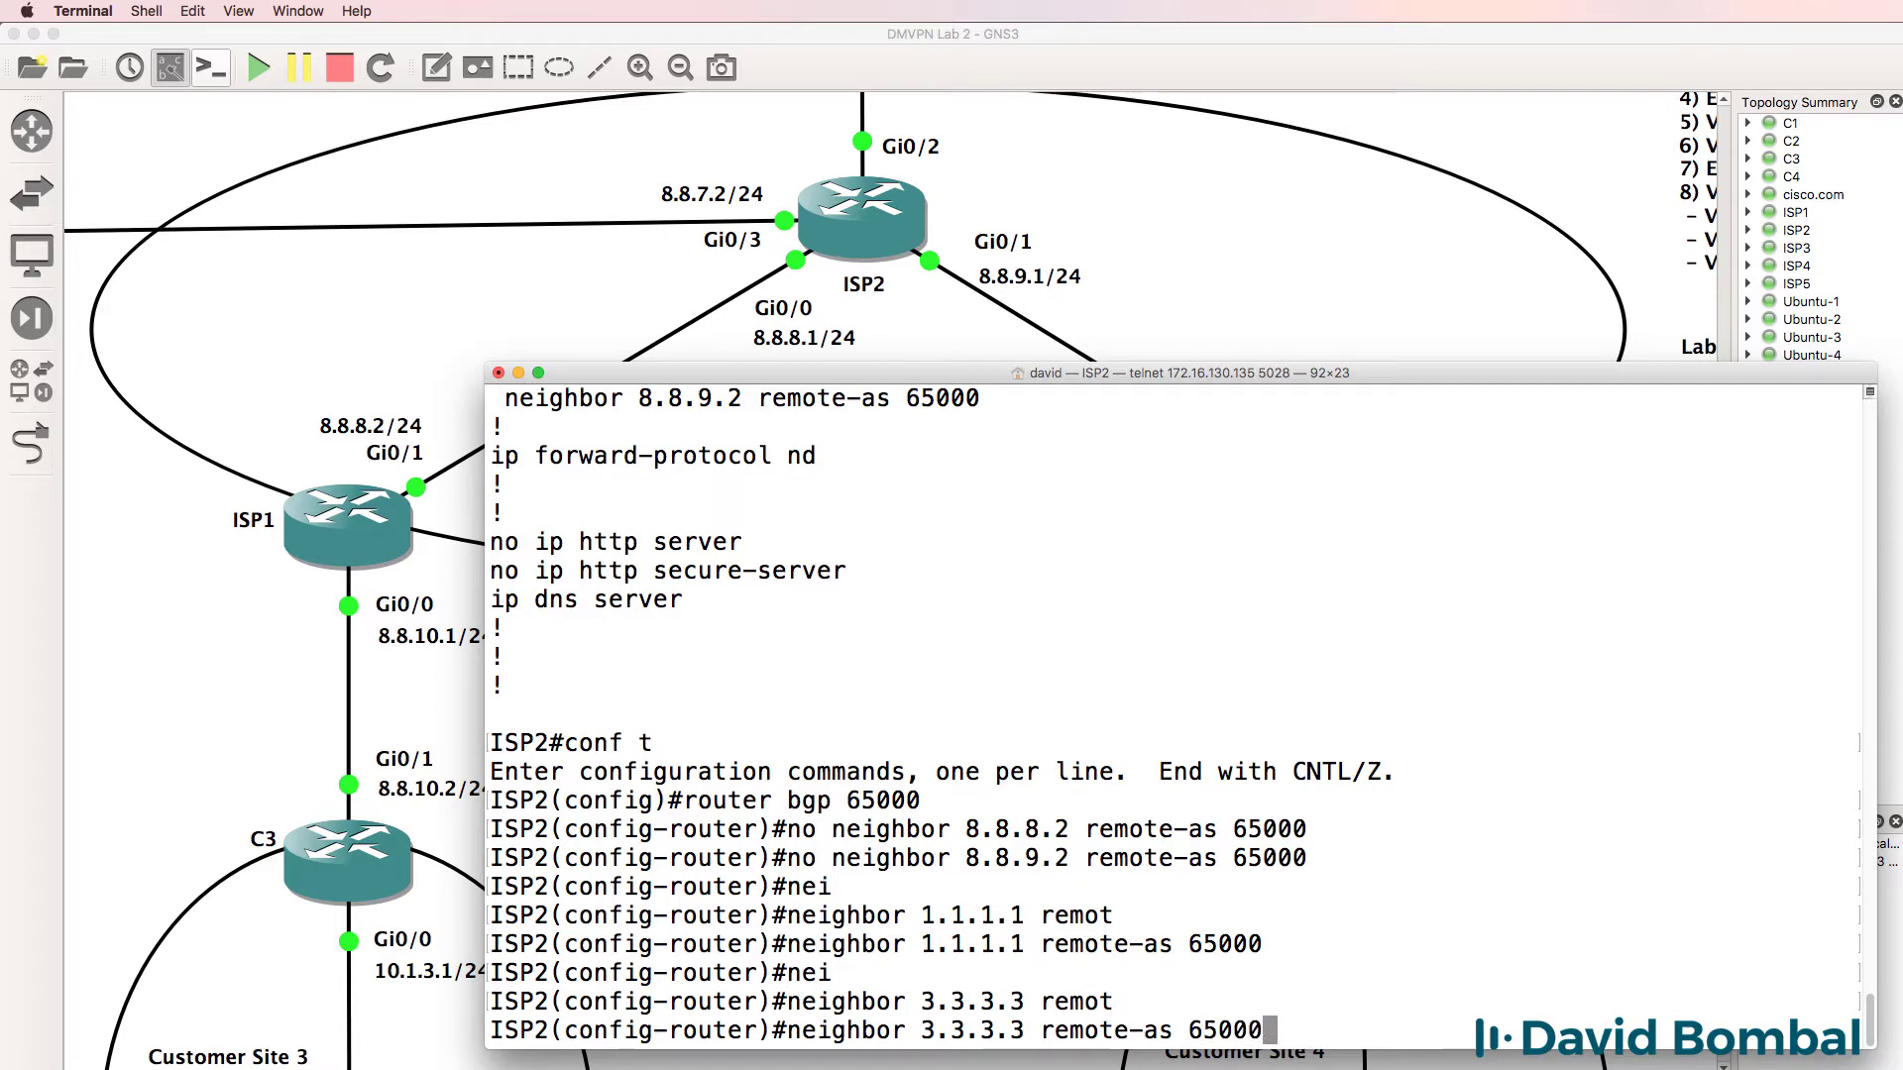
{"action": "key", "text": "Return"}
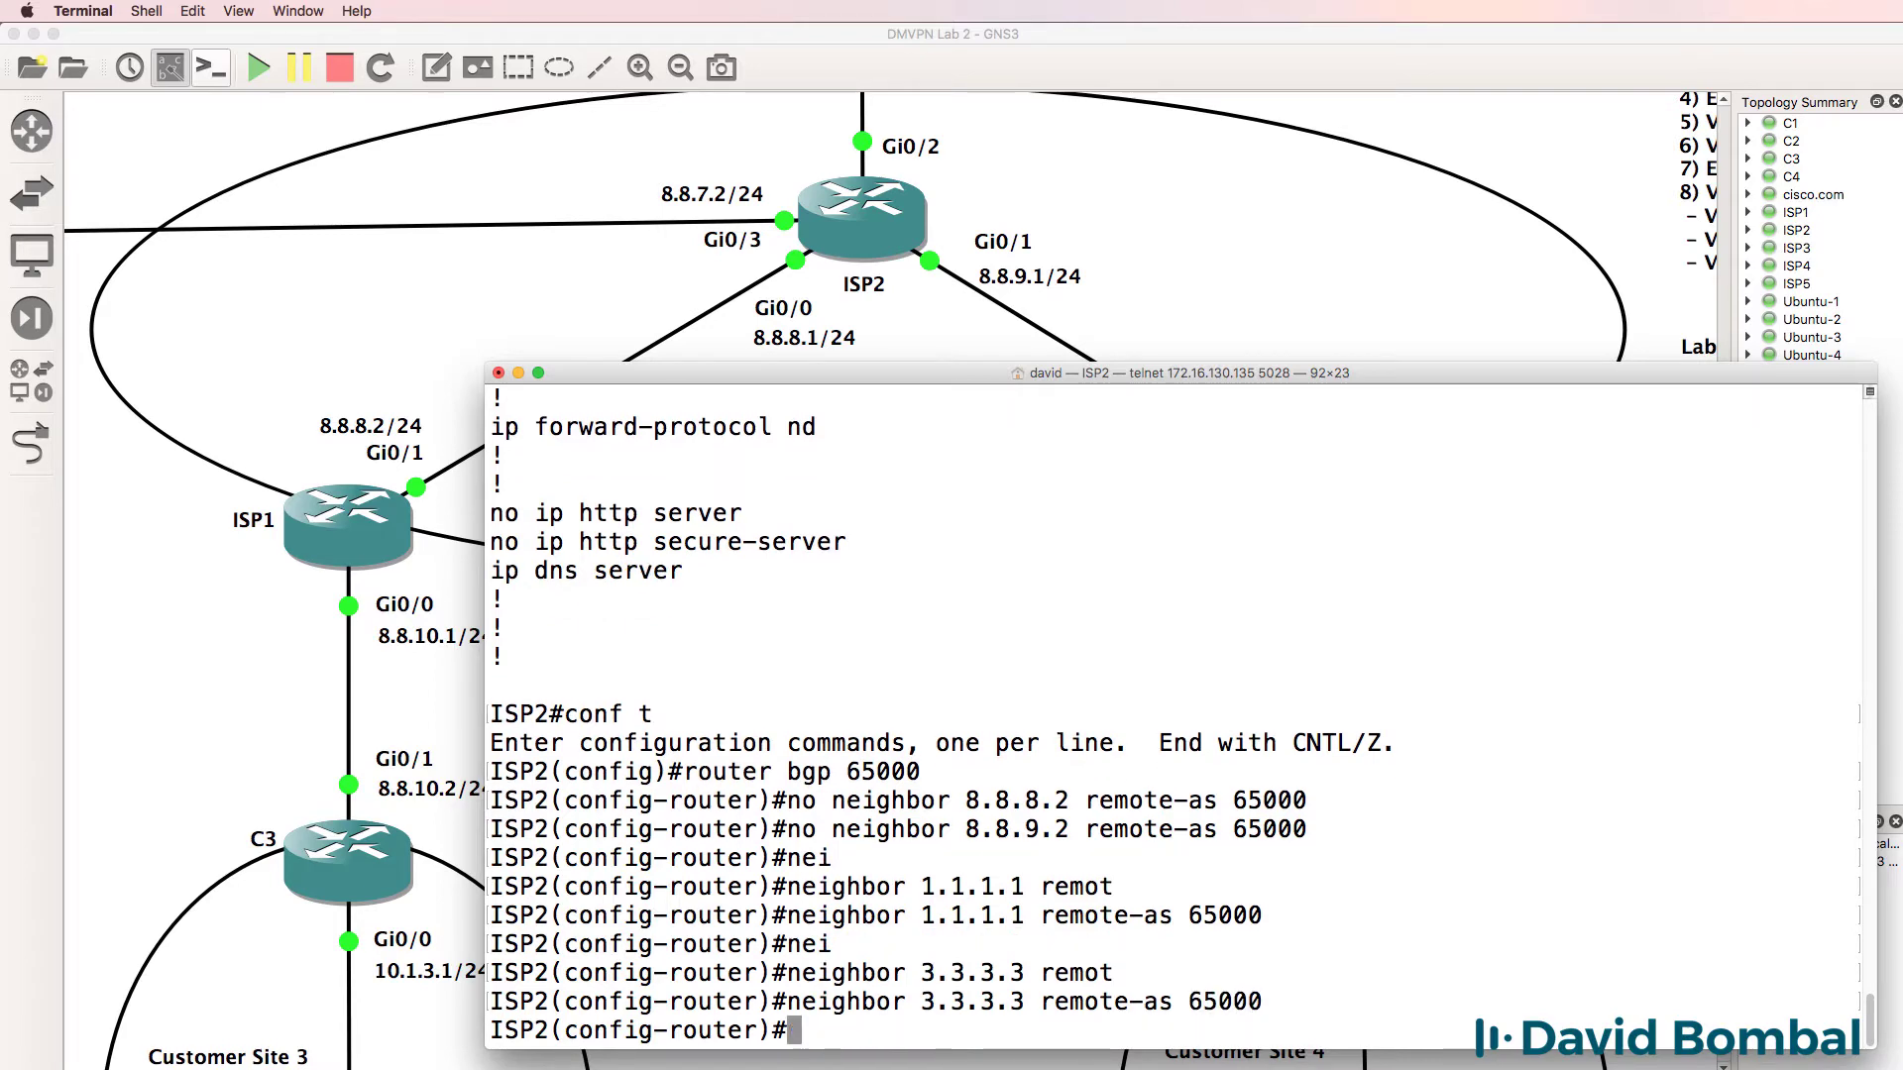
{"action": "left_click", "coordinate": [930, 33]}
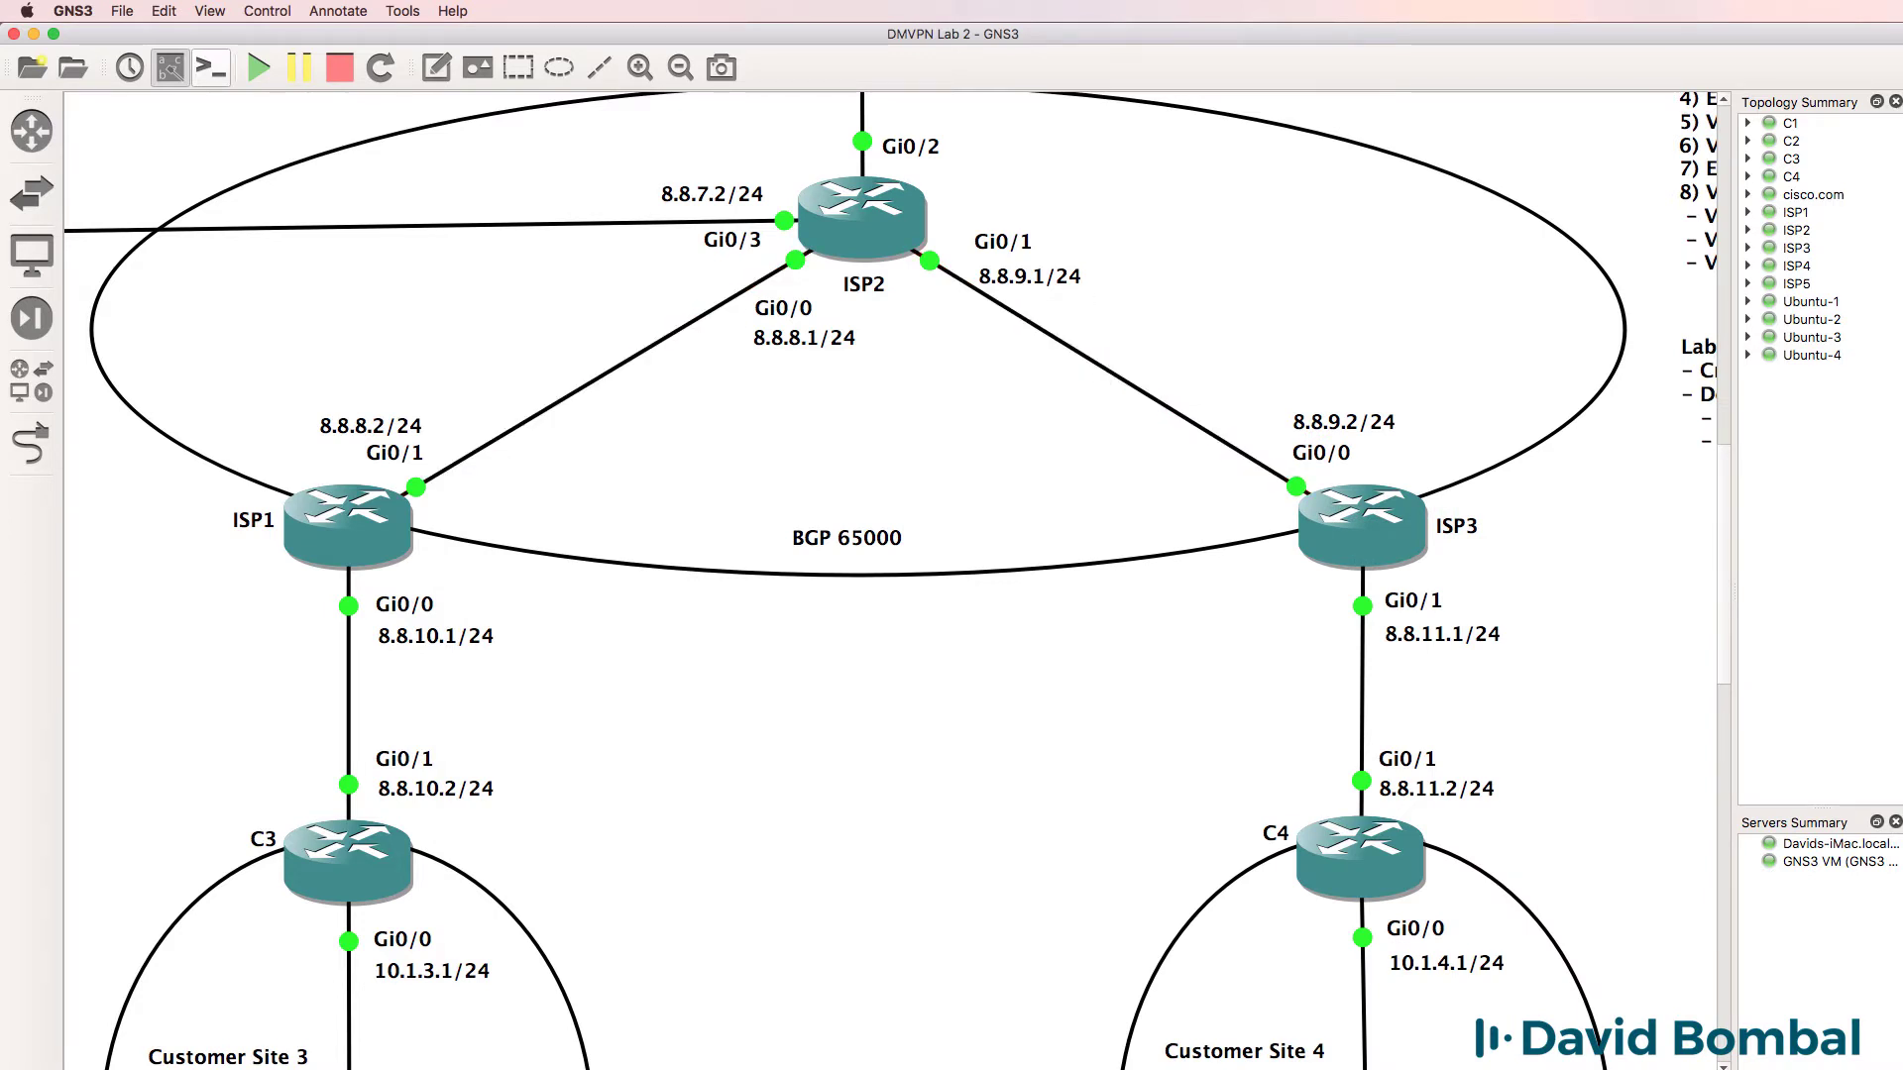
Step: Make ISP2's neighbor 1.1.1.1 use loopback 0 as its update-source
{"action": "right_click", "coordinate": [500, 1069]}
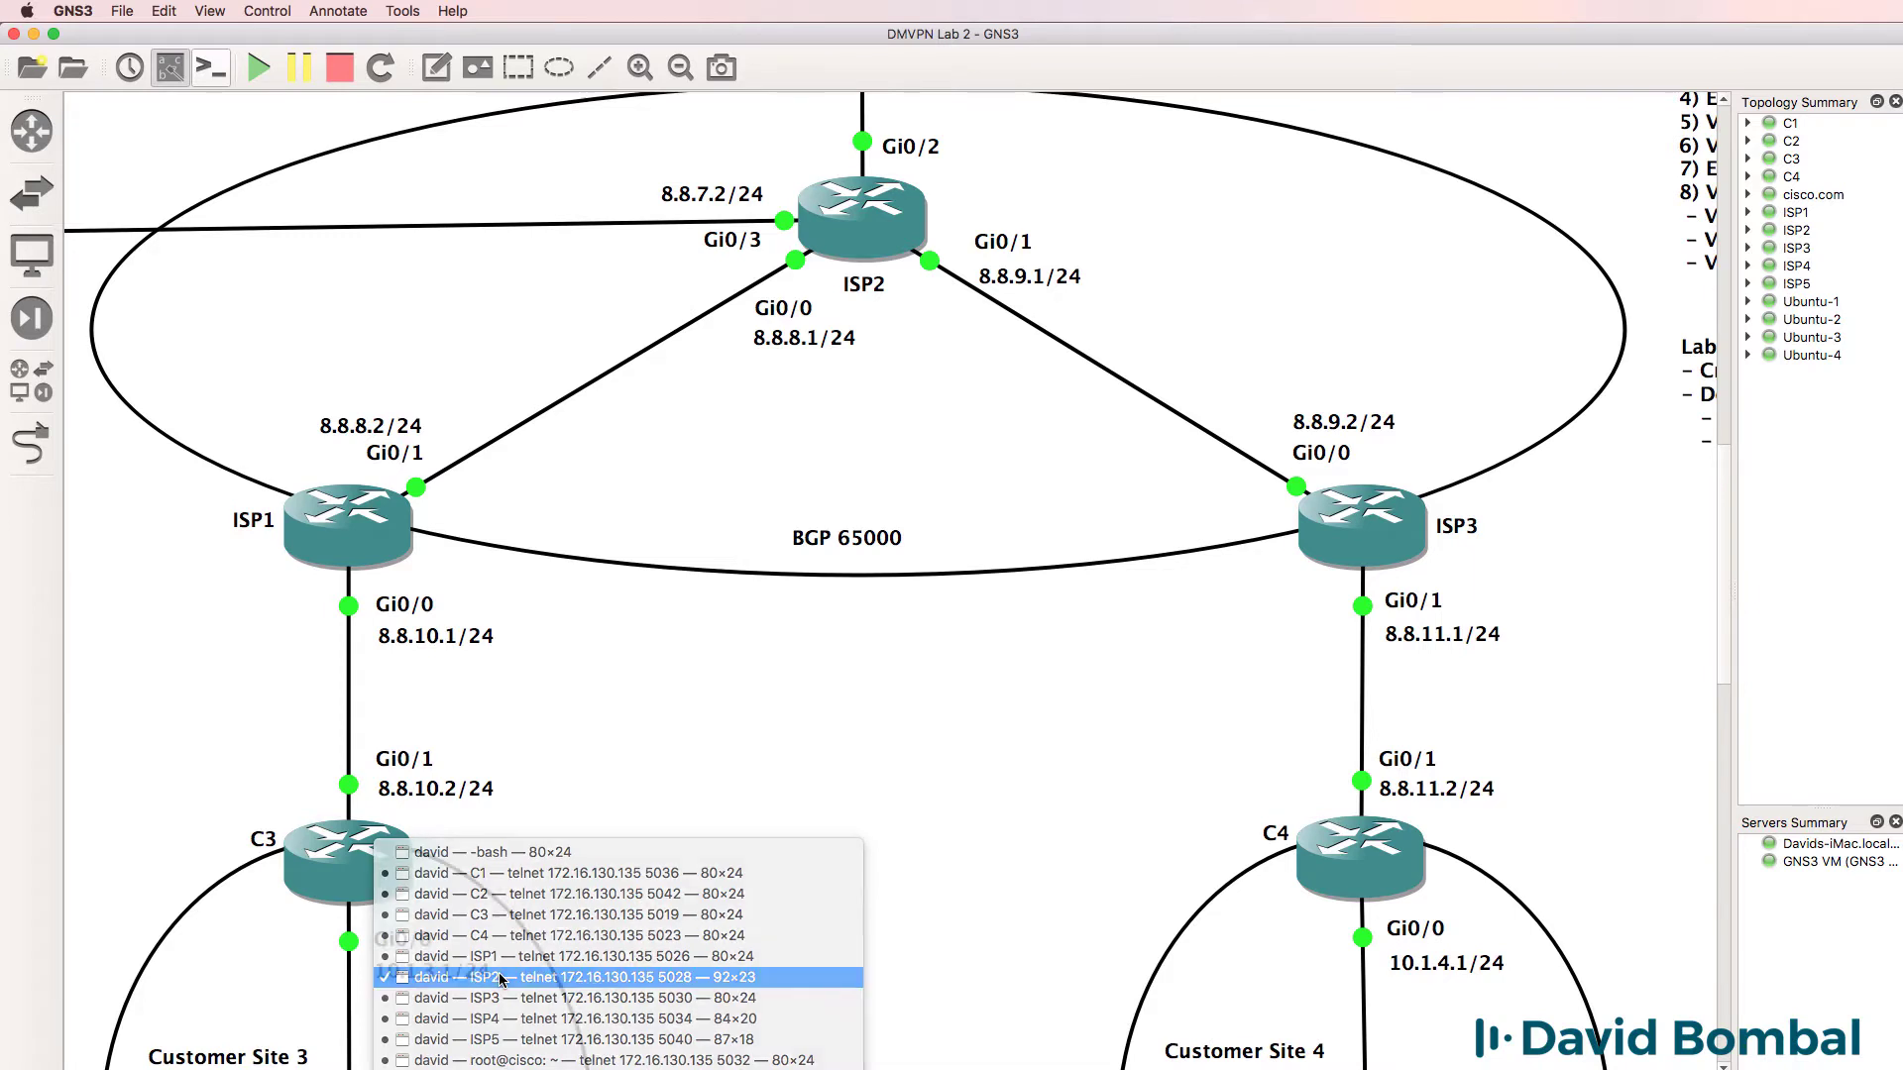
{"action": "left_click", "coordinate": [500, 978]}
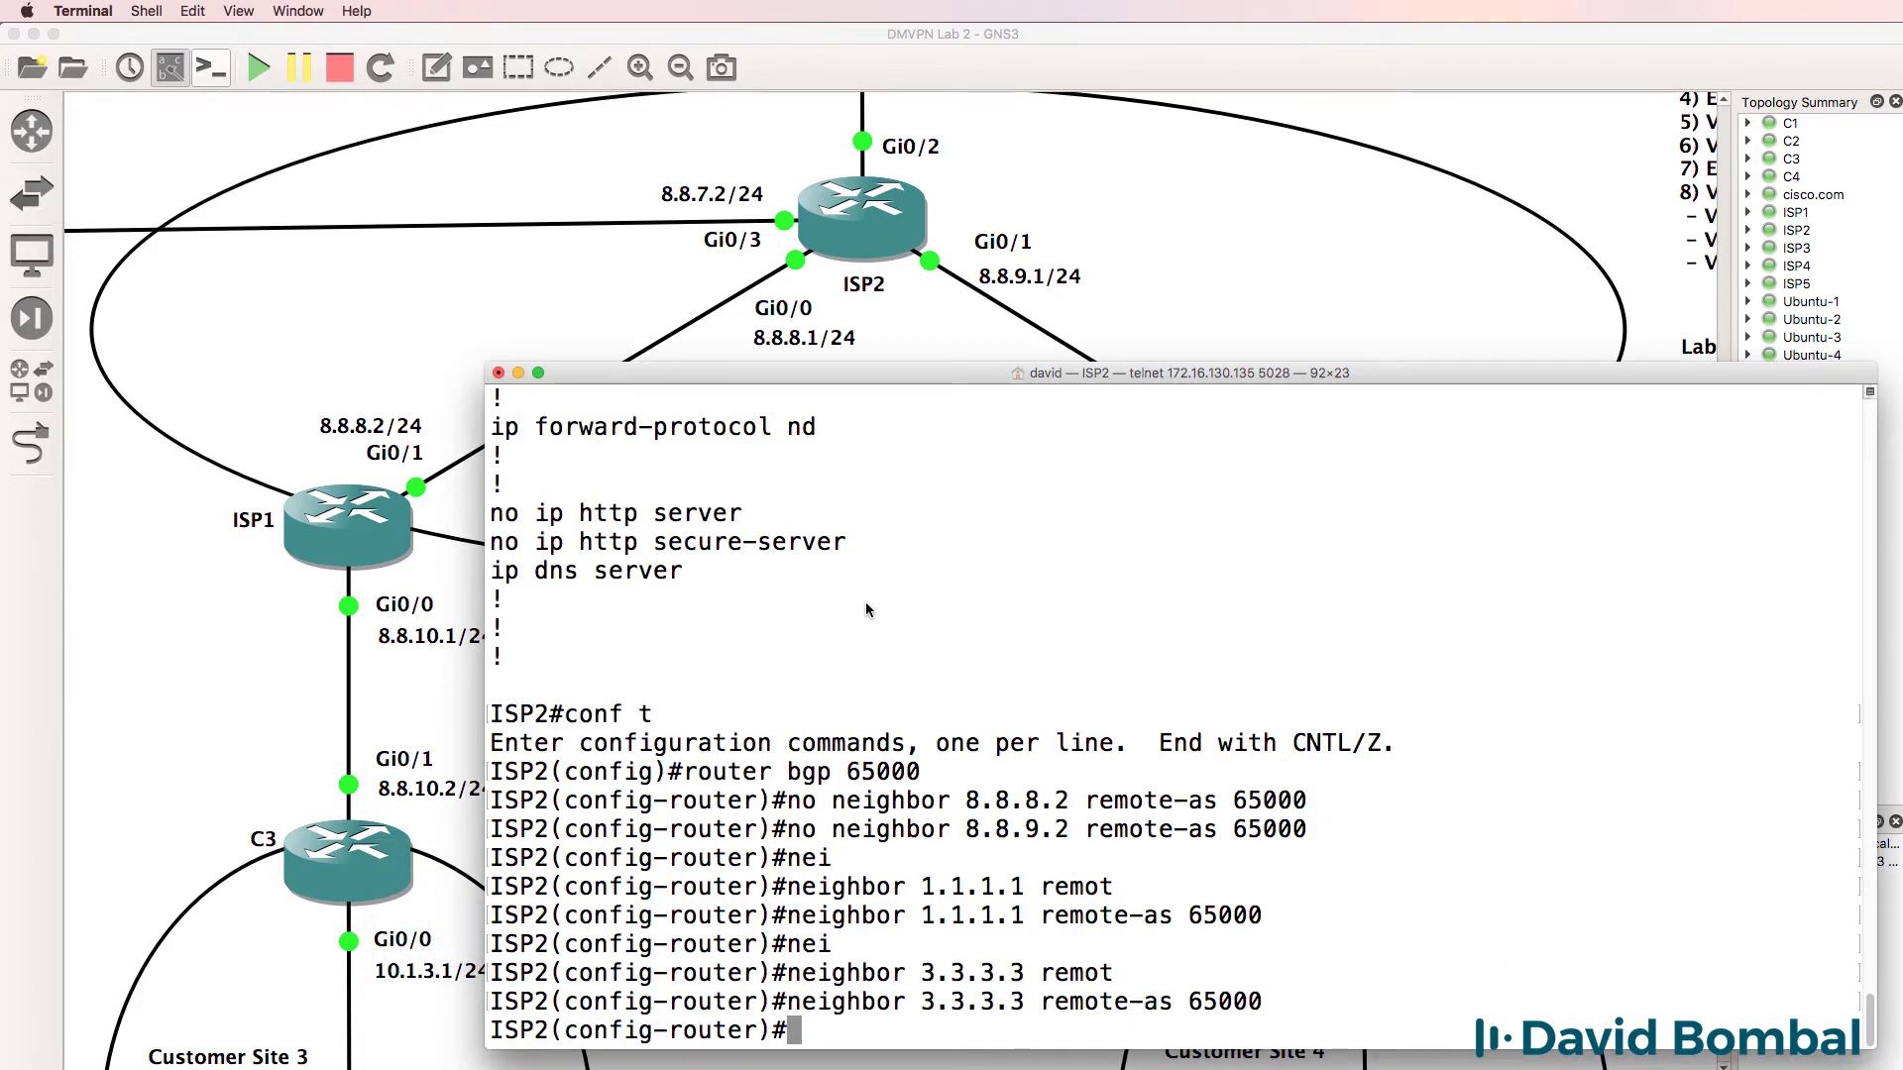
{"action": "key", "text": "Up"}
{"action": "key", "text": "Up"}
{"action": "key", "text": "BackSpace"}
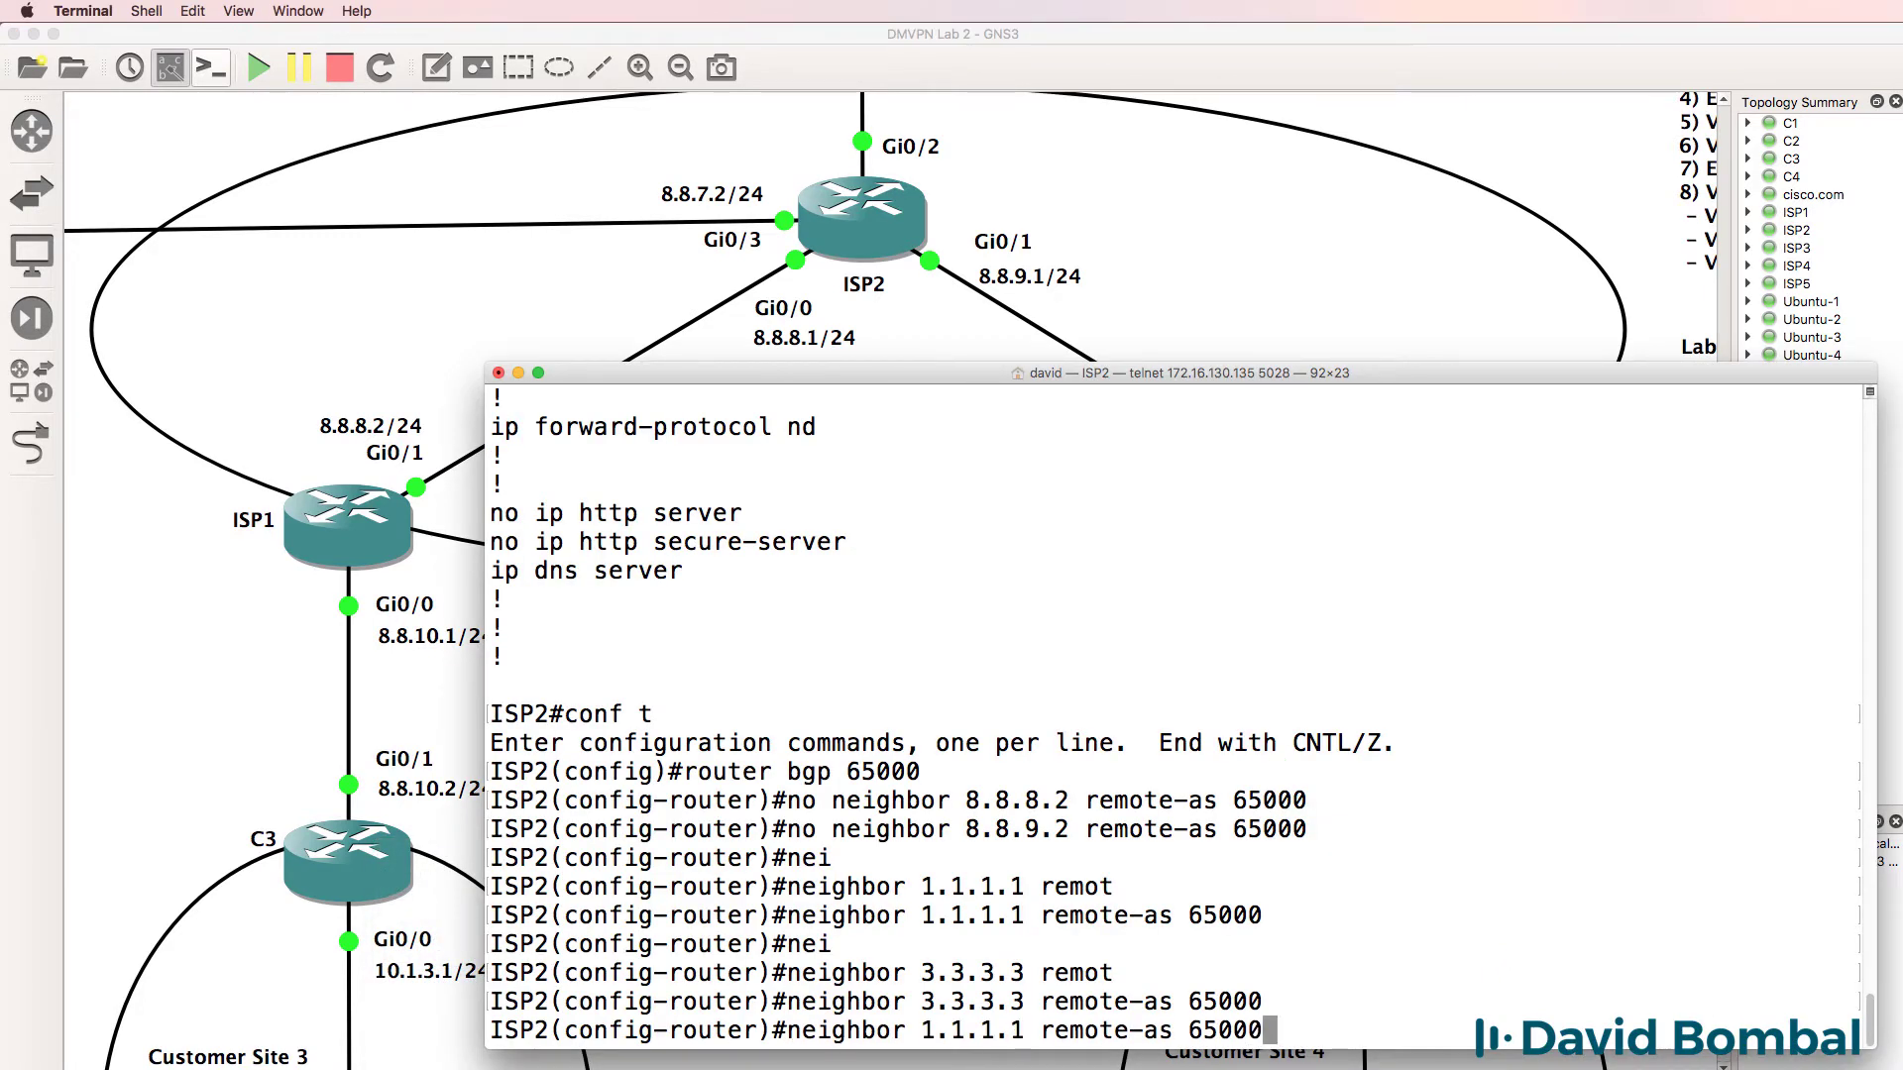
{"action": "key", "text": "BackSpace"}
{"action": "key", "text": "BackSpace"}
{"action": "key", "text": "BackSpace"}
{"action": "key", "text": "BackSpace"}
{"action": "key", "text": "BackSpace"}
{"action": "key", "text": "BackSpace"}
{"action": "key", "text": "BackSpace"}
{"action": "key", "text": "BackSpace"}
{"action": "key", "text": "BackSpace"}
{"action": "key", "text": "BackSpace"}
{"action": "key", "text": "BackSpace"}
{"action": "key", "text": "BackSpace"}
{"action": "key", "text": "BackSpace"}
{"action": "key", "text": "BackSpace"}
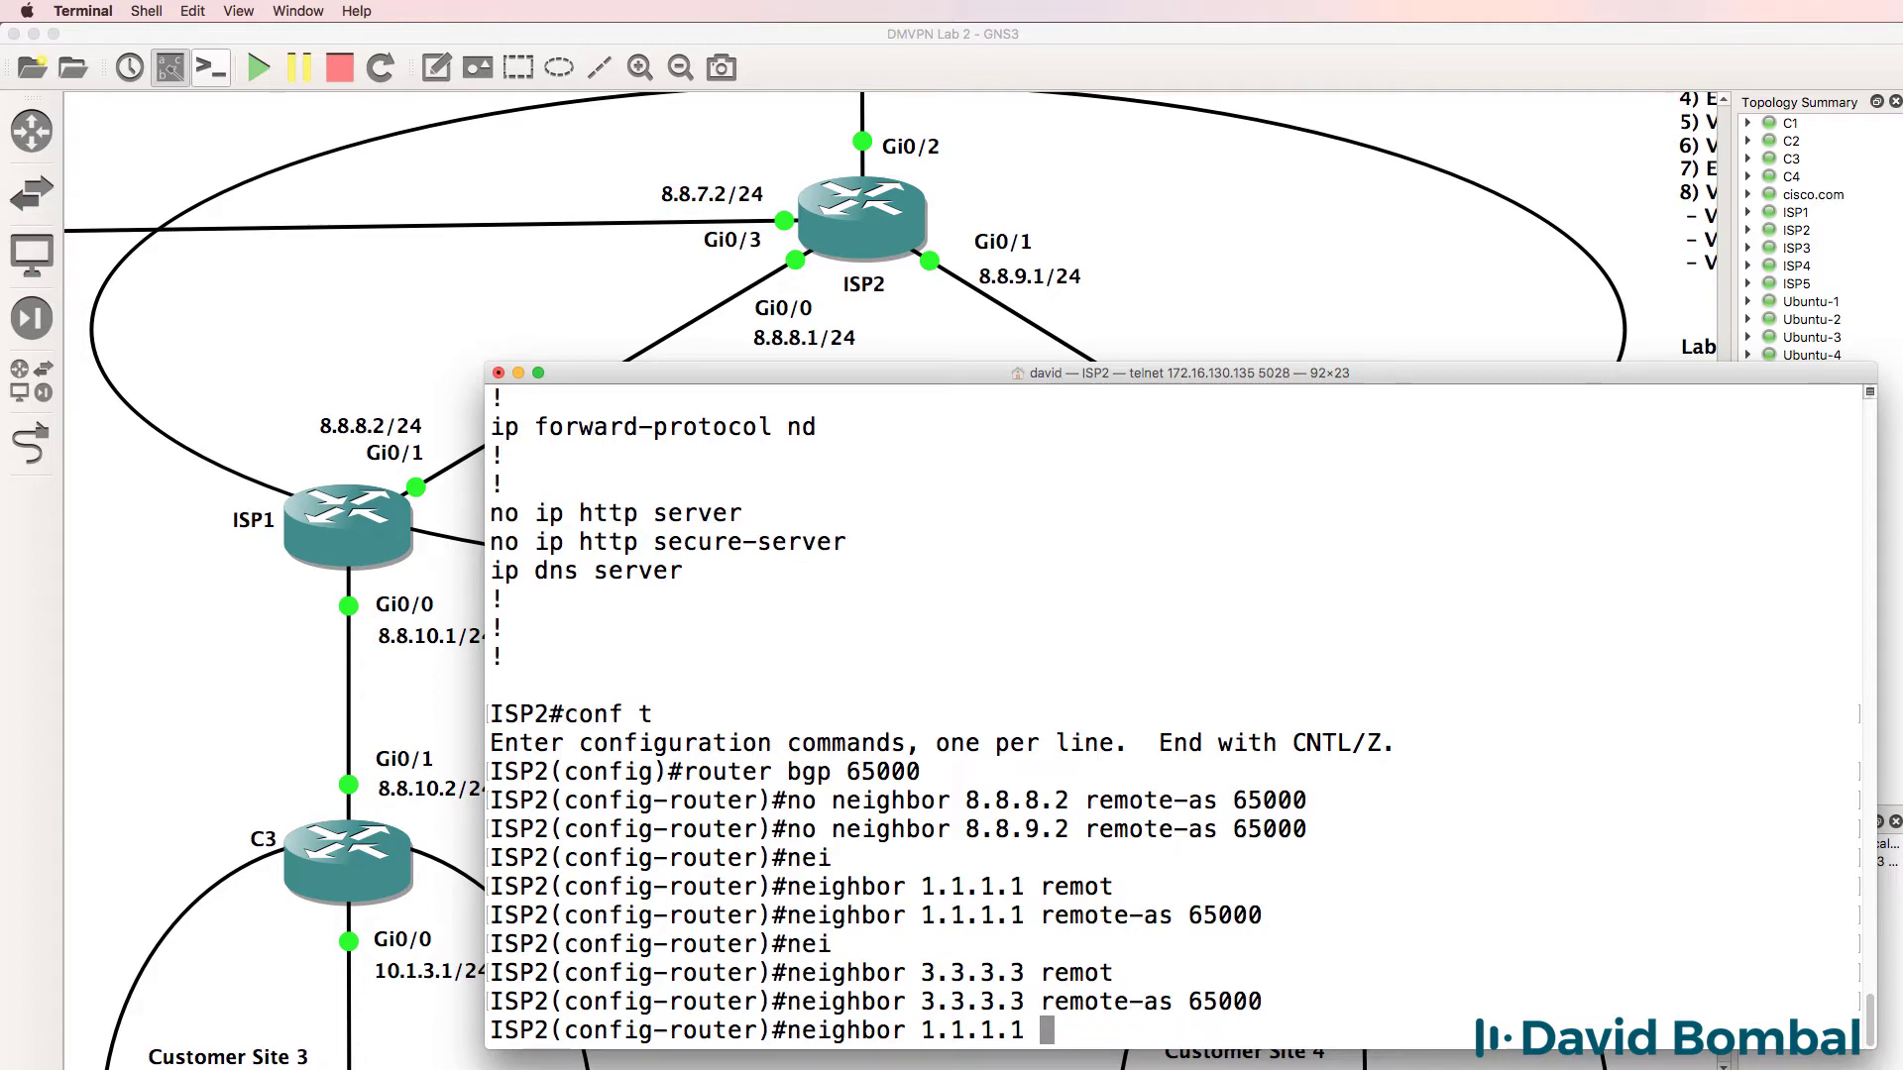
{"action": "type", "text": "up"}
{"action": "key", "text": "Tab"}
{"action": "type", "text": "?"}
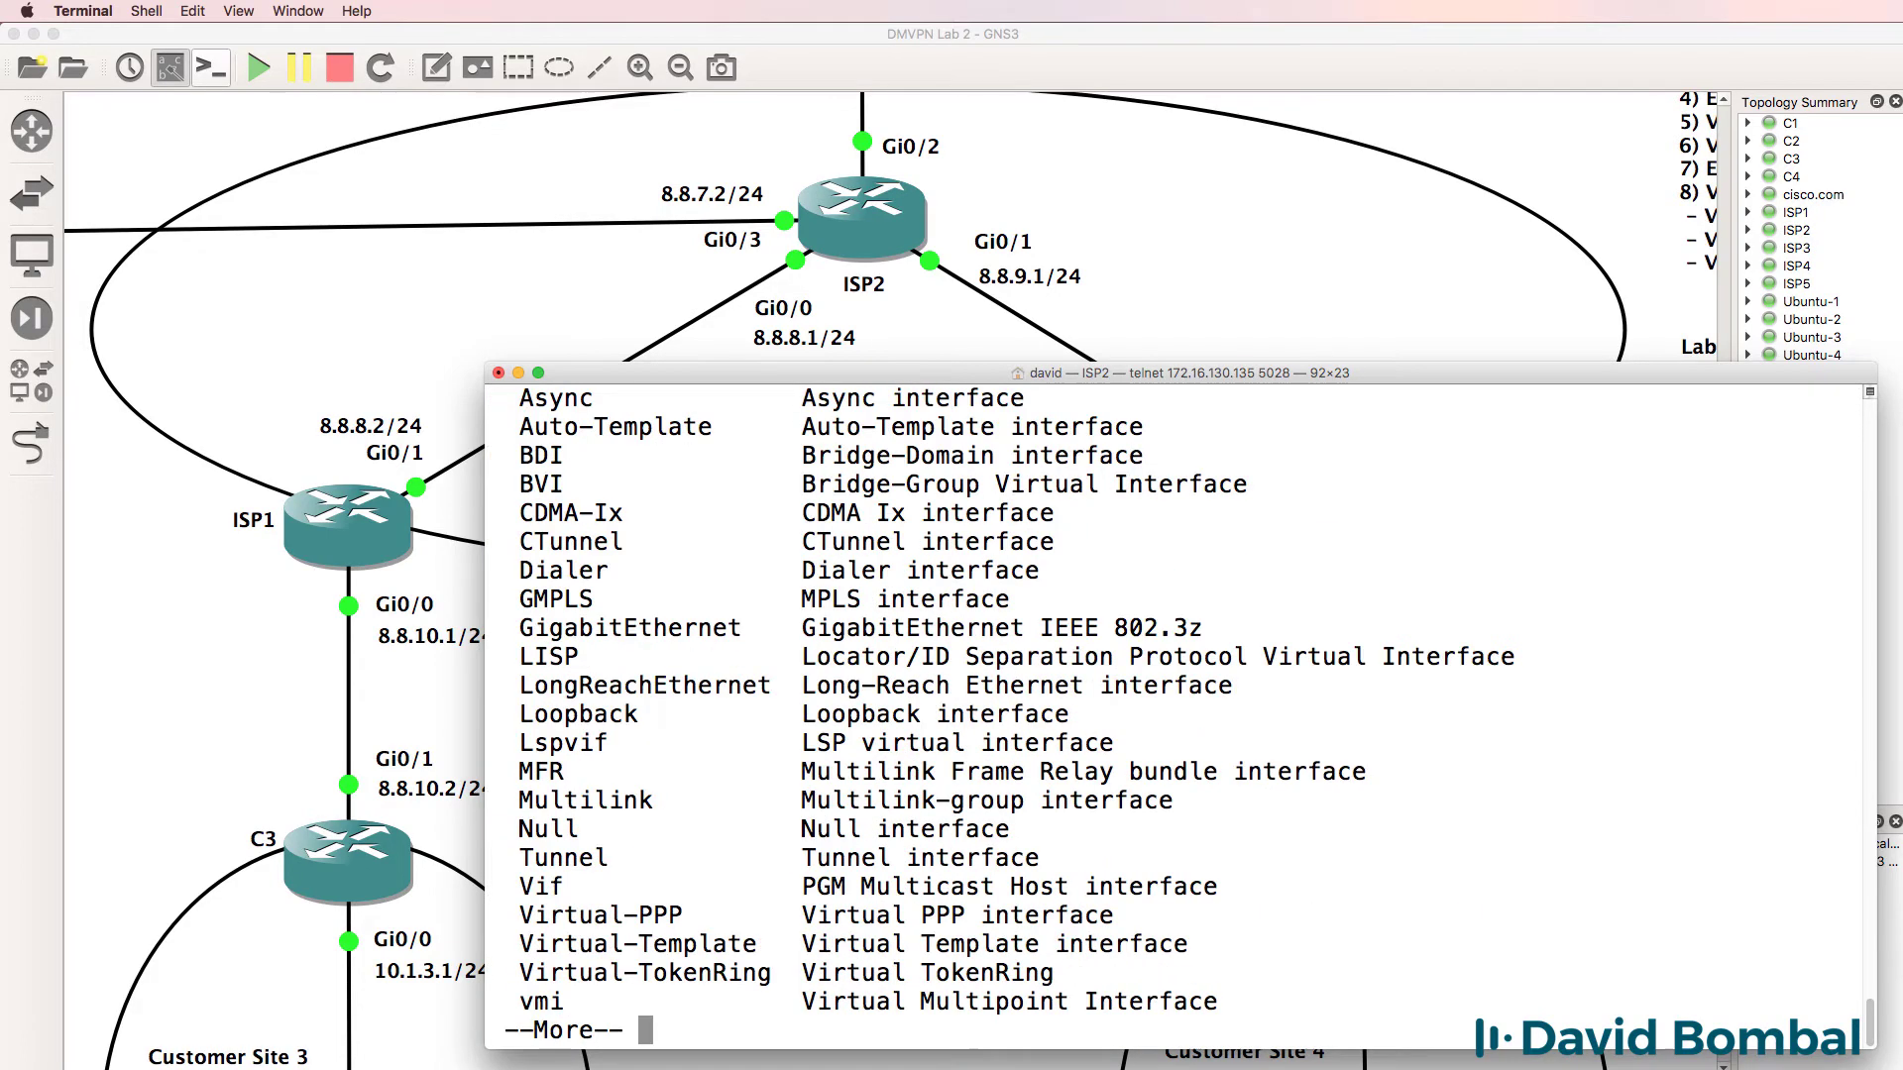
{"action": "key", "text": "space"}
{"action": "type", "text": "loop"}
{"action": "key", "text": "Tab"}
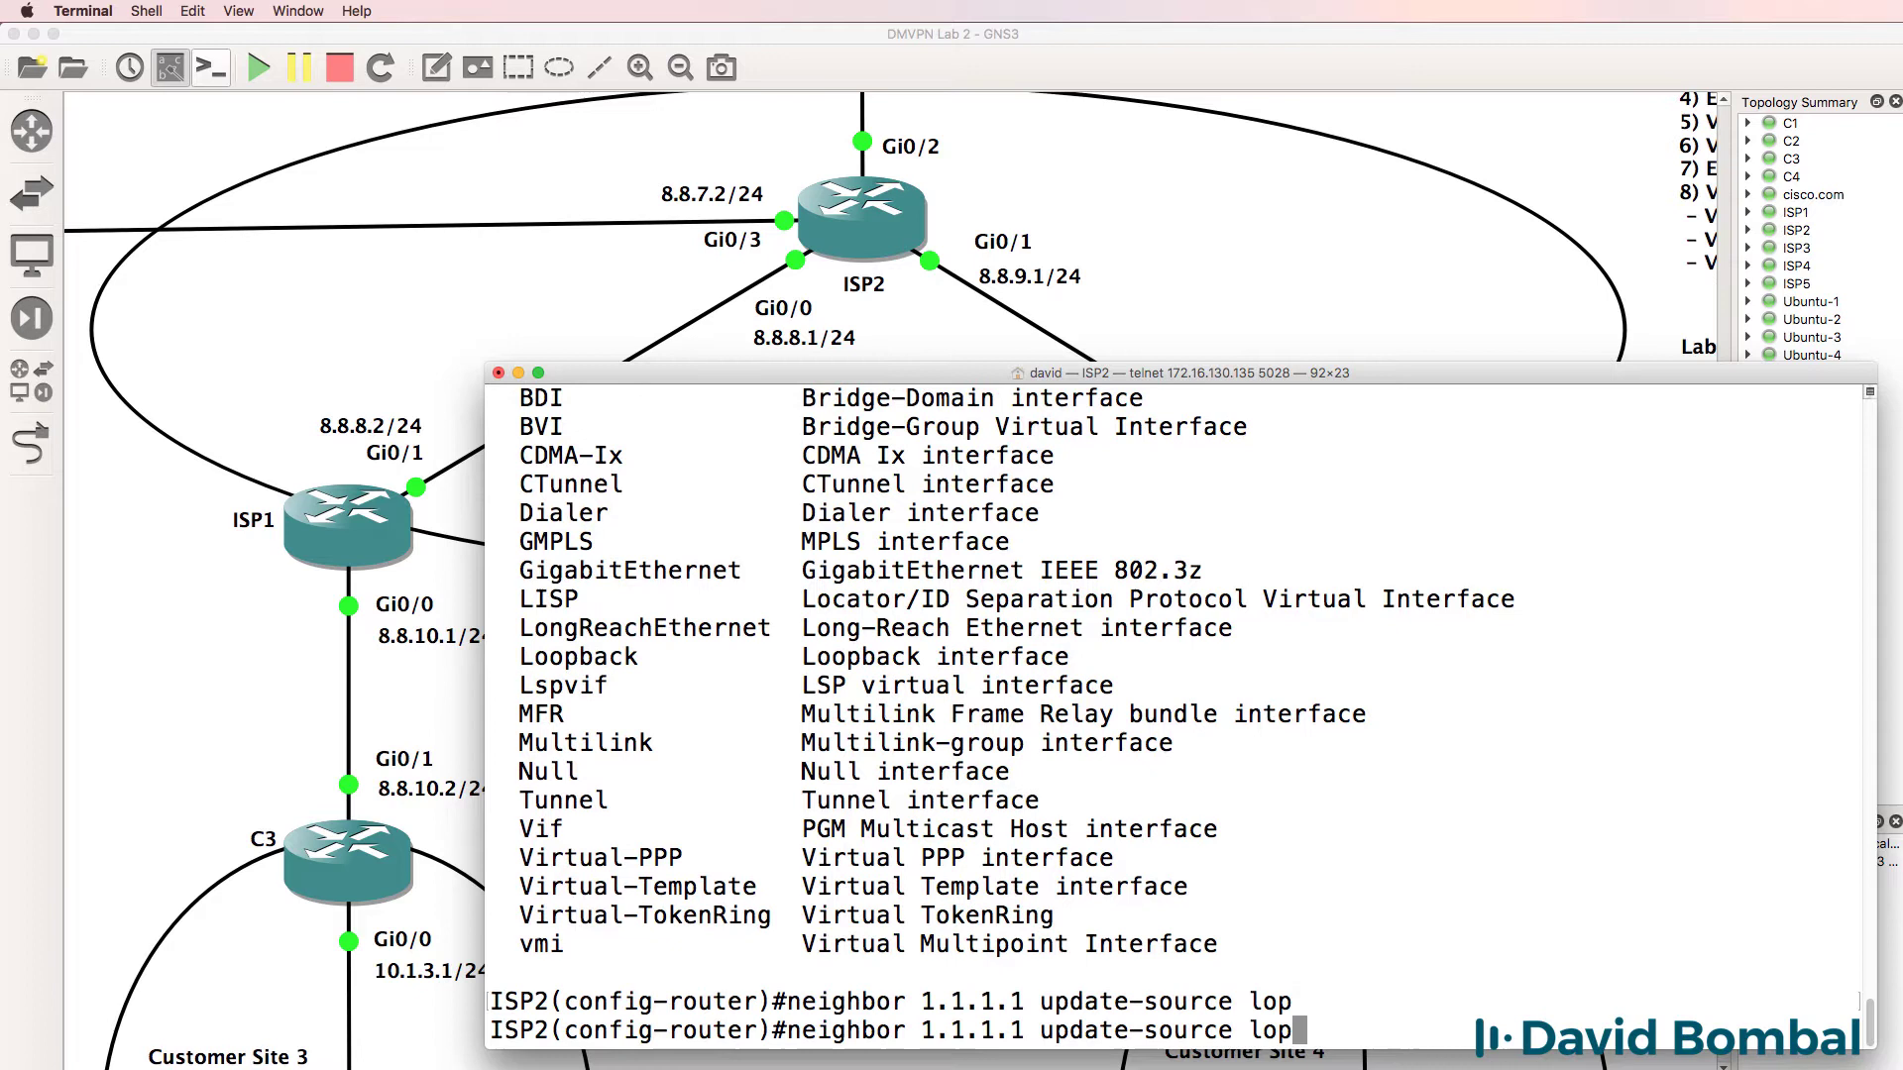
{"action": "key", "text": "BackSpace"}
{"action": "type", "text": "o"}
{"action": "key", "text": "Tab"}
{"action": "type", "text": "0"}
{"action": "key", "text": "Return"}
Step: Give neighbor 3.3.3.3 the same loopback 0 update-source, then exit configuration mode
{"action": "key", "text": "Up"}
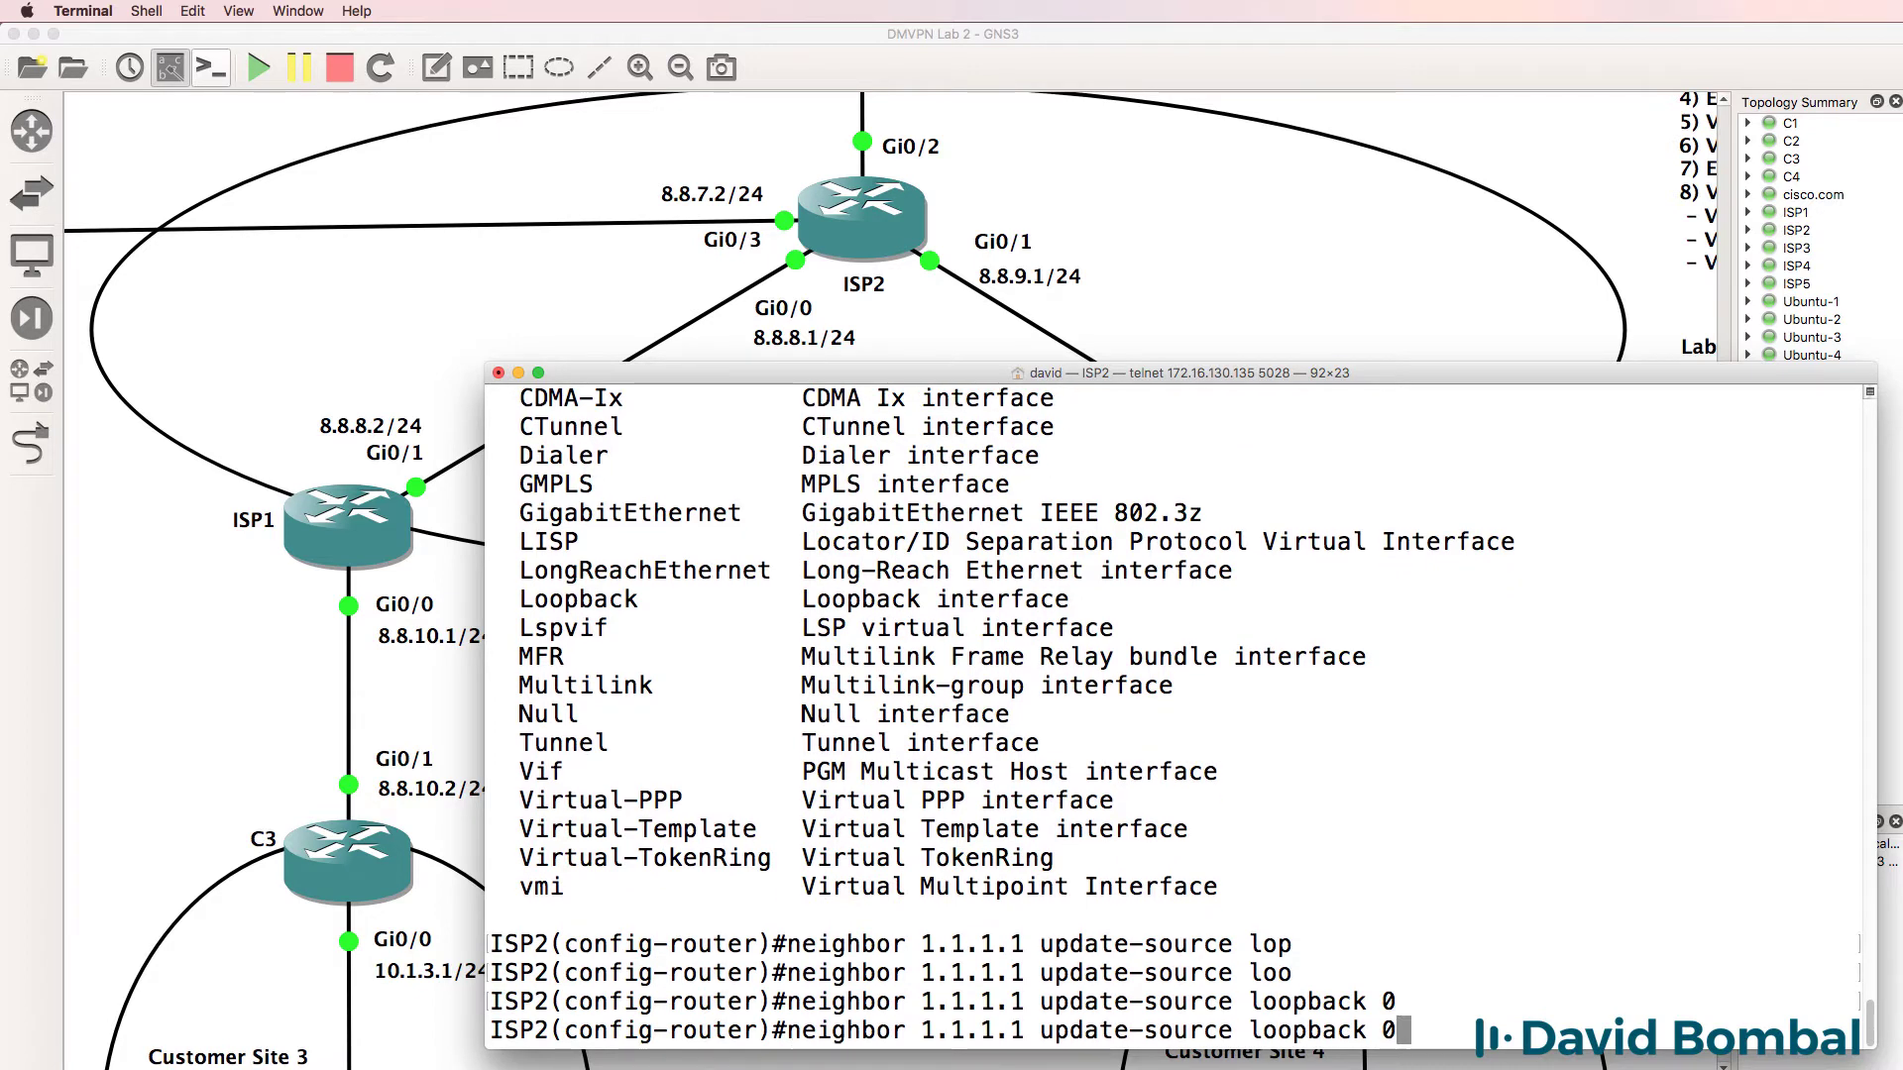
{"action": "key", "text": "Left"}
{"action": "key", "text": "Left"}
{"action": "key", "text": "Left"}
{"action": "key", "text": "Left"}
{"action": "key", "text": "Left"}
{"action": "key", "text": "Left"}
{"action": "key", "text": "Left"}
{"action": "key", "text": "Left"}
{"action": "key", "text": "Left"}
{"action": "key", "text": "Left"}
{"action": "key", "text": "Left"}
{"action": "key", "text": "Left"}
{"action": "key", "text": "Left"}
{"action": "key", "text": "Left"}
{"action": "key", "text": "Left"}
{"action": "key", "text": "Left"}
{"action": "key", "text": "Left"}
{"action": "key", "text": "Left"}
{"action": "key", "text": "Left"}
{"action": "key", "text": "Left"}
{"action": "key", "text": "Left"}
{"action": "key", "text": "Left"}
{"action": "key", "text": "BackSpace"}
{"action": "key", "text": "BackSpace"}
{"action": "key", "text": "BackSpace"}
{"action": "key", "text": "BackSpace"}
{"action": "key", "text": "BackSpace"}
{"action": "key", "text": "BackSpace"}
{"action": "key", "text": "BackSpace"}
{"action": "key", "text": "BackSpace"}
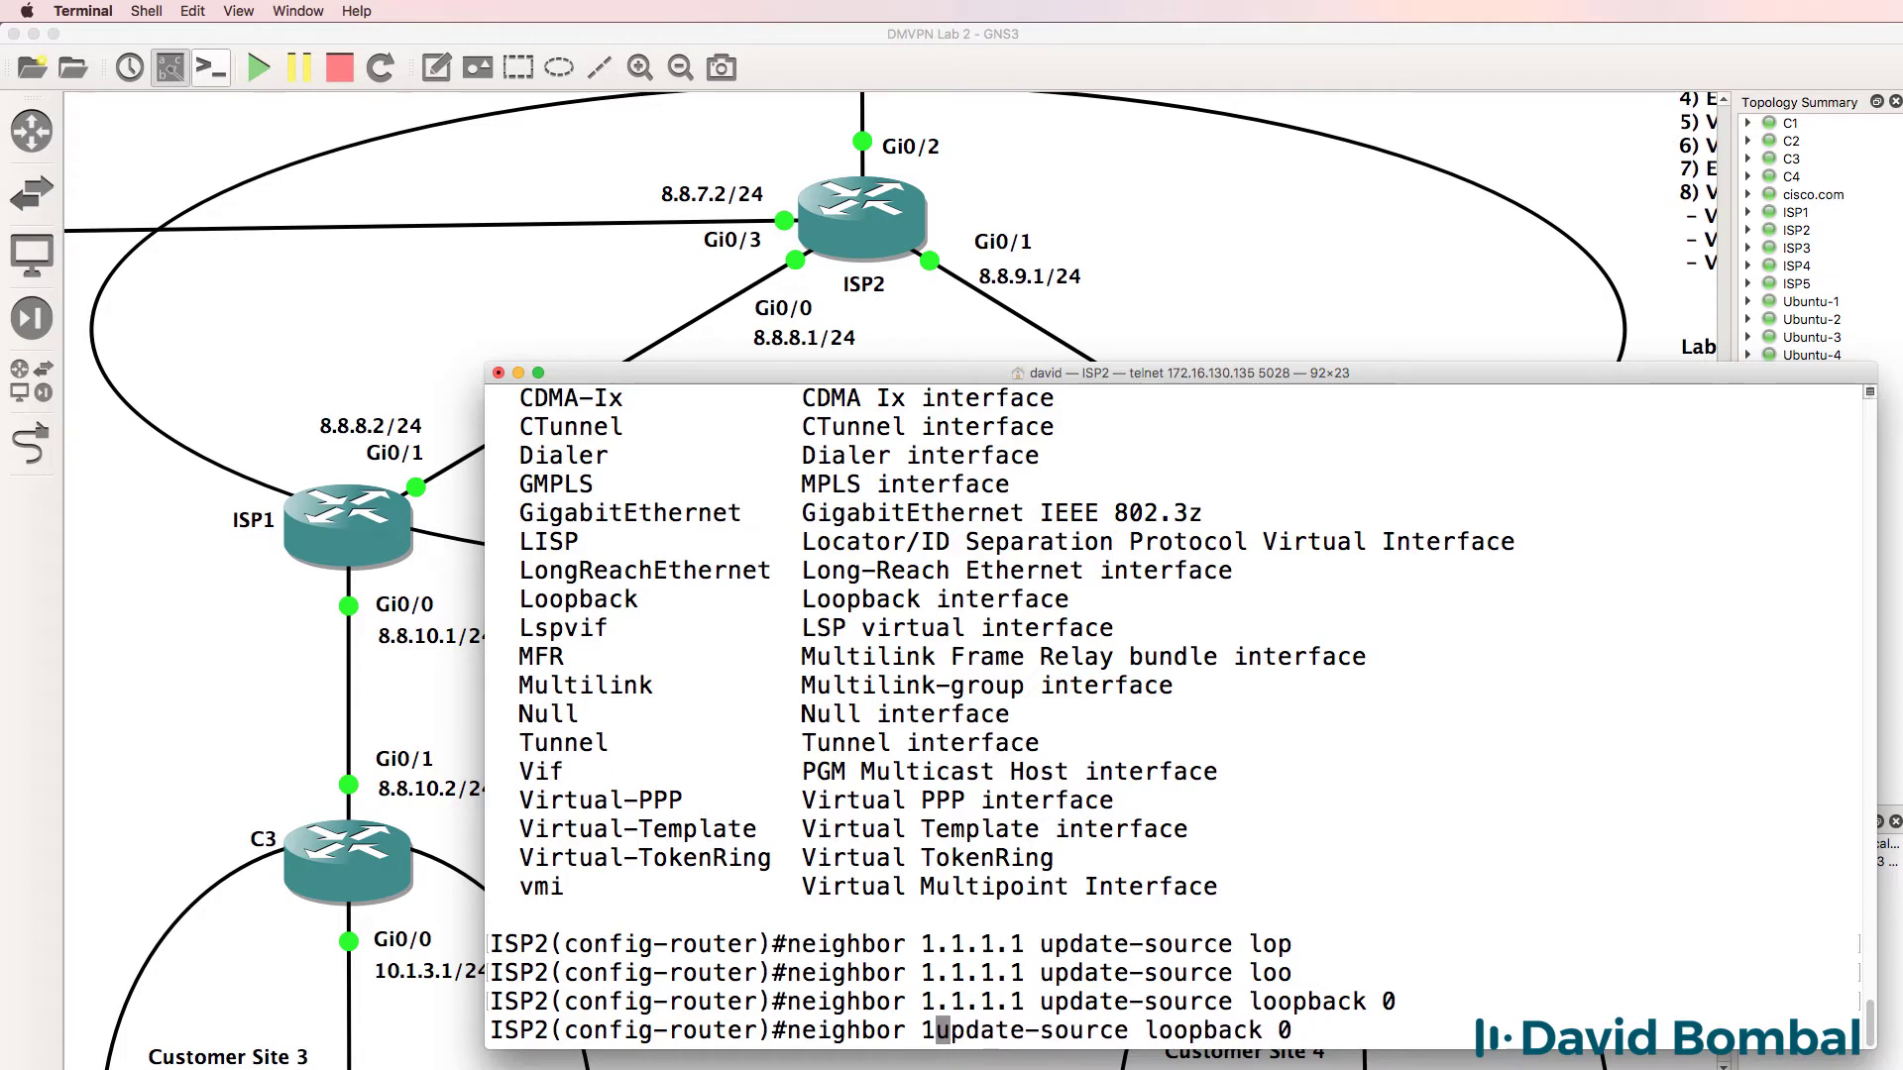
{"action": "type", "text": "3.3.3.3"}
{"action": "key", "text": "BackSpace"}
{"action": "key", "text": "BackSpace"}
{"action": "key", "text": "BackSpace"}
{"action": "key", "text": "BackSpace"}
{"action": "key", "text": "BackSpace"}
{"action": "type", "text": ".3.3.3"}
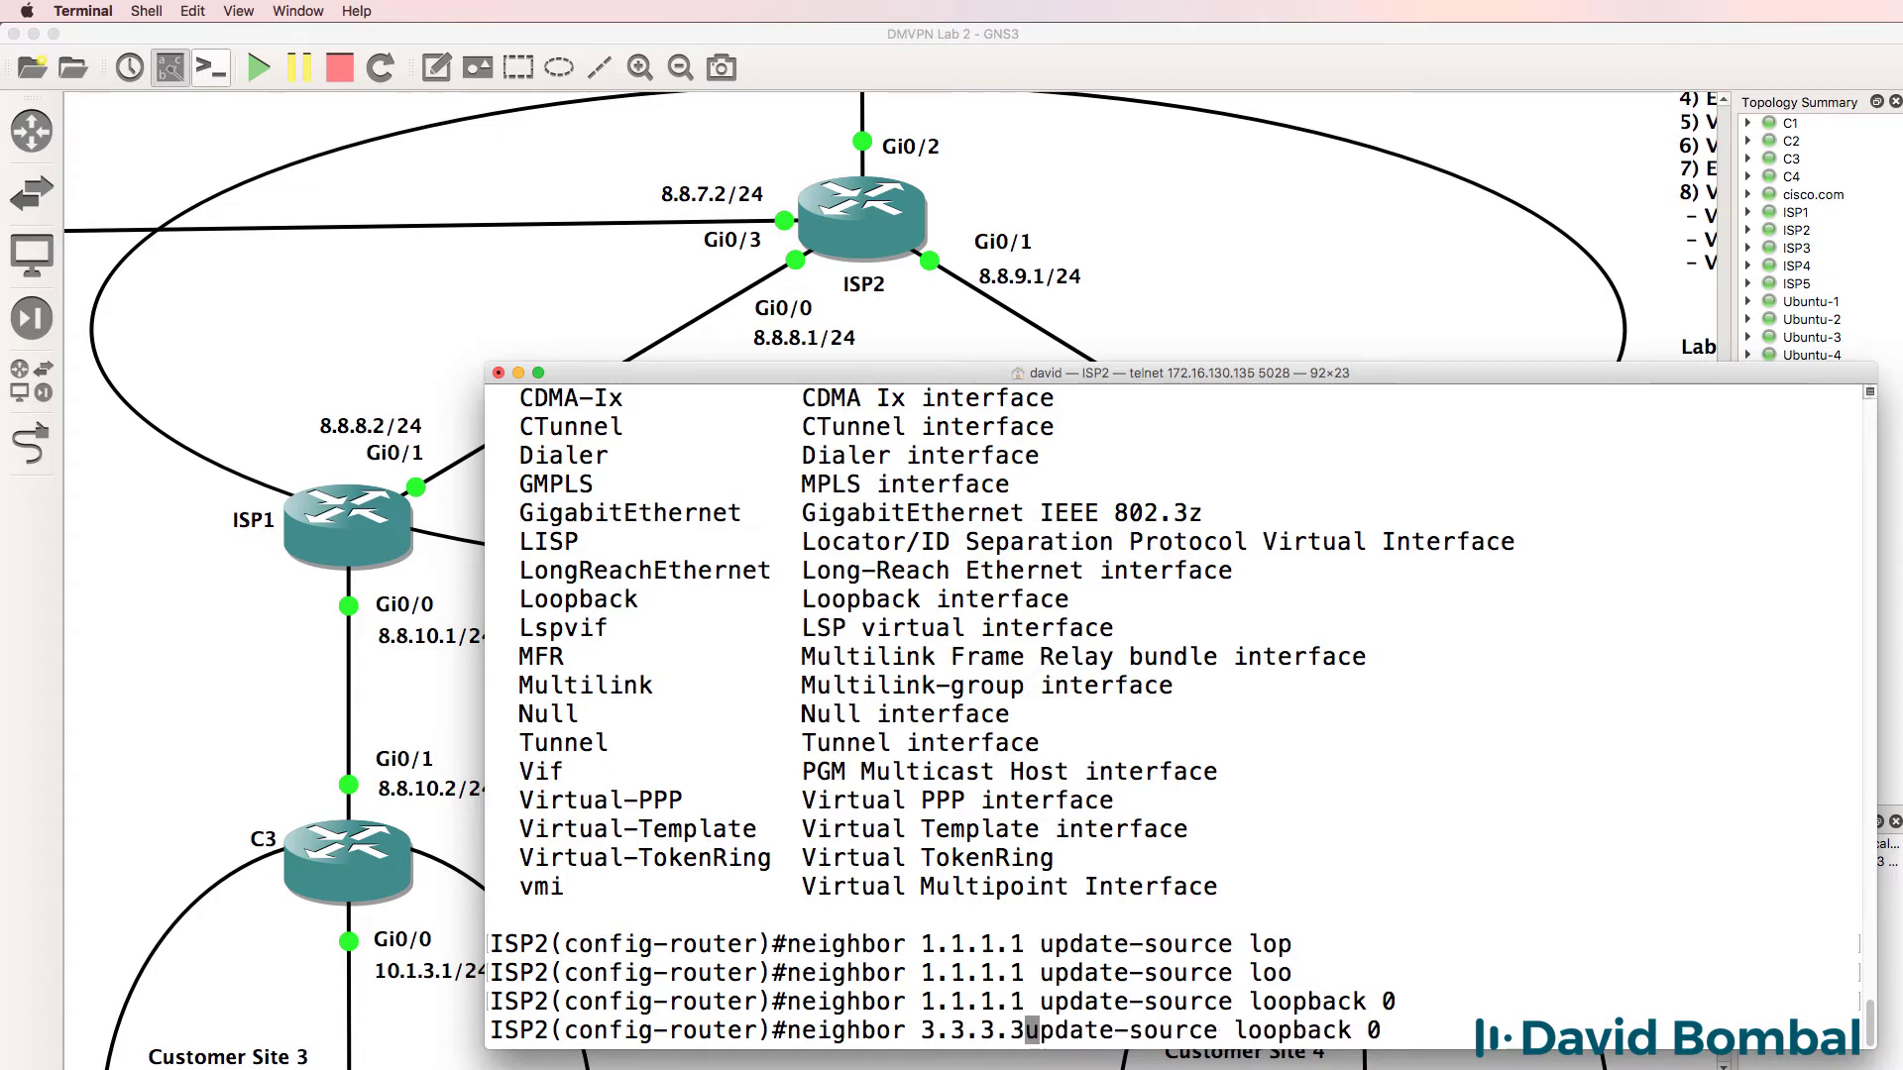
{"action": "key", "text": "Return"}
{"action": "type", "text": "end"}
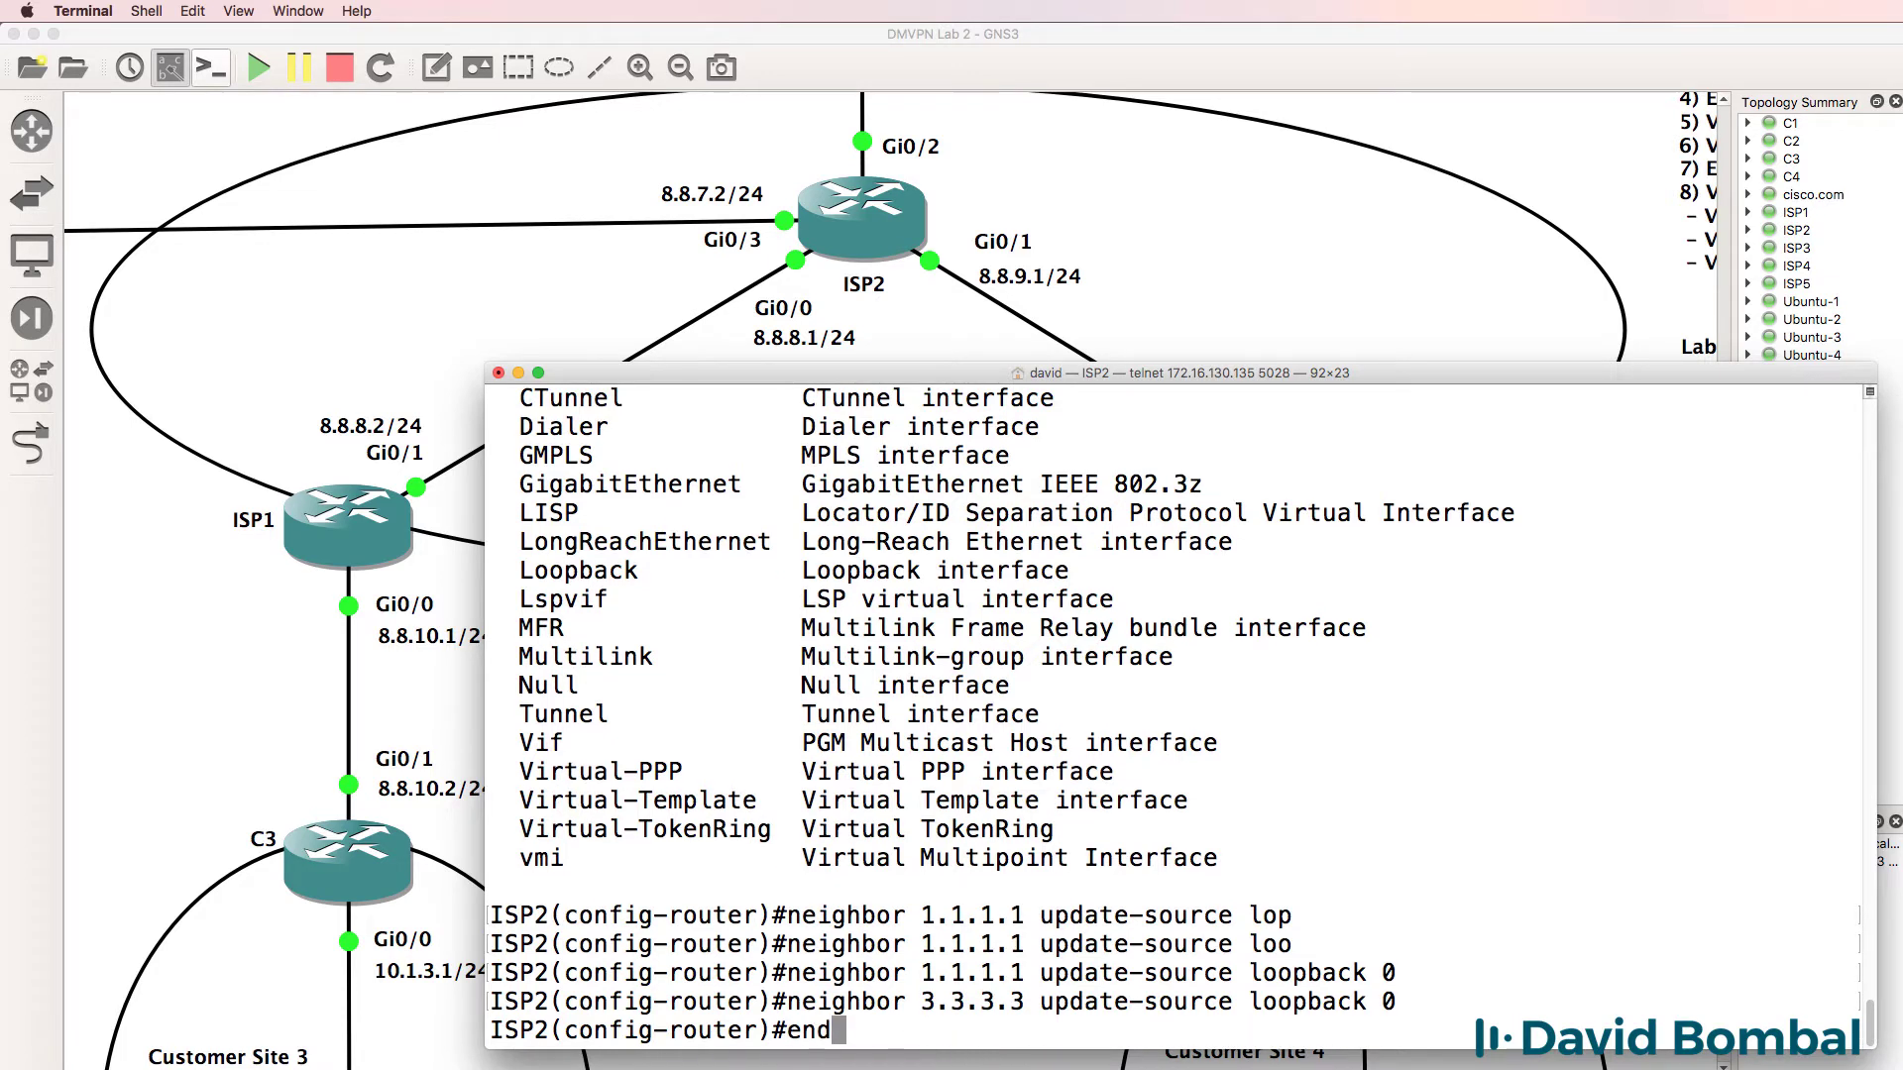
{"action": "key", "text": "Return"}
{"action": "key", "text": "Return"}
{"action": "key", "text": "Return"}
Step: Show ISP2's BGP config section and highlight the loopback and 8.8.7.1 neighbor lines
{"action": "type", "text": "sh ru"}
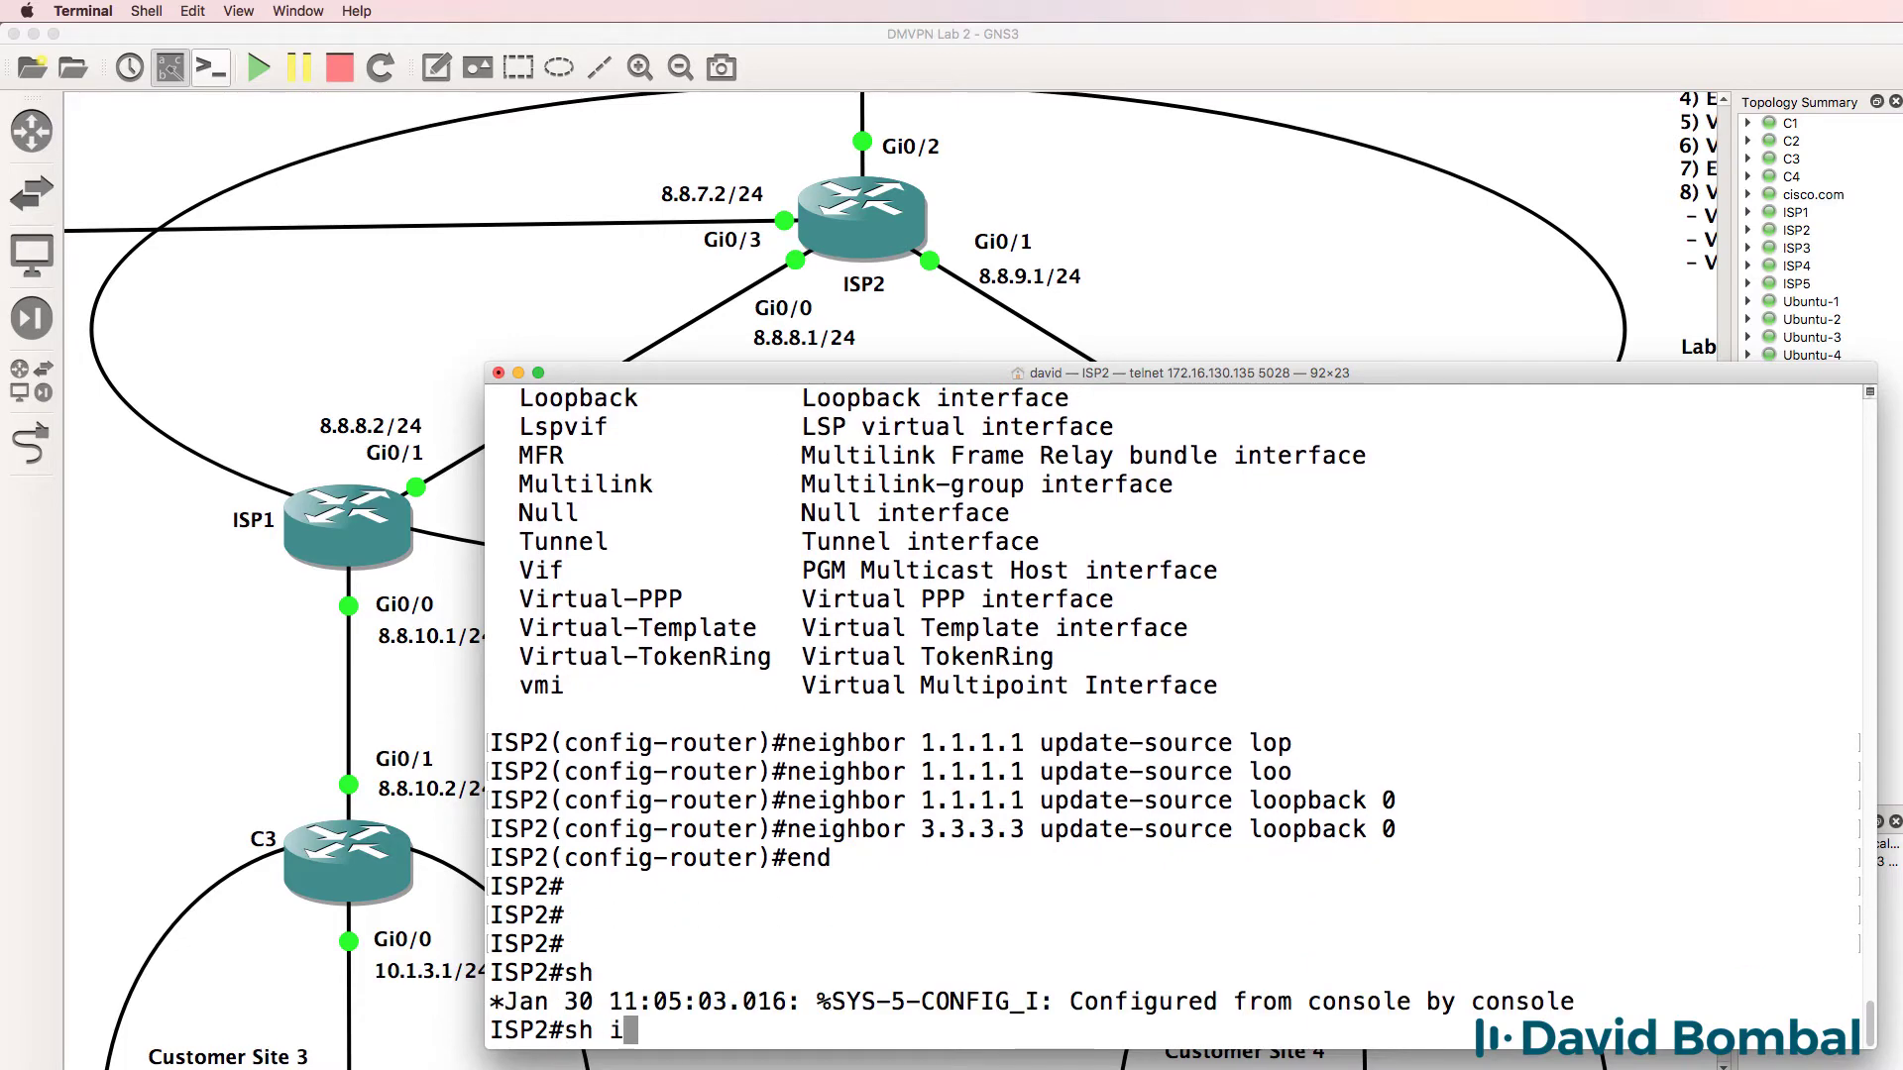
{"action": "type", "text": "n | "}
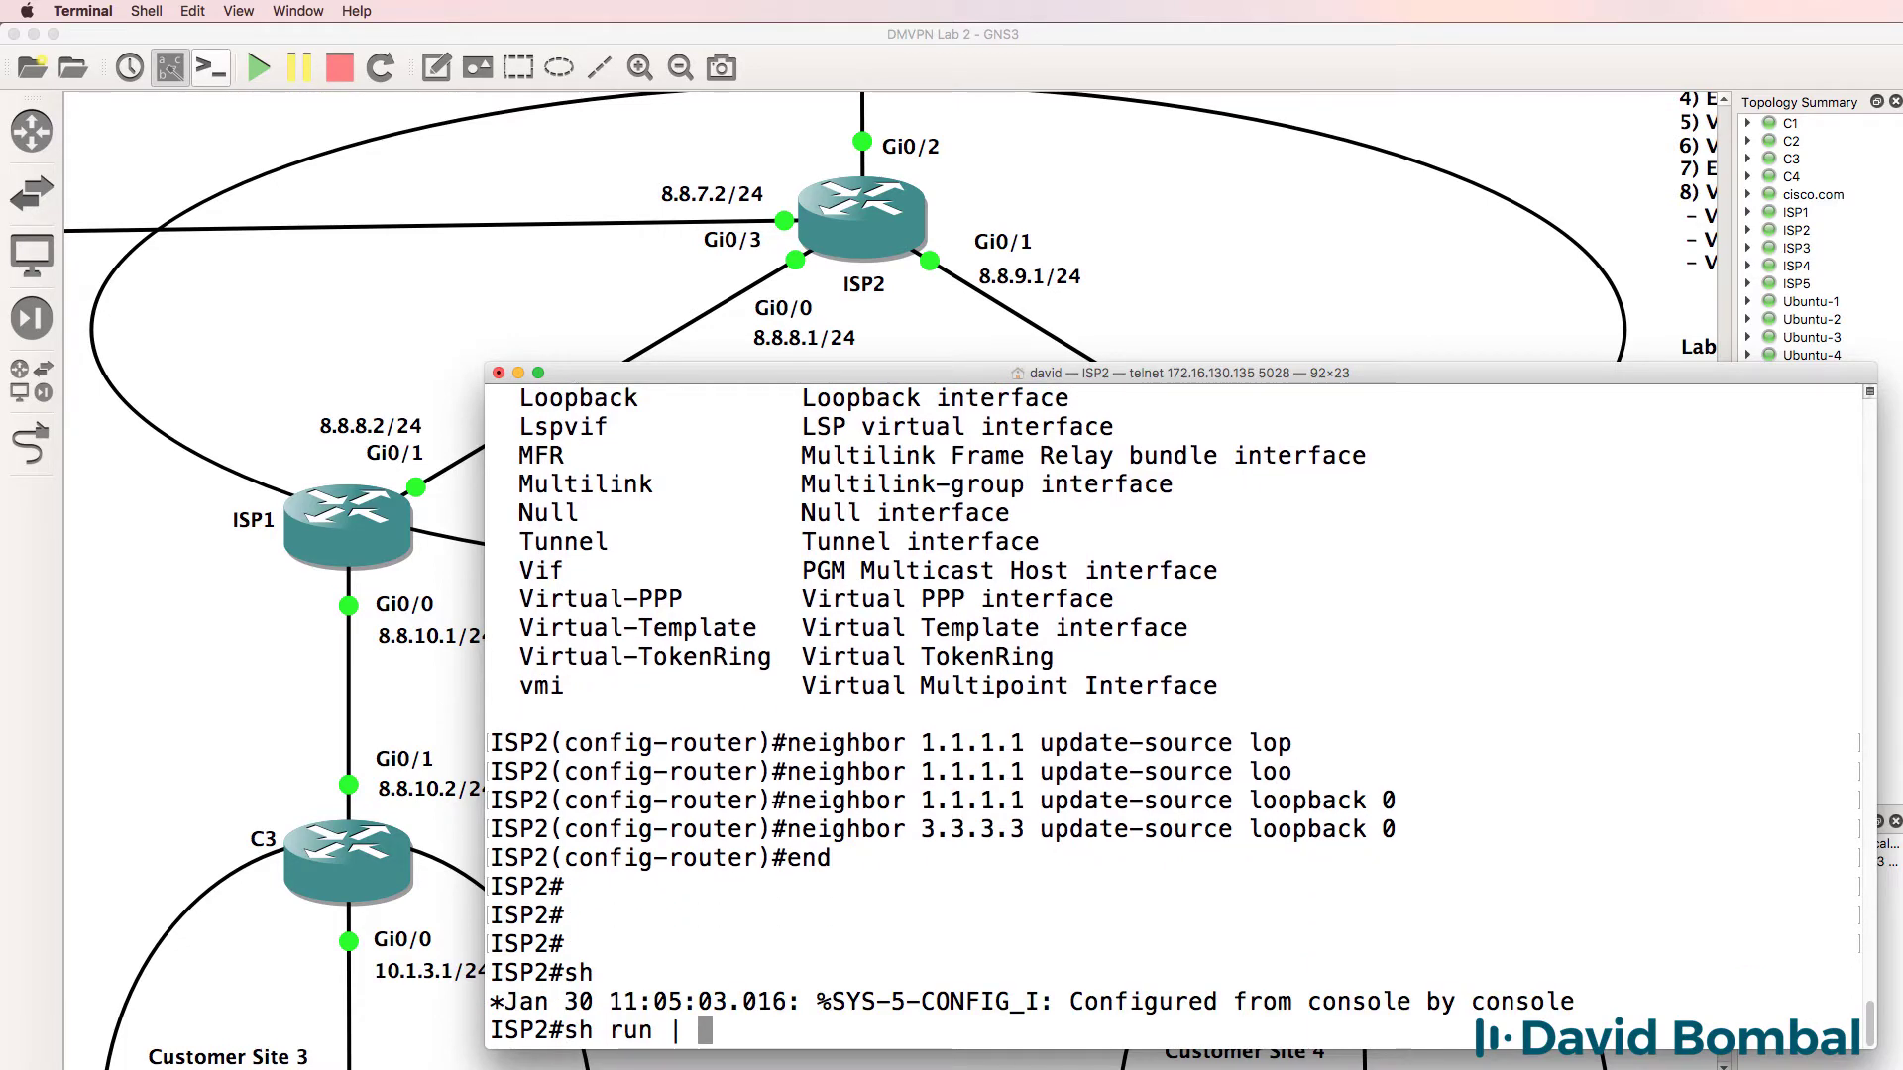
{"action": "type", "text": "section bgp"}
{"action": "key", "text": "Return"}
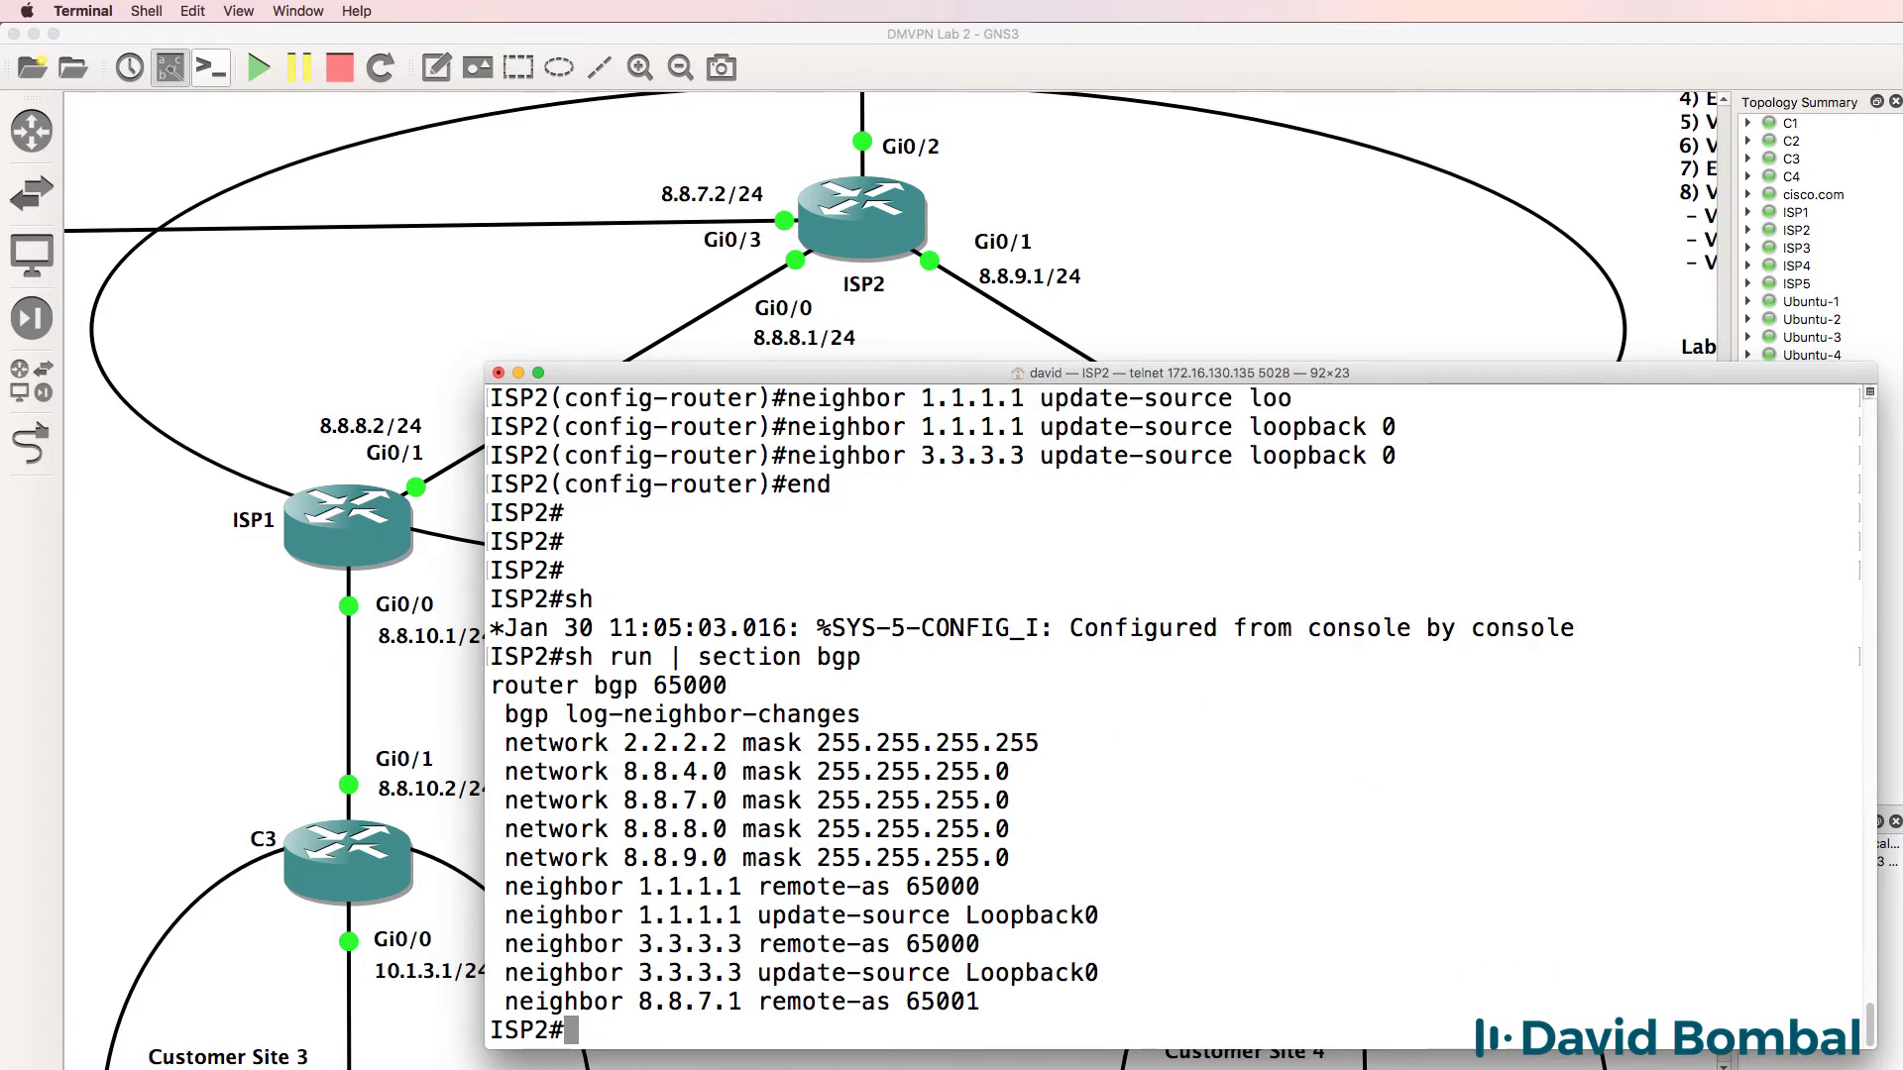
{"action": "left_click_drag", "start_coordinate": [1165, 972], "coordinate": [525, 887]}
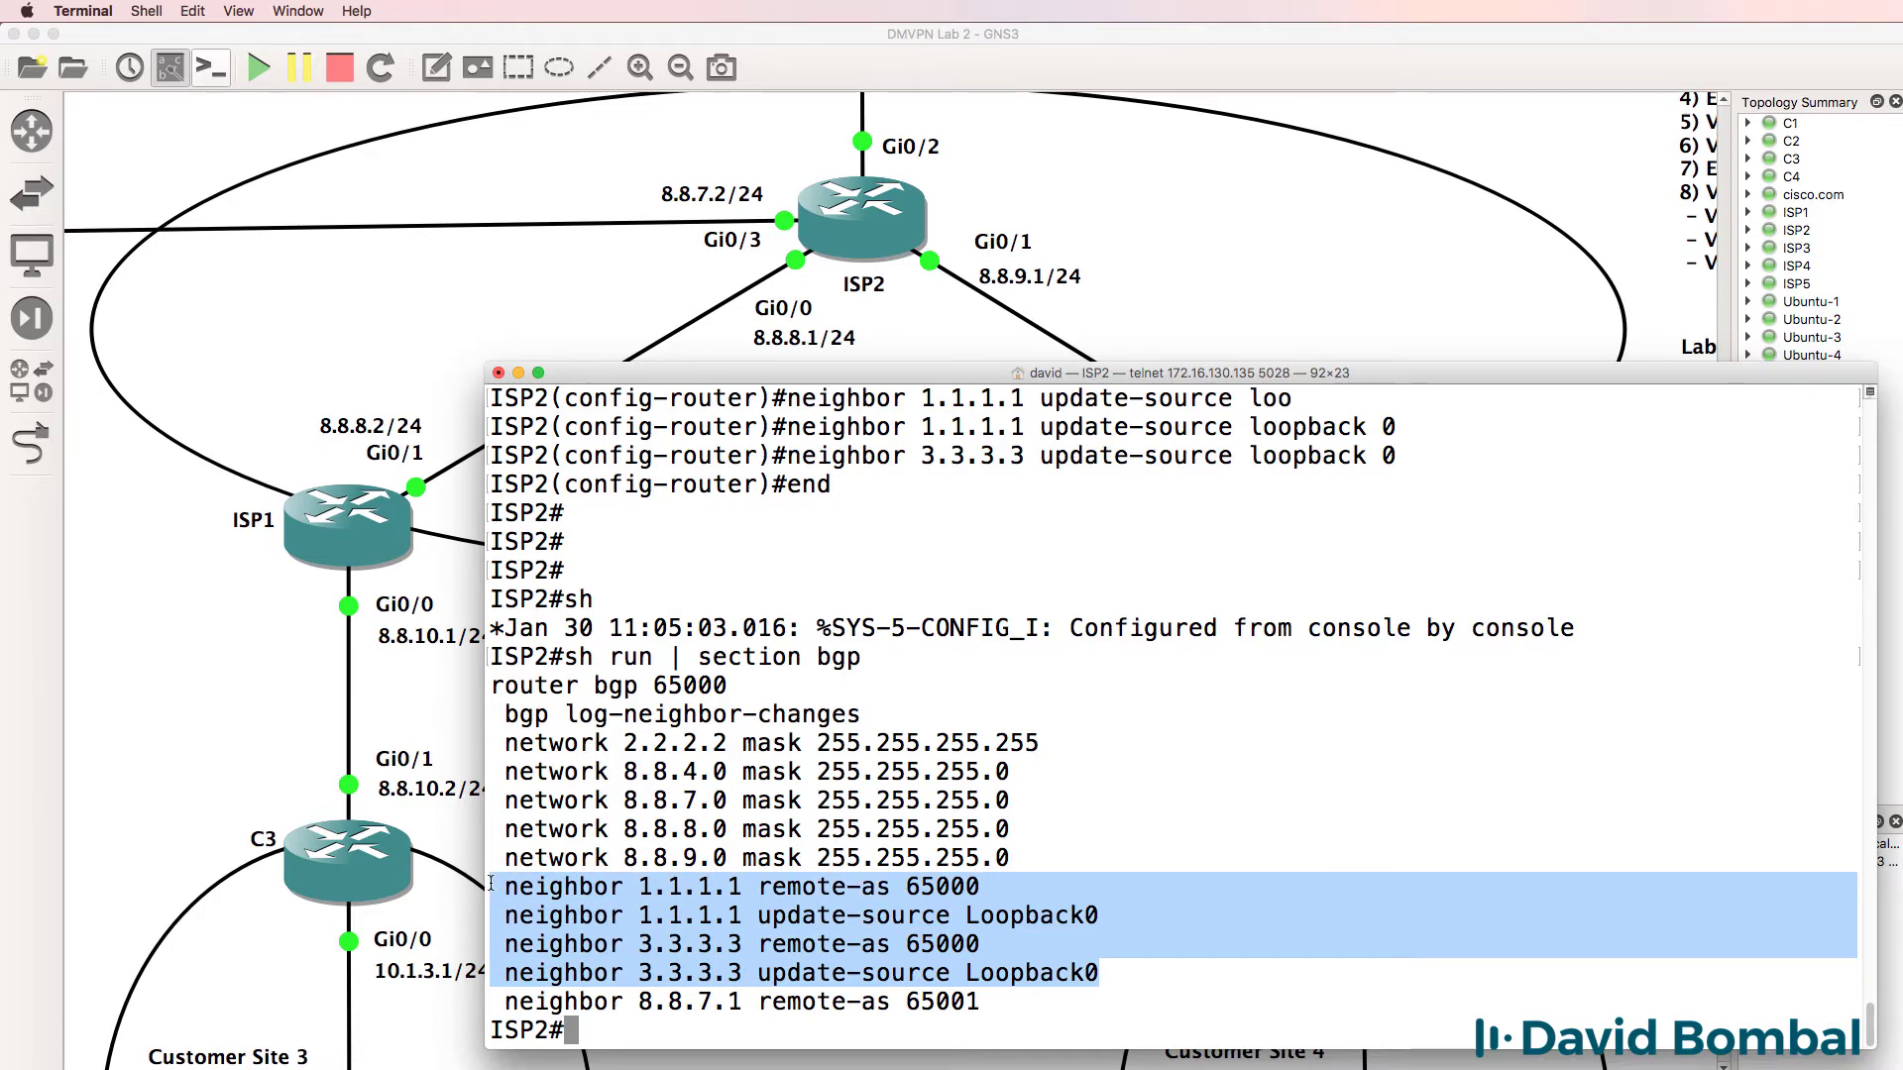
{"action": "left_click_drag", "start_coordinate": [996, 1001], "coordinate": [420, 1003]}
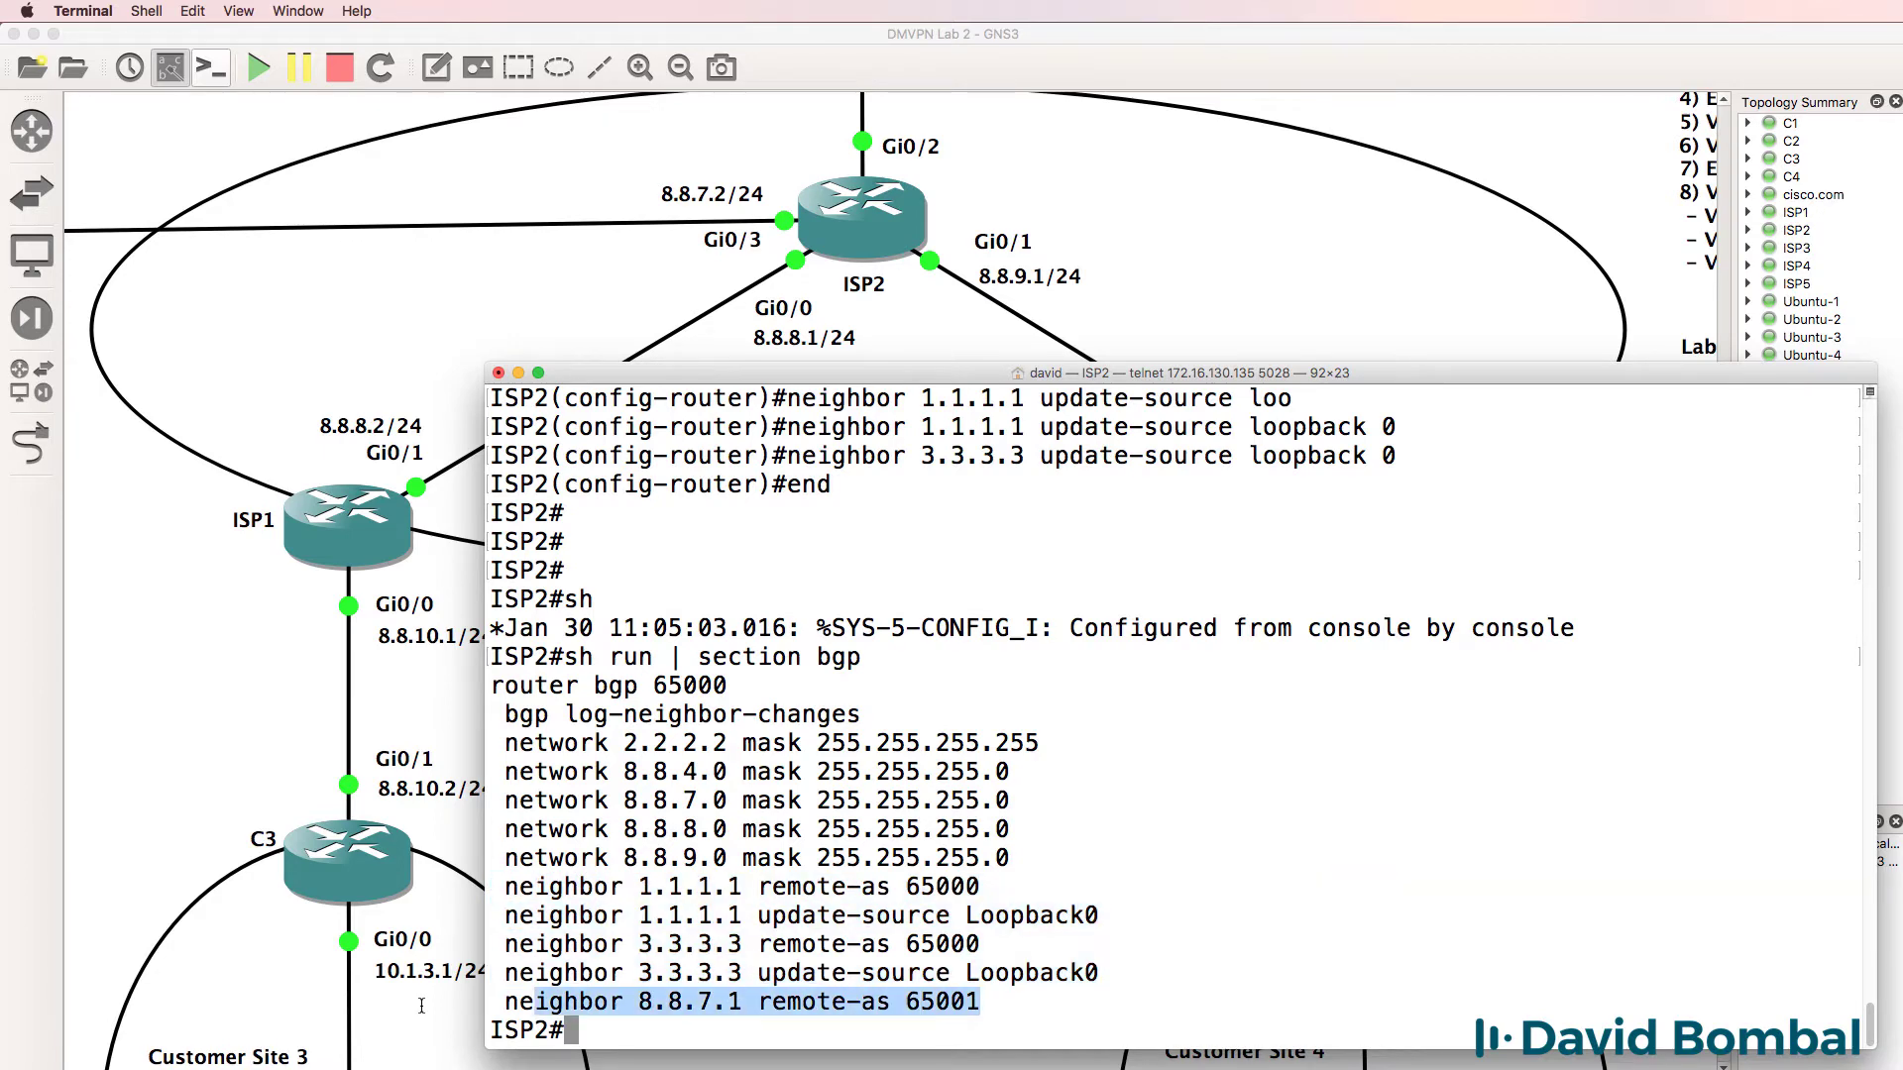
Step: Confirm the BGP summary lists 1.1.1.1 and 3.3.3.3 as Idle, then save with wr
{"action": "type", "text": "sh ip "}
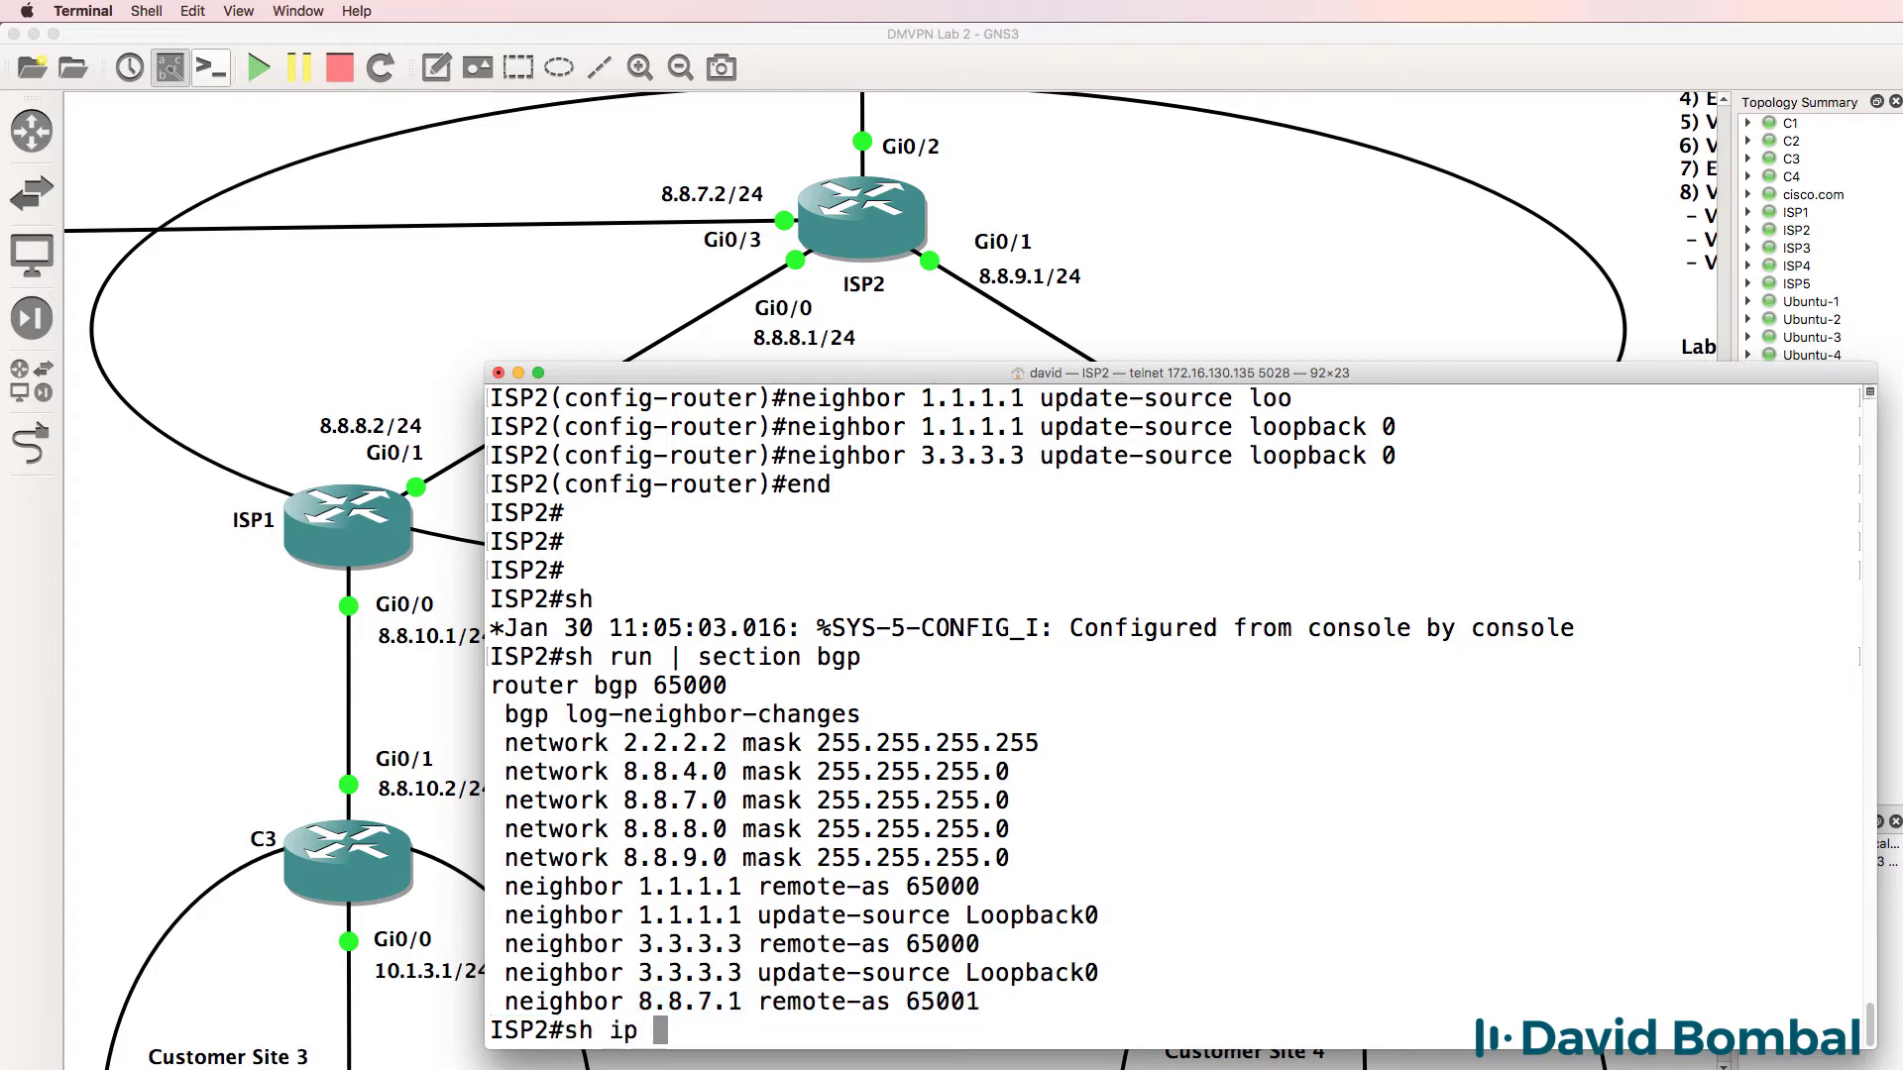
{"action": "type", "text": "bgp sum"}
{"action": "key", "text": "Return"}
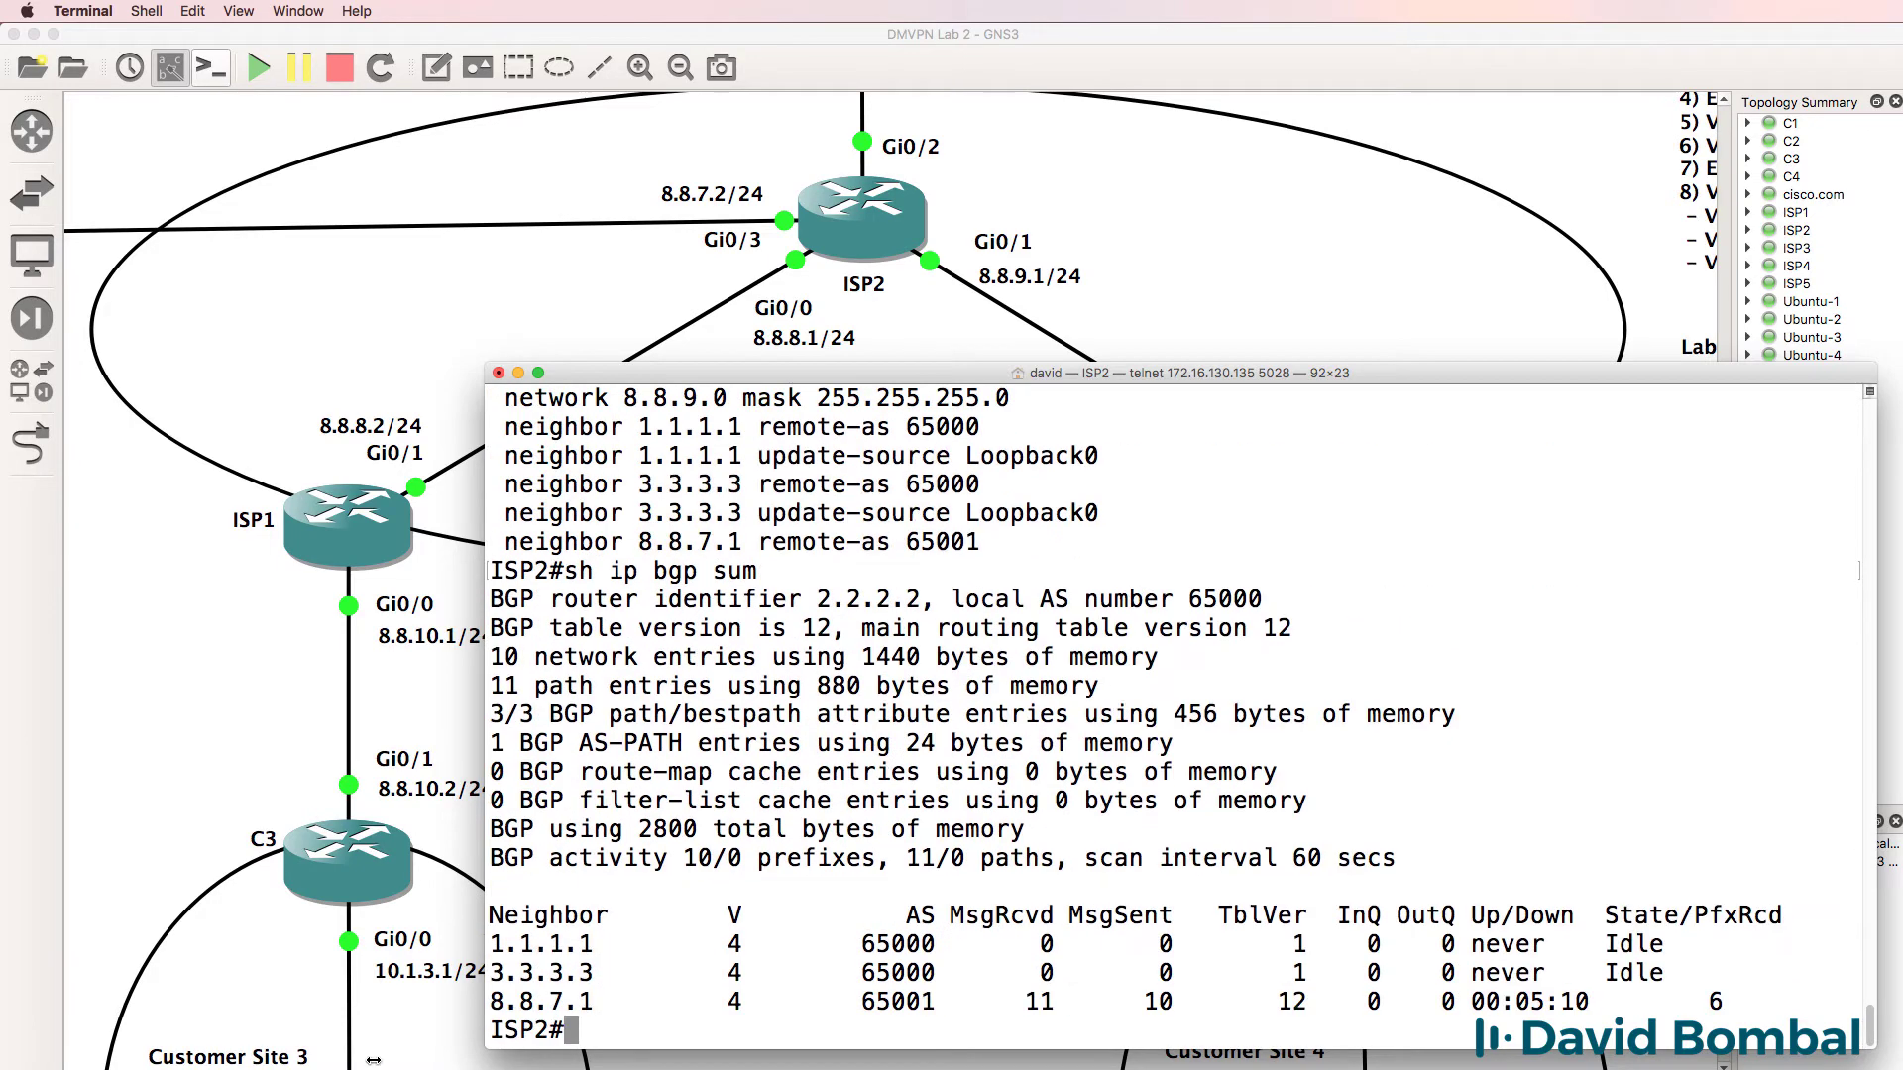
{"action": "left_click_drag", "start_coordinate": [1676, 966], "coordinate": [417, 957]}
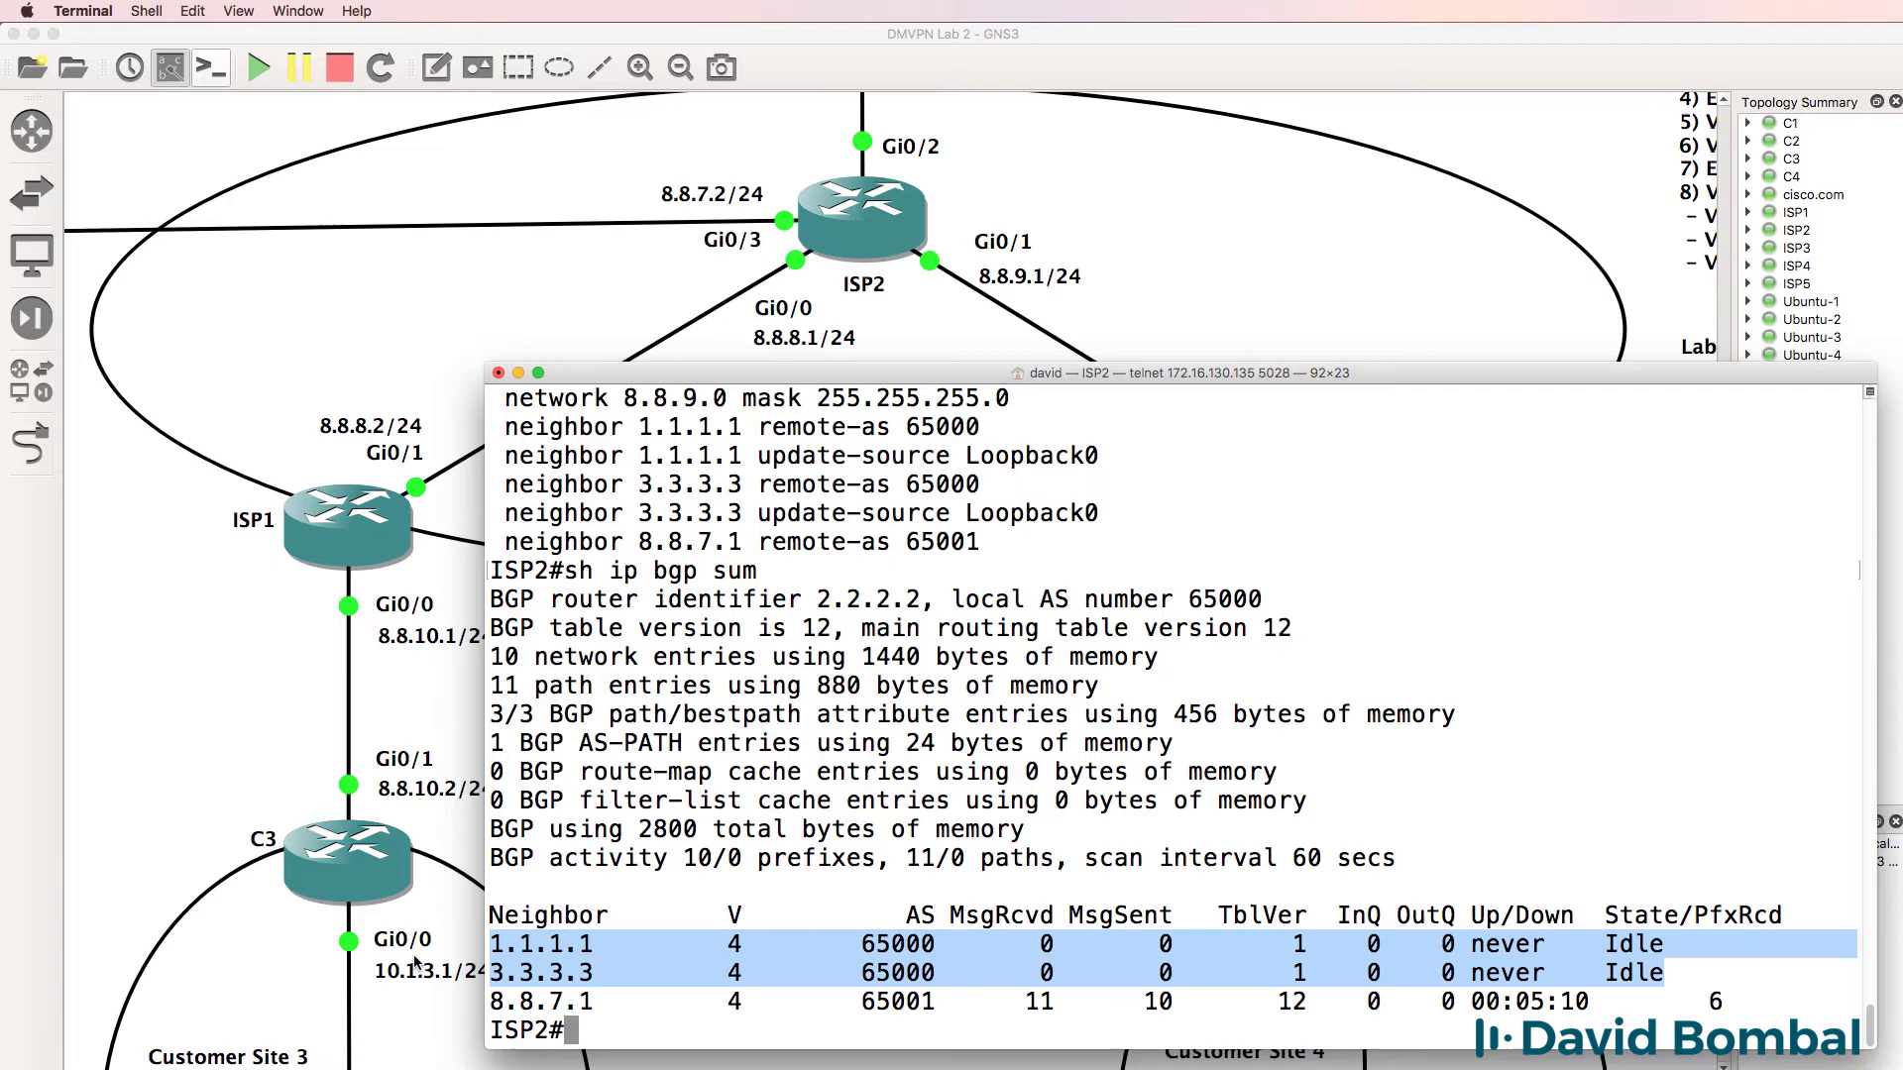
{"action": "type", "text": "wr"}
{"action": "key", "text": "Return"}
Step: Bring up ISP1's console and list its running routing protocols with sh ip prot
{"action": "left_click", "coordinate": [155, 698]}
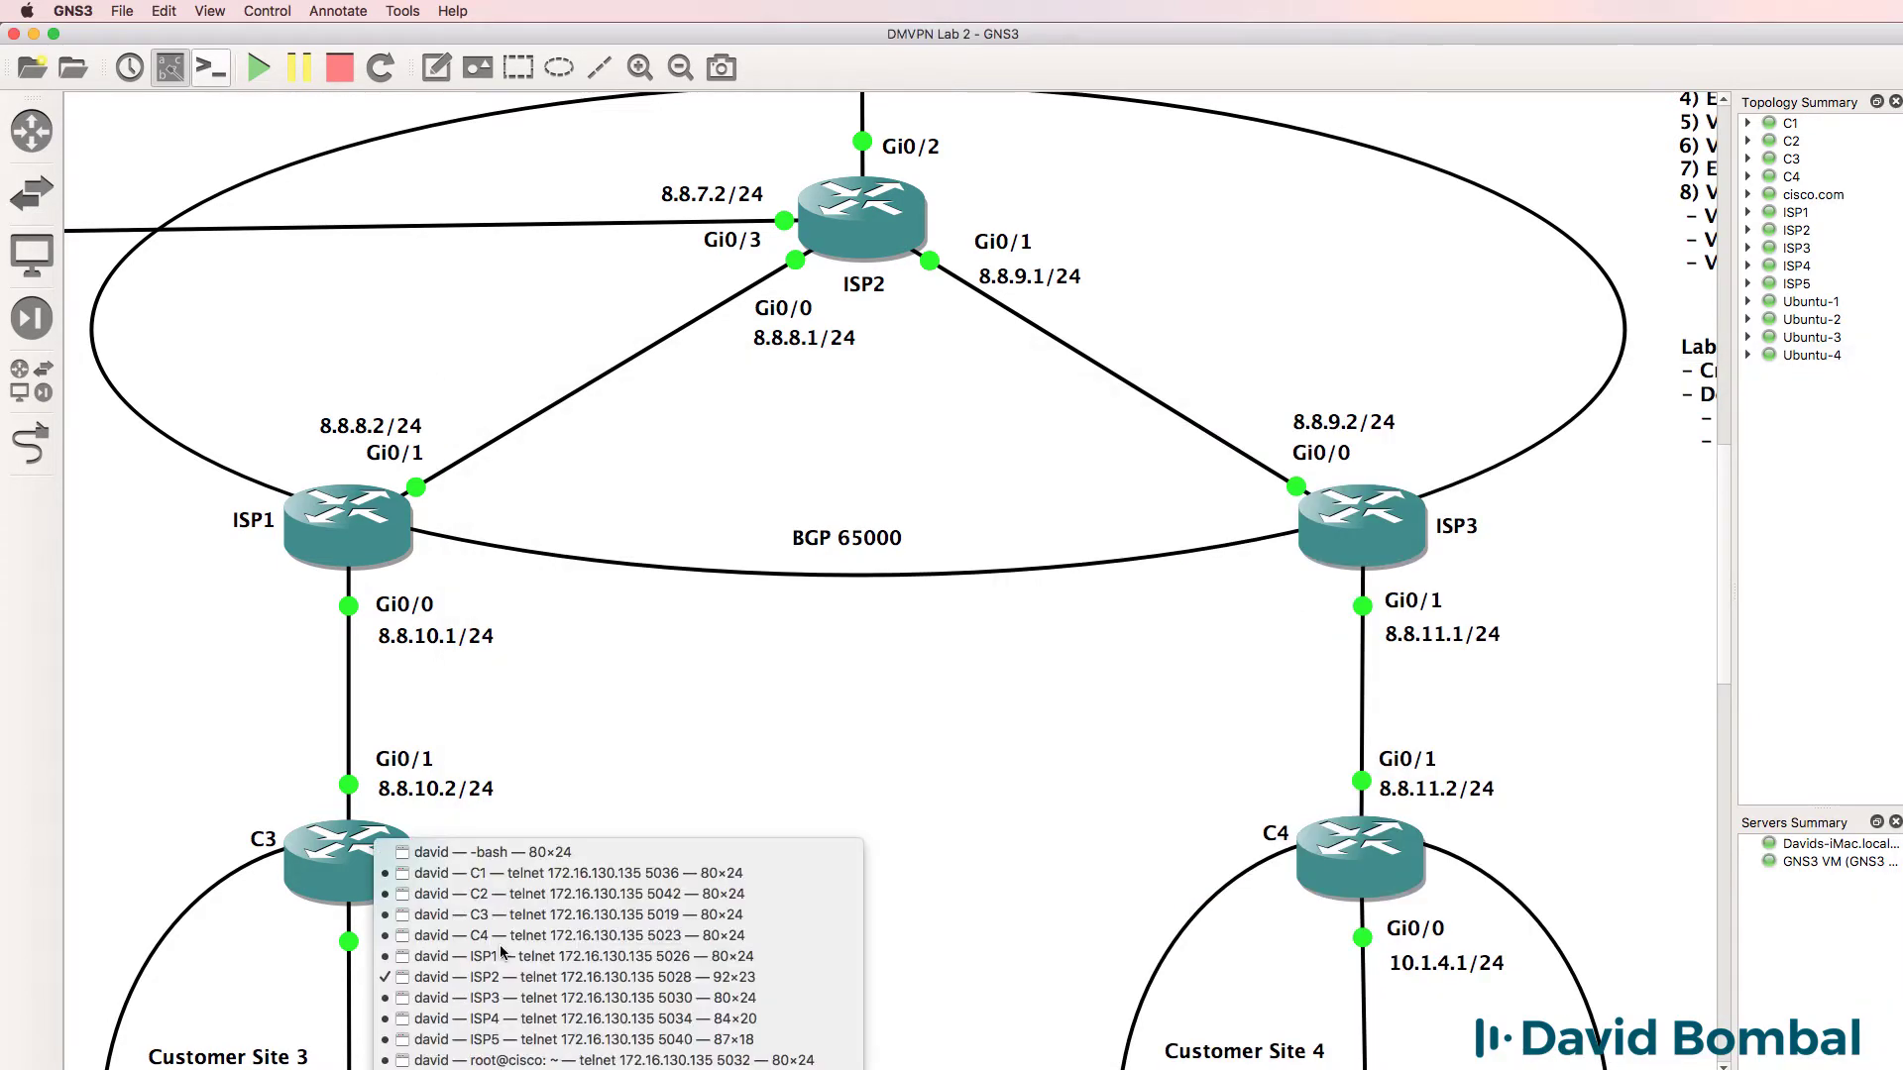
{"action": "left_click", "coordinate": [498, 957]}
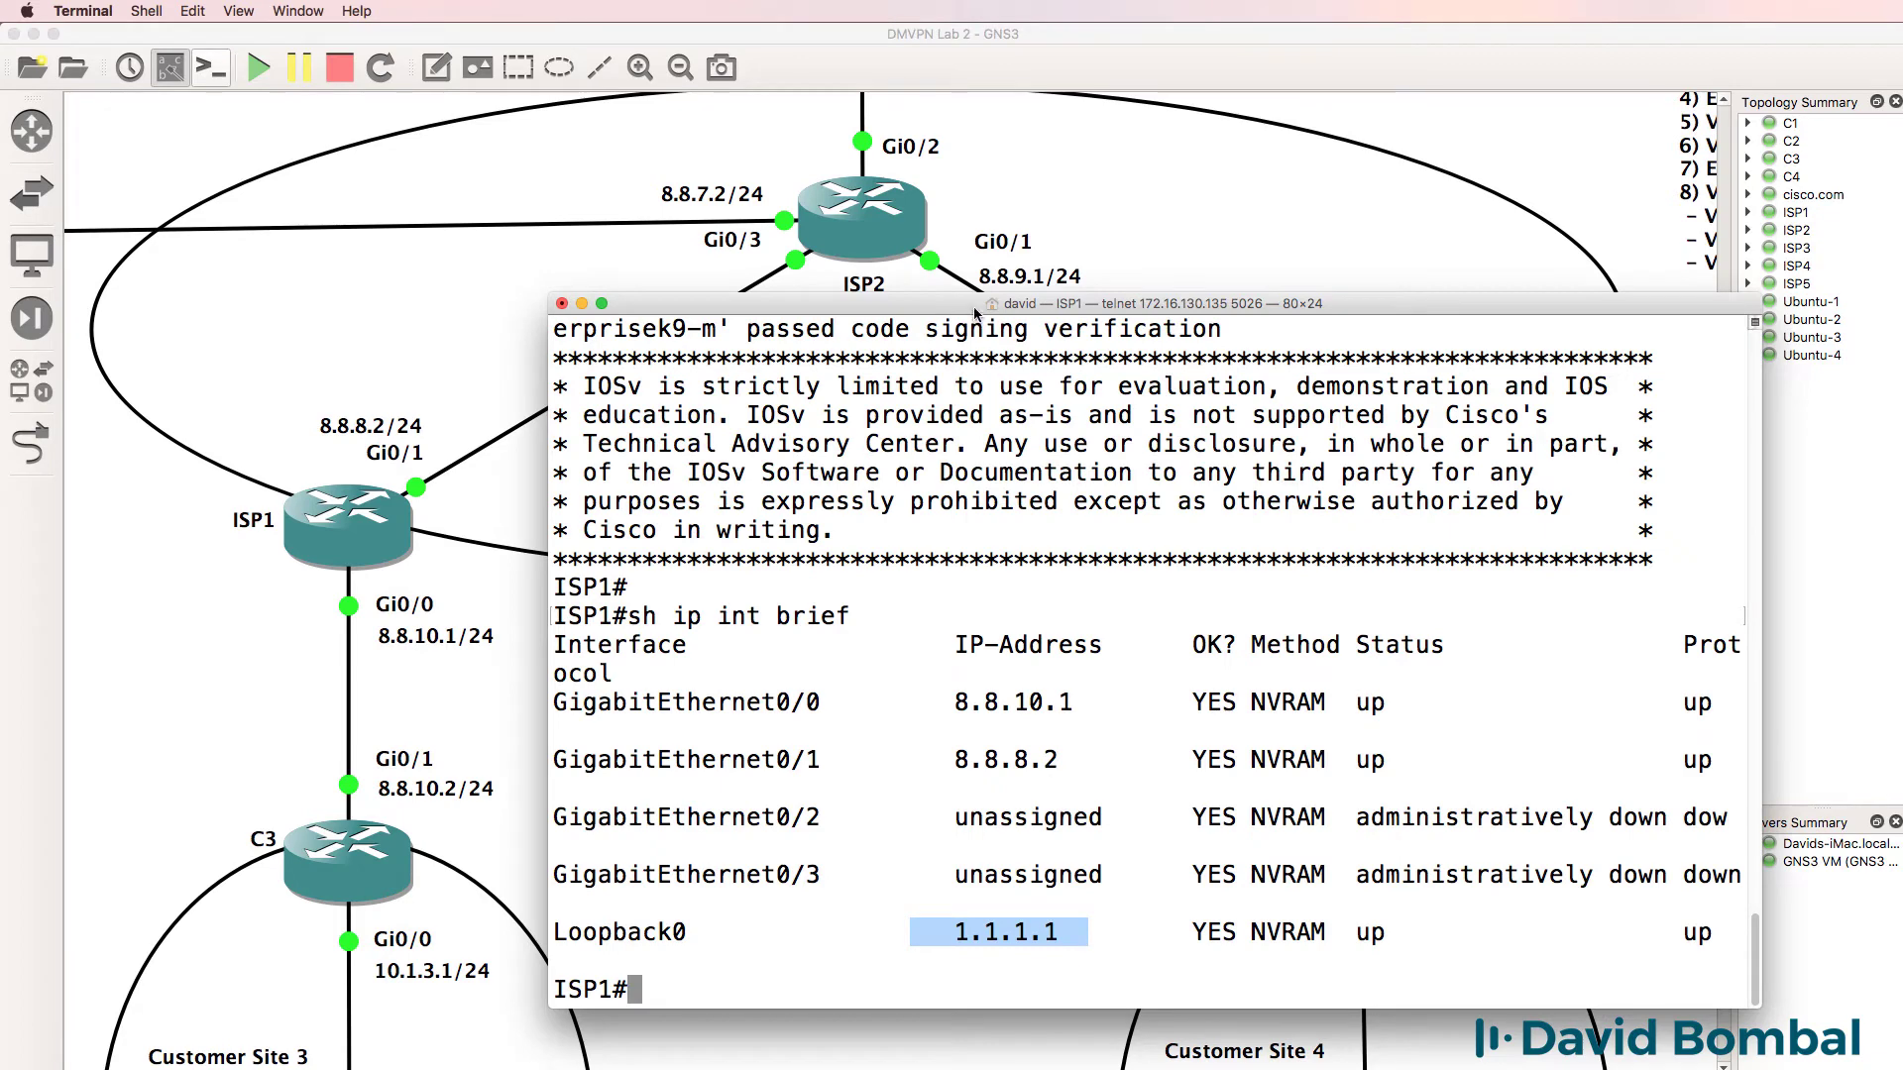
{"action": "left_click_drag", "start_coordinate": [967, 294], "coordinate": [1081, 493]}
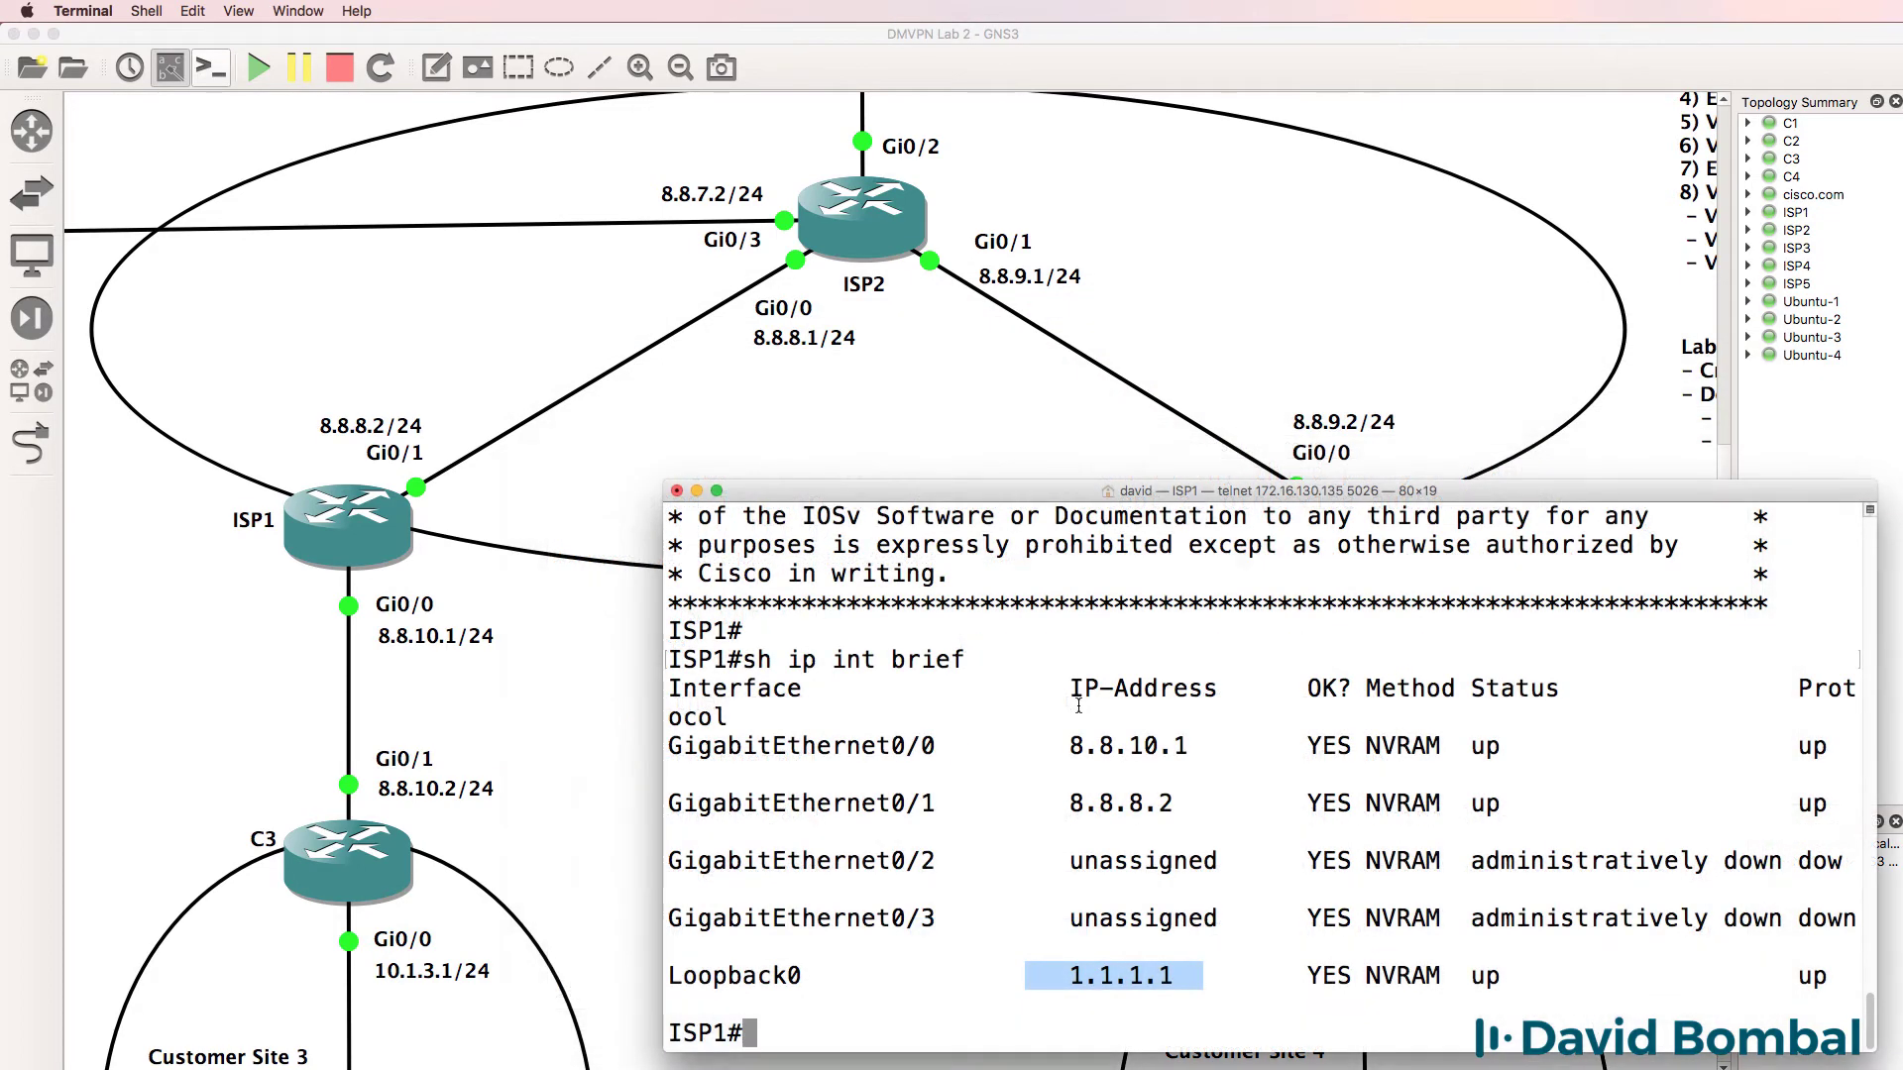
{"action": "key", "text": "Return"}
{"action": "type", "text": "sh ip prot"}
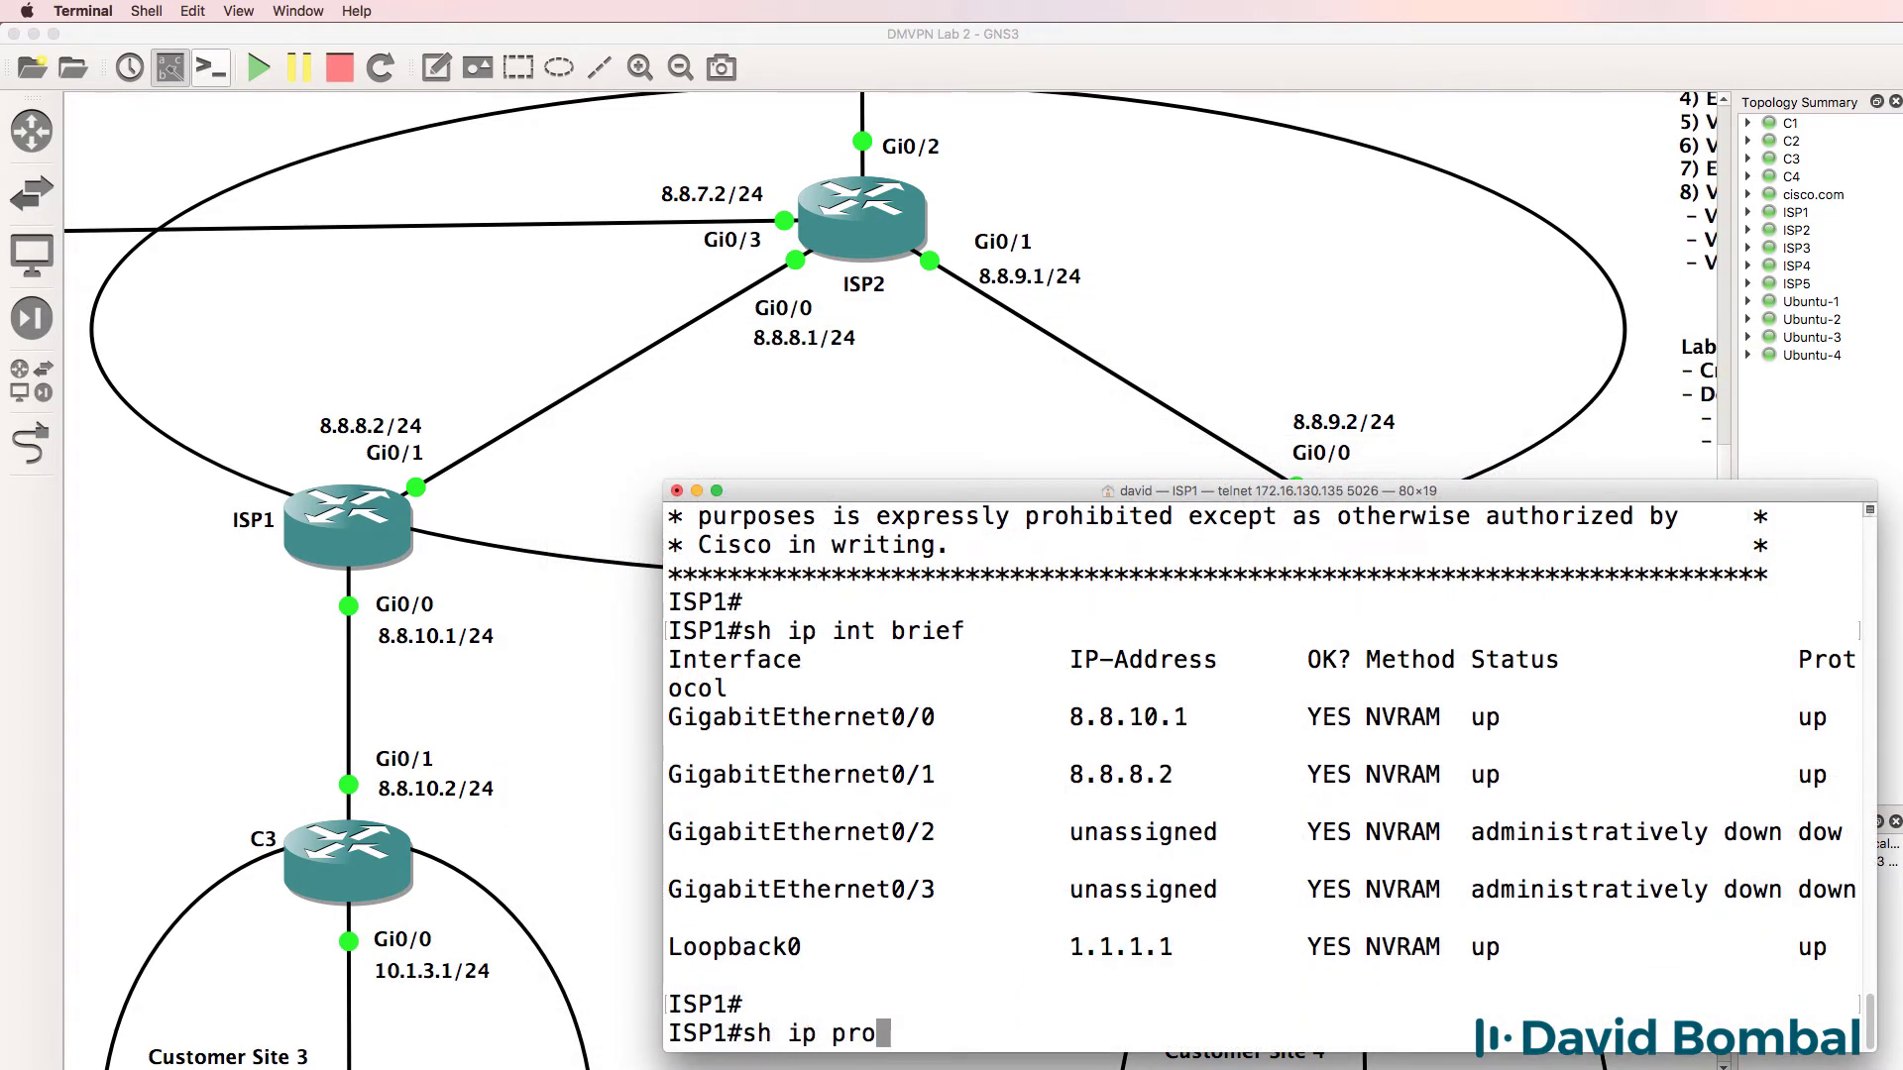
{"action": "key", "text": "Return"}
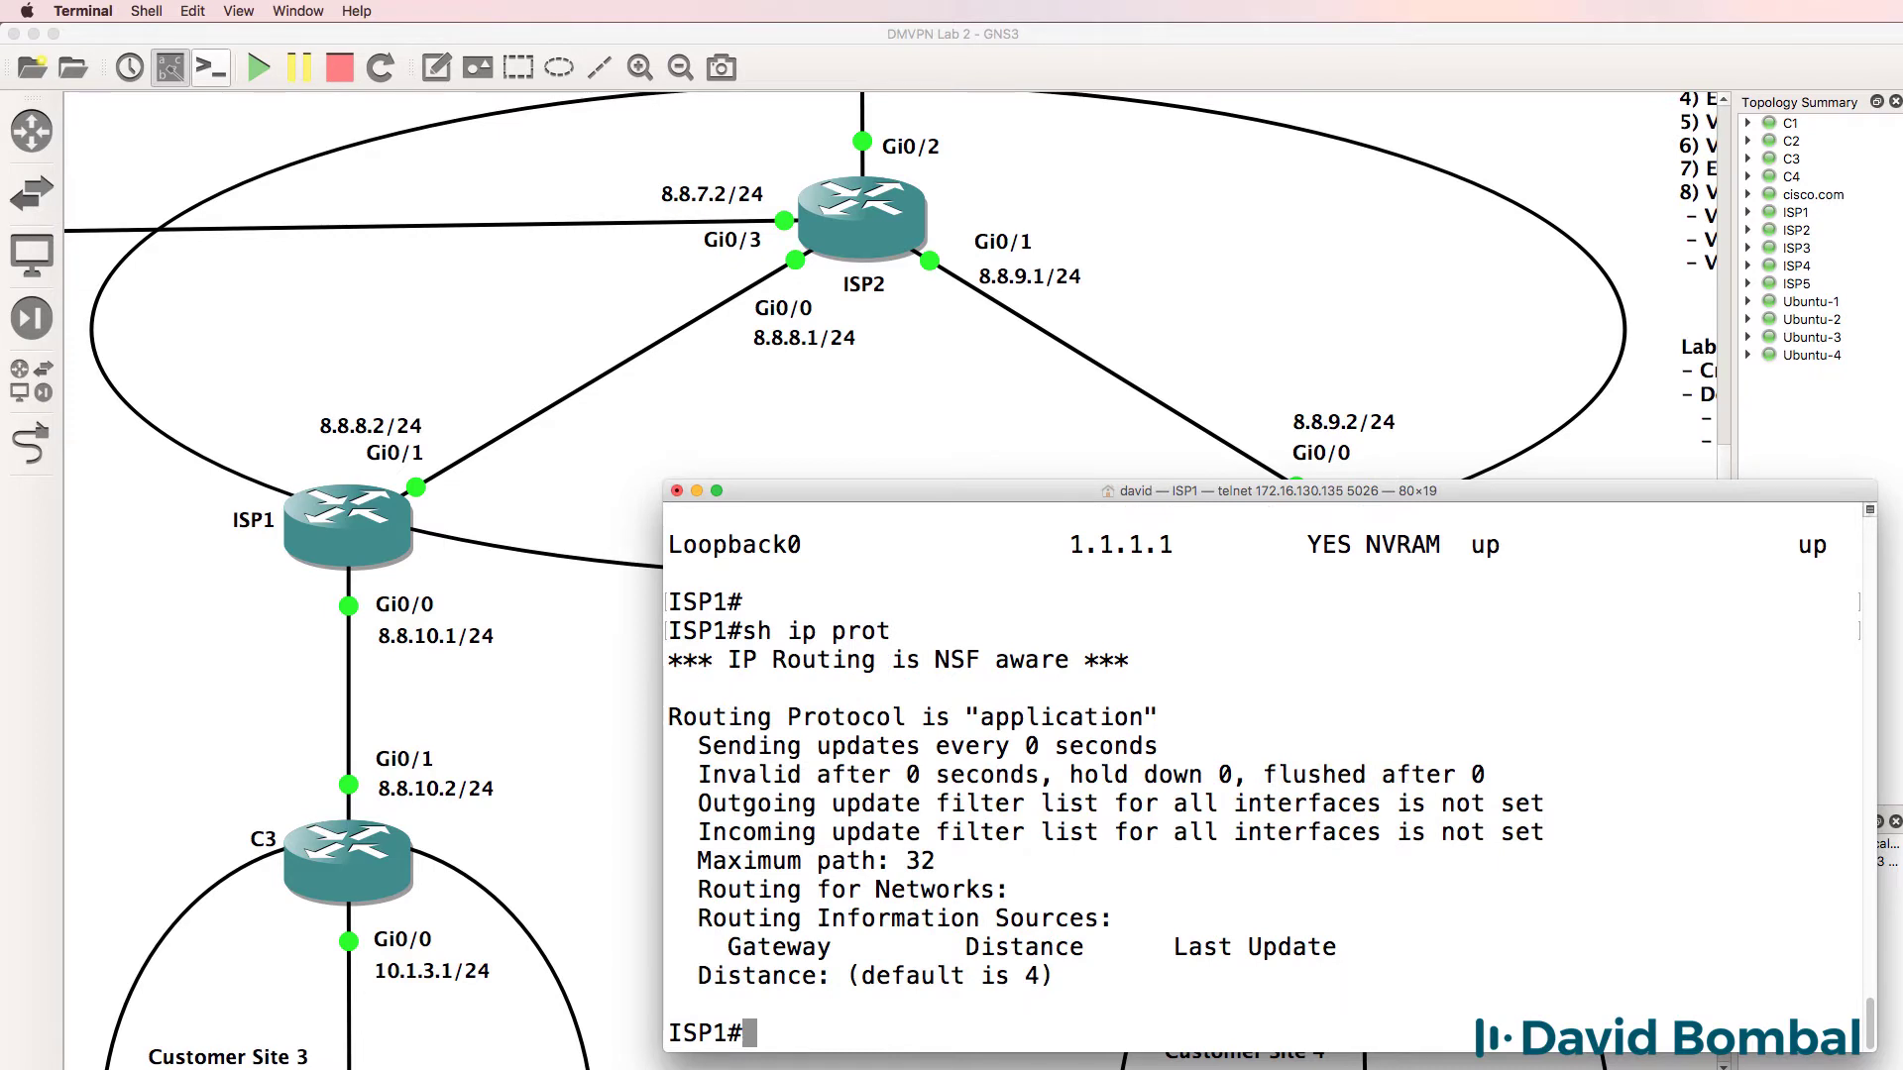
Step: Start BGP 65000 on ISP1 with neighbor 2.2.2.2 in remote-as 65000
{"action": "type", "text": "conf t"}
{"action": "key", "text": "Return"}
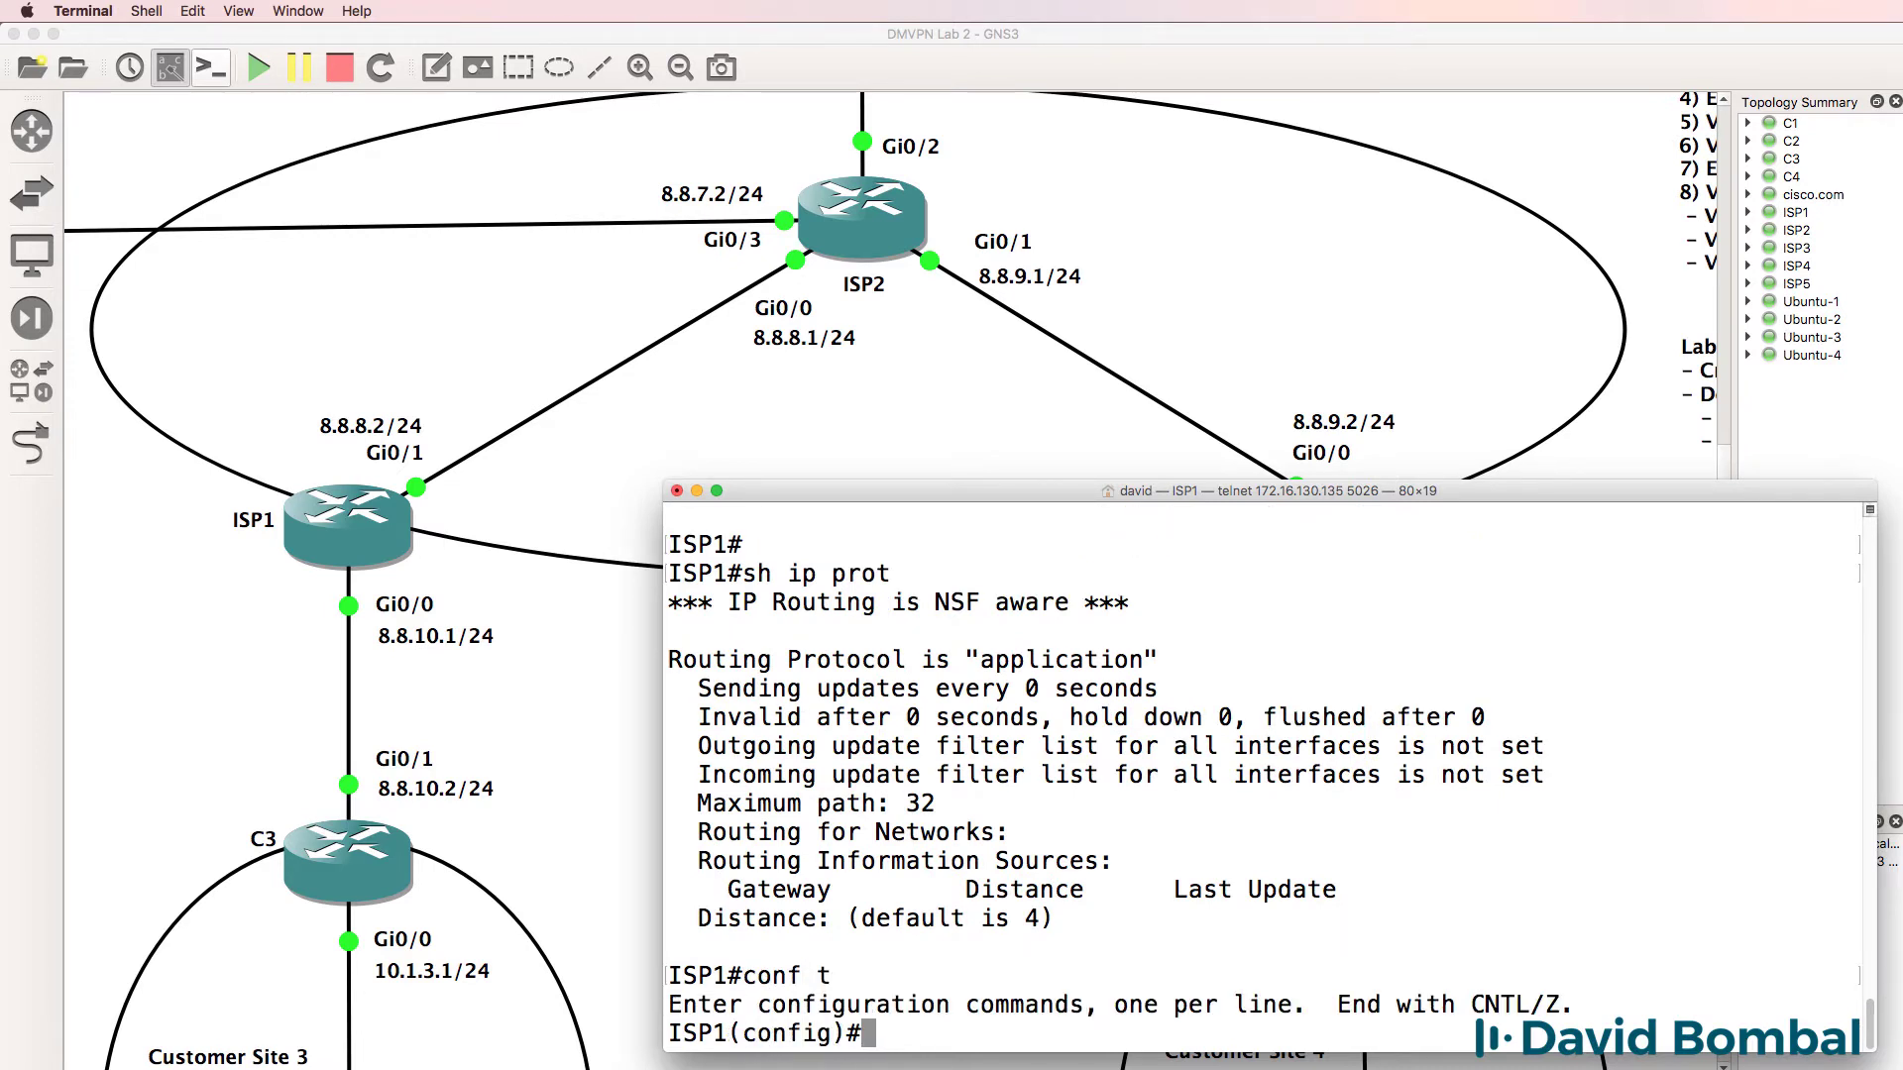
{"action": "type", "text": "route rbg"}
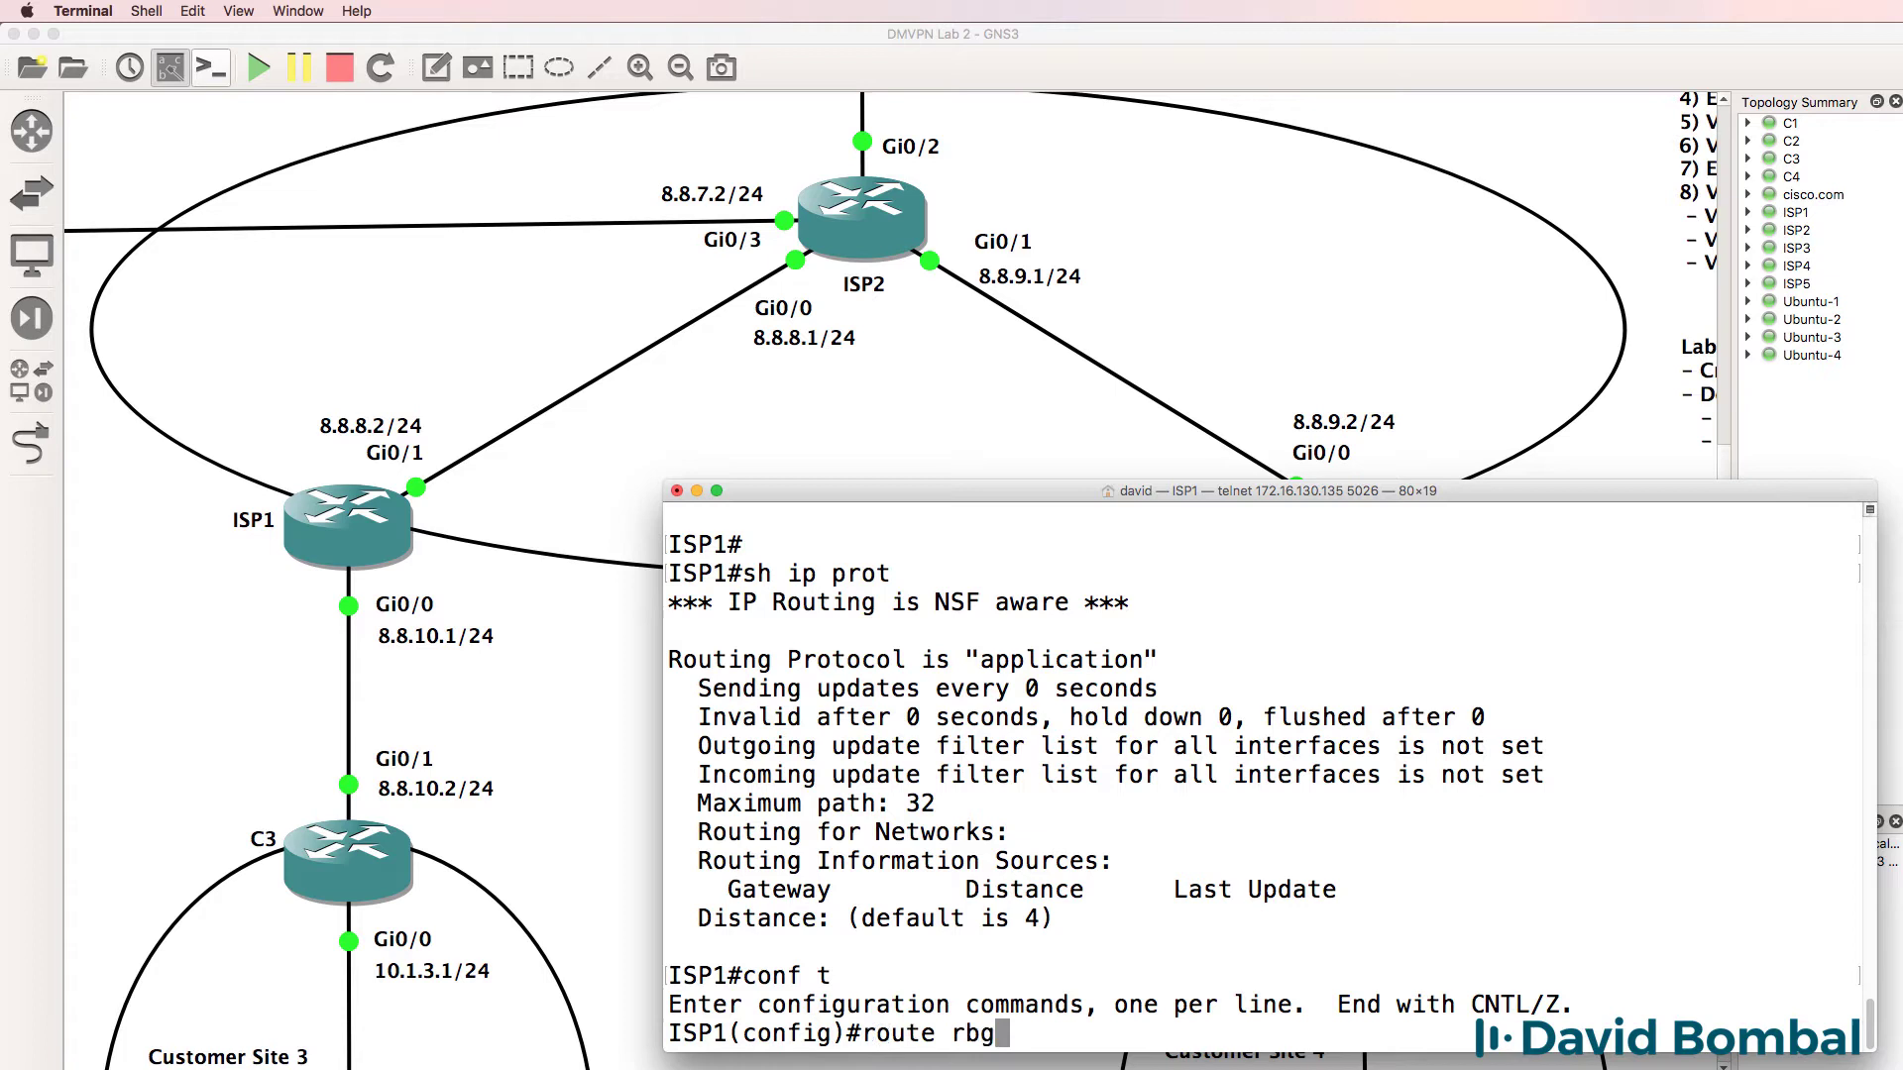
{"action": "key", "text": "BackSpace"}
{"action": "key", "text": "BackSpace"}
{"action": "key", "text": "BackSpace"}
{"action": "key", "text": "BackSpace"}
{"action": "type", "text": "r bgp 600"}
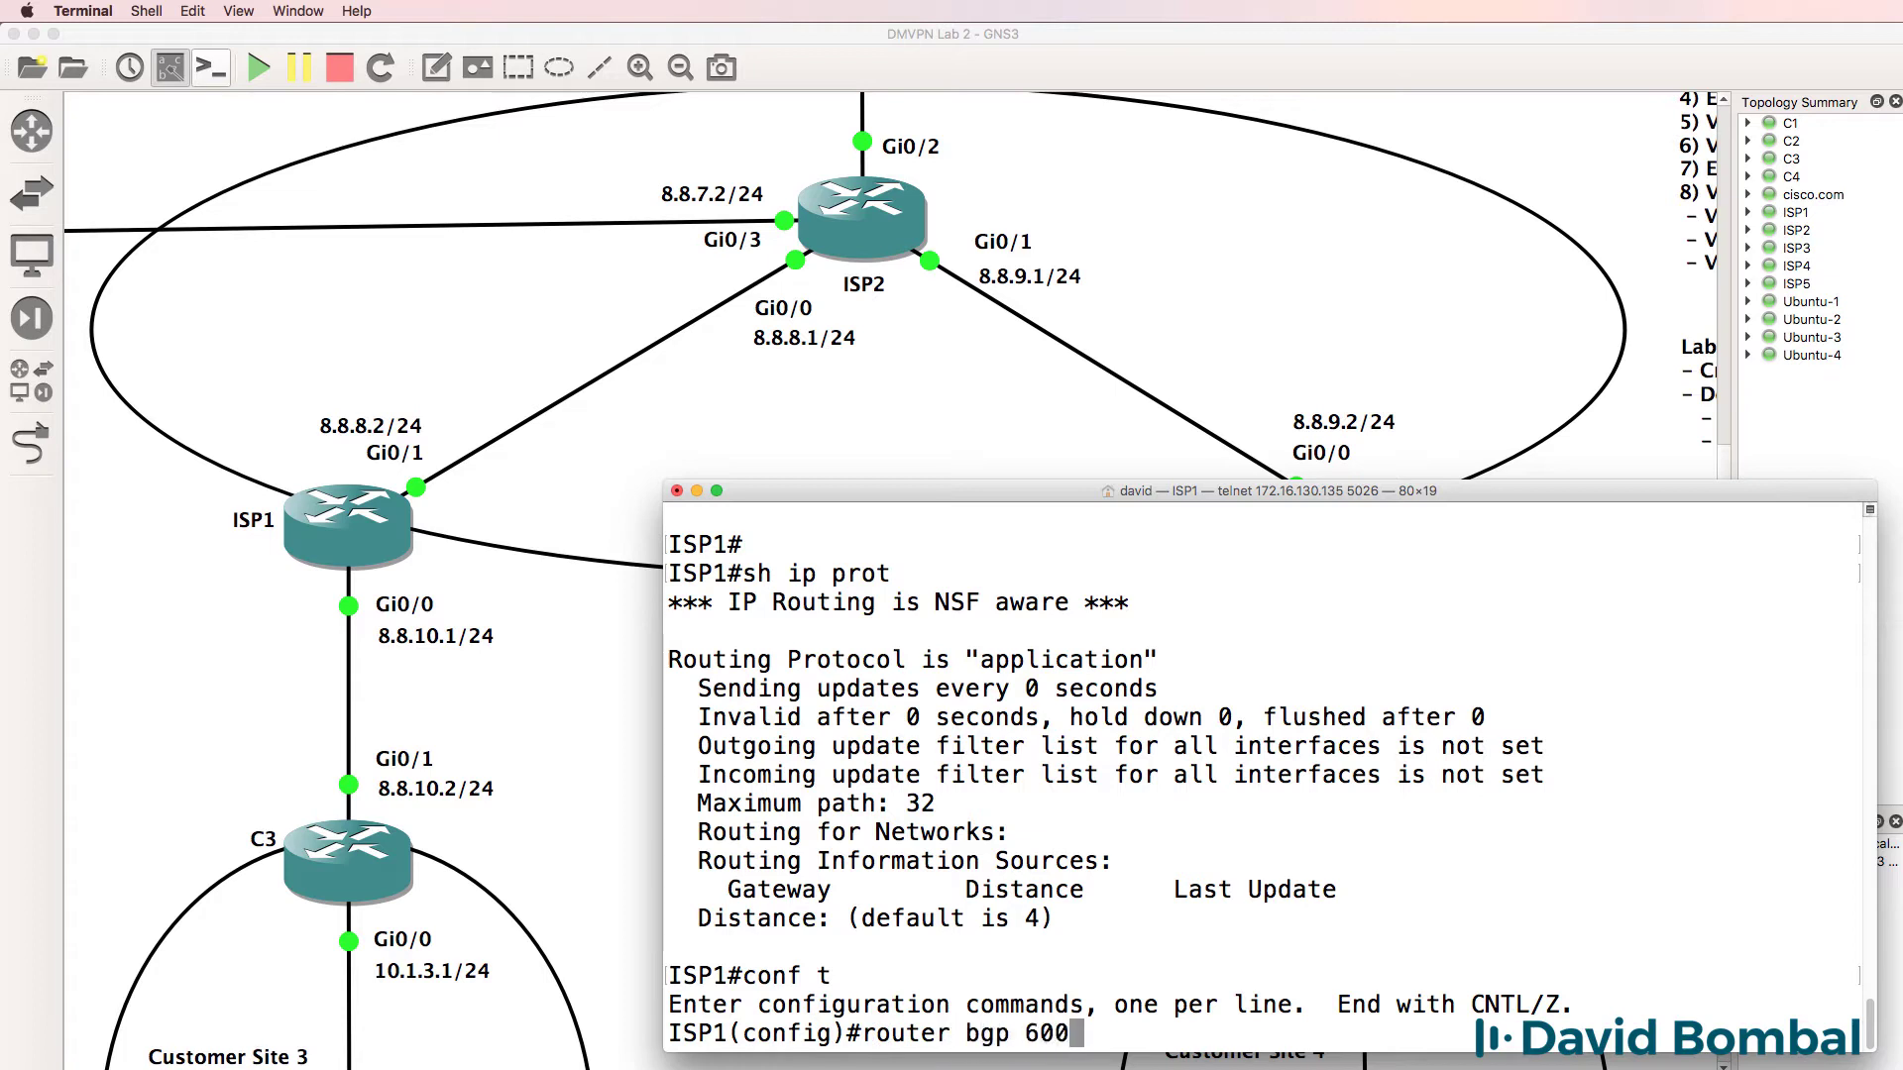
{"action": "key", "text": "BackSpace"}
{"action": "key", "text": "BackSpace"}
{"action": "type", "text": "5000"}
{"action": "key", "text": "Return"}
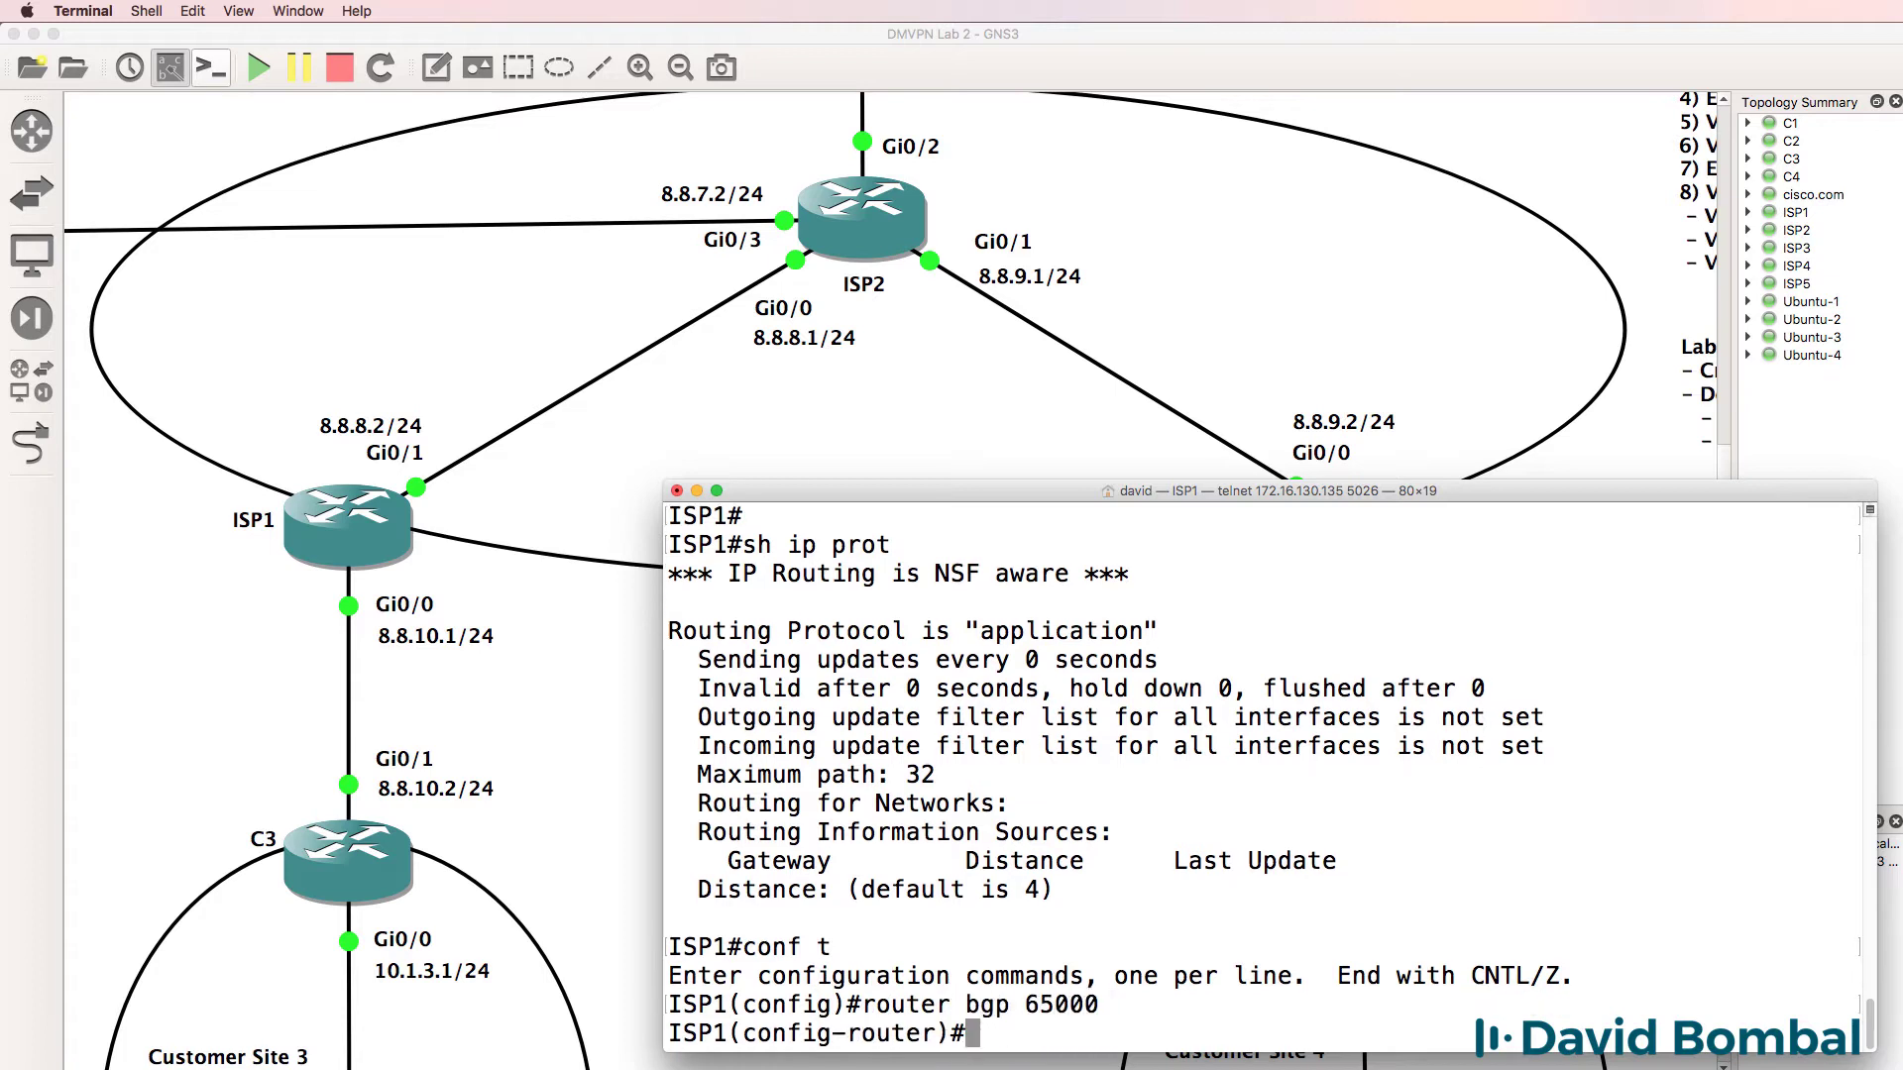
{"action": "type", "text": "nei"}
{"action": "key", "text": "Tab"}
{"action": "type", "text": "2.2"}
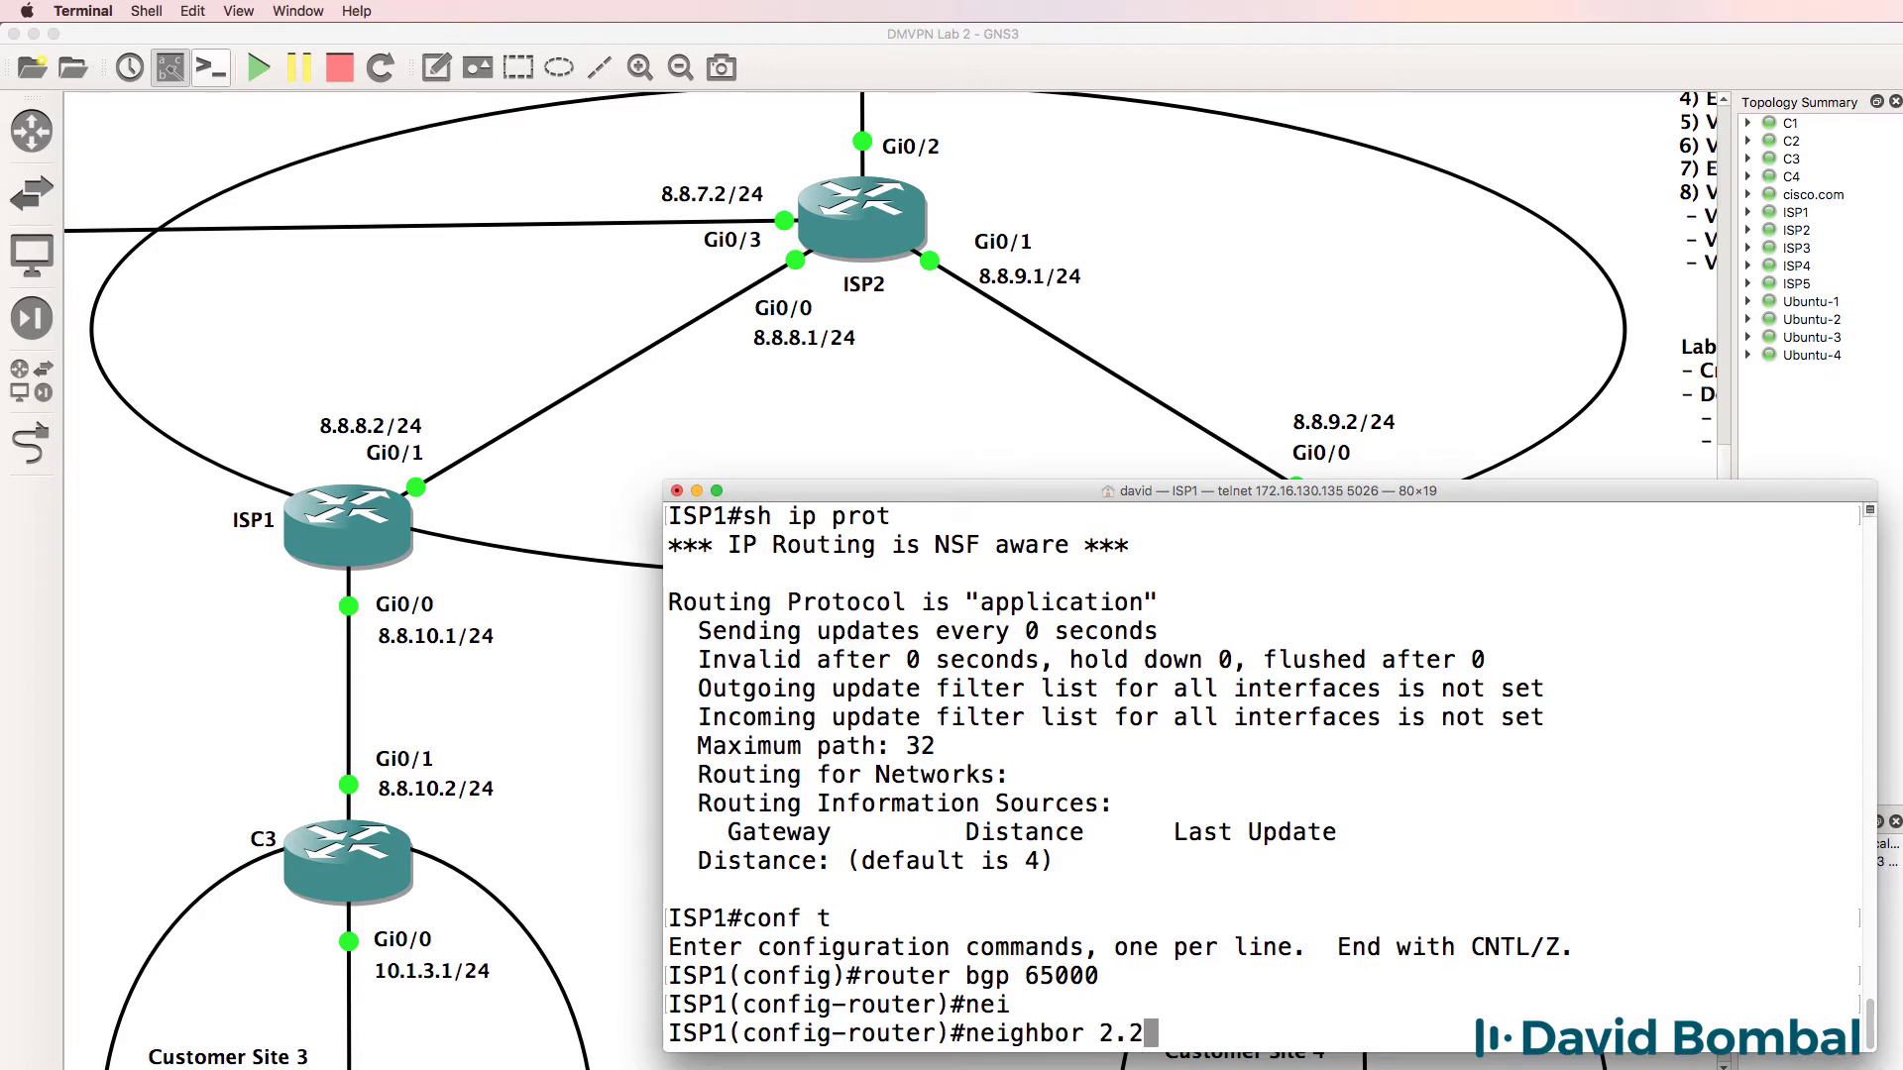
{"action": "type", "text": ".2.2 remot"}
{"action": "key", "text": "Tab"}
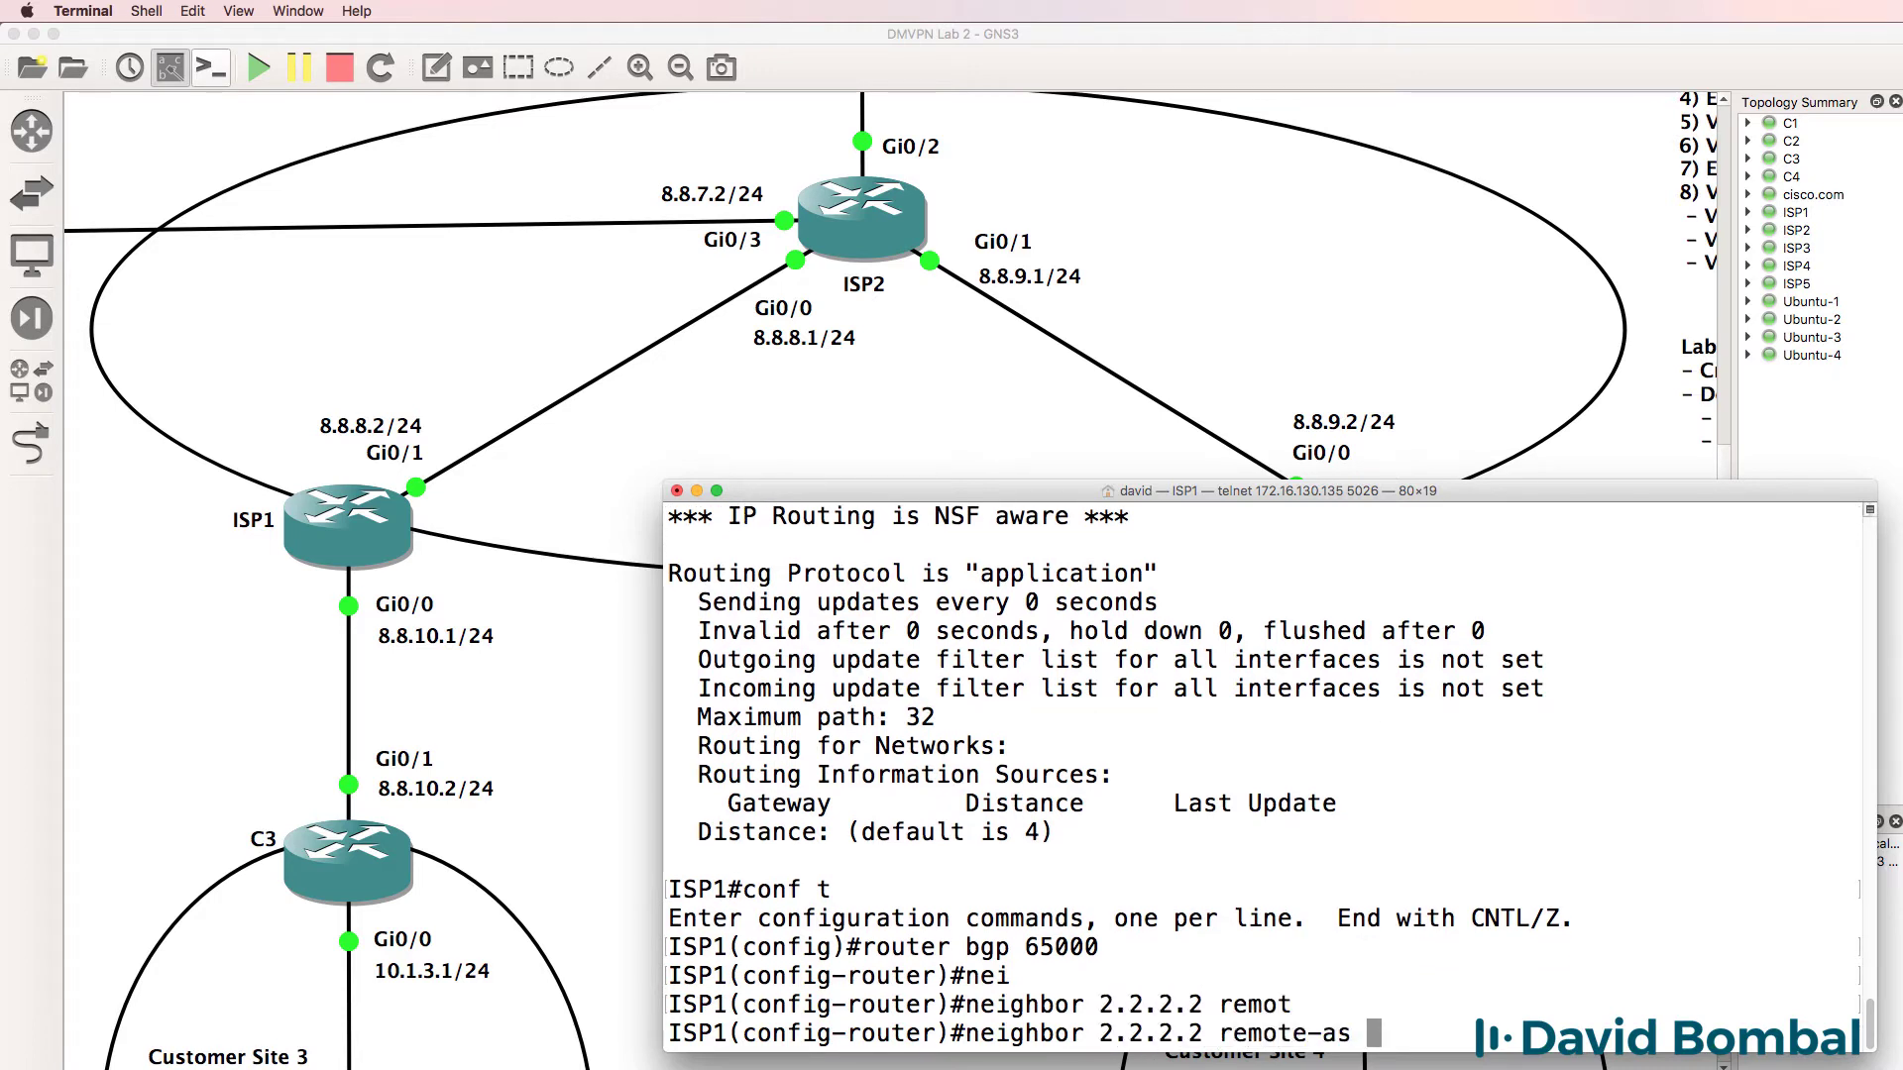
{"action": "type", "text": "65000"}
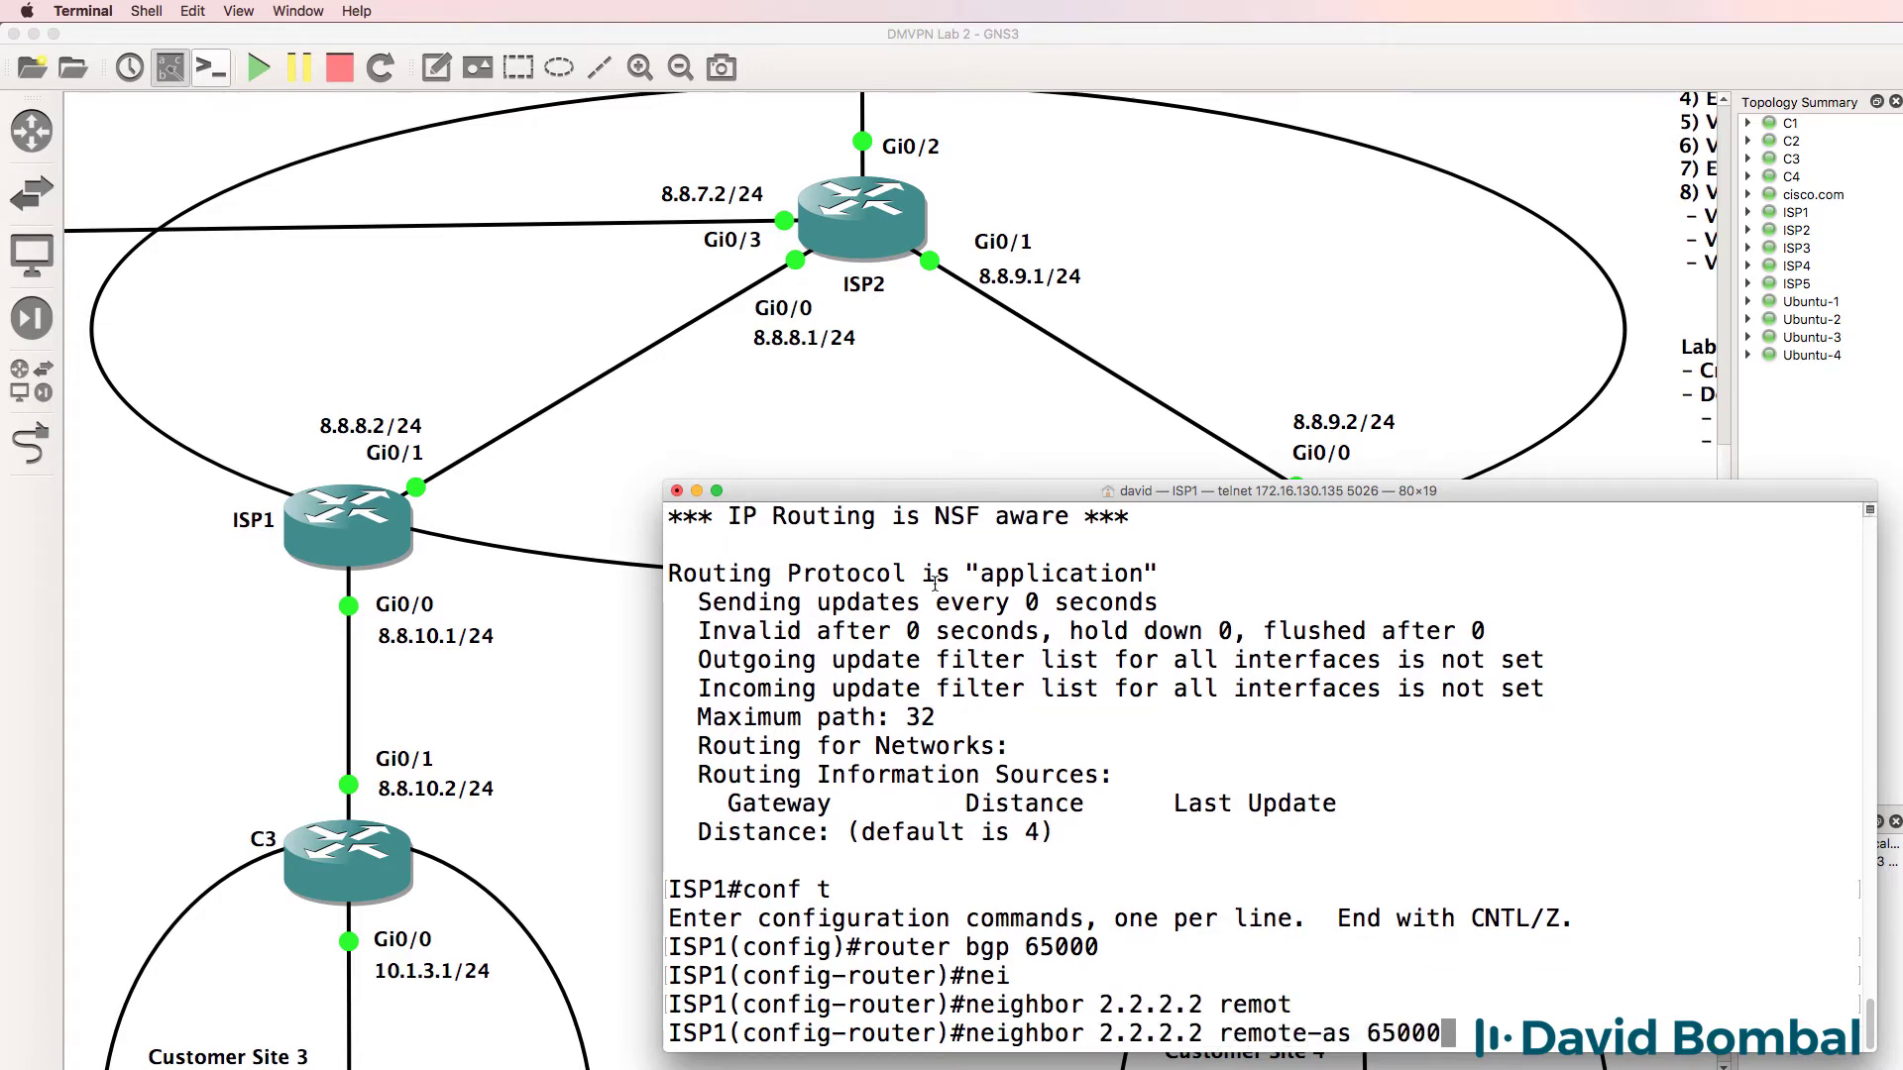
{"action": "key", "text": "Return"}
Step: Source the BGP session to 2.2.2.2 from loopback 0
{"action": "left_click_drag", "start_coordinate": [950, 491], "coordinate": [942, 410]}
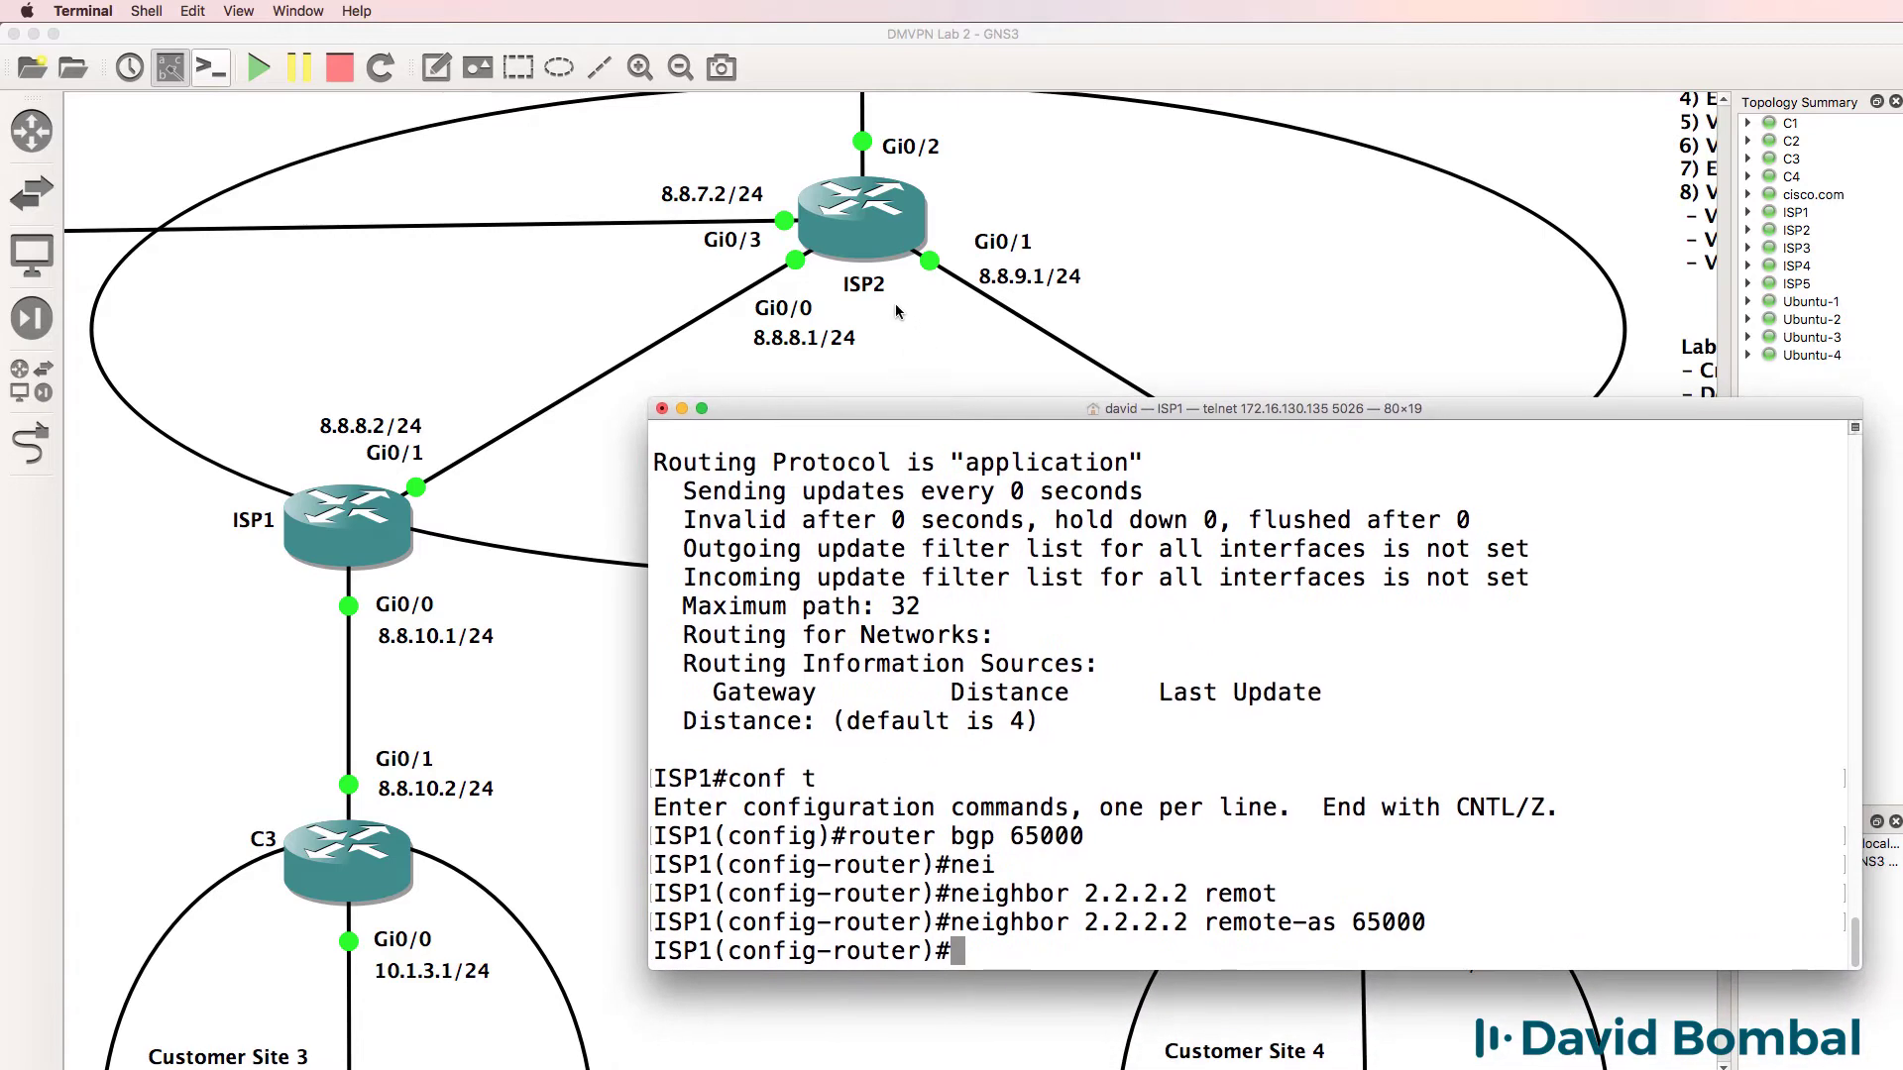
{"action": "type", "text": "nei"}
{"action": "key", "text": "Tab"}
{"action": "type", "text": "2.2.2"}
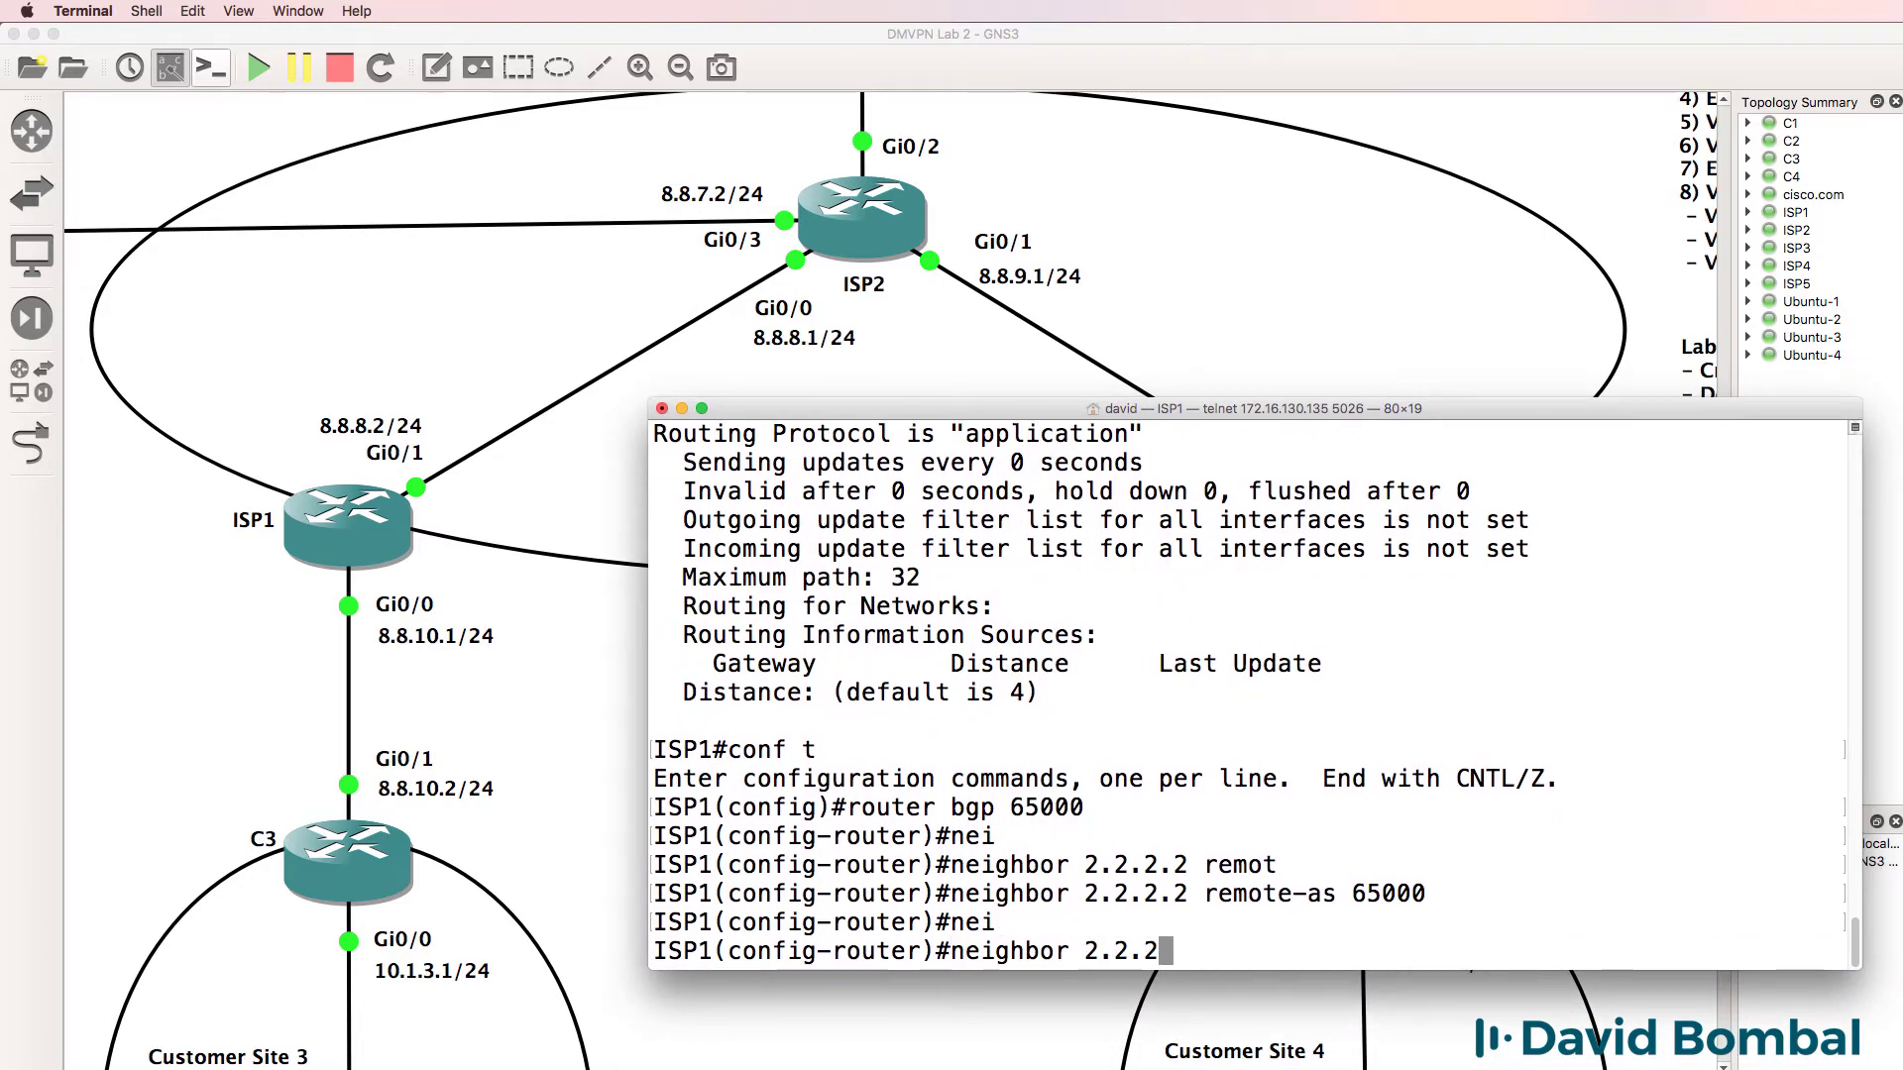
{"action": "type", "text": ".2 up"}
{"action": "key", "text": "Tab"}
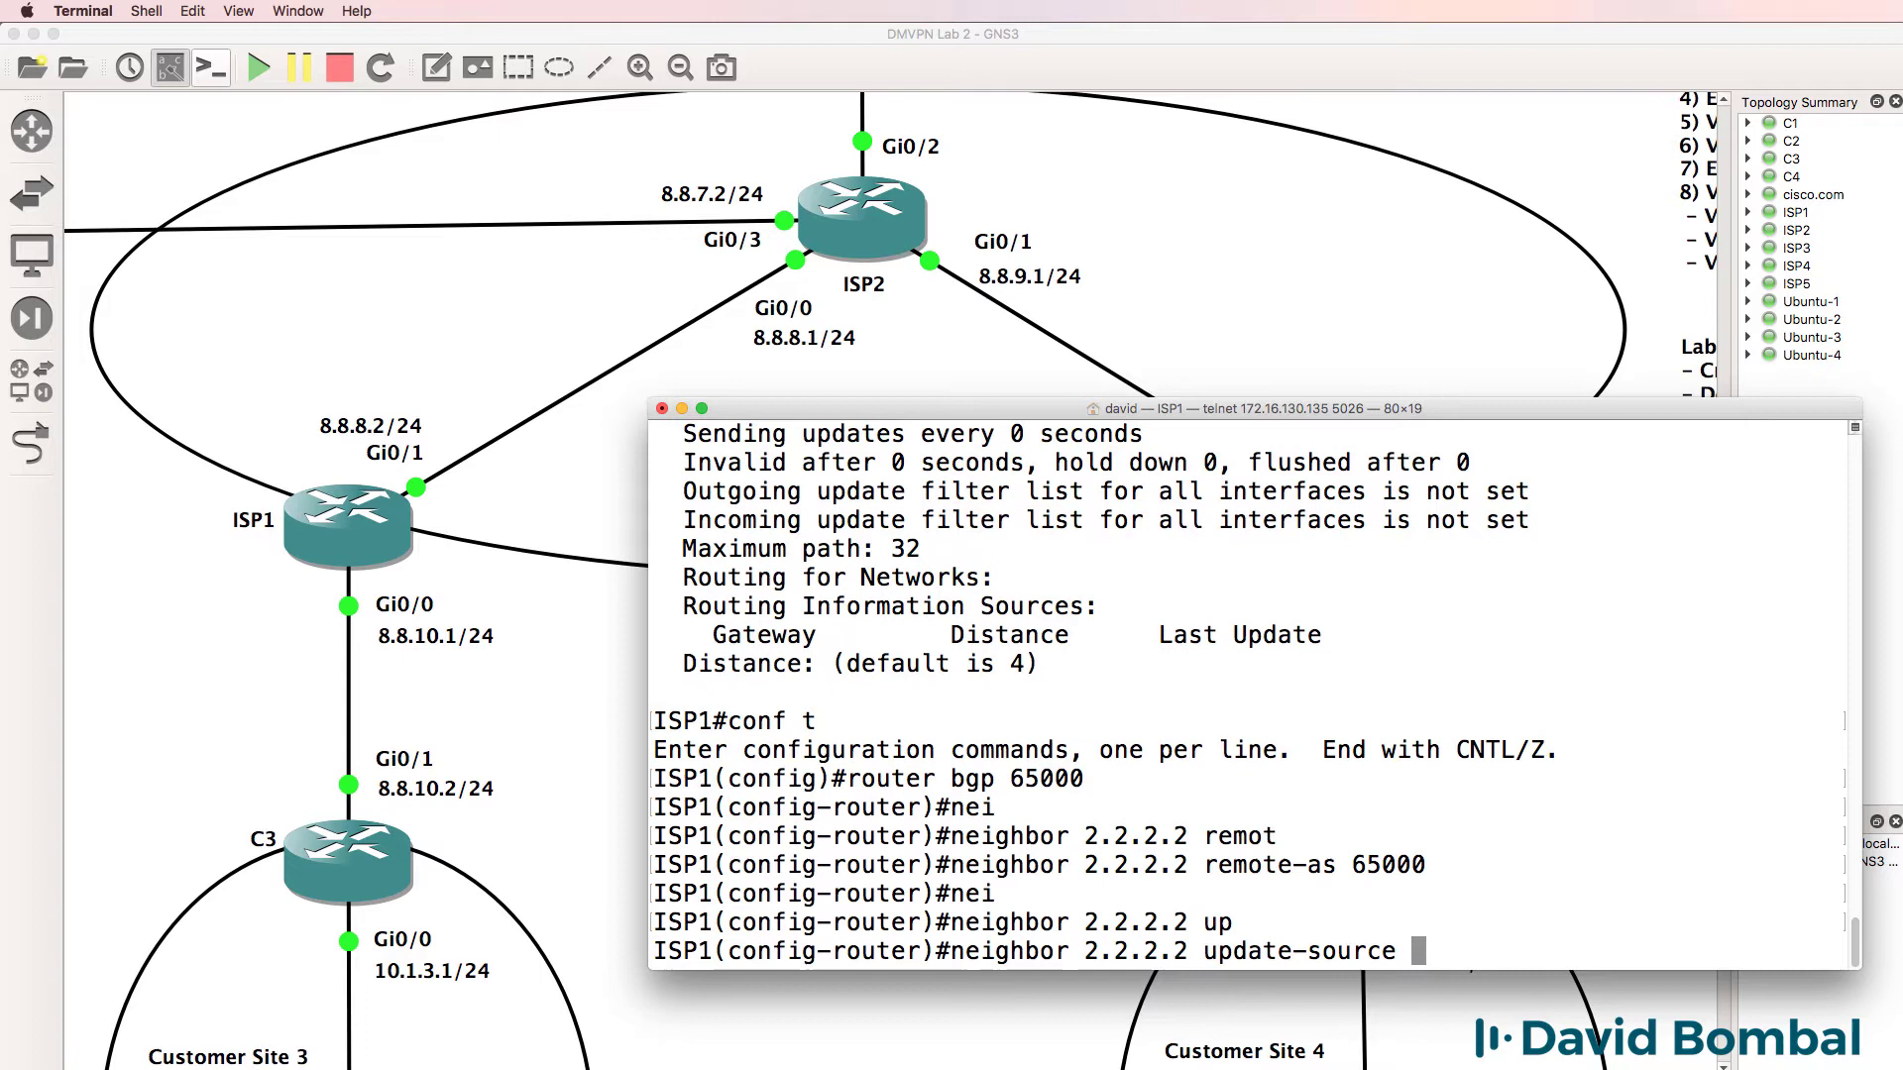
{"action": "type", "text": "lo"}
{"action": "key", "text": "Tab"}
{"action": "type", "text": "o"}
{"action": "key", "text": "Tab"}
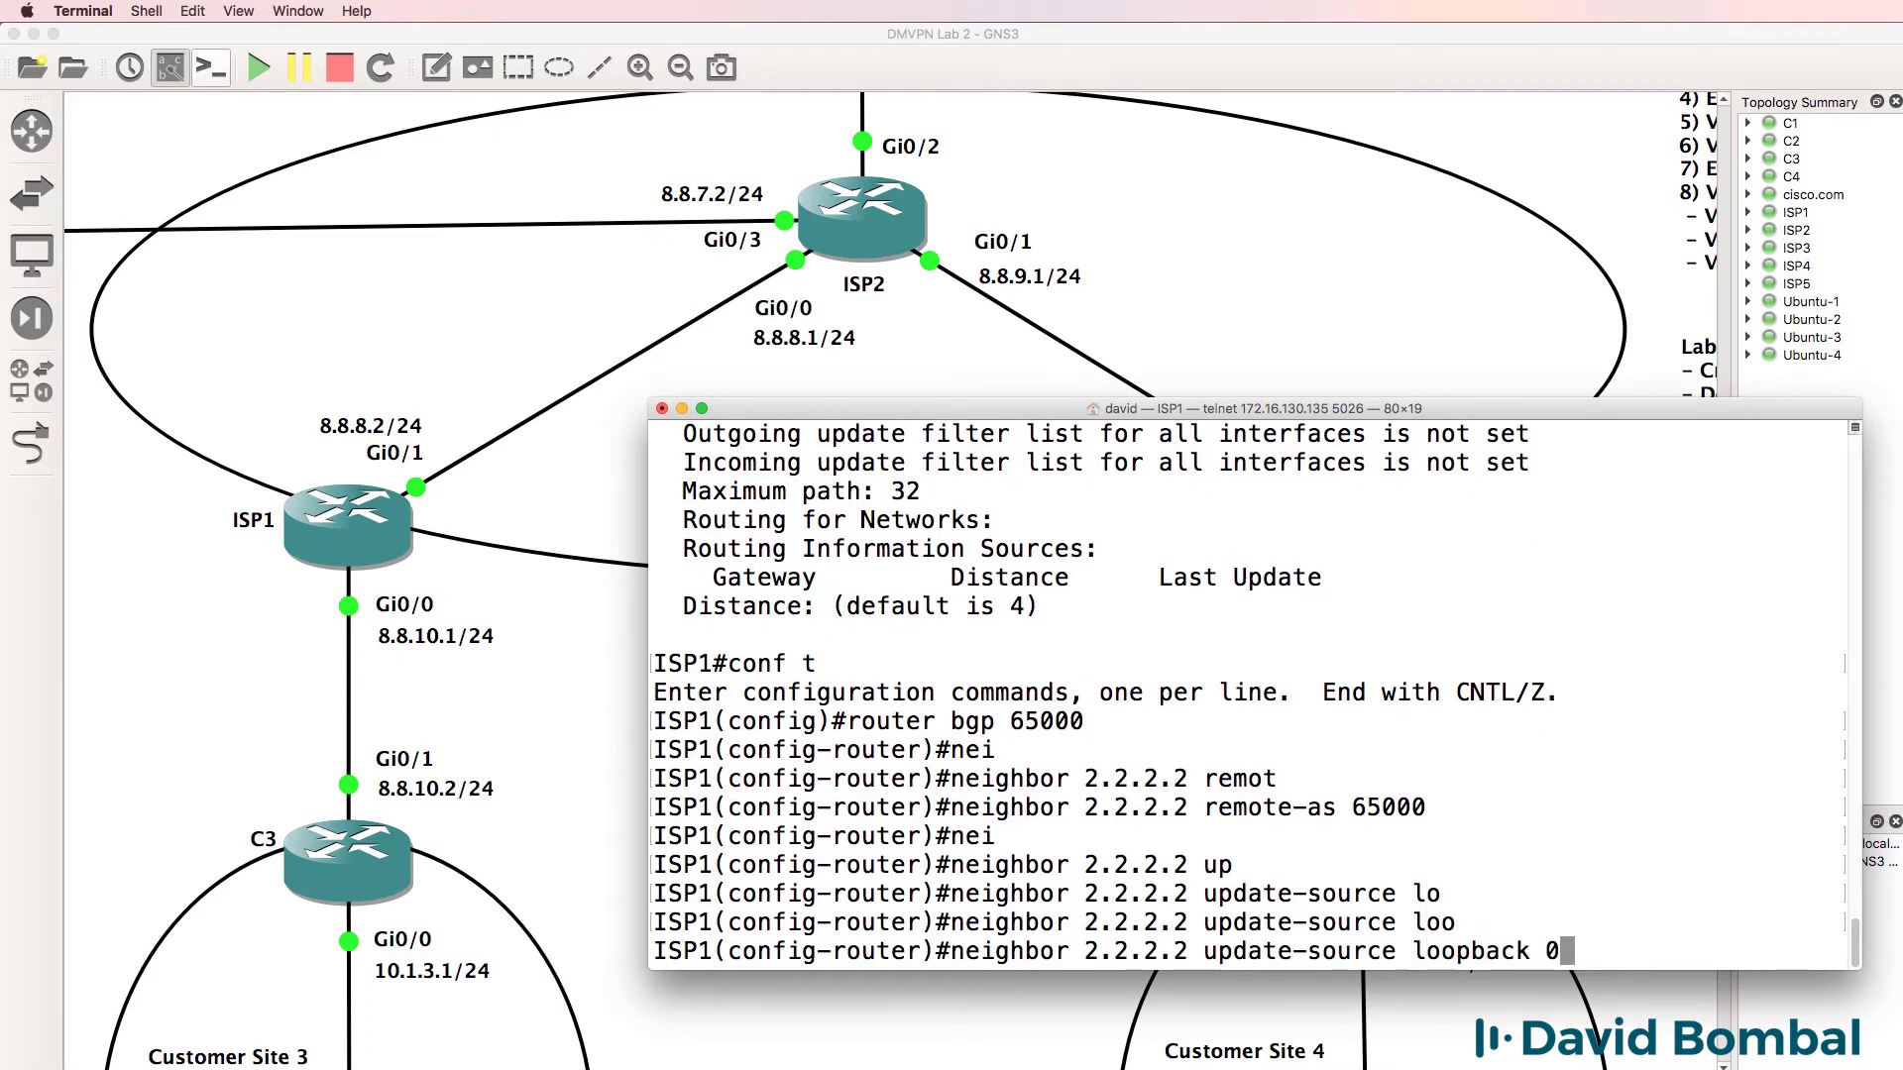
{"action": "key", "text": "Return"}
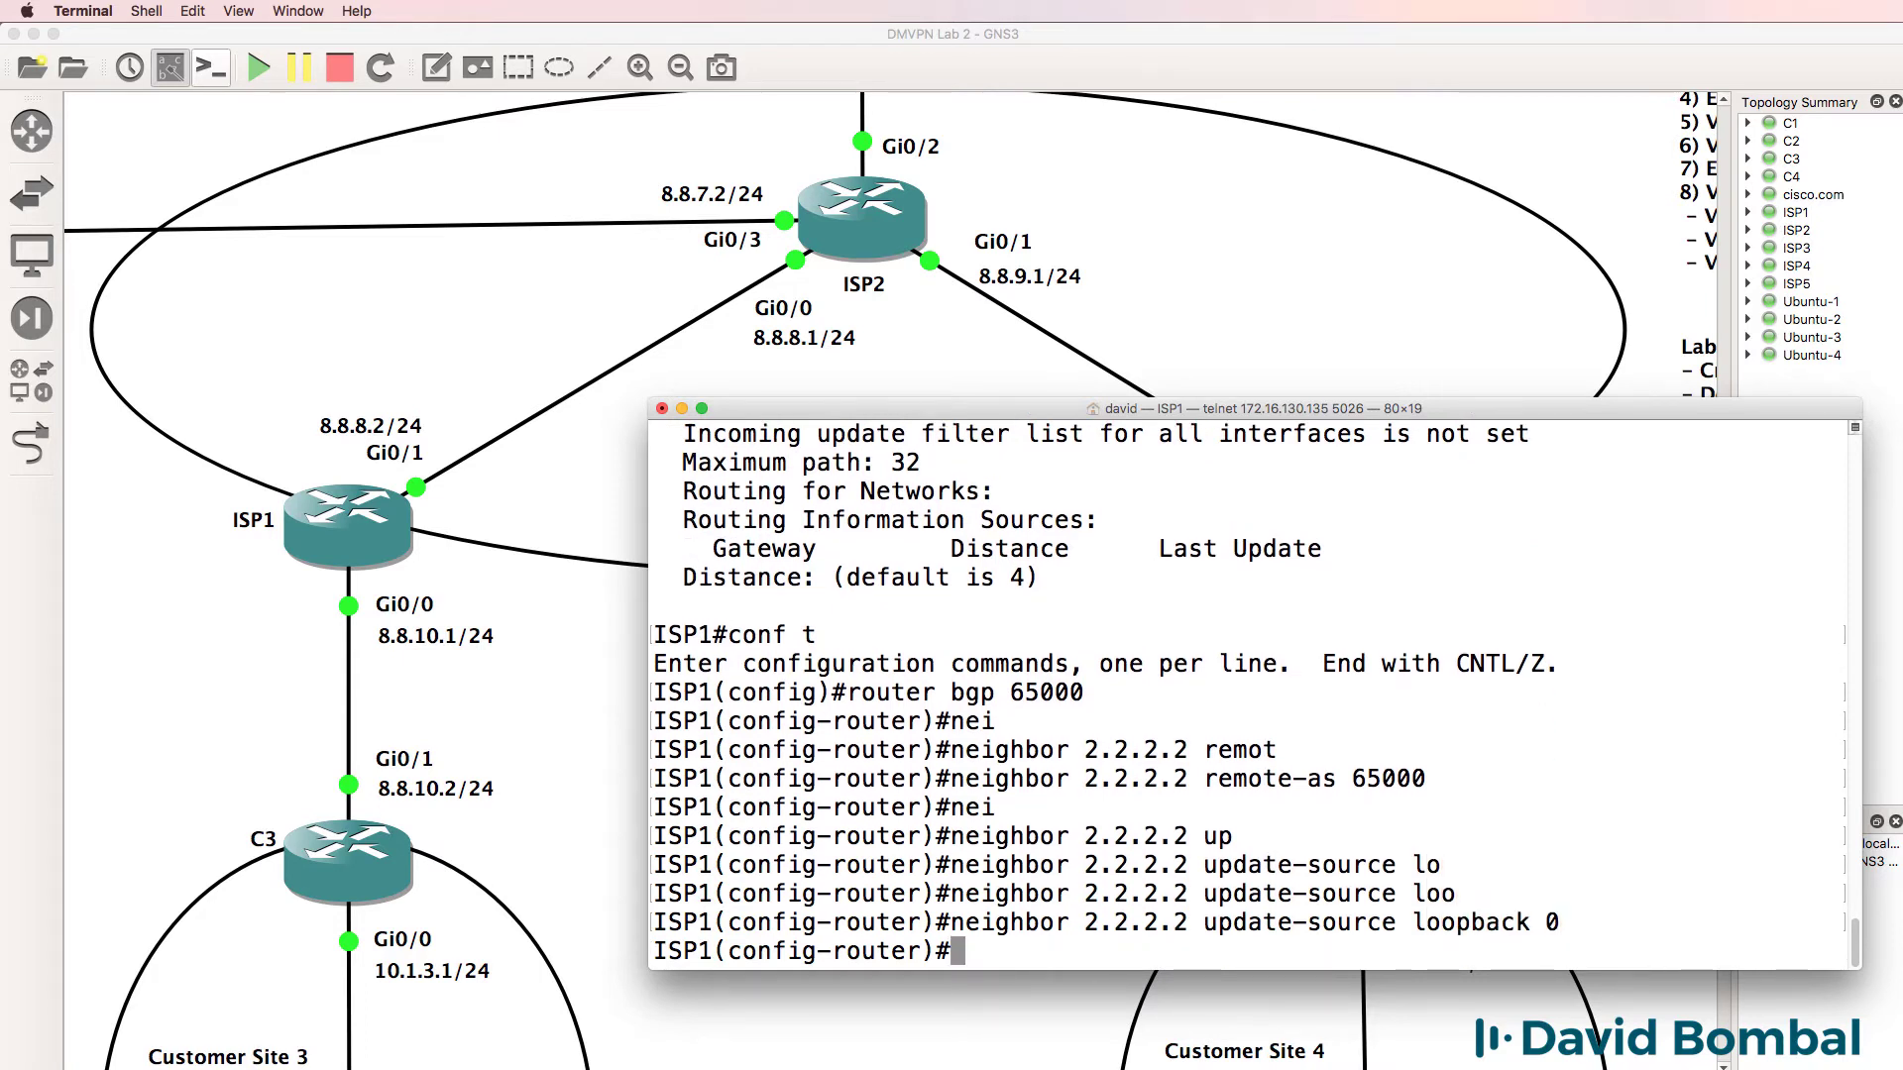
Step: Advertise 8.8.8.0 and 8.8.10.0 with mask 255.255.255.0 into BGP
{"action": "type", "text": "netw"}
{"action": "type", "text": "o"}
{"action": "key", "text": "Tab"}
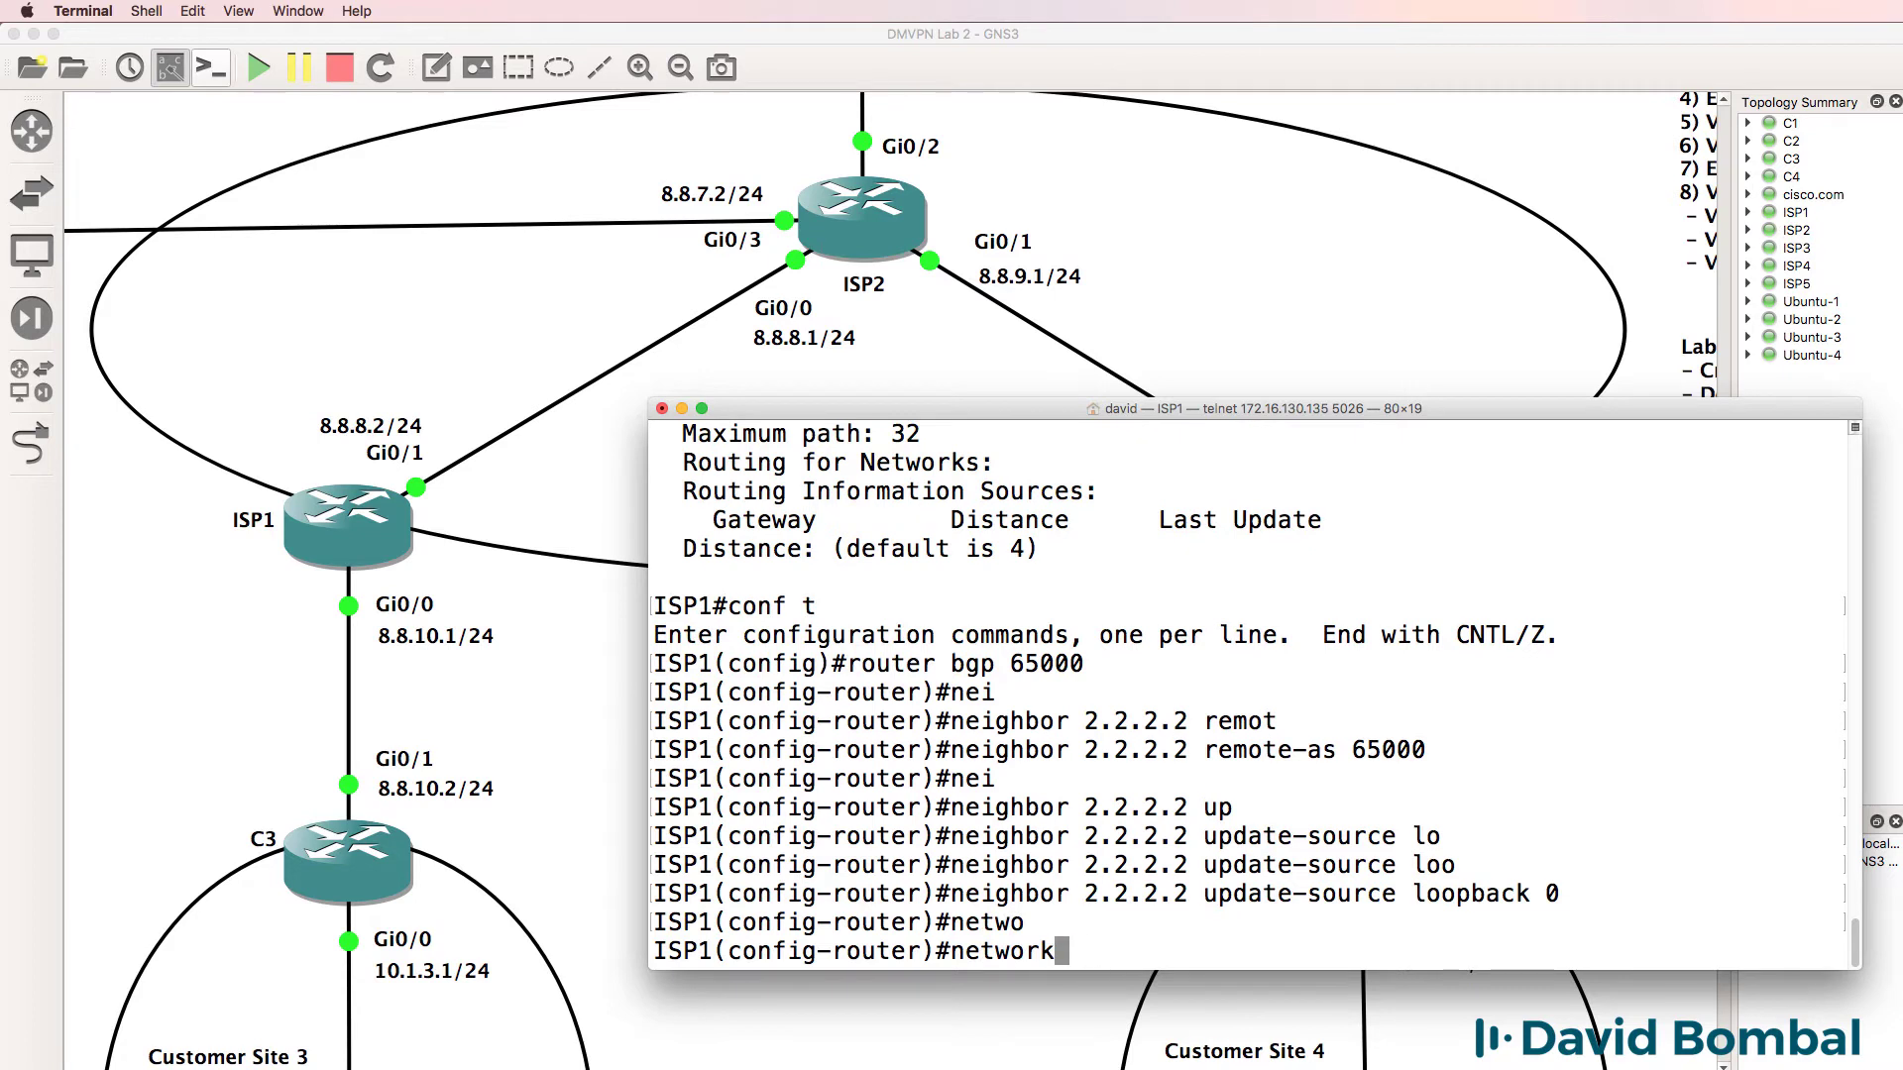
{"action": "type", "text": "8.8.8.0"}
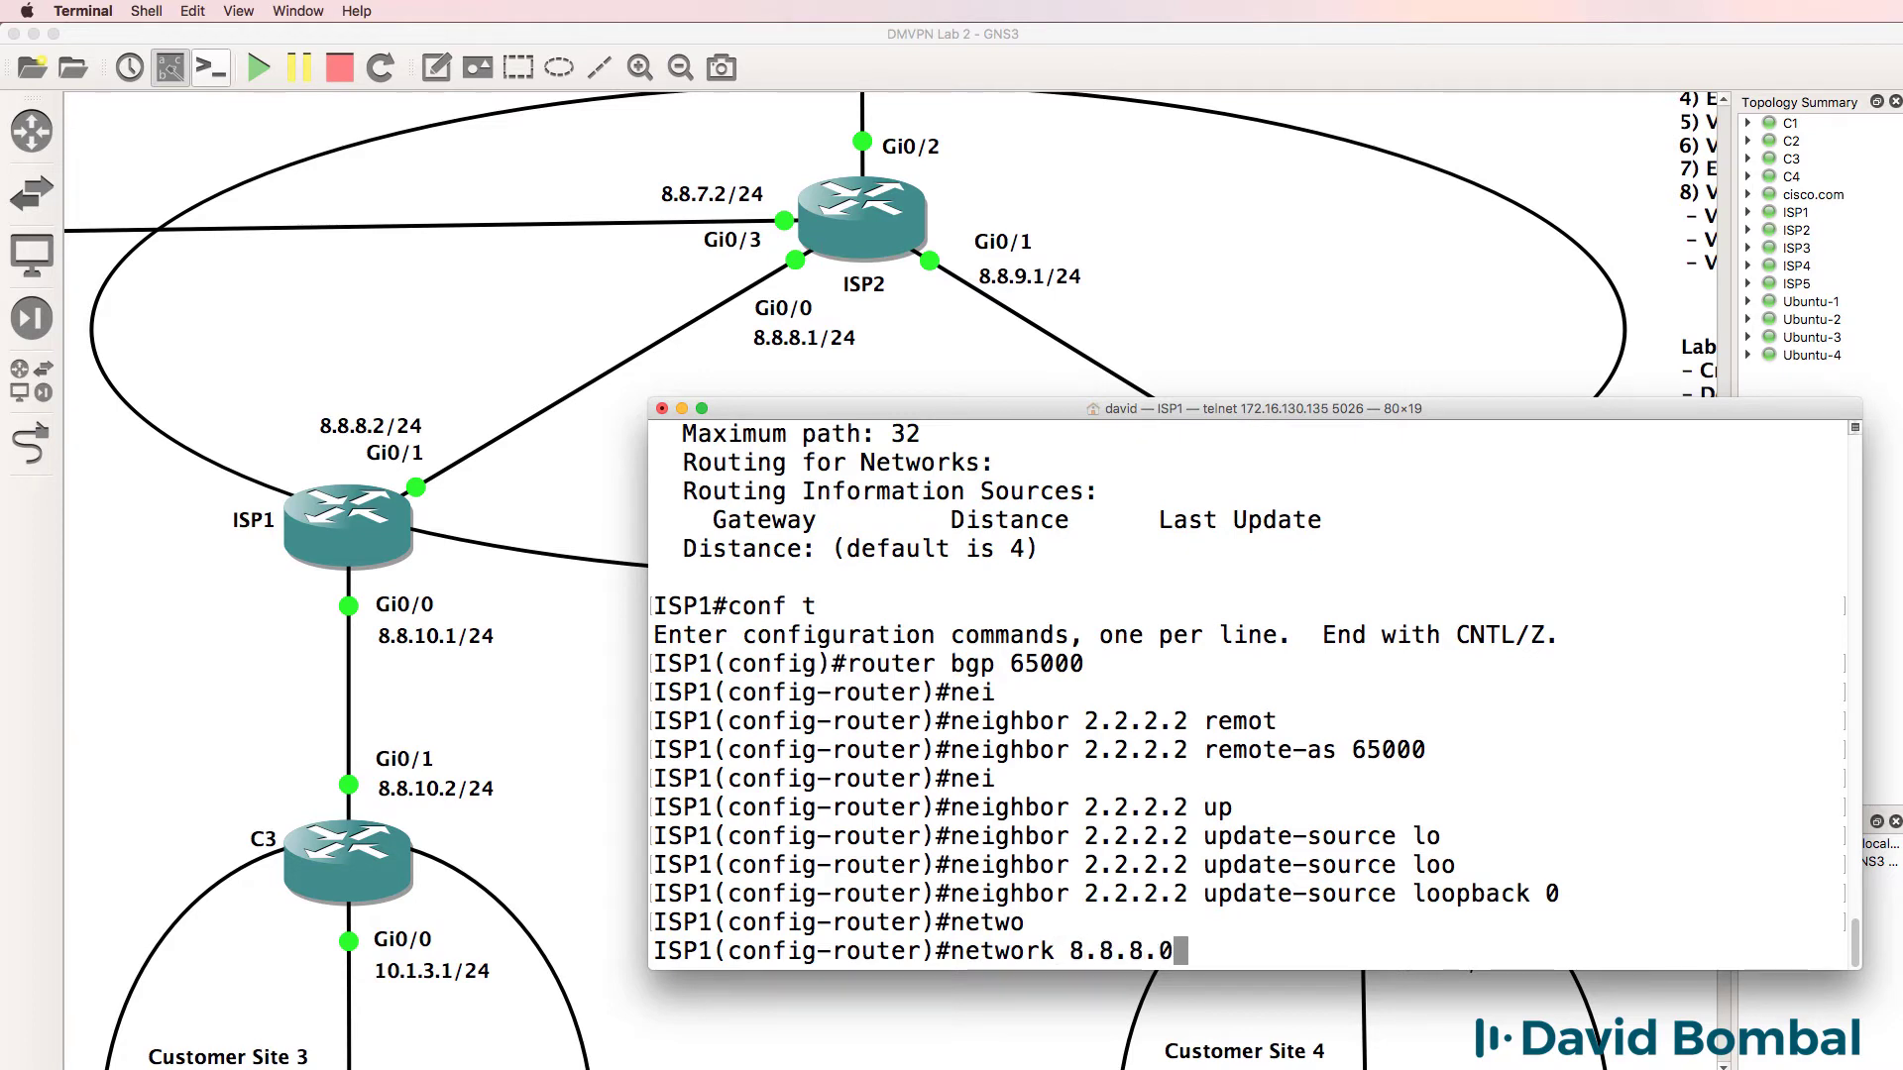
{"action": "type", "text": " mask 255.255.255.0"}
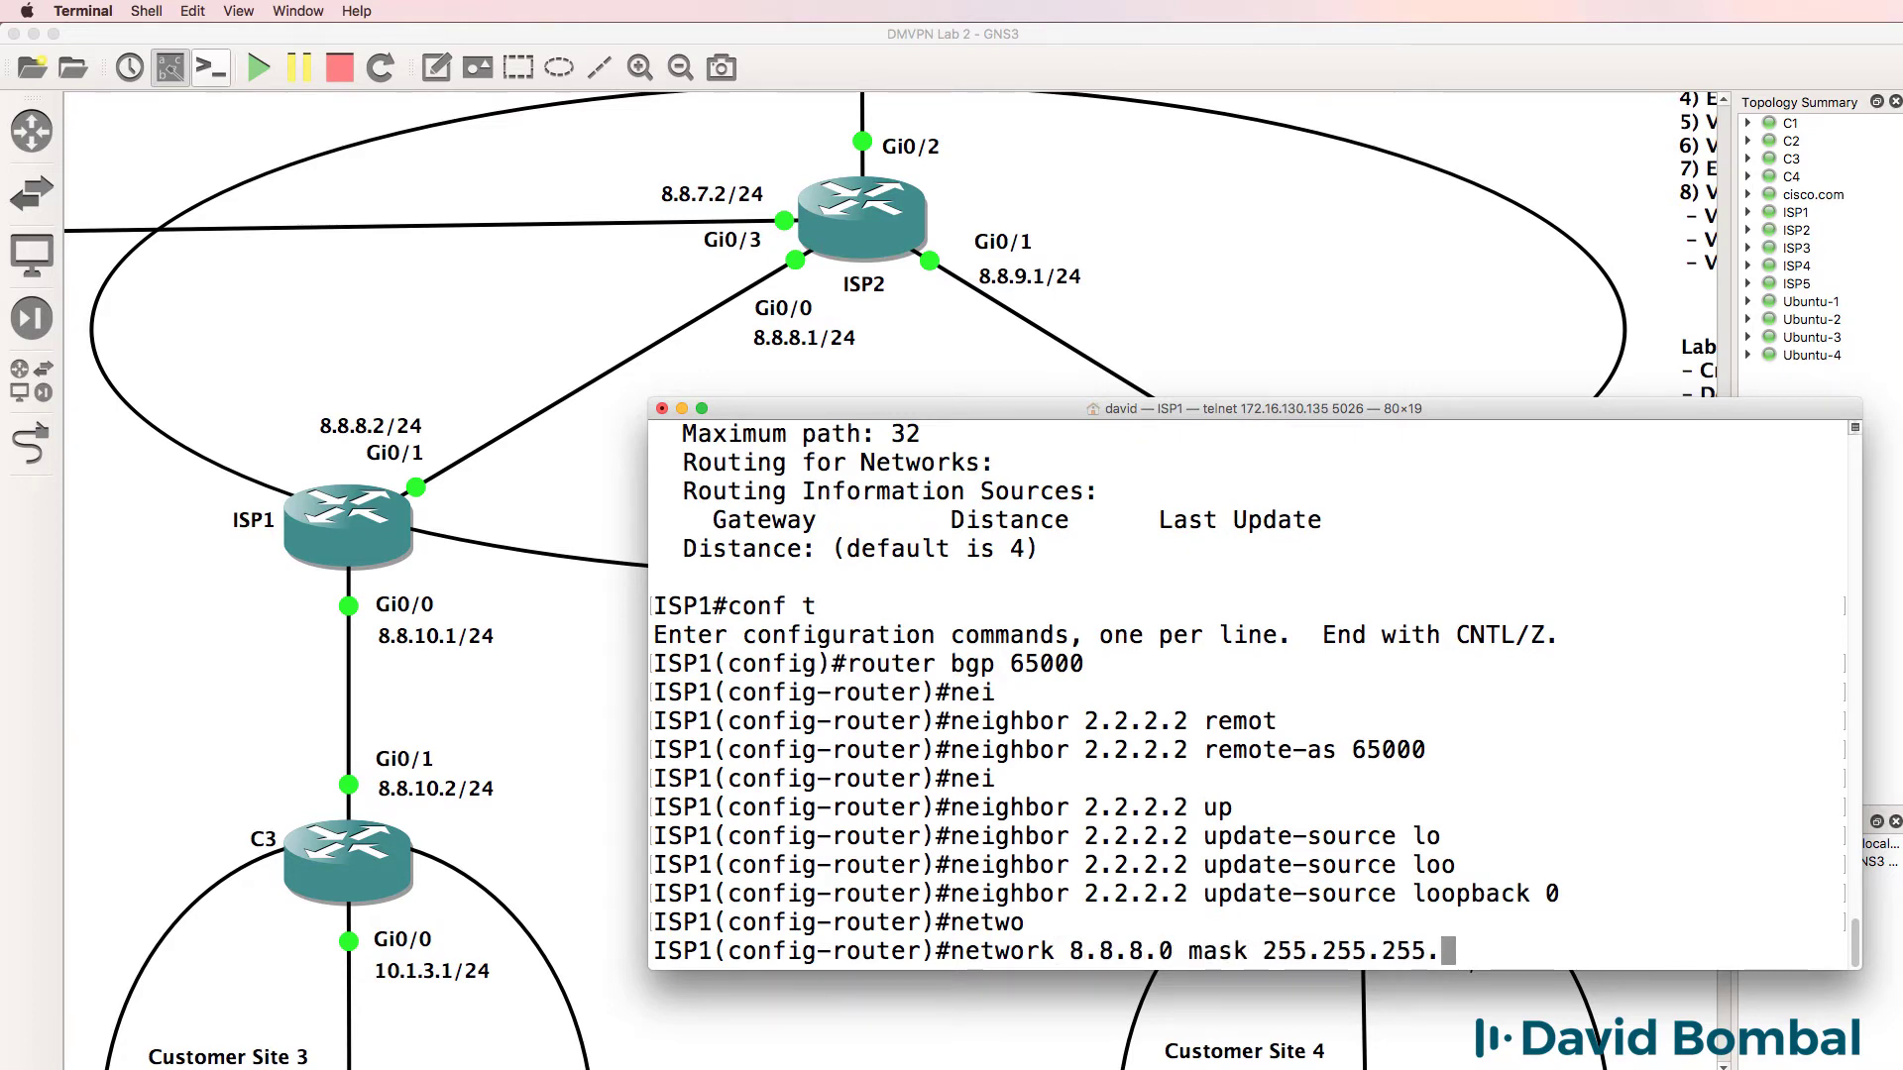
{"action": "key", "text": "Return"}
{"action": "type", "text": "net"}
{"action": "key", "text": "Tab"}
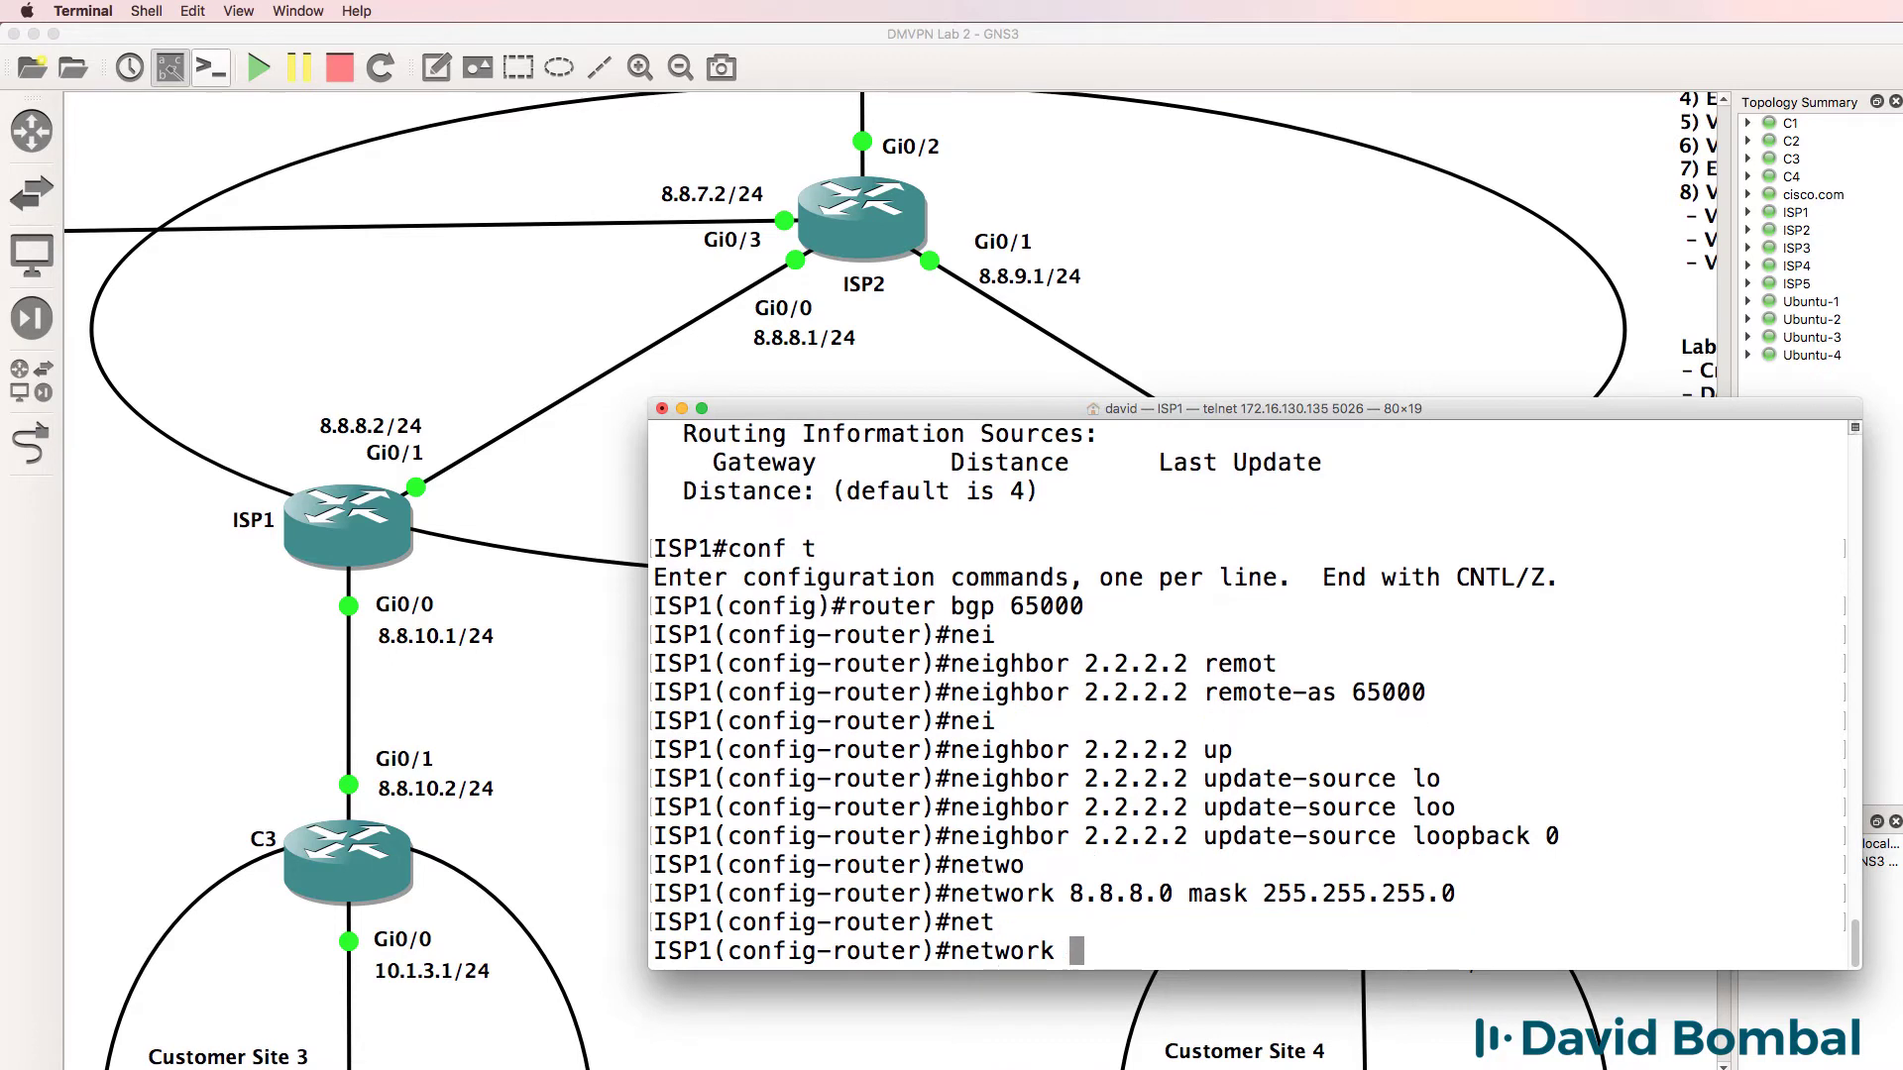
{"action": "type", "text": "8.8.10"}
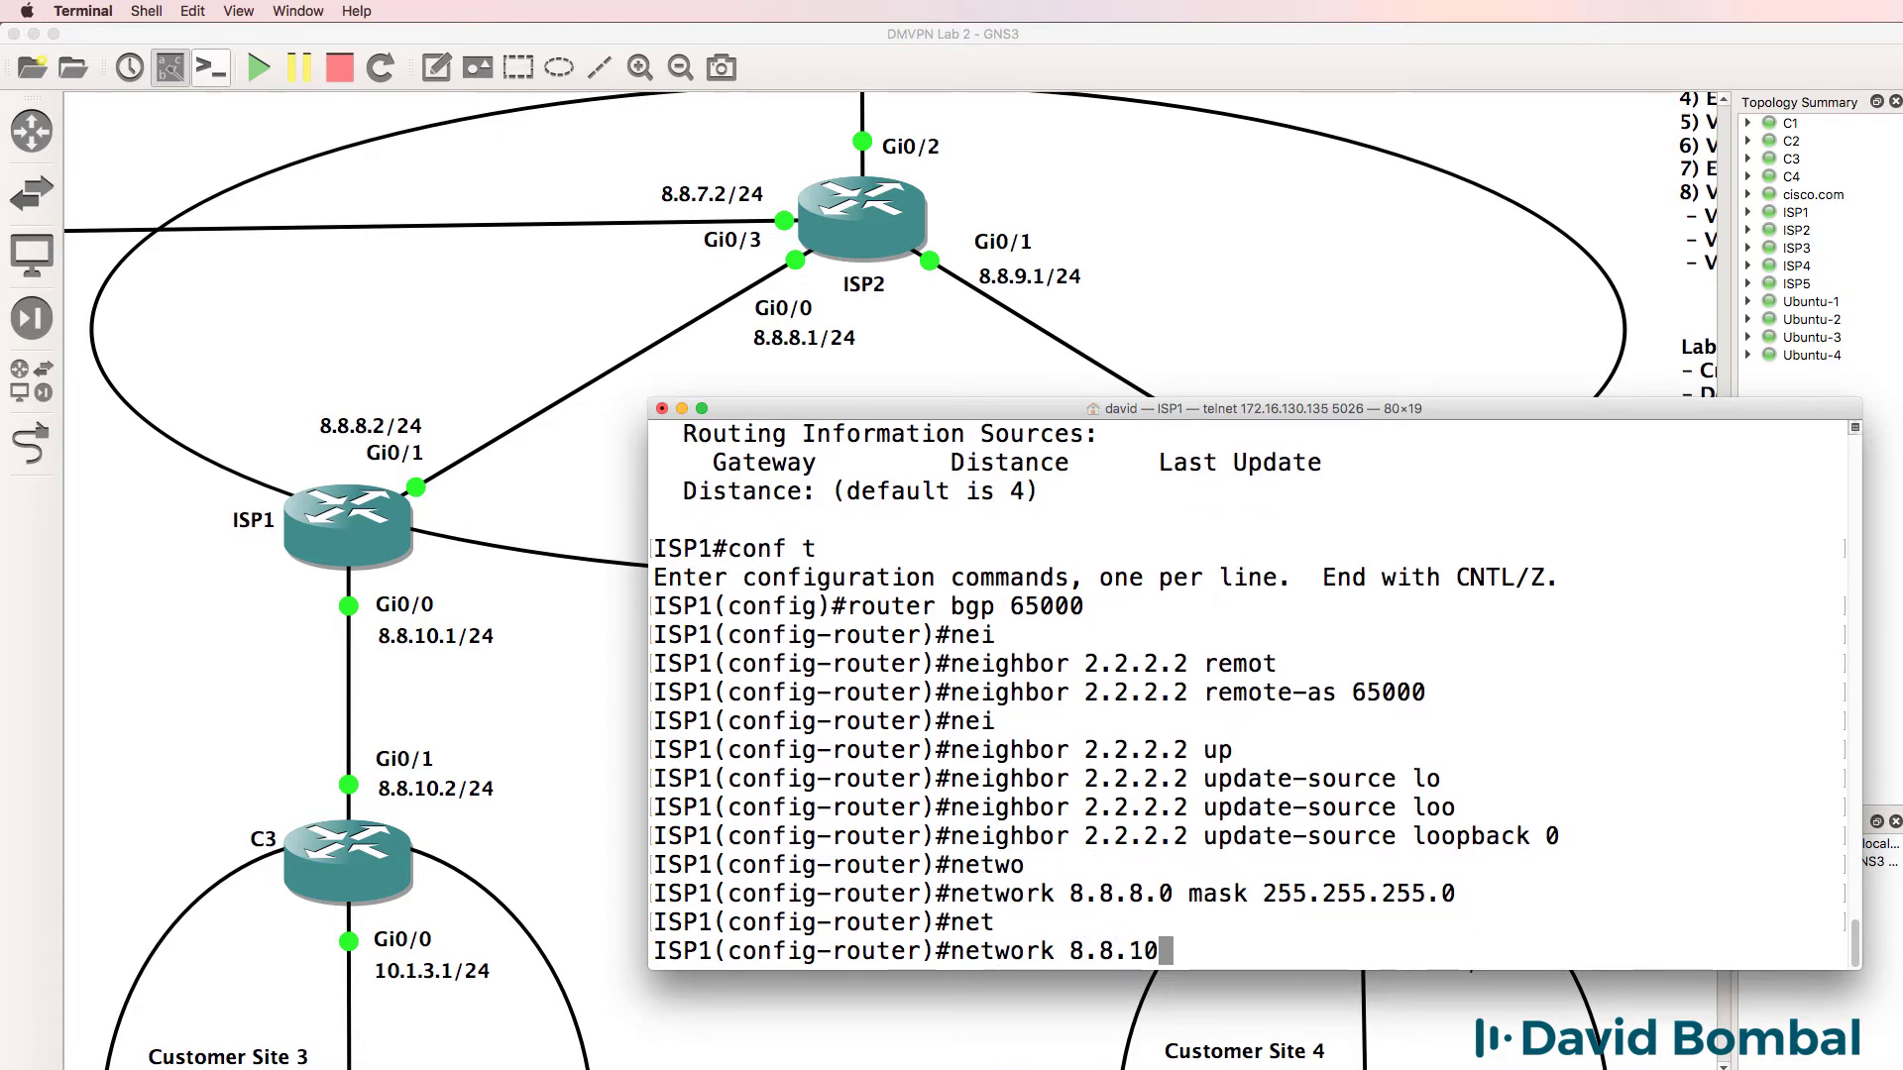
{"action": "type", "text": ".0 mask 255.255"}
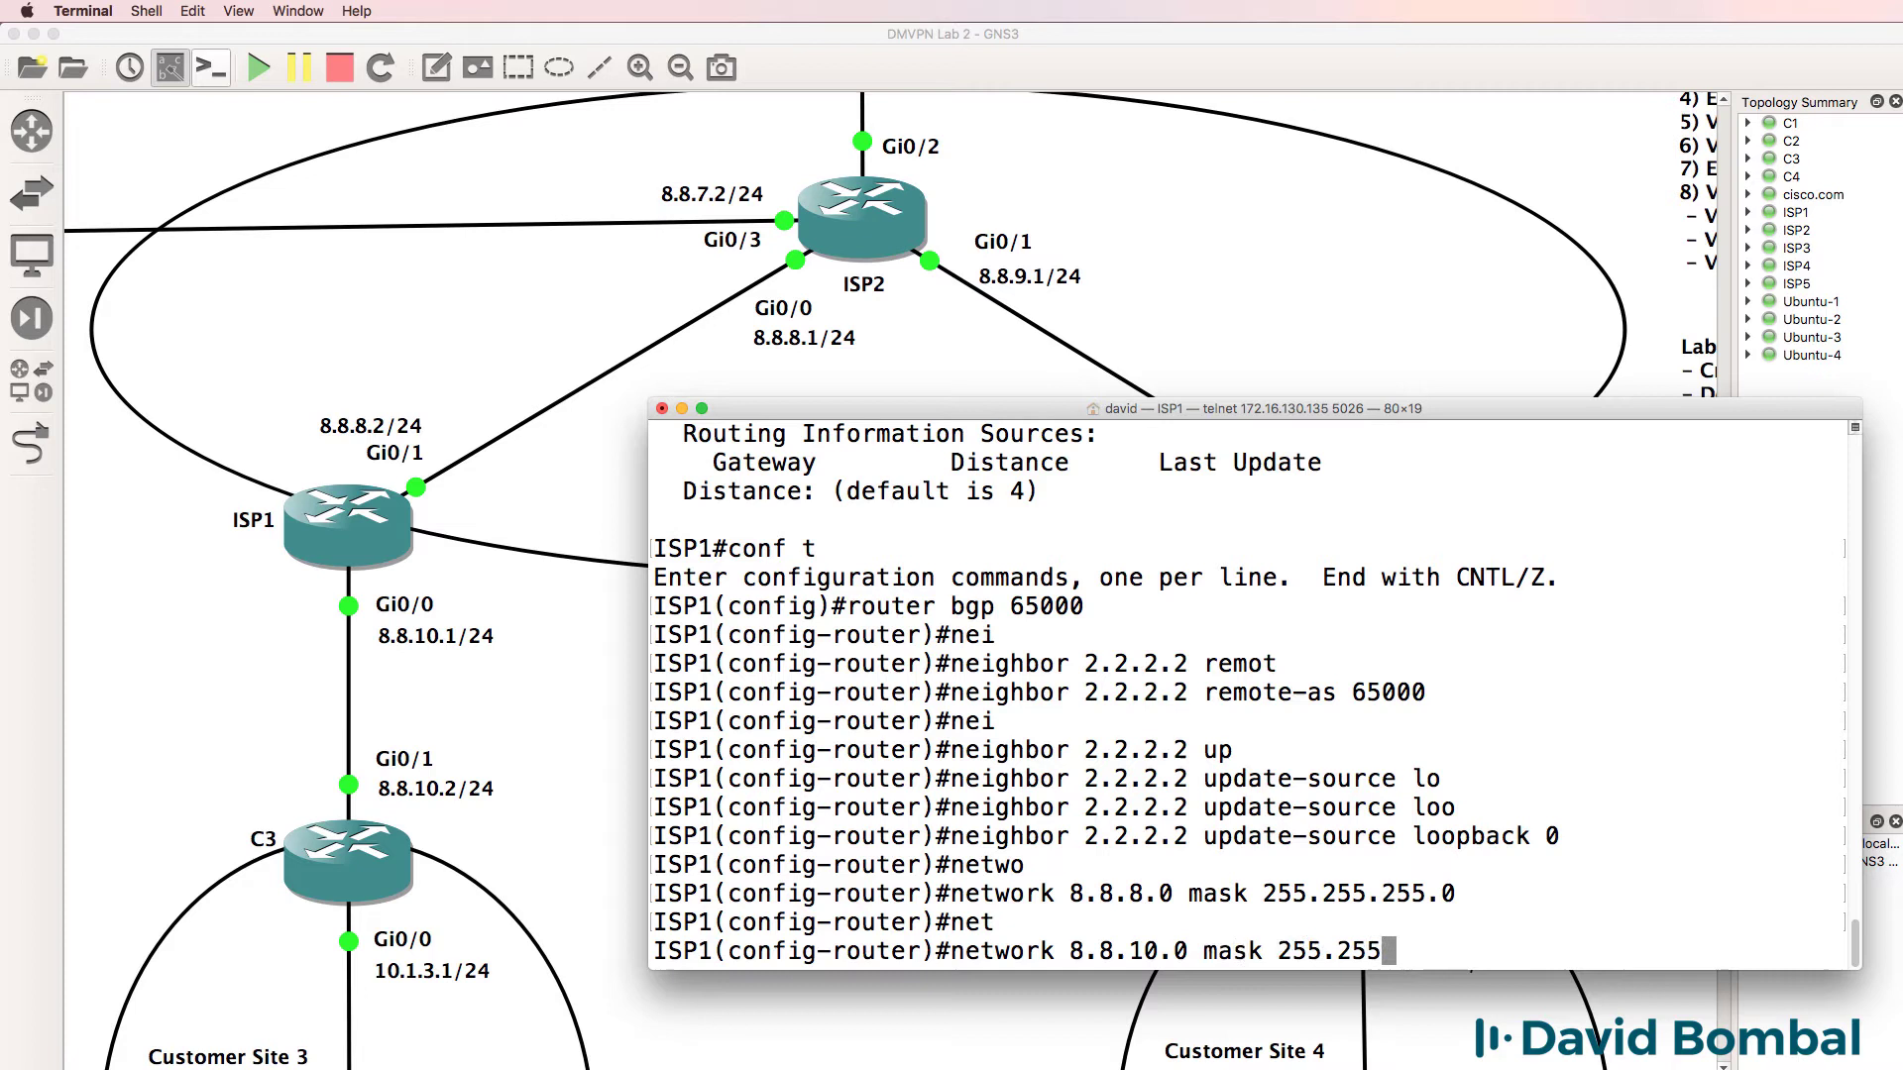
{"action": "type", "text": ".255.0"}
{"action": "key", "text": "Return"}
Step: Advertise loopback 1.1.1.1/32 into BGP and leave configuration mode
{"action": "type", "text": "net"}
{"action": "key", "text": "Tab"}
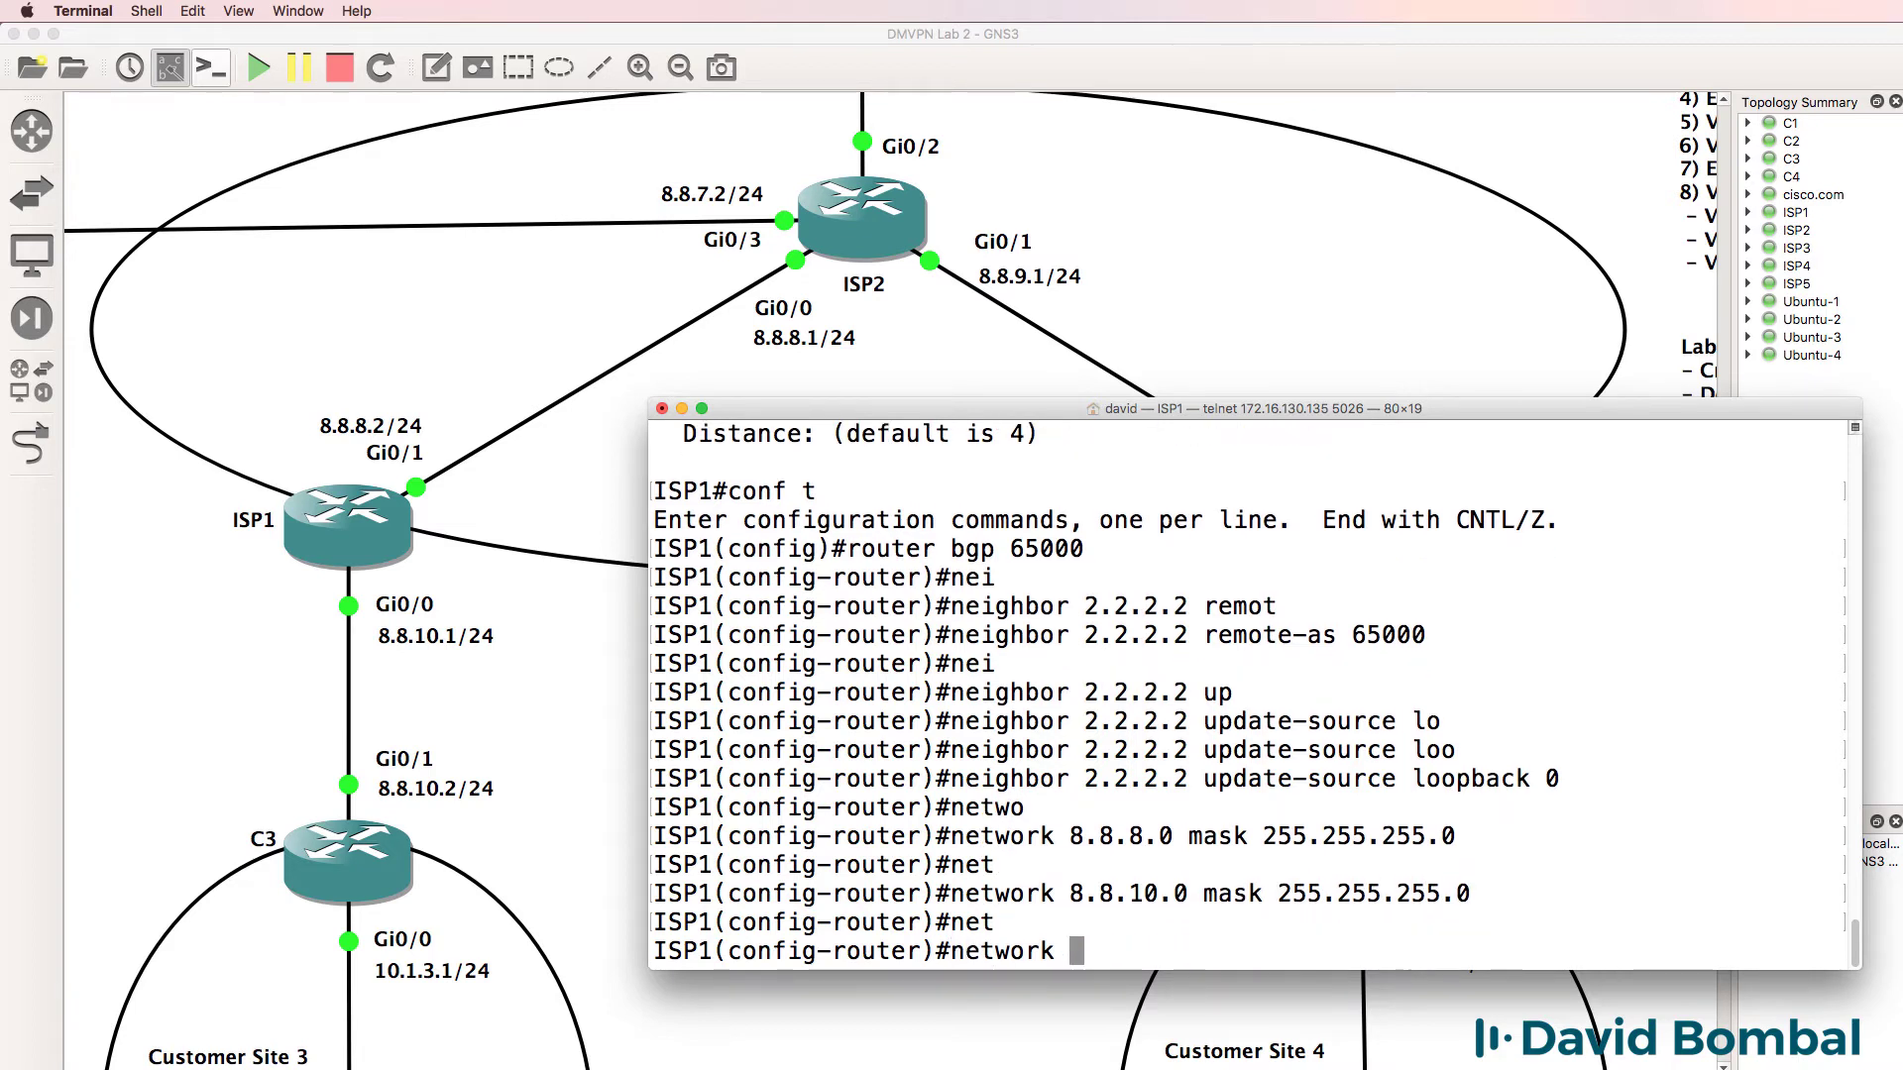
{"action": "type", "text": "1.1.1.1 mask 255.2"}
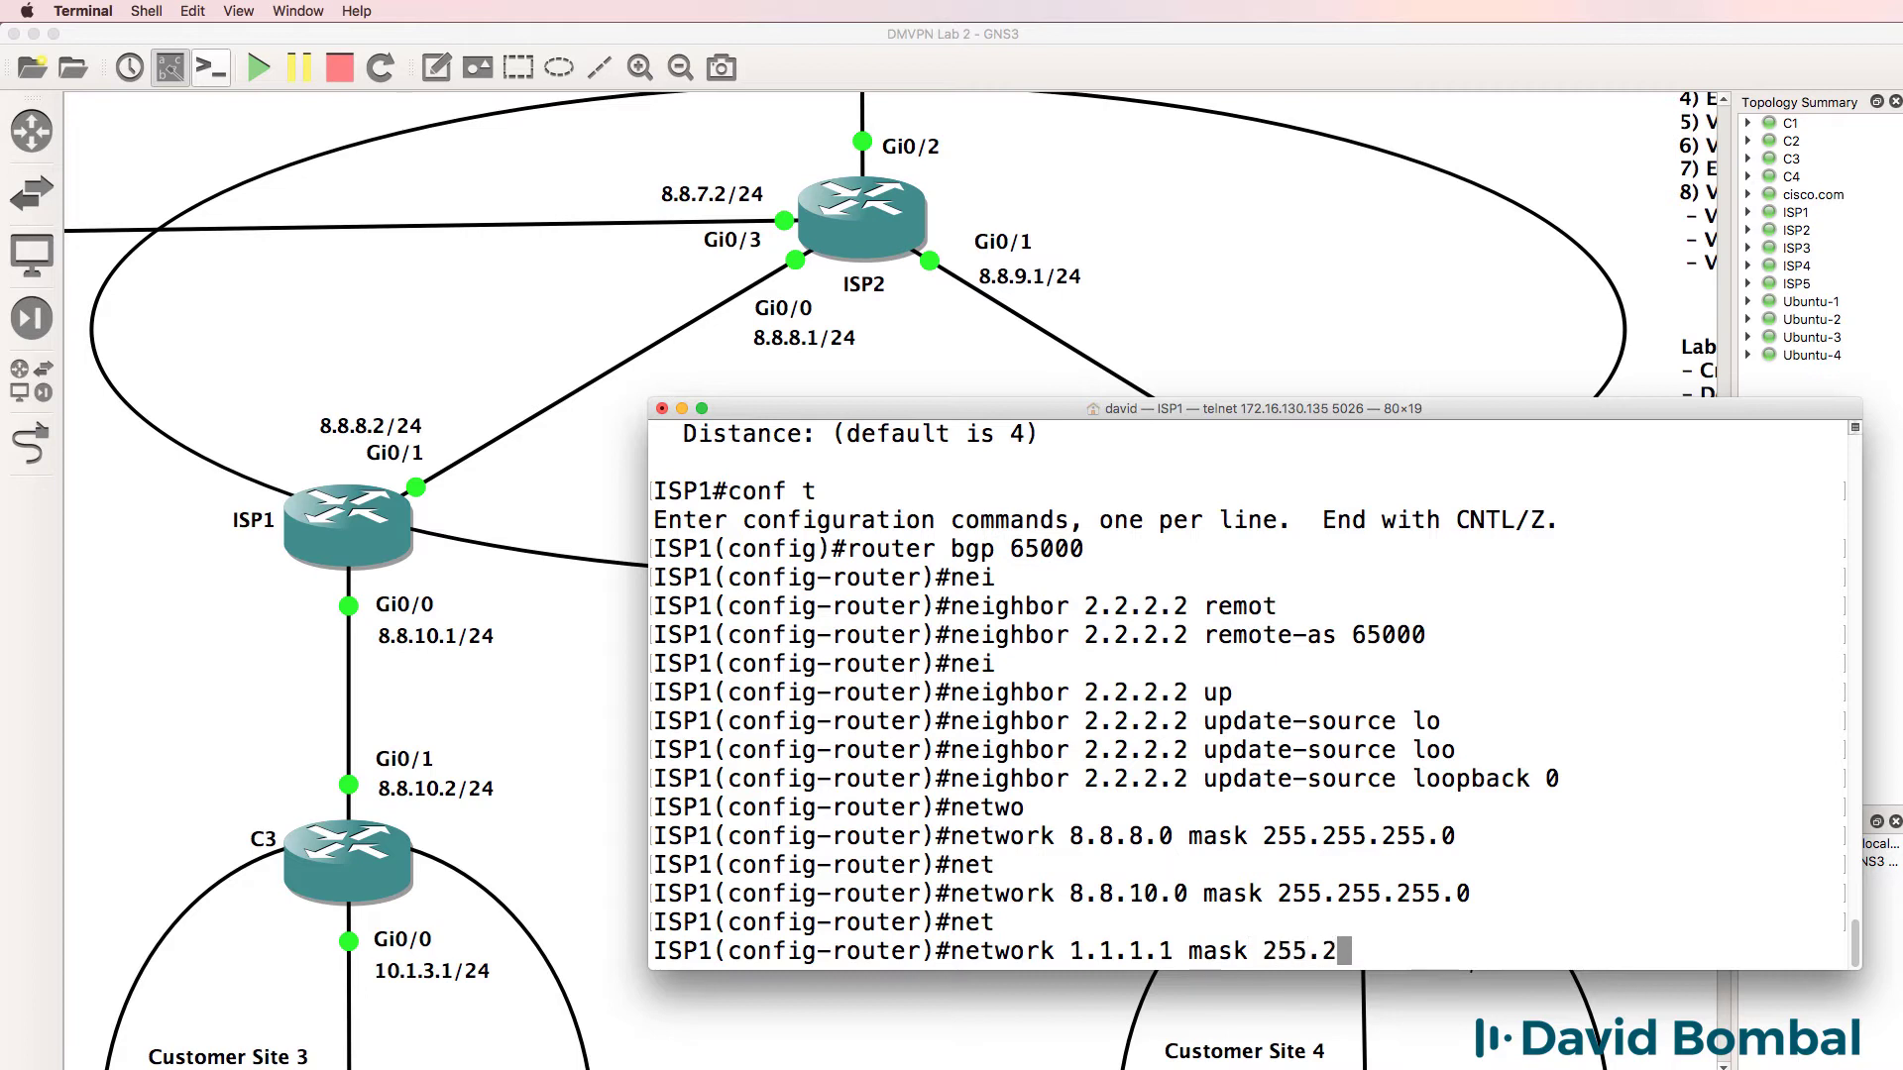
{"action": "type", "text": "55.255.25"}
{"action": "key", "text": "Return"}
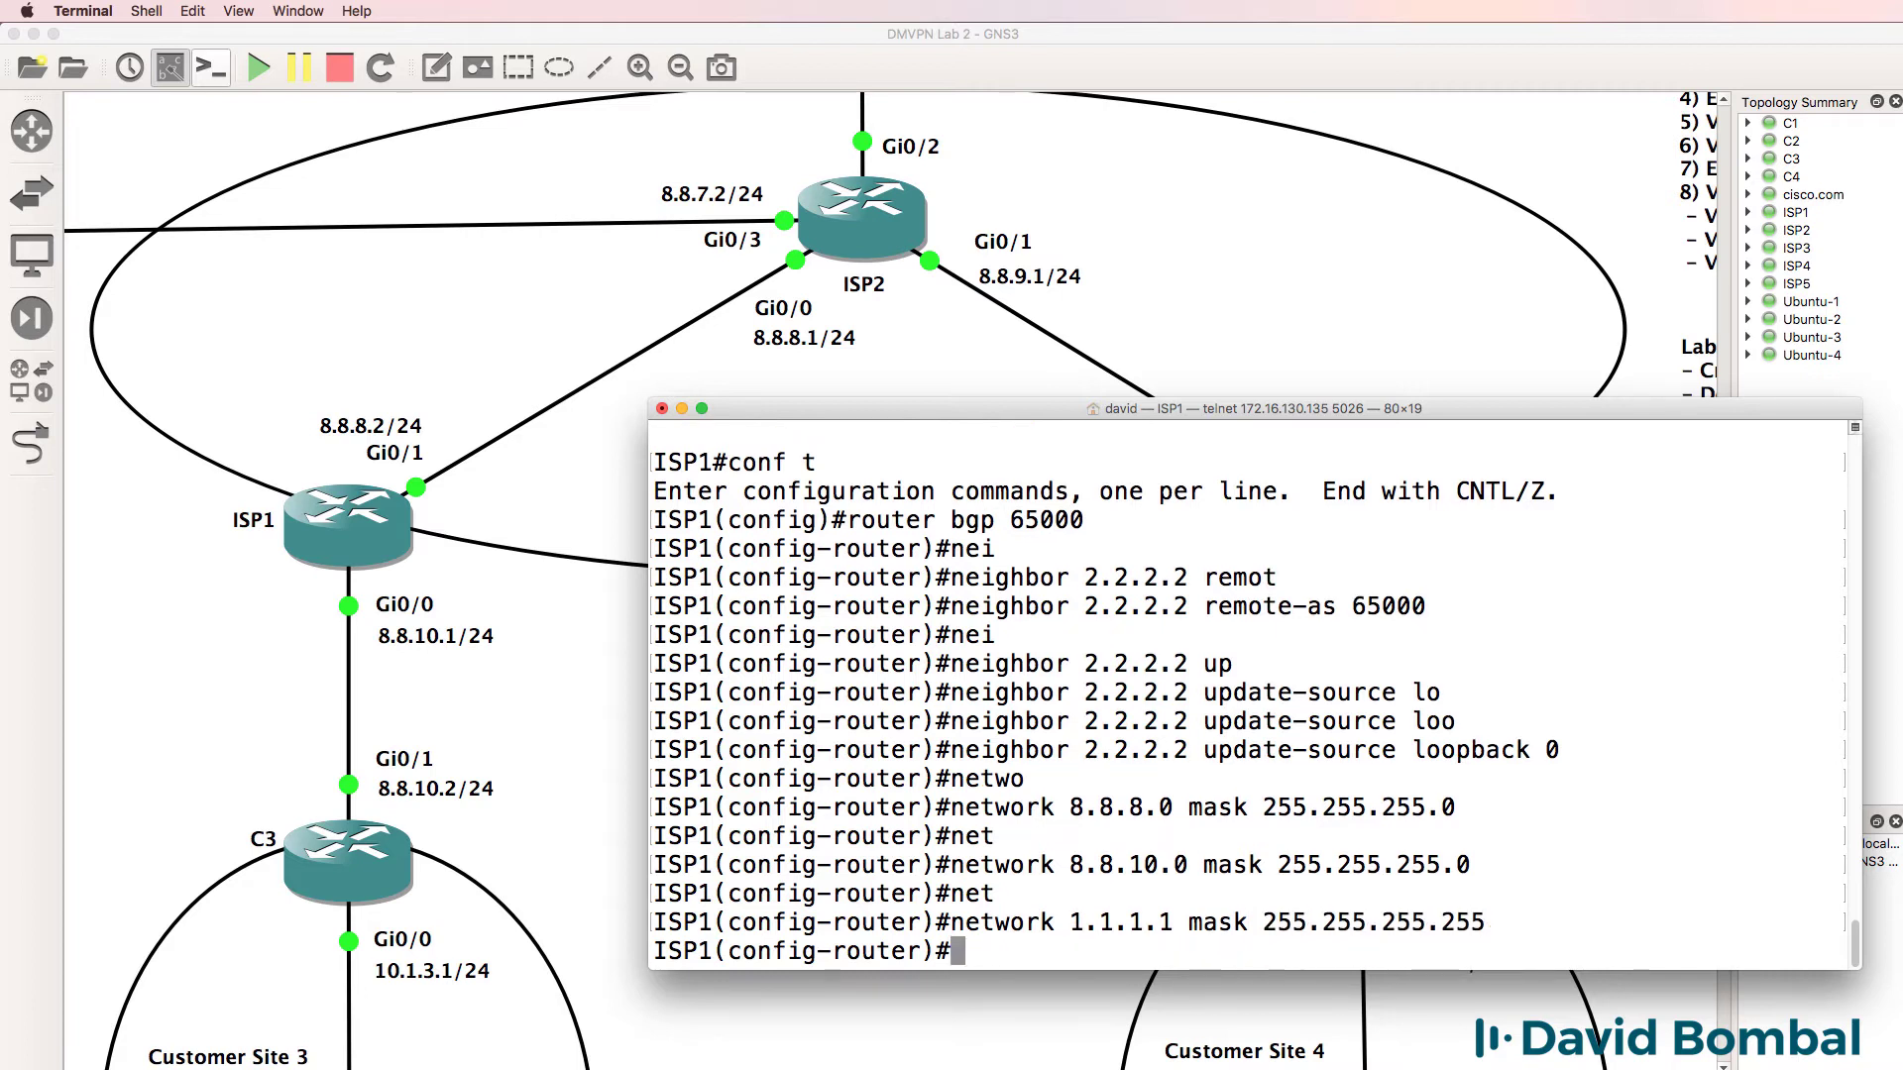
{"action": "type", "text": "end"}
{"action": "key", "text": "Return"}
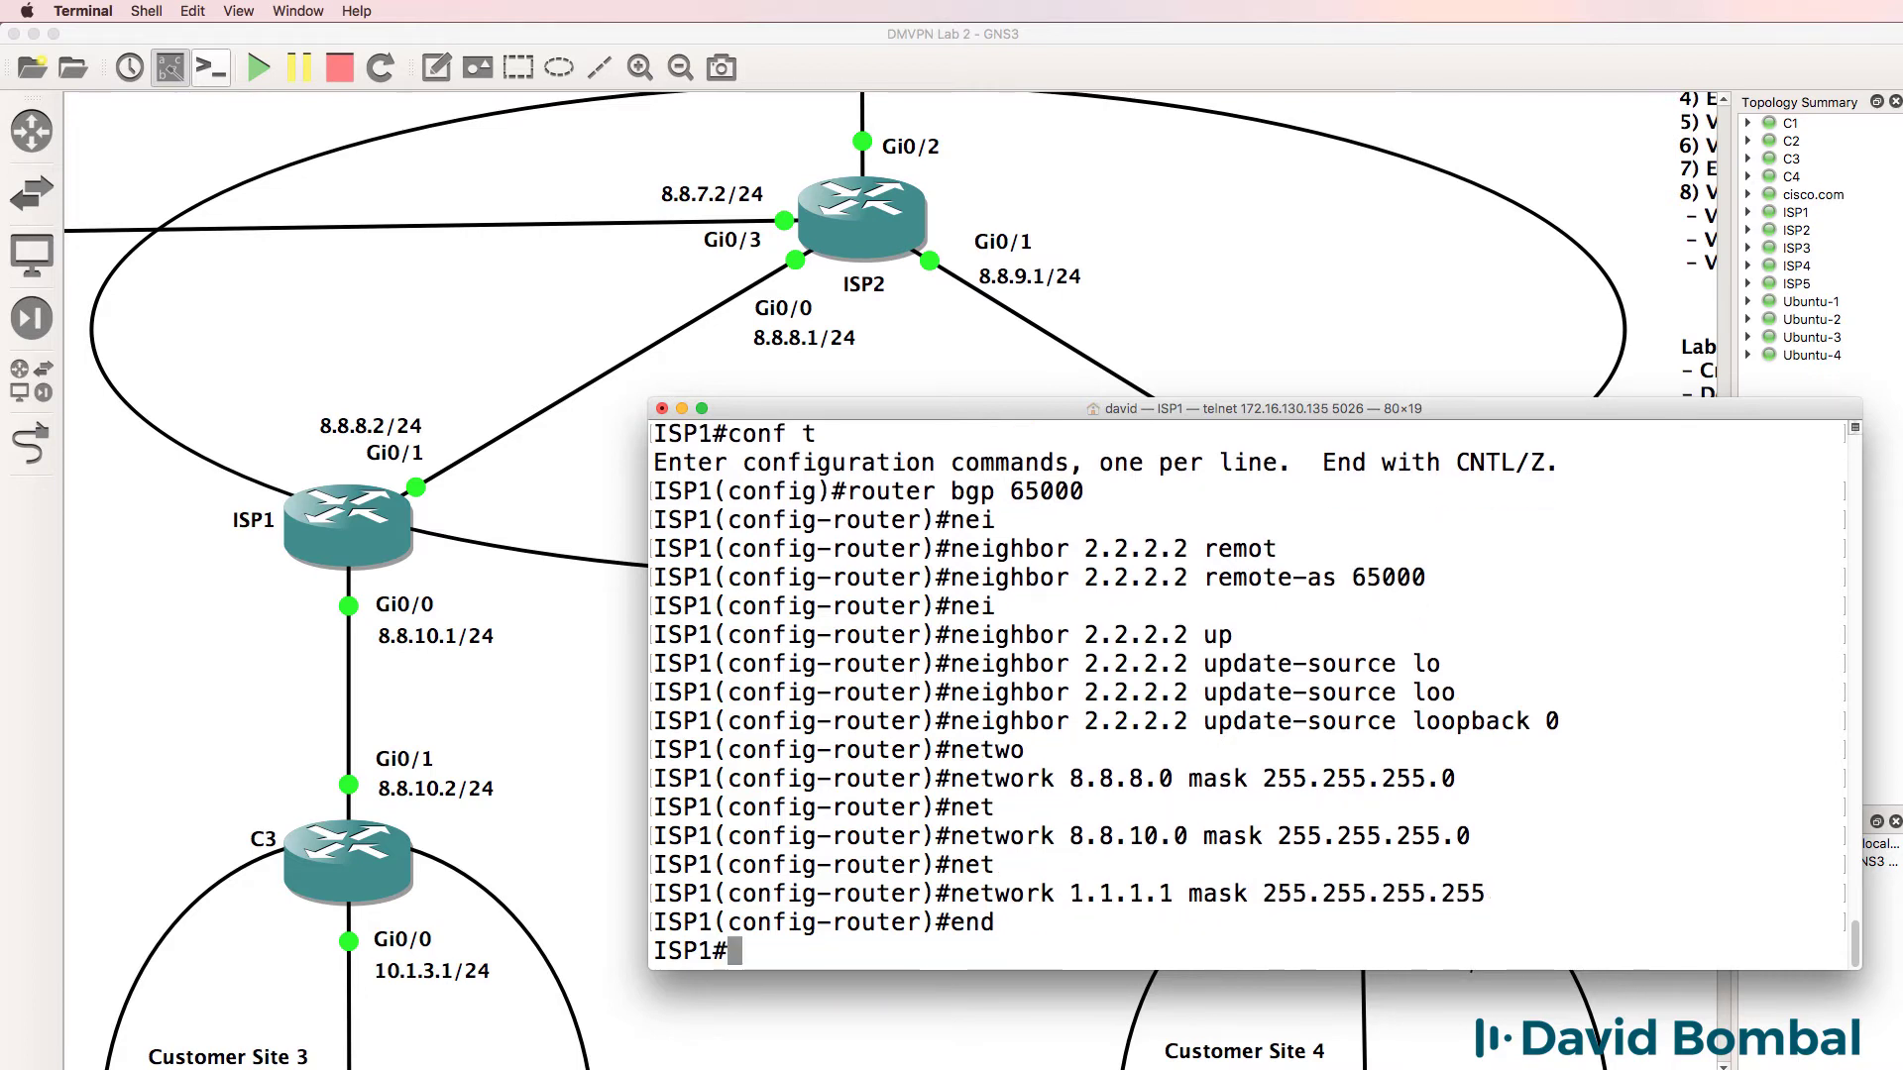
Step: Display ISP1's BGP running-config section with sh run | sec bgp
{"action": "key", "text": "Return"}
{"action": "key", "text": "Return"}
{"action": "type", "text": "sh r"}
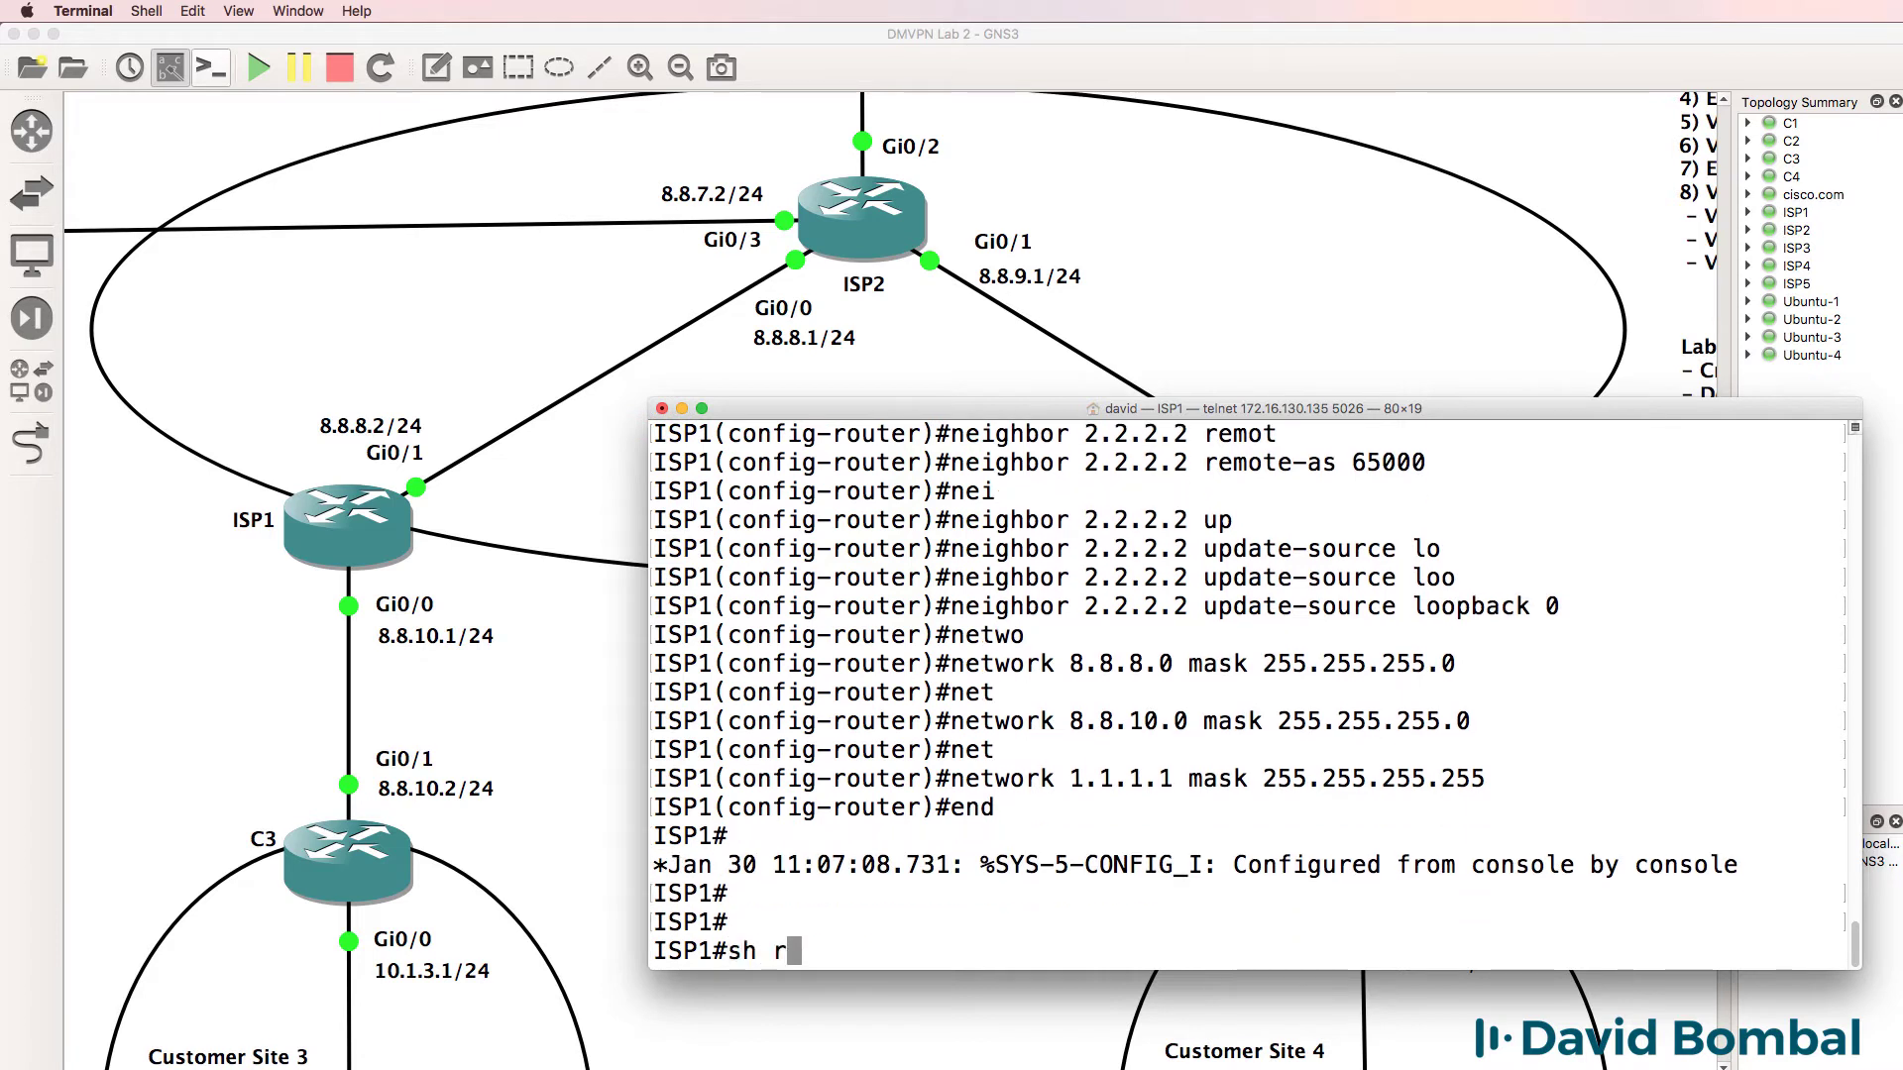
{"action": "type", "text": "un |  sec bgp"}
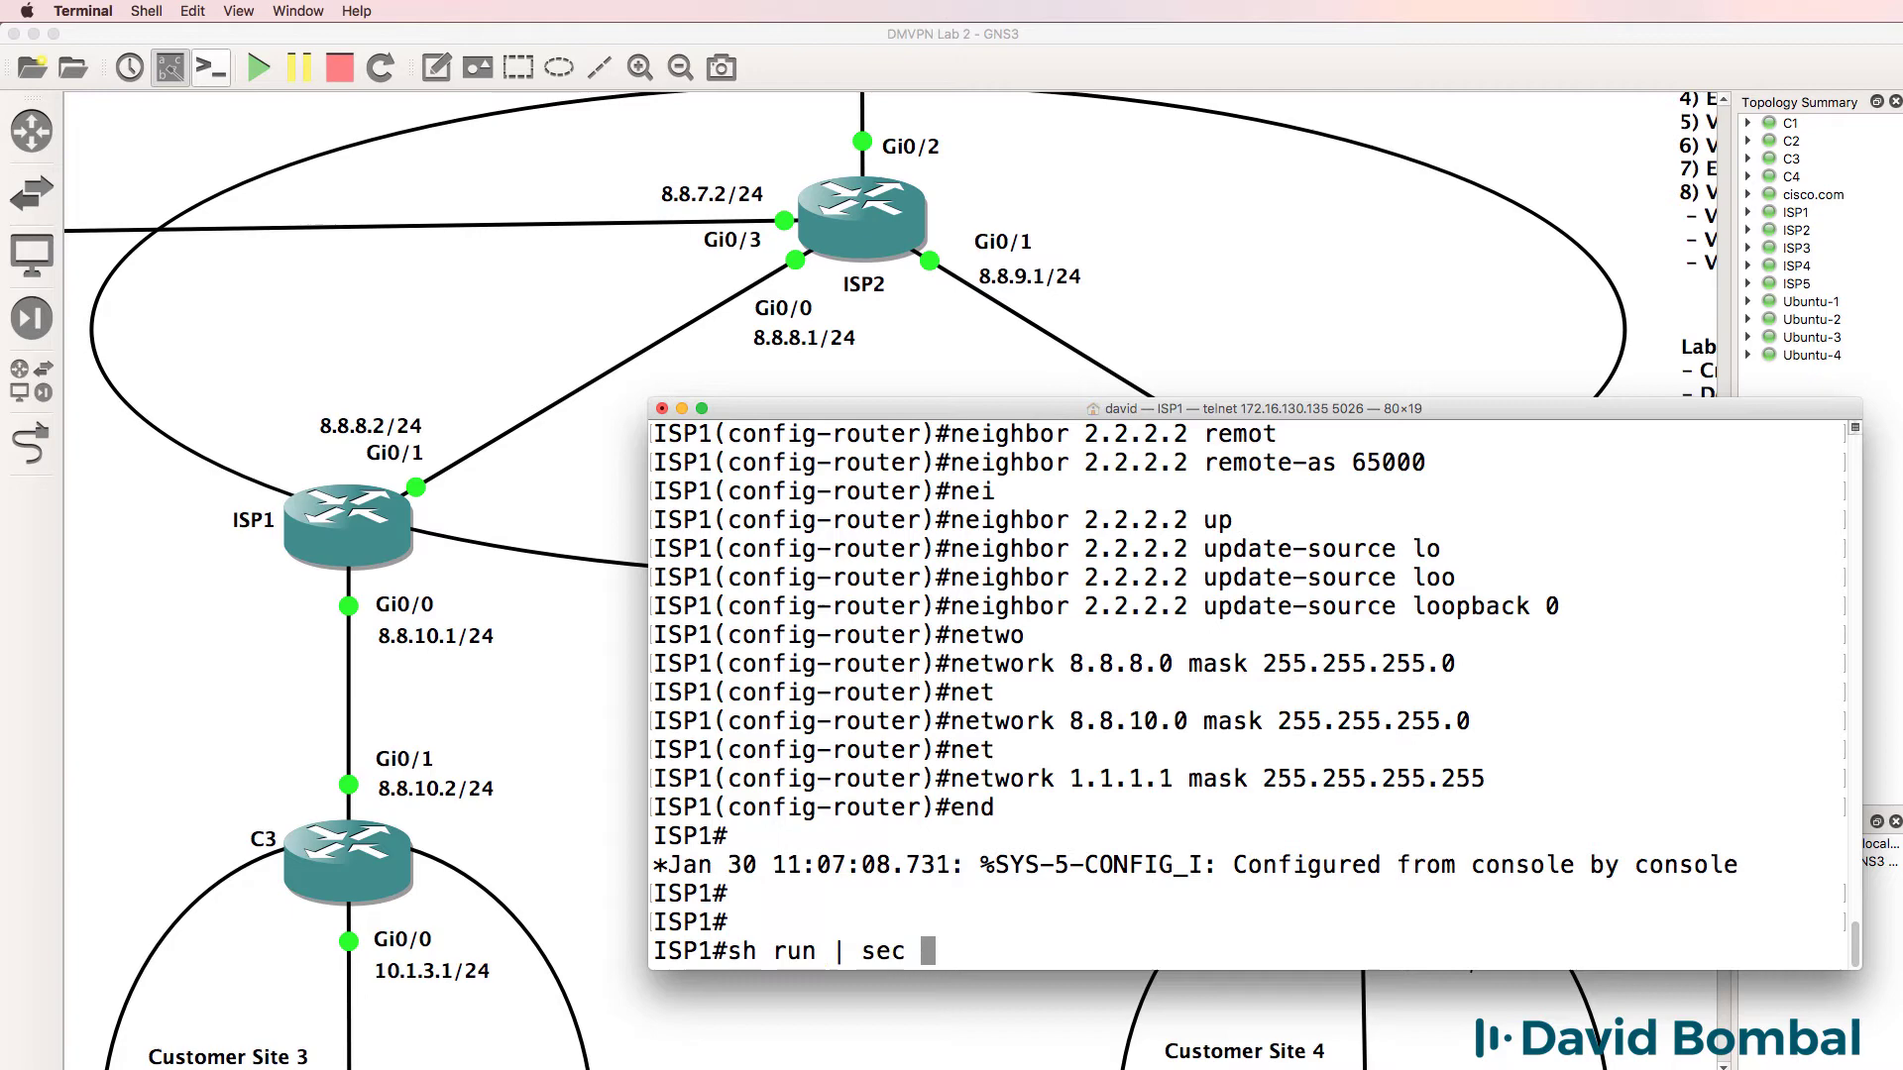
{"action": "key", "text": "Return"}
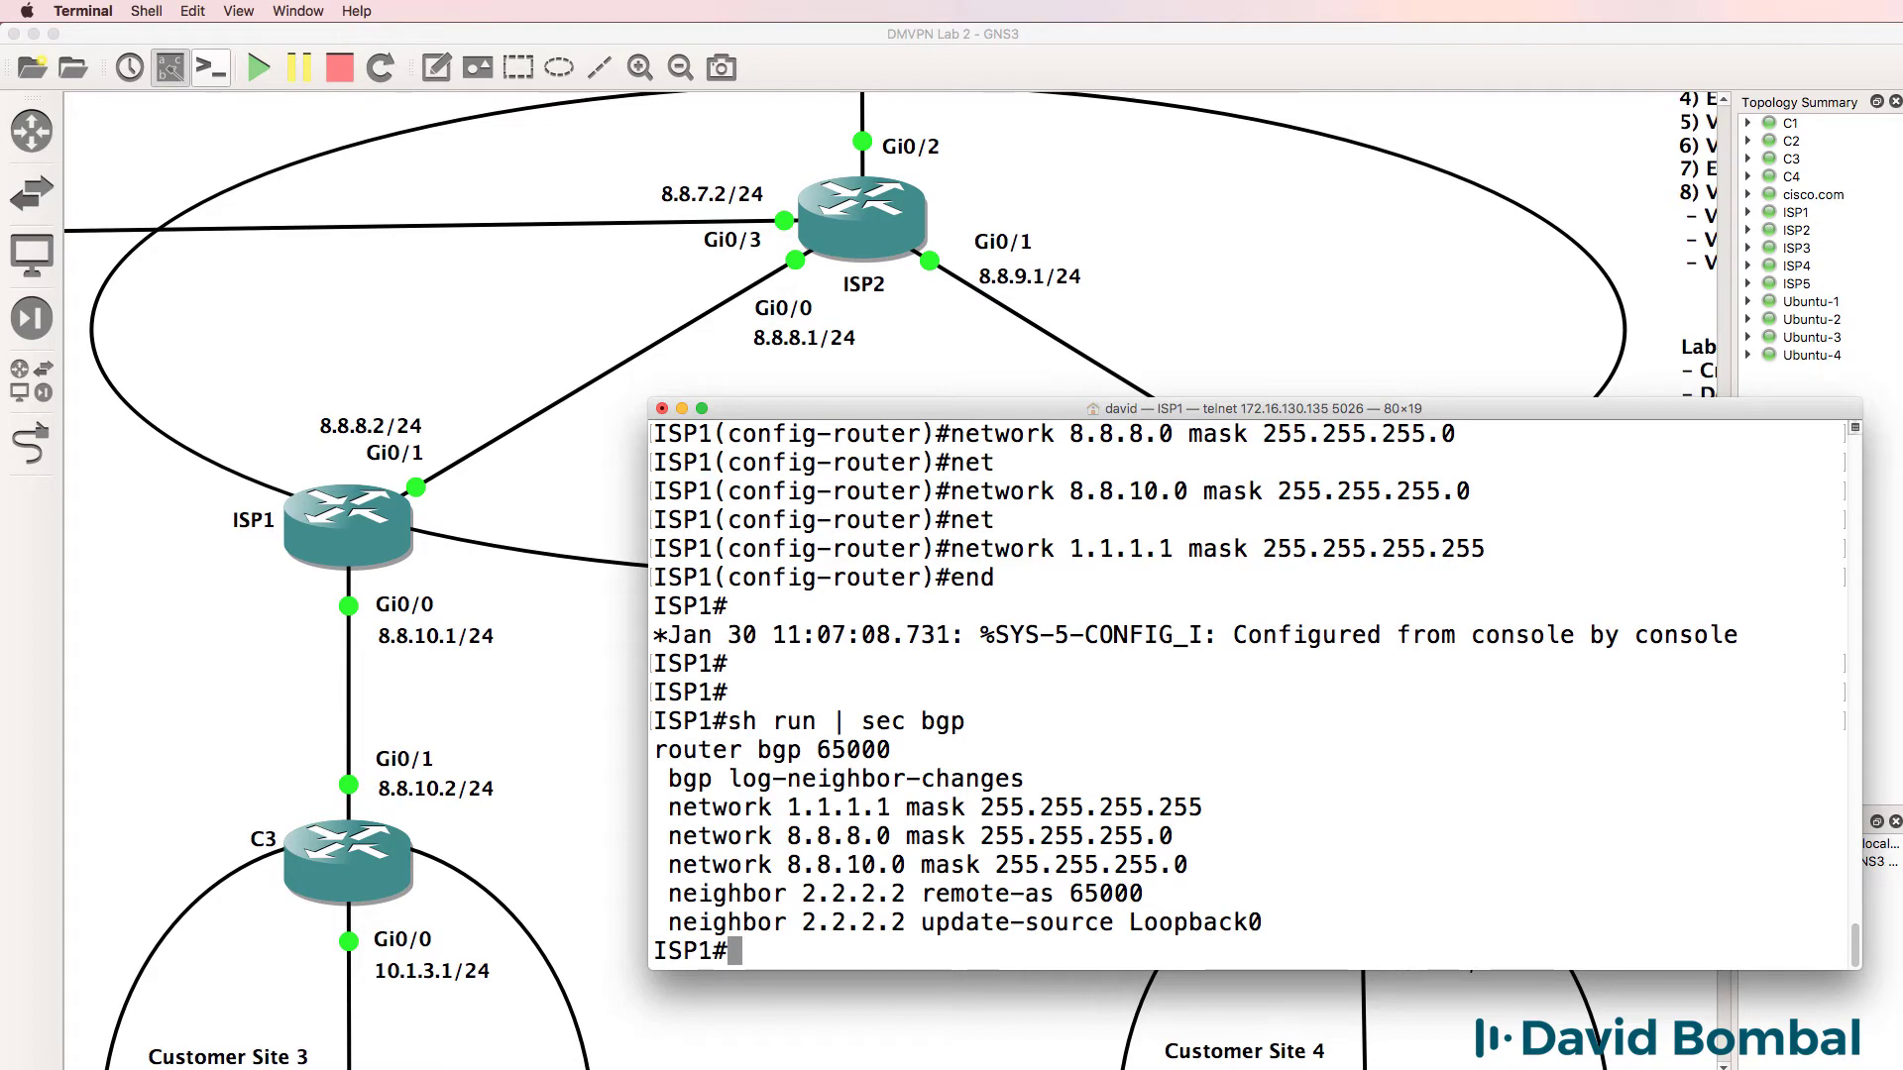
Step: Check ISP1's BGP summary, which shows neighbor 2.2.2.2 in AS 65000 still Idle
{"action": "type", "text": "conf t"}
{"action": "key", "text": "Return"}
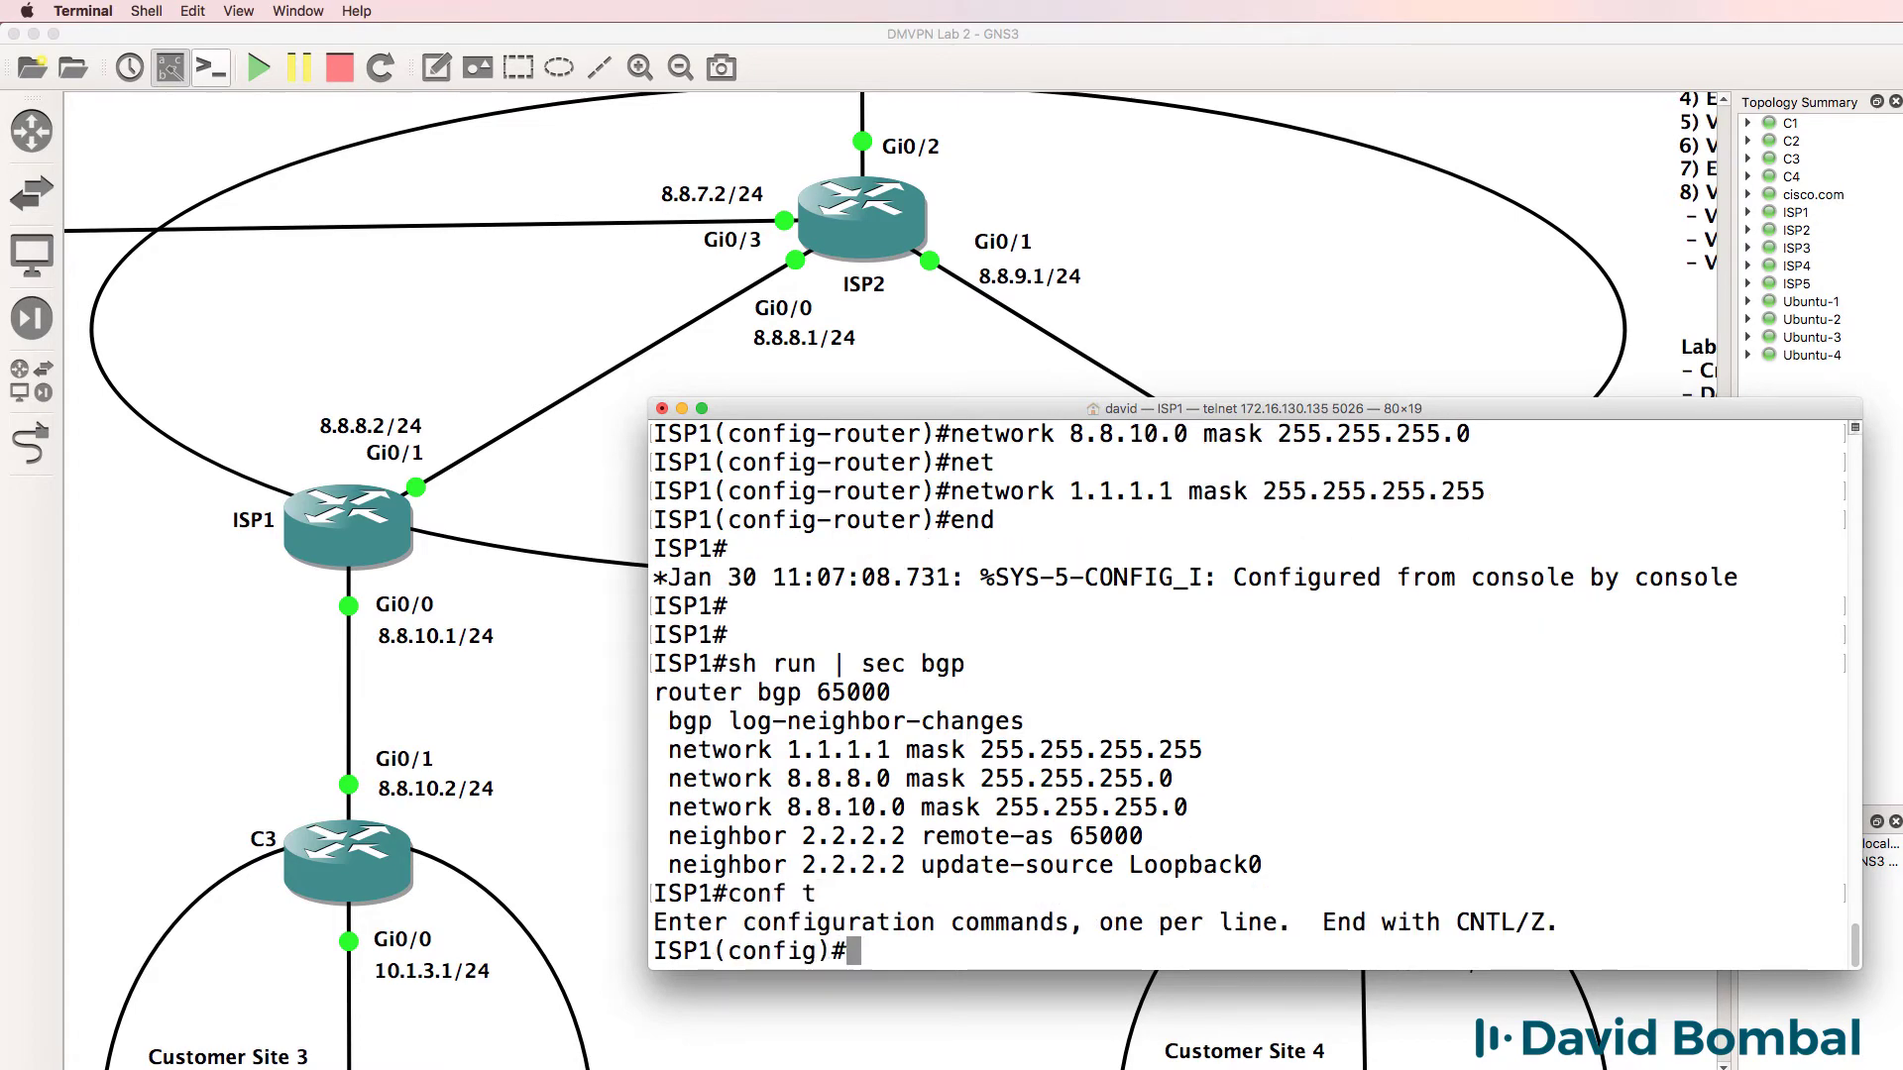
{"action": "type", "text": "end"}
{"action": "key", "text": "Return"}
{"action": "key", "text": "Return"}
{"action": "key", "text": "Return"}
{"action": "type", "text": "sh "}
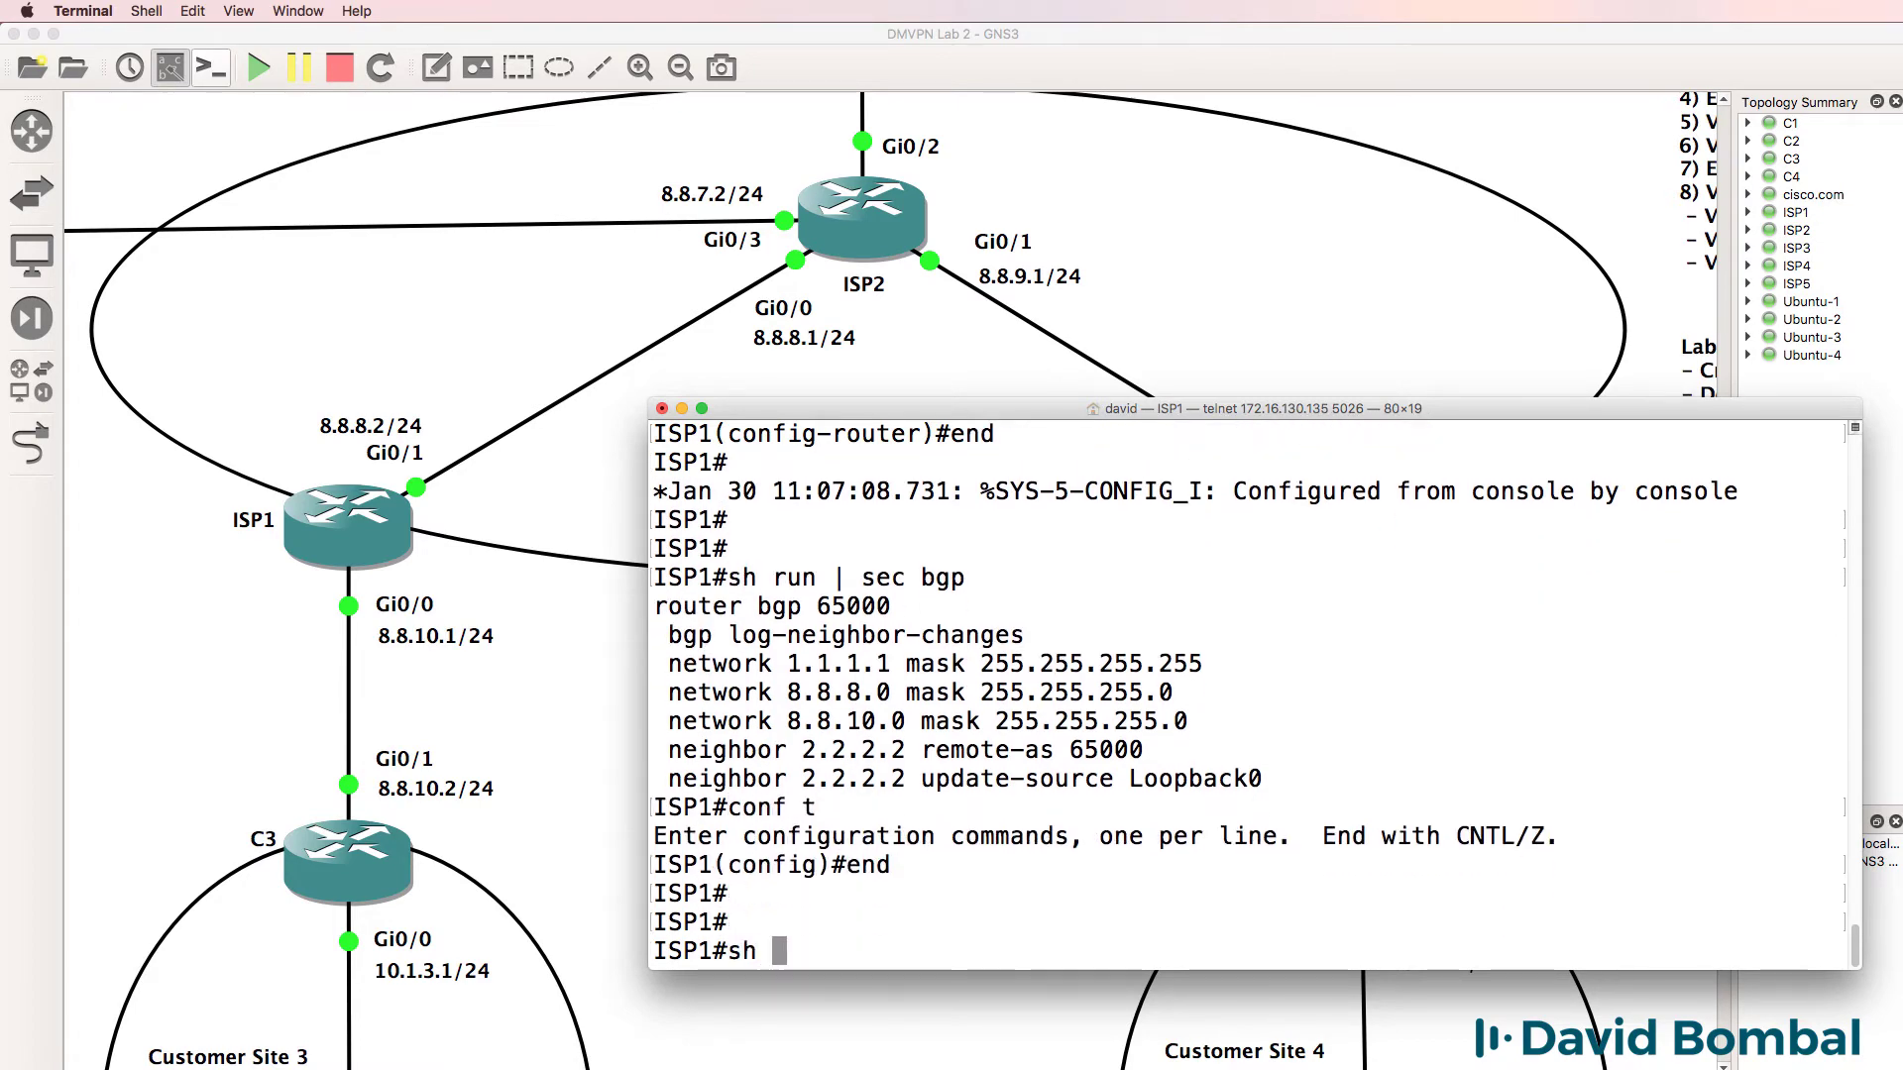
{"action": "type", "text": "ip bgp sum"}
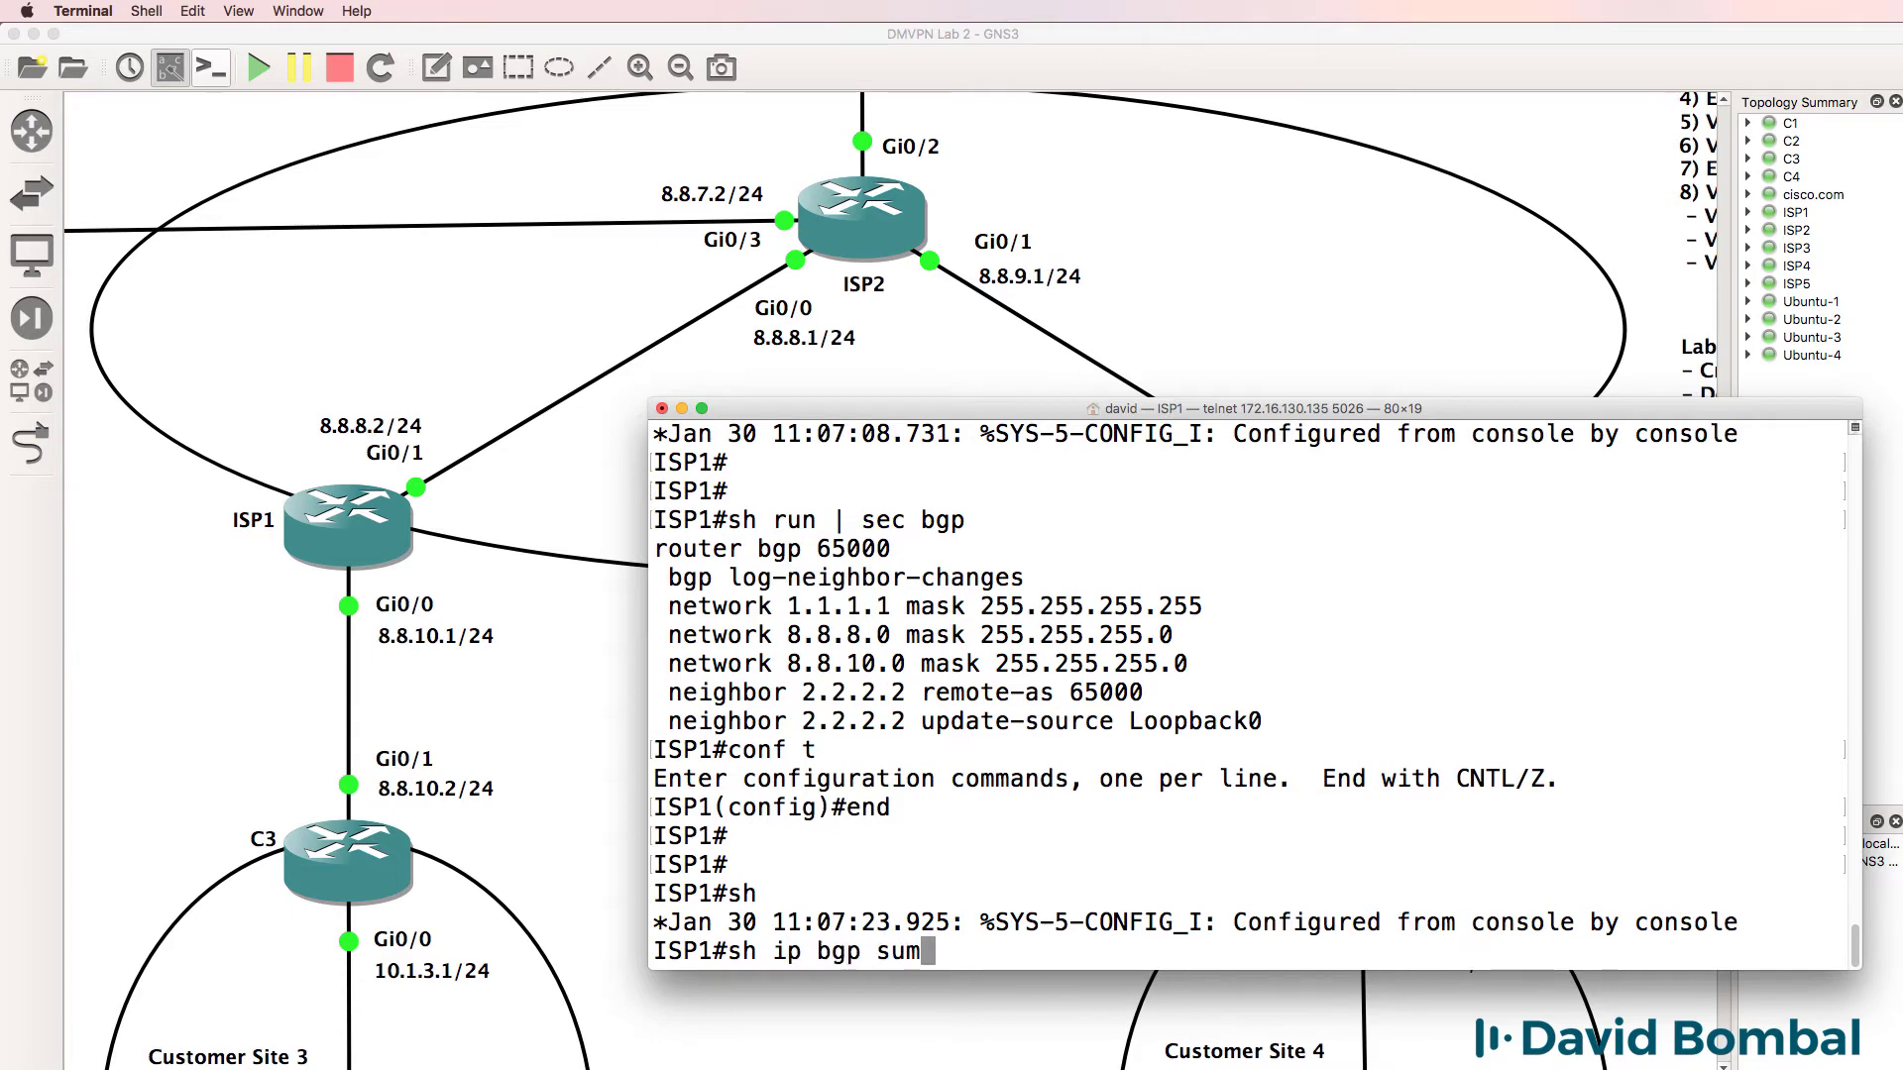
{"action": "key", "text": "Return"}
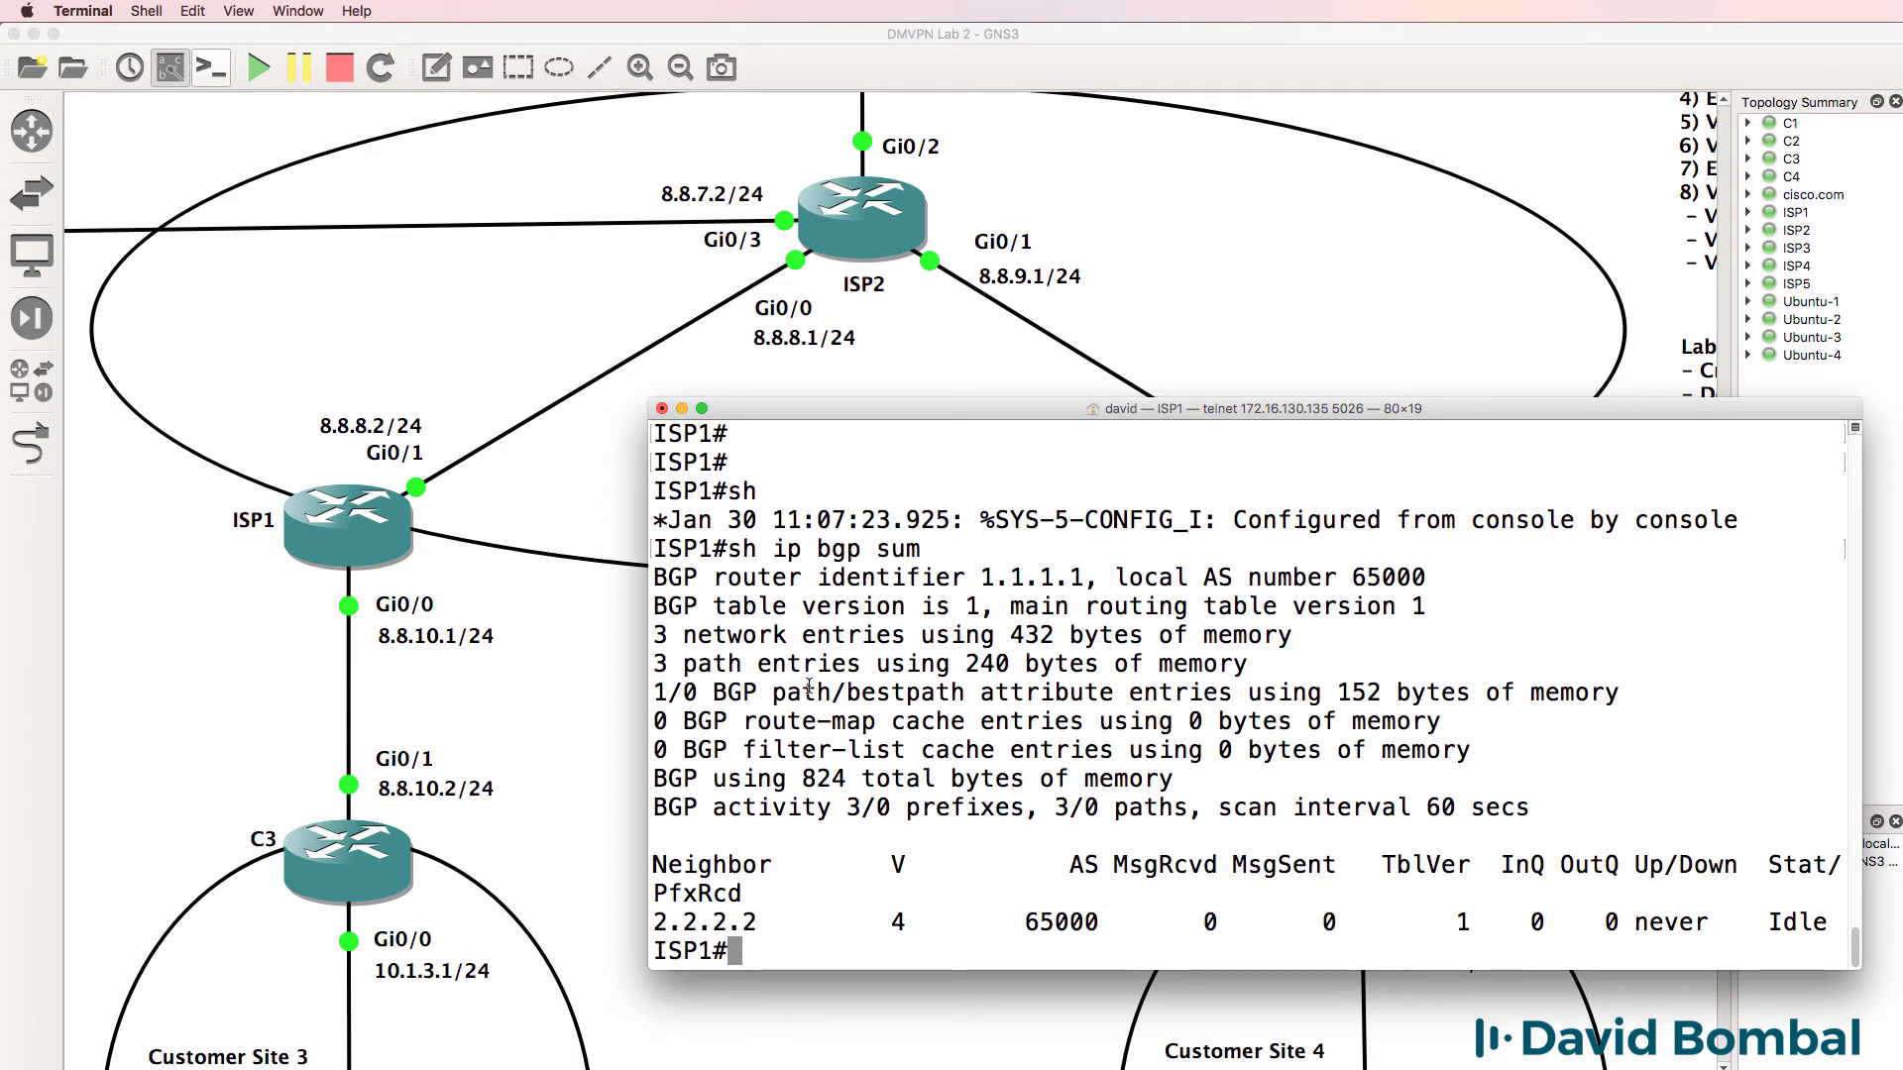
{"action": "type", "text": "conf t"}
{"action": "key", "text": "Return"}
Step: Under OSPF process 1, add 8.8.8.2 and loopback 1.1.1.1 to area 0 with 0.0.0.0 wildcards
{"action": "type", "text": "route rb"}
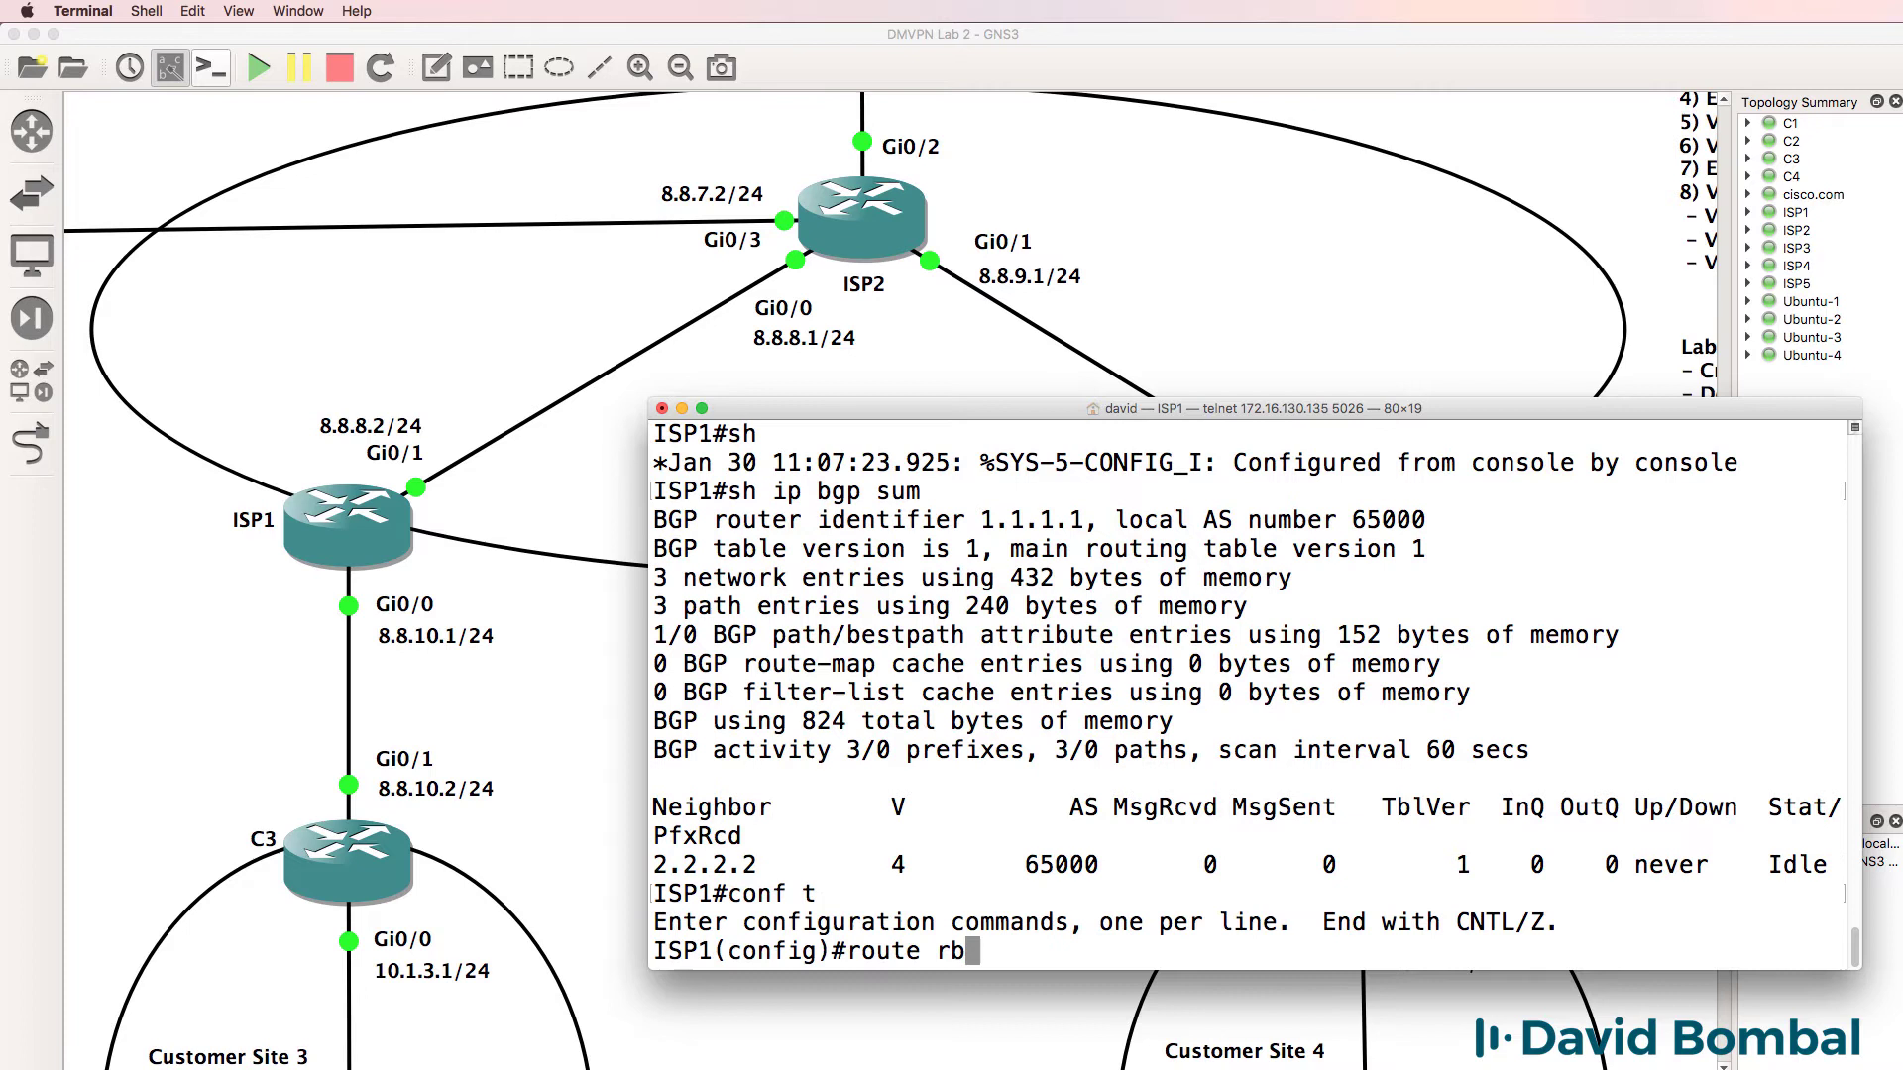
{"action": "key", "text": "BackSpace"}
{"action": "key", "text": "BackSpace"}
{"action": "key", "text": "BackSpace"}
{"action": "type", "text": "r ospf "}
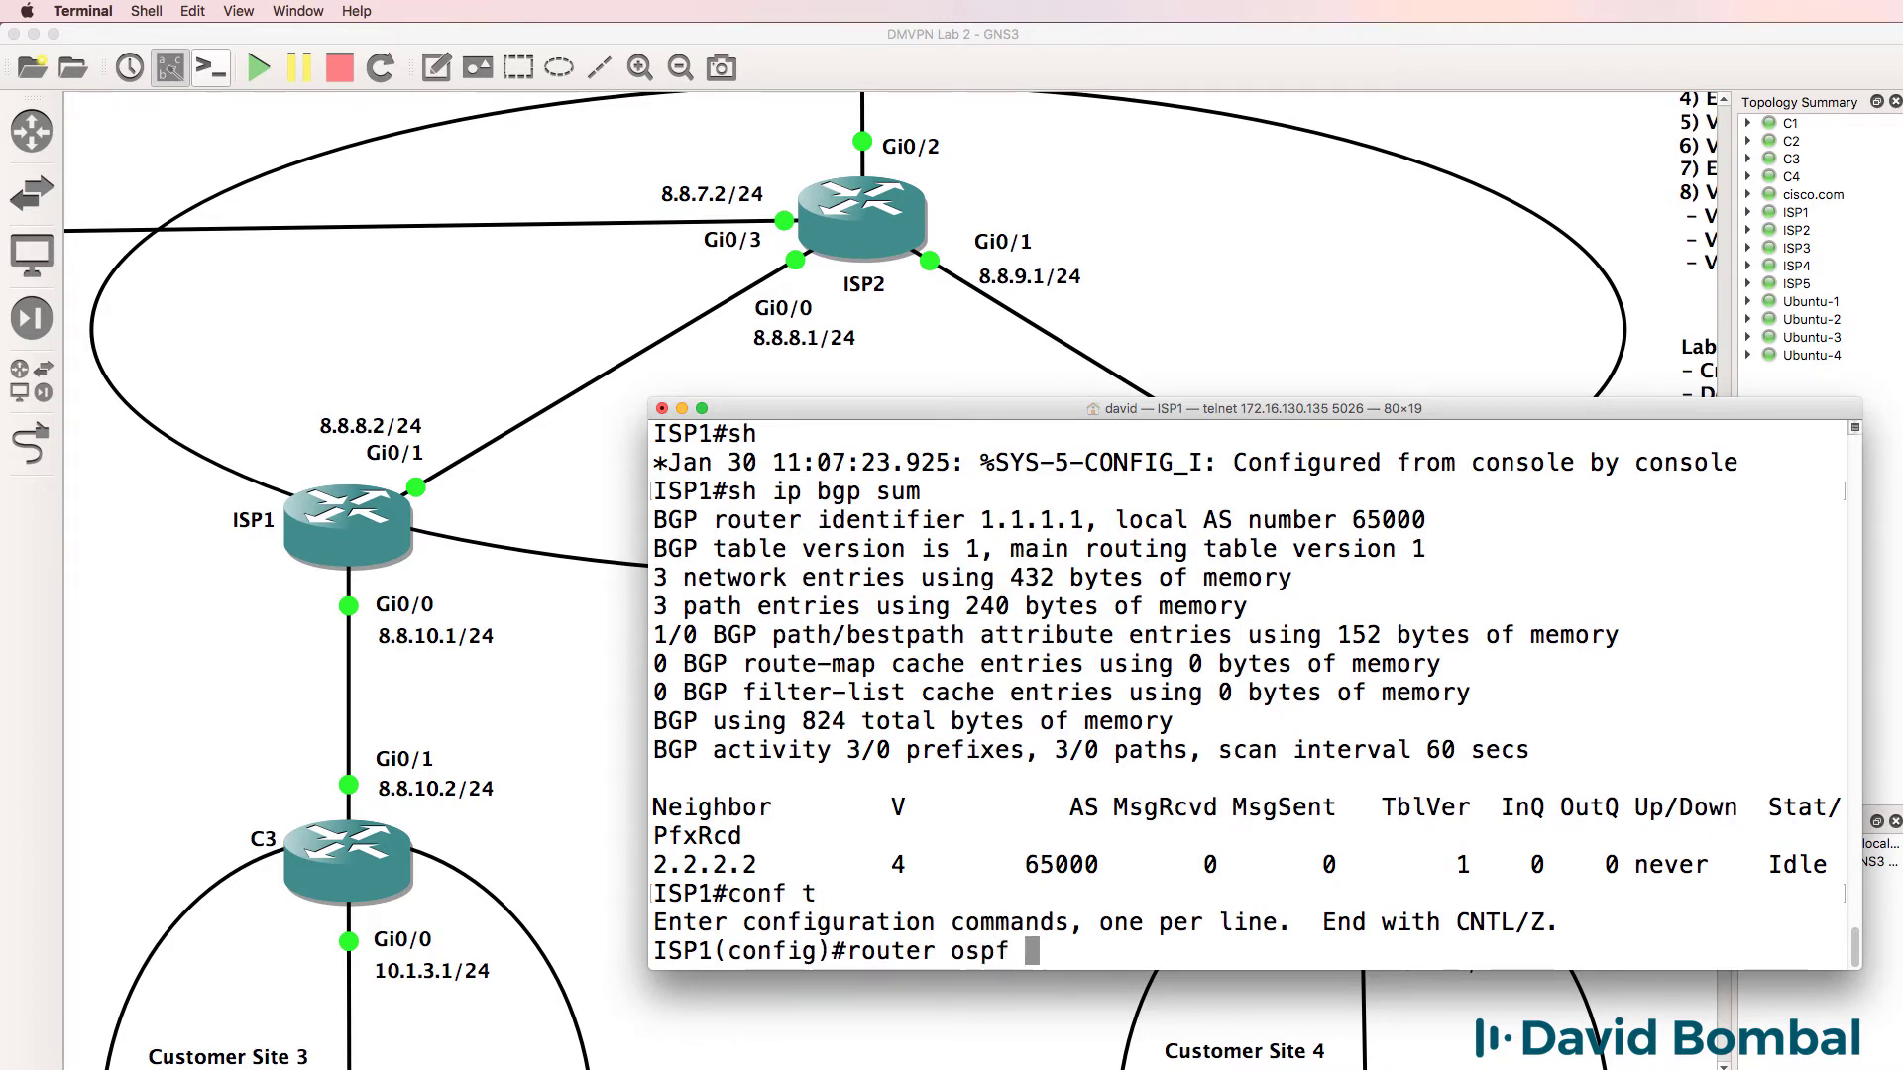
{"action": "type", "text": "1"}
{"action": "key", "text": "Return"}
{"action": "type", "text": "net"}
{"action": "key", "text": "Tab"}
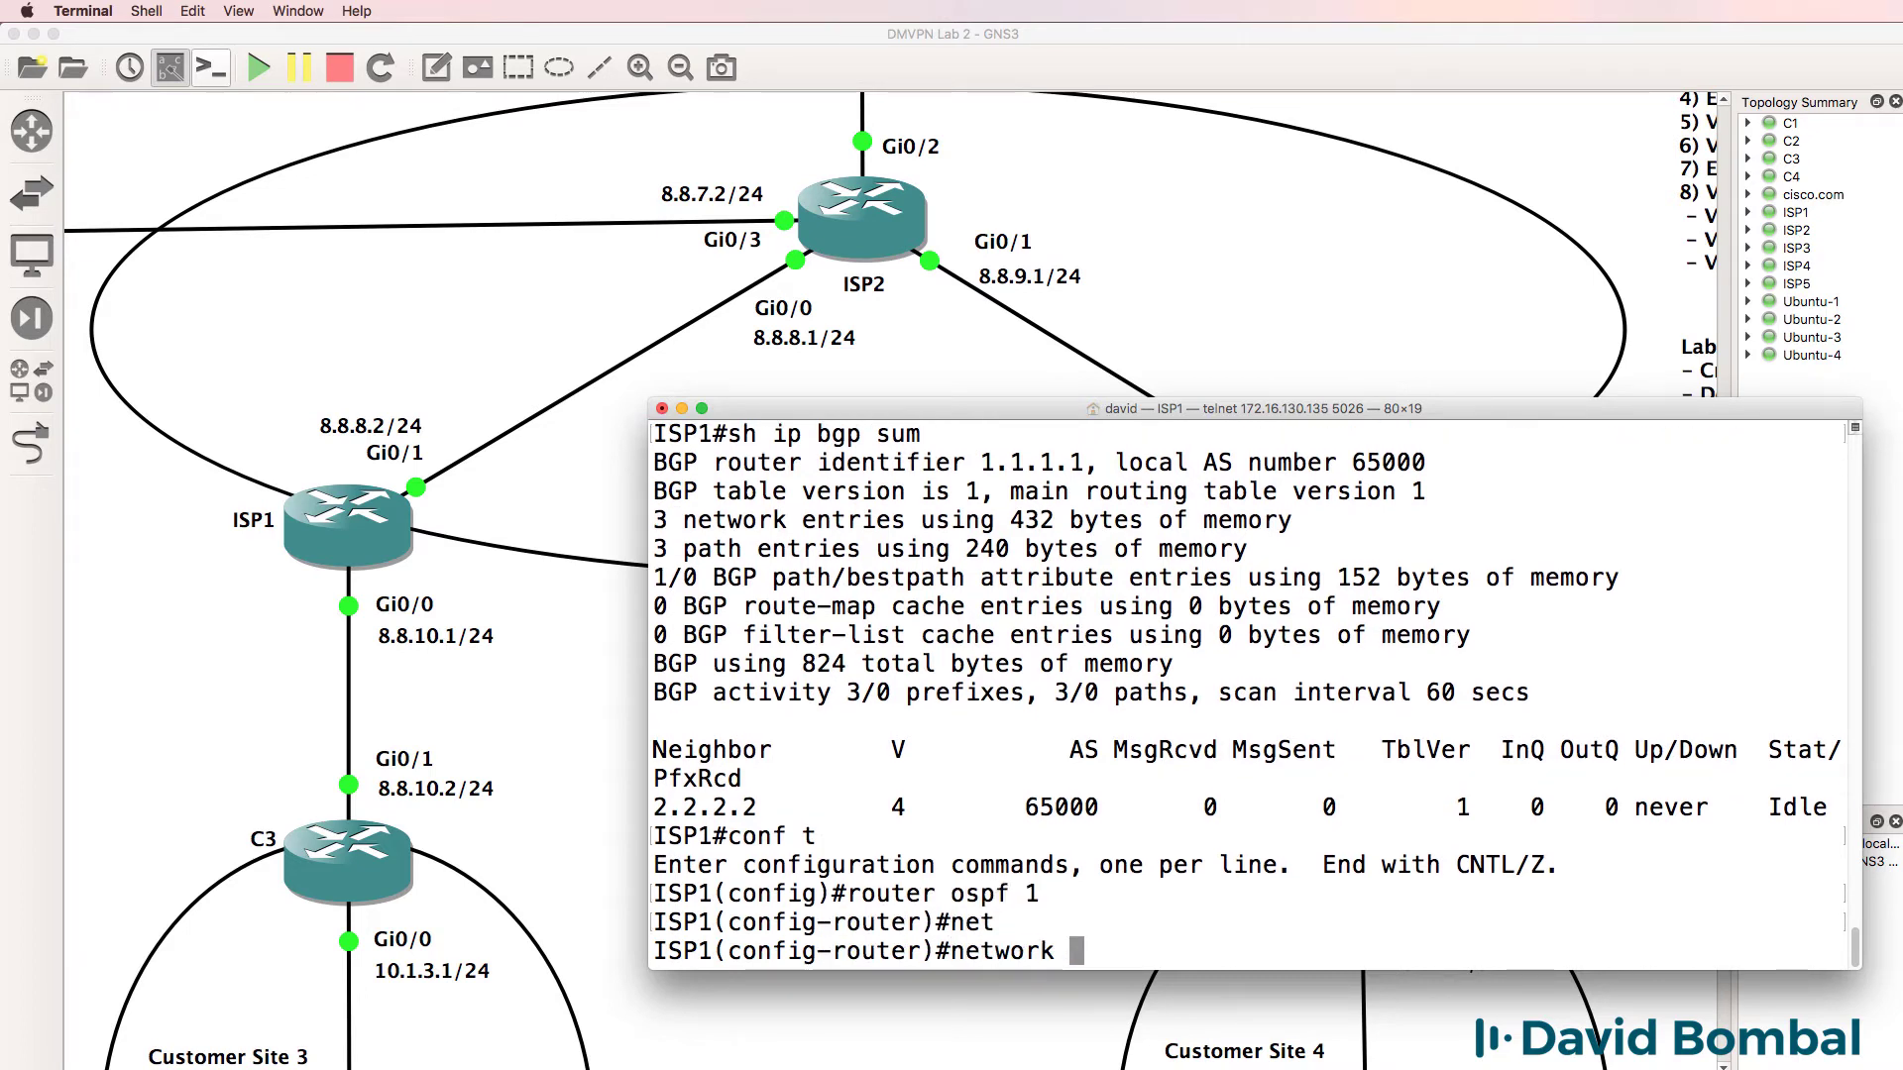
{"action": "type", "text": "8.8.8"}
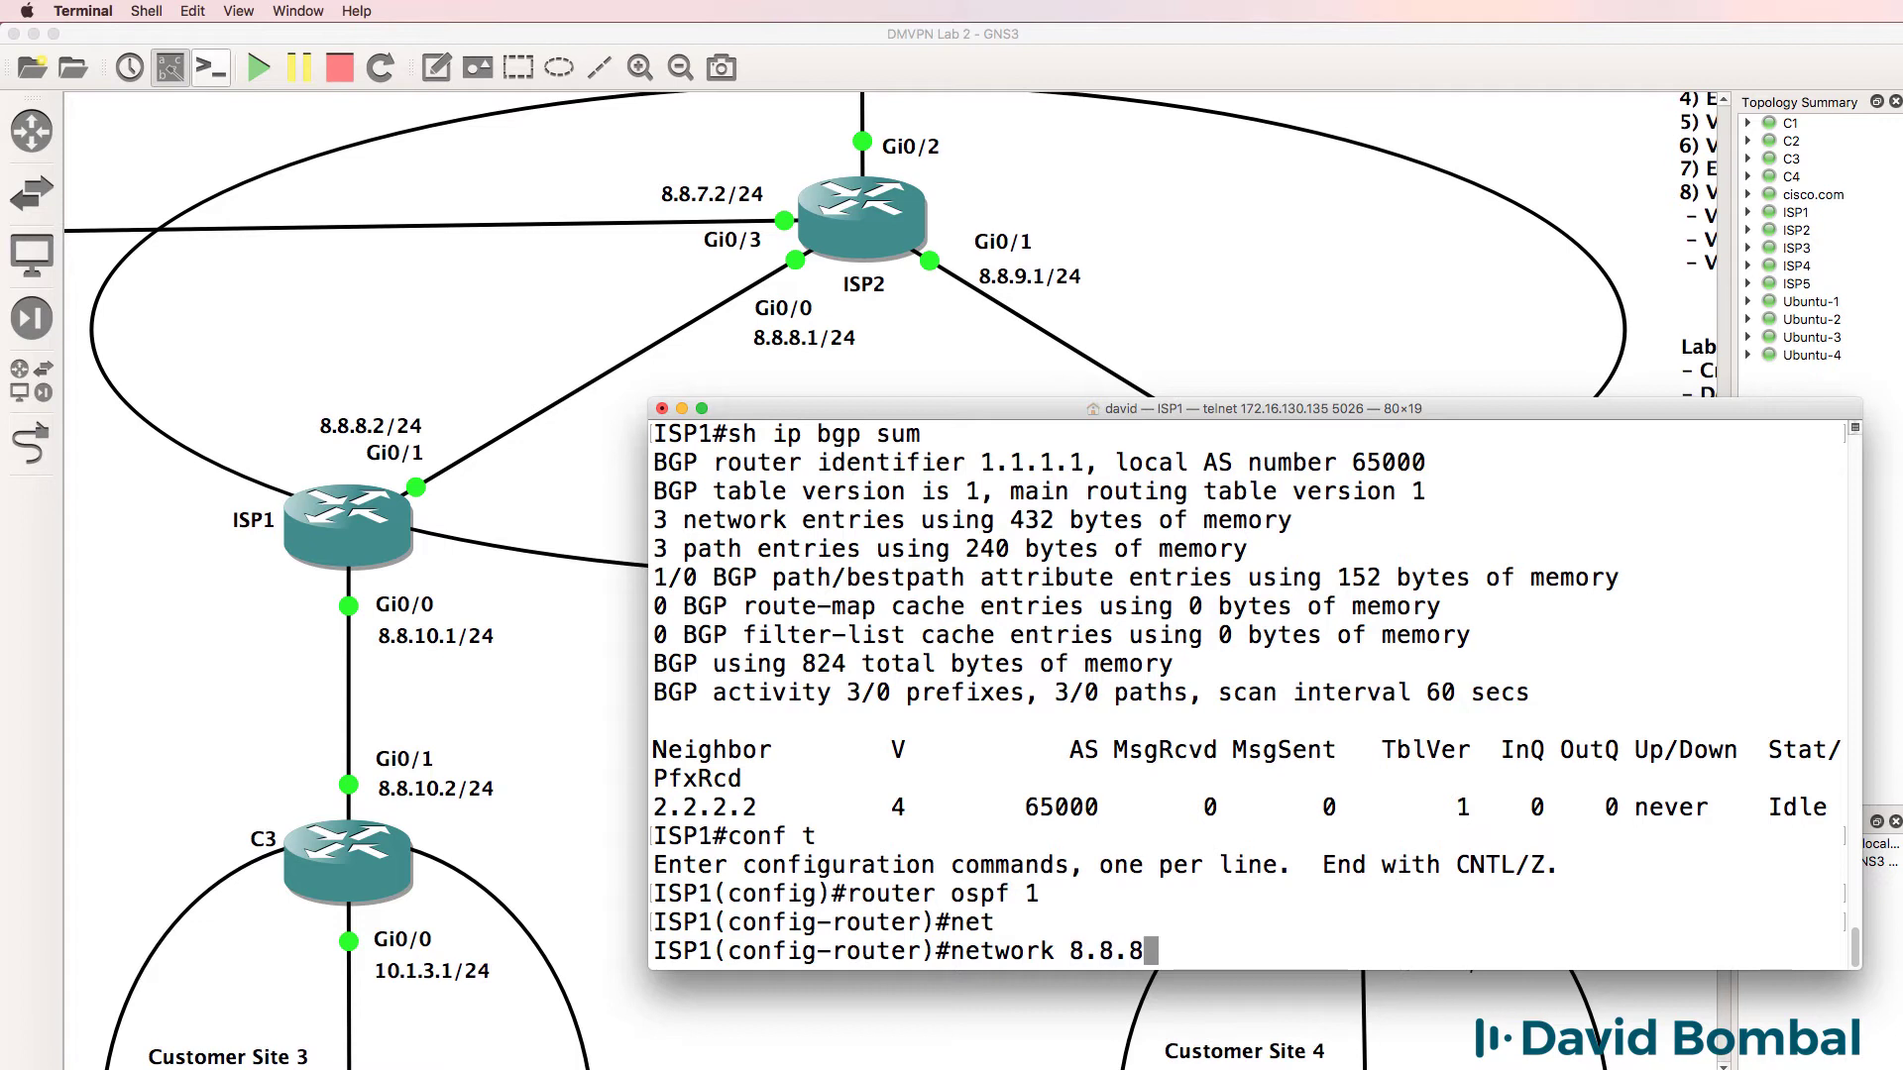
{"action": "type", "text": ".2 0.0.0.0 area "}
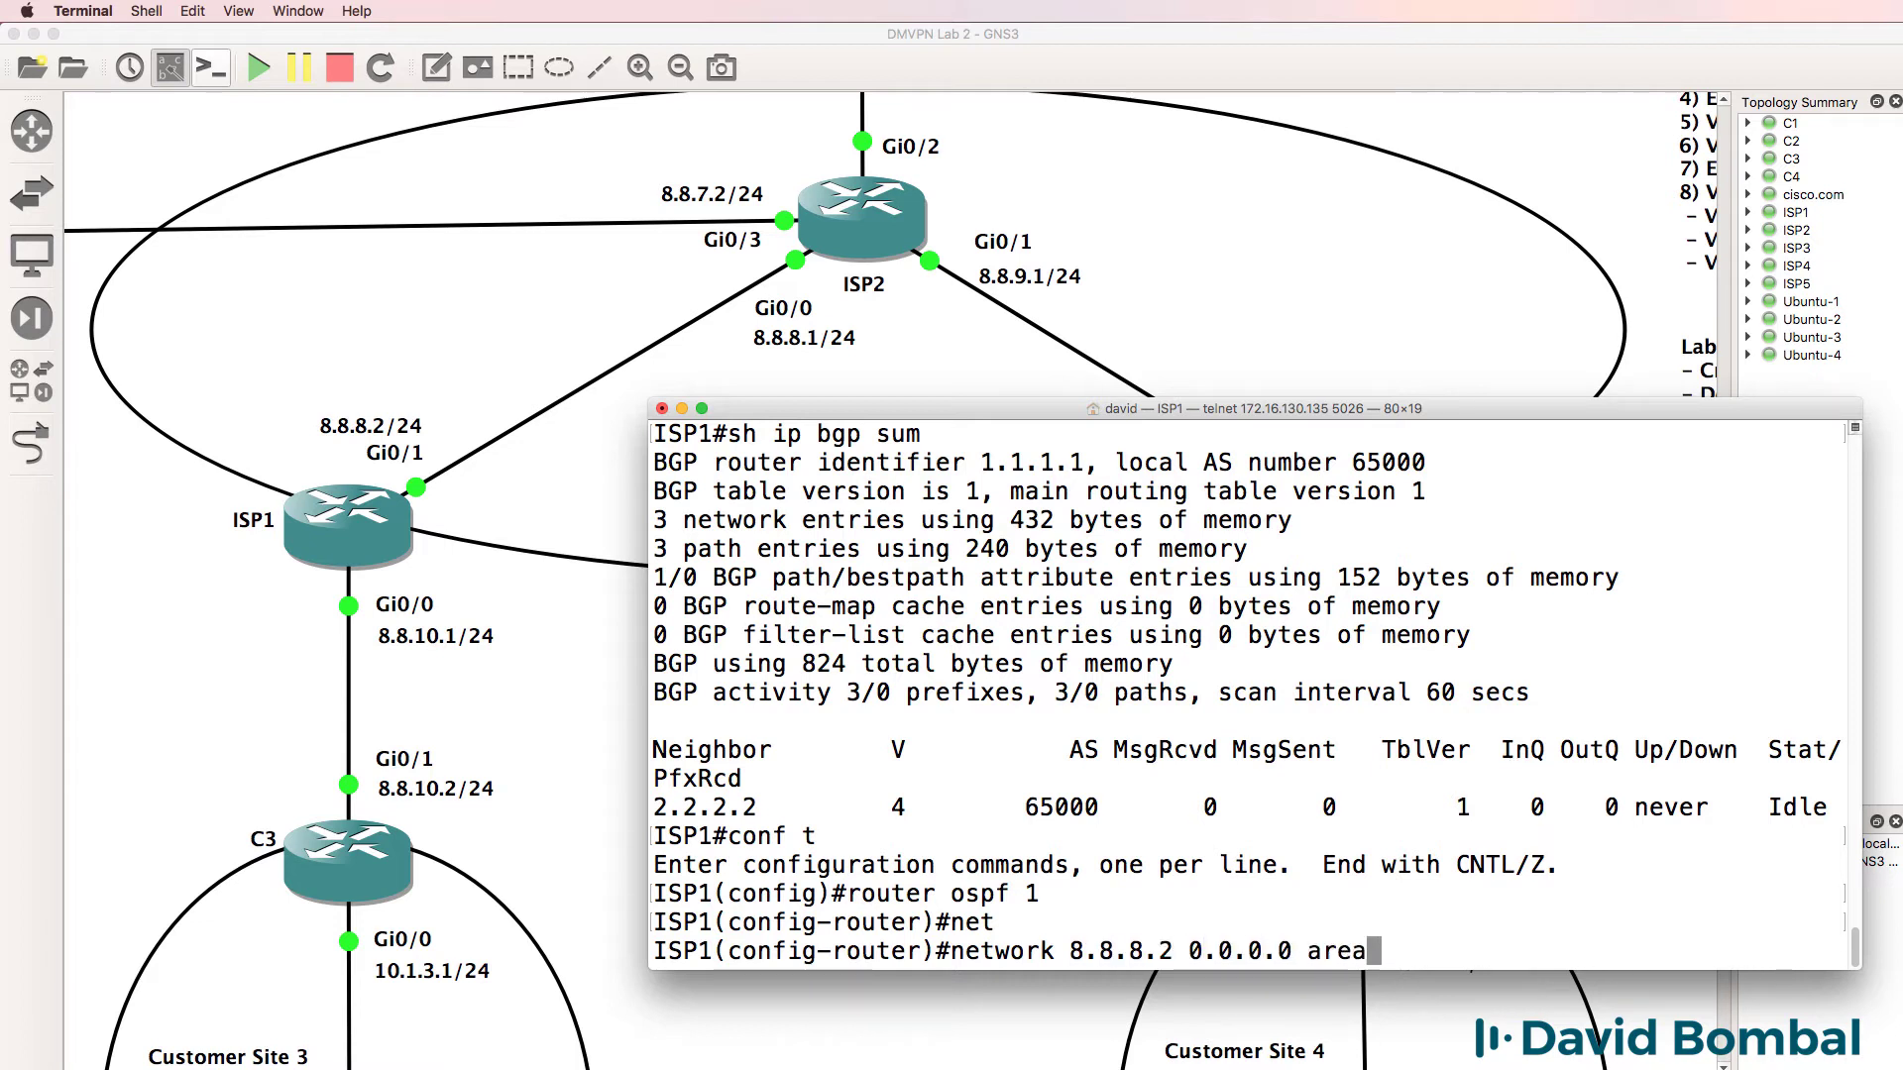
{"action": "type", "text": "0"}
{"action": "key", "text": "Return"}
{"action": "type", "text": "net"}
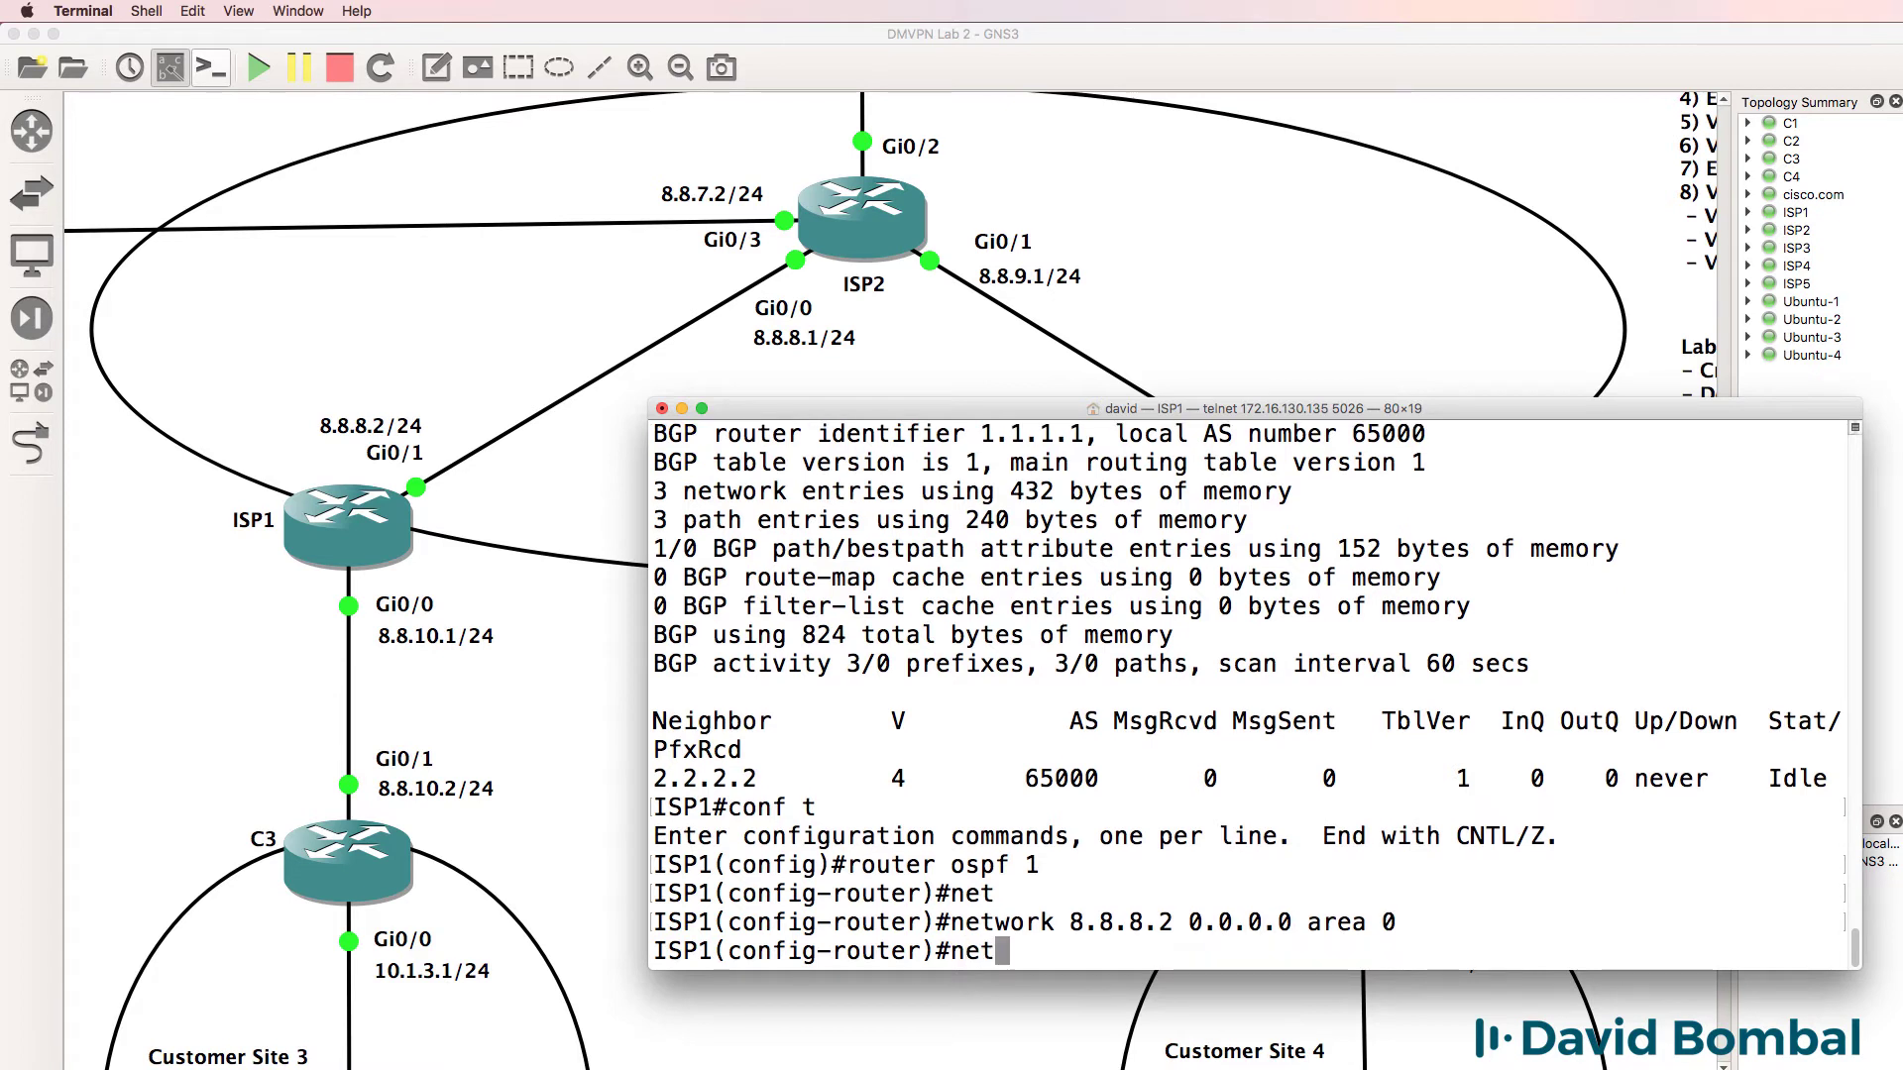
{"action": "key", "text": "Tab"}
{"action": "type", "text": "2"}
{"action": "type", "text": "1.1.1.1"}
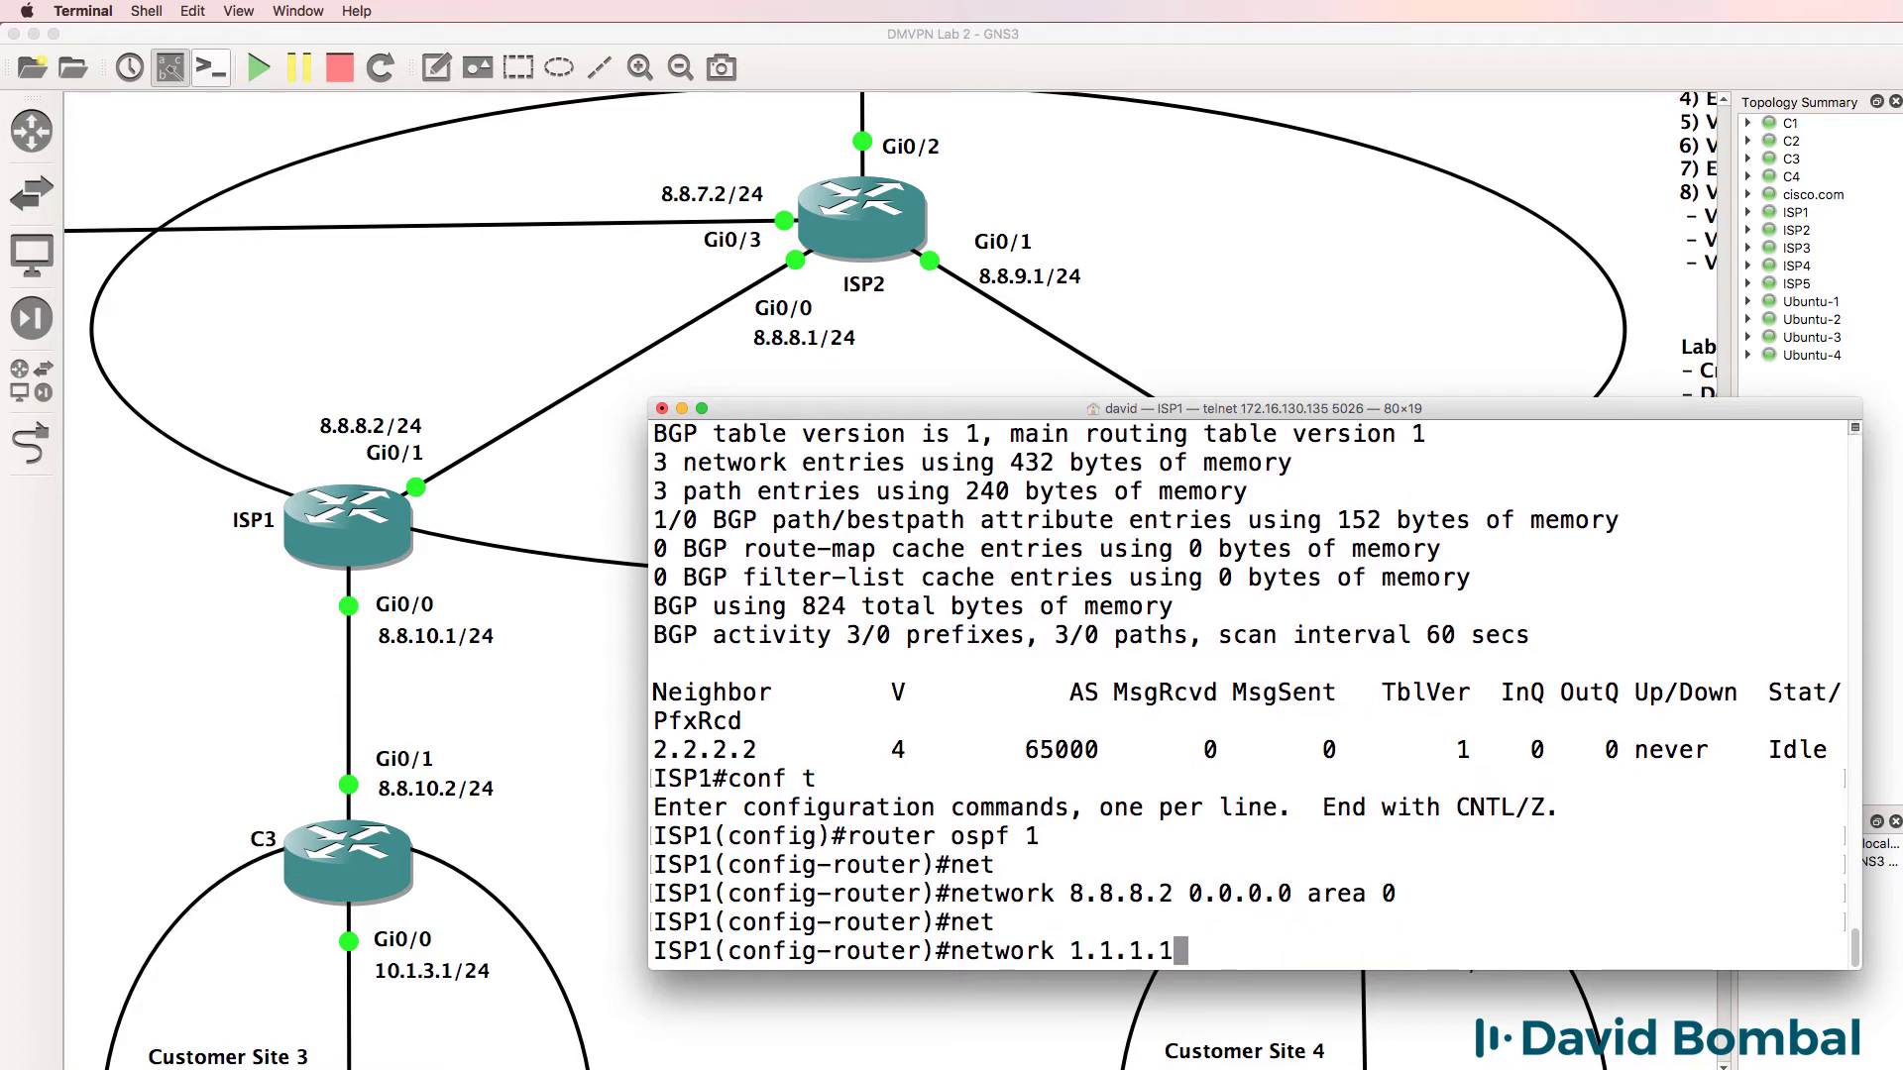
{"action": "type", "text": " 0.0.0.0"}
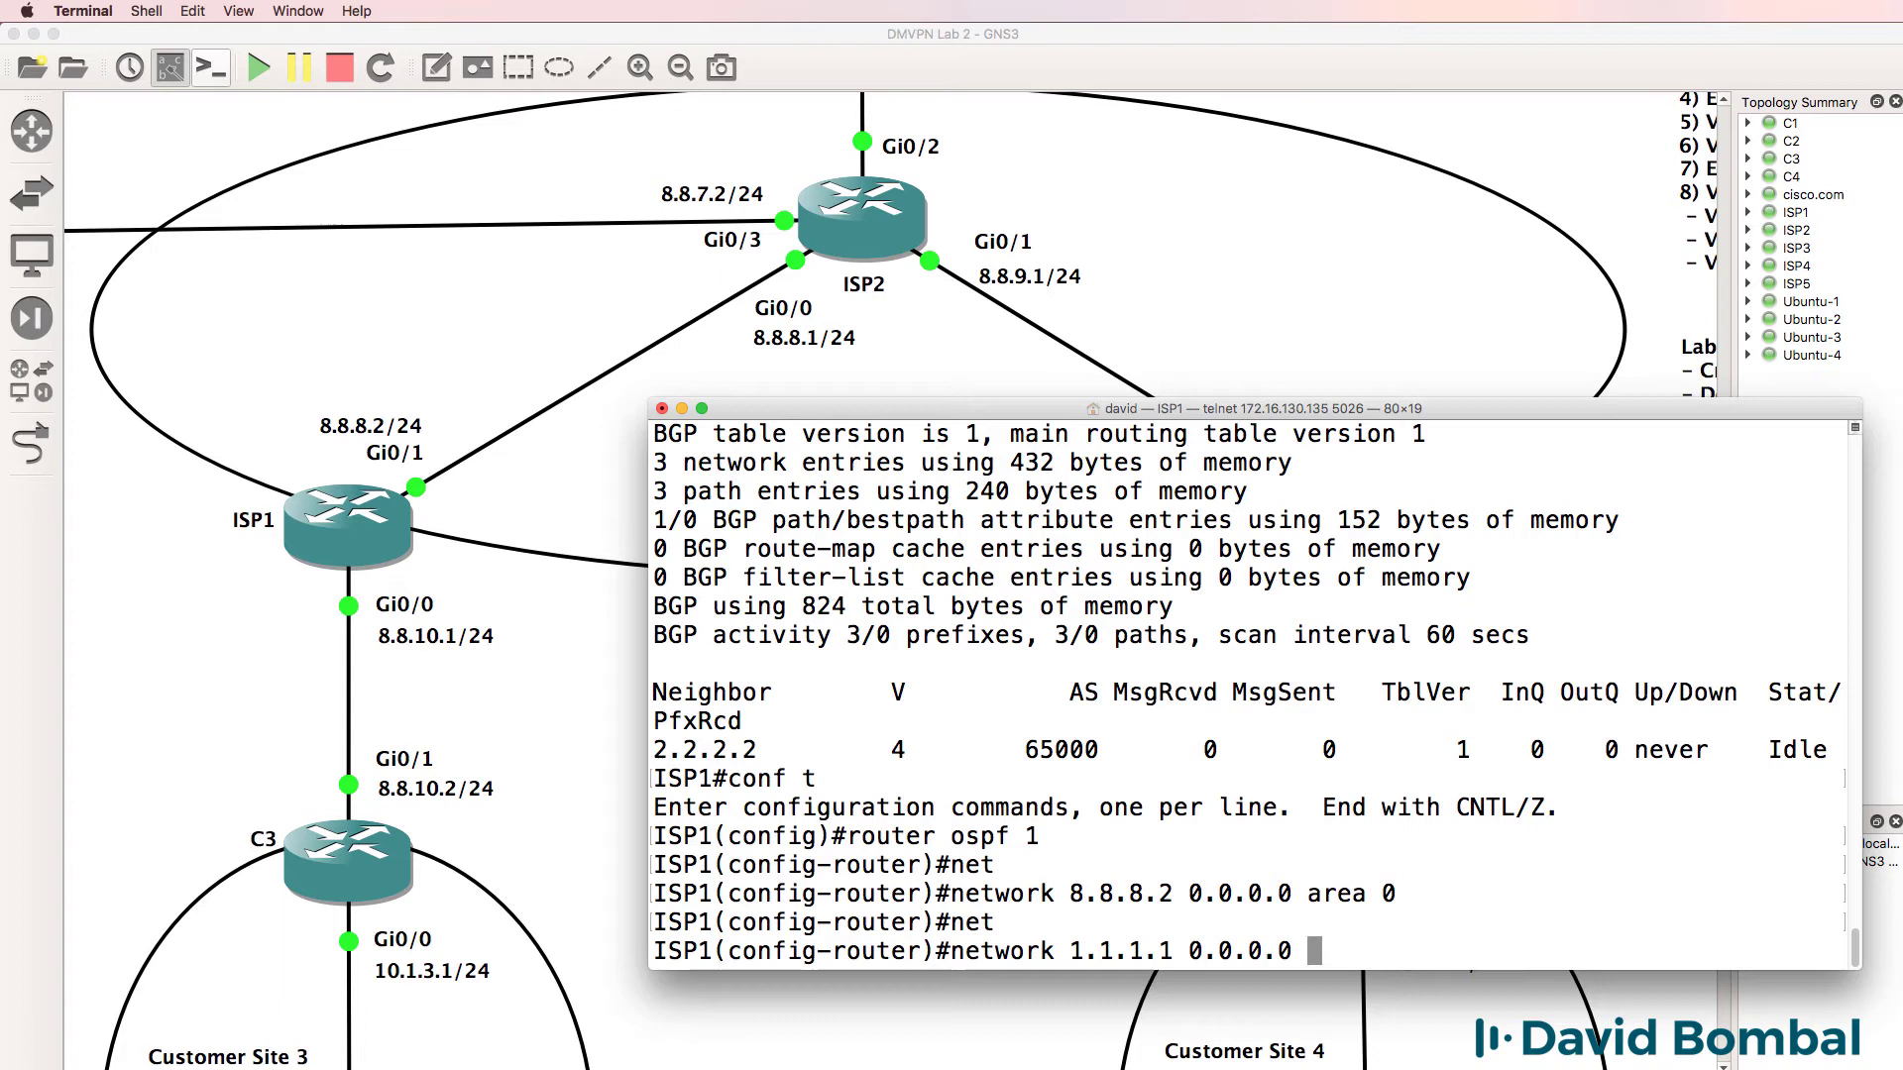
{"action": "type", "text": "area 0"}
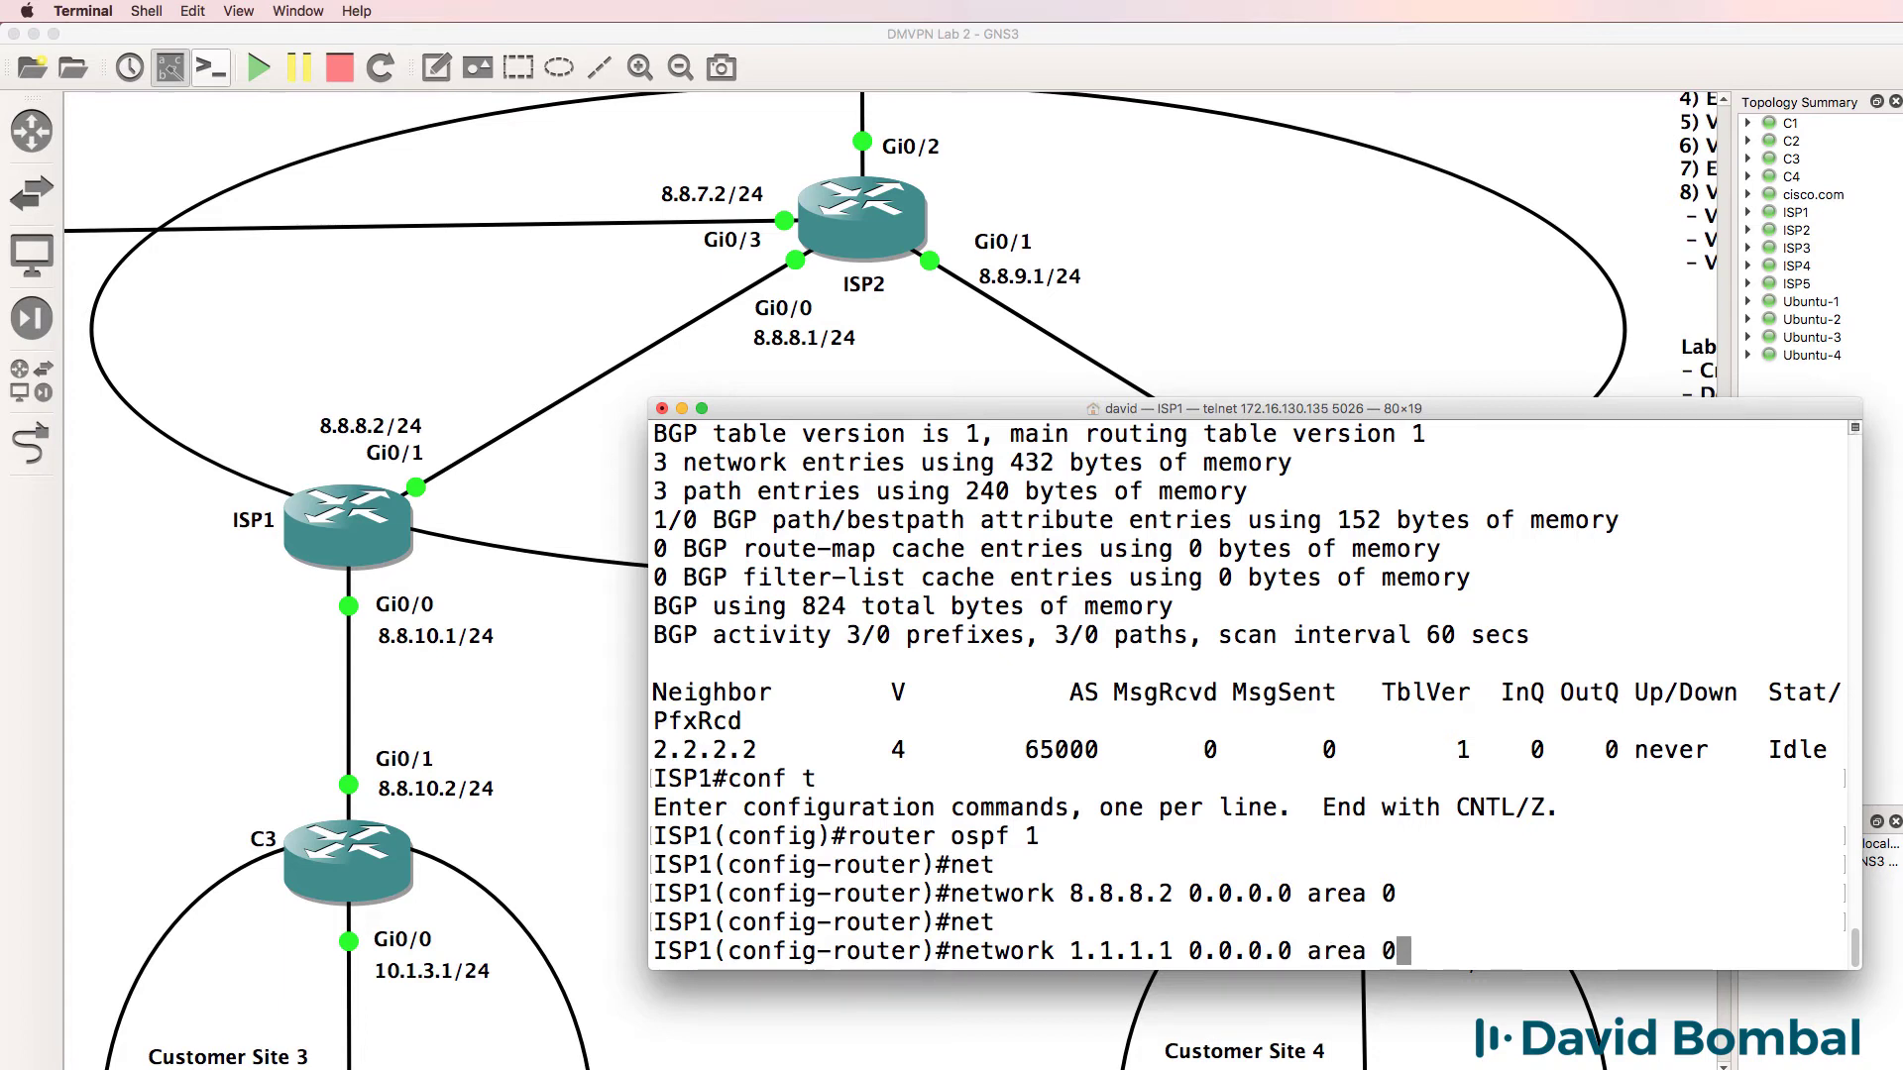
{"action": "key", "text": "Return"}
{"action": "type", "text": "end"}
{"action": "key", "text": "Return"}
{"action": "key", "text": "Return"}
{"action": "key", "text": "Return"}
Step: Verify with show ip ospf interface brief that both interfaces run OSPF, Gi0/1 in WAIT
{"action": "type", "text": "sh ip ospf int"}
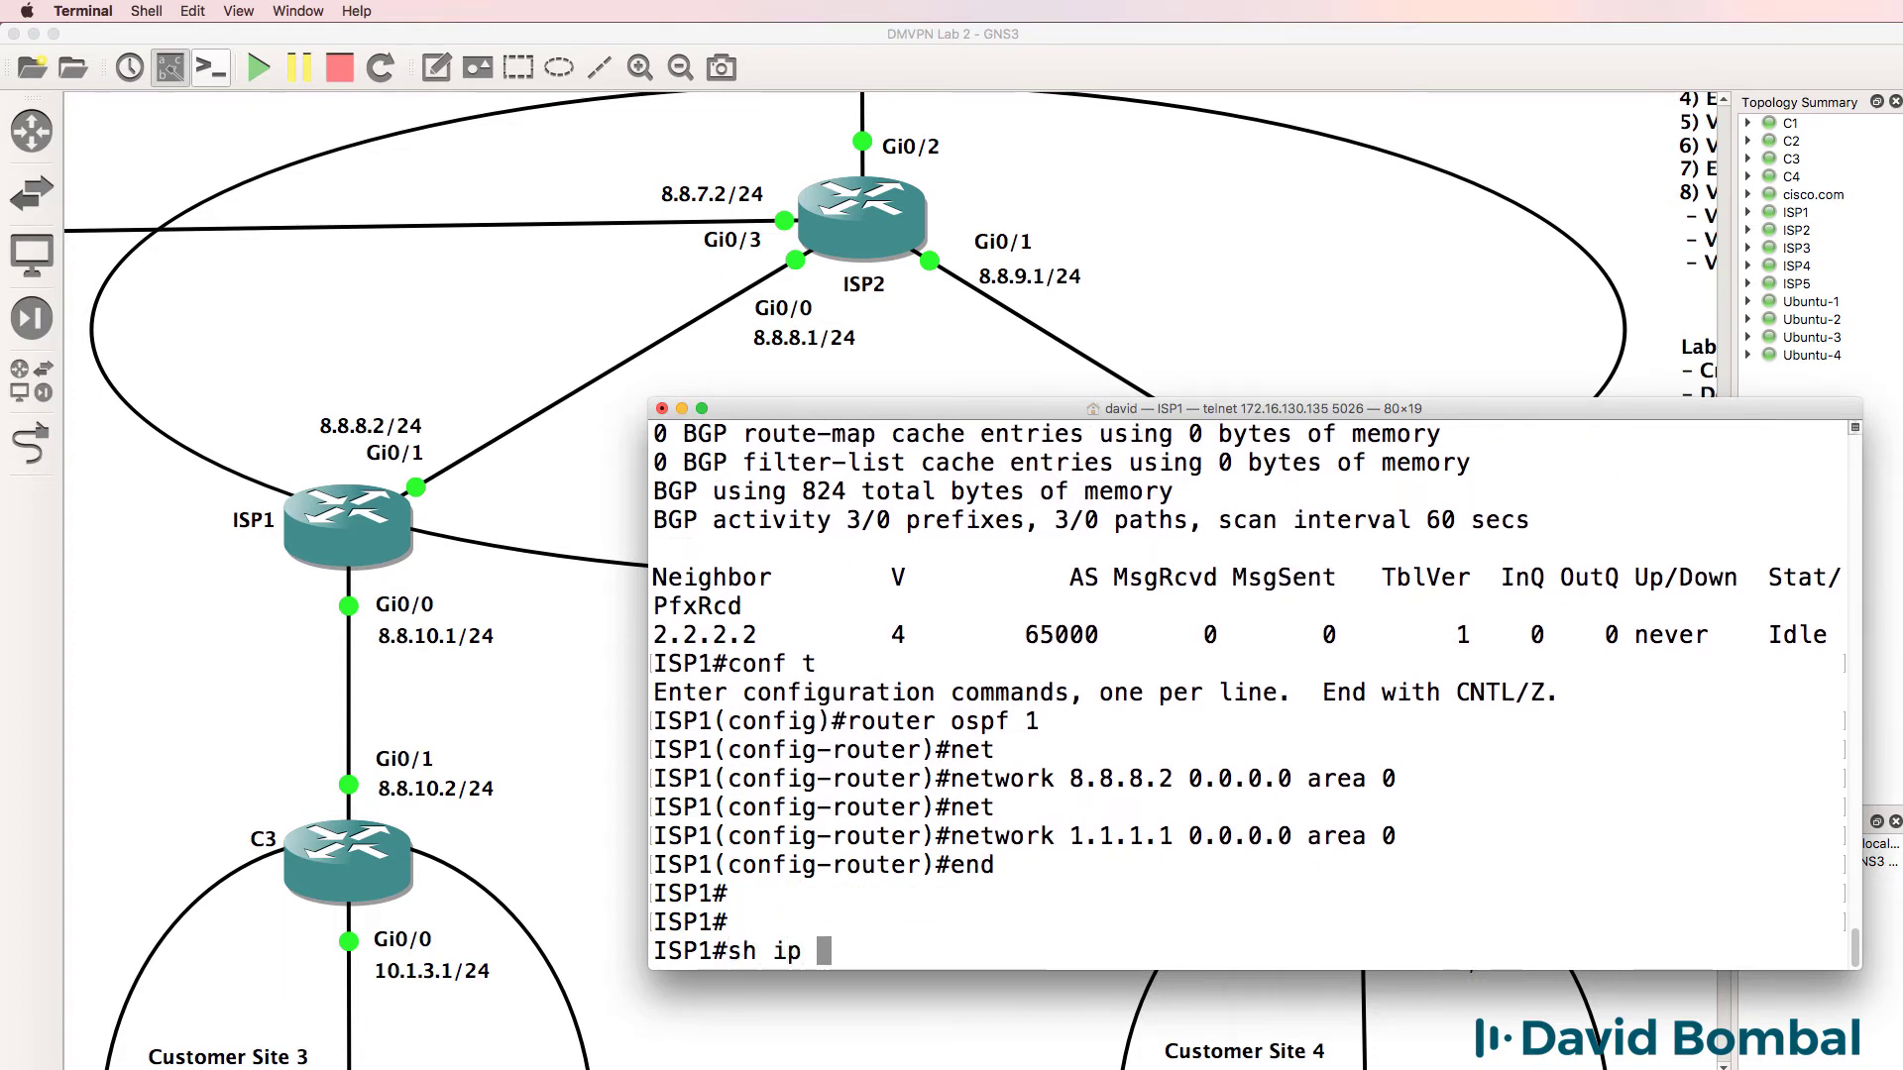
{"action": "key", "text": "Tab"}
{"action": "key", "text": "Return"}
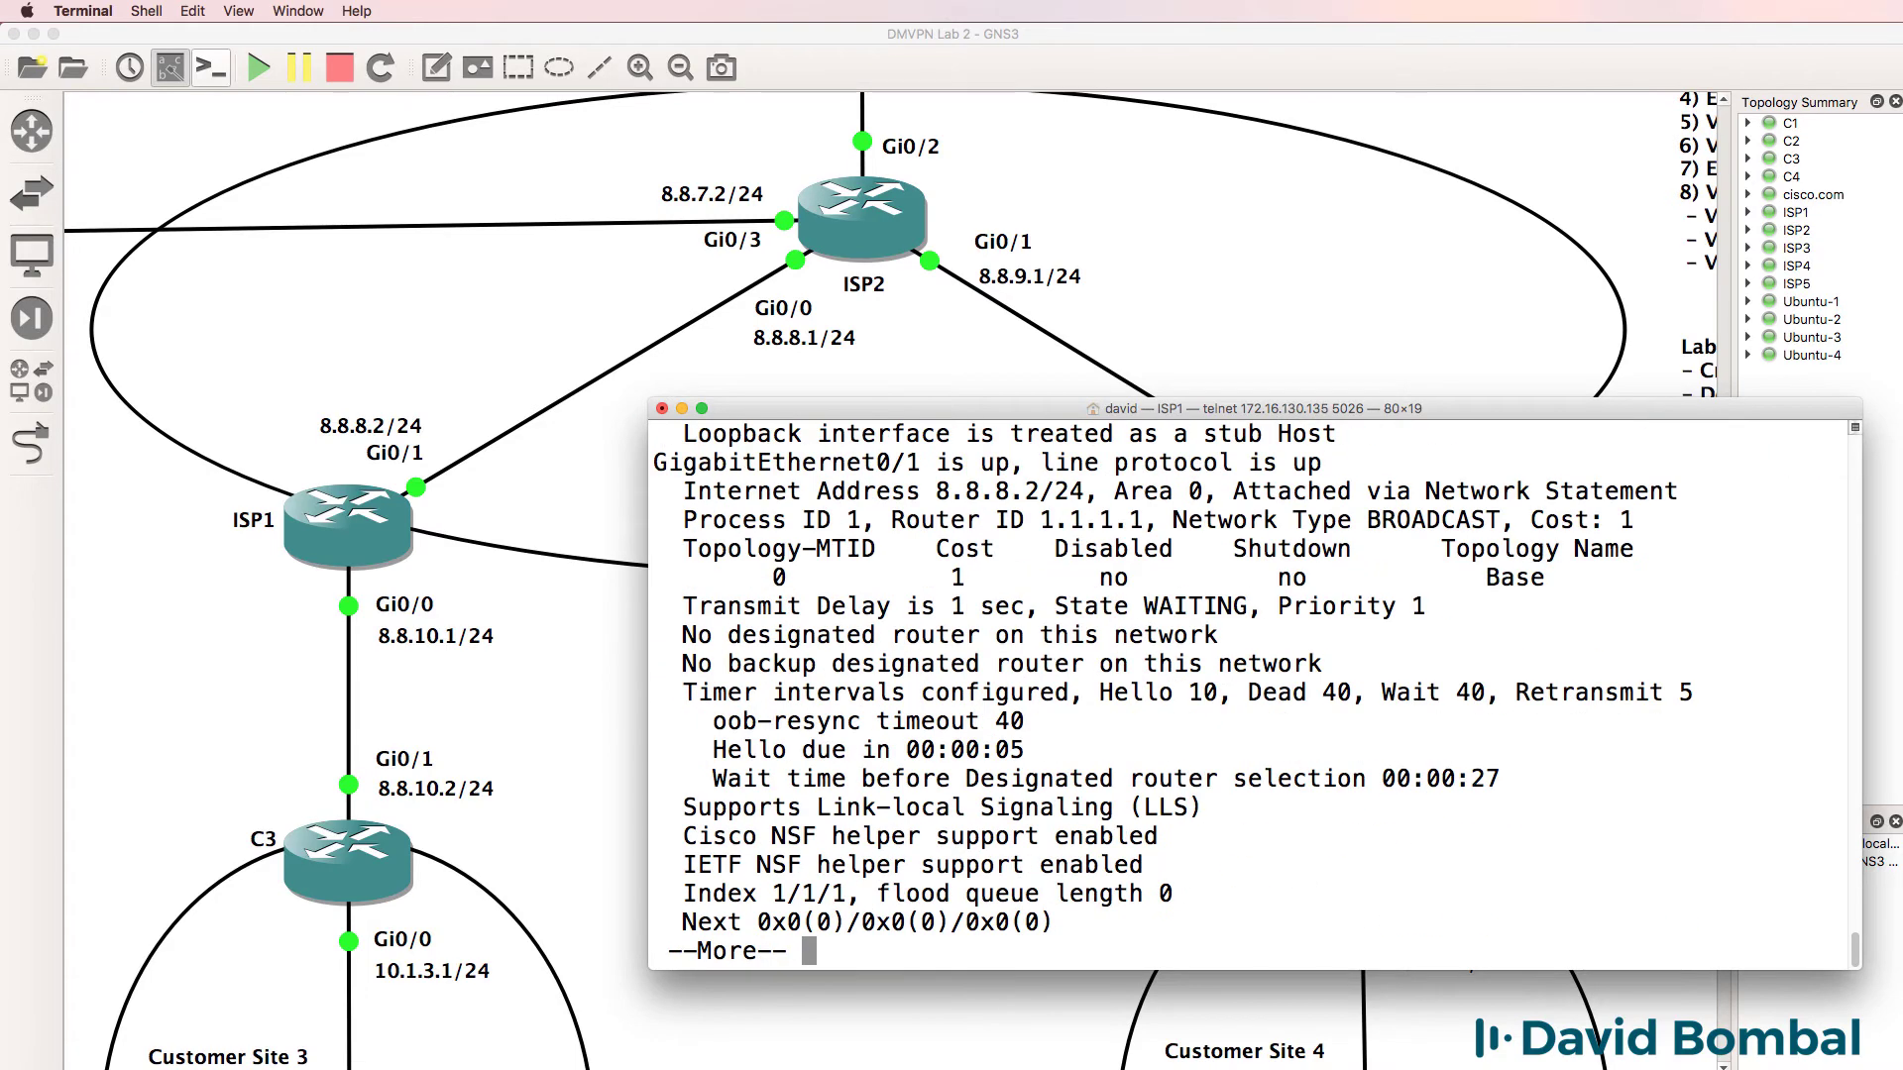
{"action": "key", "text": "q"}
{"action": "key", "text": "Up"}
{"action": "type", "text": "br"}
{"action": "key", "text": "Tab"}
{"action": "key", "text": "Return"}
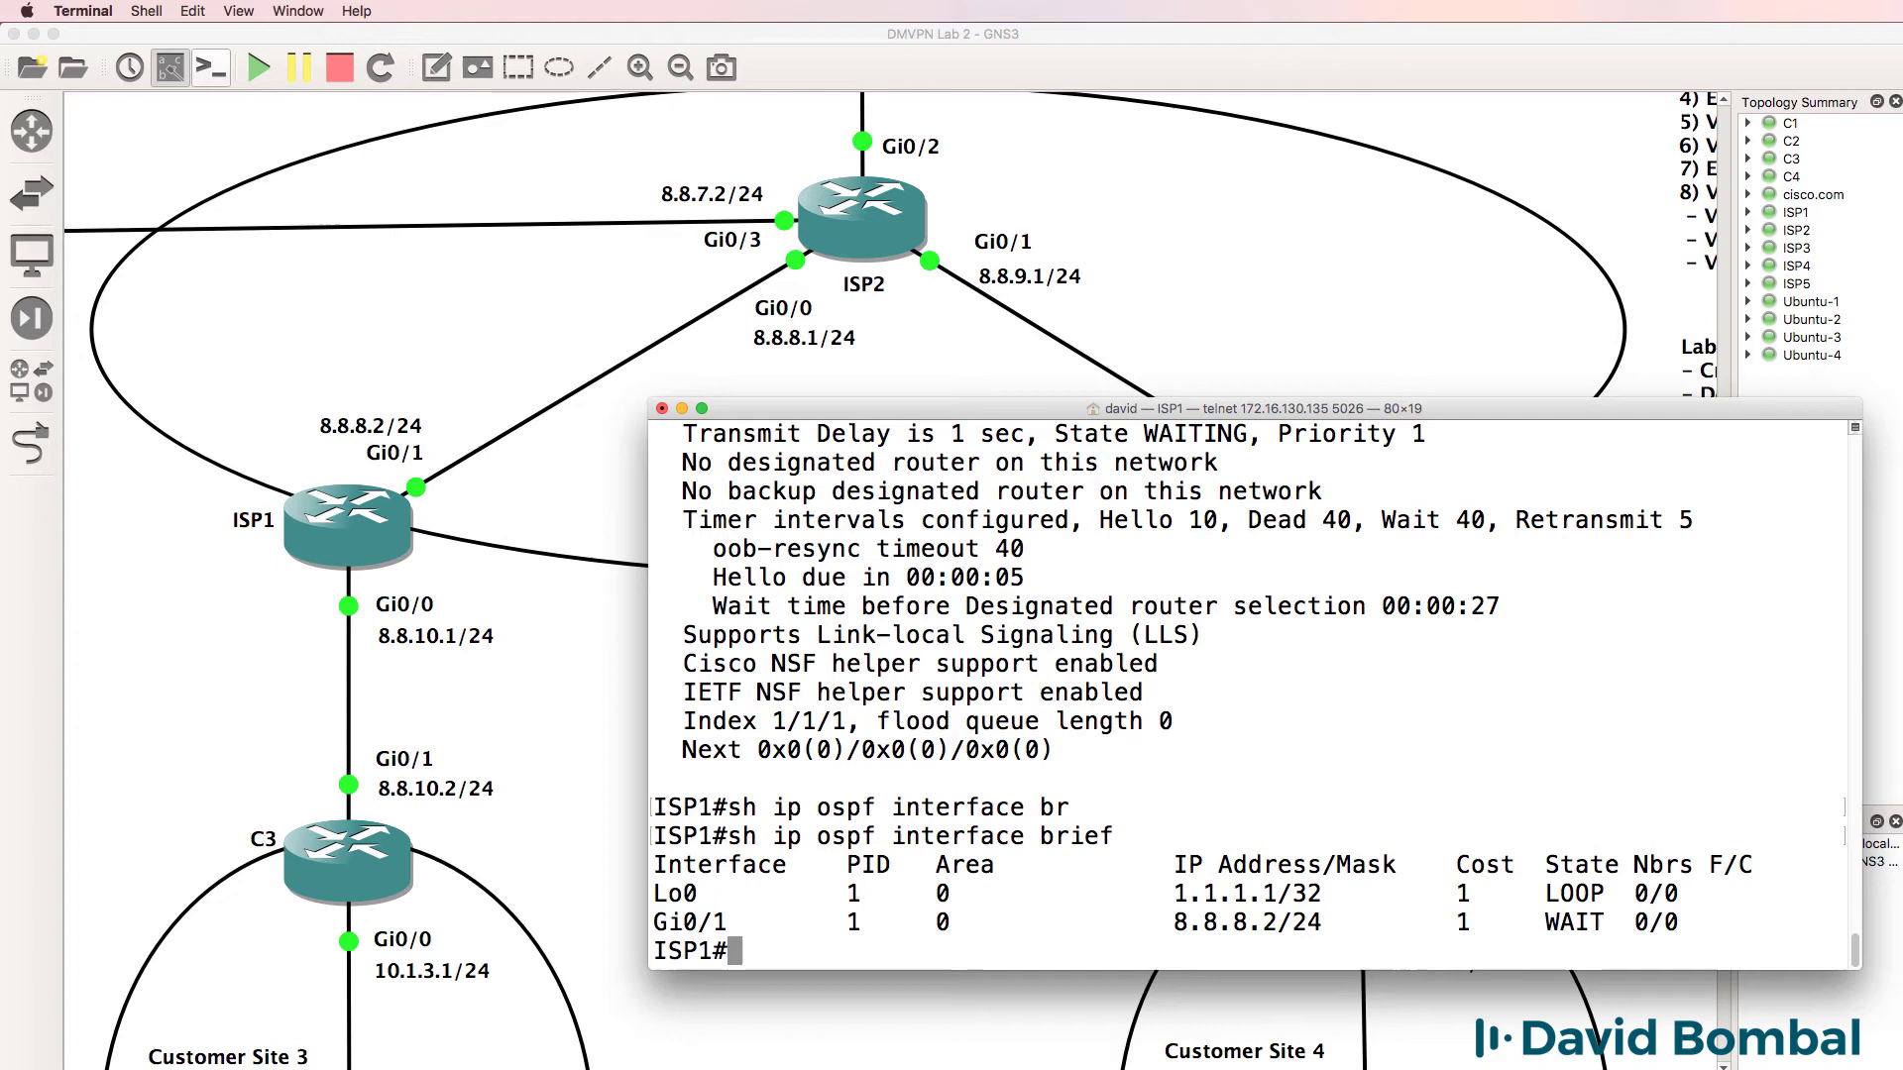
{"action": "right_click", "coordinate": [619, 1069]}
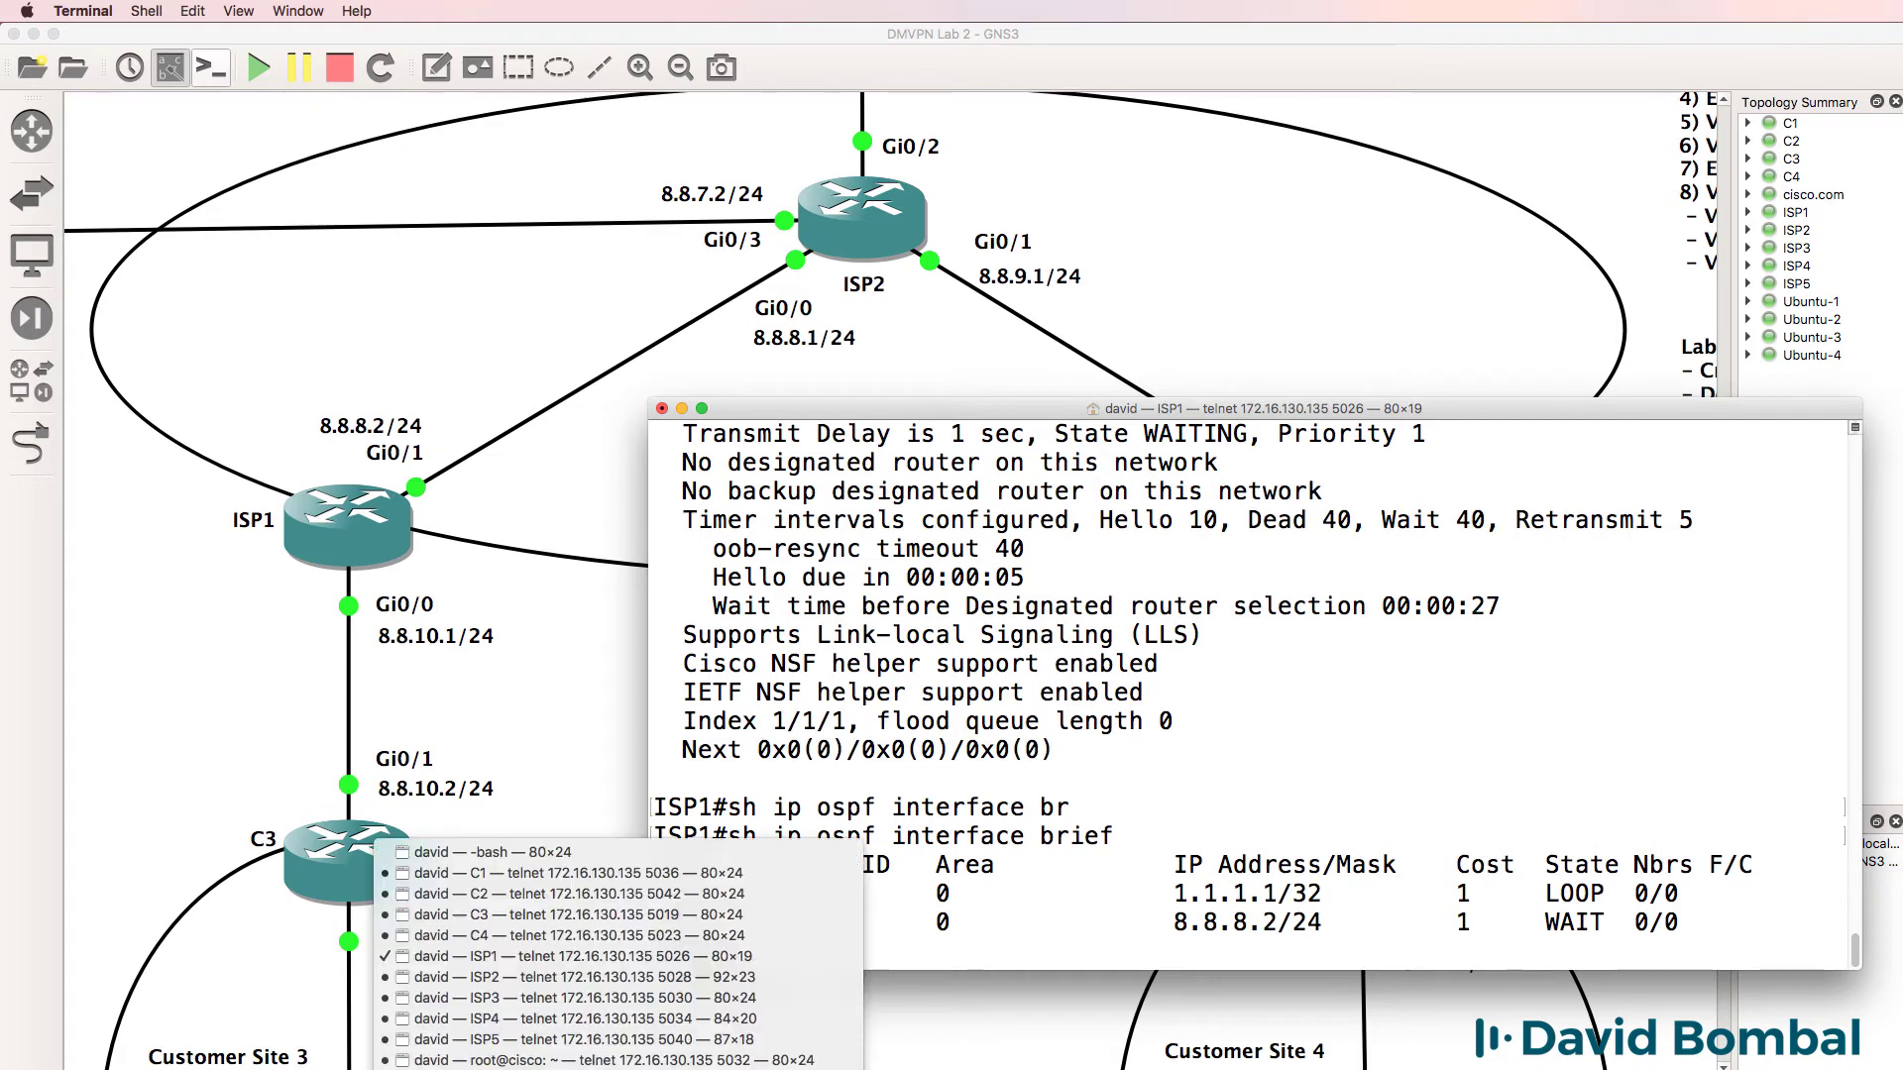
Step: Start OSPF process 1 on ISP2 and add network 8.8.8.1 0.0.0.0 to area 0
{"action": "left_click", "coordinate": [570, 977]}
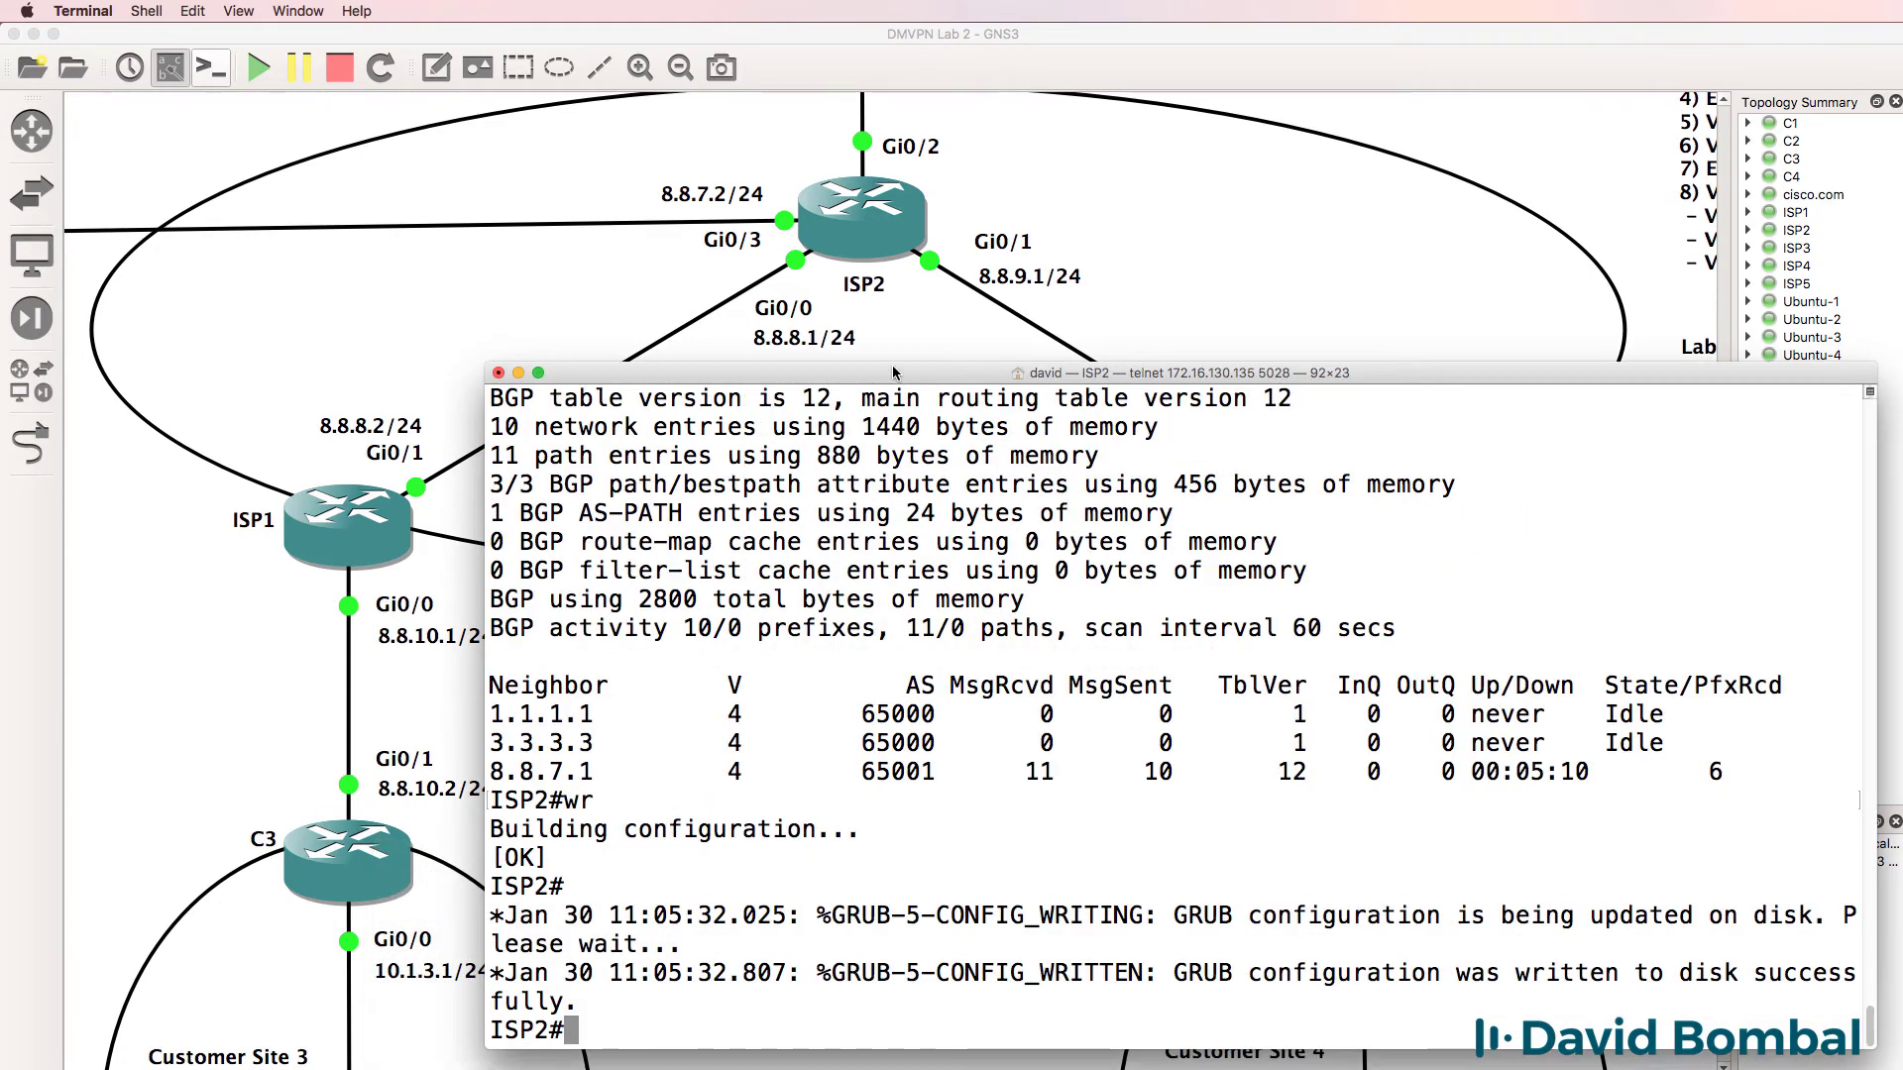
{"action": "type", "text": "conf t"}
{"action": "key", "text": "Return"}
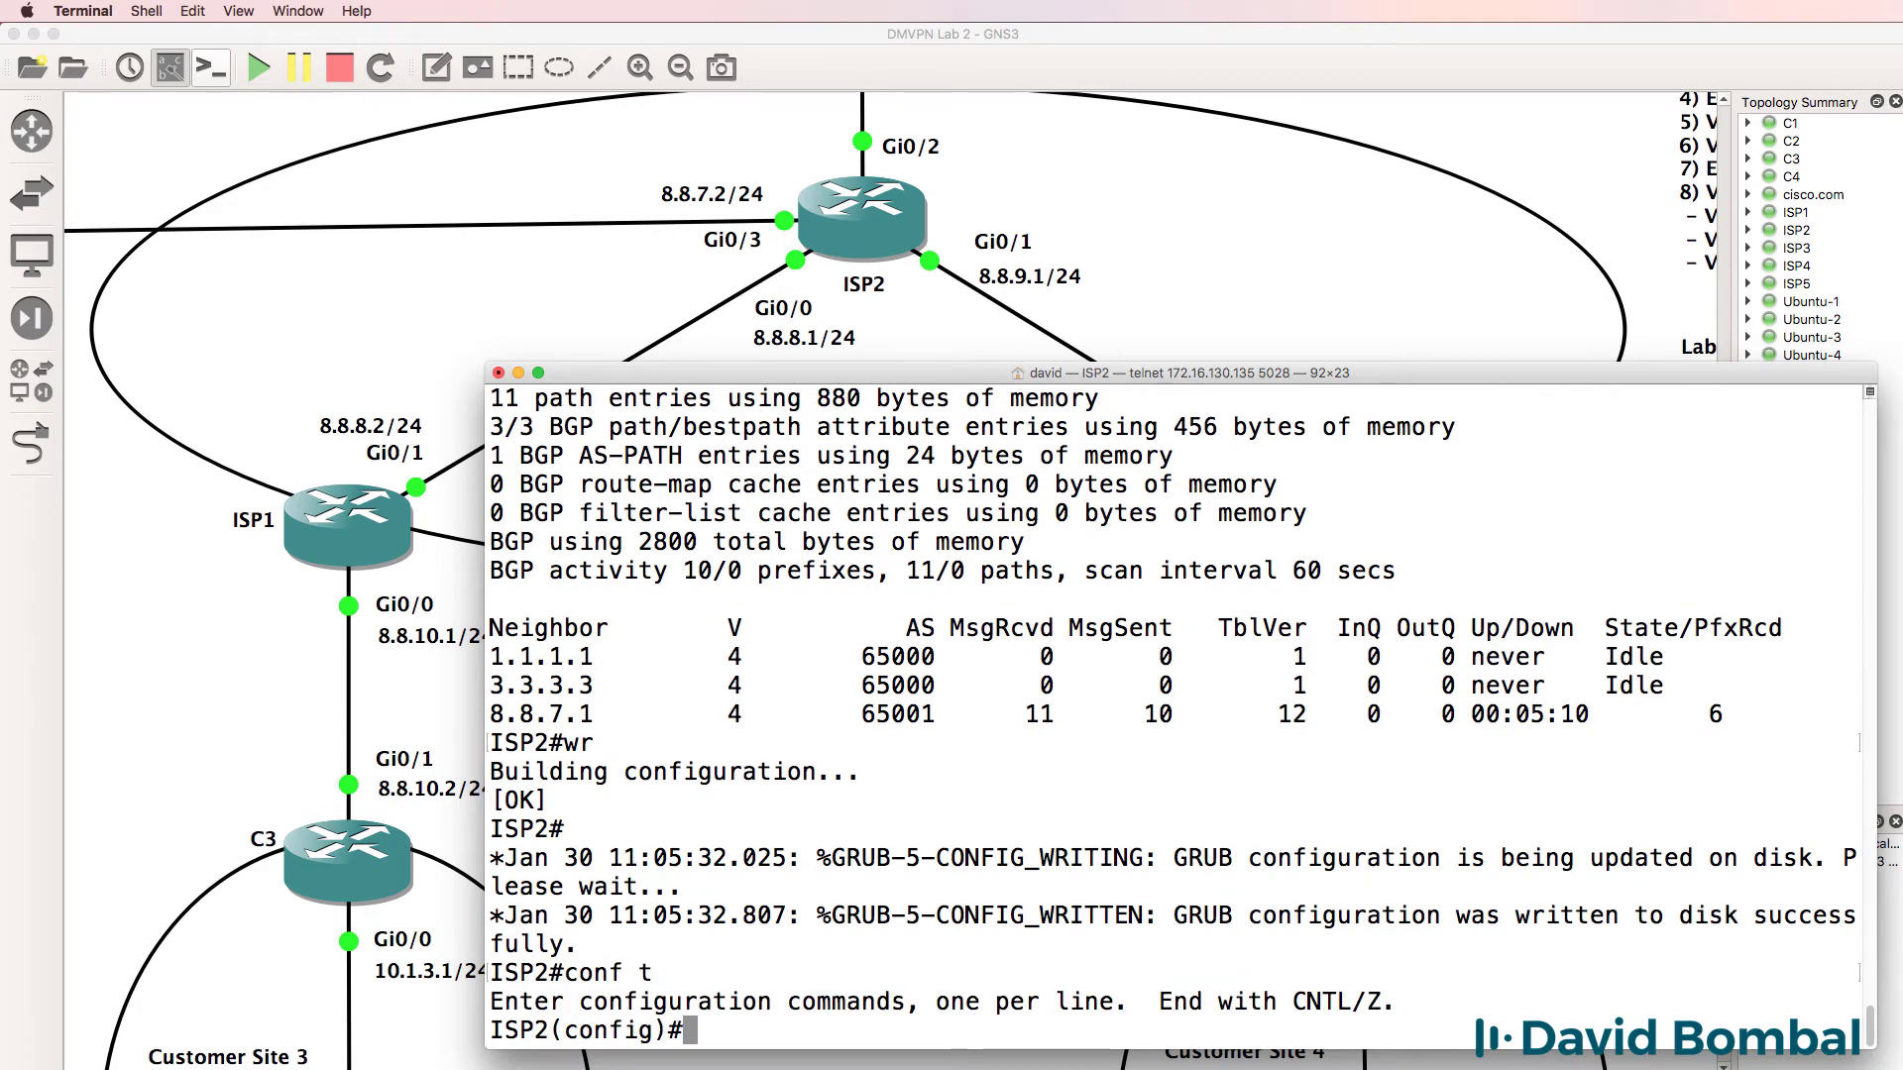
{"action": "type", "text": "route r"}
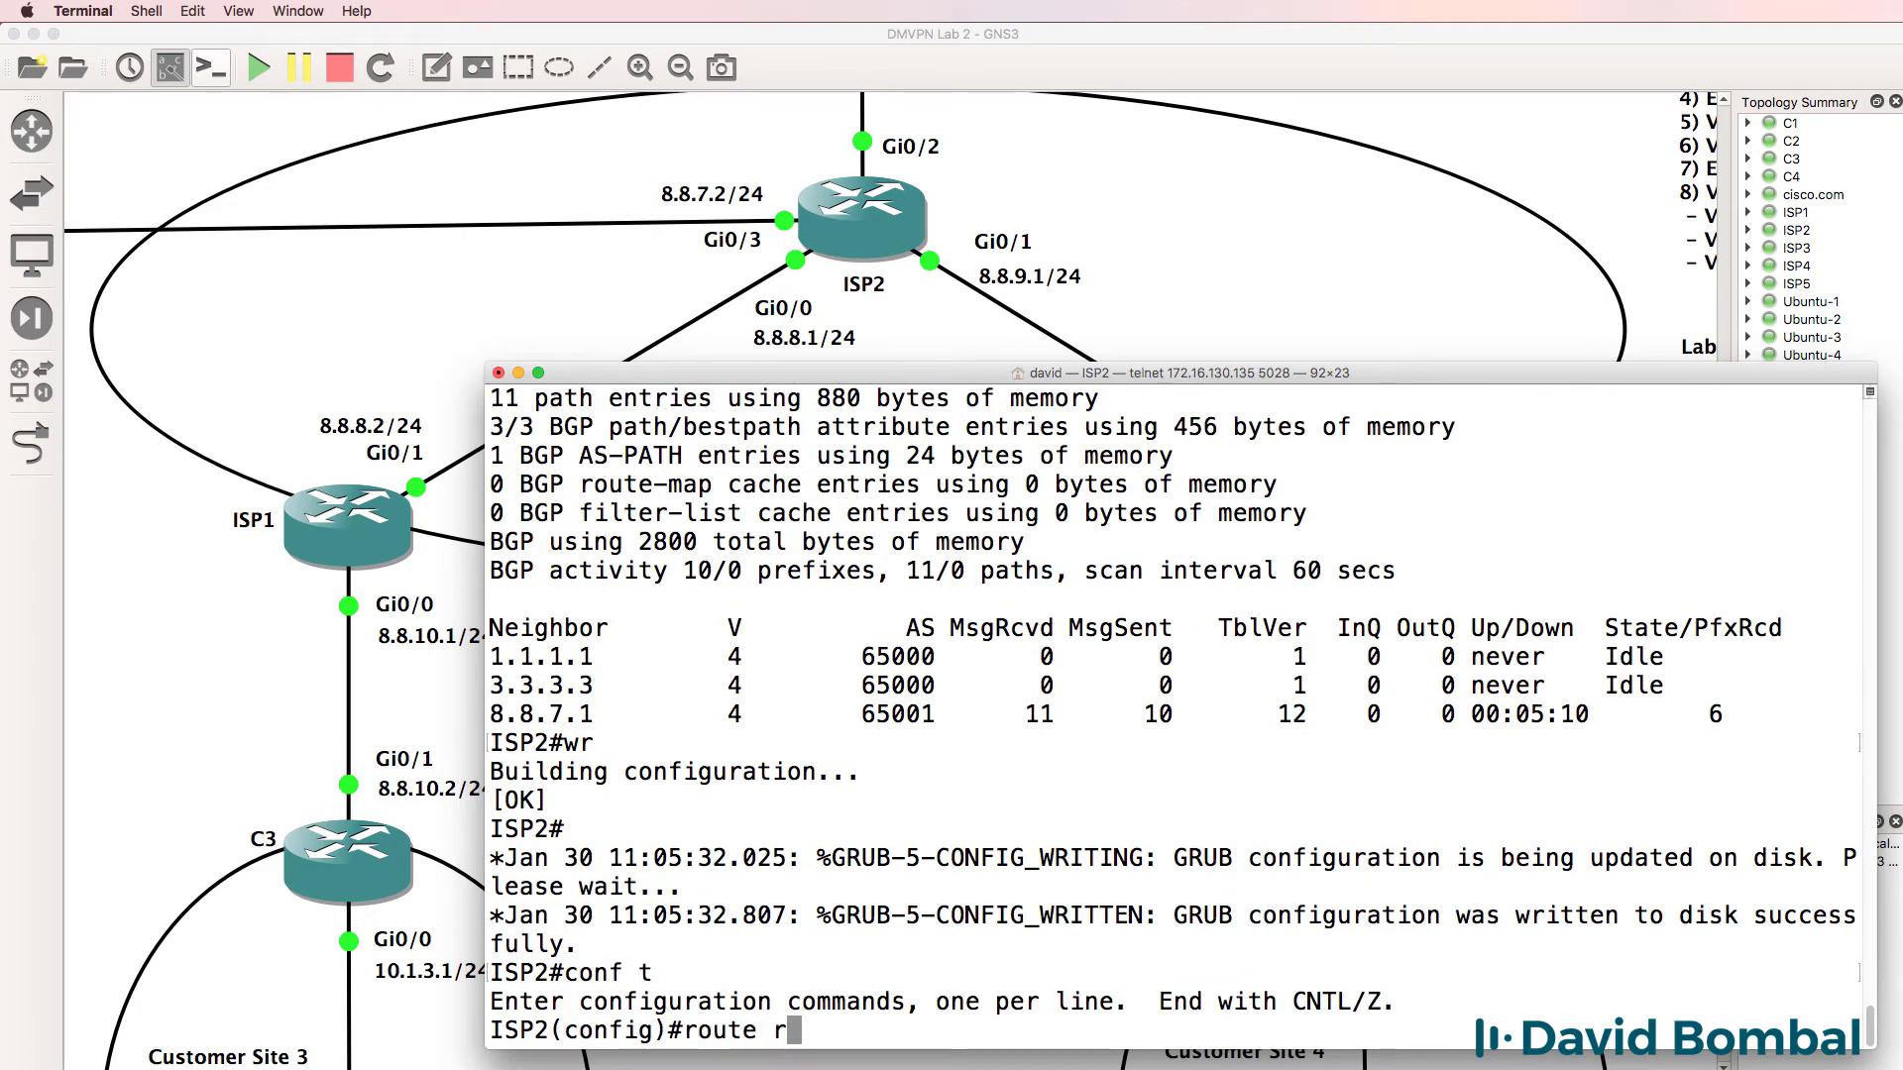
{"action": "key", "text": "BackSpace"}
{"action": "key", "text": "BackSpace"}
{"action": "type", "text": "r ospf 1"}
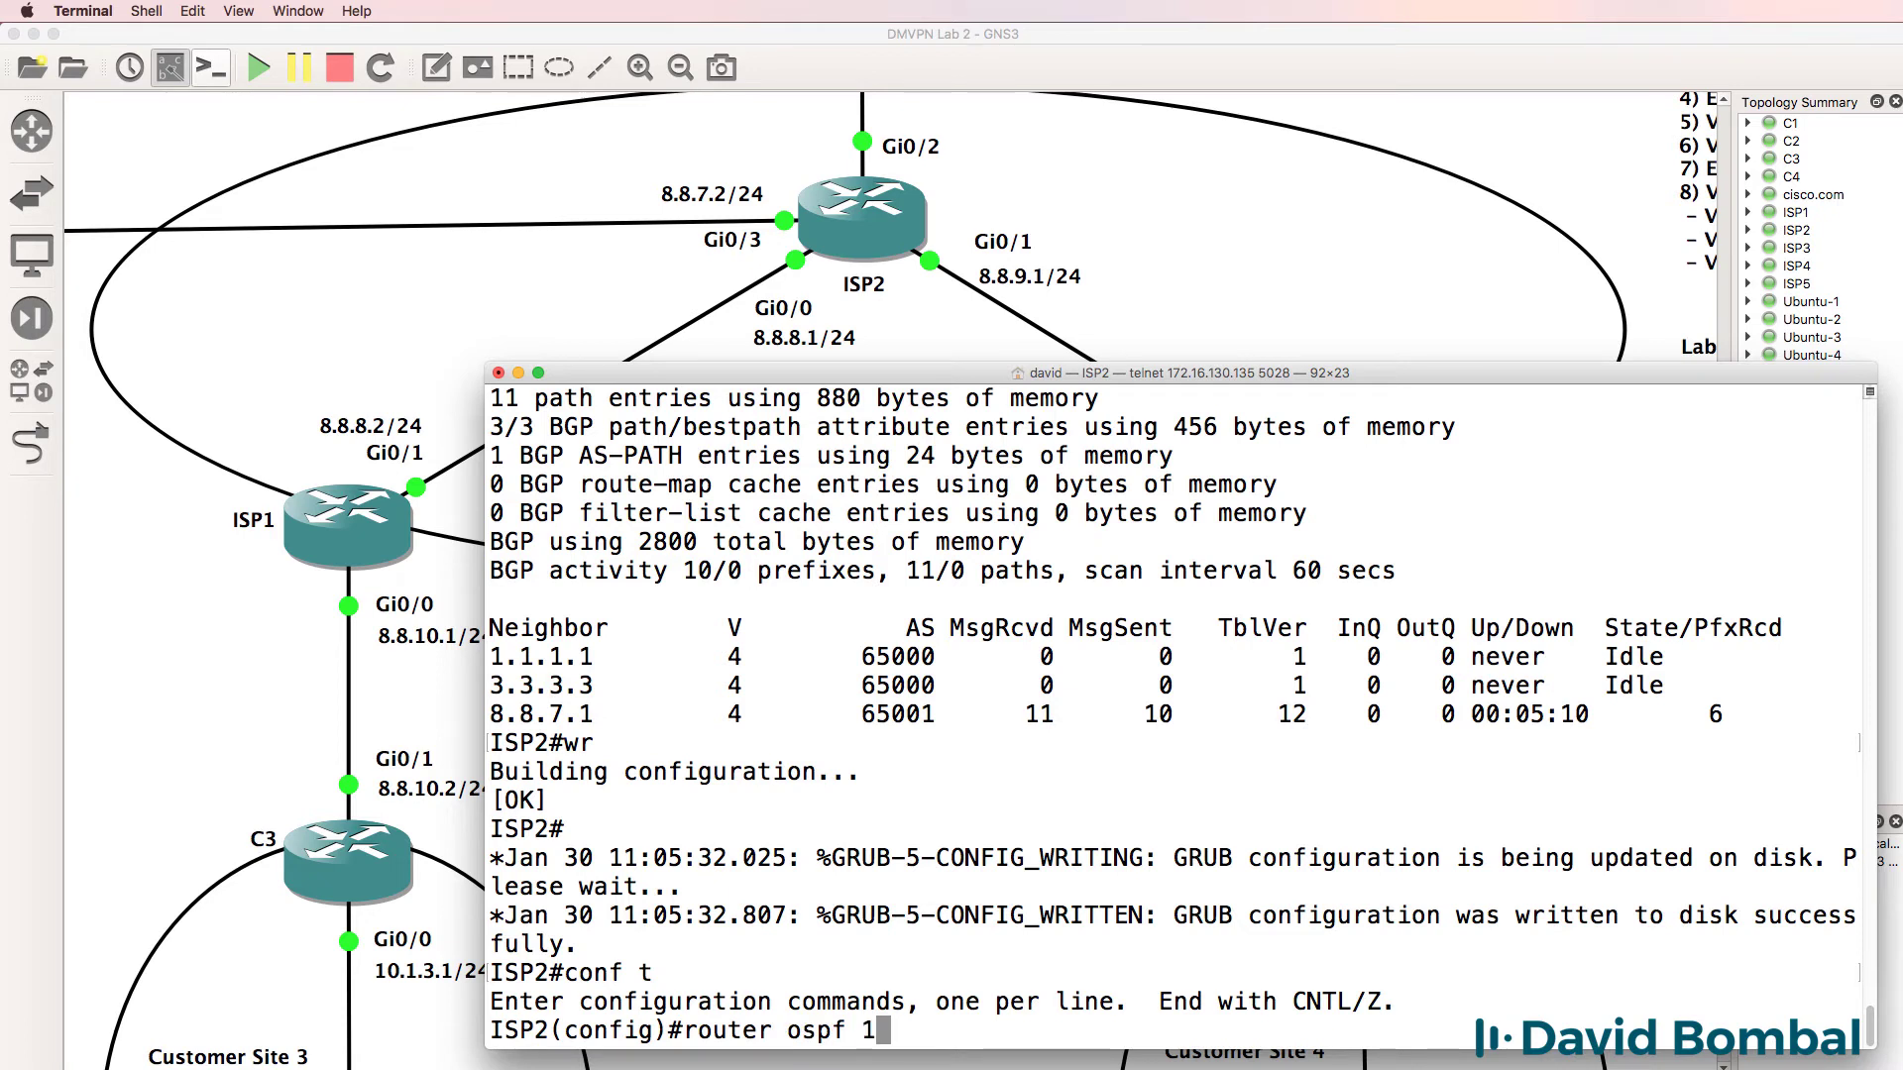
{"action": "key", "text": "Return"}
{"action": "type", "text": "net"}
{"action": "key", "text": "Tab"}
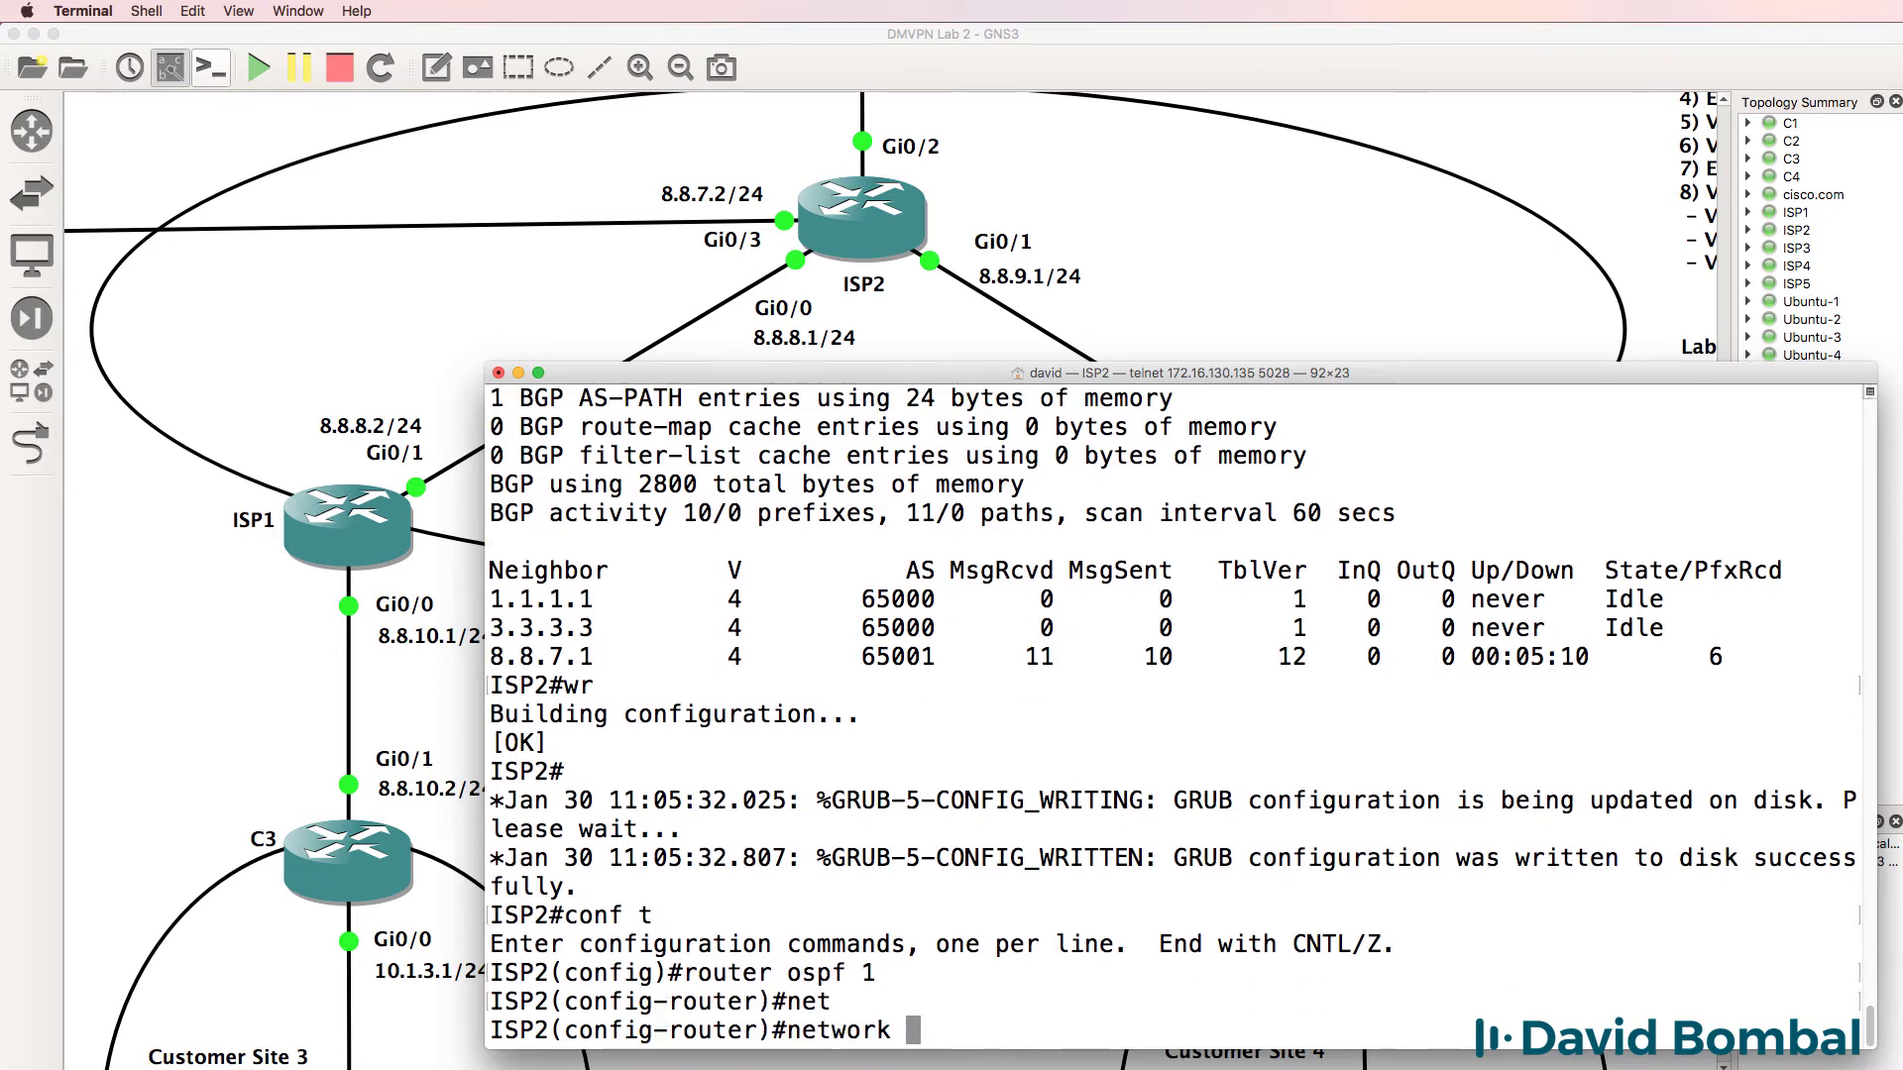
{"action": "type", "text": "8.8.8.1 "}
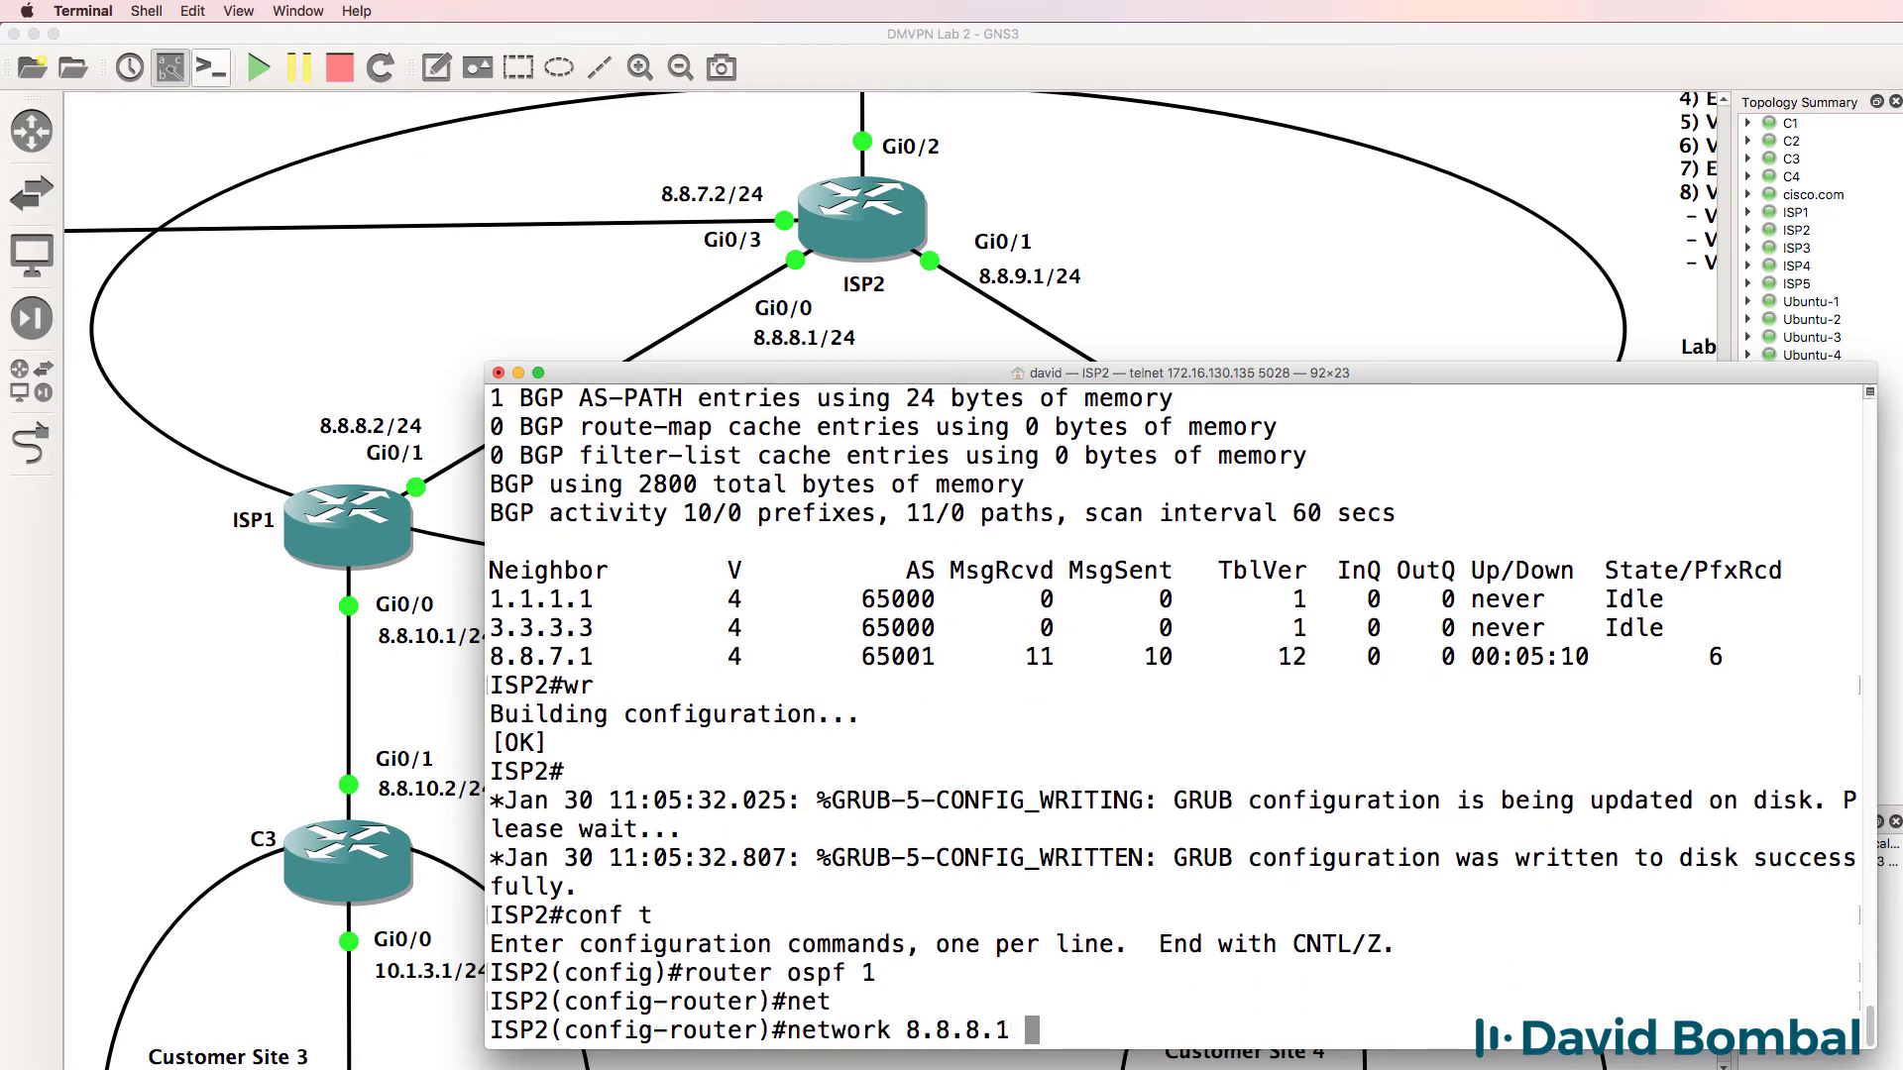
{"action": "type", "text": "0.0.0.0 area 0"}
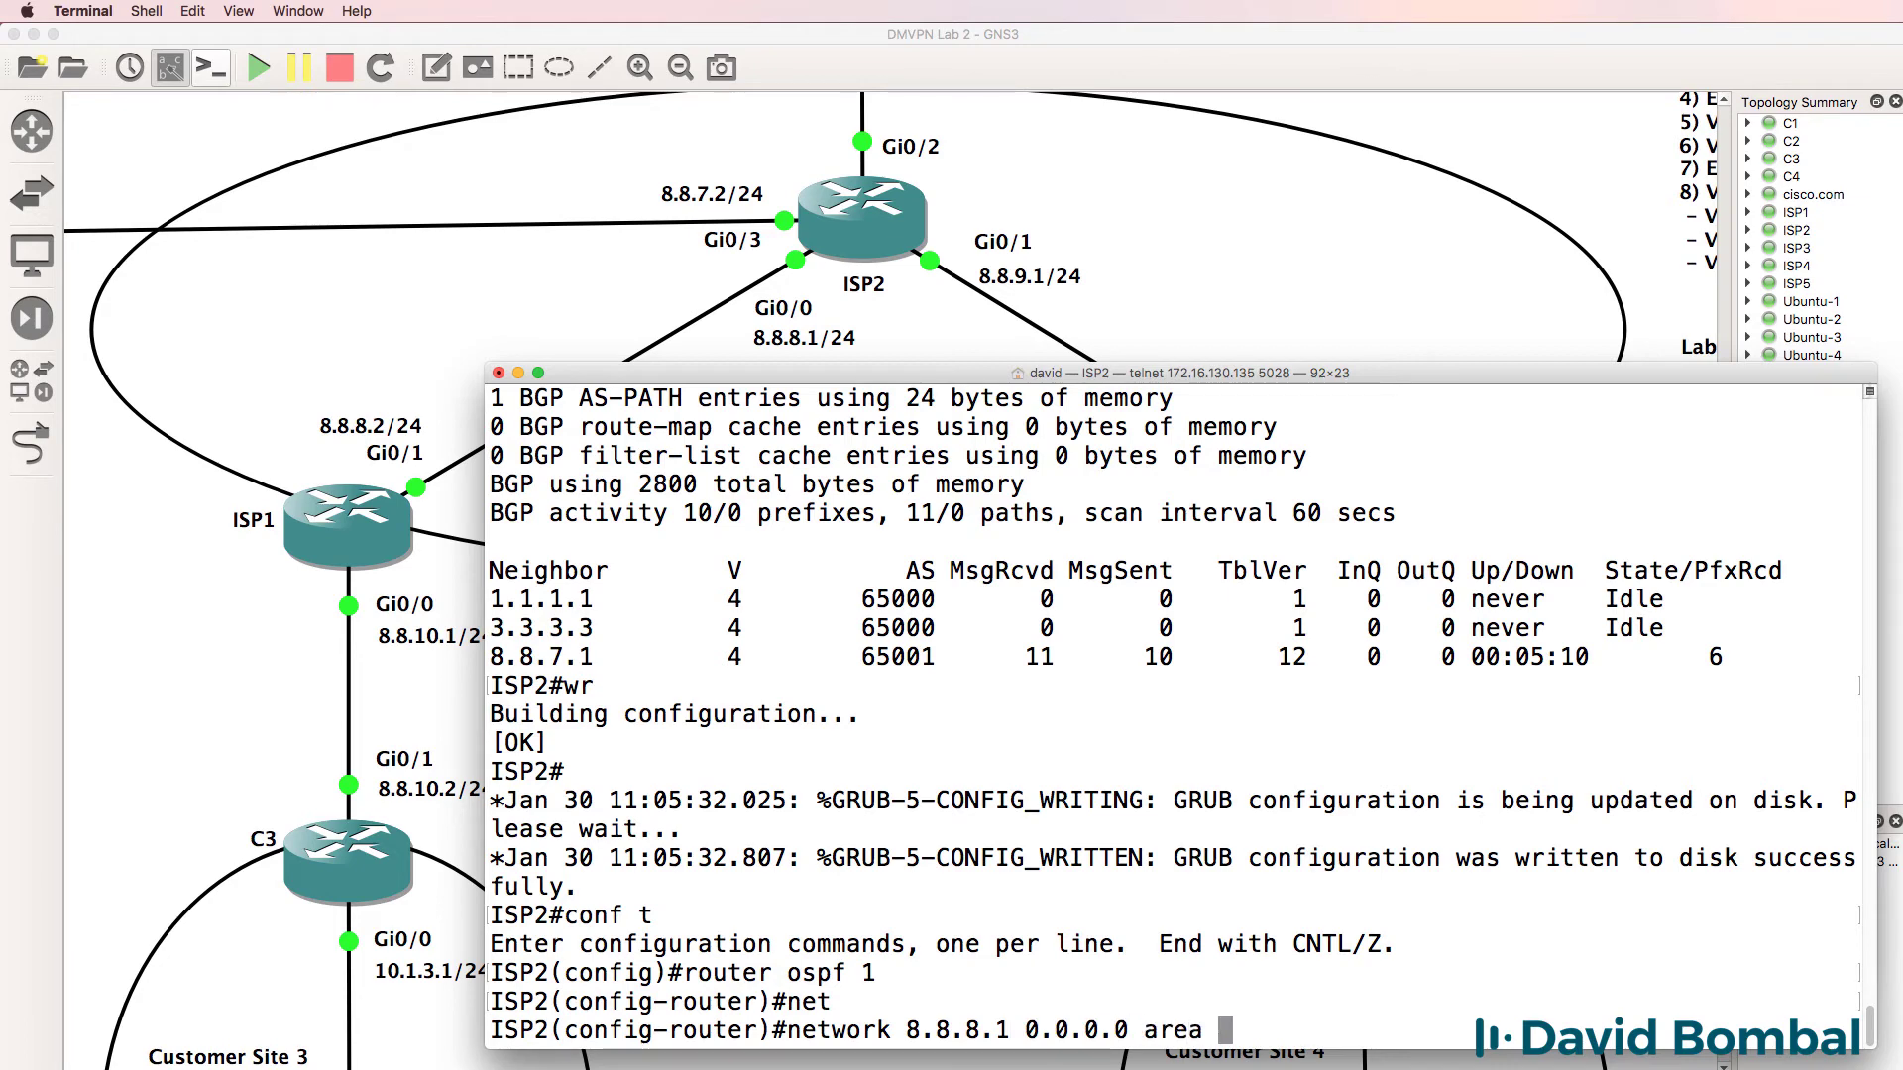
{"action": "key", "text": "Return"}
Step: Add 8.8.9.1 0.0.0.0 to area 0 and begin typing the 2.2.2.2 loopback network statement
{"action": "key", "text": "Up"}
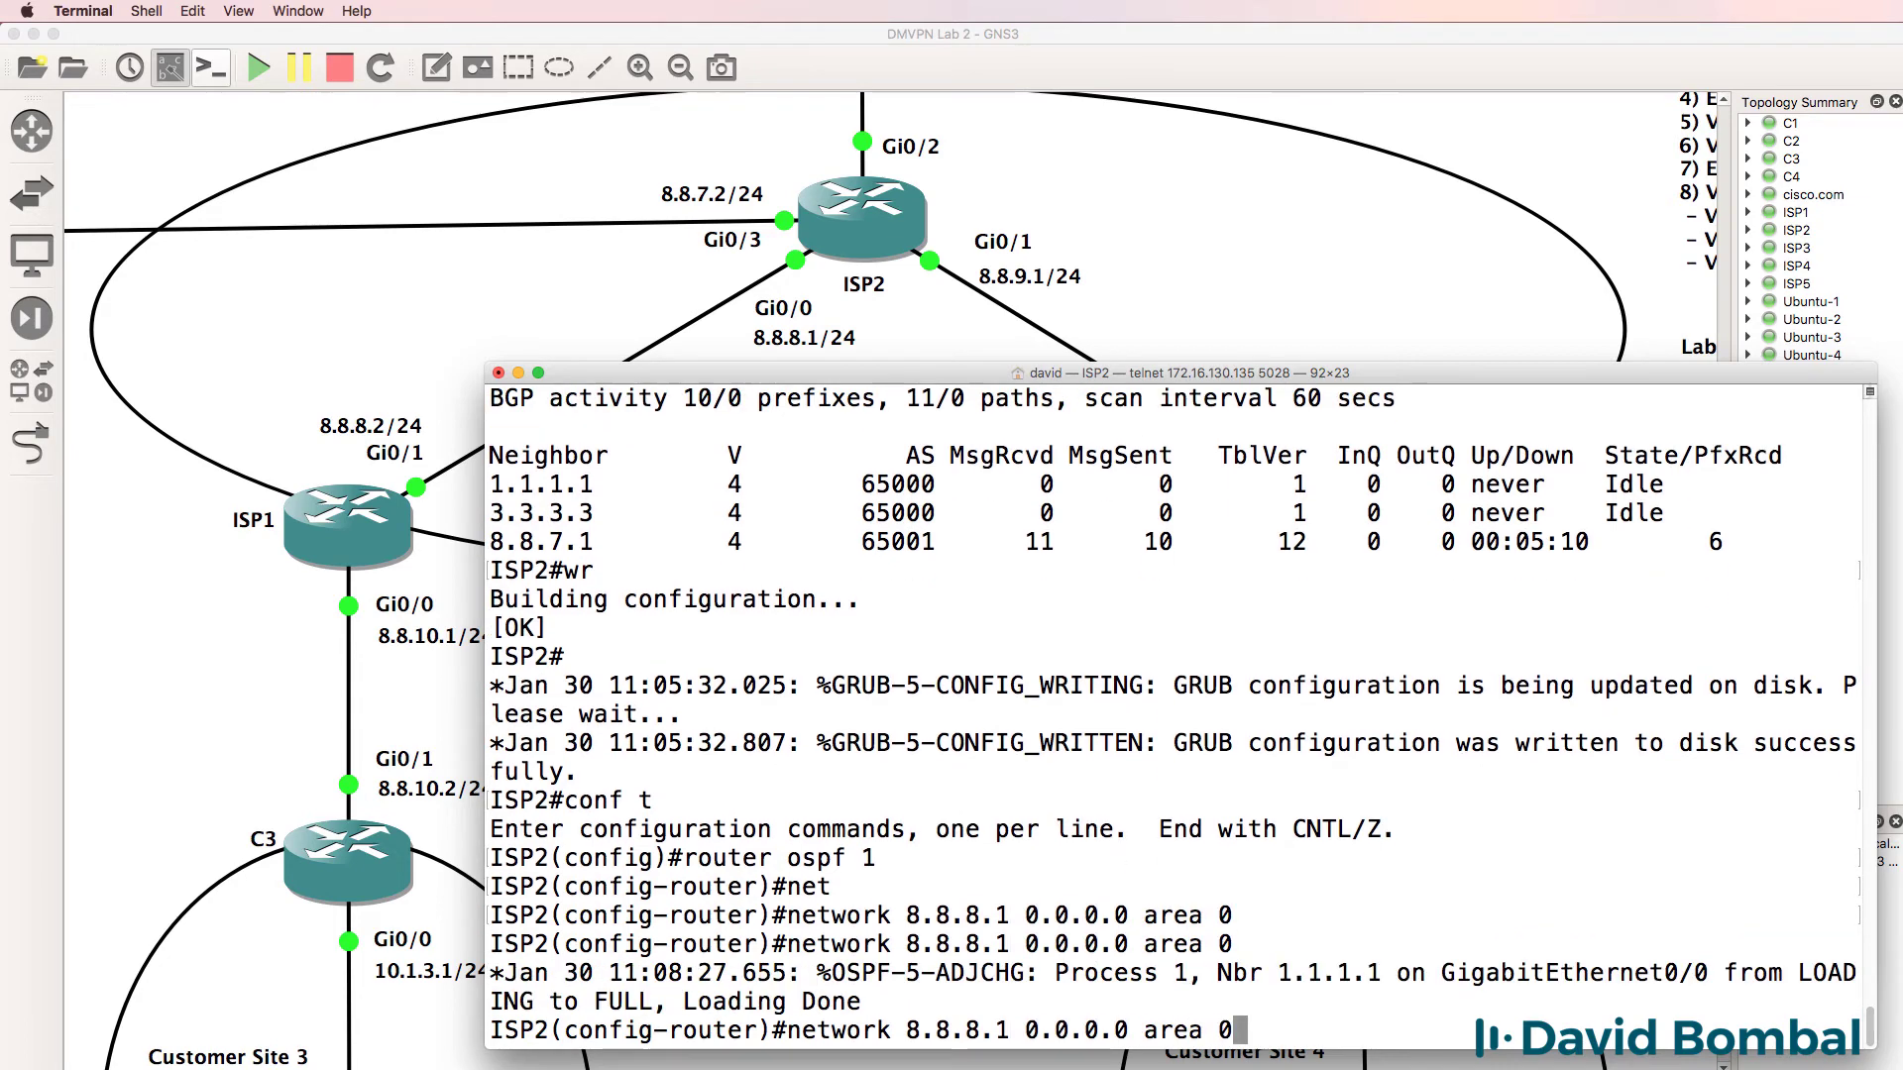
{"action": "key", "text": "Left"}
{"action": "key", "text": "Left"}
{"action": "key", "text": "Left"}
{"action": "key", "text": "Left"}
{"action": "key", "text": "Left"}
{"action": "key", "text": "Left"}
{"action": "key", "text": "Left"}
{"action": "key", "text": "Left"}
{"action": "key", "text": "Left"}
{"action": "key", "text": "Left"}
{"action": "key", "text": "Left"}
{"action": "key", "text": "Left"}
{"action": "key", "text": "Left"}
{"action": "key", "text": "Left"}
{"action": "key", "text": "Left"}
{"action": "key", "text": "Left"}
{"action": "key", "text": "Left"}
{"action": "key", "text": "BackSpace"}
{"action": "type", "text": "9"}
{"action": "key", "text": "Return"}
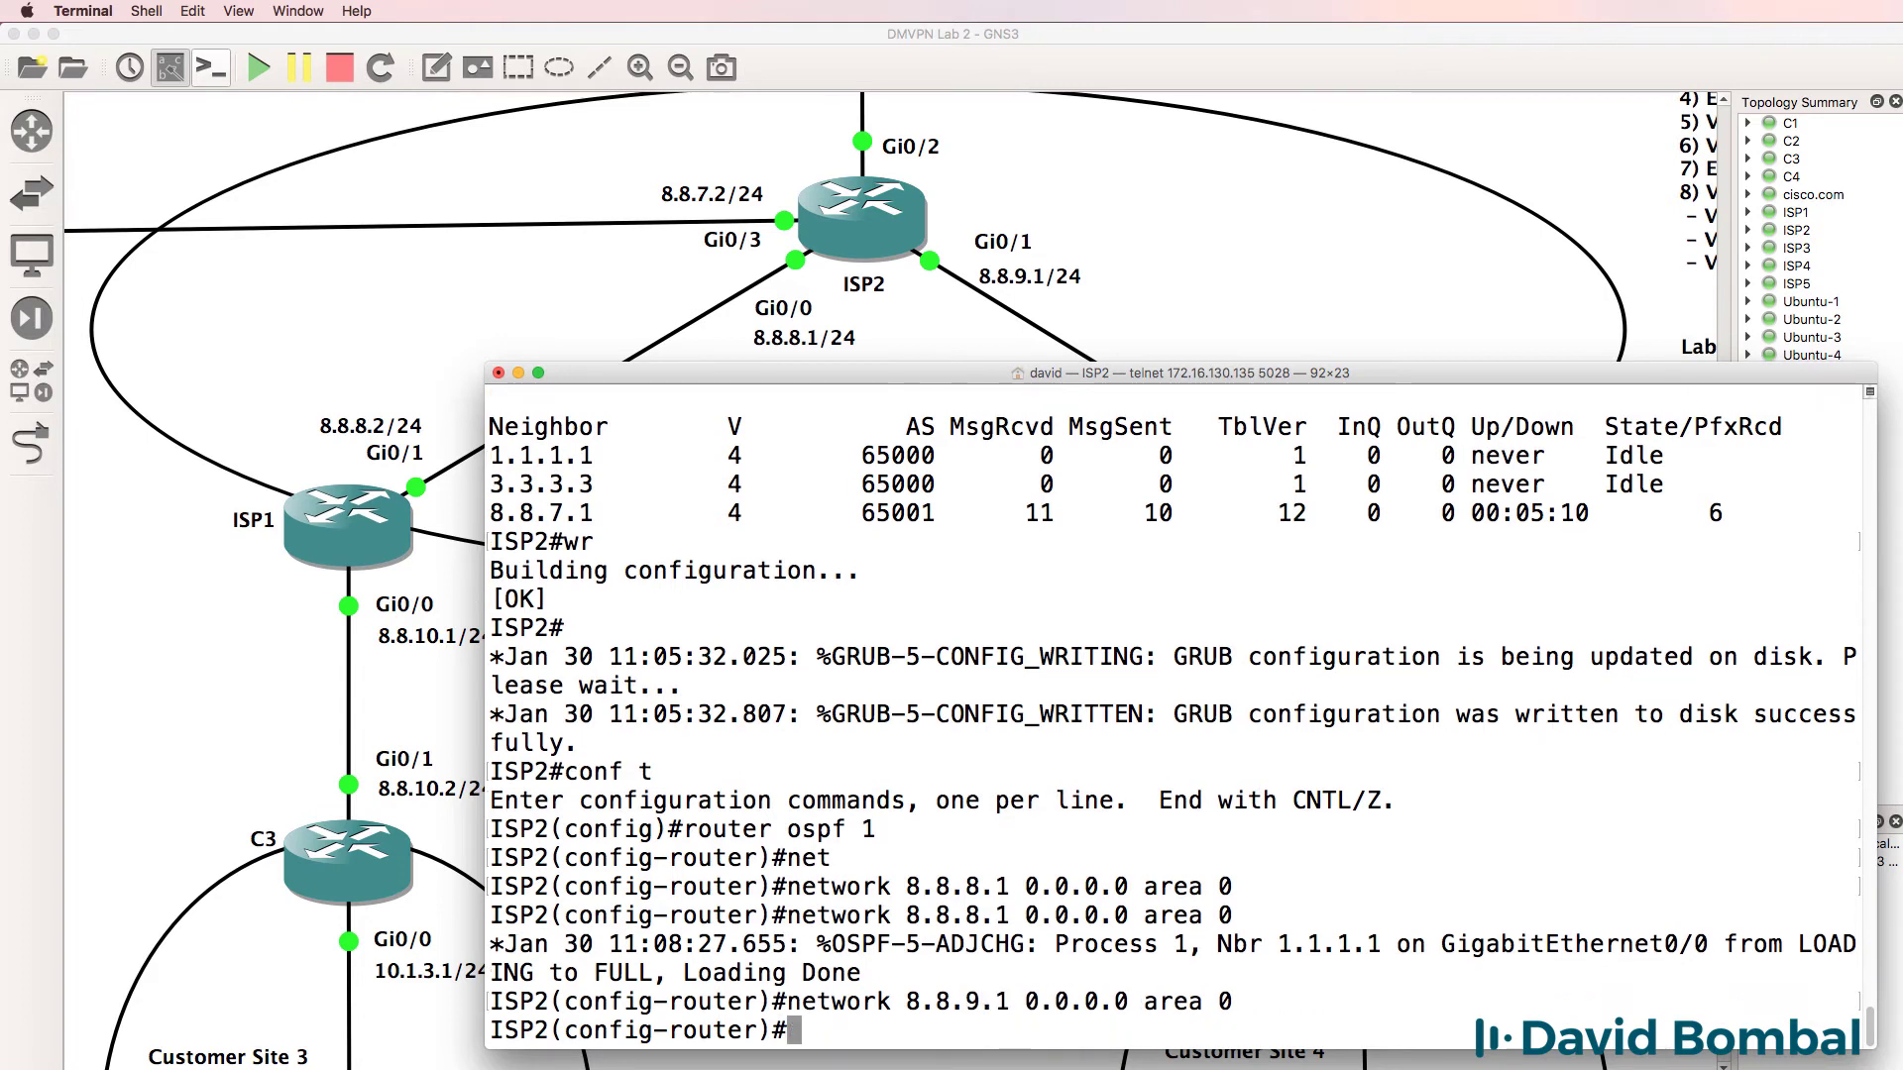
{"action": "type", "text": "net"}
{"action": "key", "text": "Tab"}
{"action": "type", "text": "1.1.1.1"}
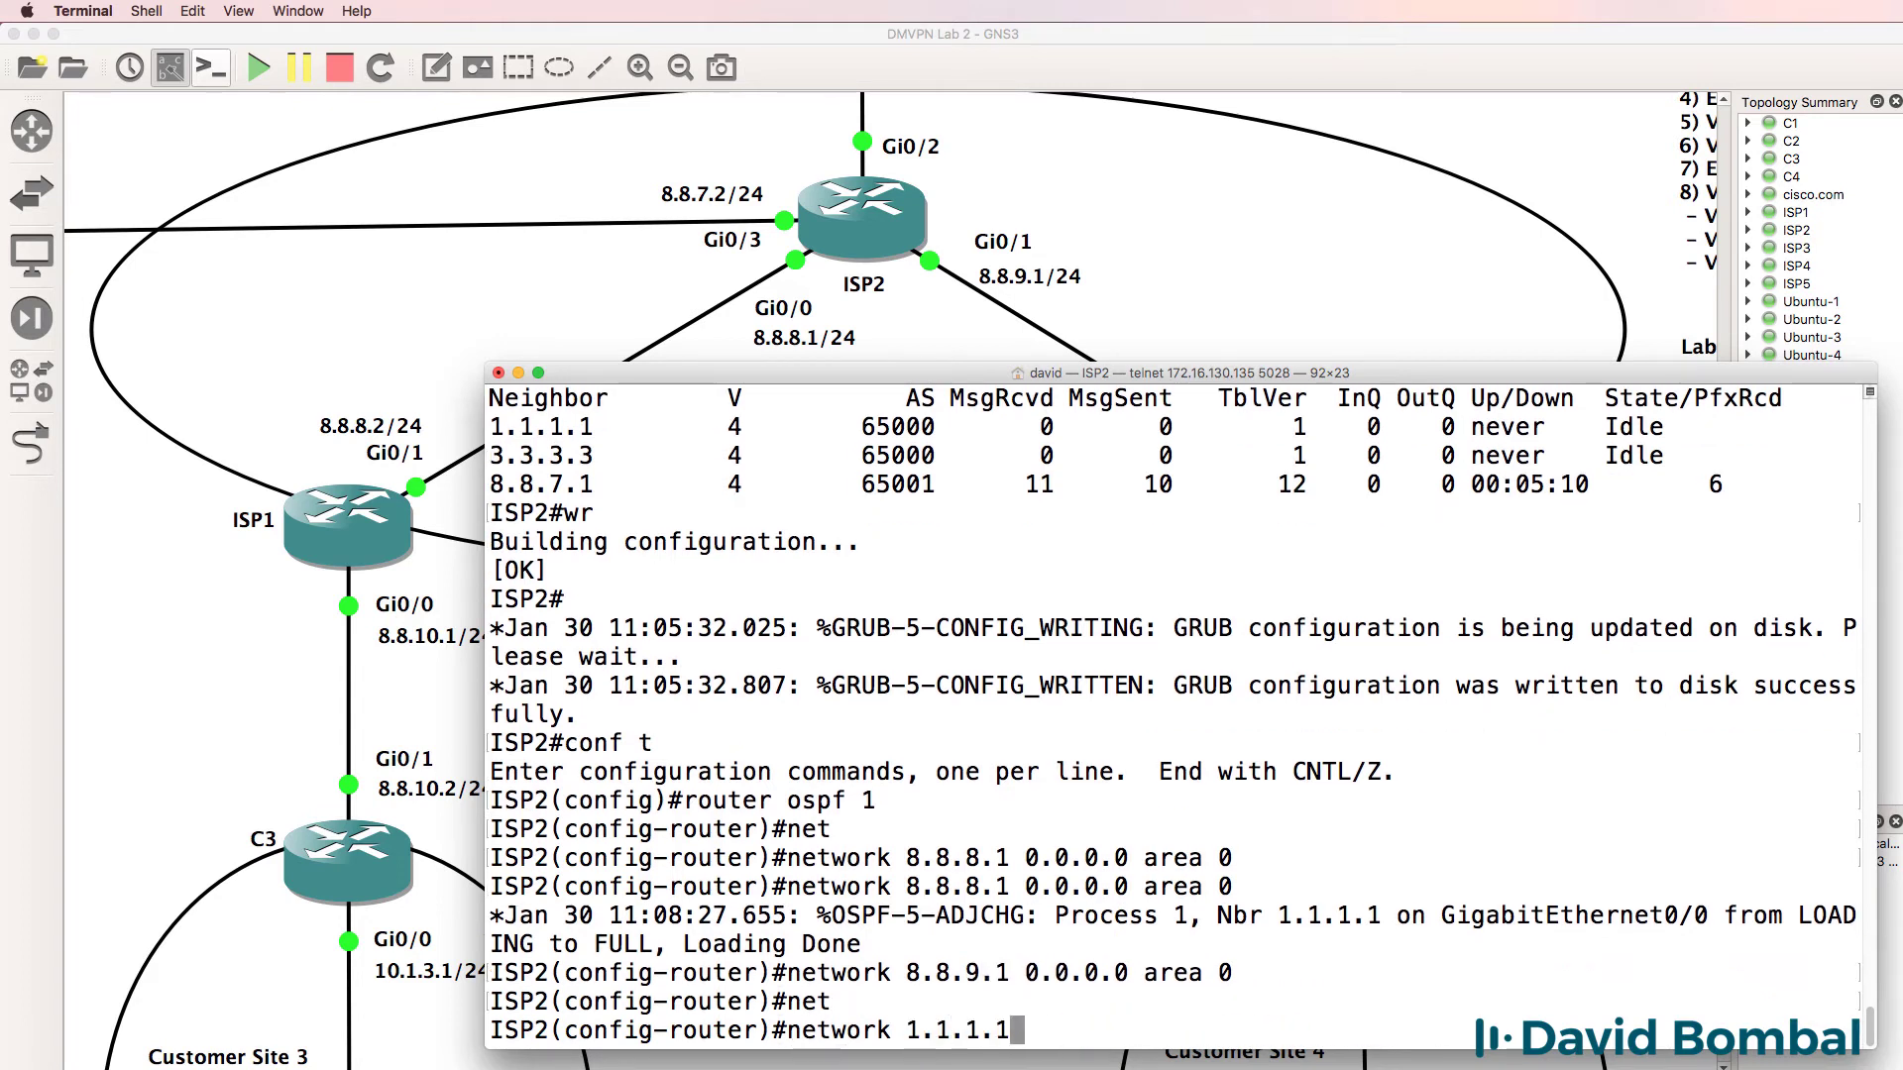
{"action": "key", "text": "BackSpace"}
{"action": "key", "text": "BackSpace"}
{"action": "key", "text": "BackSpace"}
{"action": "key", "text": "BackSpace"}
{"action": "key", "text": "BackSpace"}
{"action": "key", "text": "BackSpace"}
{"action": "key", "text": "BackSpace"}
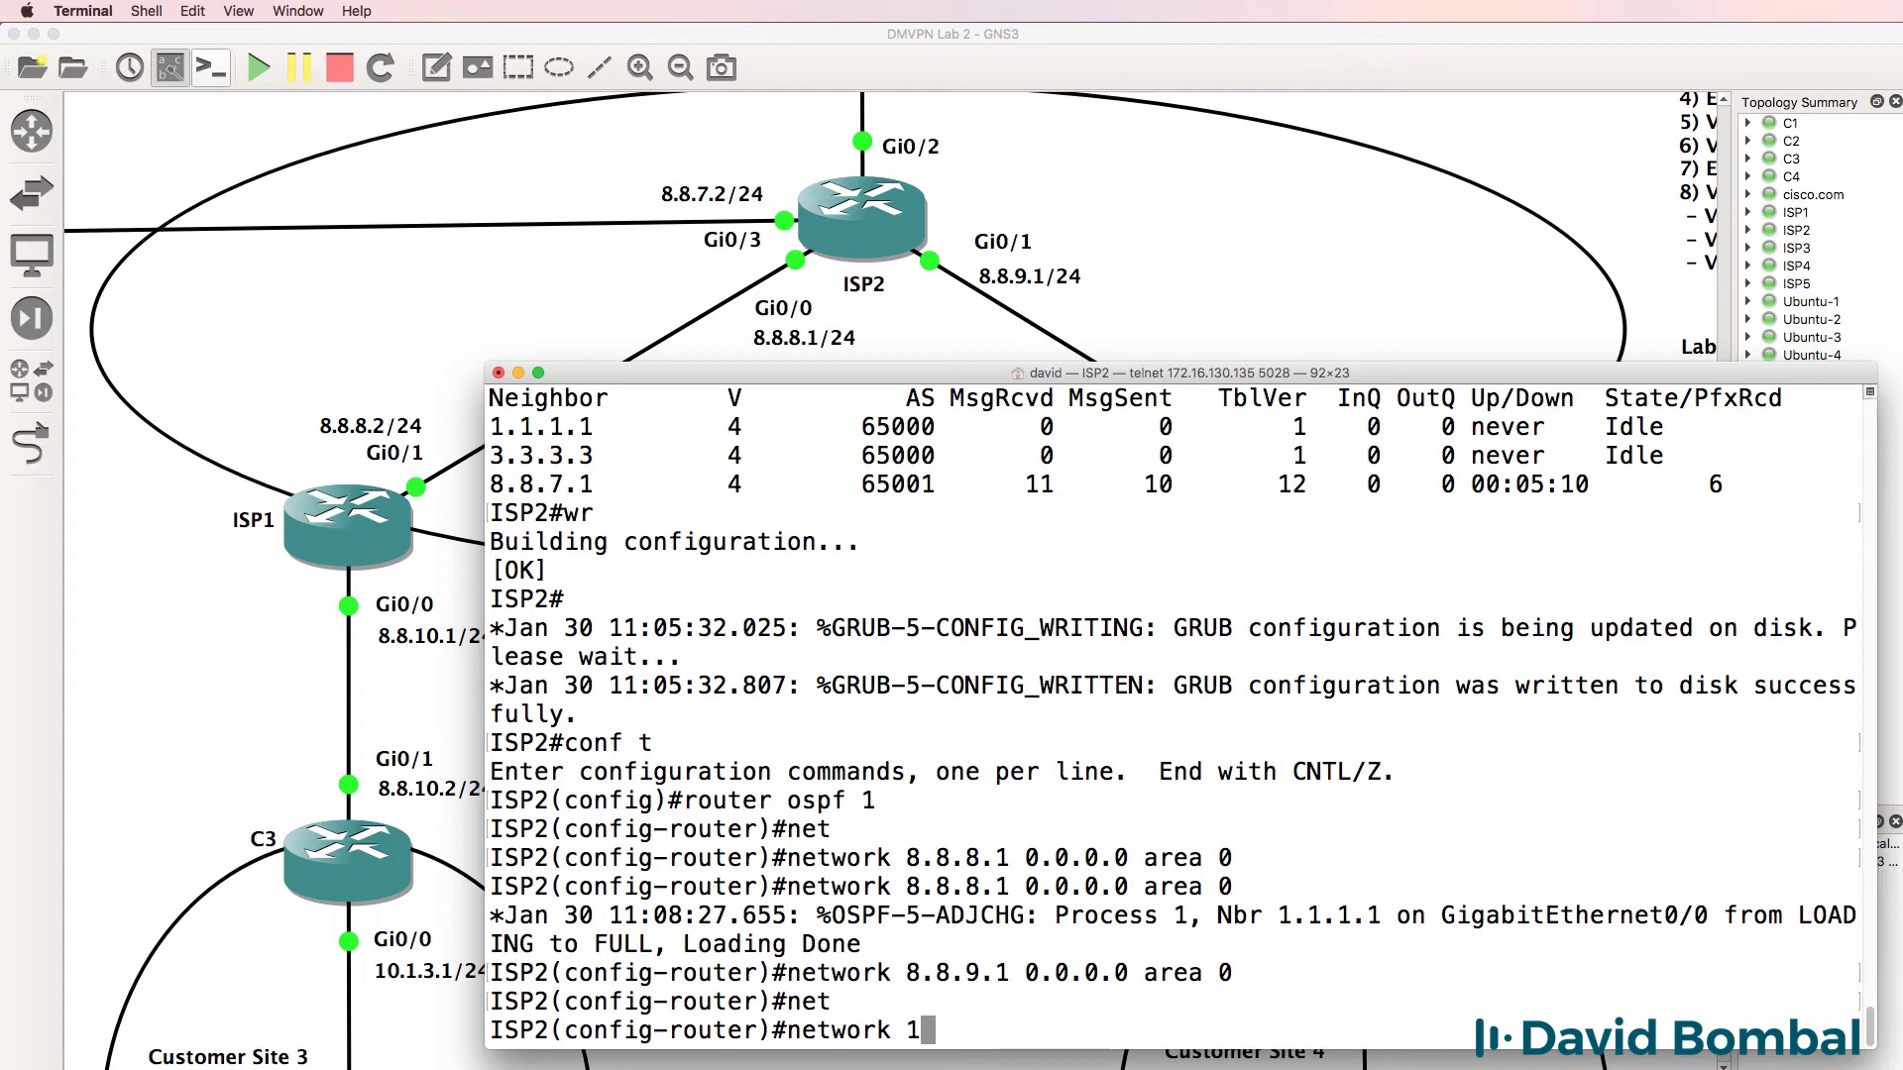
{"action": "type", "text": "2.2.2.2 0.0.0.0 area 0"}
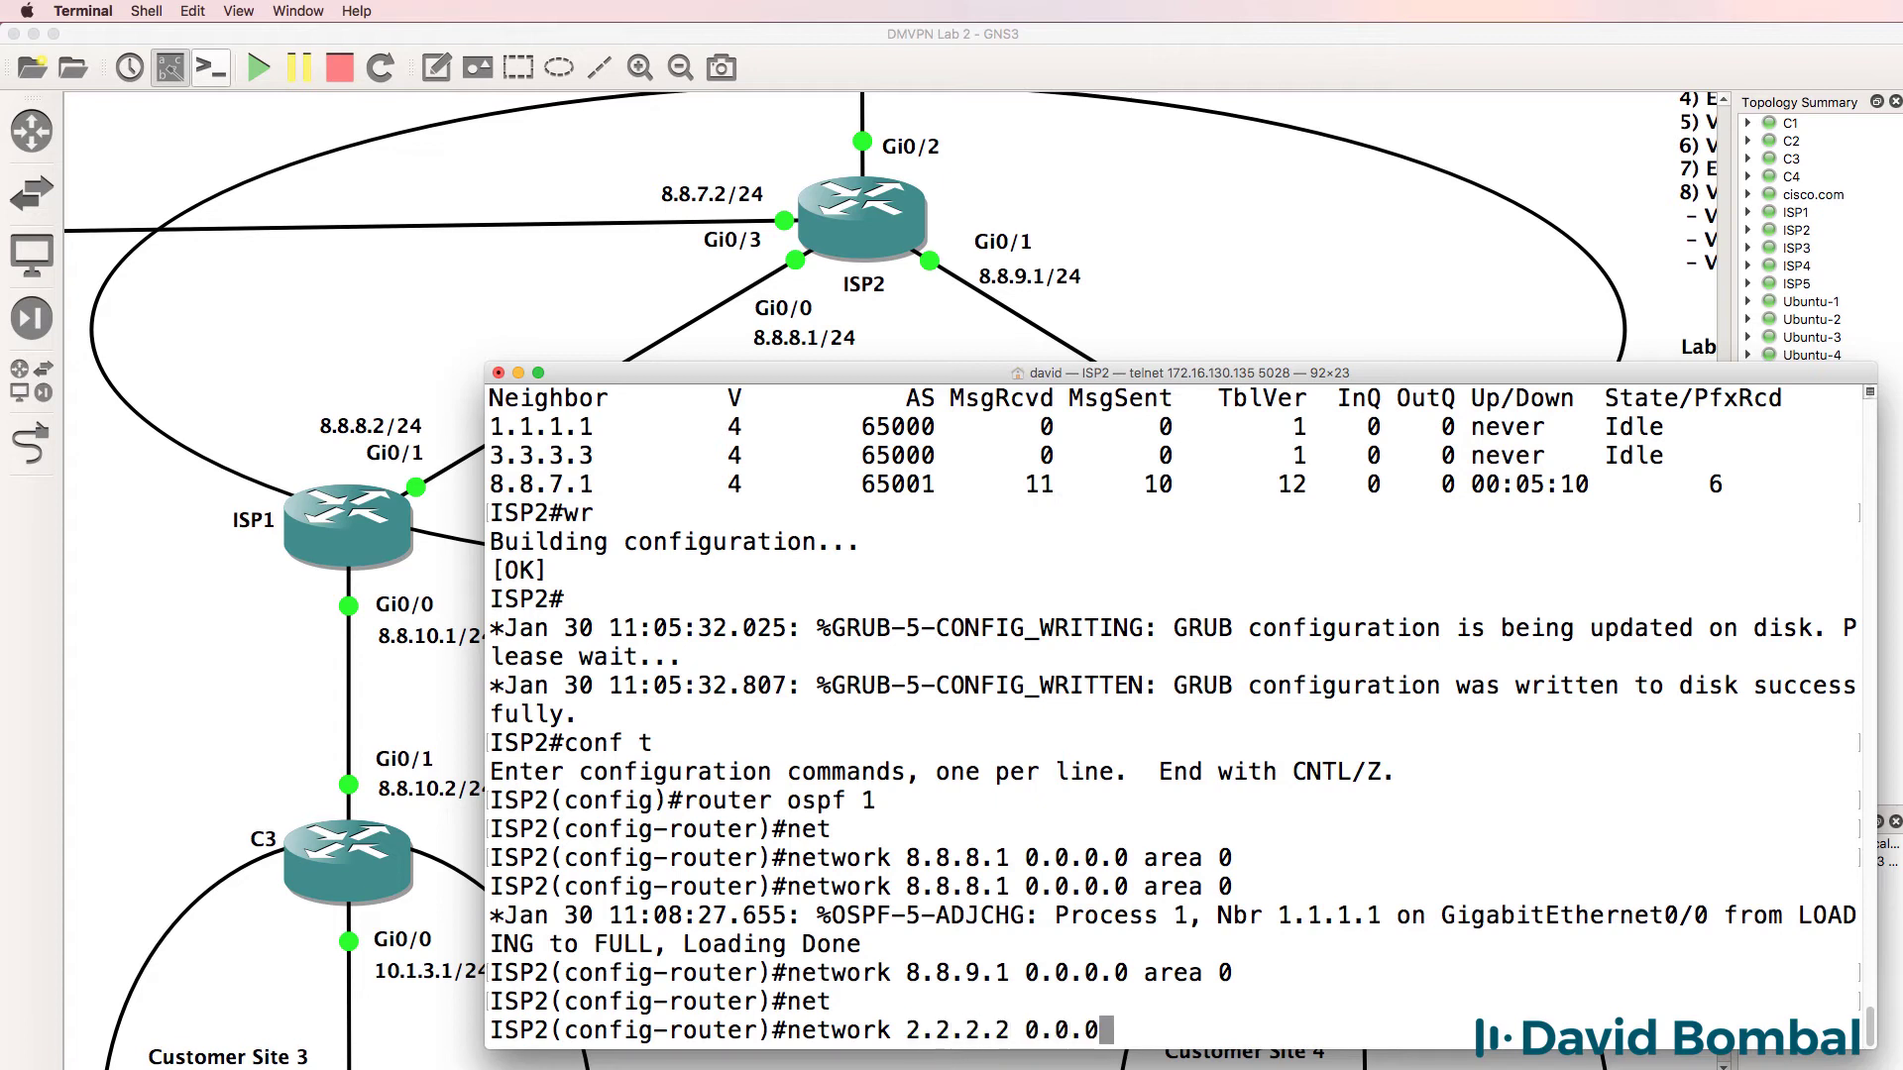
Step: Add 2.2.2.2 0.0.0.0 to area 0, then check the routing table for OSPF route 1.1.1.1 [110/2]
{"action": "key", "text": "Return"}
{"action": "type", "text": "end"}
{"action": "key", "text": "Return"}
{"action": "key", "text": "Return"}
{"action": "key", "text": "Return"}
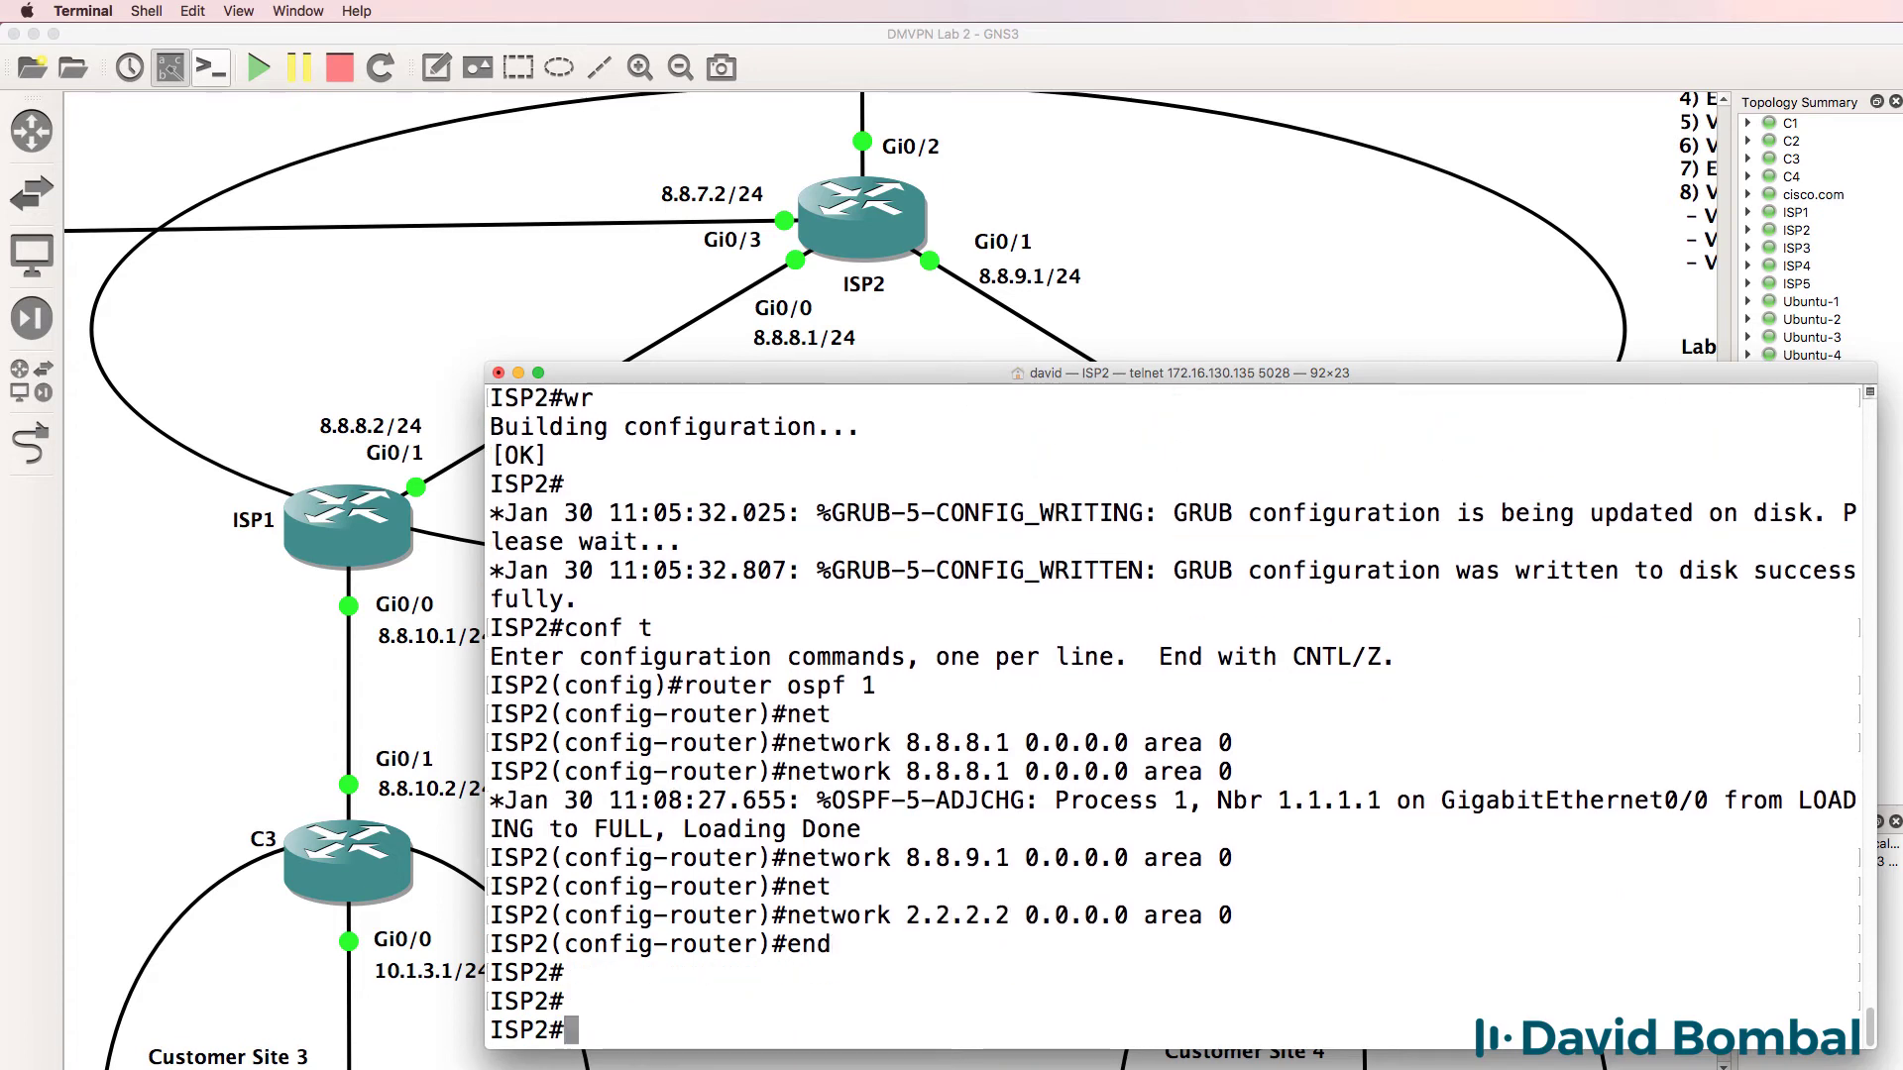
{"action": "type", "text": "sh ip rout"}
{"action": "key", "text": "Return"}
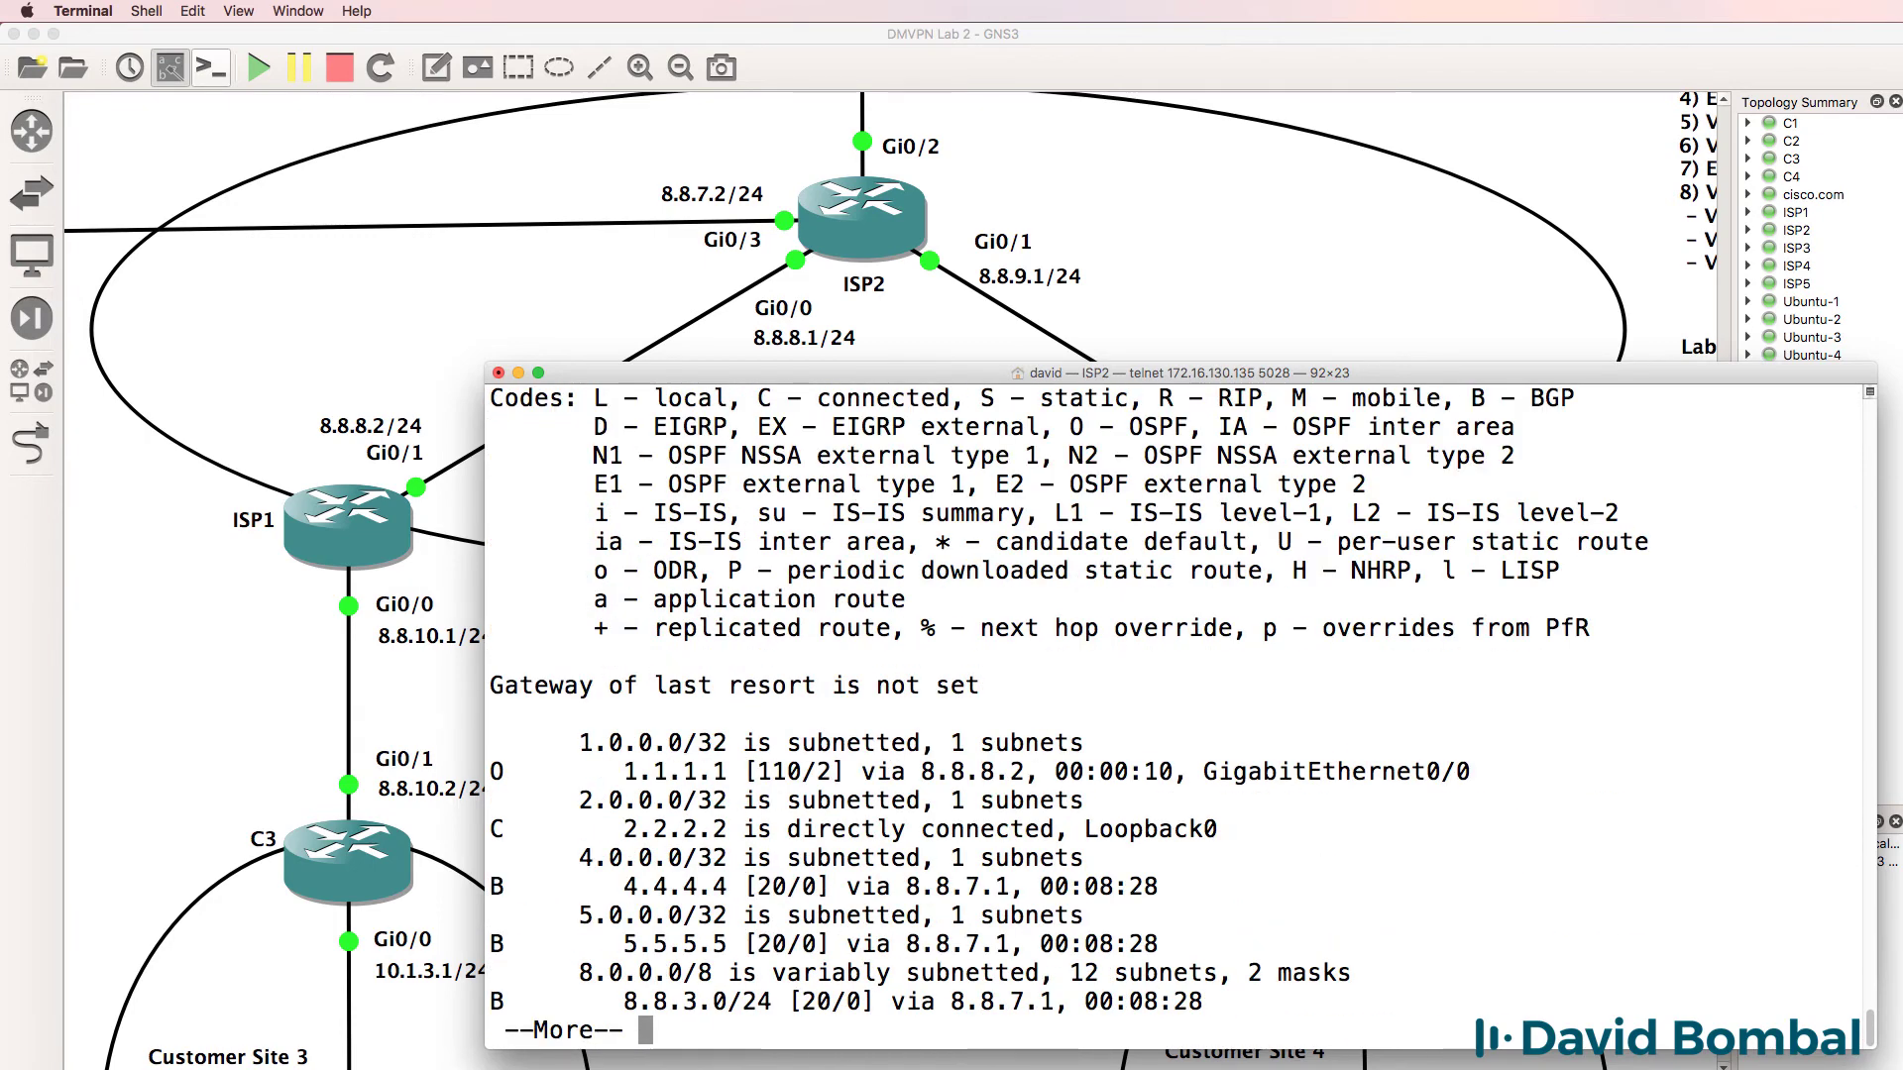
{"action": "key", "text": "space"}
{"action": "scroll", "coordinate": [1010, 710], "scroll_direction": "up", "scroll_amount": 2}
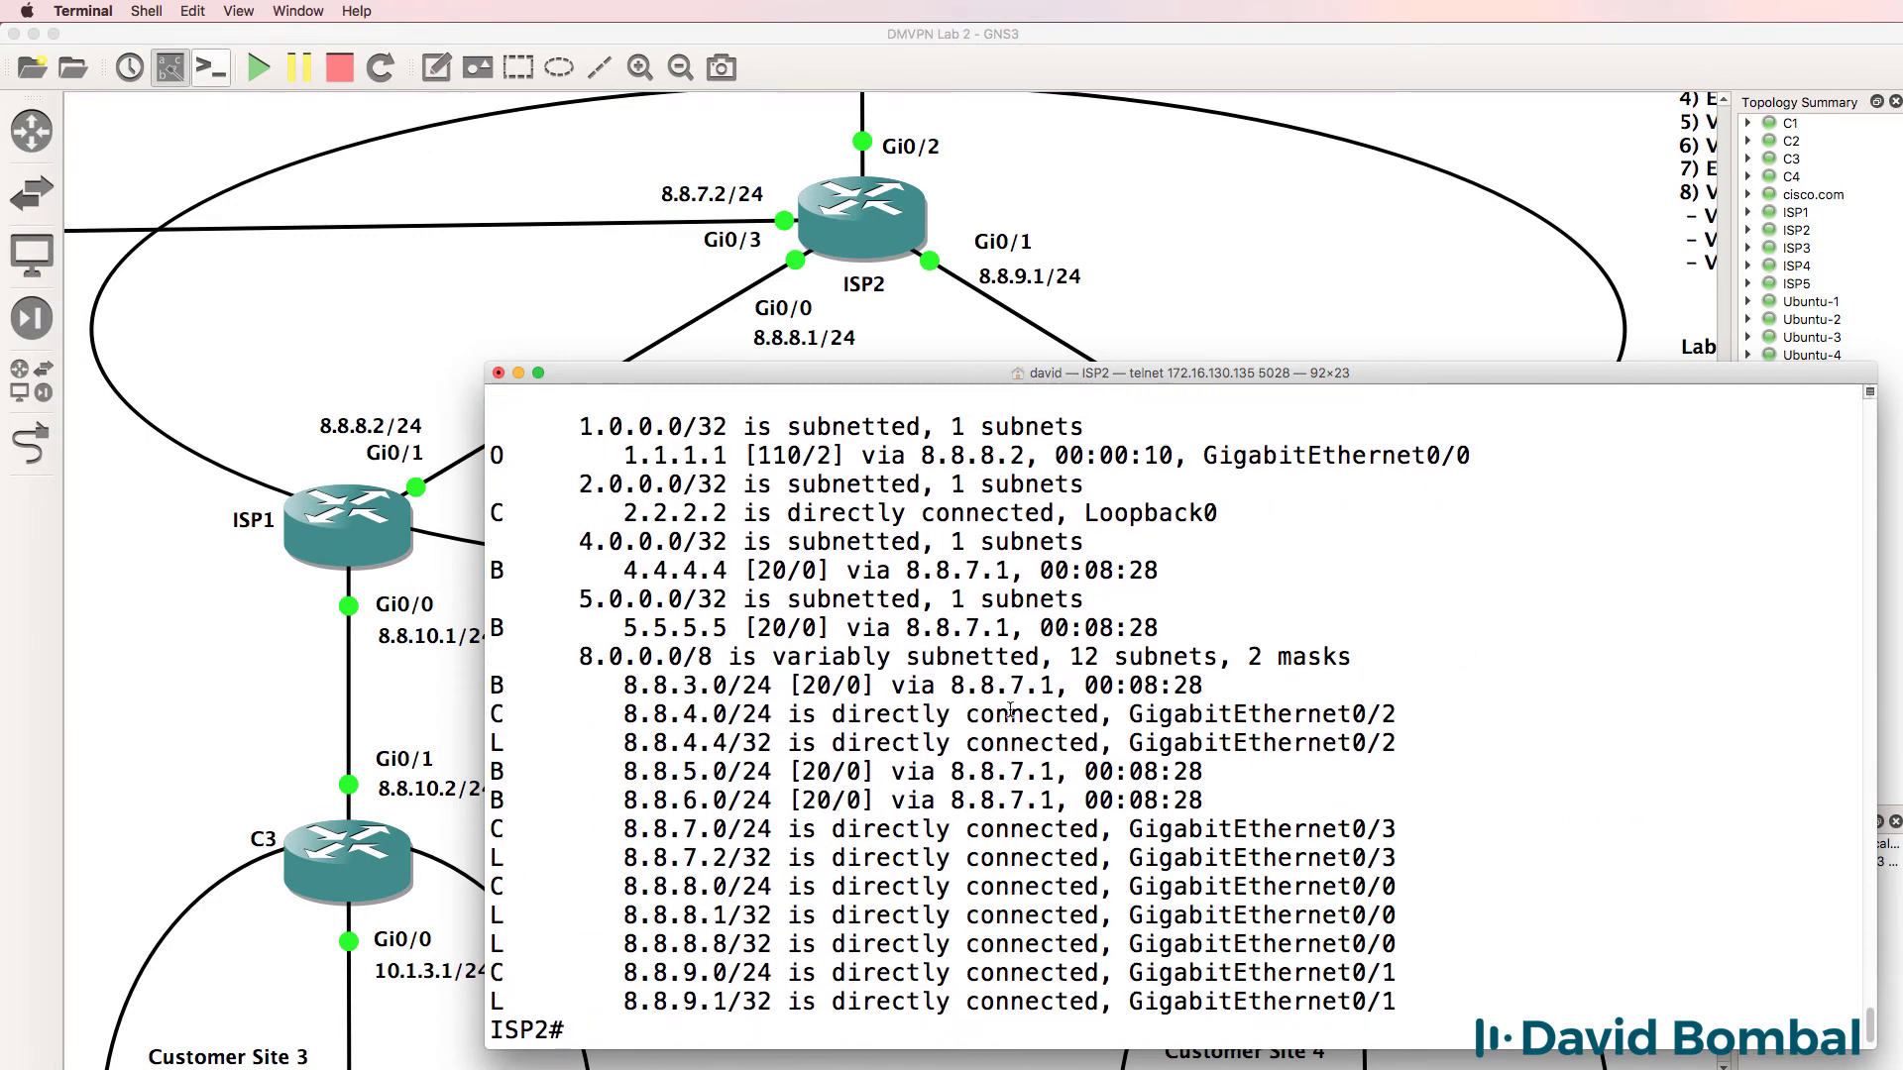
{"action": "left_click_drag", "start_coordinate": [596, 452], "coordinate": [859, 459]}
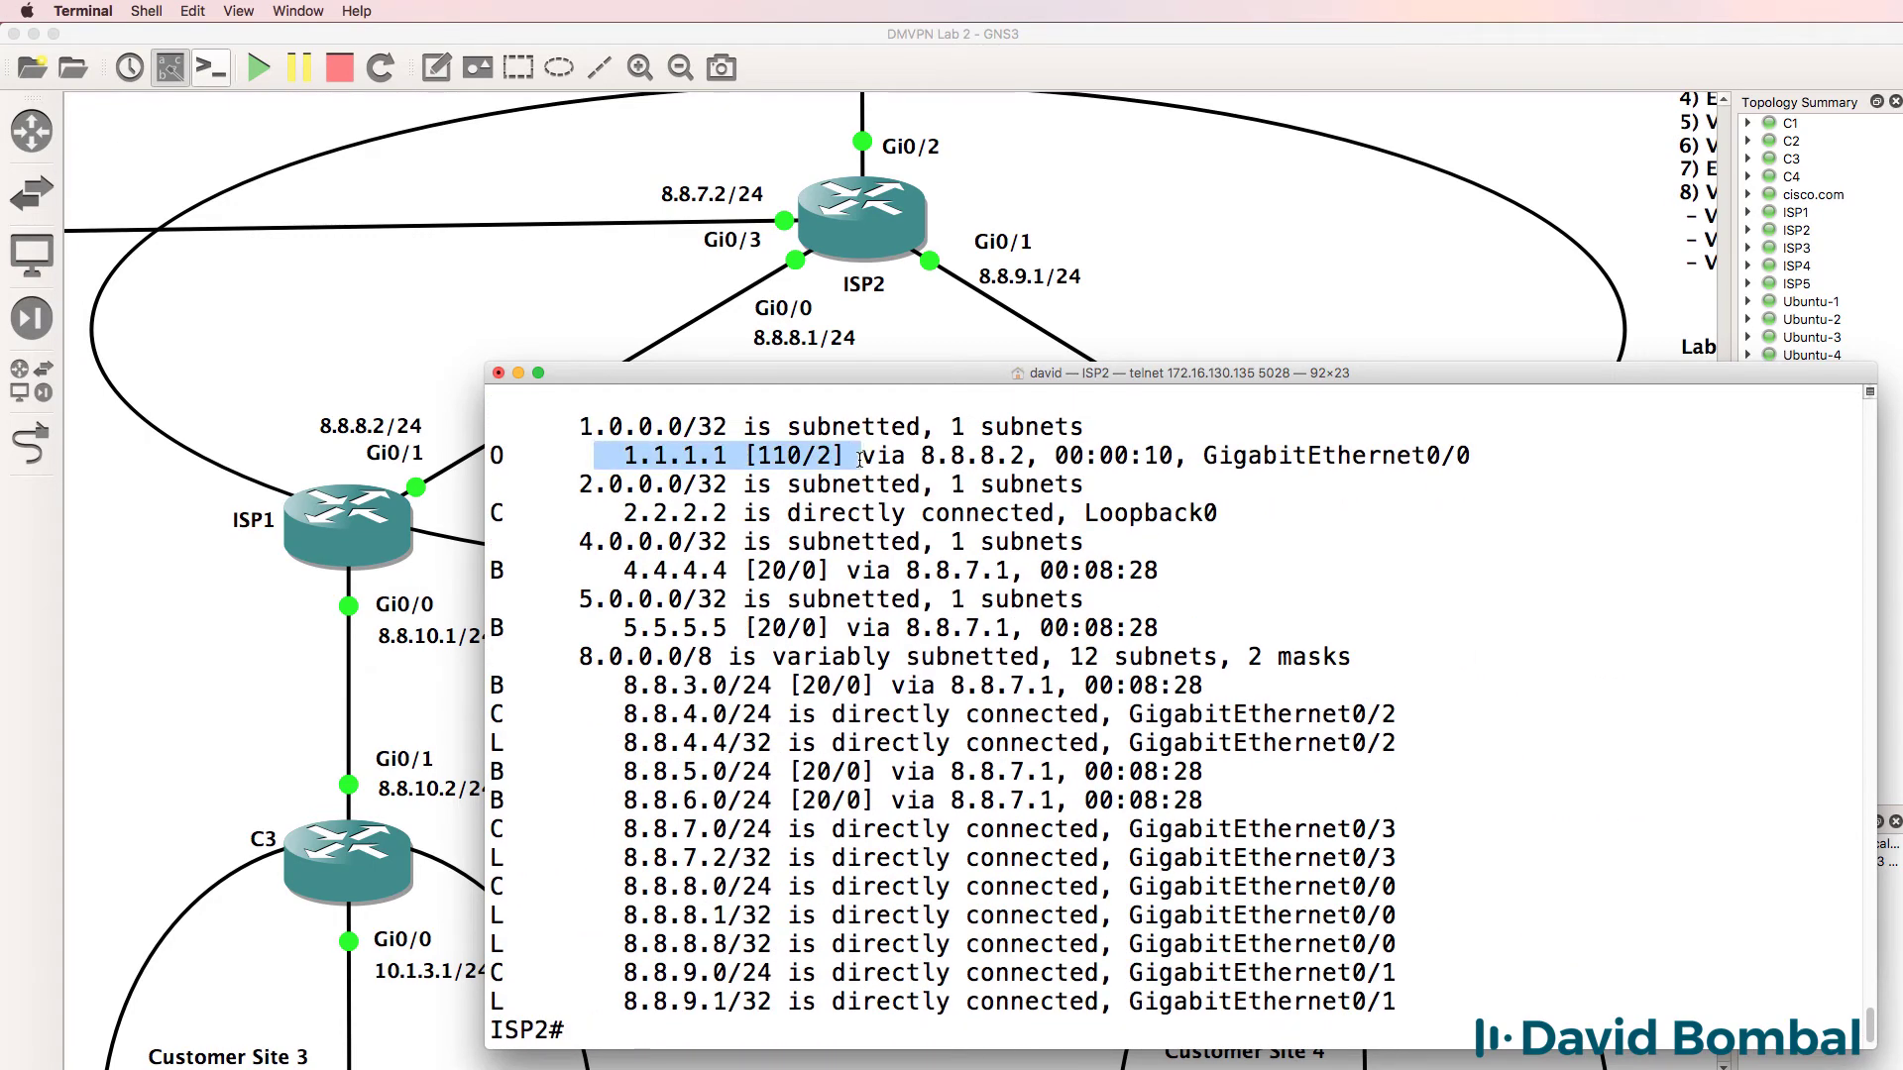
{"action": "left_click_drag", "start_coordinate": [564, 456], "coordinate": [494, 454]}
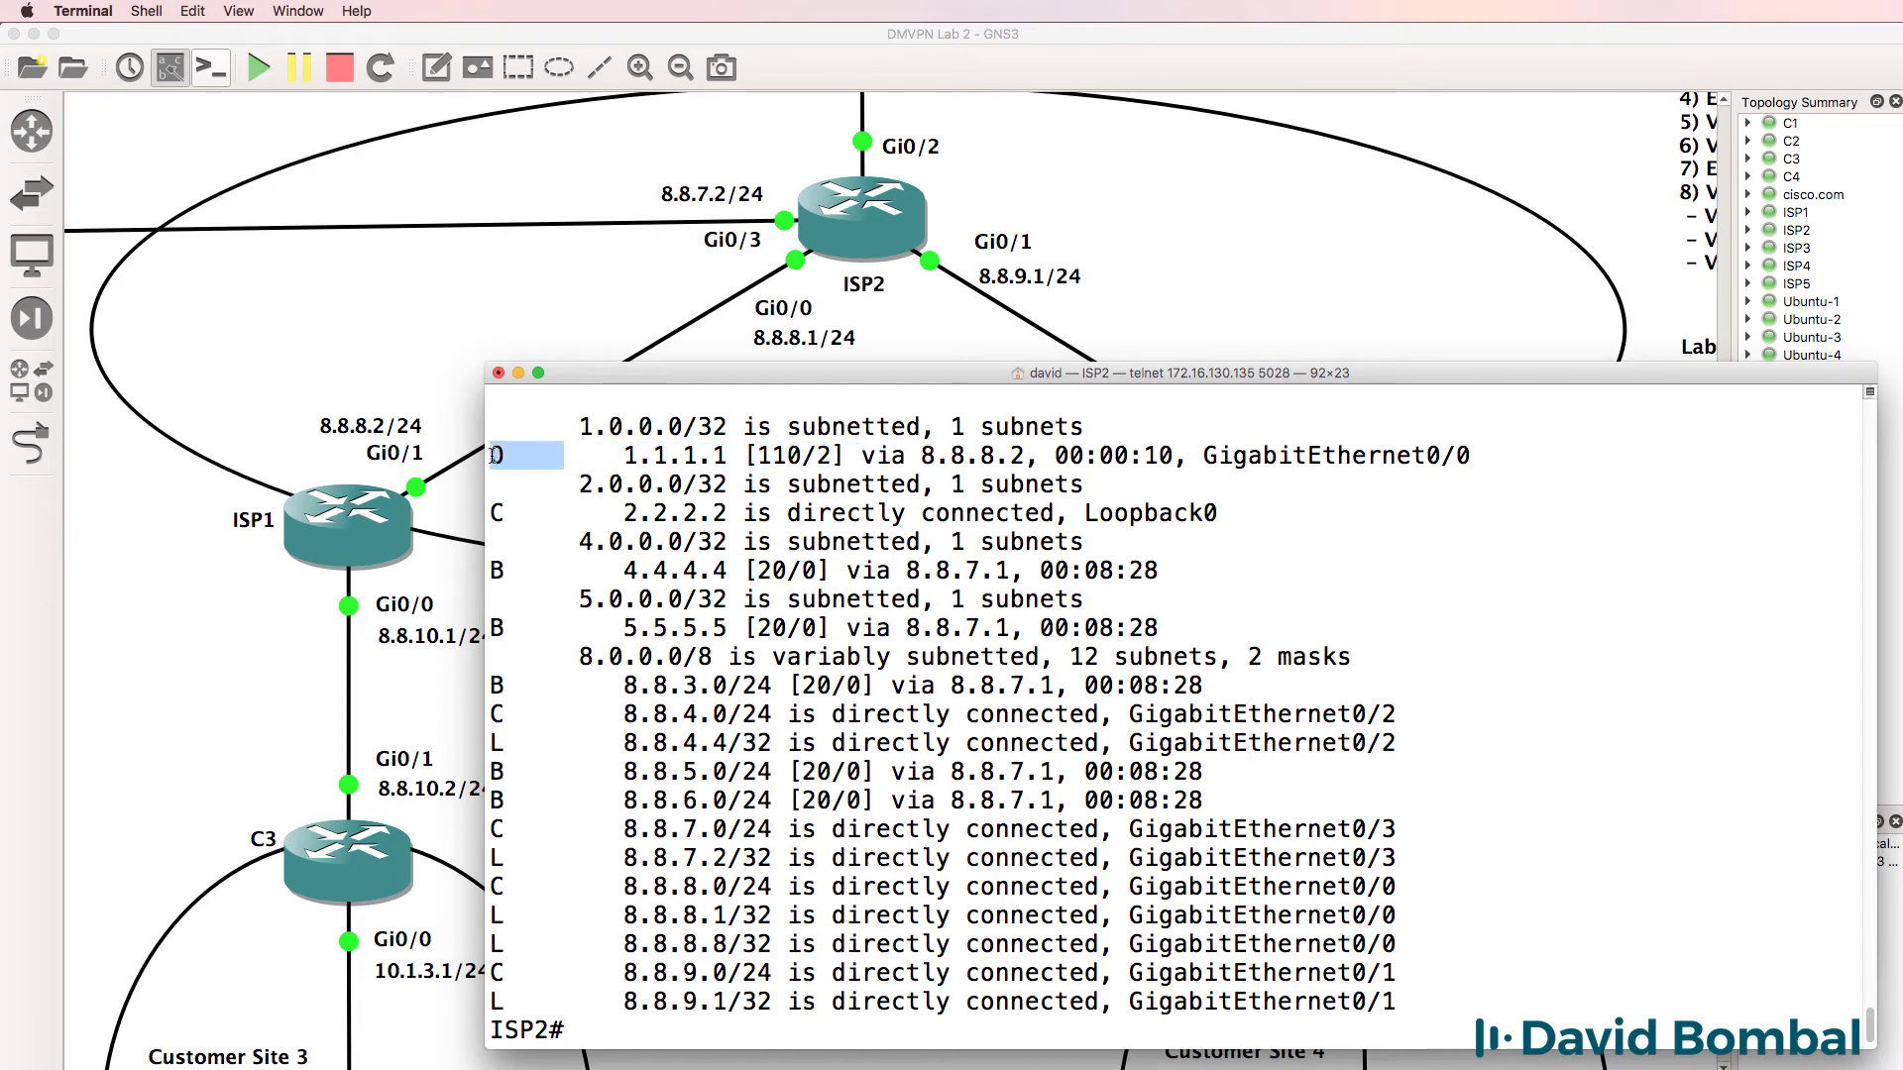
Step: Show ISP2's BGP table and highlight 1.1.1.1/32 flagged as RIB-failure
{"action": "type", "text": "sh ip bgp"}
{"action": "key", "text": "Return"}
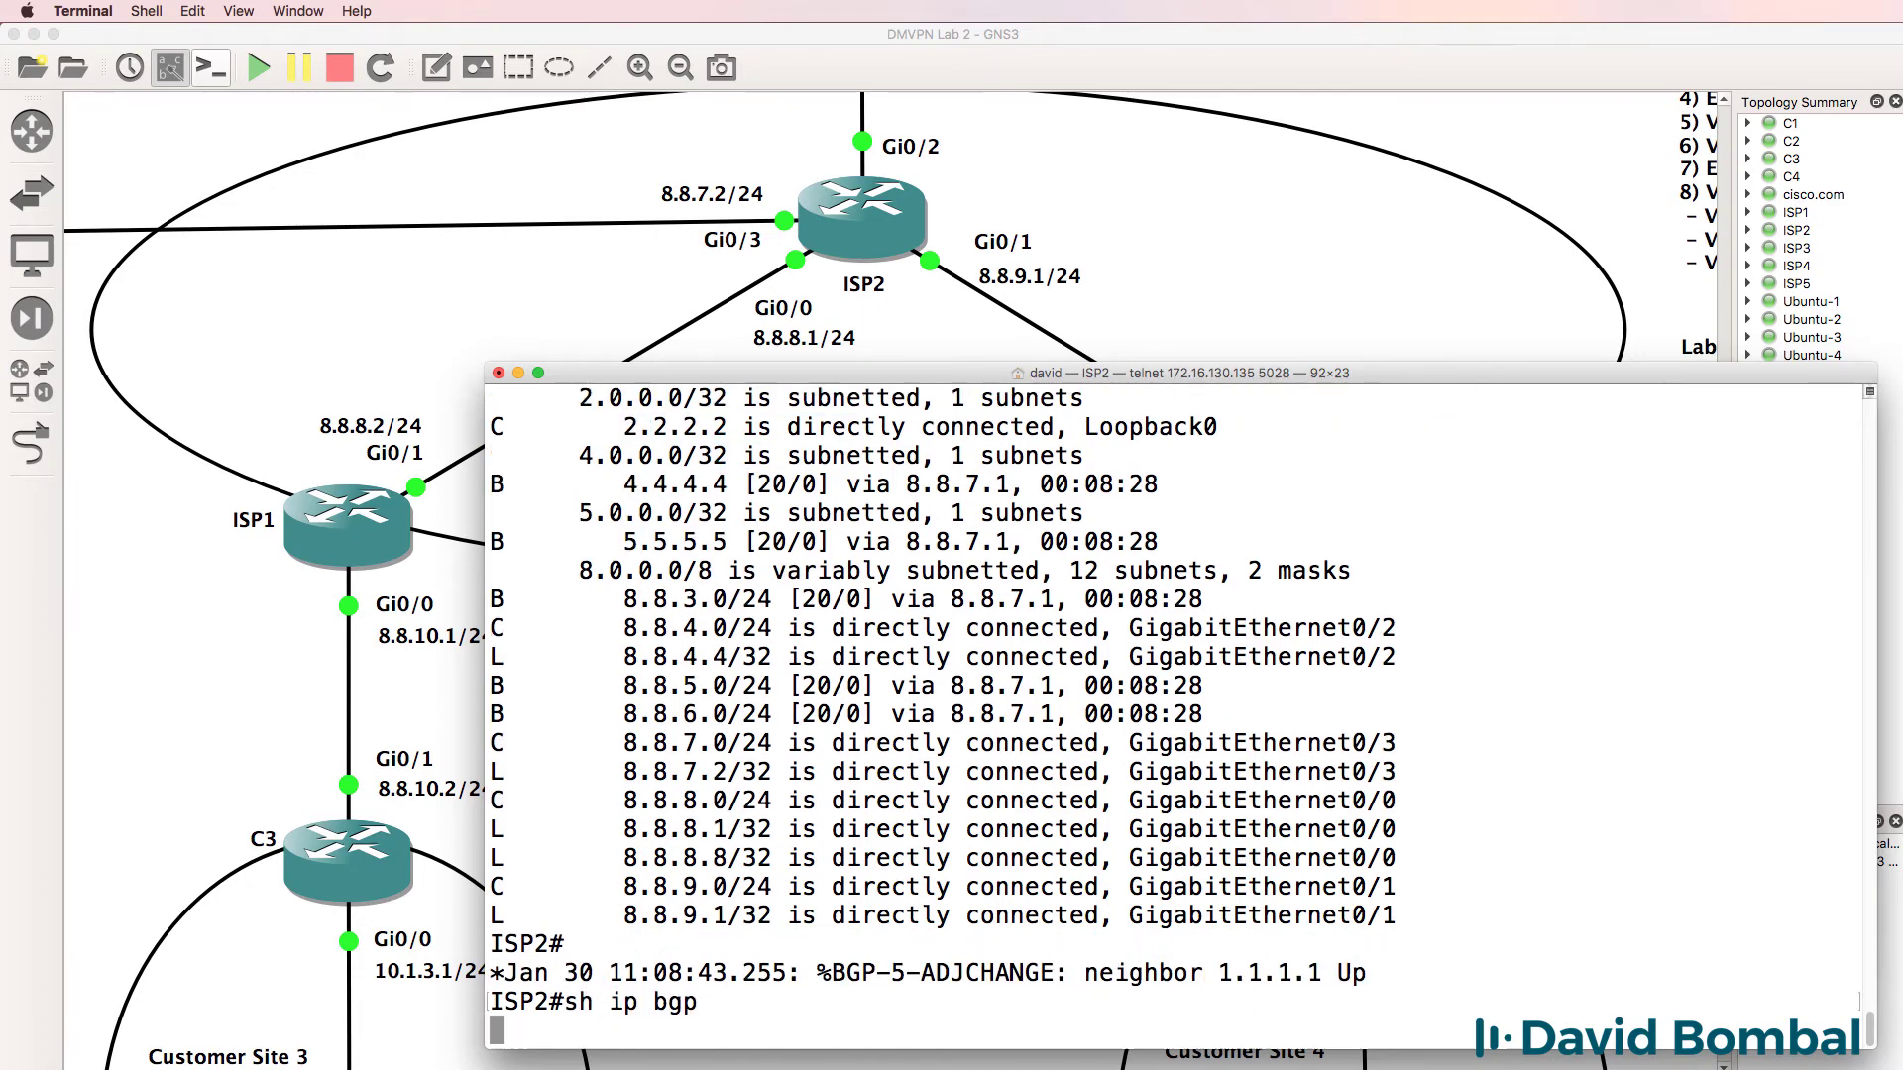
{"action": "left_click_drag", "start_coordinate": [533, 626], "coordinate": [506, 626]}
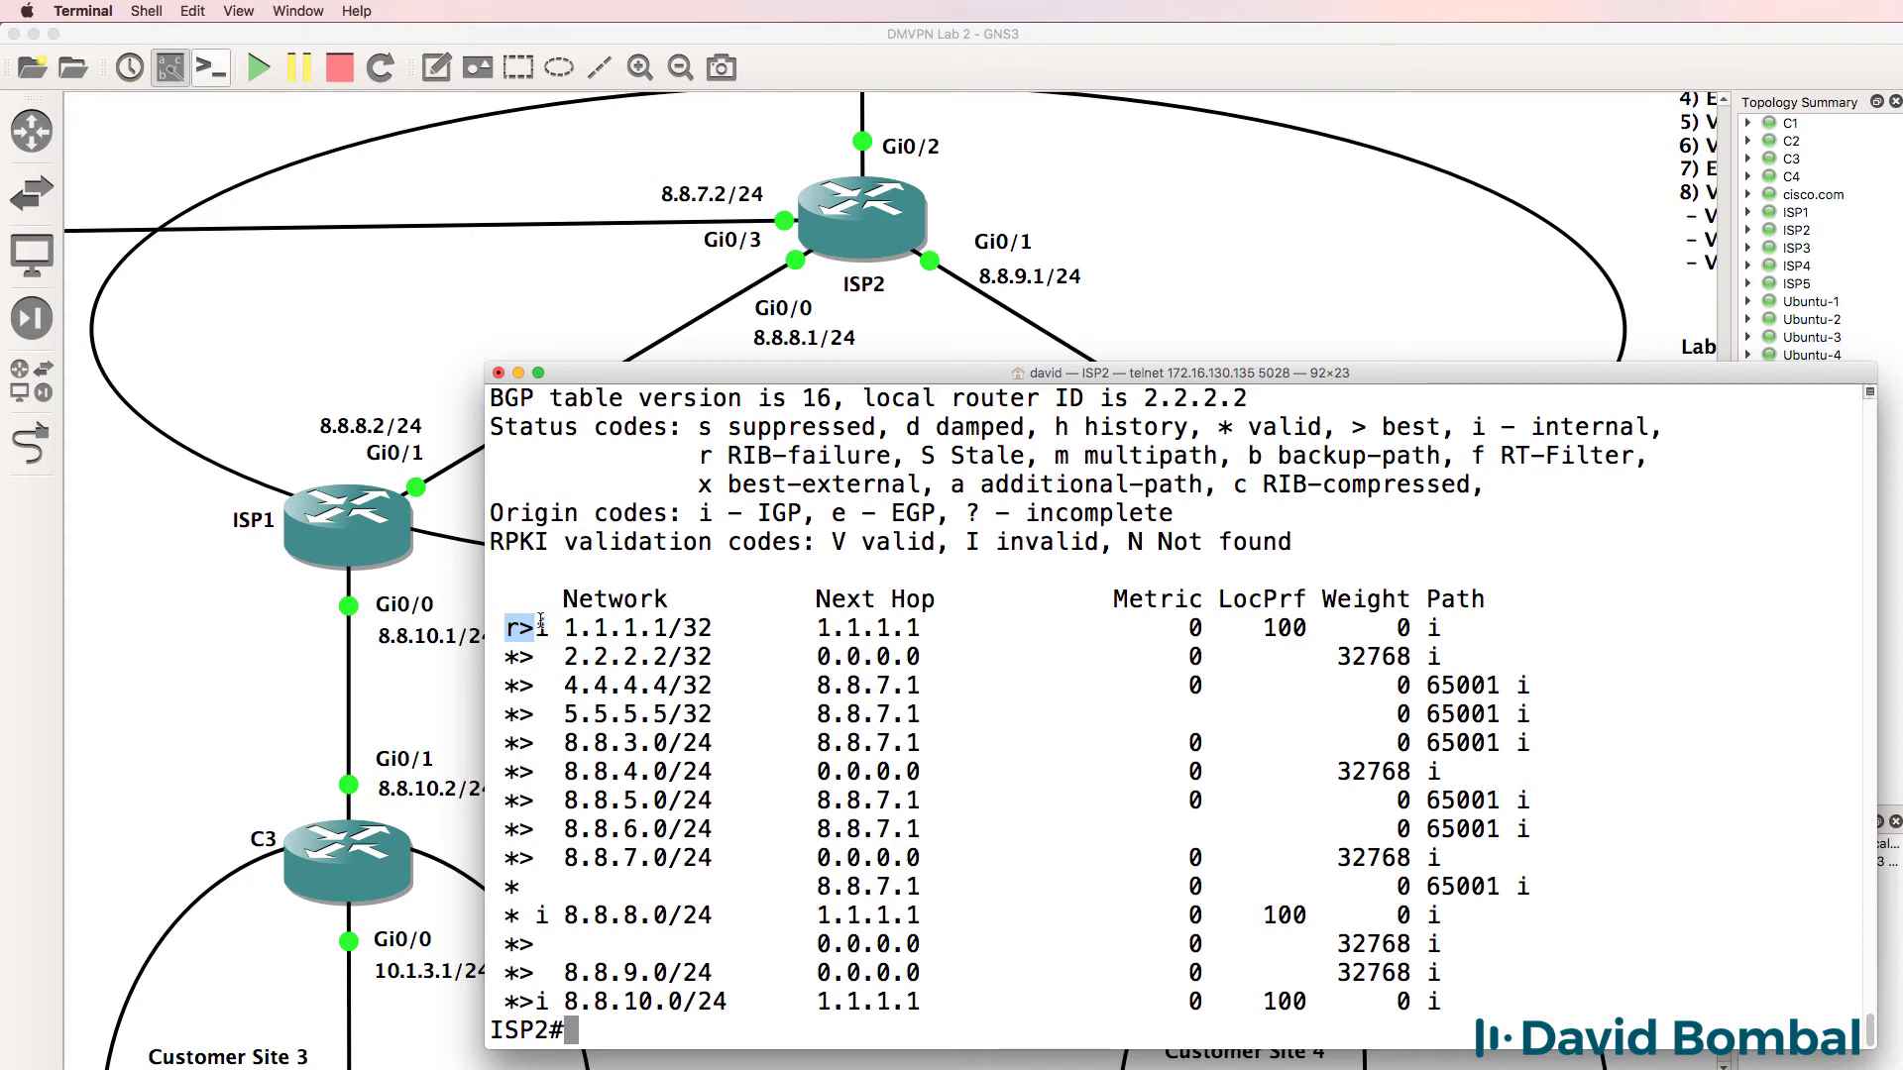
{"action": "left_click_drag", "start_coordinate": [685, 465], "coordinate": [971, 448]}
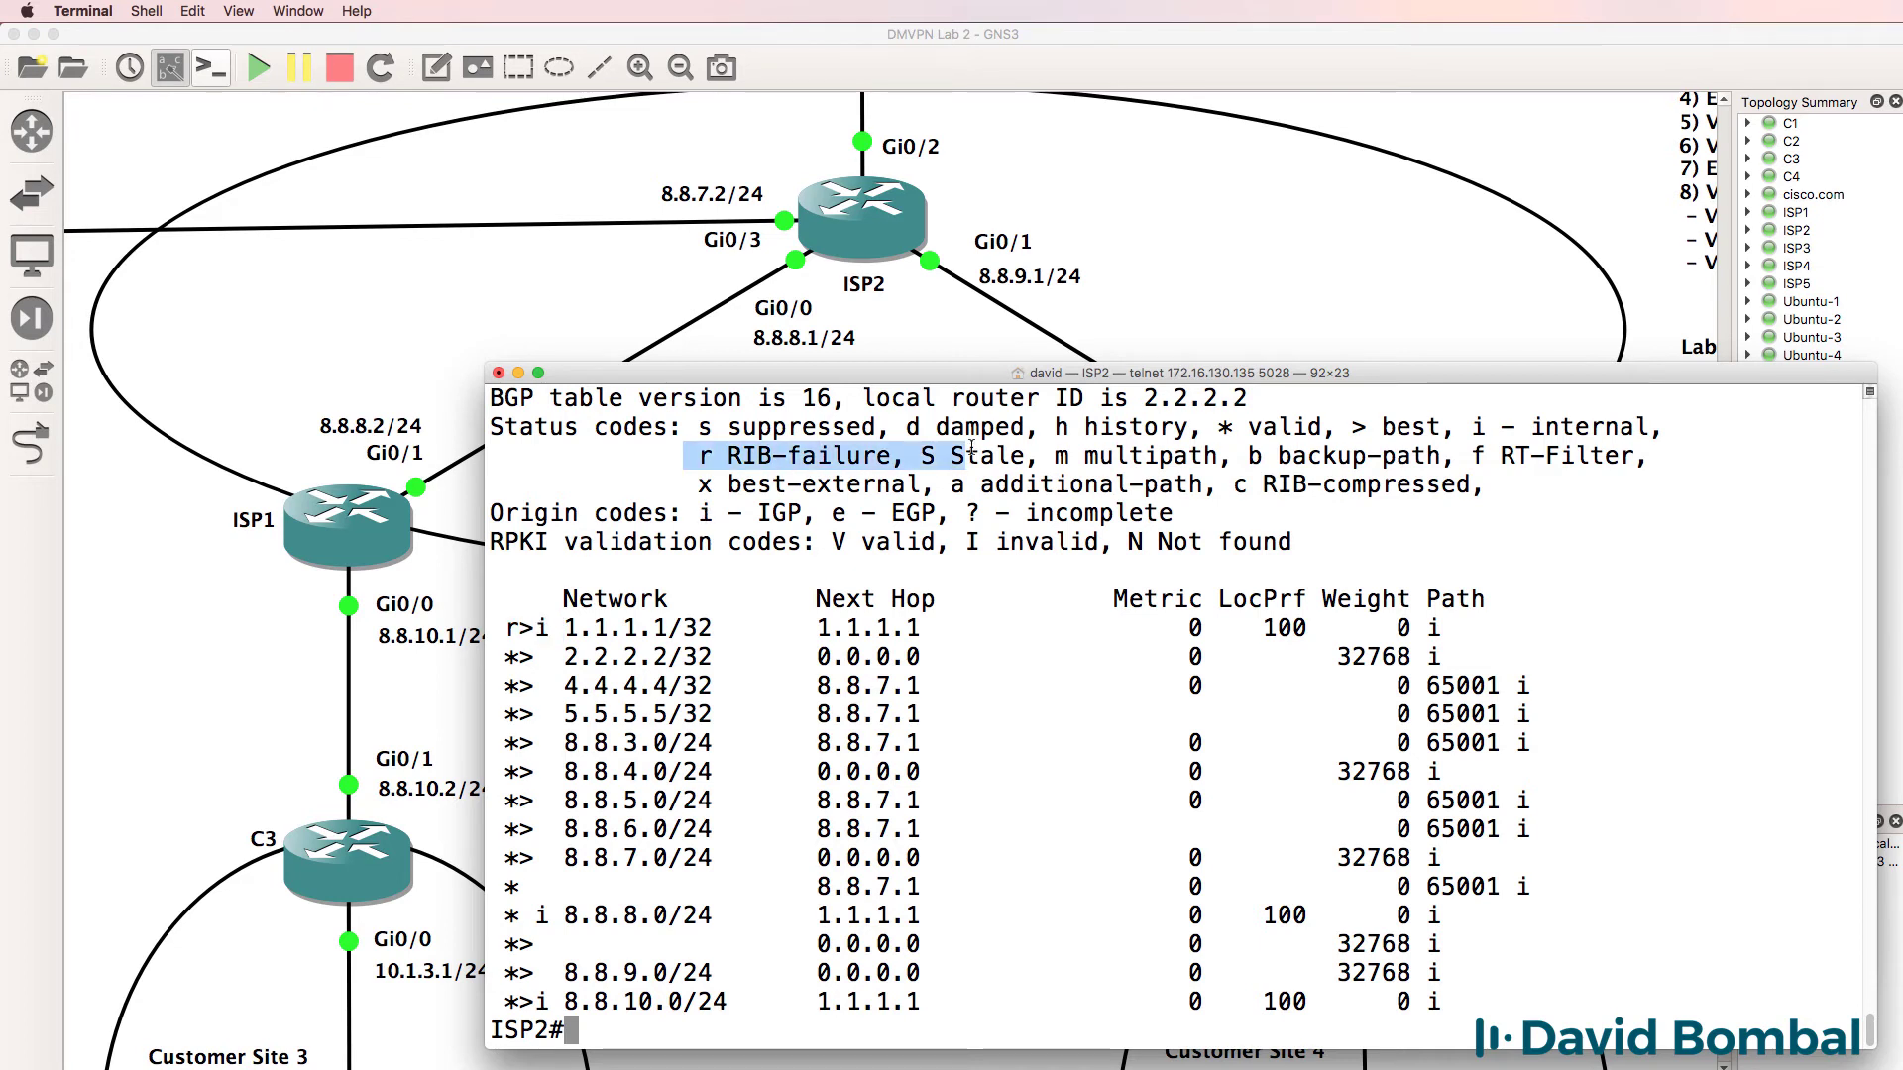
{"action": "left_click_drag", "start_coordinate": [506, 626], "coordinate": [1495, 637]}
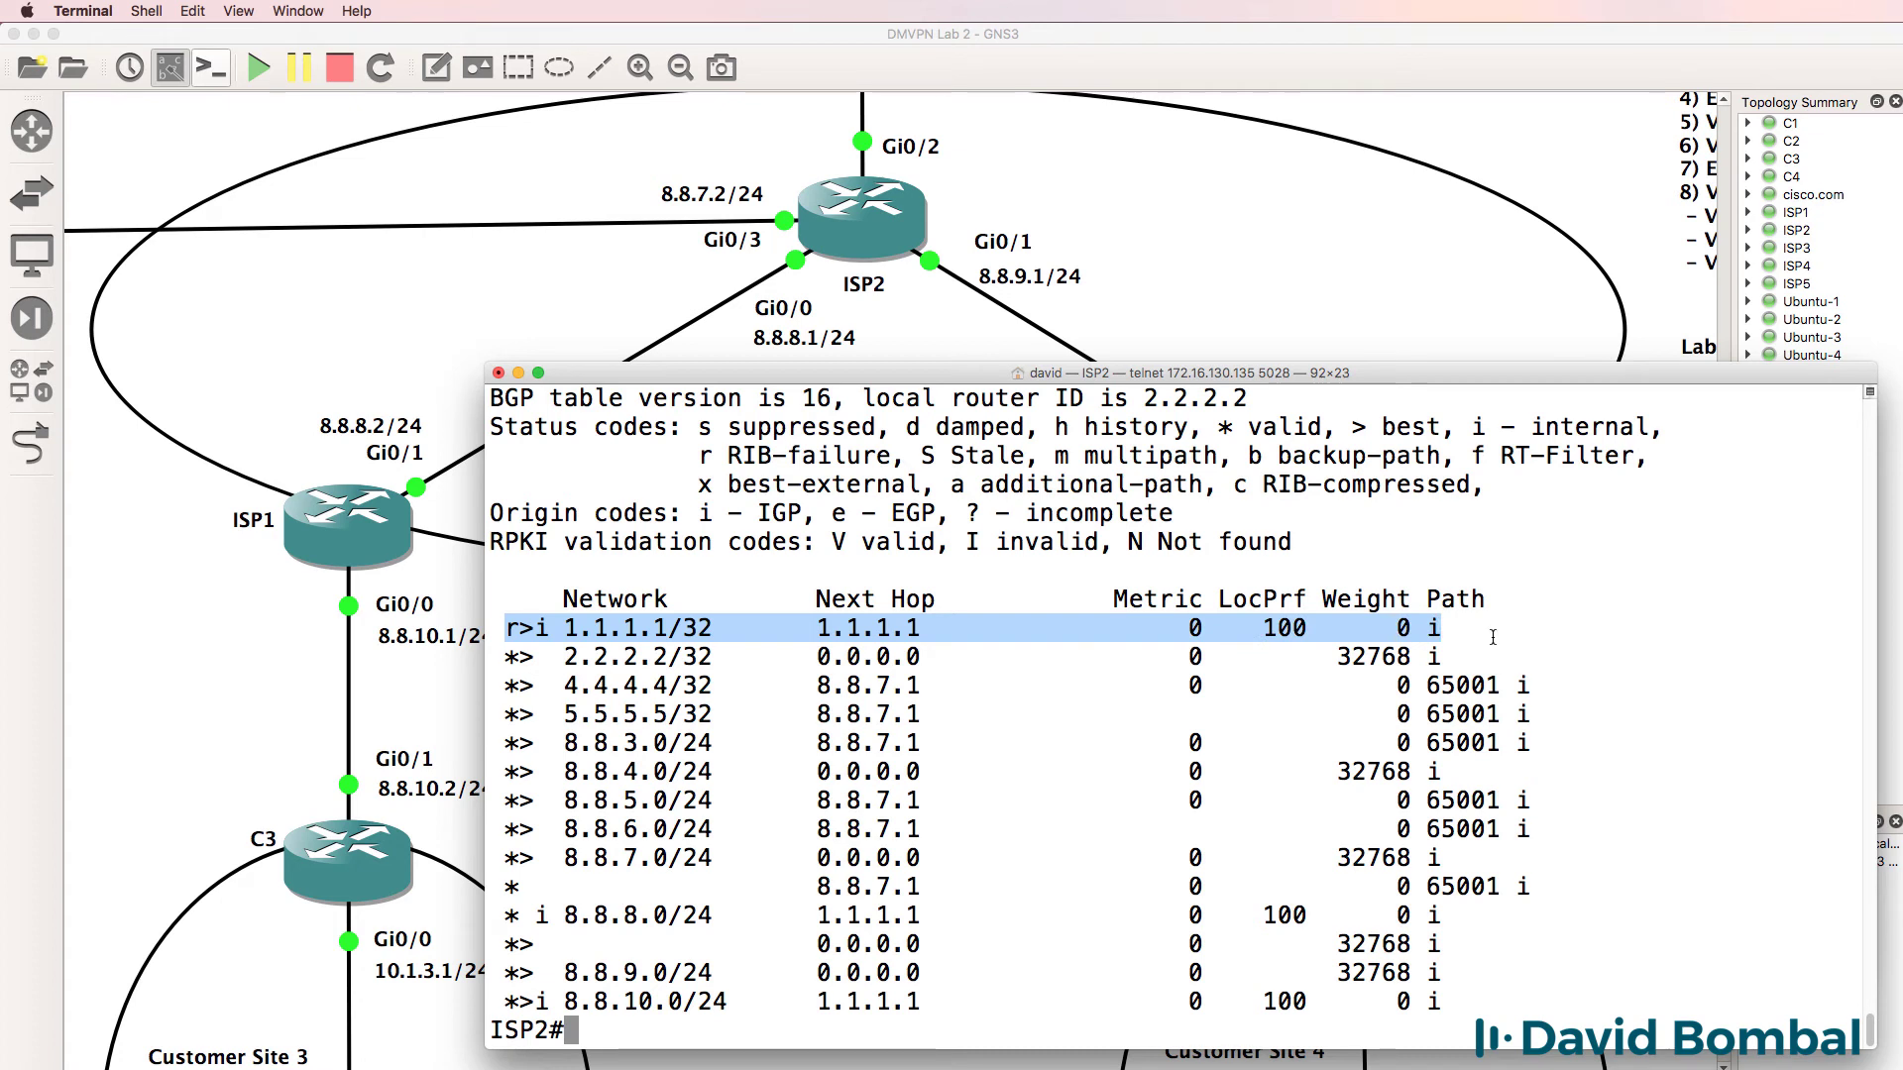
Step: Recheck ISP2's routing table, noting 1.1.1.1 as an OSPF route with distance 110
{"action": "type", "text": "sh ip route"}
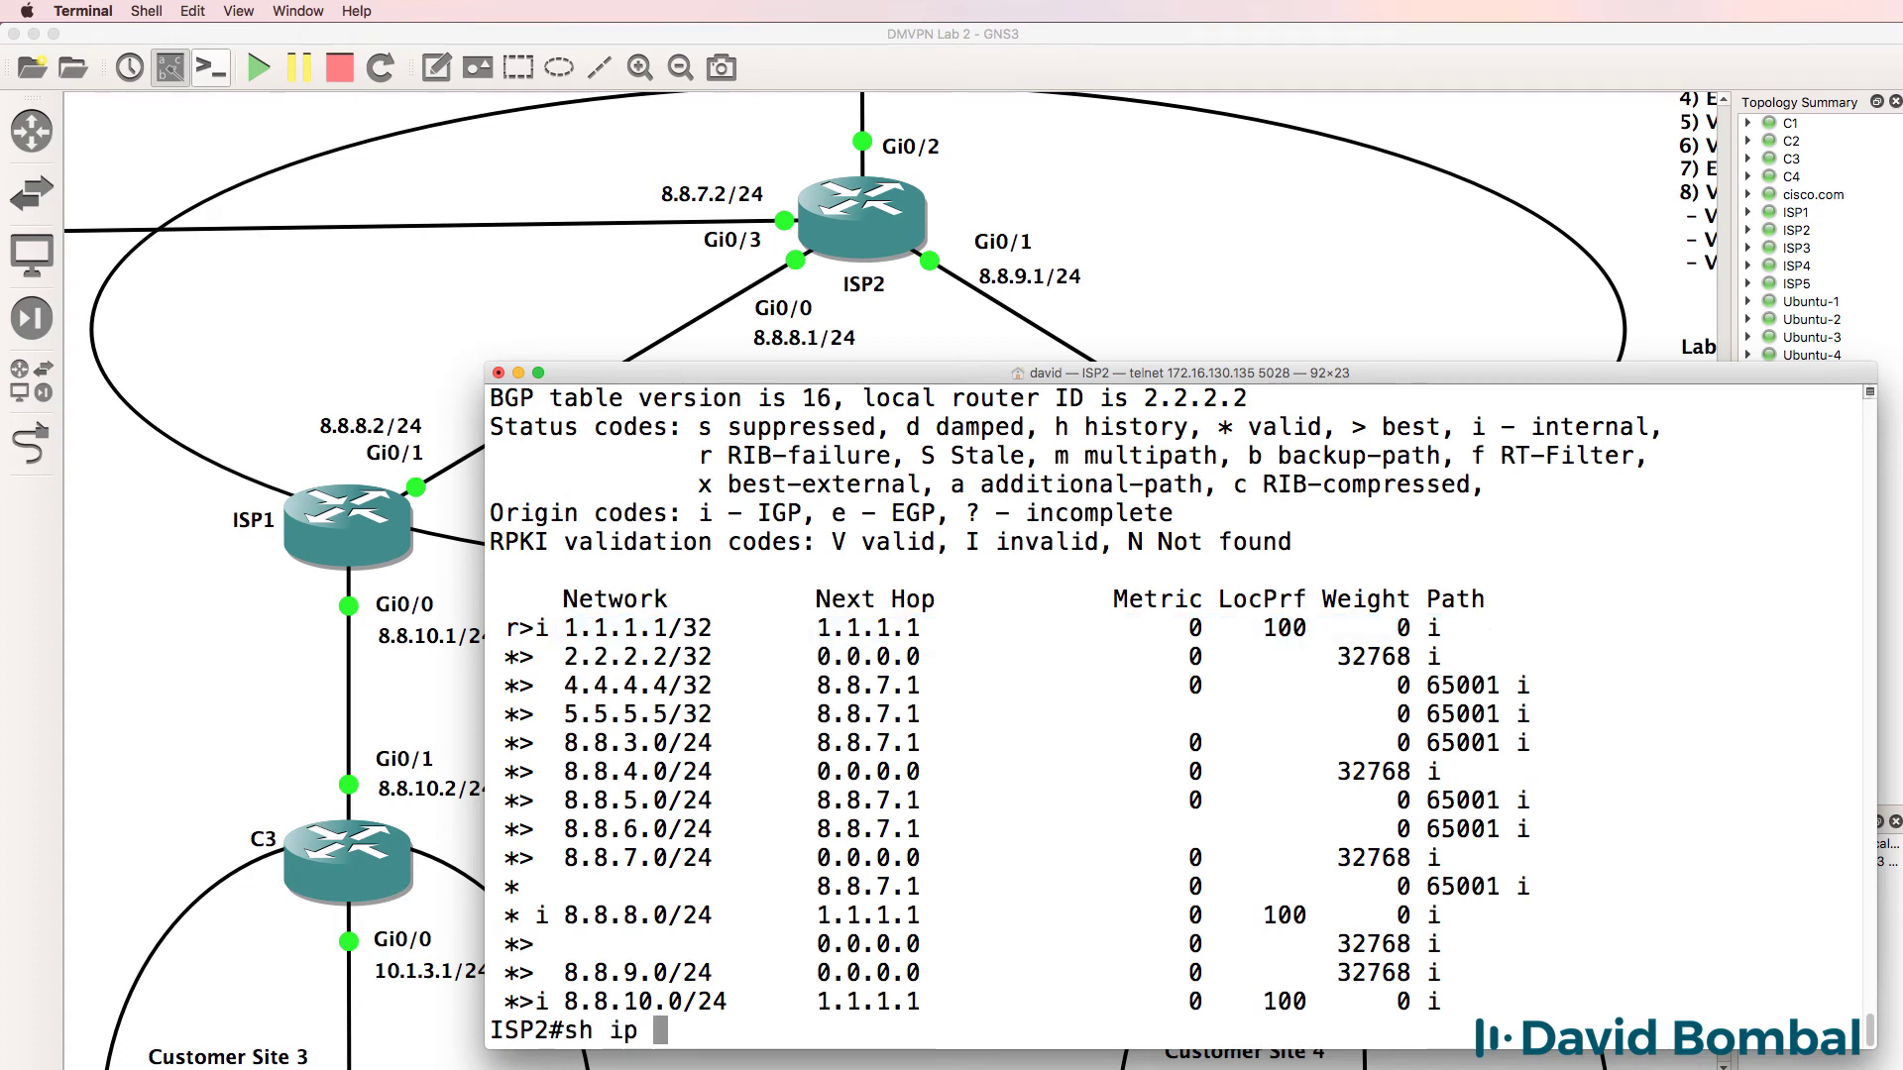
{"action": "key", "text": "Return"}
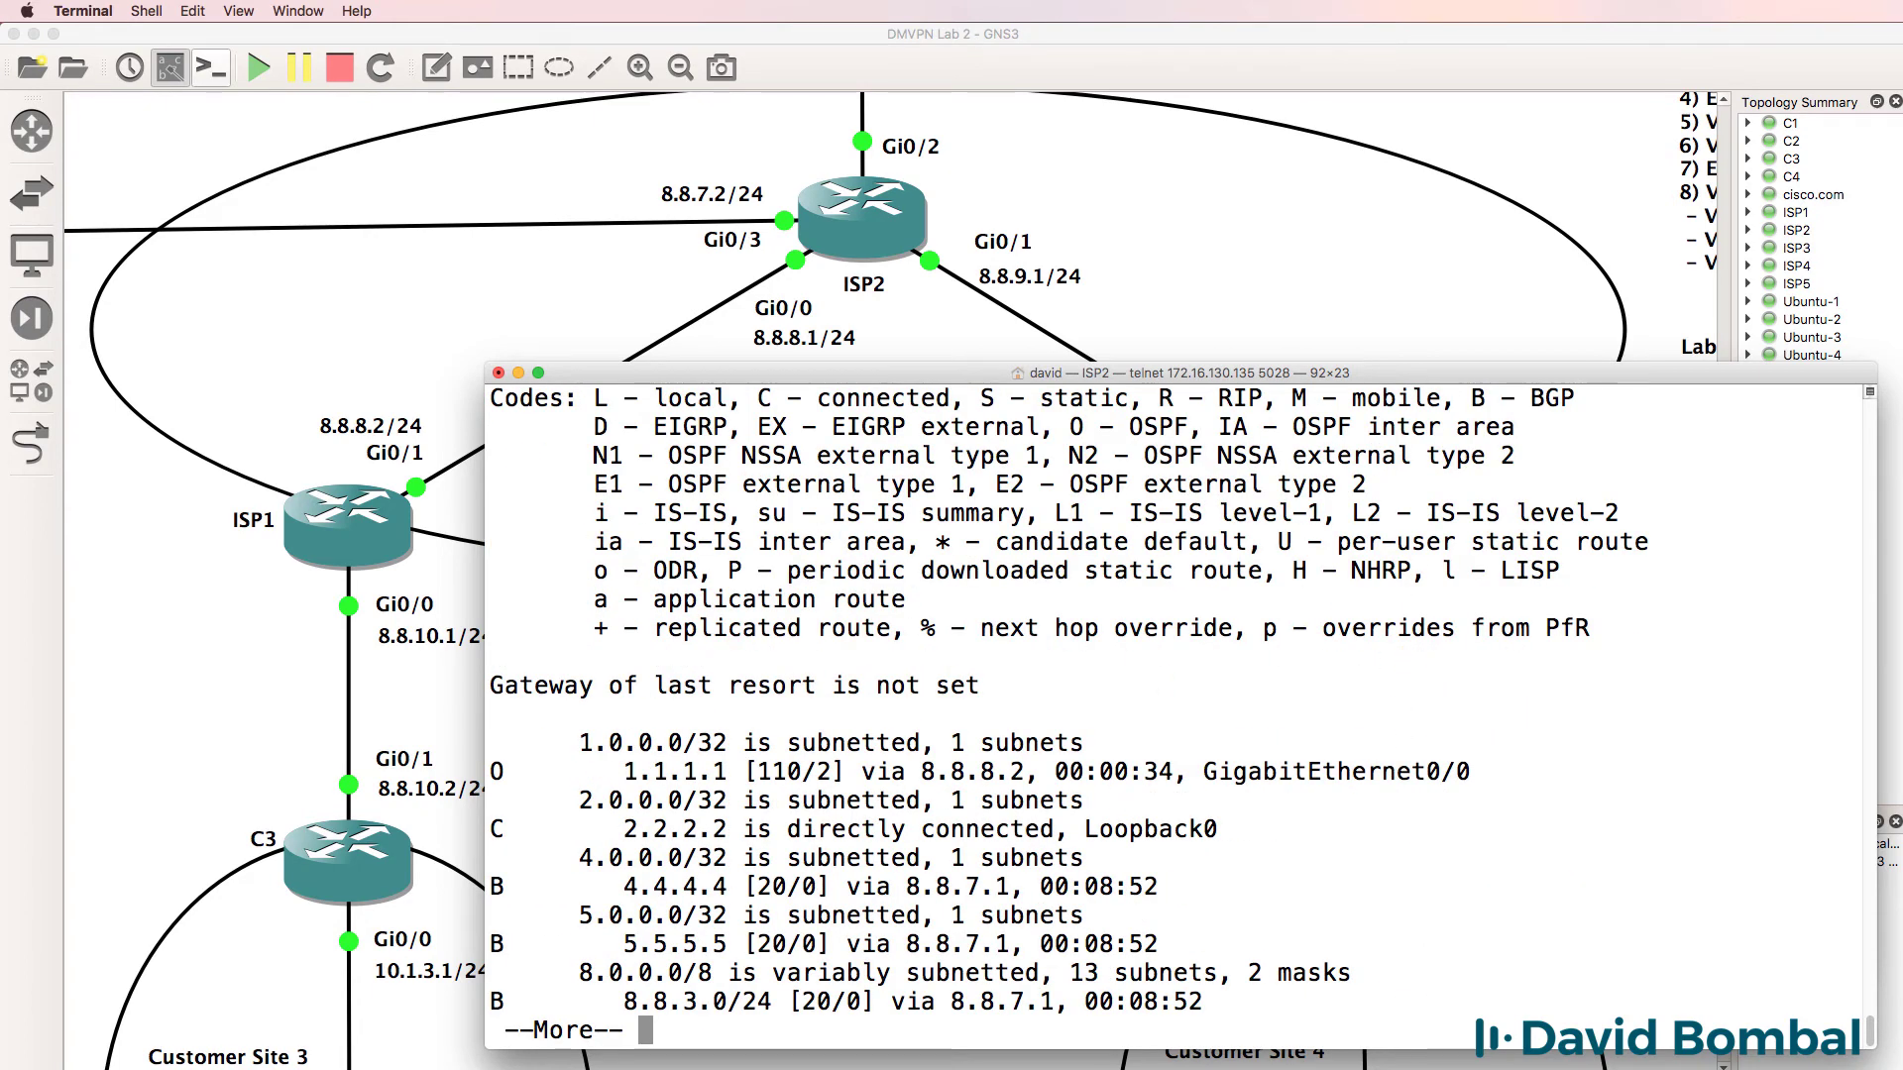
{"action": "key", "text": "space"}
{"action": "scroll", "coordinate": [793, 496], "scroll_direction": "up", "scroll_amount": 1}
{"action": "left_click_drag", "start_coordinate": [803, 484], "coordinate": [753, 483]}
{"action": "left_click_drag", "start_coordinate": [519, 484], "coordinate": [487, 473]}
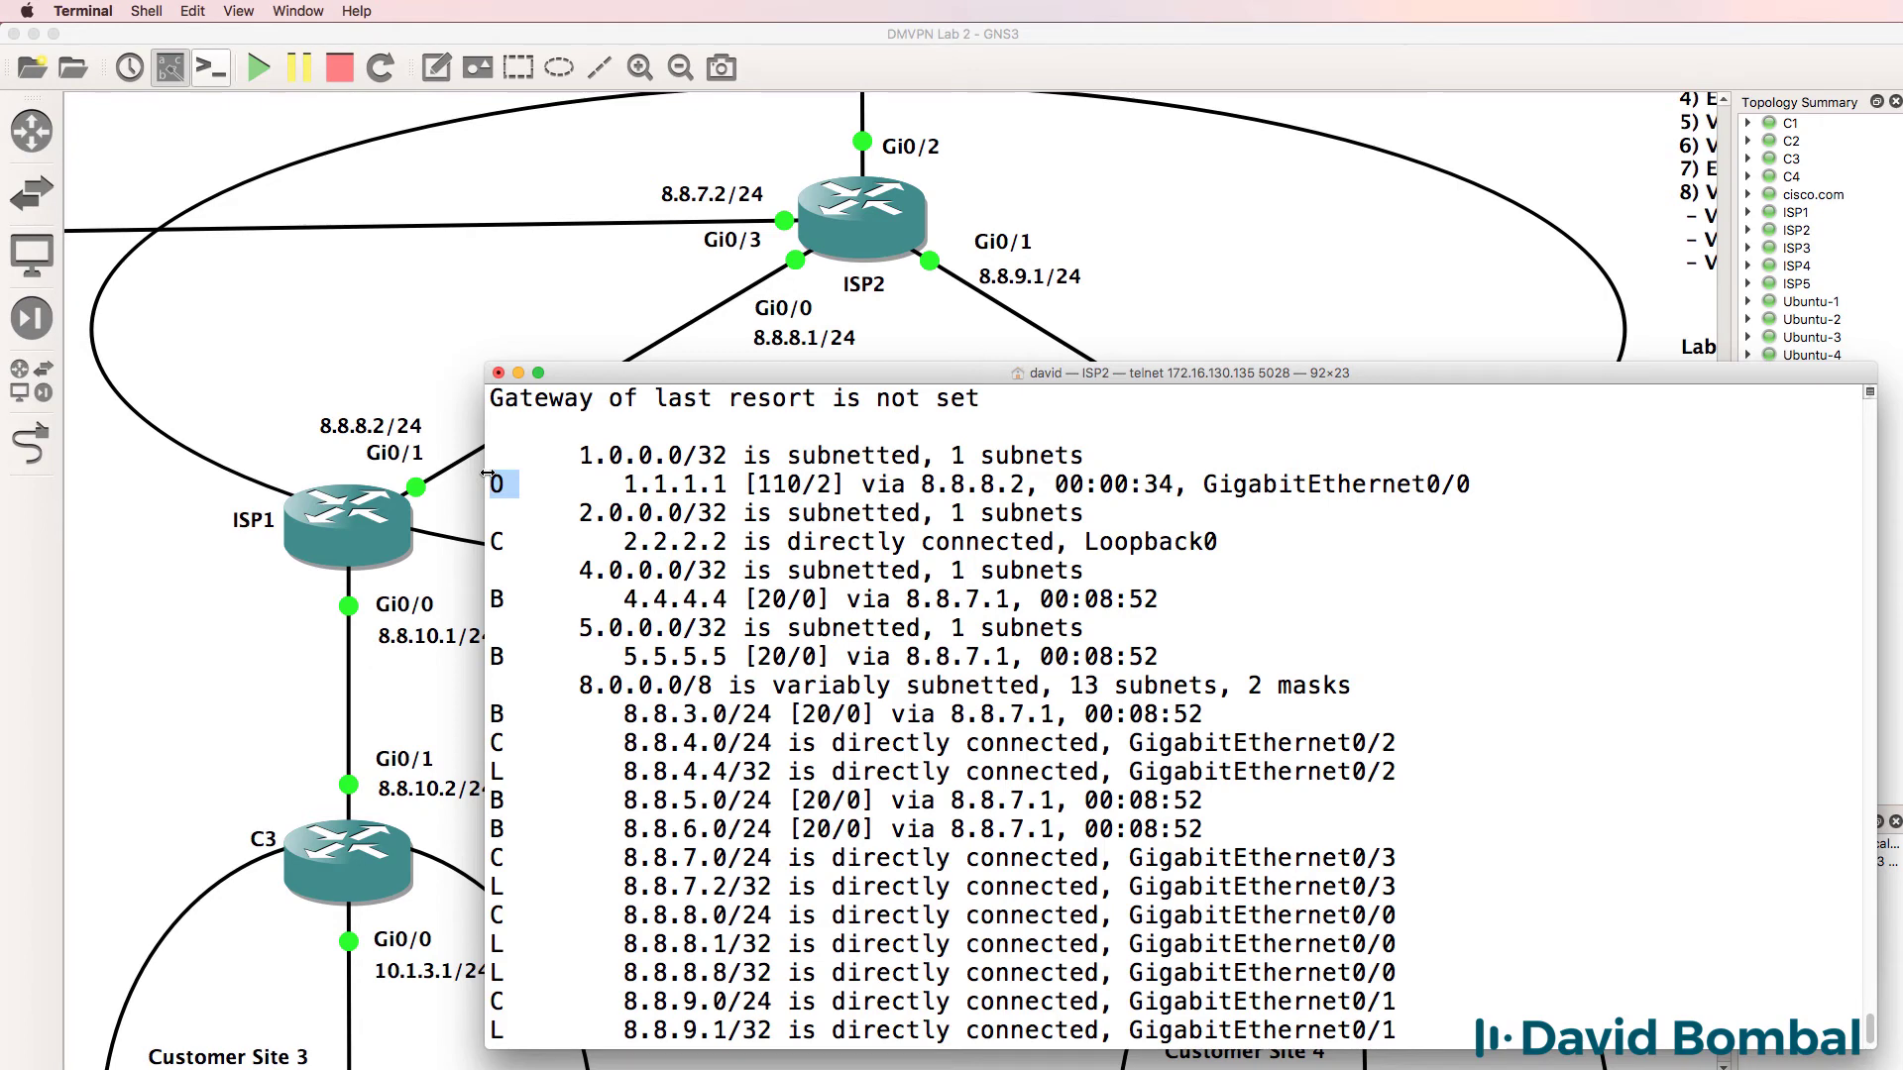
{"action": "scroll", "coordinate": [487, 473], "scroll_direction": "down", "scroll_amount": 2}
Step: Run sh ip bgp sum to confirm neighbor 1.1.1.1 with 3 prefixes, then save with wr
{"action": "type", "text": "sh ip b"}
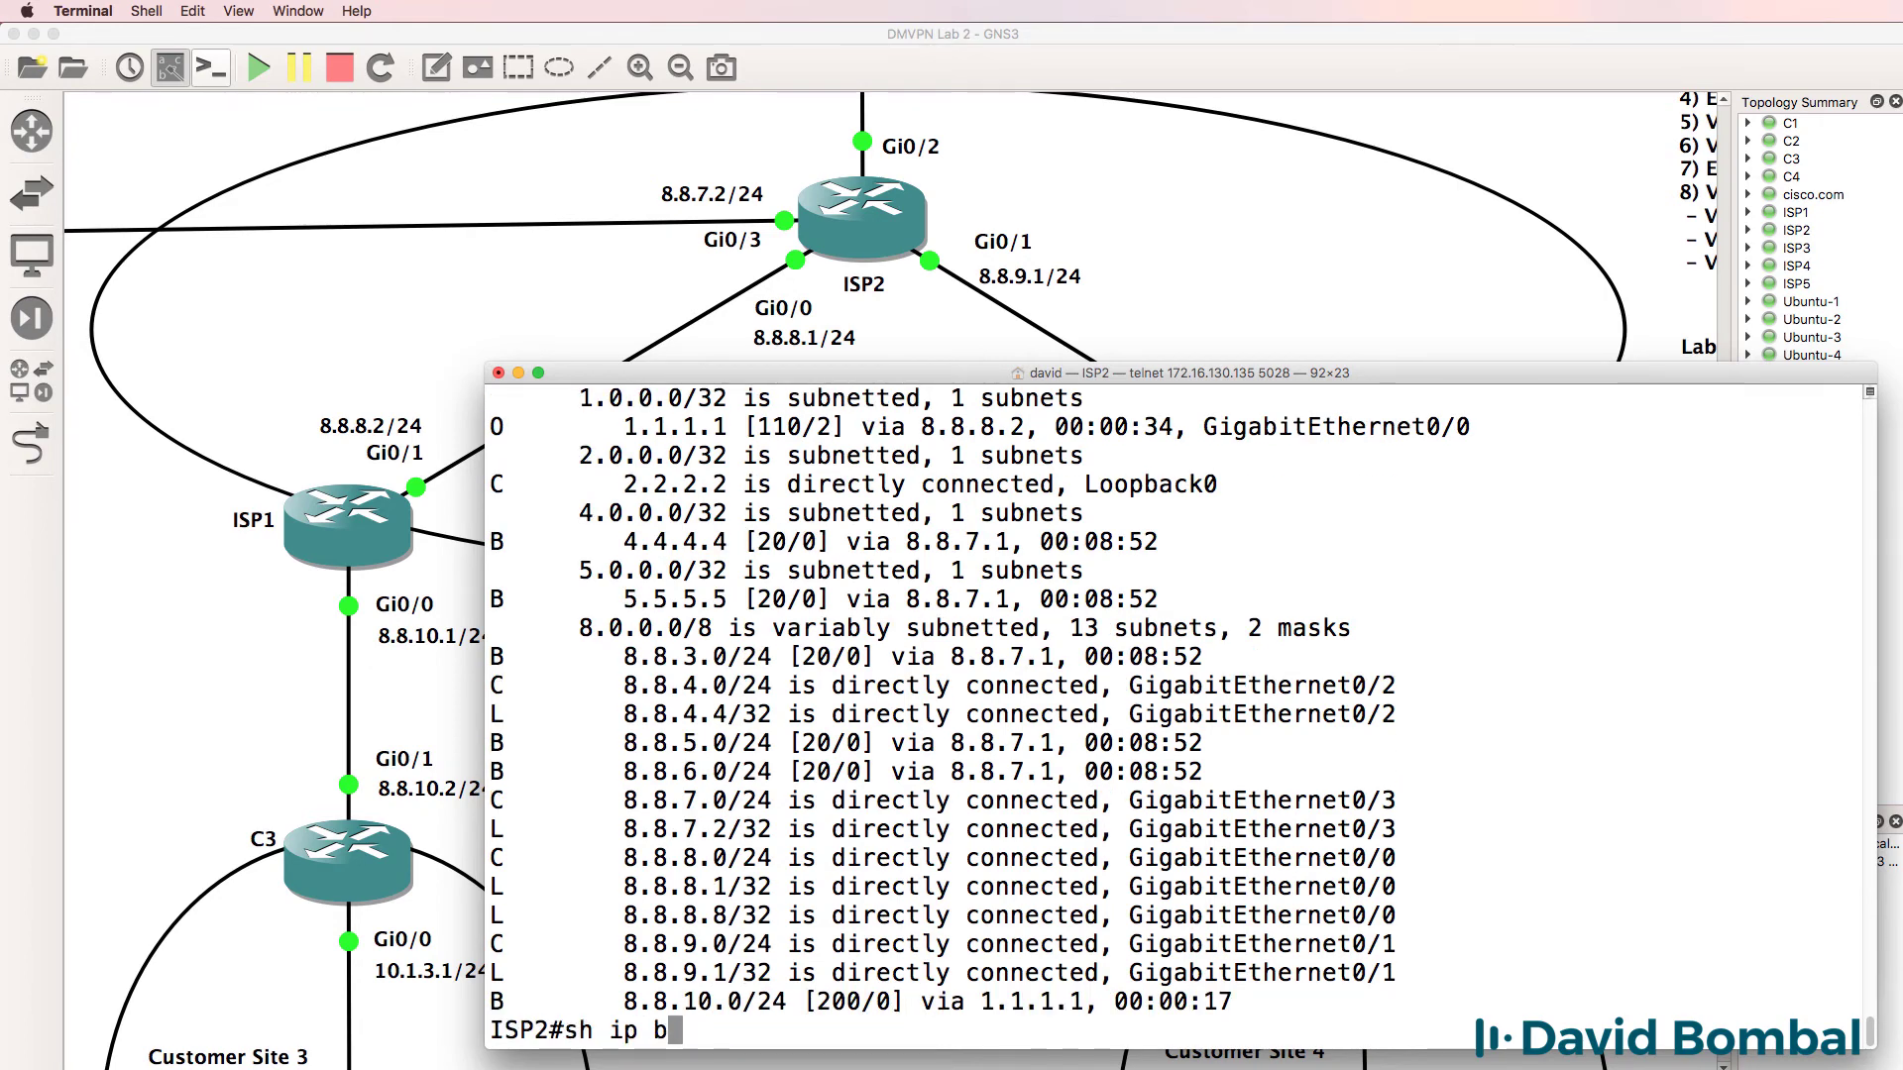
{"action": "type", "text": "gp sum"}
{"action": "key", "text": "Return"}
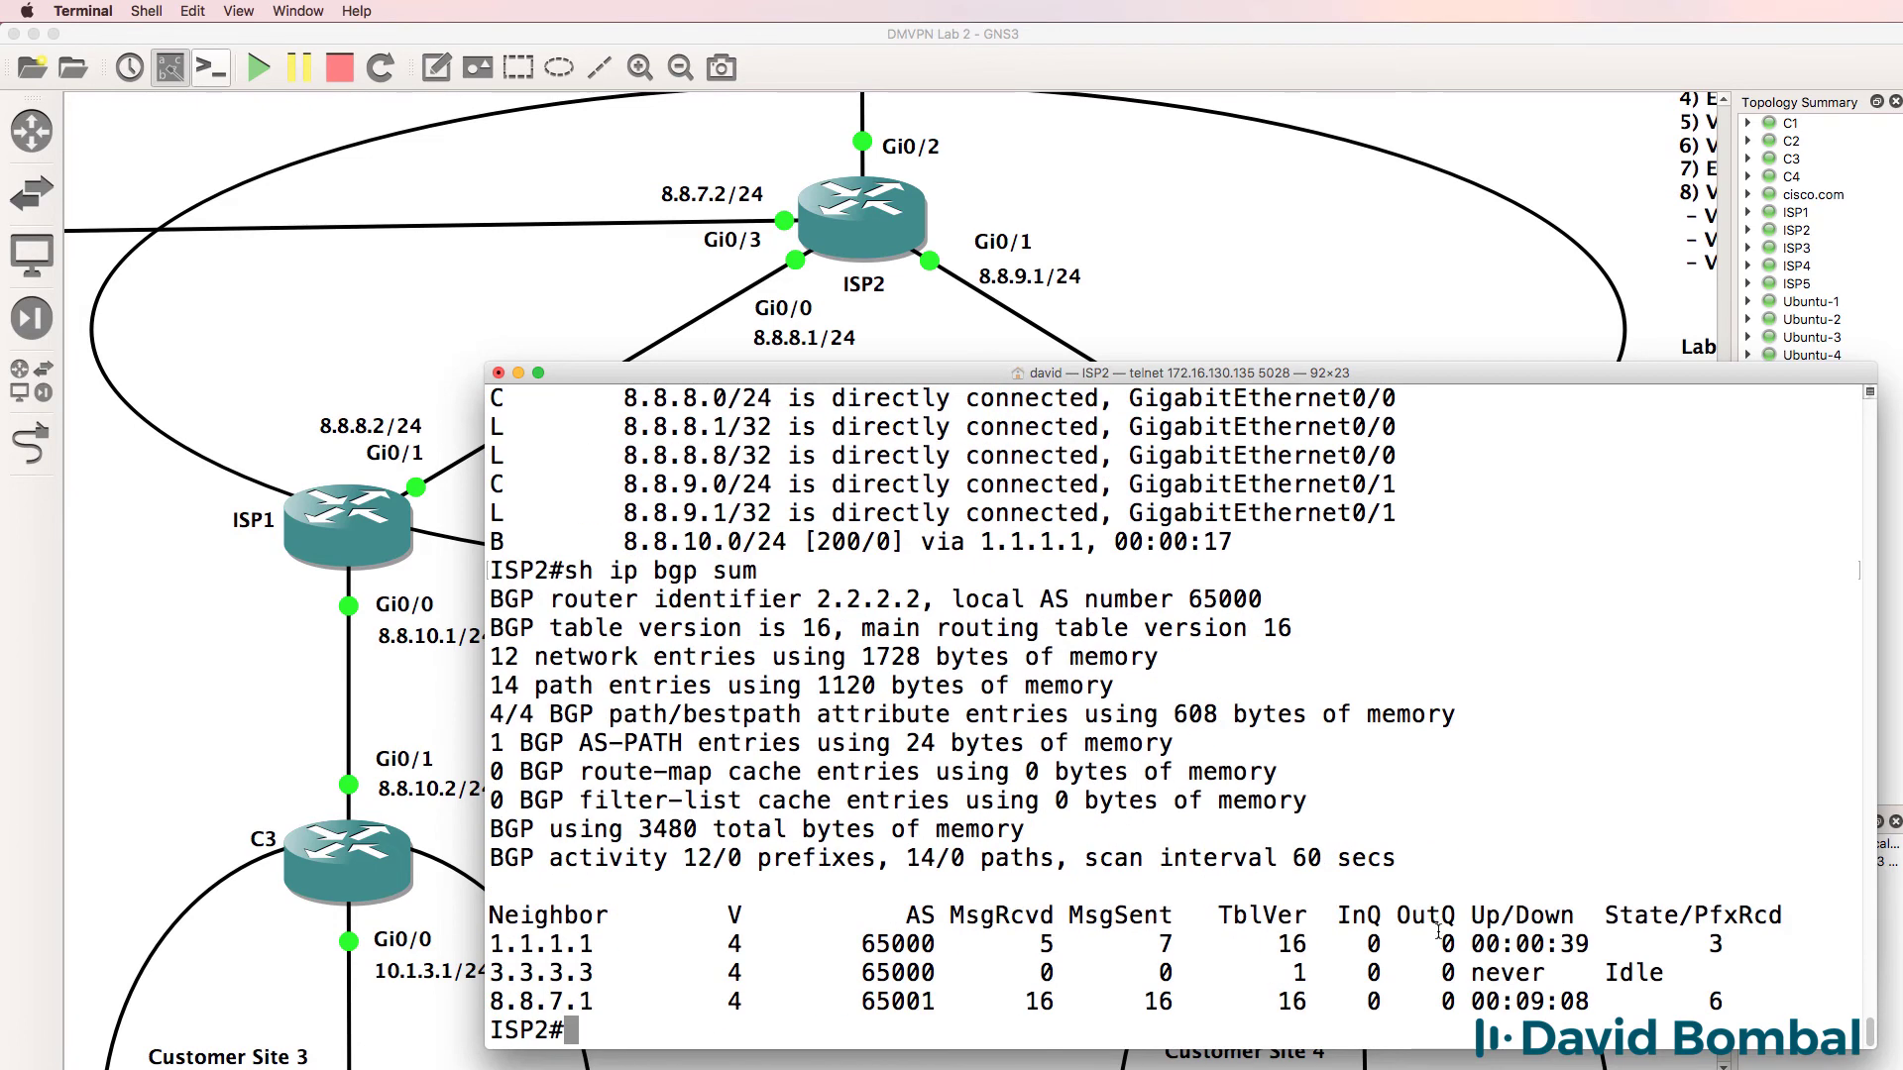
{"action": "left_click_drag", "start_coordinate": [626, 938], "coordinate": [364, 944]}
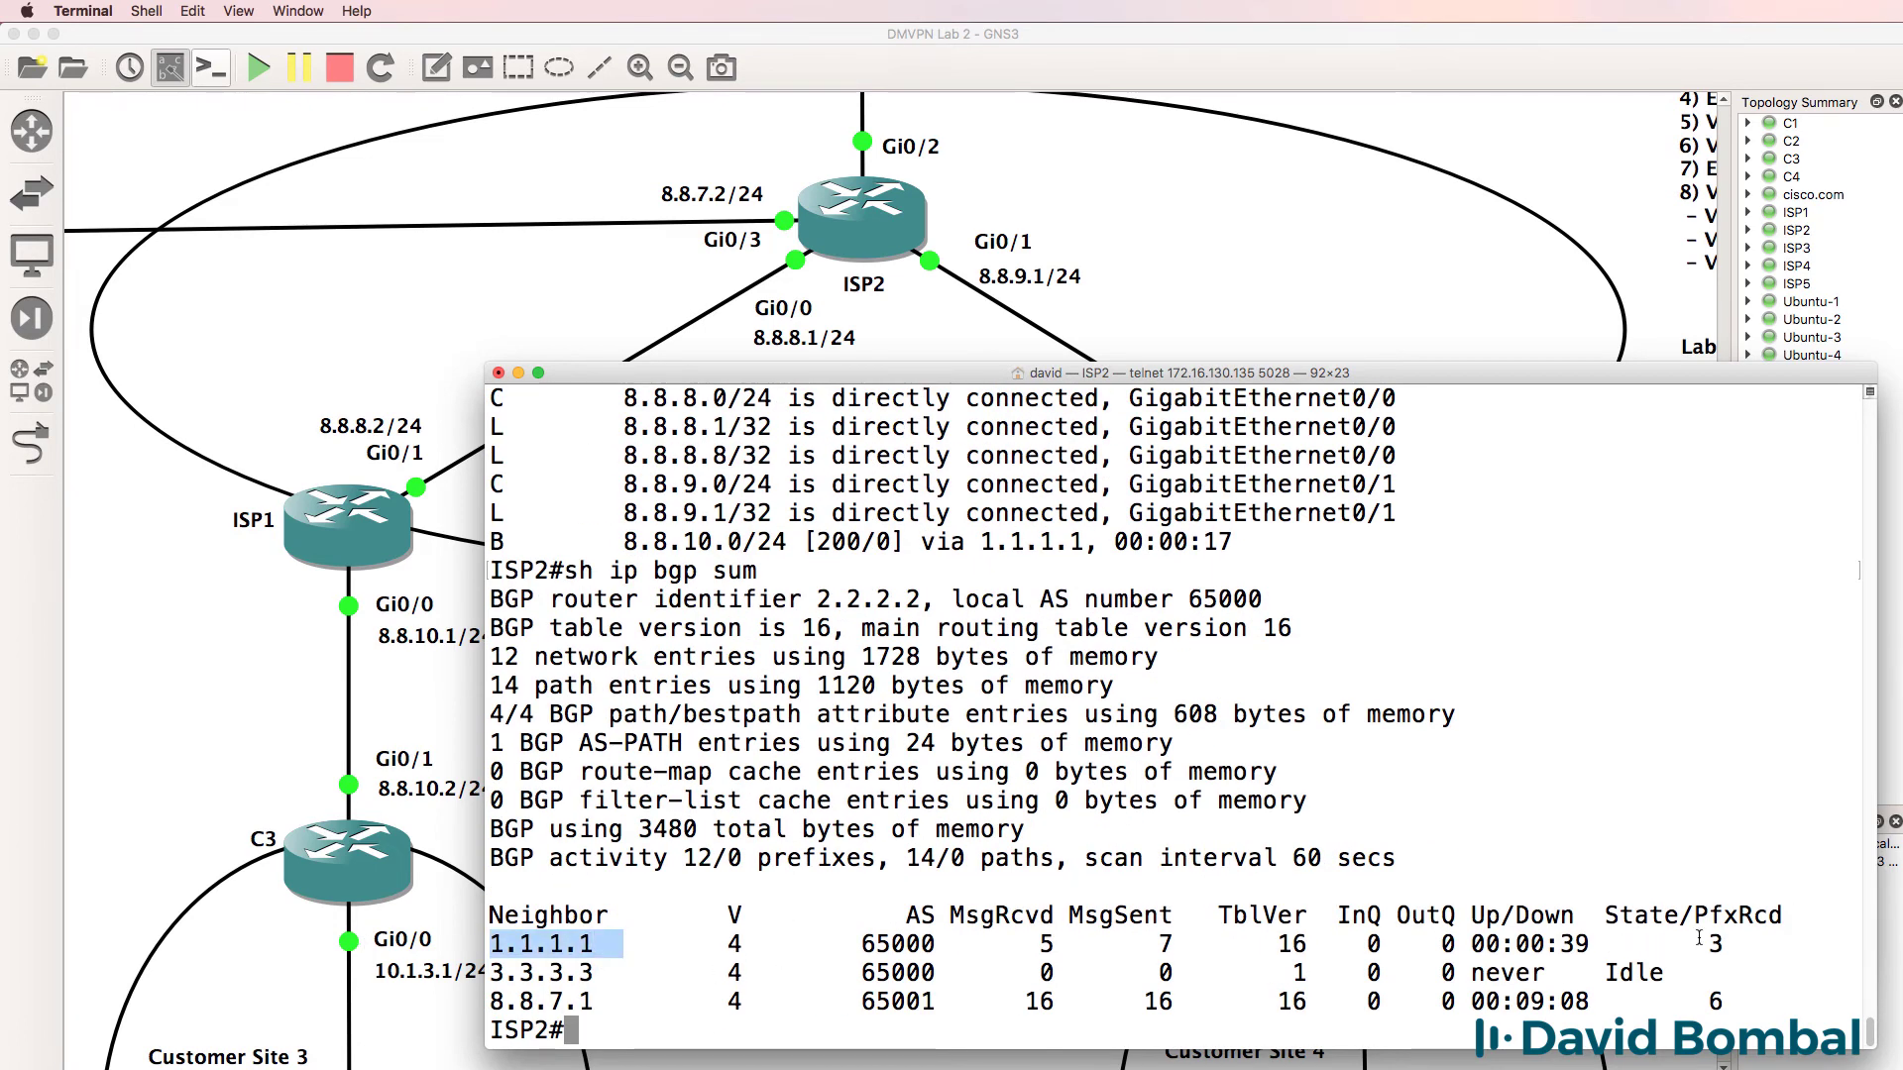
{"action": "left_click_drag", "start_coordinate": [1699, 938], "coordinate": [1771, 939]}
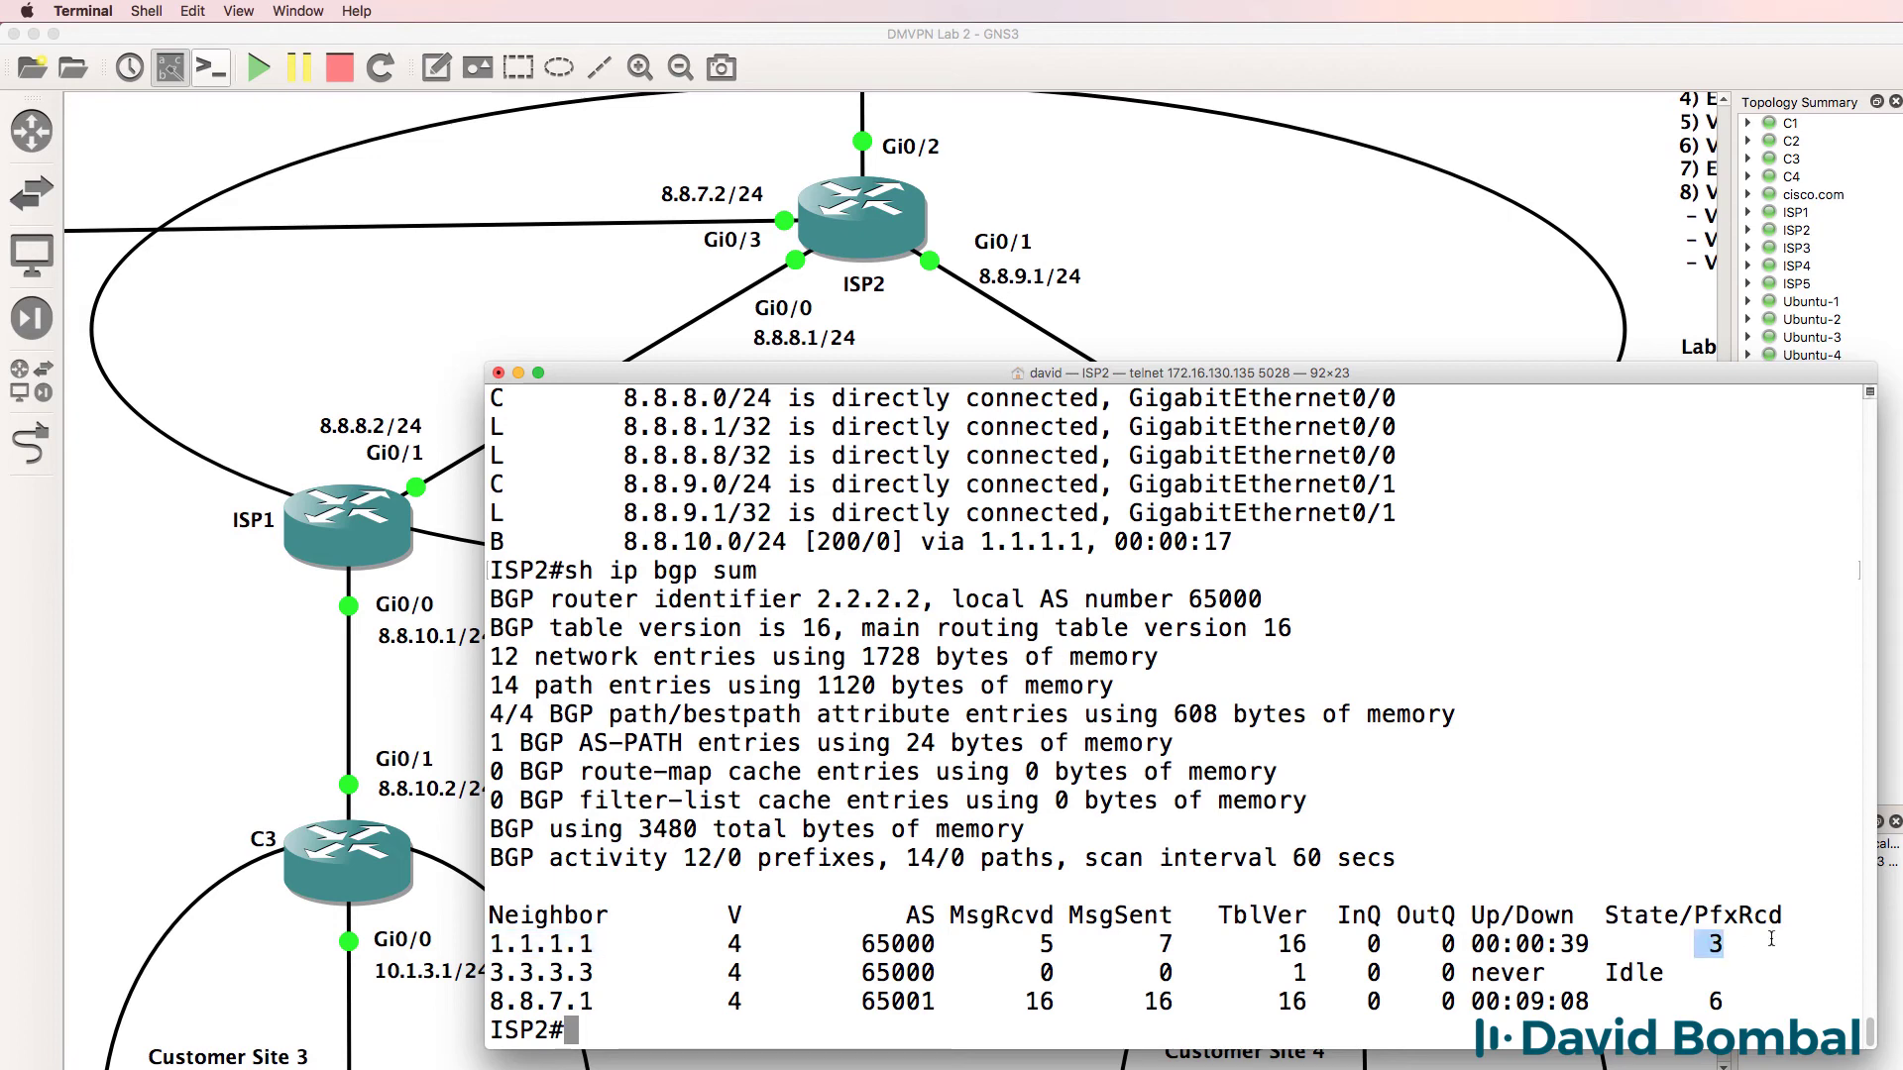
{"action": "left_click", "coordinate": [1771, 939]}
{"action": "type", "text": "wr"}
{"action": "key", "text": "Return"}
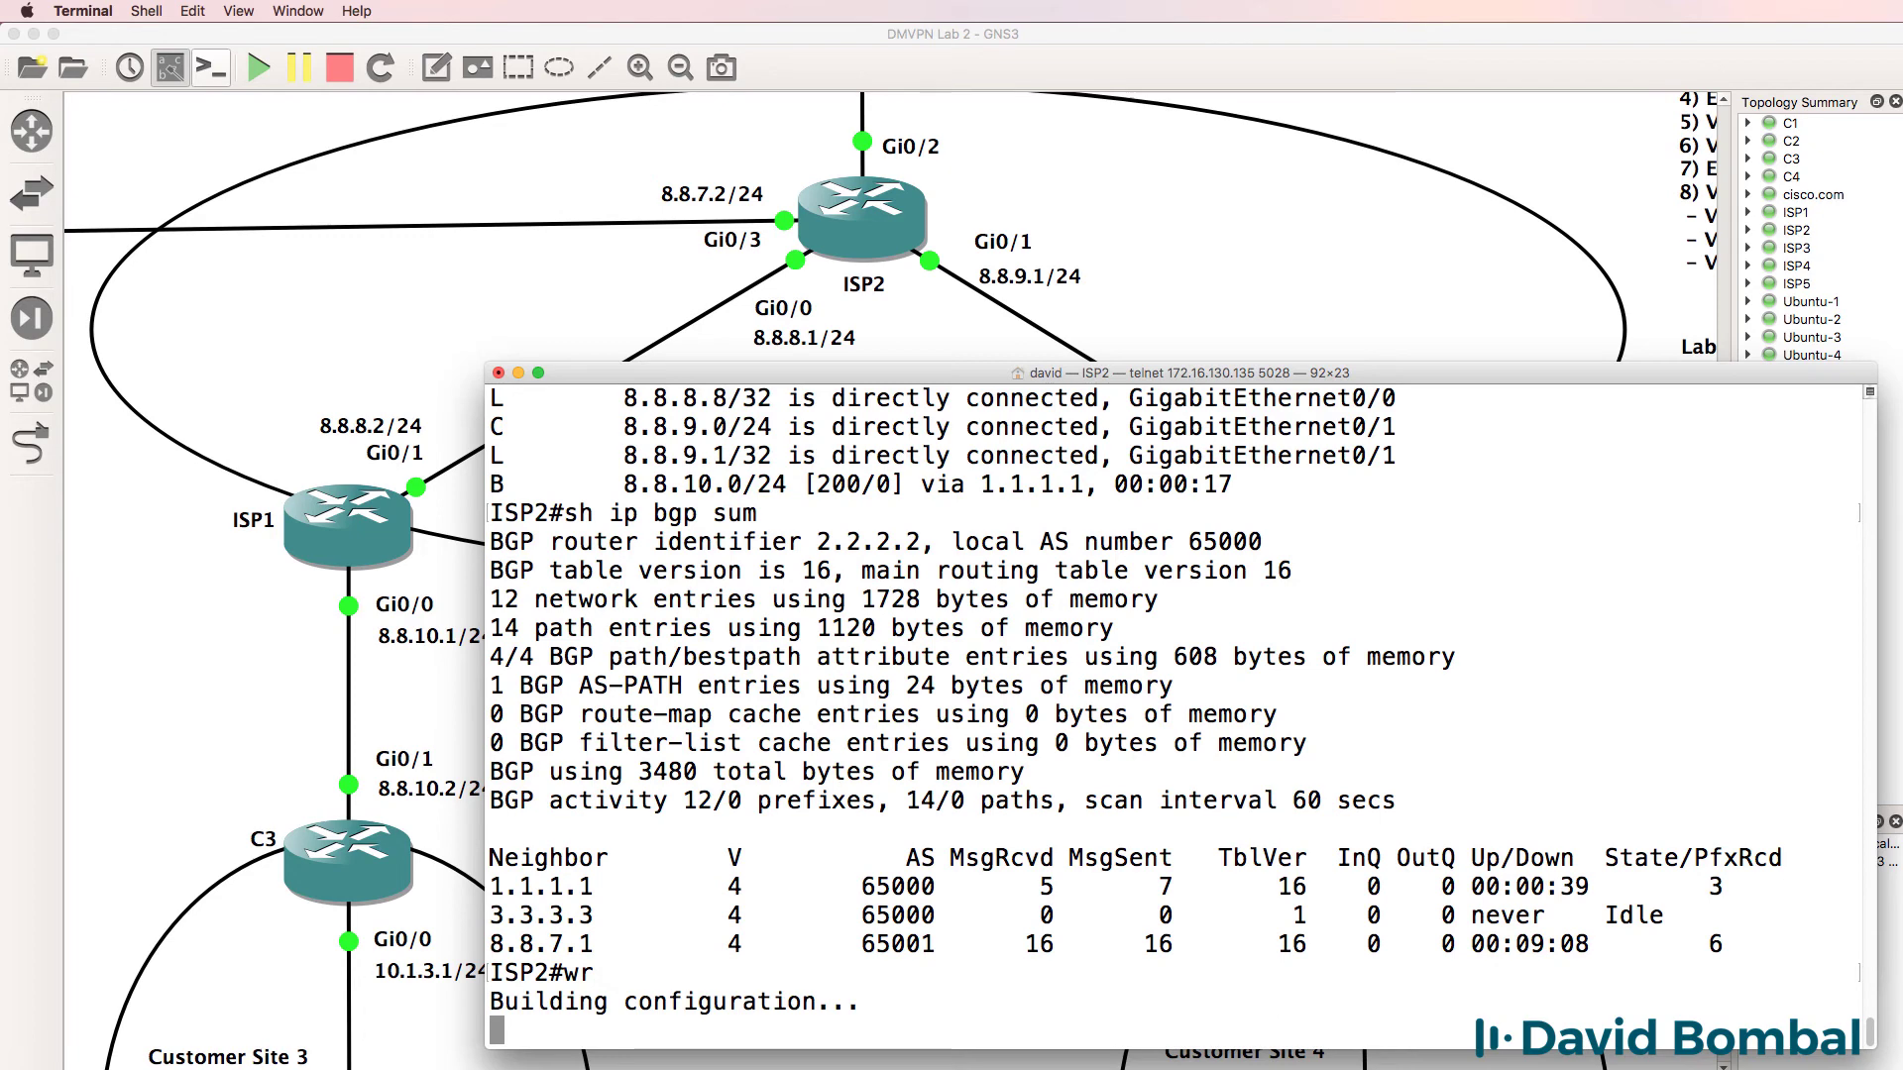
Step: On ISP1's console, rerun sh ip bgp sum showing neighbor 2.2.2.2 up with 10 prefixes received
{"action": "left_click", "coordinate": [1098, 35]}
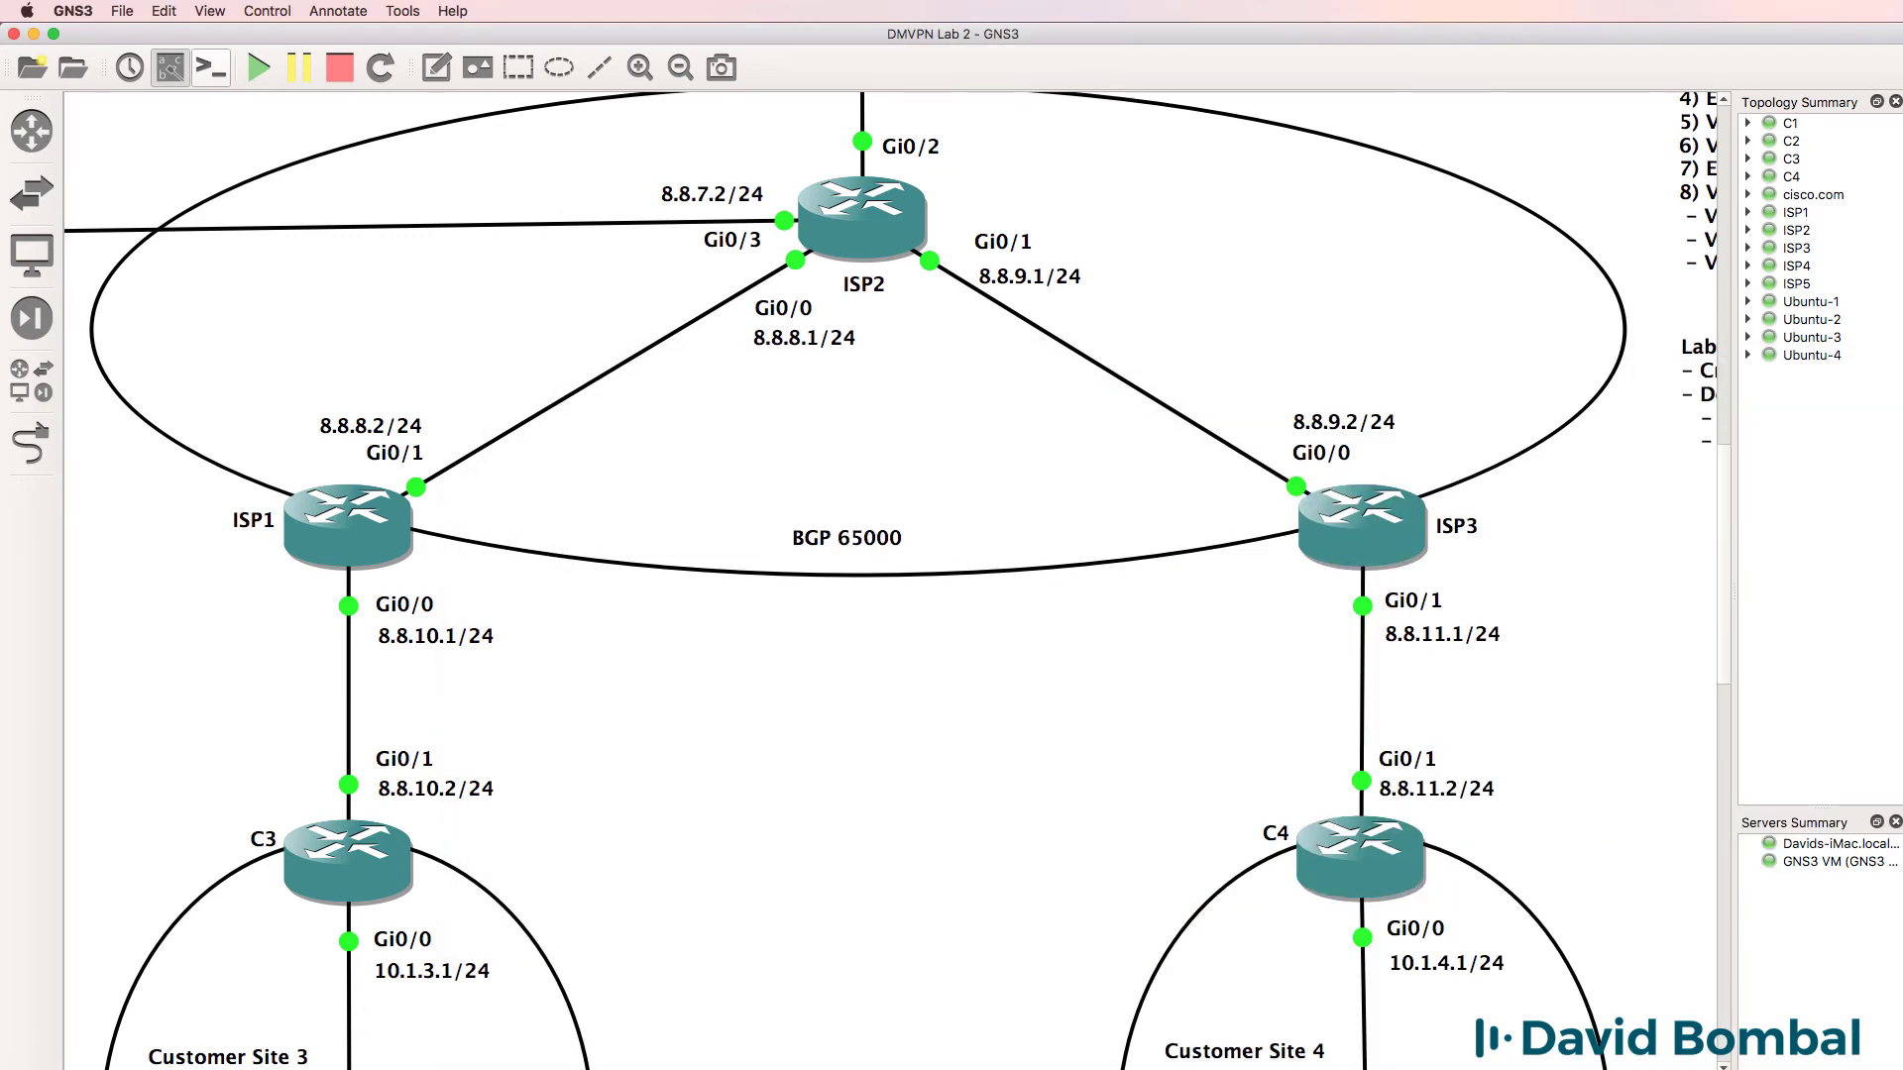
{"action": "right_click", "coordinate": [442, 1069]}
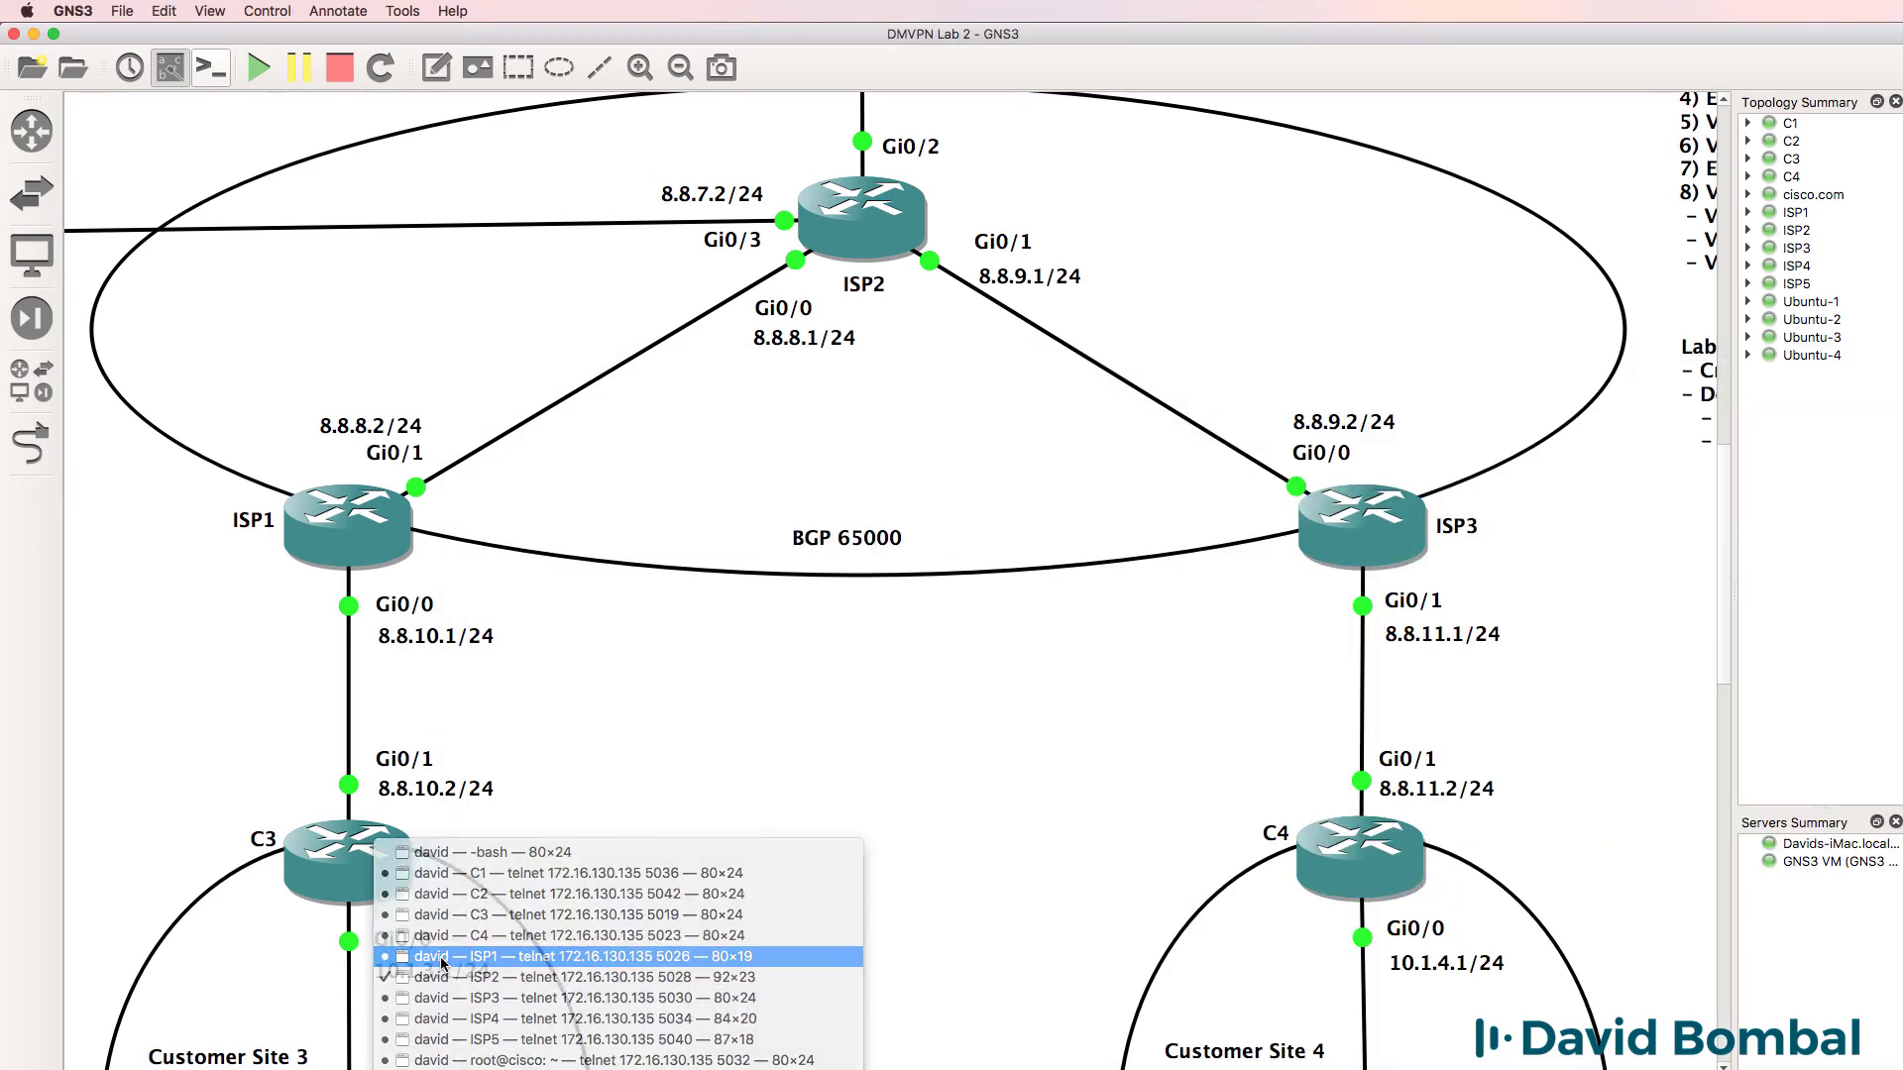
{"action": "left_click", "coordinate": [442, 964]}
{"action": "key", "text": "Return"}
{"action": "key", "text": "Return"}
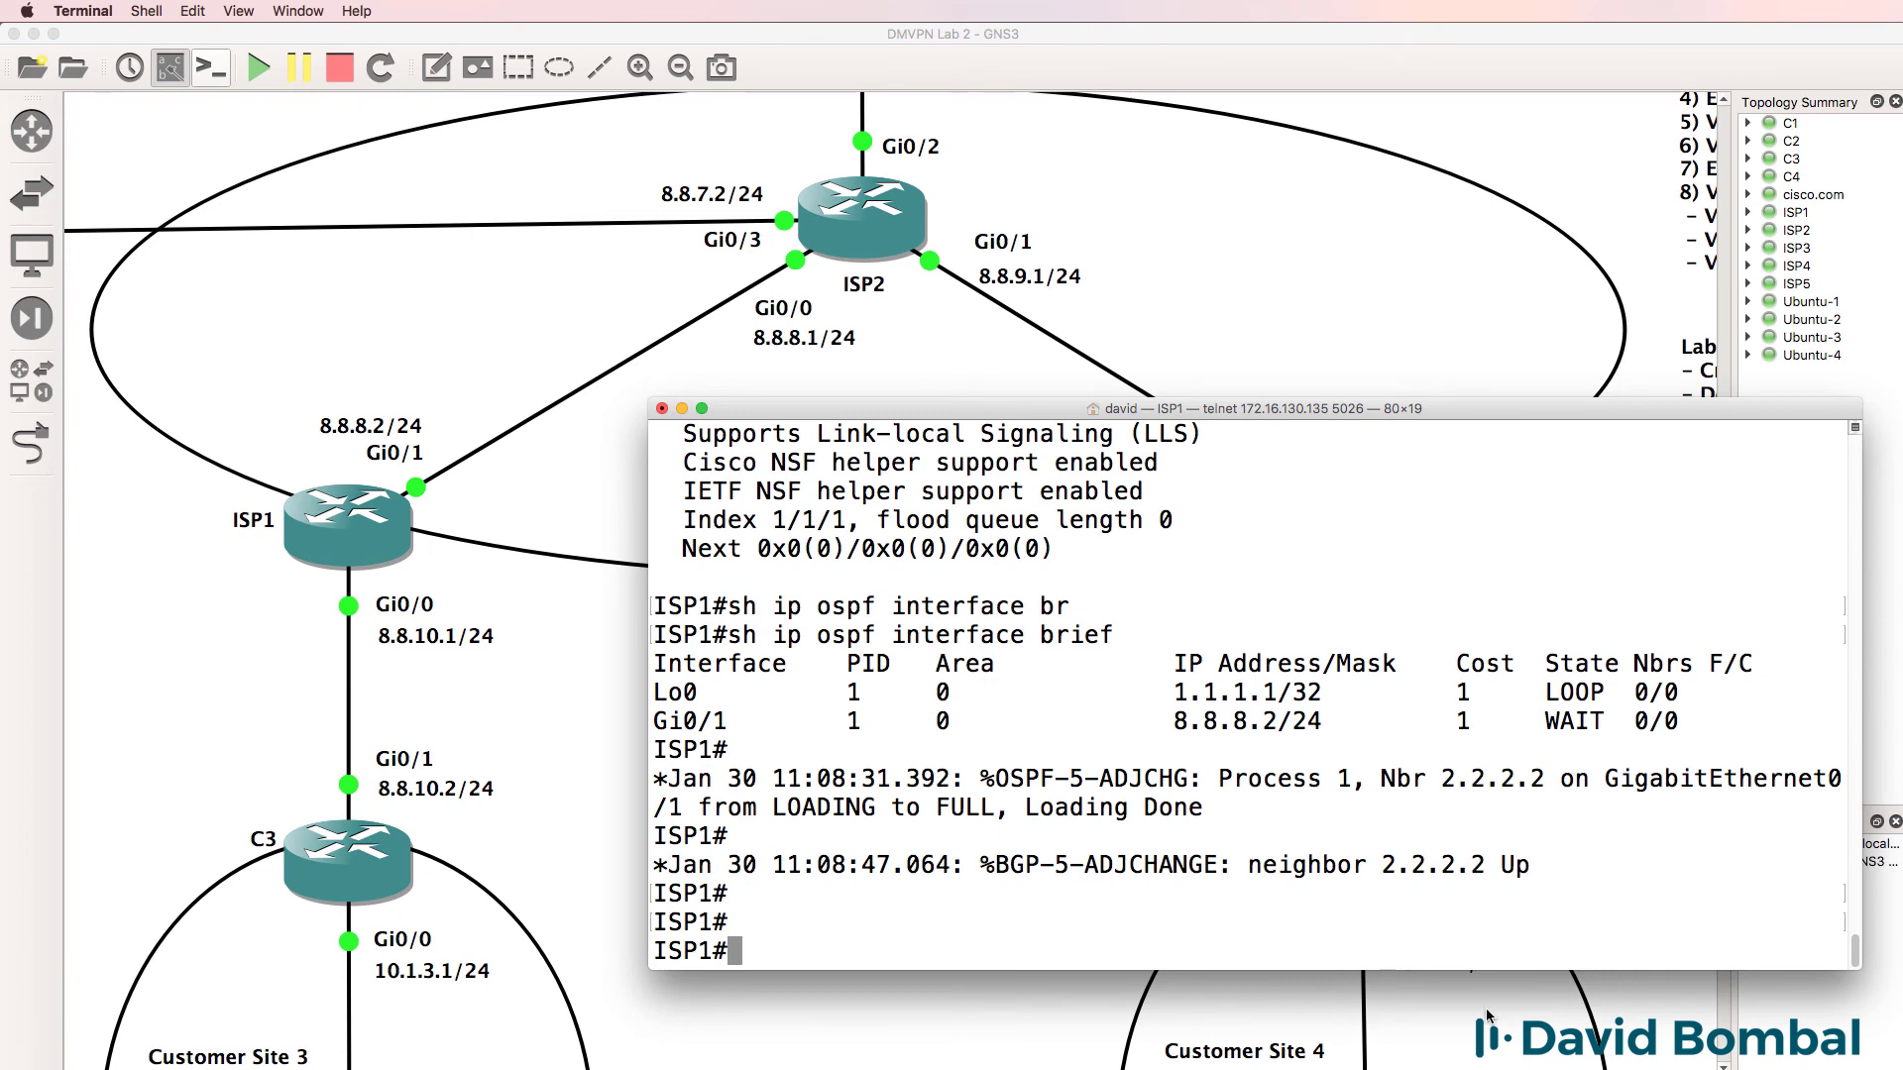
{"action": "left_click_drag", "start_coordinate": [1544, 865], "coordinate": [653, 866]}
{"action": "key", "text": "Up"}
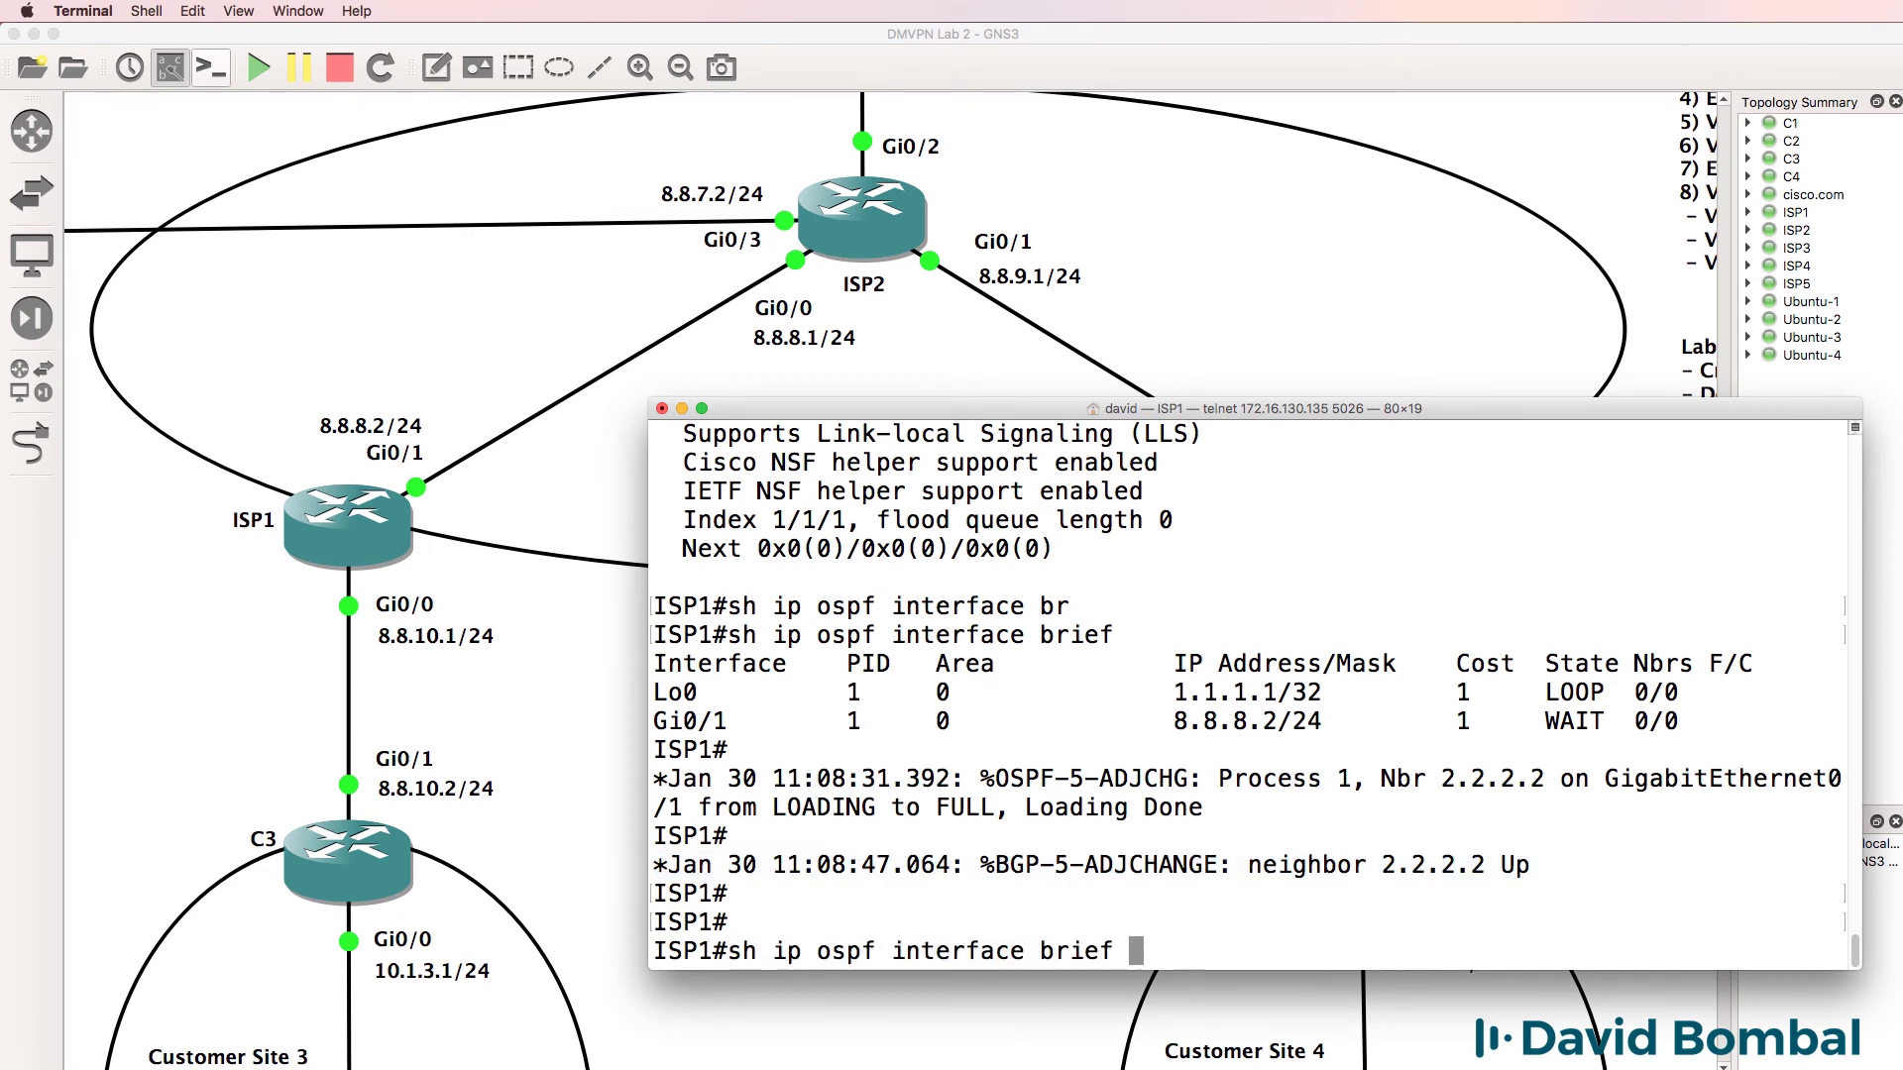
{"action": "key", "text": "Up"}
{"action": "key", "text": "Up"}
{"action": "key", "text": "Up"}
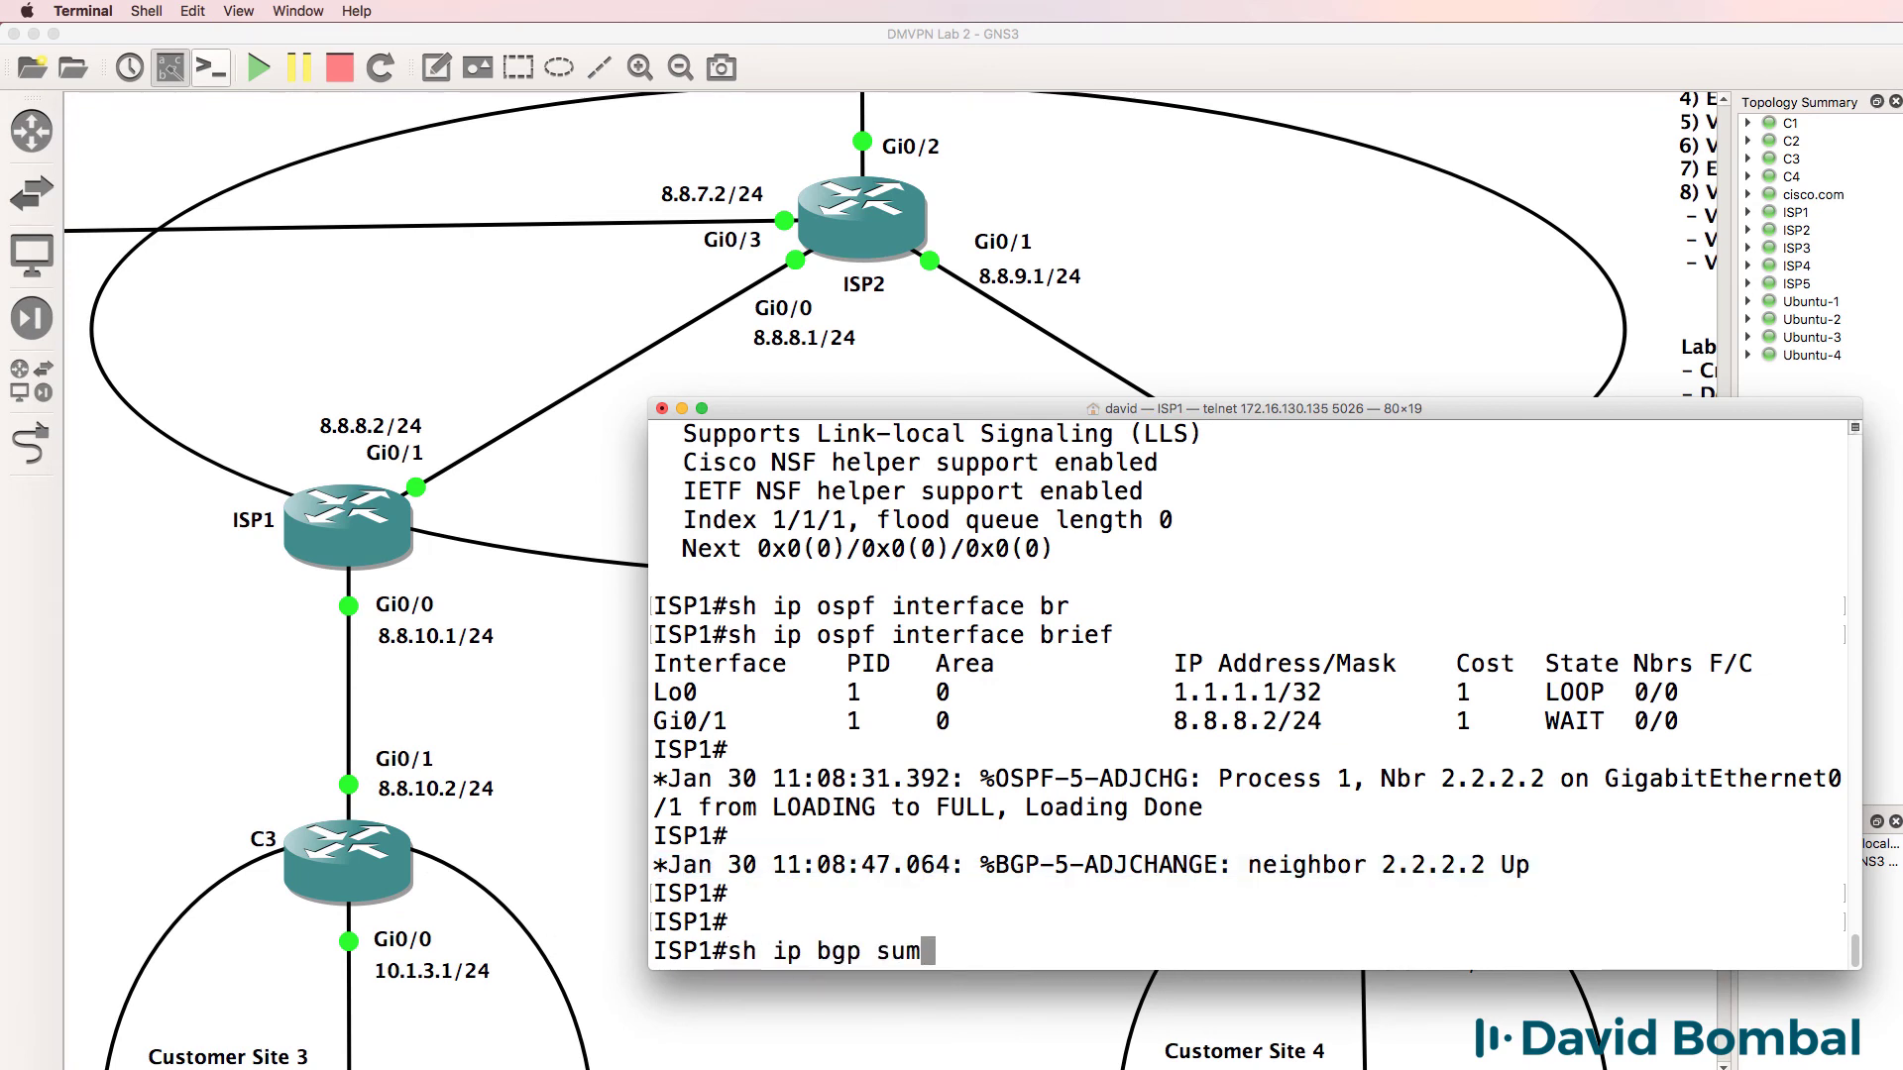
{"action": "key", "text": "Return"}
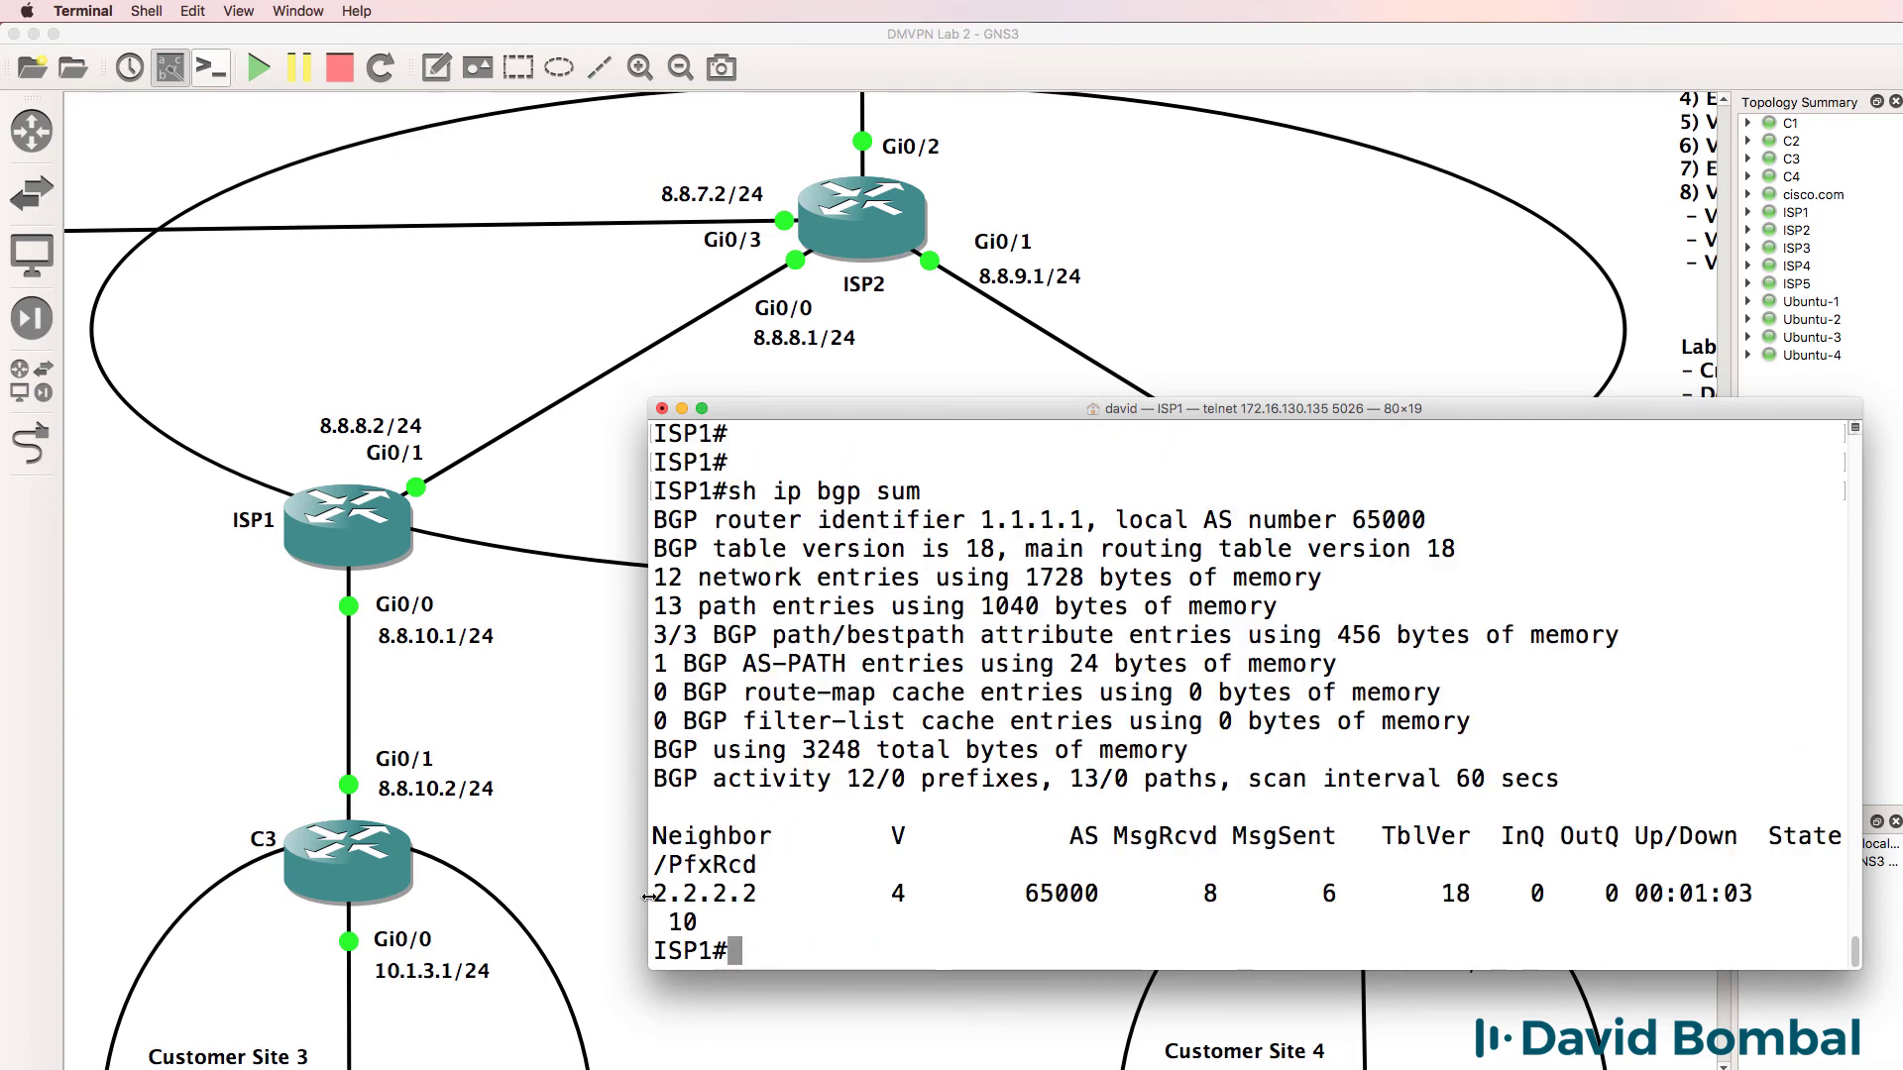
{"action": "left_click_drag", "start_coordinate": [649, 900], "coordinate": [571, 902]}
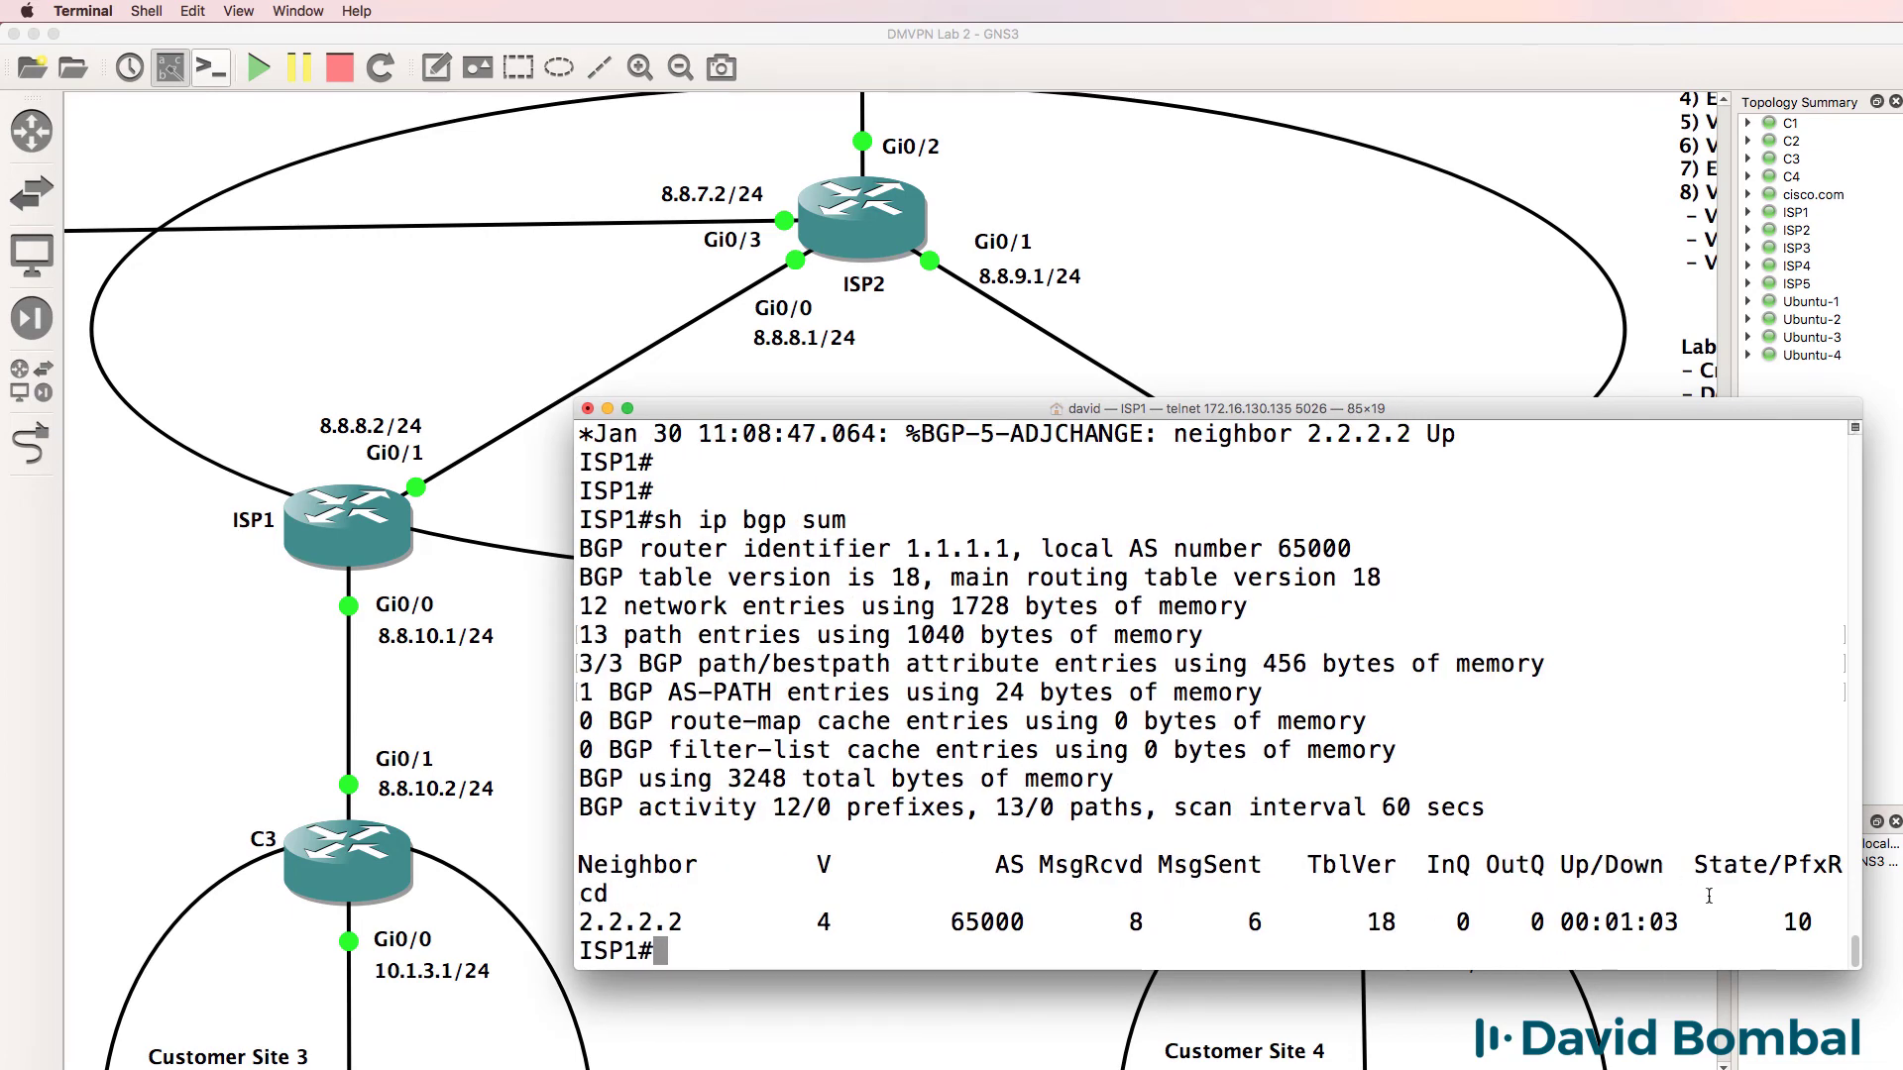
{"action": "left_click_drag", "start_coordinate": [1754, 914], "coordinate": [1789, 917]}
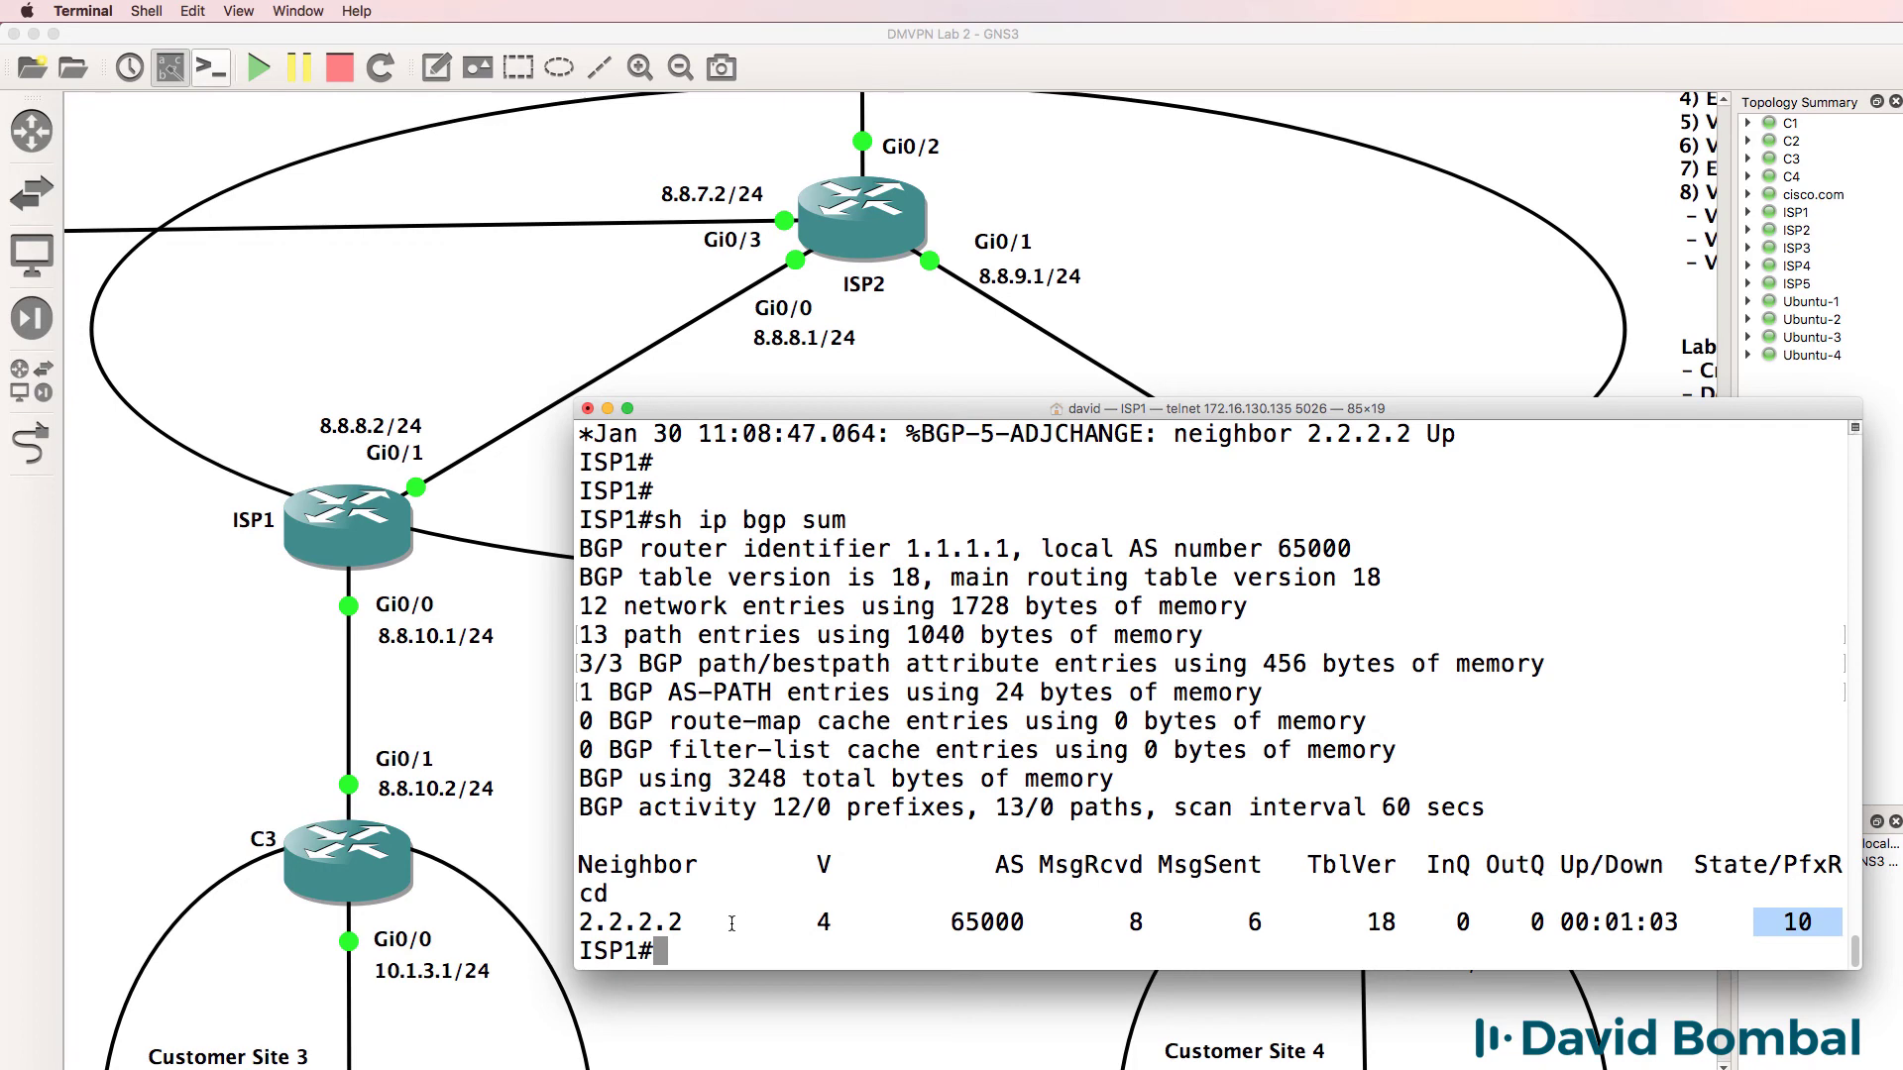
{"action": "left_click_drag", "start_coordinate": [729, 921], "coordinate": [434, 927]}
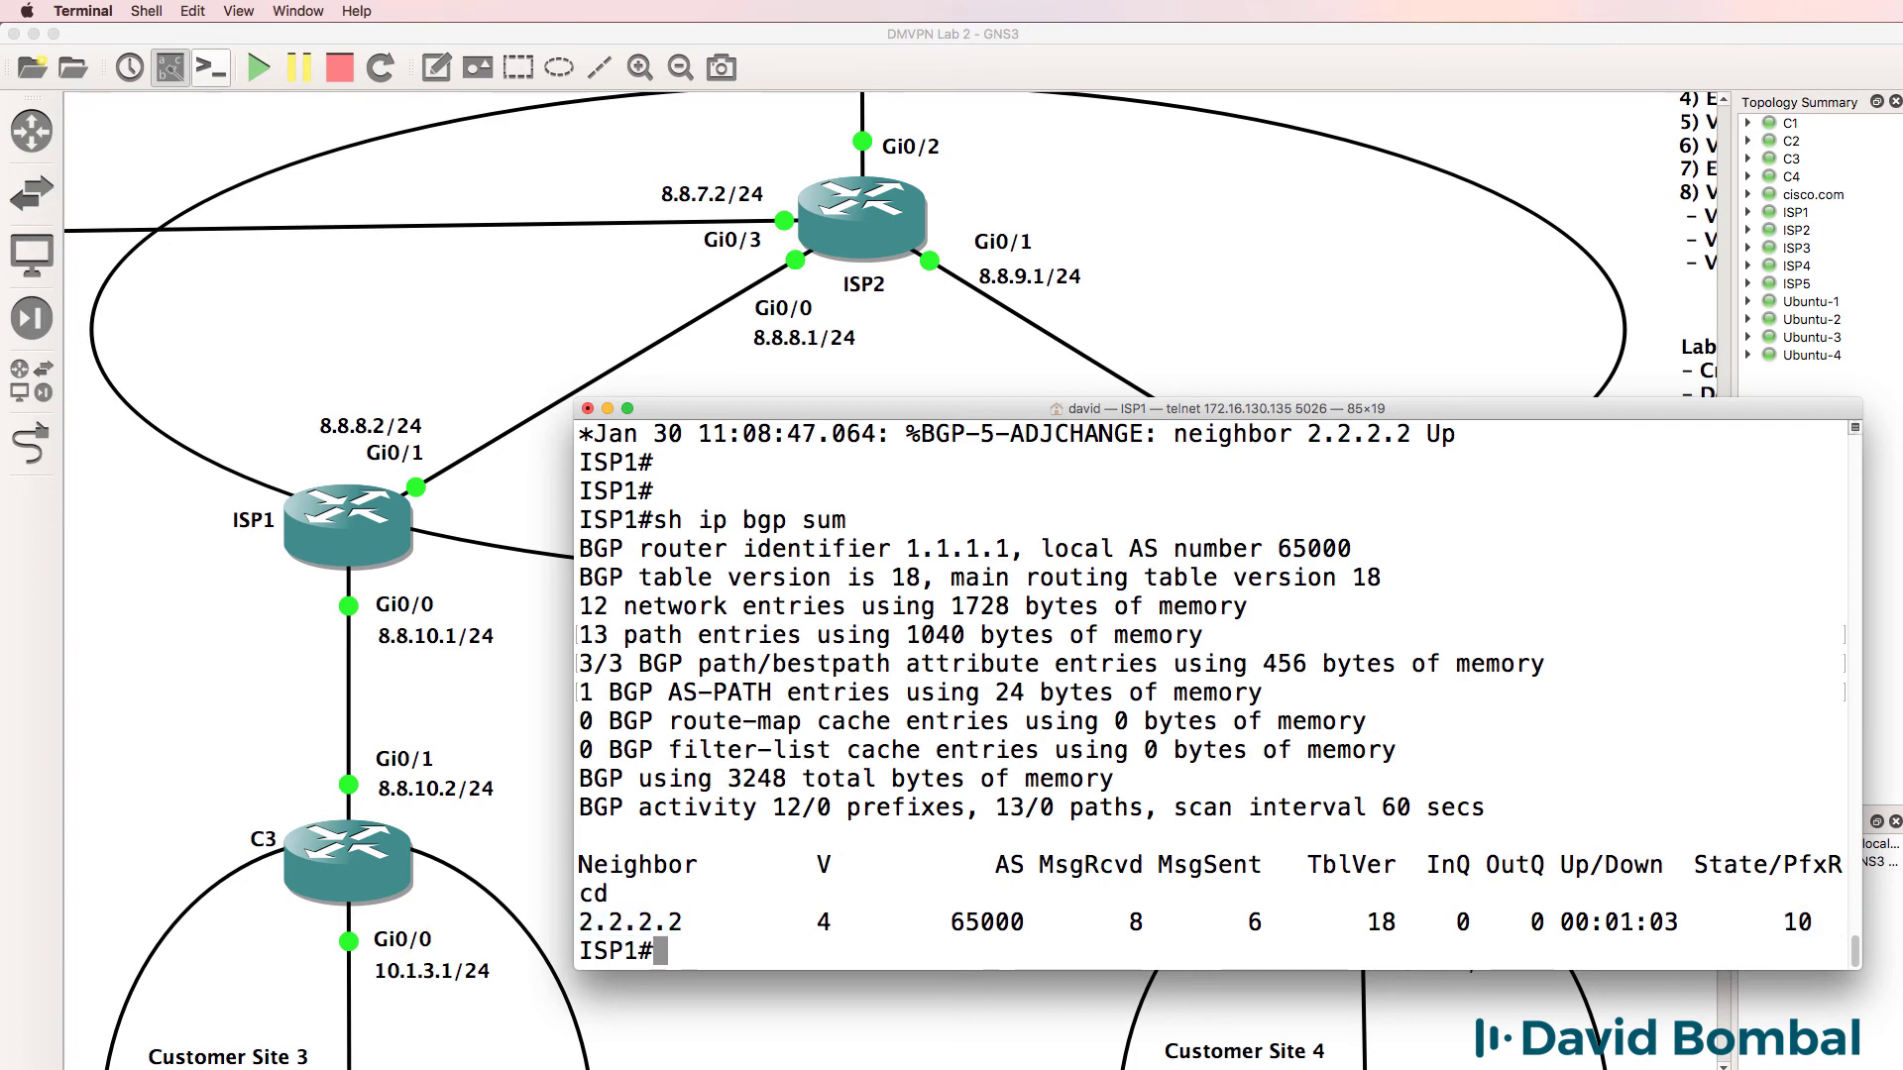
Step: Show ISP1's routing table and ping 4.4.4.4 and 5.5.5.5
{"action": "type", "text": "sh ip ro"}
{"action": "key", "text": "Return"}
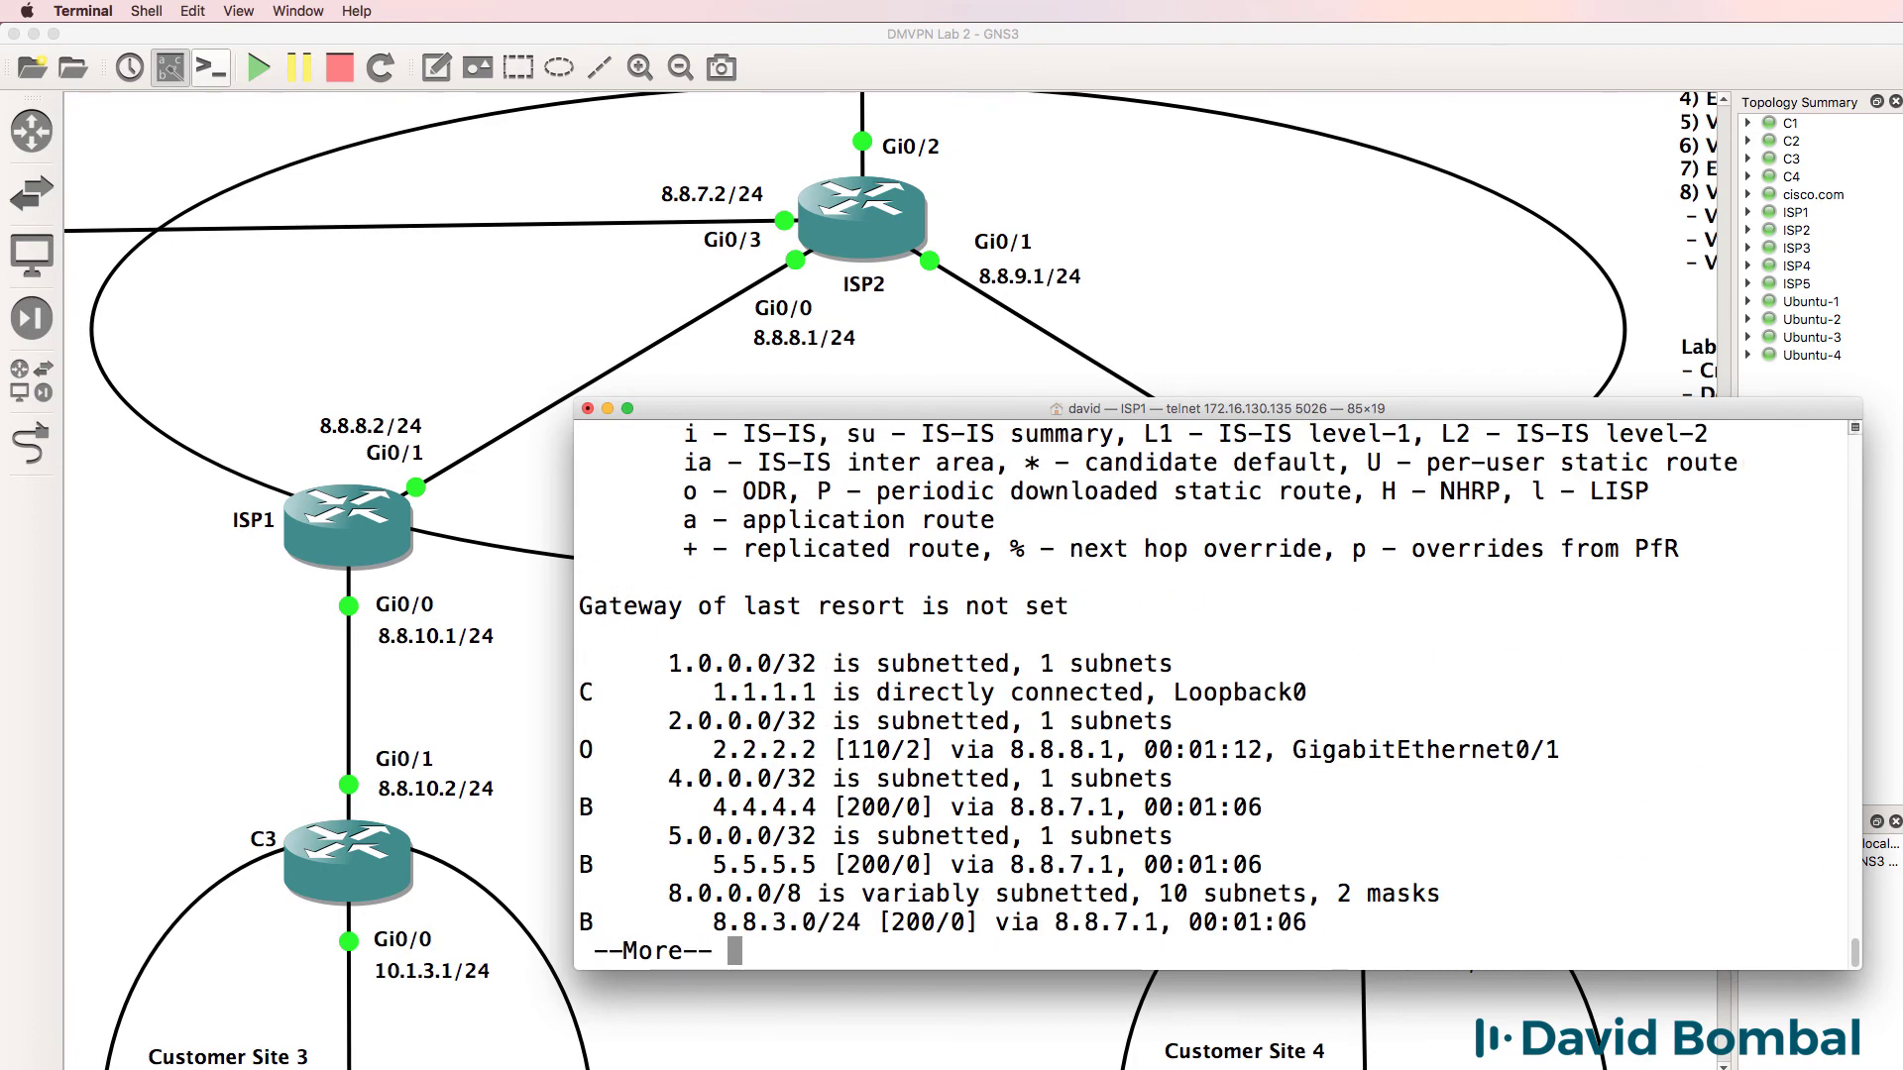
{"action": "key", "text": "space"}
{"action": "type", "text": "p"}
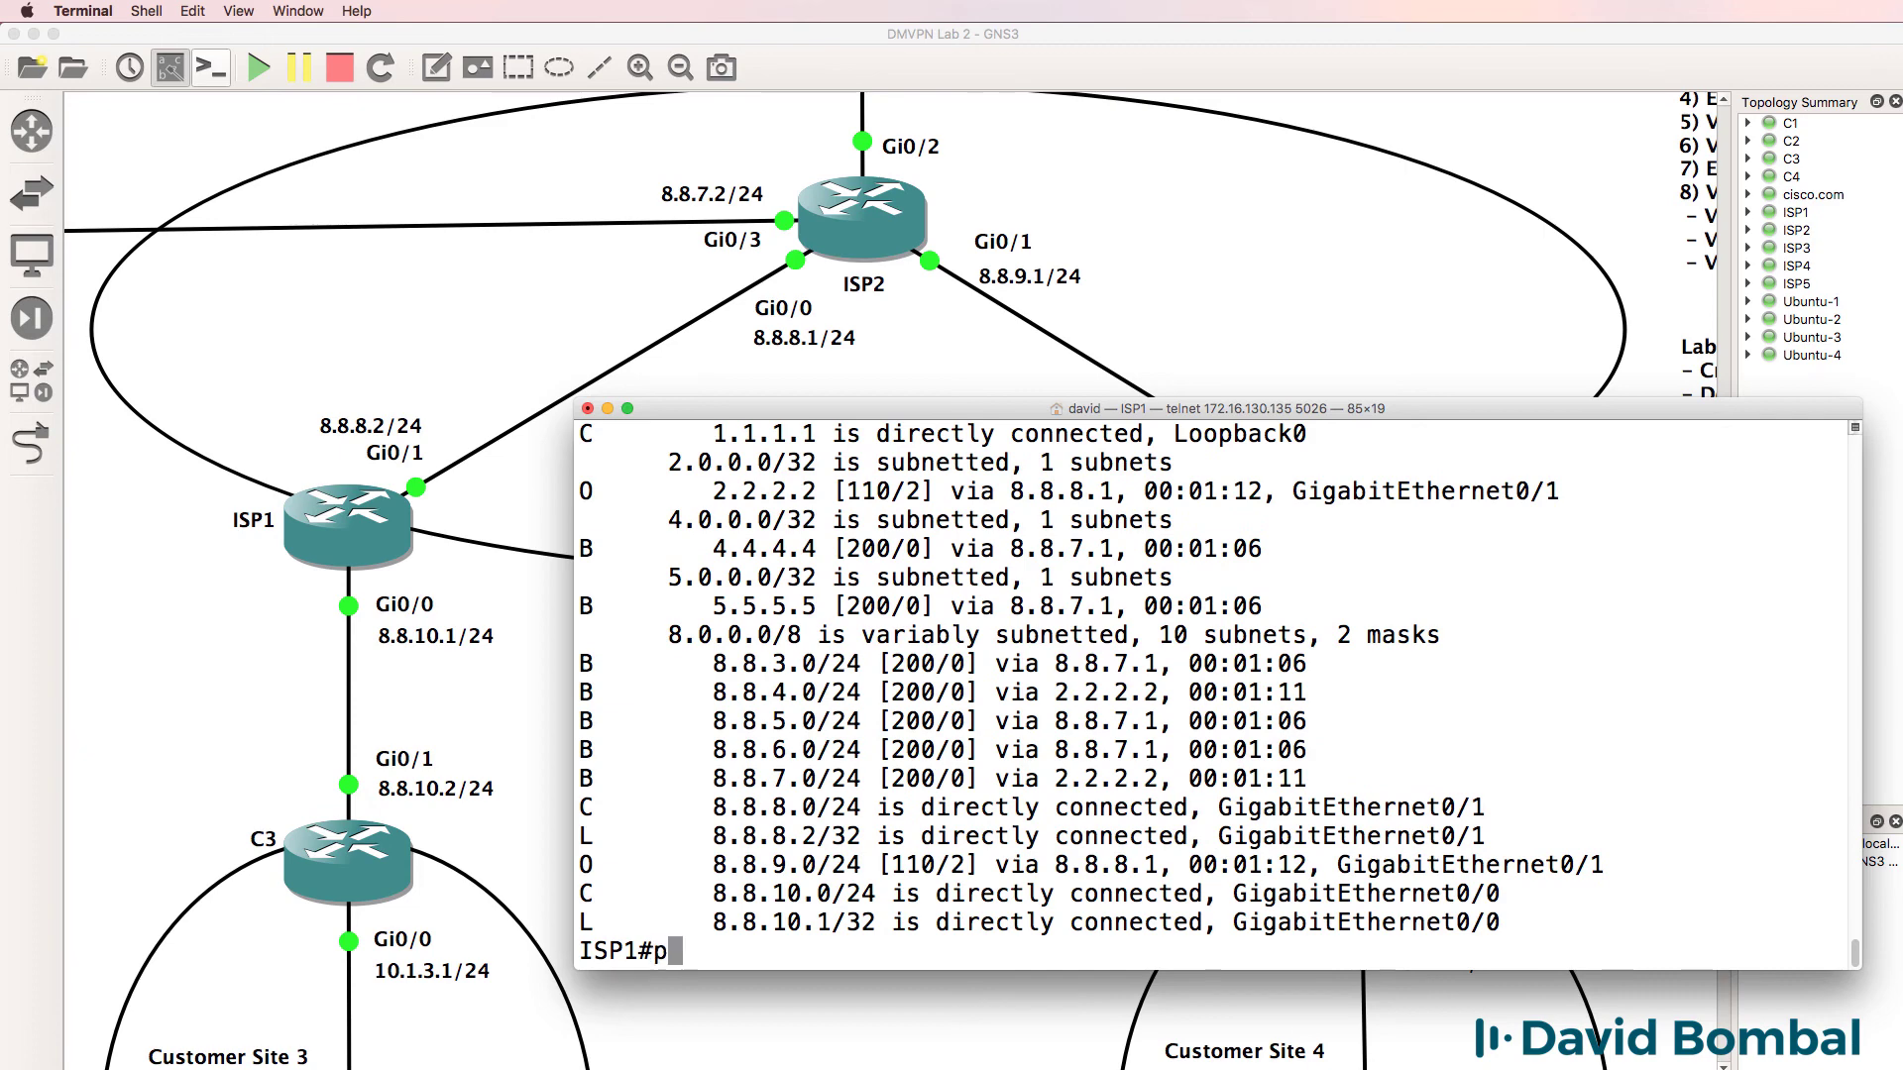
{"action": "type", "text": "ing 4.4.4.4"}
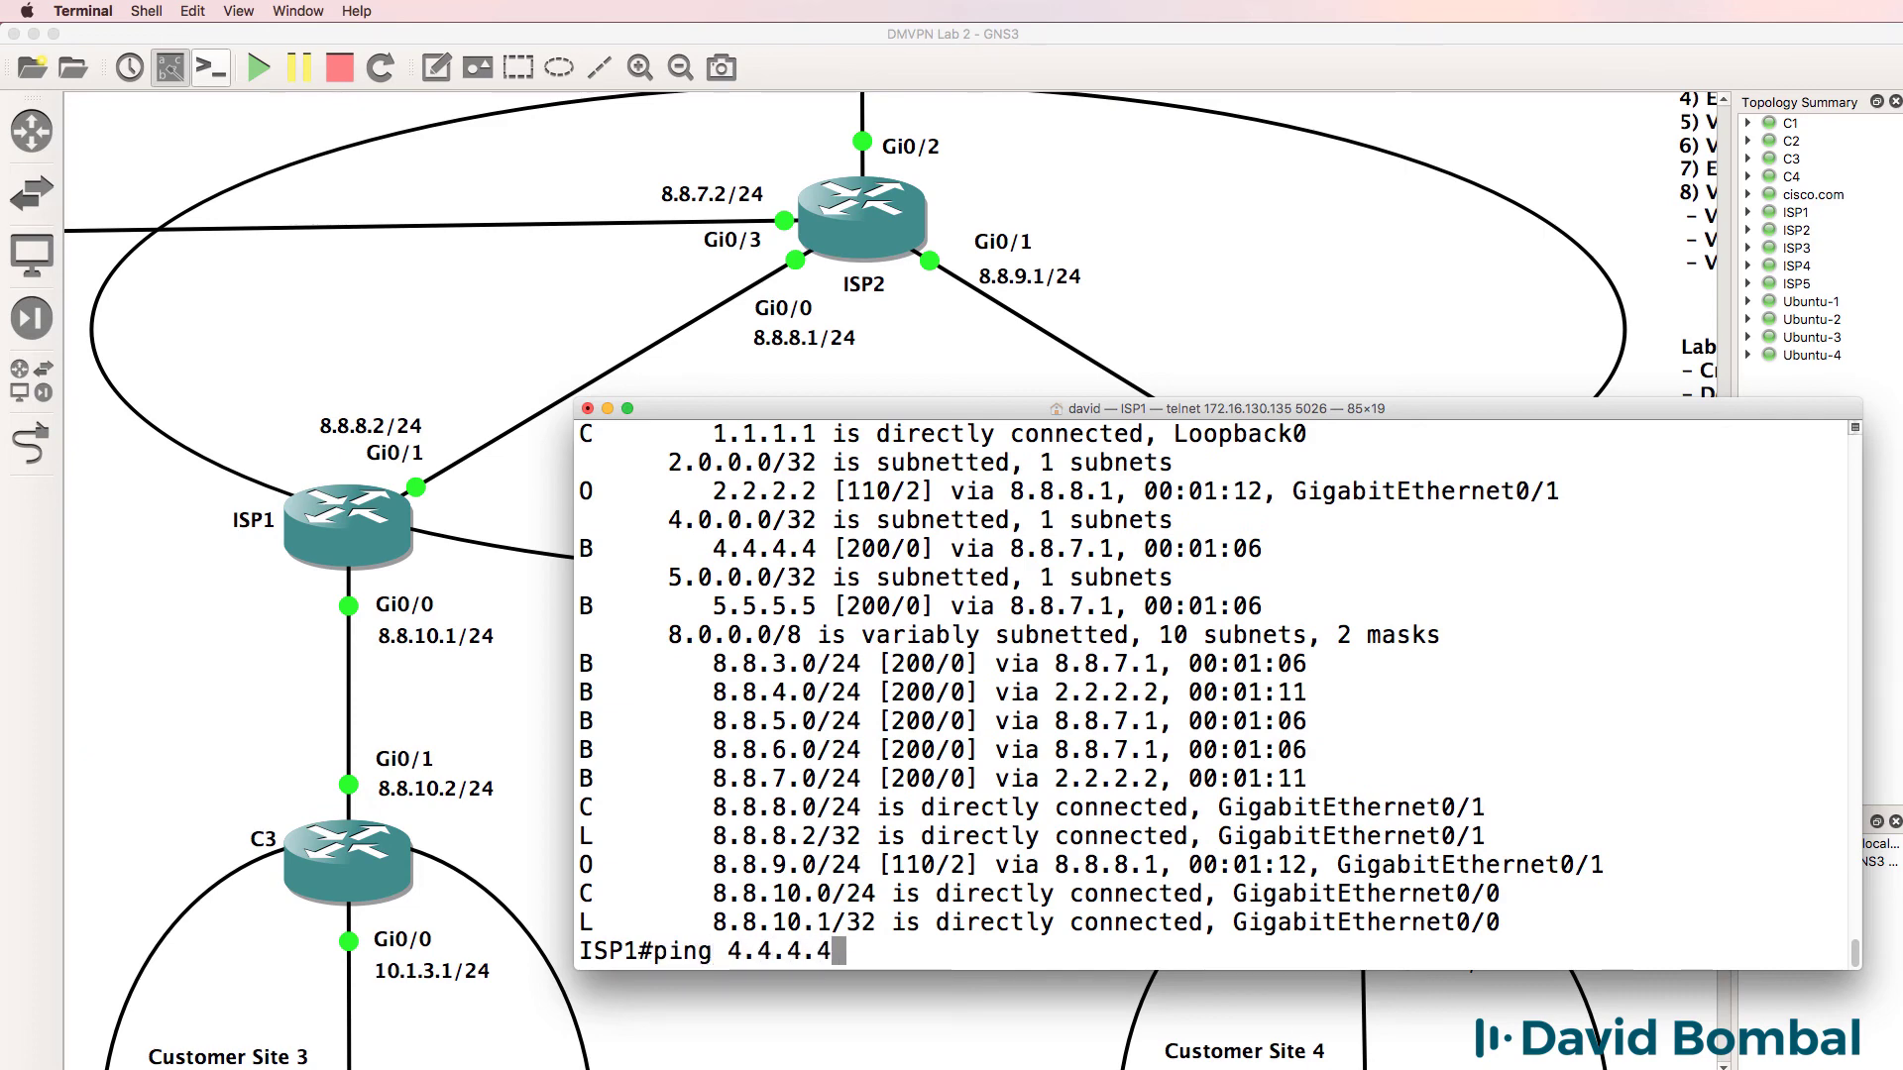
{"action": "key", "text": "Return"}
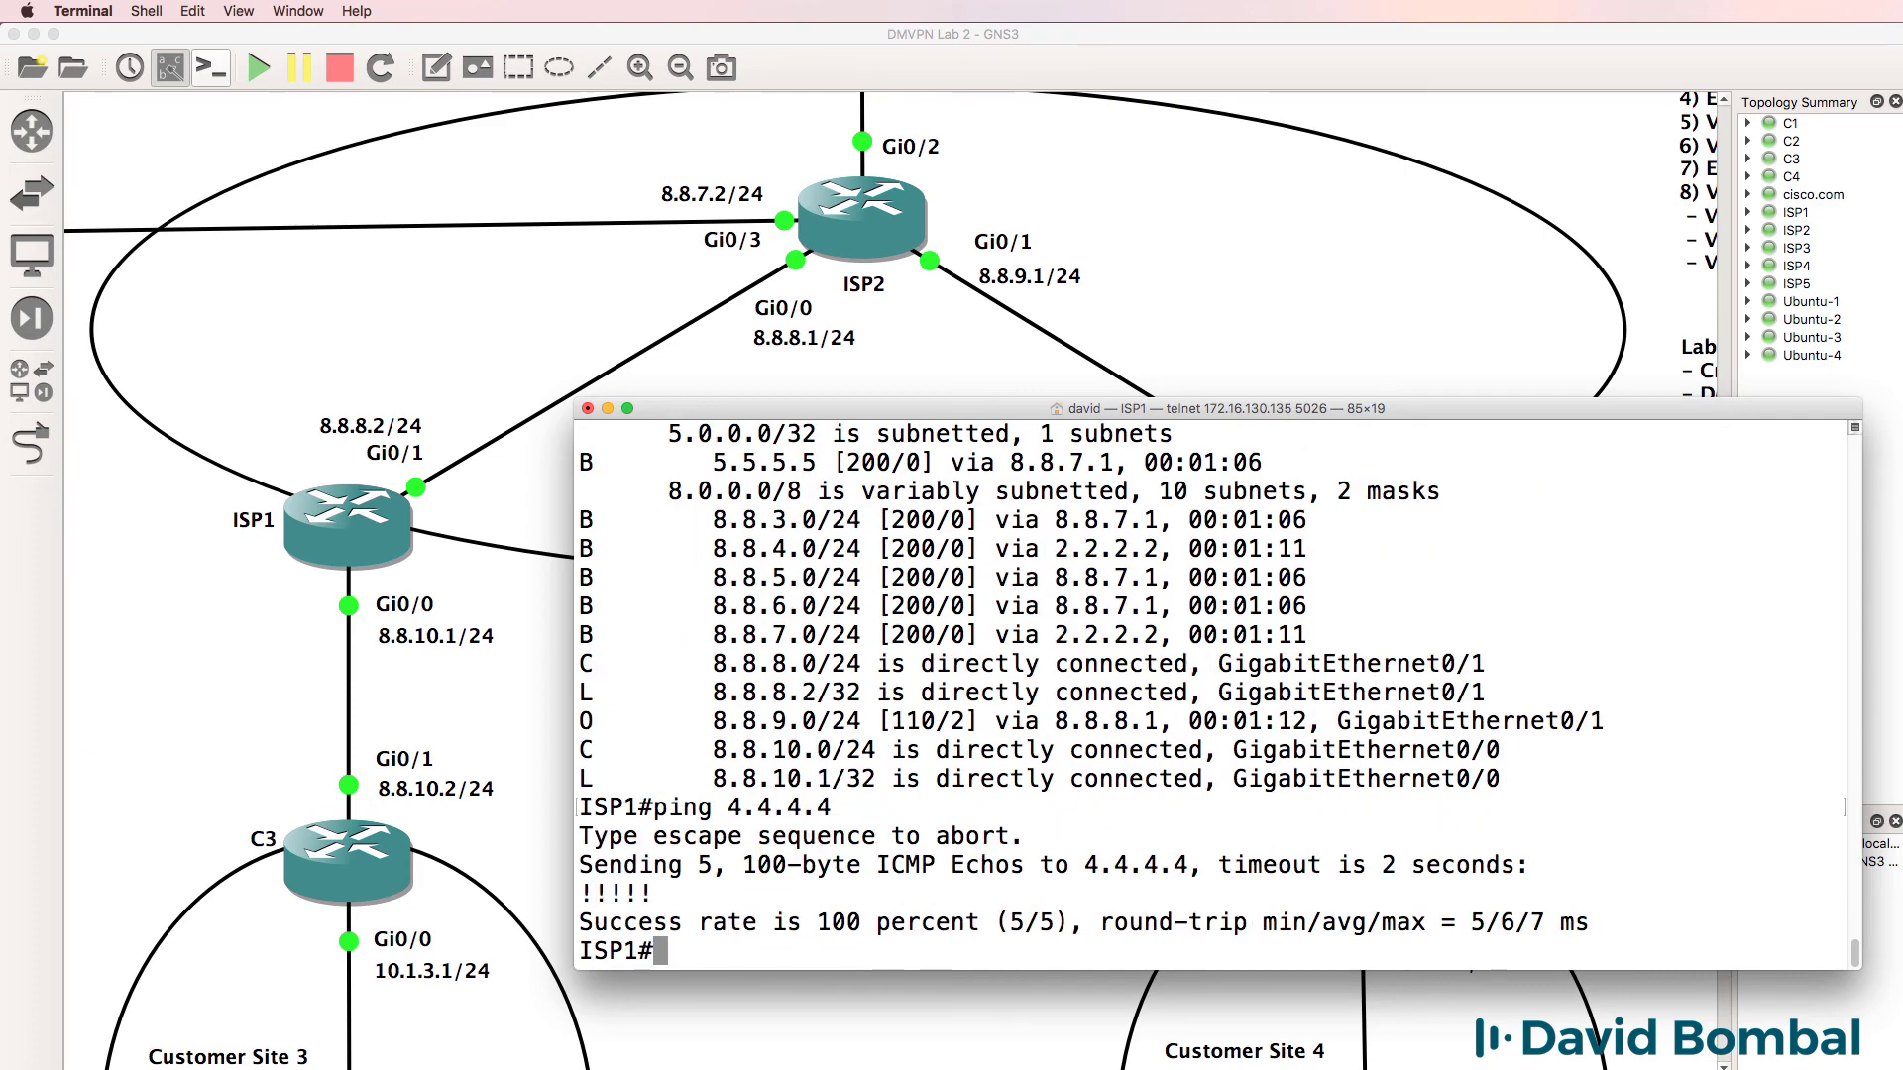
{"action": "type", "text": "ping 4.4."}
{"action": "key", "text": "BackSpace"}
{"action": "key", "text": "BackSpace"}
{"action": "key", "text": "BackSpace"}
{"action": "key", "text": "BackSpace"}
{"action": "type", "text": "5.5"}
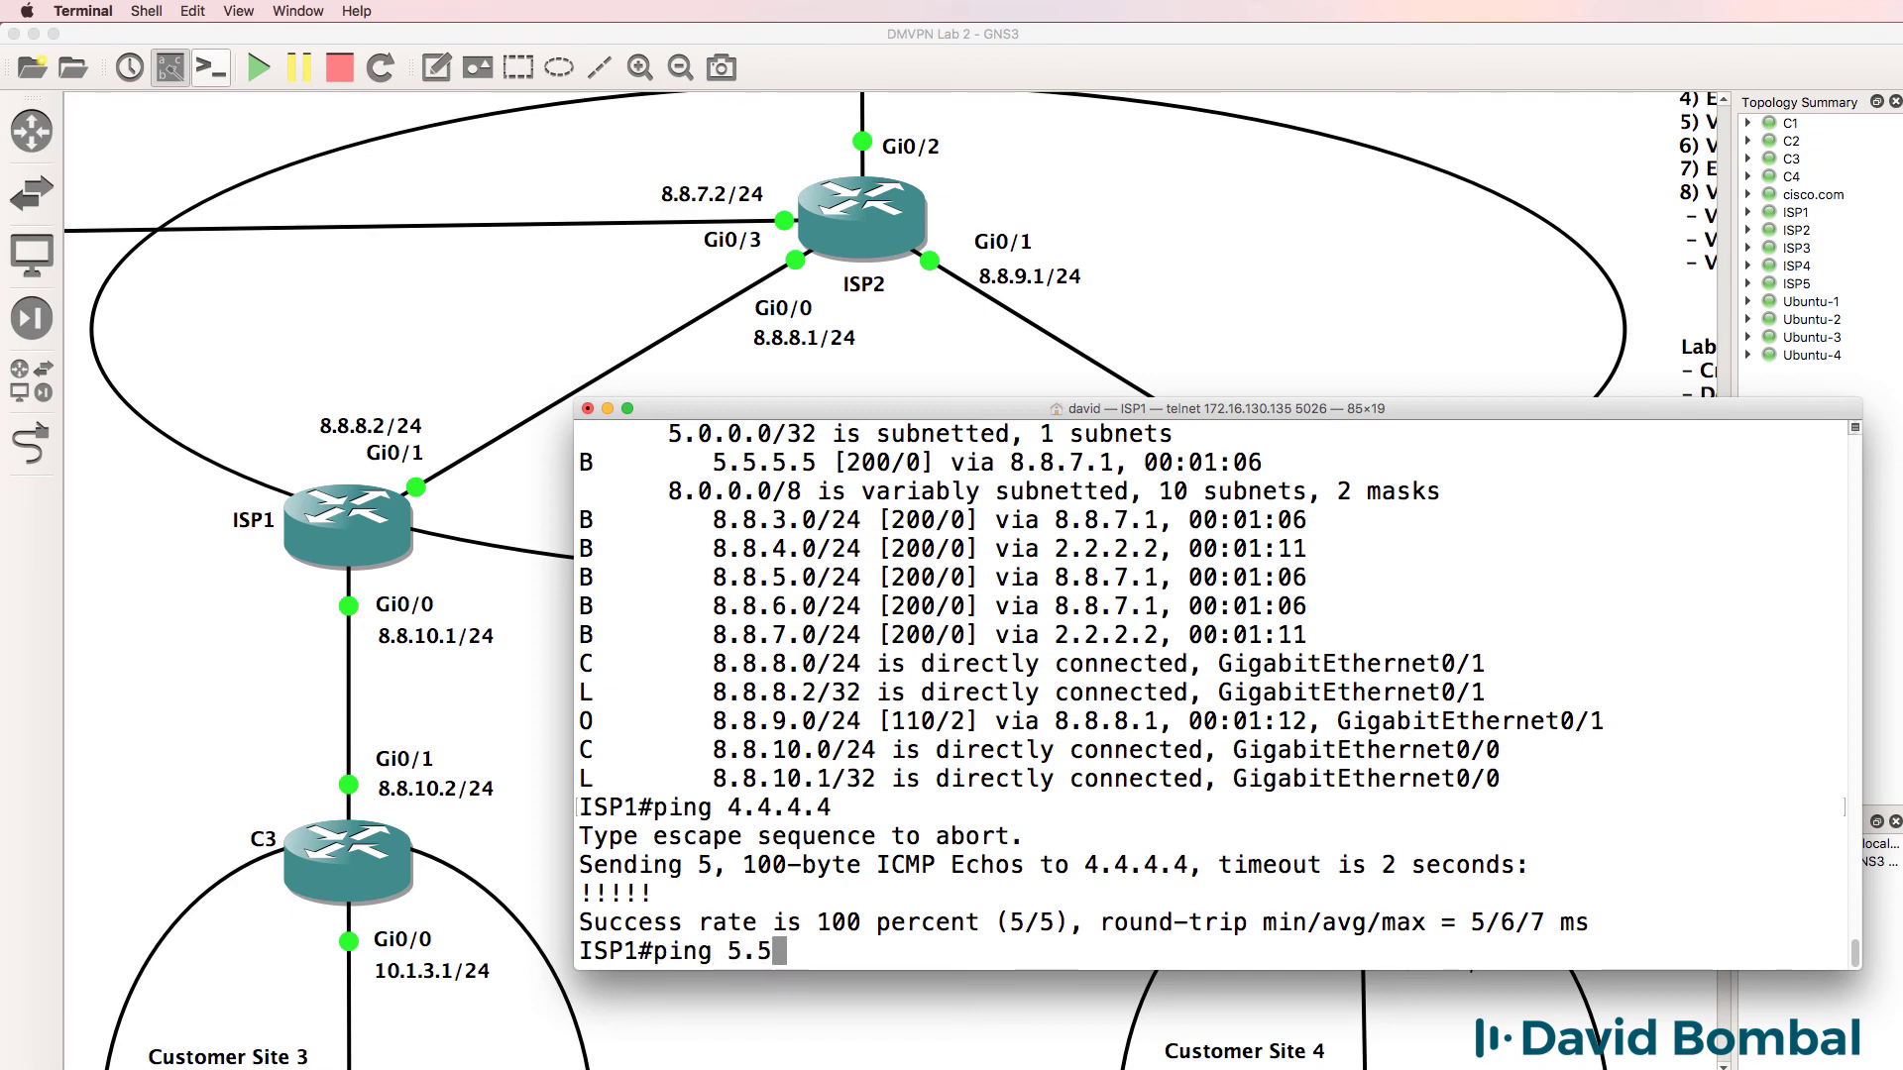
{"action": "type", "text": ".5.5"}
{"action": "key", "text": "Return"}
Step: Traceroute 4.4.4.4 and 5.5.5.5 from ISP1, then save its configuration with wr
{"action": "type", "text": "tr"}
{"action": "key", "text": "Tab"}
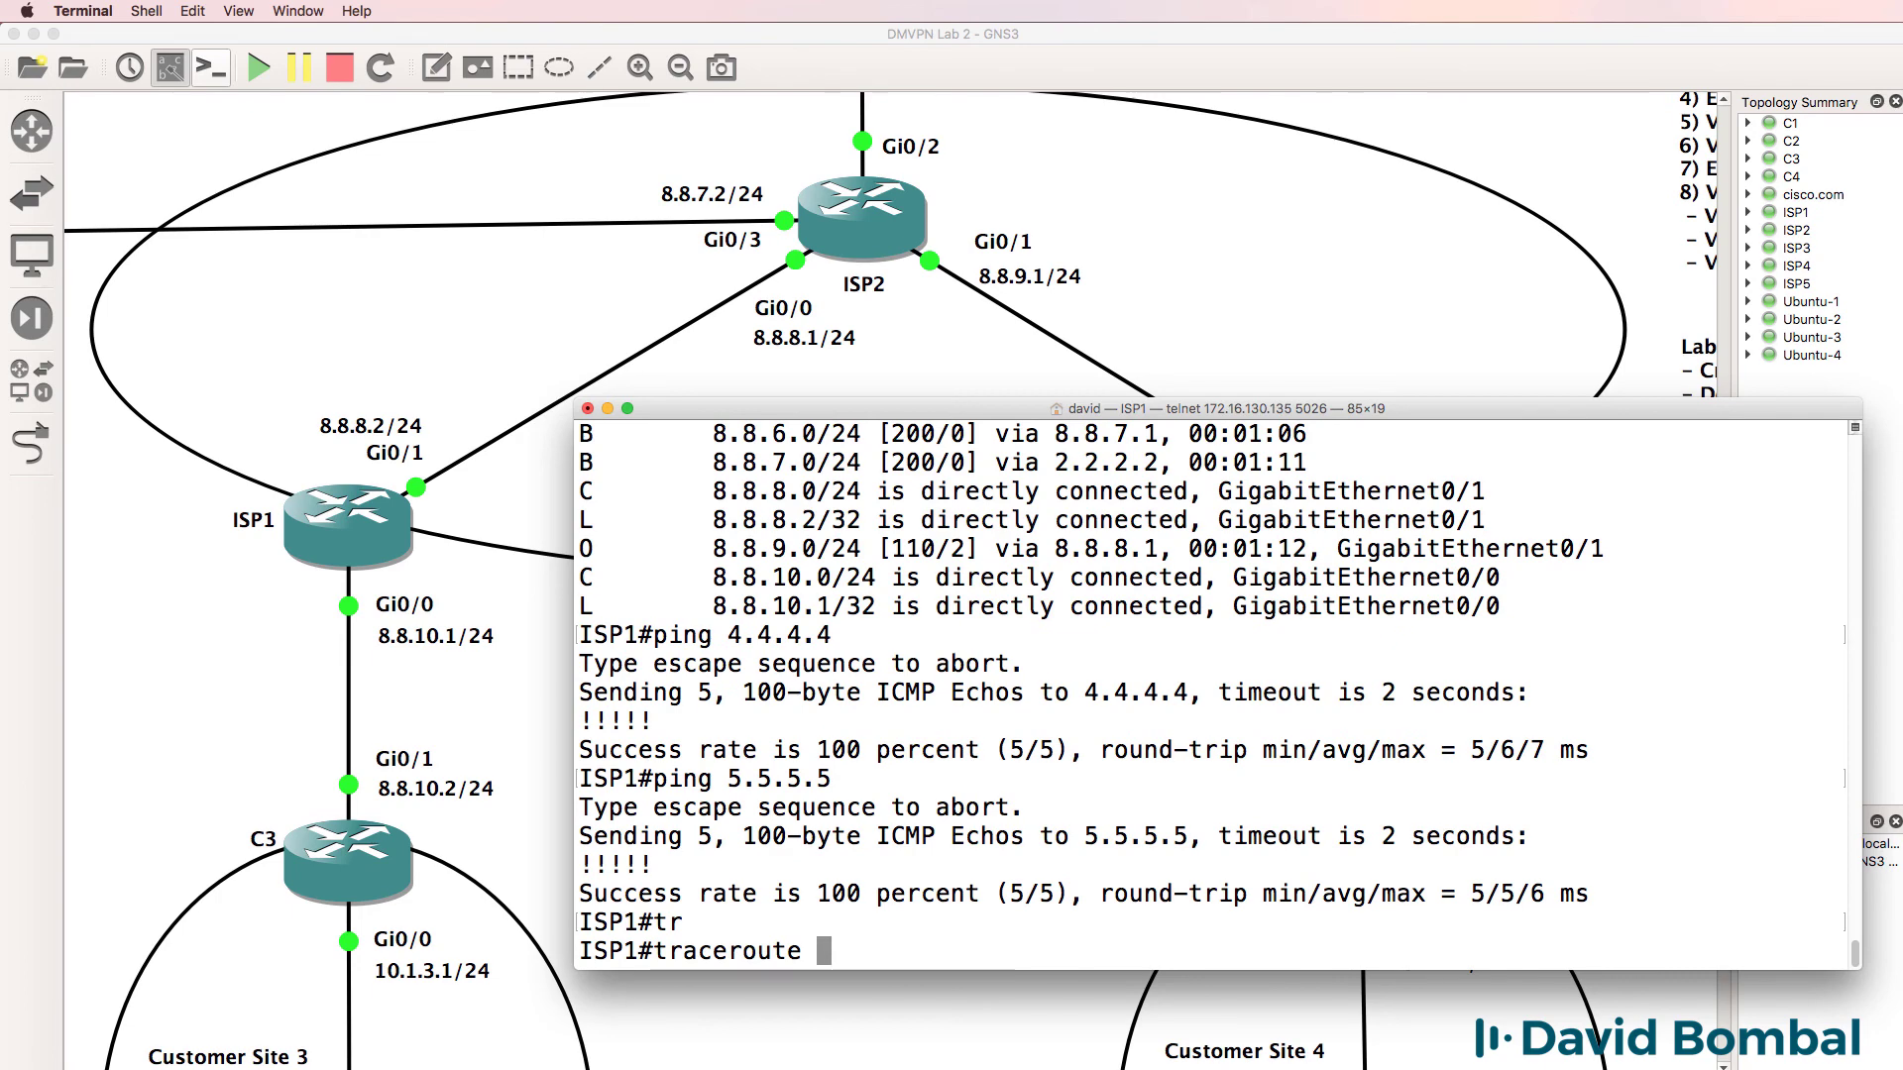
{"action": "type", "text": "4.4.4.4"}
{"action": "key", "text": "Return"}
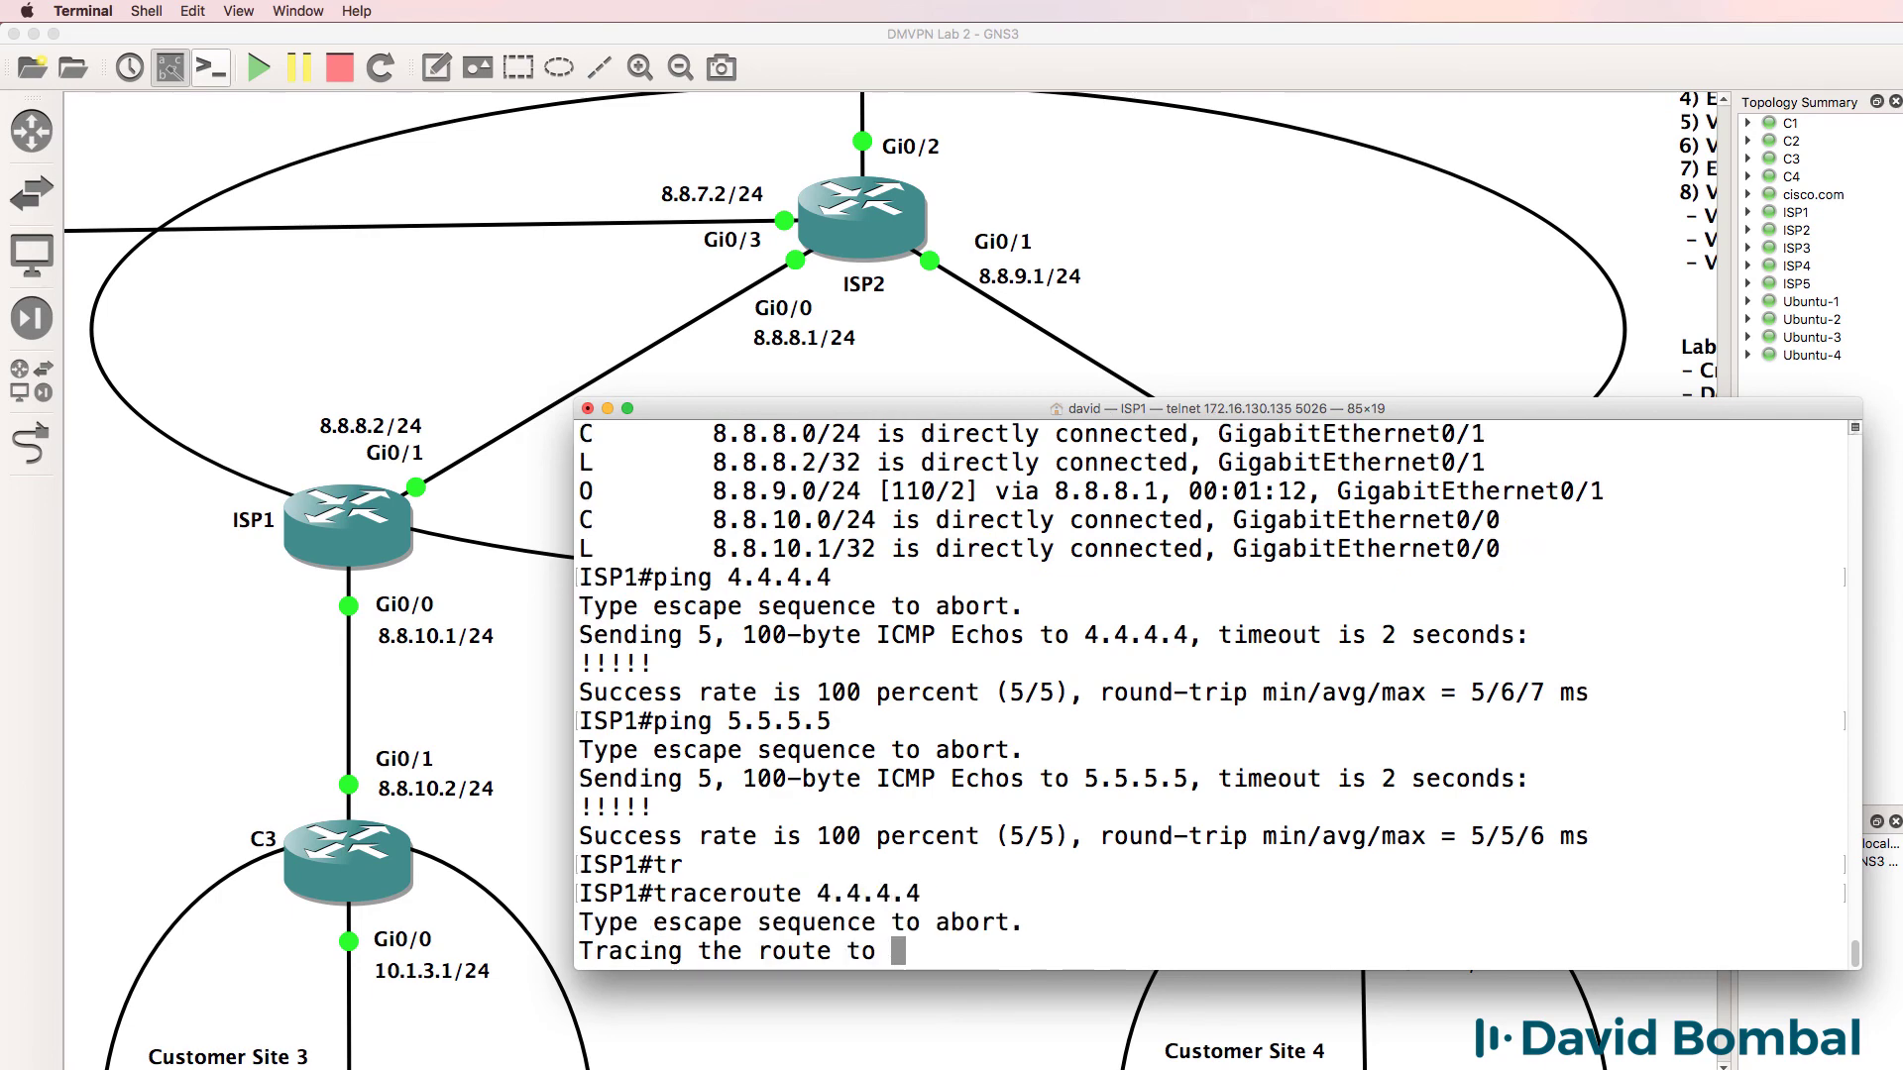
{"action": "key", "text": "Up"}
{"action": "key", "text": "BackSpace"}
{"action": "key", "text": "BackSpace"}
{"action": "key", "text": "BackSpace"}
{"action": "key", "text": "BackSpace"}
{"action": "key", "text": "BackSpace"}
{"action": "key", "text": "BackSpace"}
{"action": "key", "text": "BackSpace"}
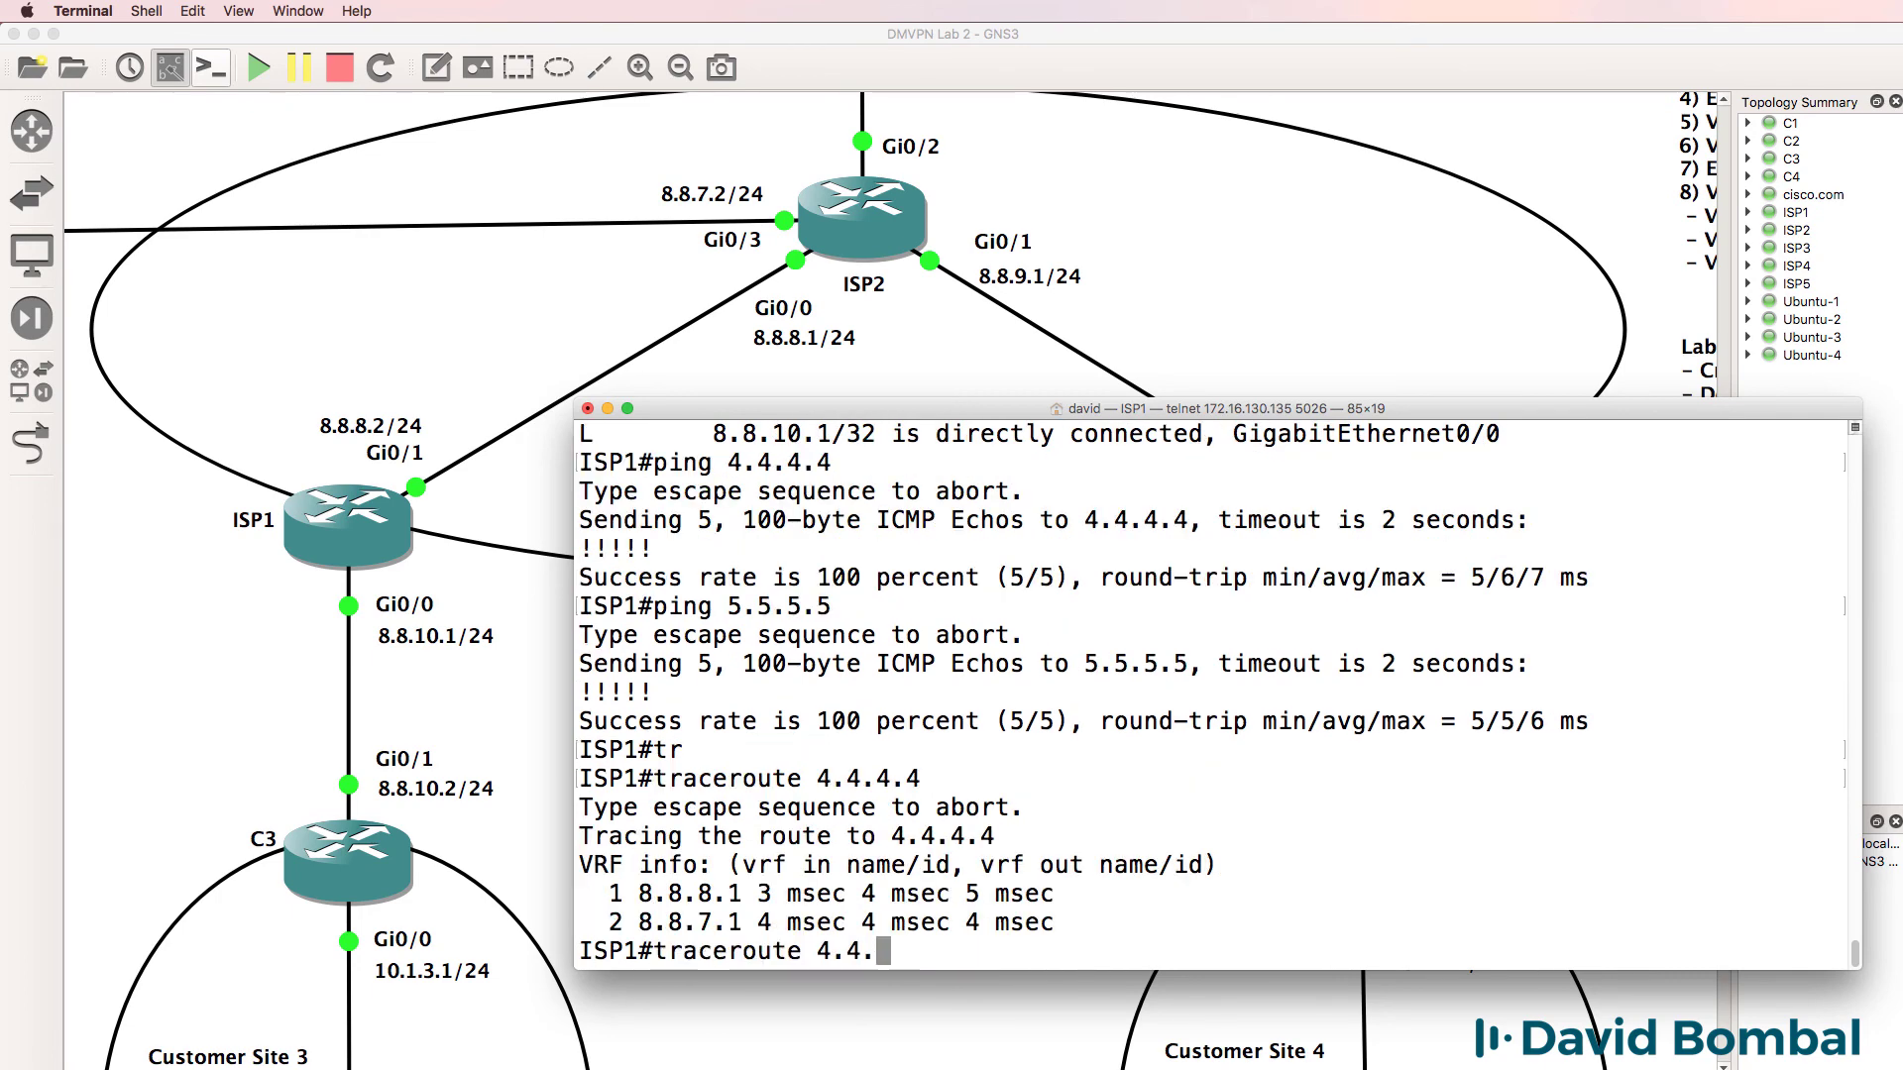
{"action": "type", "text": "5.5.5.5"}
{"action": "key", "text": "Return"}
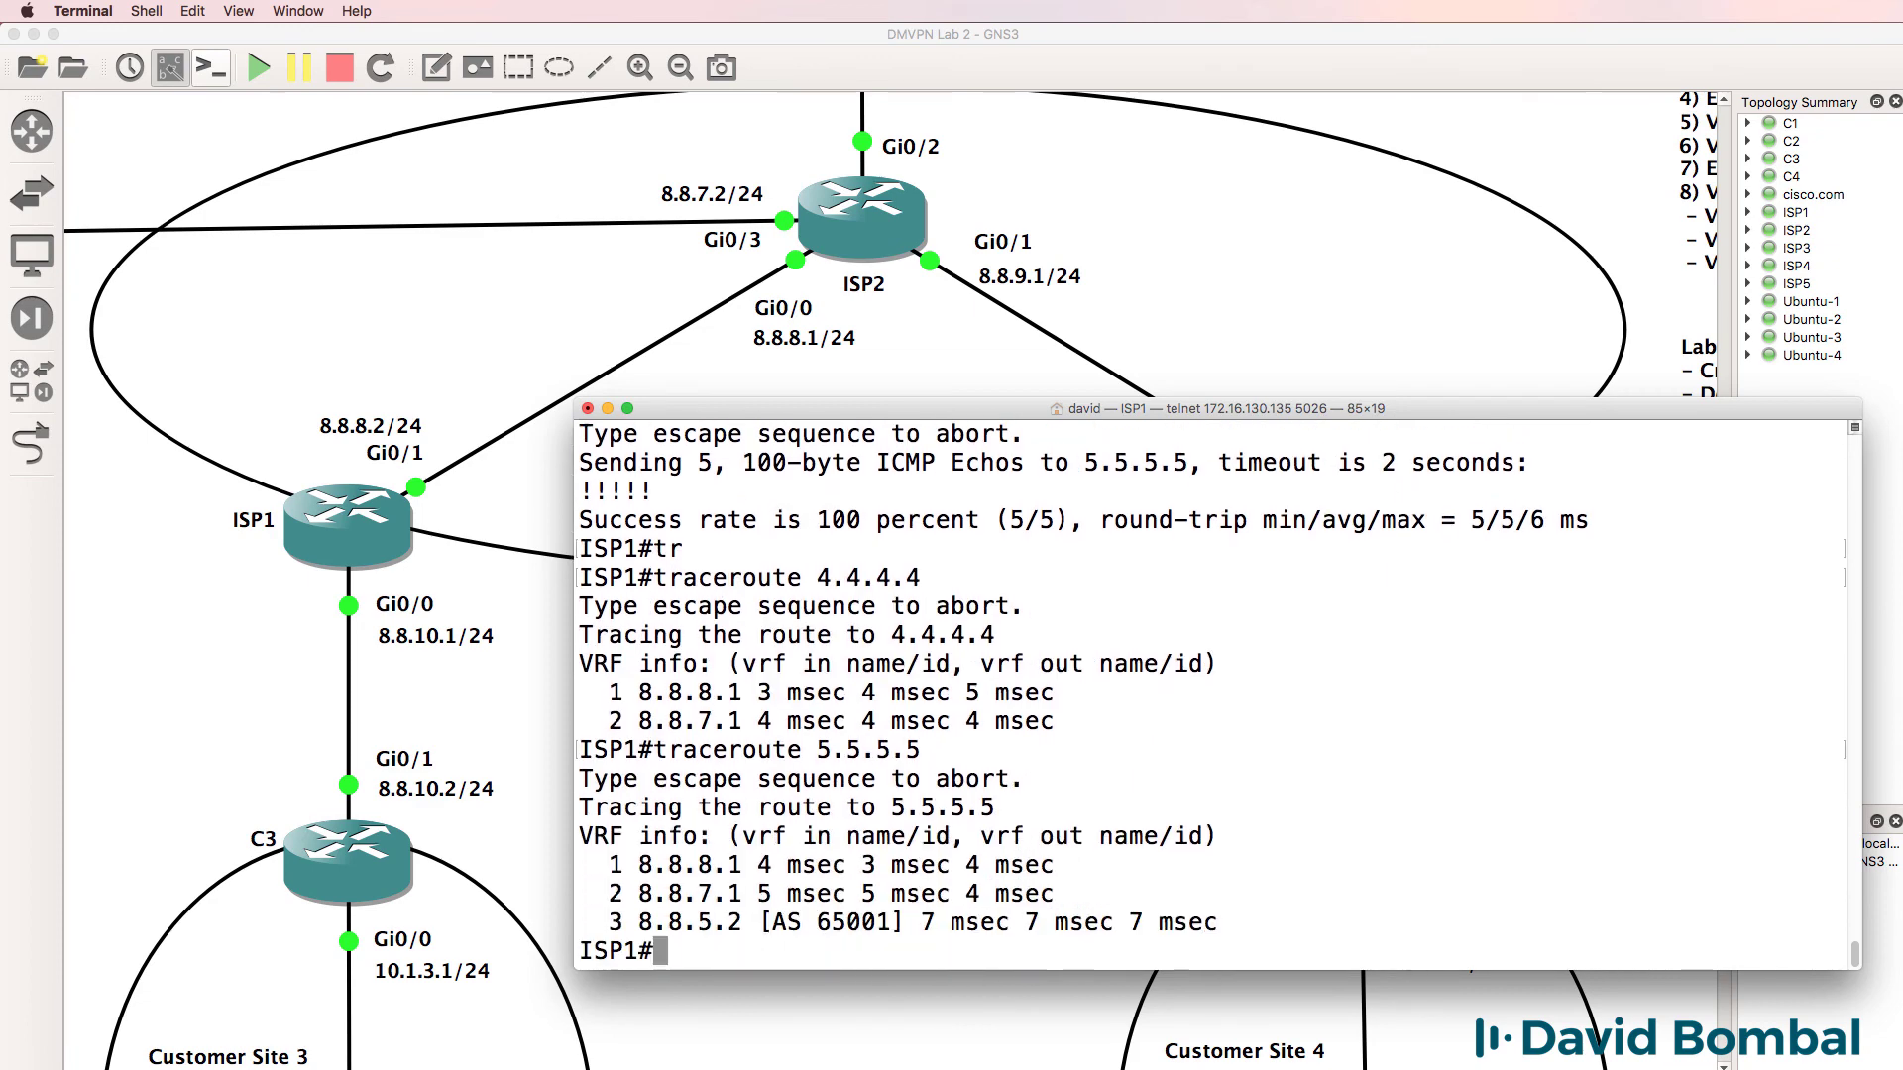
{"action": "type", "text": "wr"}
{"action": "key", "text": "Return"}
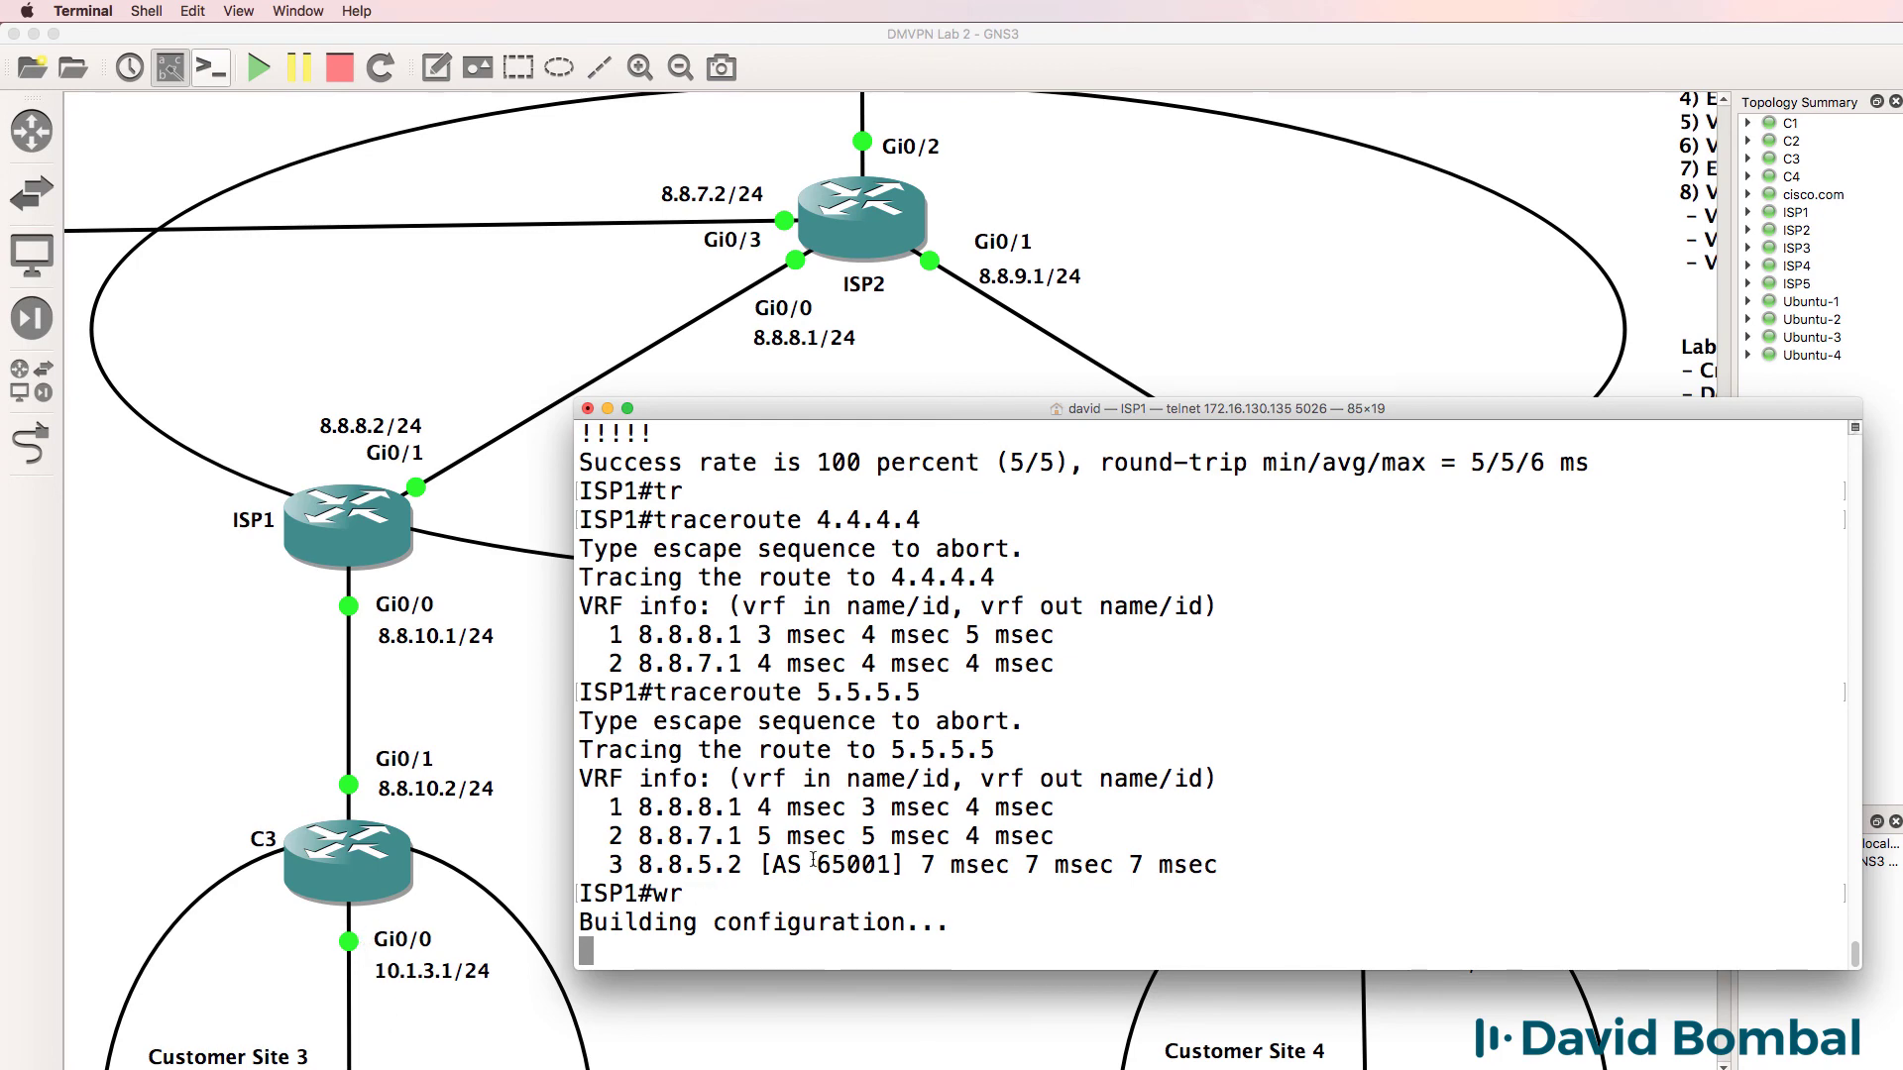
{"action": "left_click_drag", "start_coordinate": [769, 692], "coordinate": [911, 682]}
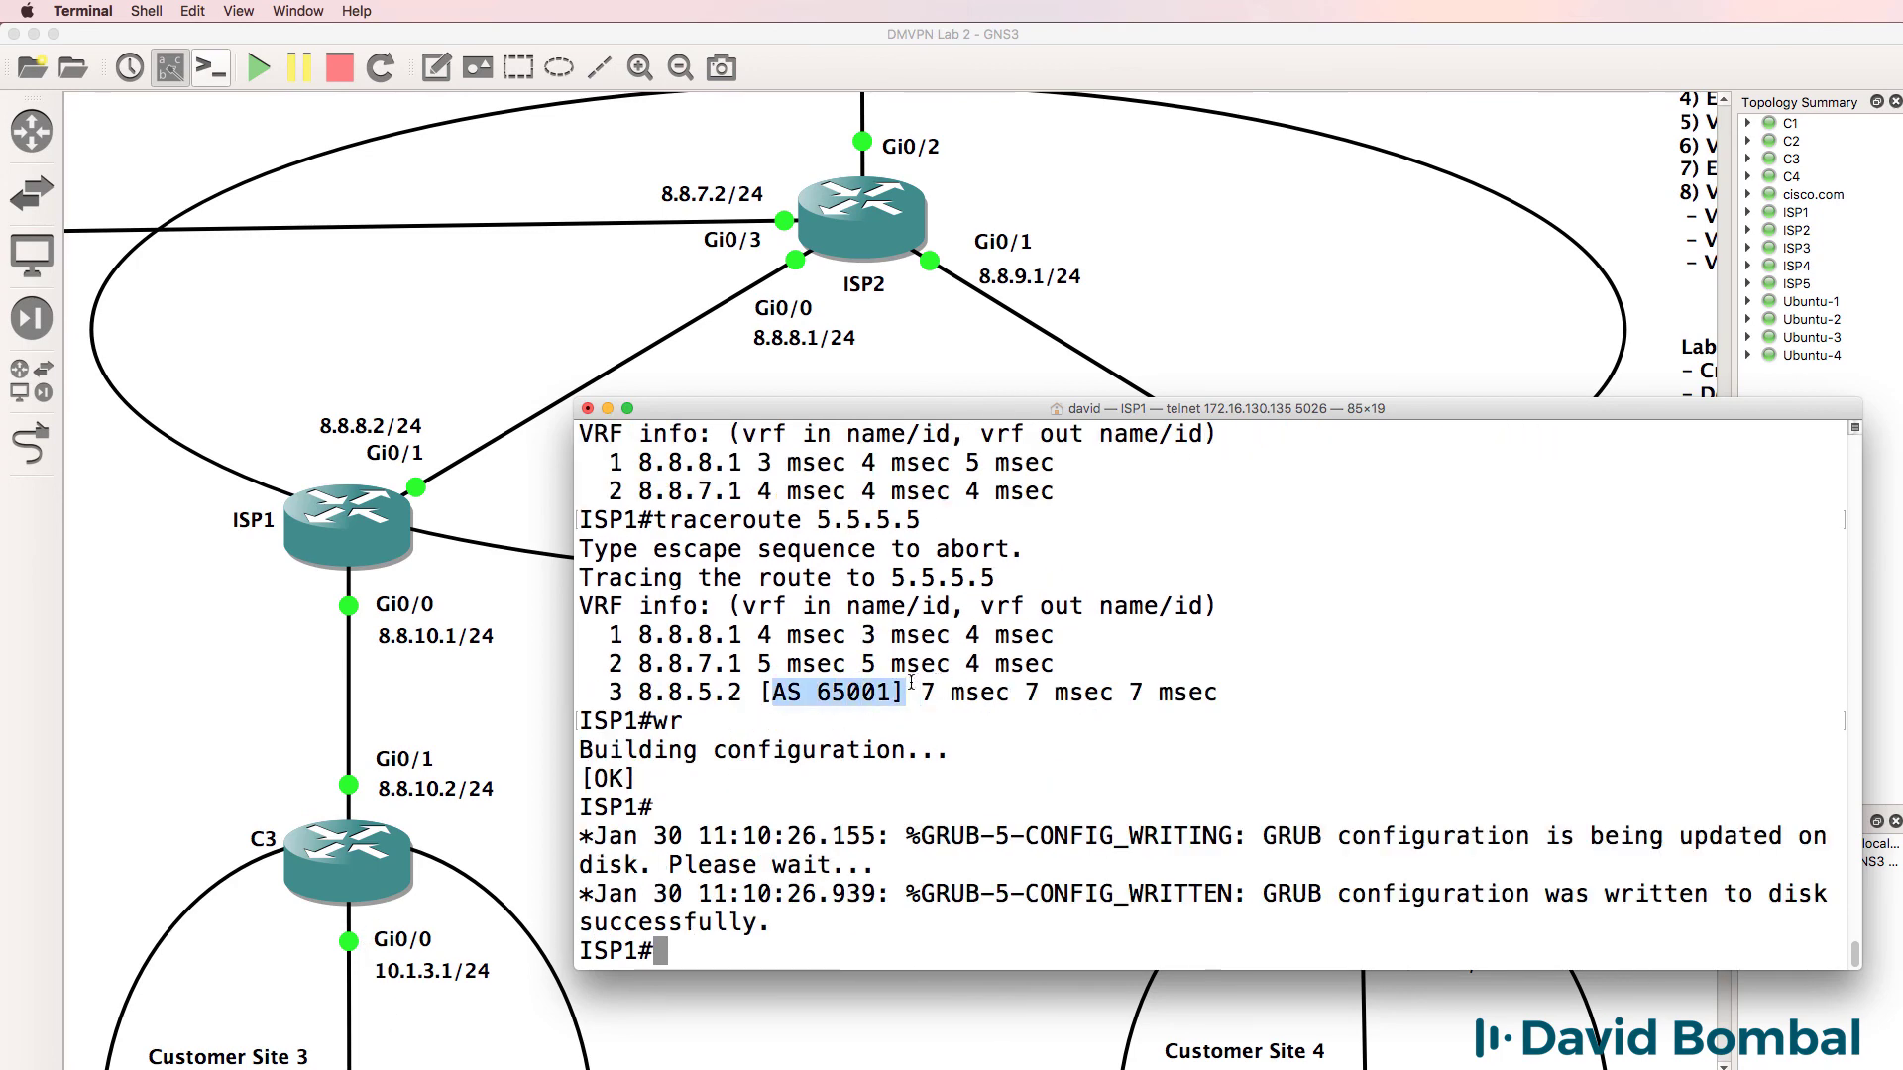
Step: Switch to ISP3's console, listing Gi0/0 8.8.9.2, Gi0/1 8.8.11.1 and Loopback0 3.3.3.3
{"action": "left_click", "coordinate": [1104, 51]}
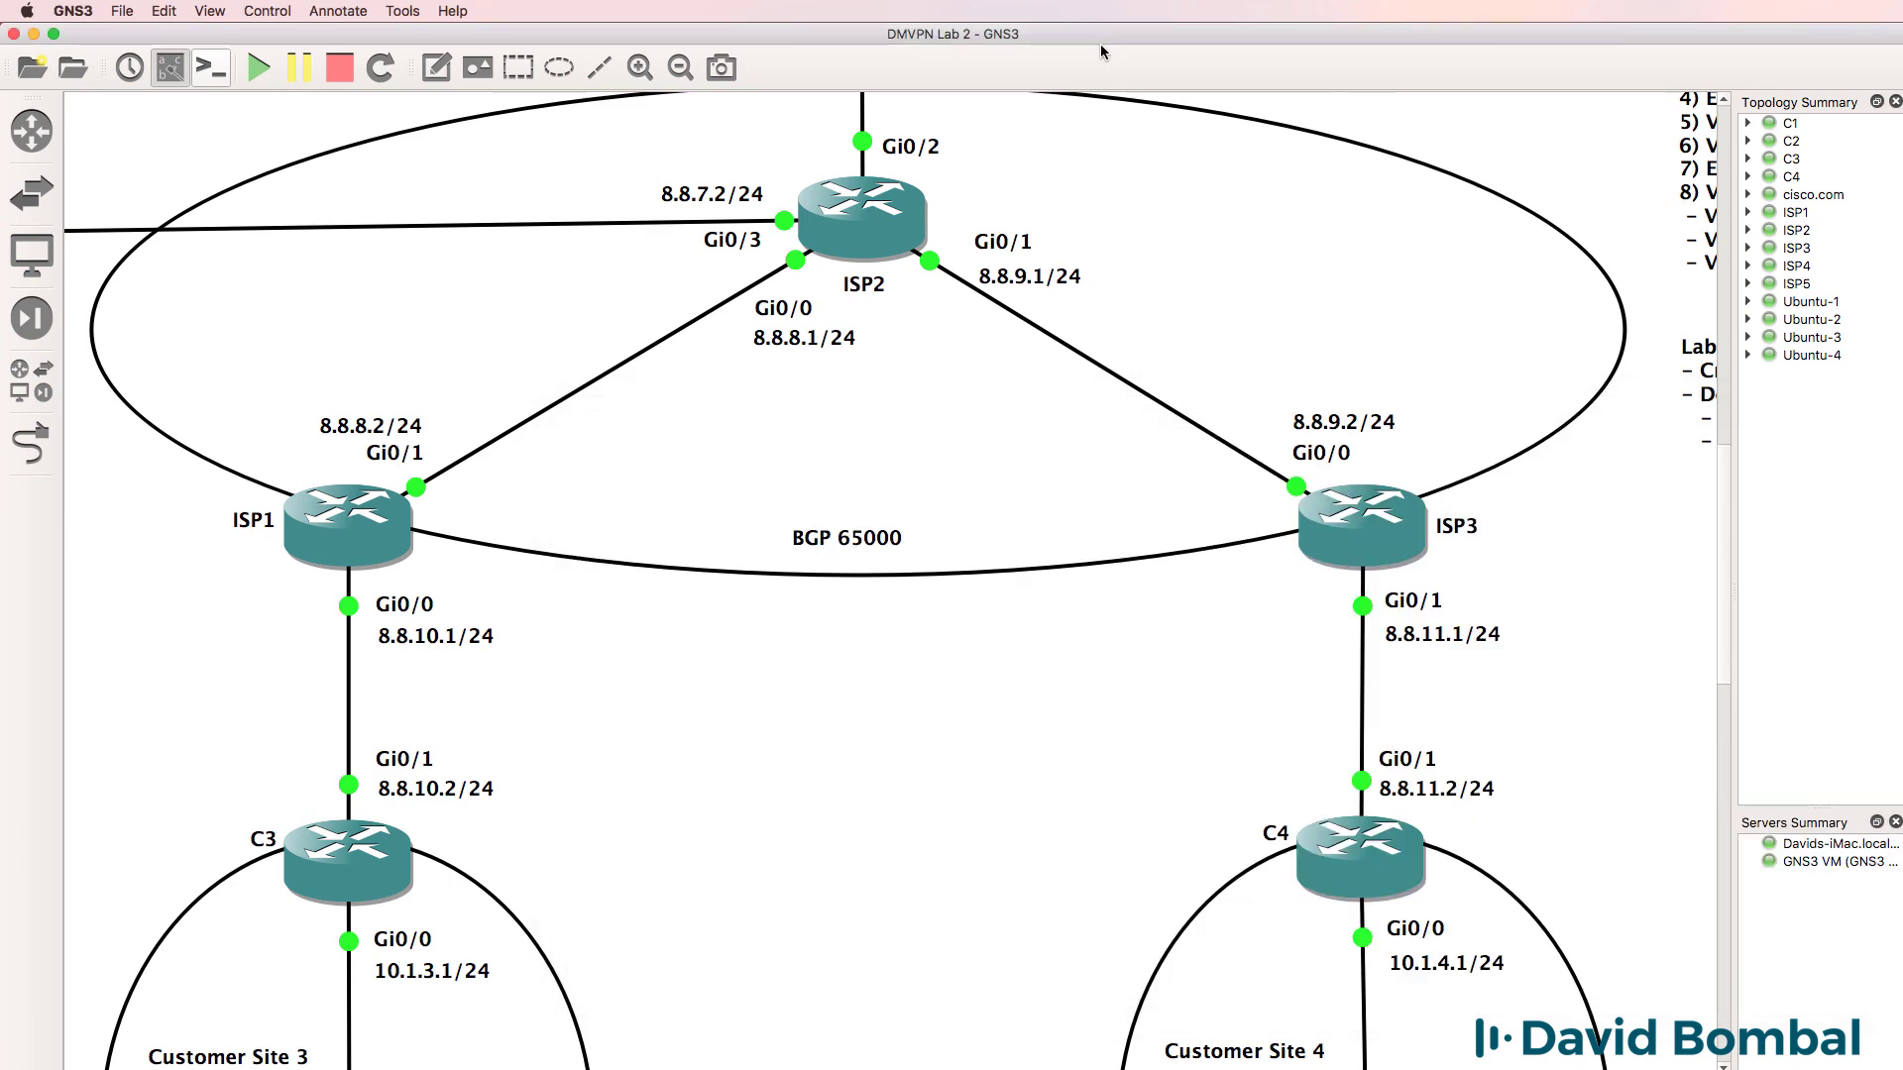
{"action": "right_click", "coordinate": [595, 1068]}
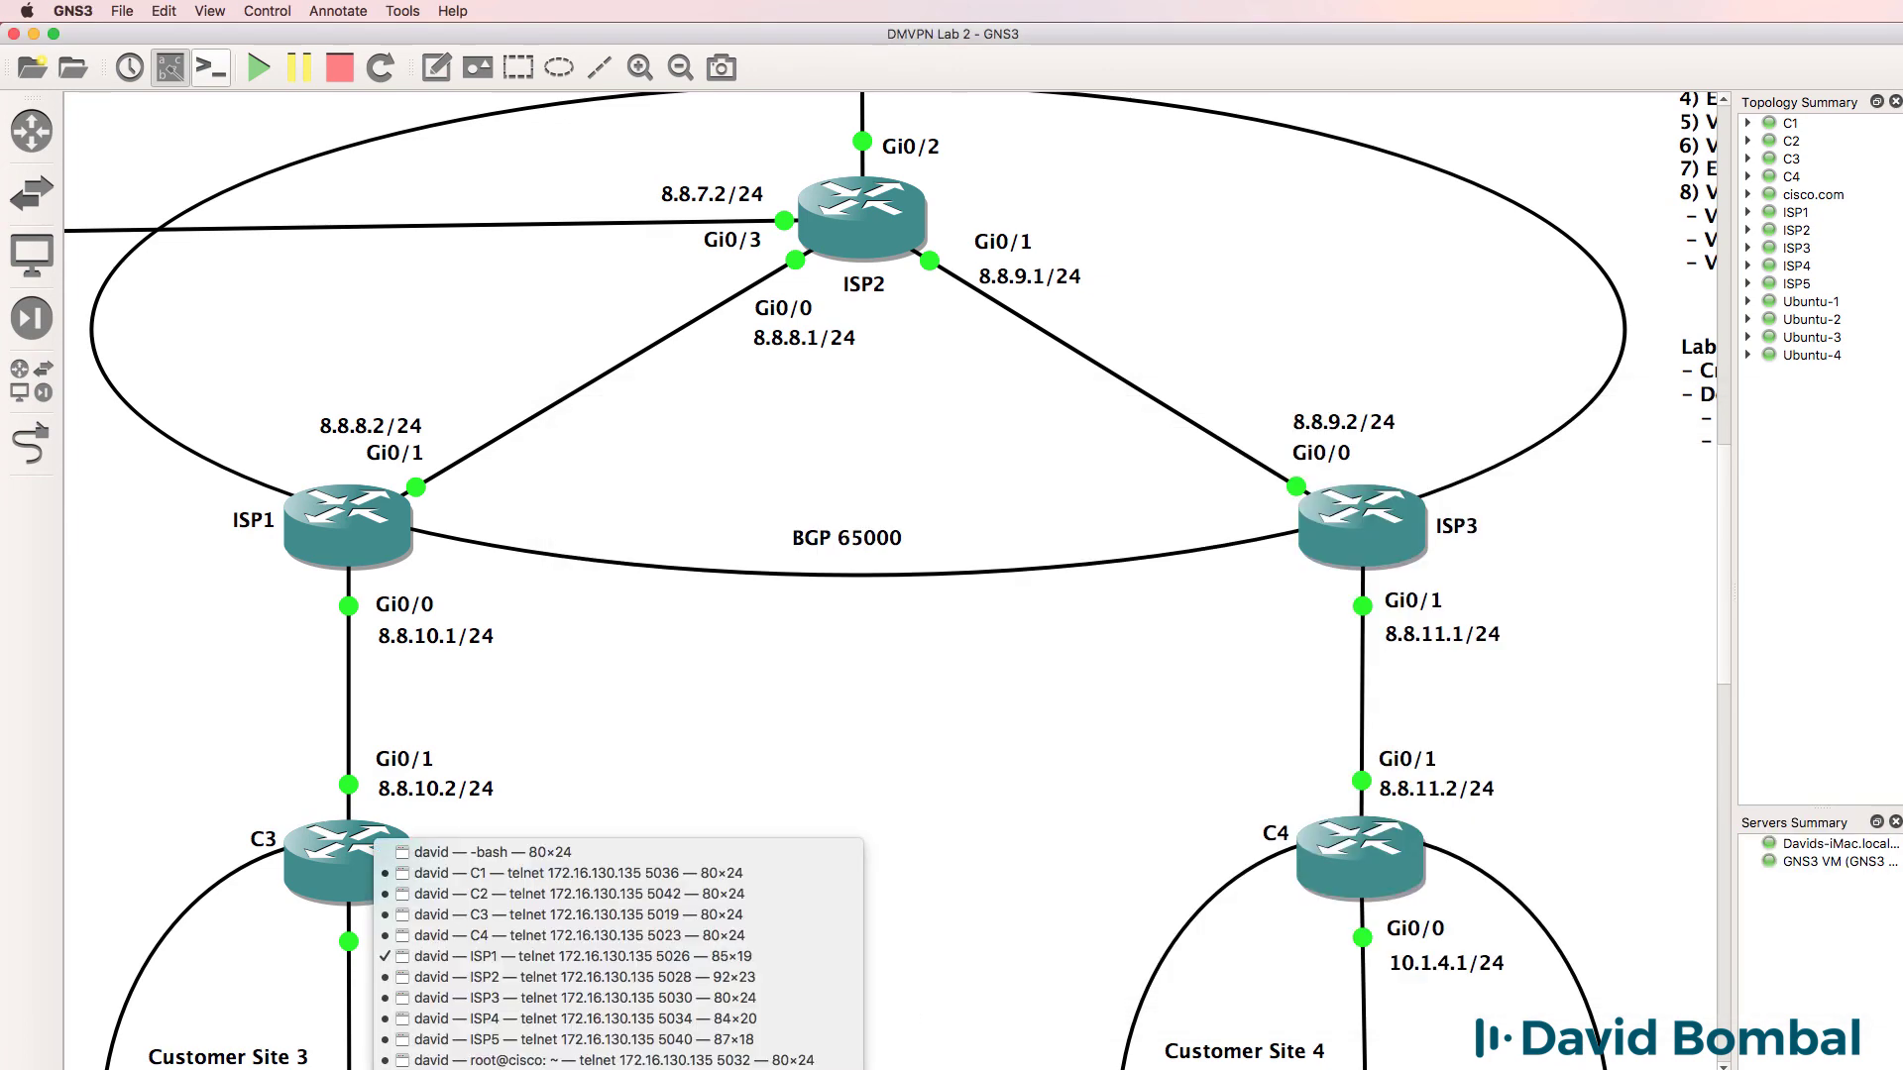
{"action": "left_click", "coordinate": [555, 999]}
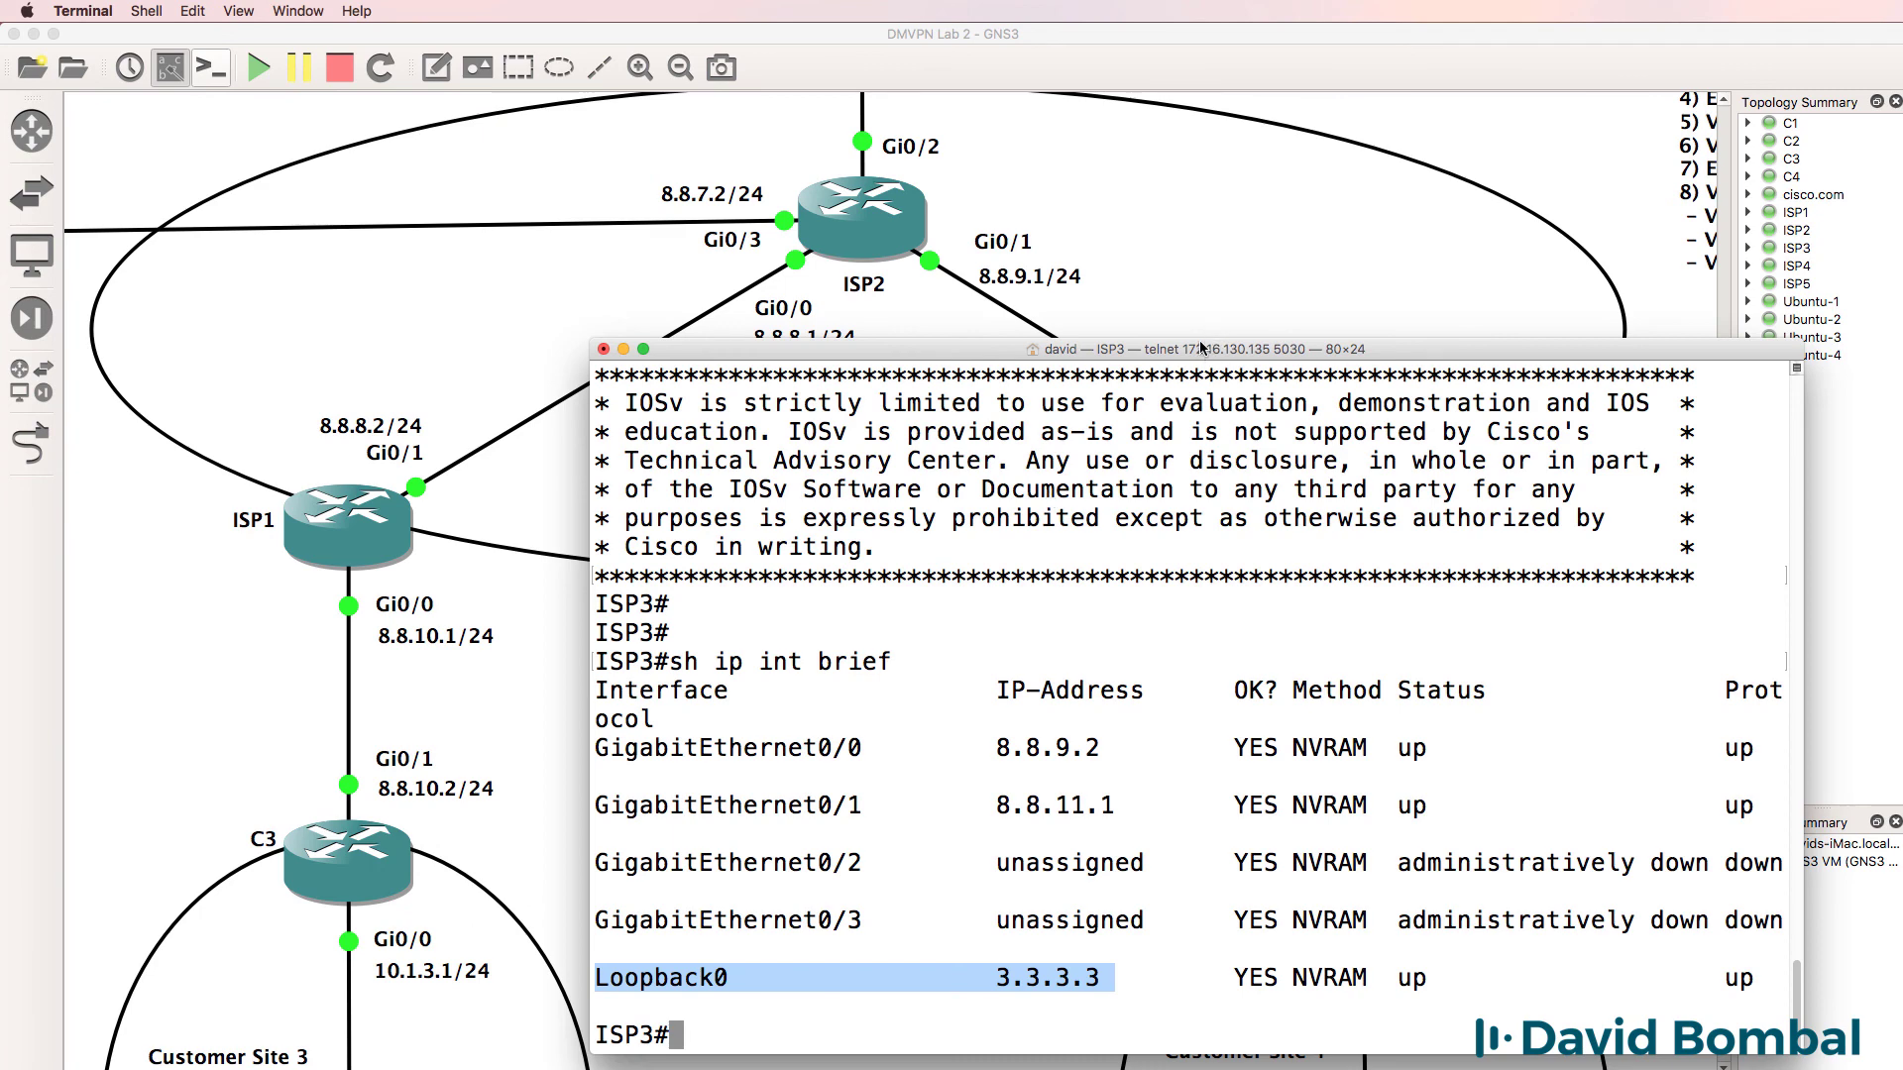